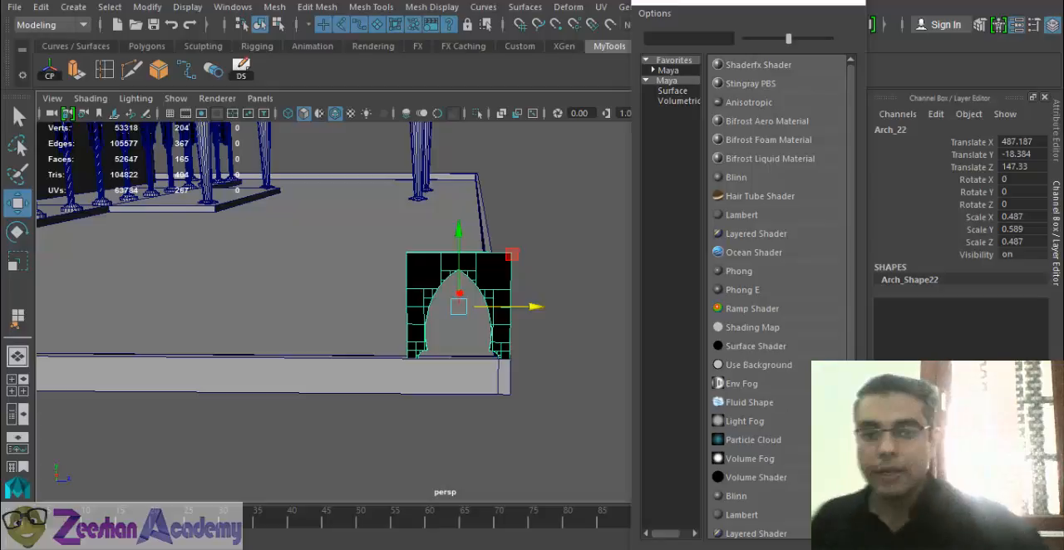
- Examine the brick arch on the platform edge and the surrounding mosque model from several sides
alt+right_drag(496, 363, 423, 347)
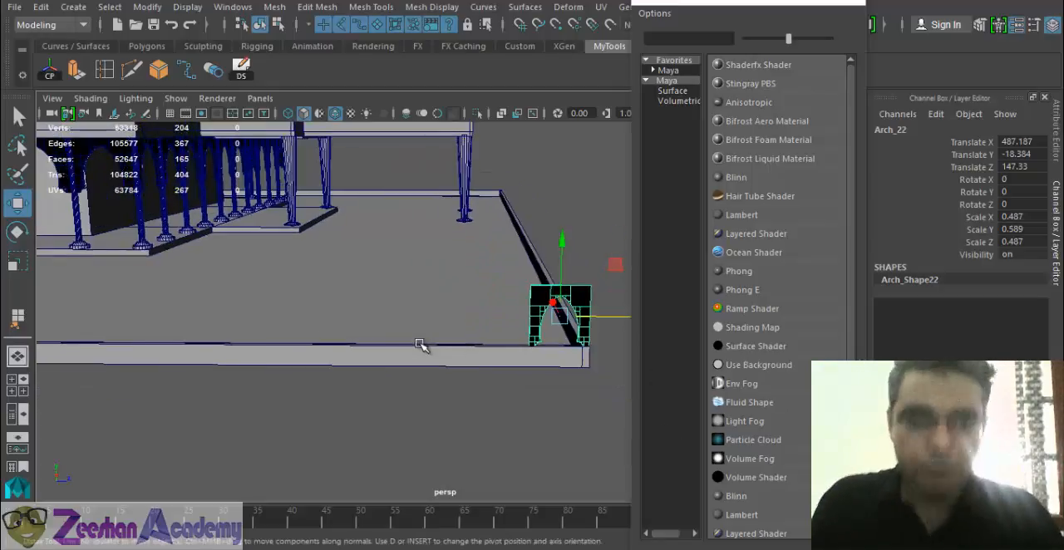
alt+middle_drag(422, 346, 295, 399)
alt+drag(294, 399, 239, 380)
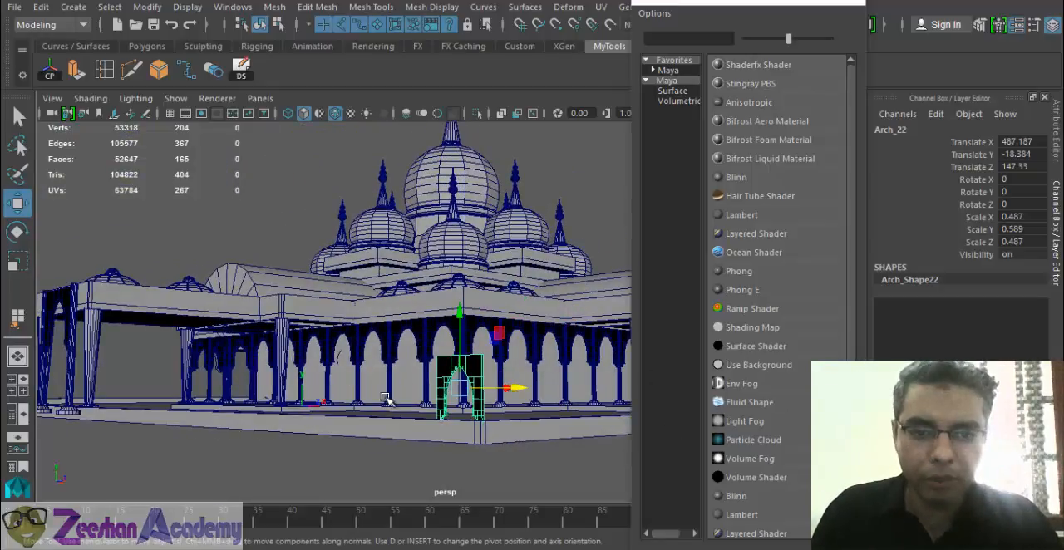
alt+drag(389, 400, 324, 432)
alt+right_drag(324, 432, 566, 430)
alt+drag(565, 429, 456, 432)
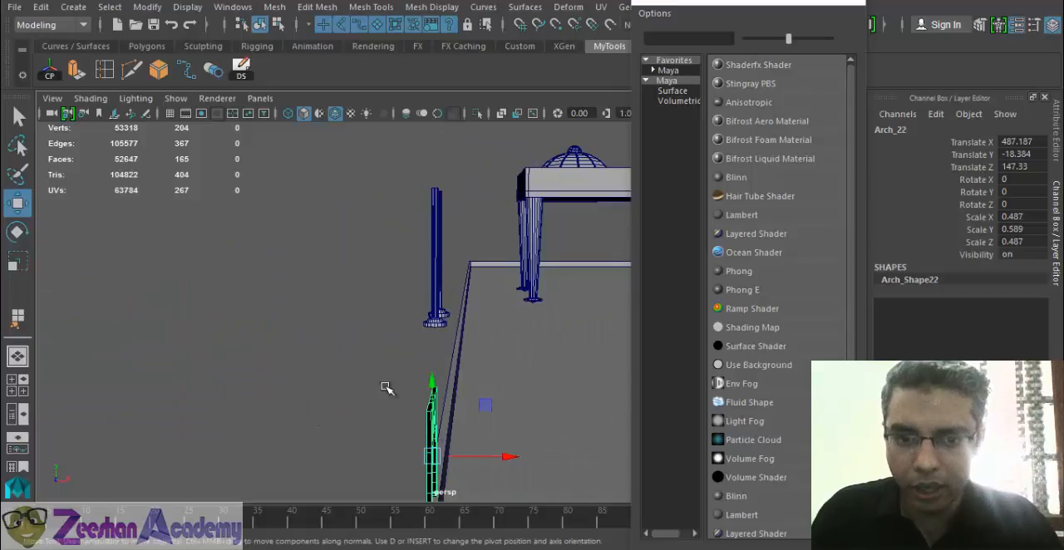
alt+drag(387, 388, 331, 419)
alt+middle_drag(312, 369, 509, 252)
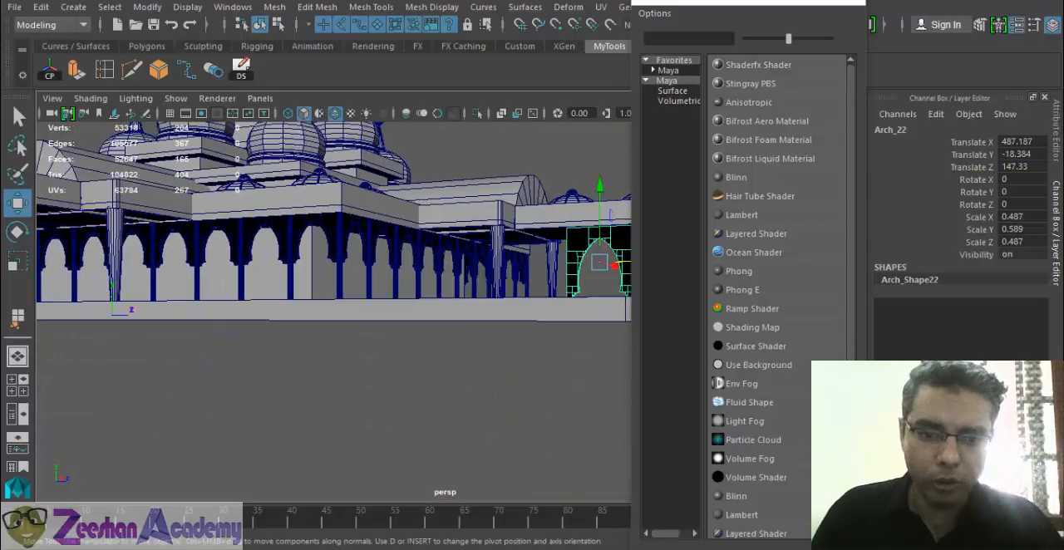
- Switch to File Explorer and open the Maya Files folder inside folder E of Usindh Google Drive
right_click(247, 548)
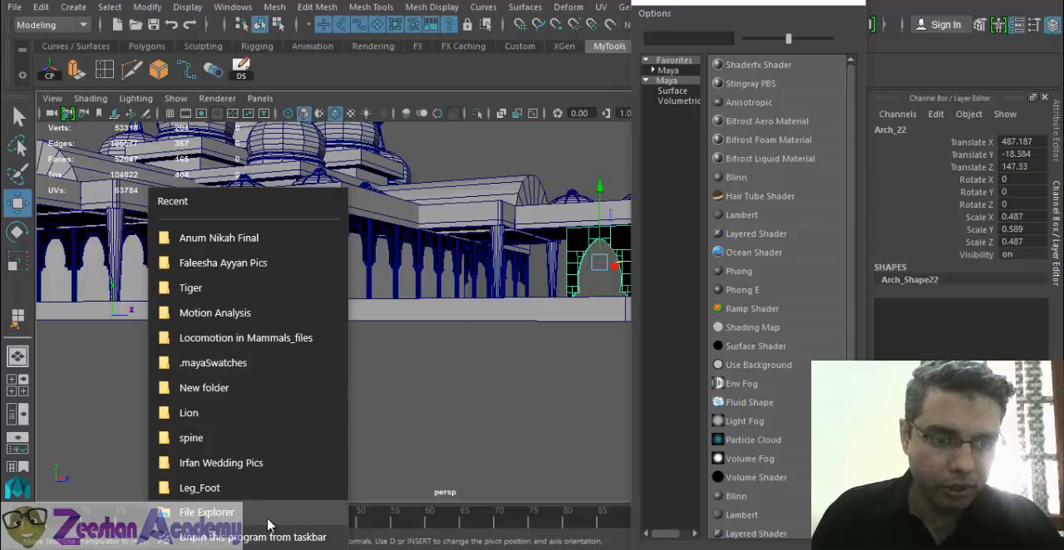
key(Escape)
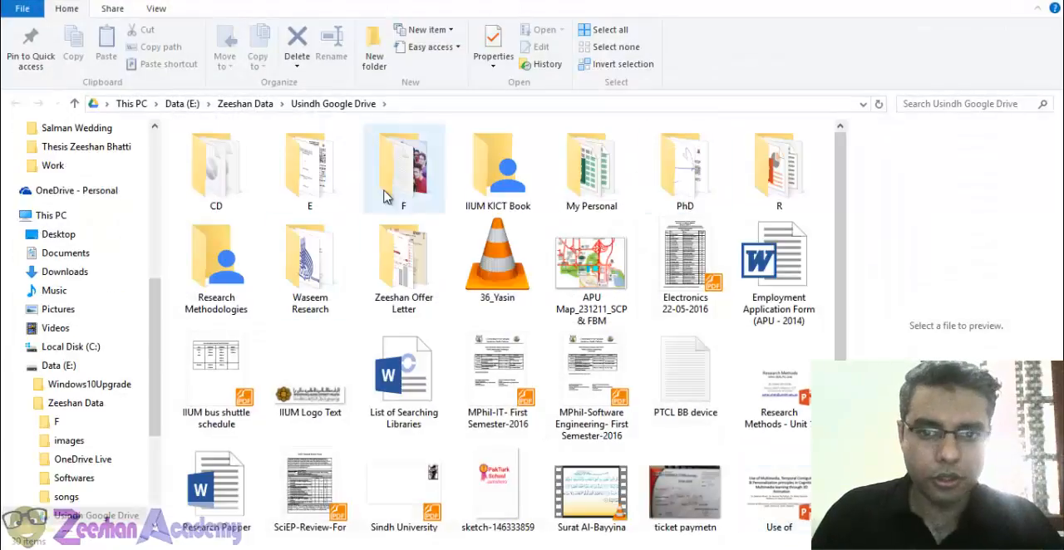
click(333, 183)
double_click(332, 183)
double_click(220, 233)
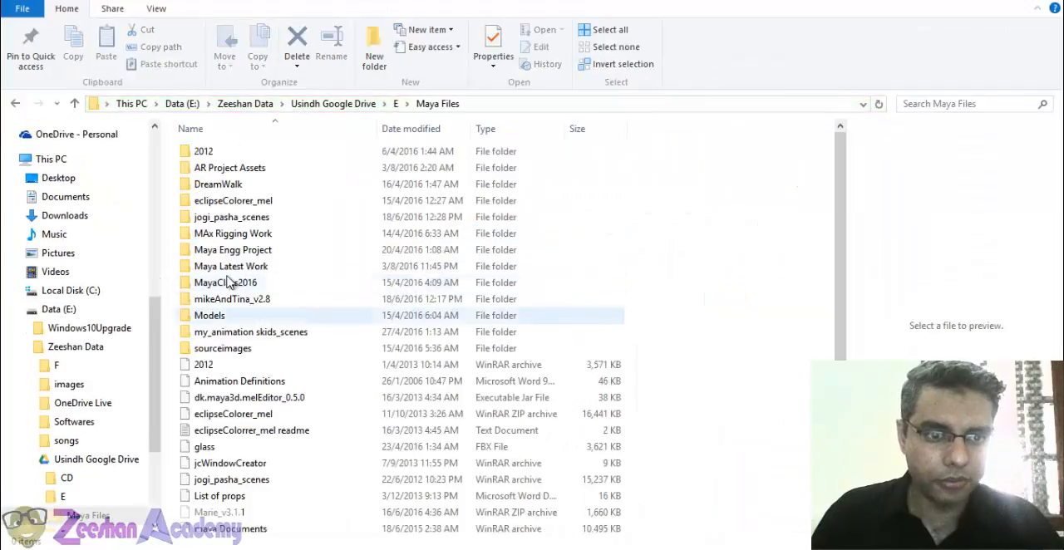
- Open the images folder of MayaClass2016 and select the Crystal Mosque folder
click(239, 283)
double_click(239, 287)
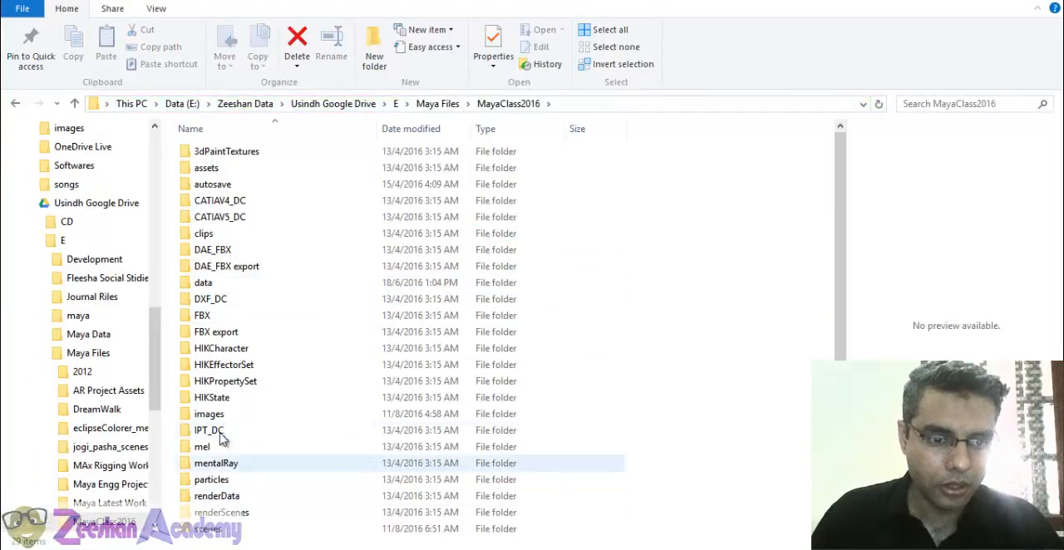
scroll(223, 345, down, 2)
double_click(249, 326)
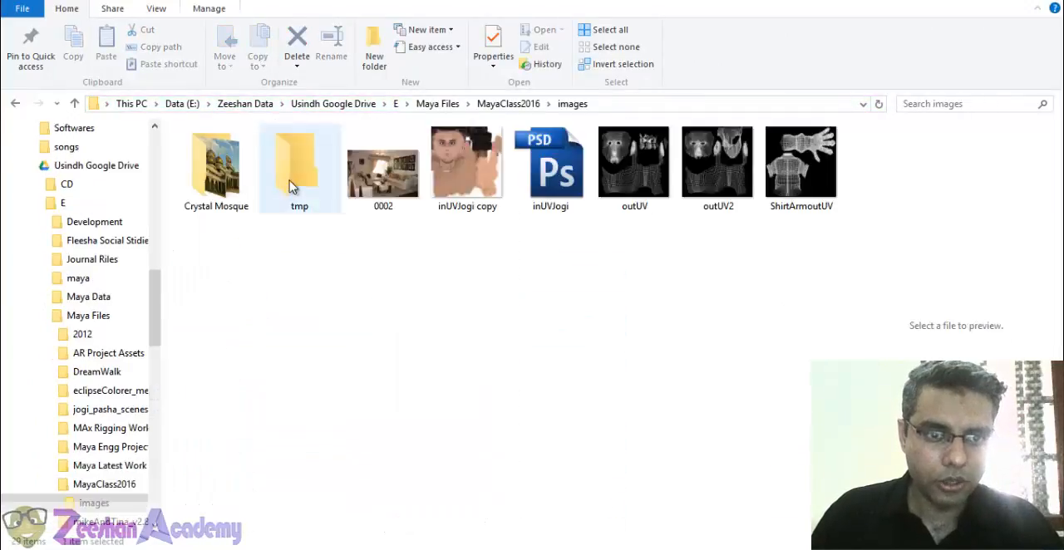
click(241, 200)
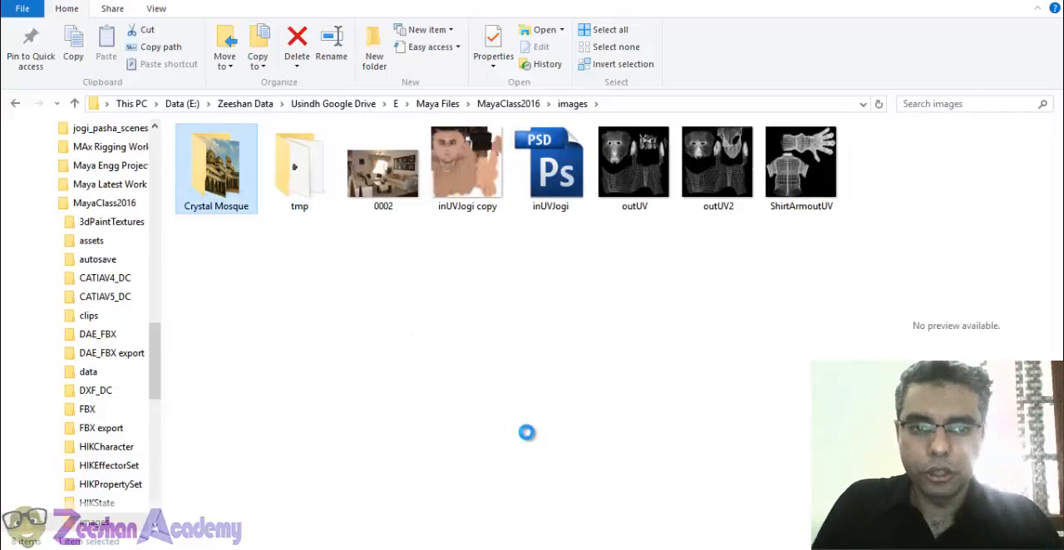
- Switch back to Maya and save the scene as a student version file
mouse_move(557, 549)
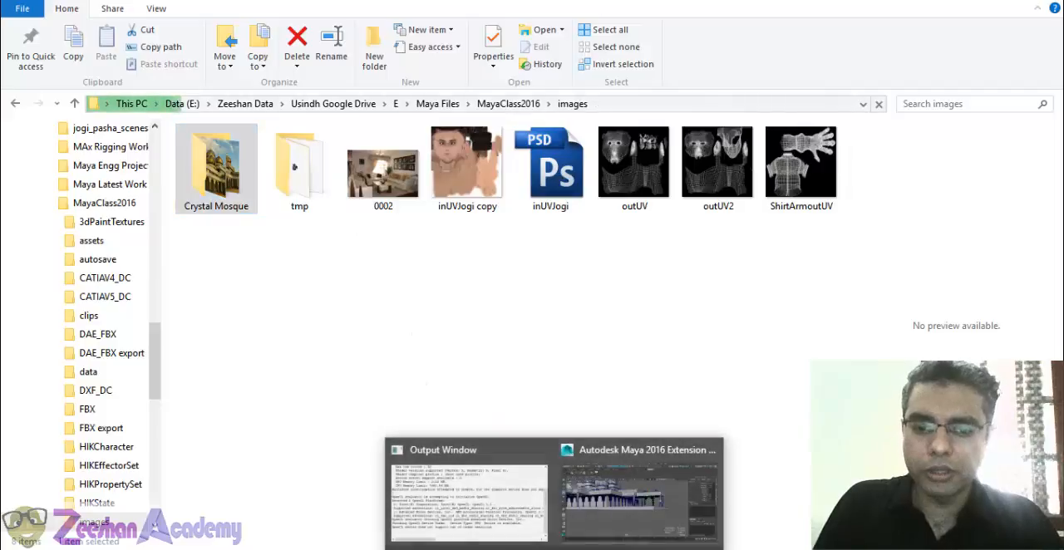
click(624, 508)
alt+drag(490, 323, 477, 366)
key(ctrl+s)
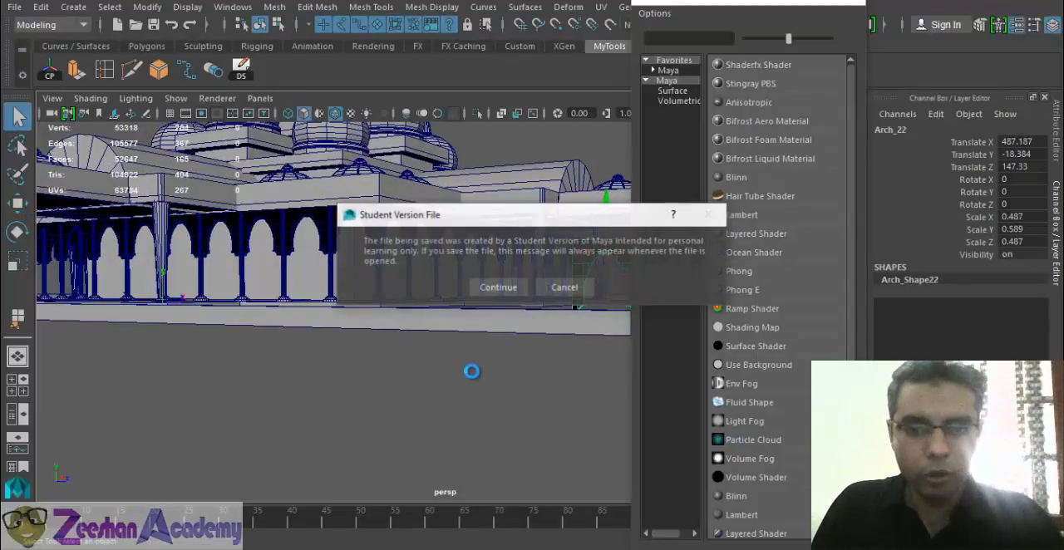
click(489, 287)
- Move the material creation window off the viewport and inspect the arch at the platform's corner
drag(731, 4, 844, 5)
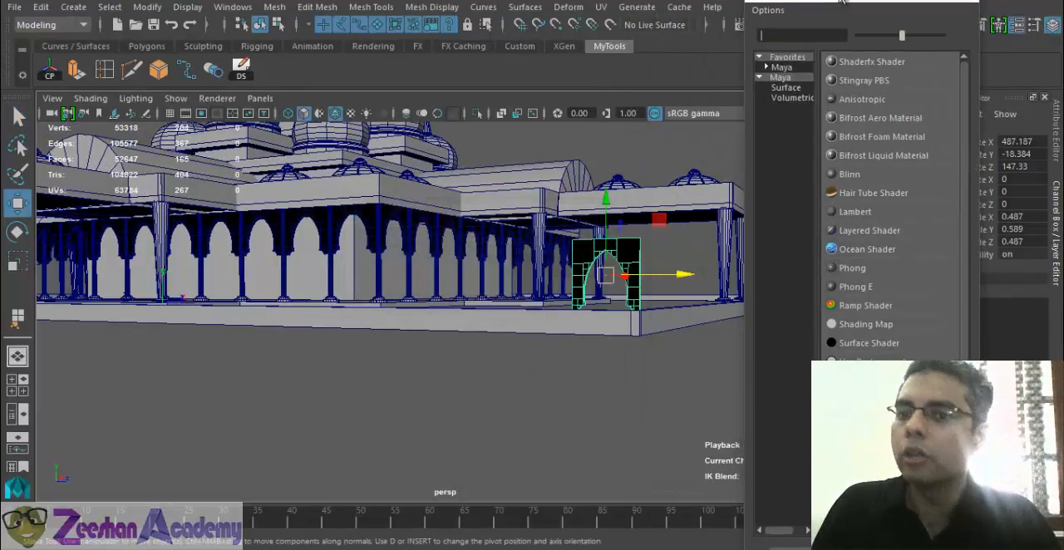
alt+drag(523, 287, 497, 290)
alt+drag(432, 328, 527, 357)
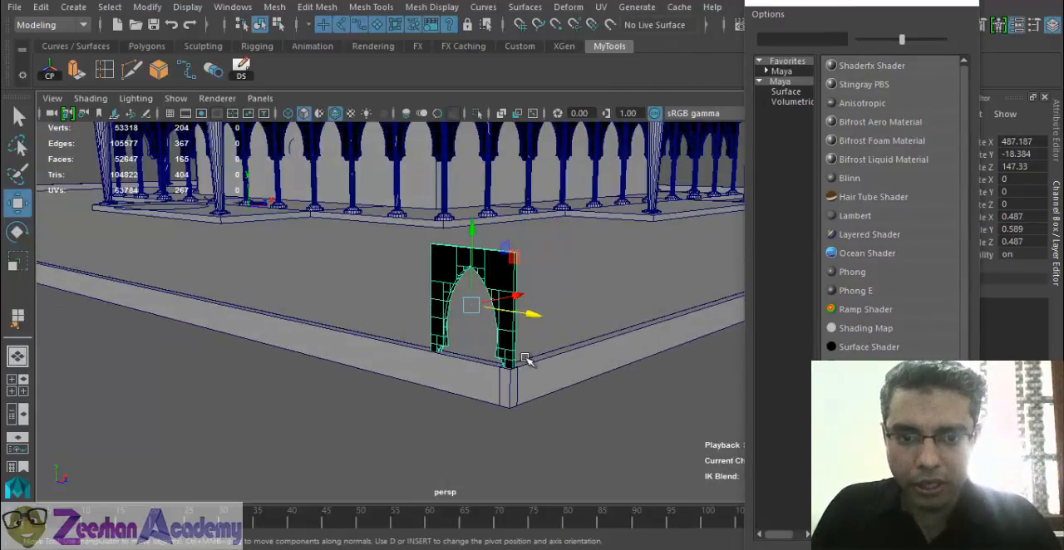
click(373, 139)
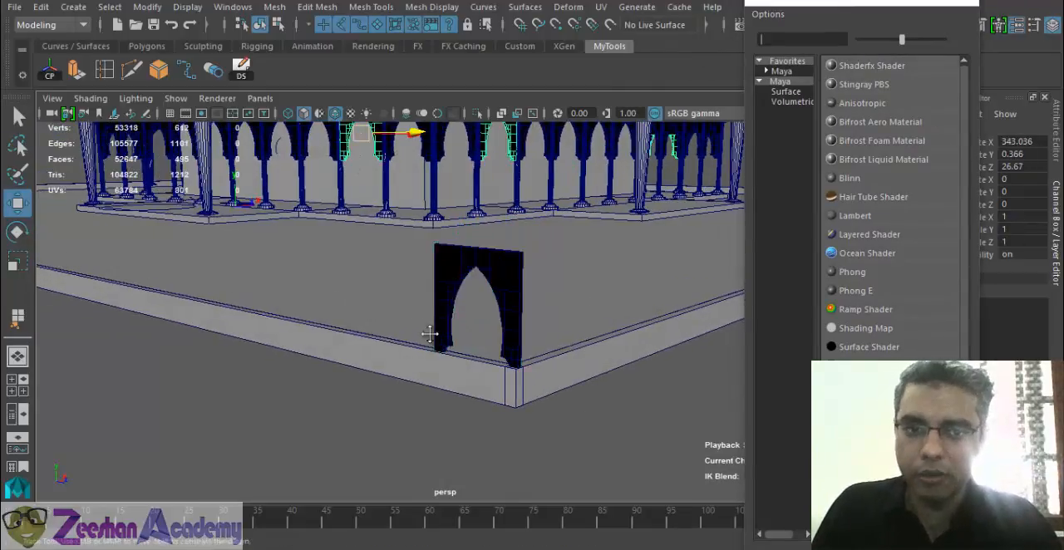
scroll(376, 143, up, 3)
alt+drag(389, 216, 589, 422)
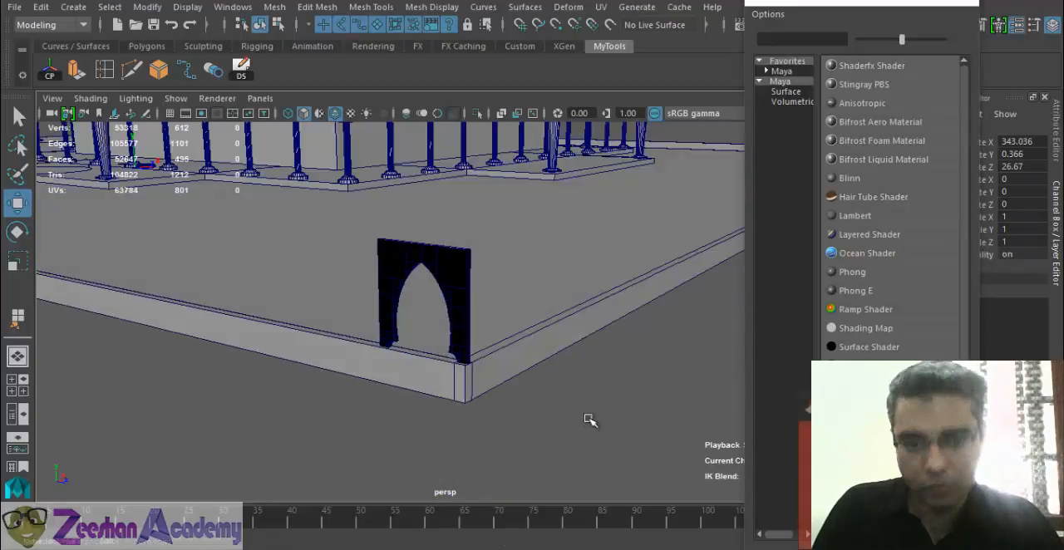
click(451, 294)
alt+drag(451, 295, 463, 368)
alt+middle_drag(463, 368, 416, 387)
alt+drag(486, 414, 324, 313)
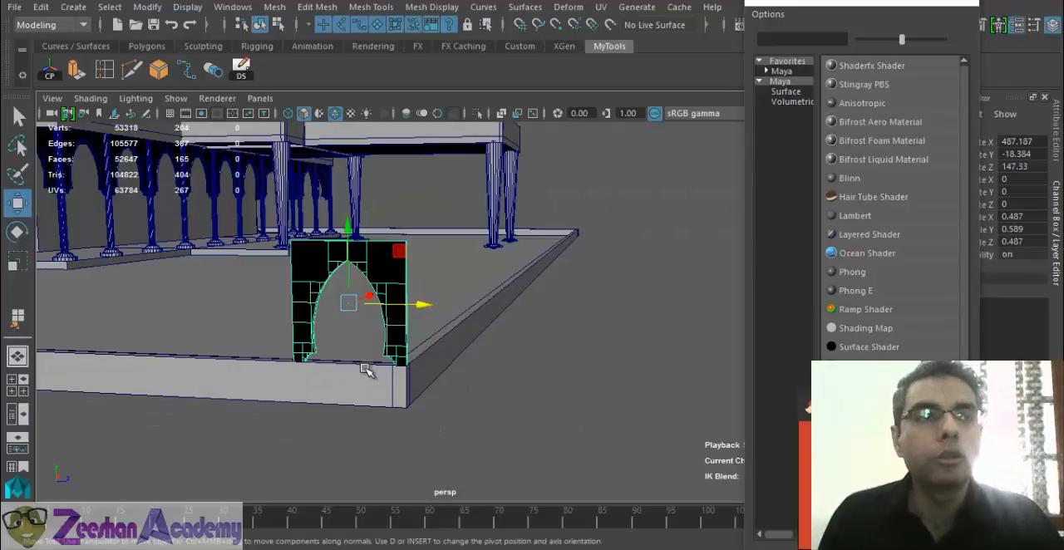
alt+drag(339, 408, 451, 304)
alt+drag(475, 382, 335, 327)
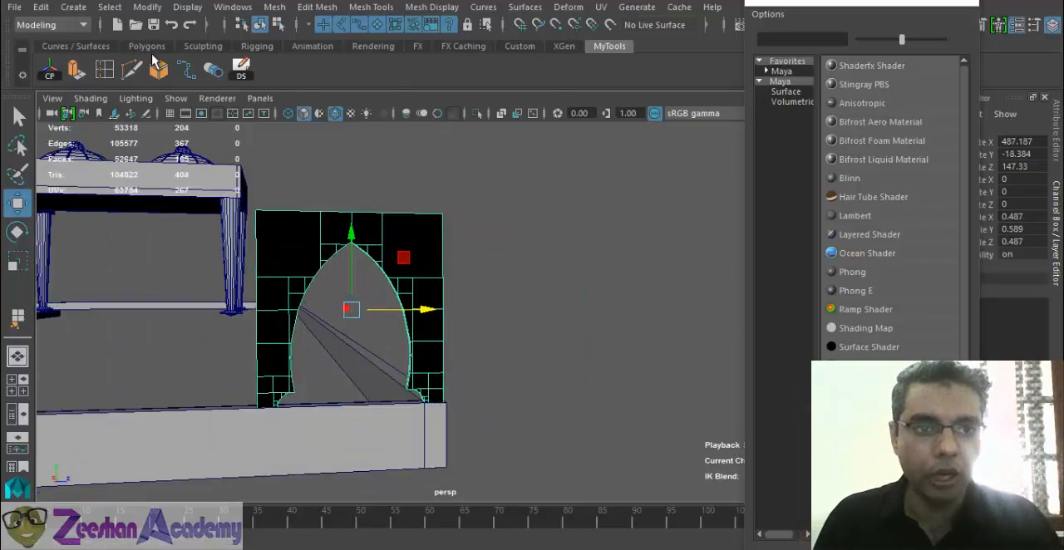
- Create a polygon plane about 14.2 wide and 5.35 high on the grid near the arch
click(146, 45)
alt+drag(291, 240, 415, 491)
click(416, 490)
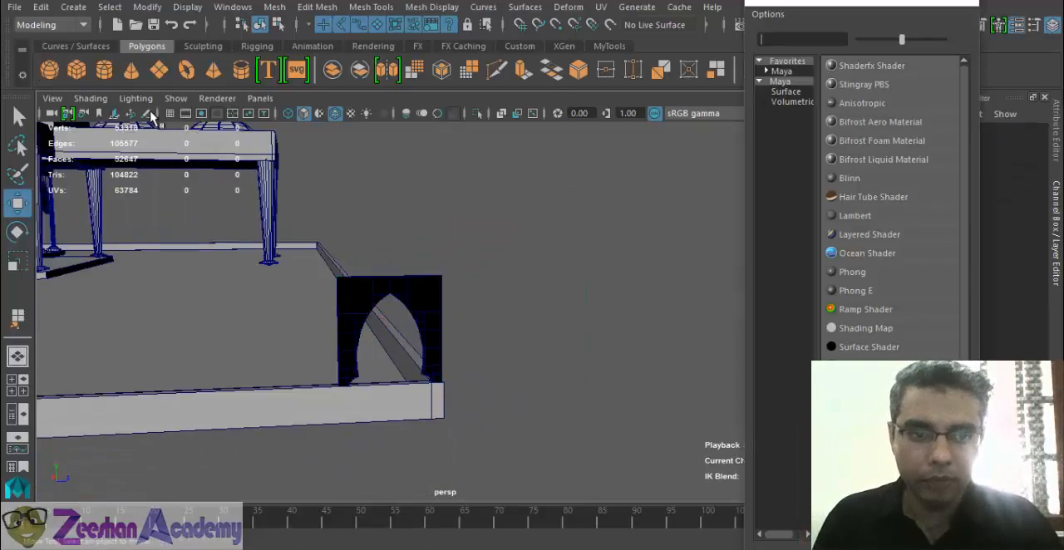
click(159, 71)
drag(345, 432, 442, 492)
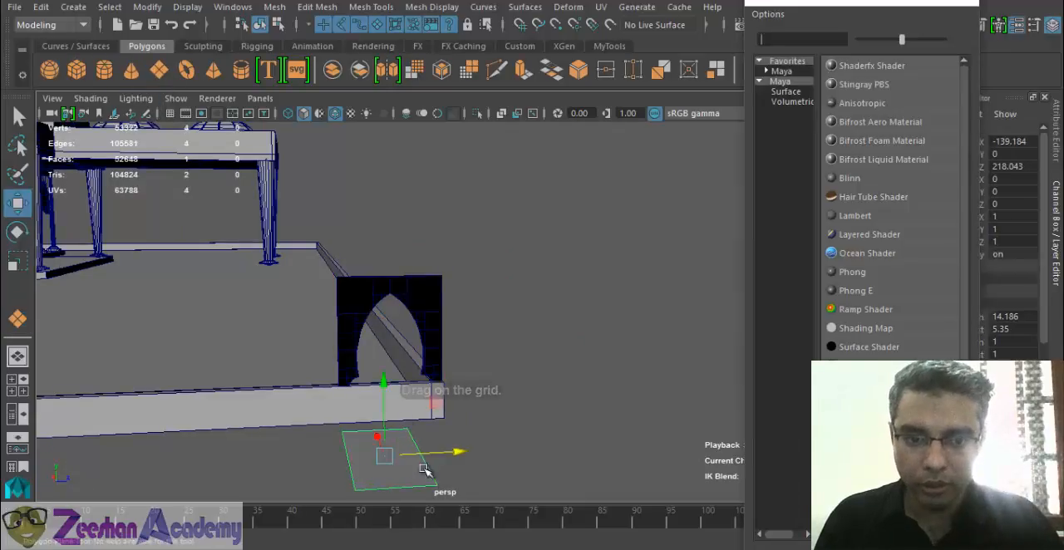
- Raise the new plane to about Y 7.7 and set its Rotate Z to 90 so it stands upright
text(w)
drag(382, 382, 383, 281)
alt+drag(400, 359, 866, 35)
key(e)
click(891, 2)
click(1012, 204)
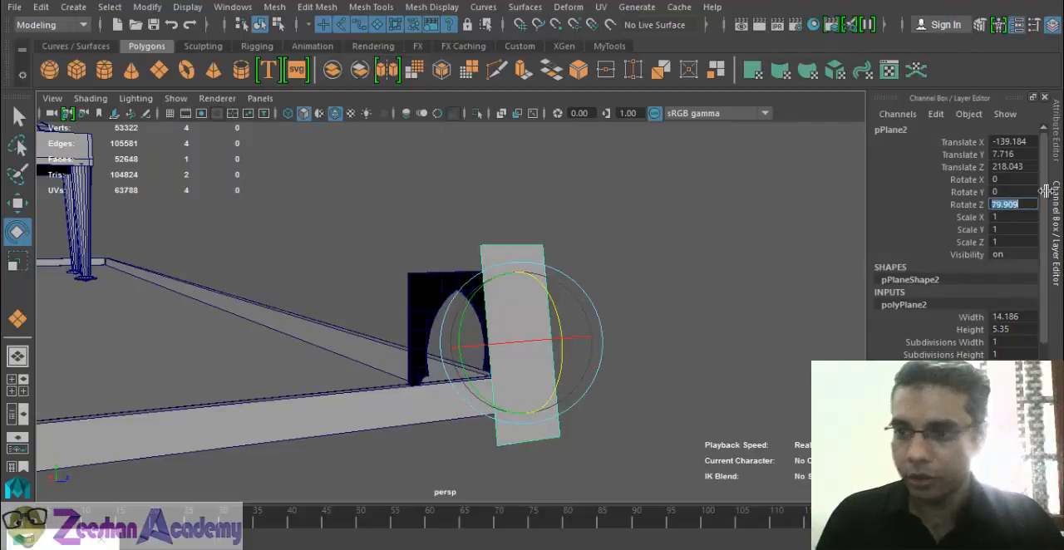
text(90)
key(Return)
- Move the upright plane into the arch opening, at about X -125.7 and Z 220.1
alt+drag(518, 292, 487, 348)
key(r)
key(w)
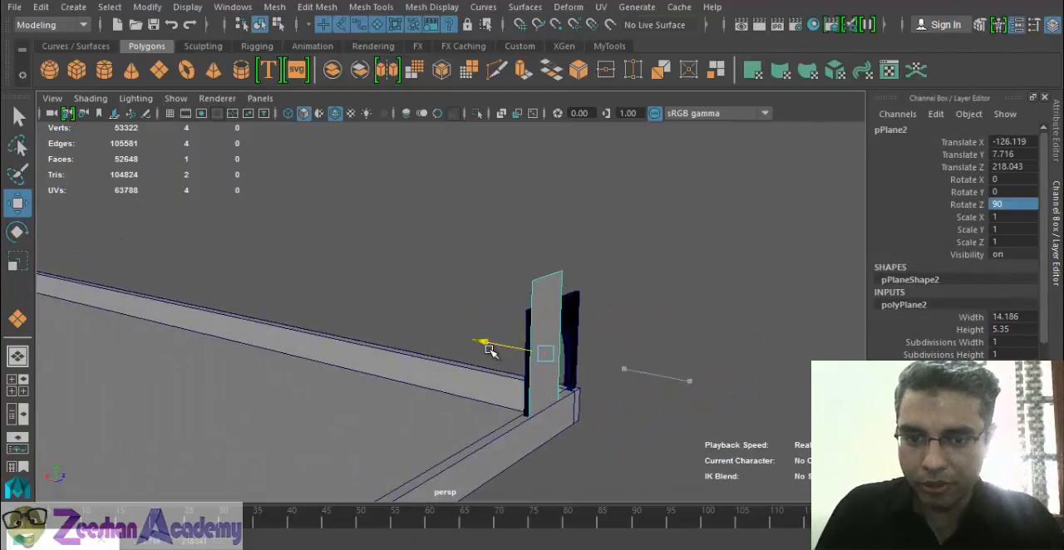
alt+drag(555, 367, 467, 326)
key(f)
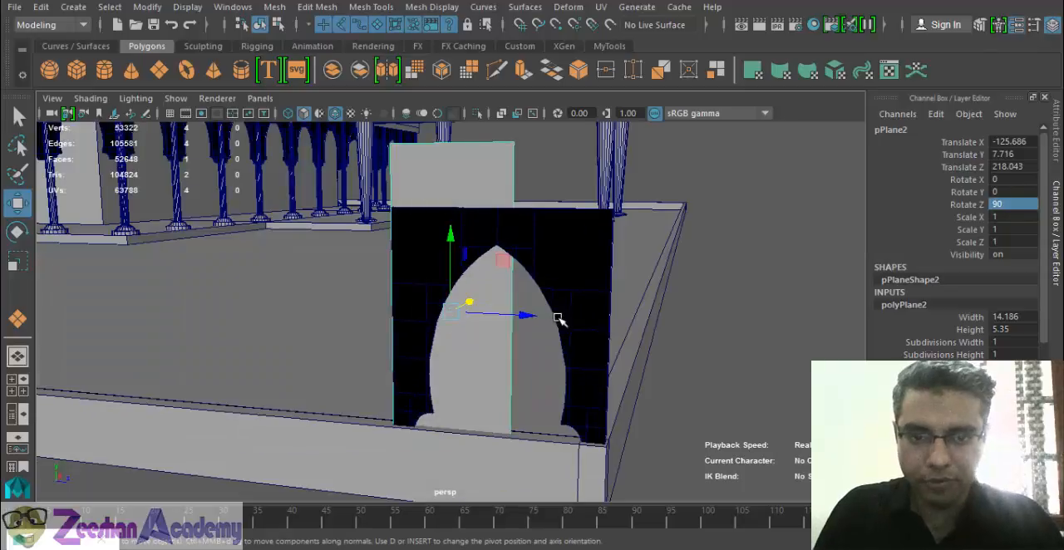
drag(536, 315, 570, 314)
- Scale the plane to about 0.54 in X and 1.345 in Z, and lower it to about Y 6.3 to fill the opening
key(r)
drag(496, 233, 497, 272)
key(w)
key(r)
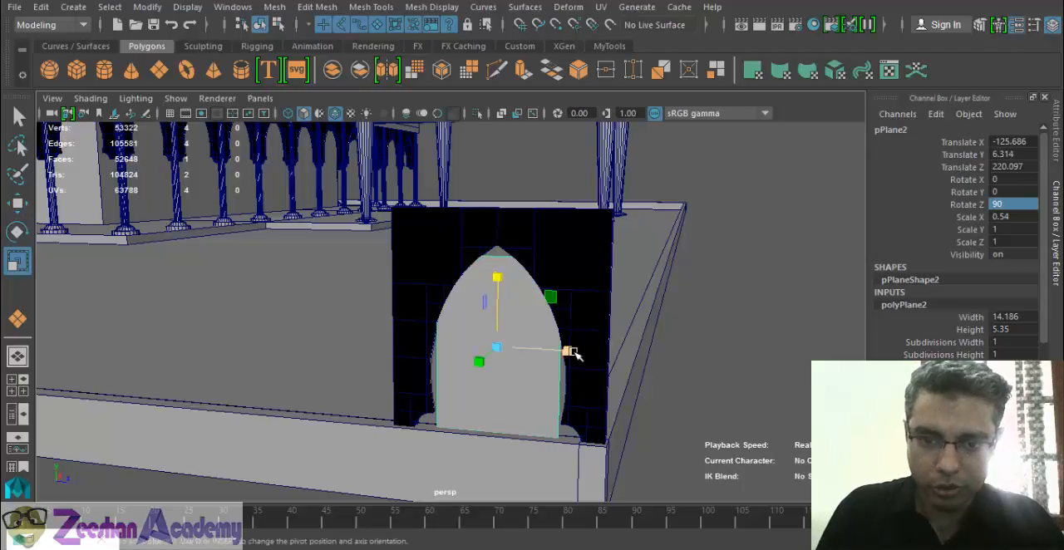
drag(570, 351, 587, 354)
mouse_move(554, 405)
alt+mouse_down()
mouse_move(606, 404)
mouse_move(556, 386)
alt+mouse_up()
drag(574, 341, 582, 347)
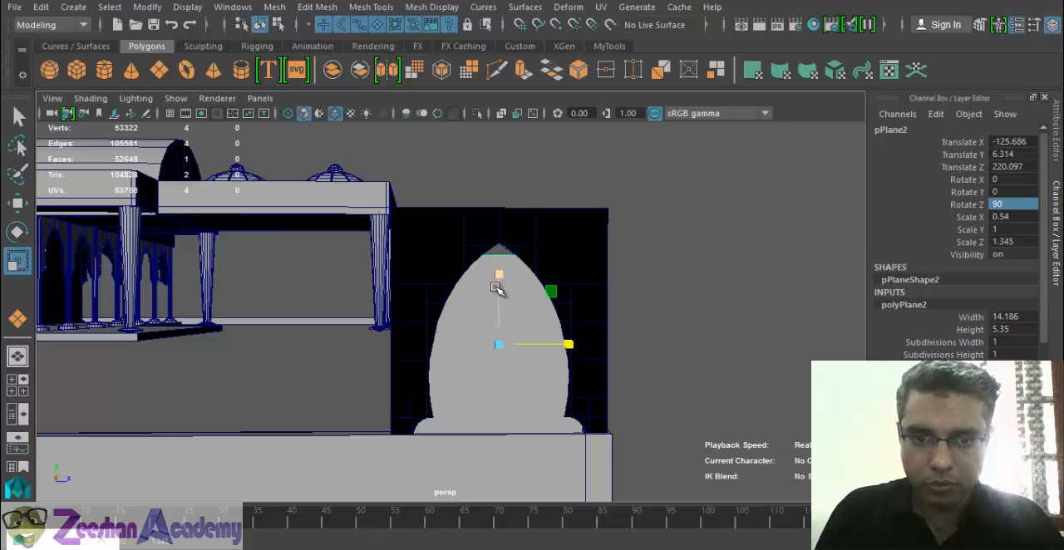
- Raise the plane to about Y 6.6 and scale it to about 0.58 in X to cover the arch's pointed tip
key(w)
drag(497, 272, 566, 429)
key(r)
right_drag(566, 430, 544, 512)
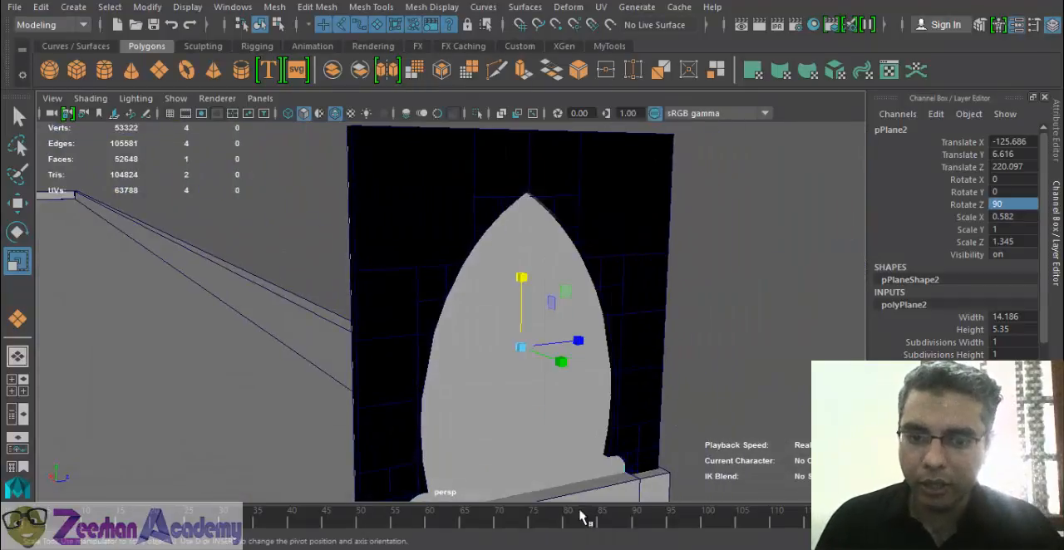
- Assign a new Lambert material to the plane and name it GrilArch_Center_MT
click(783, 71)
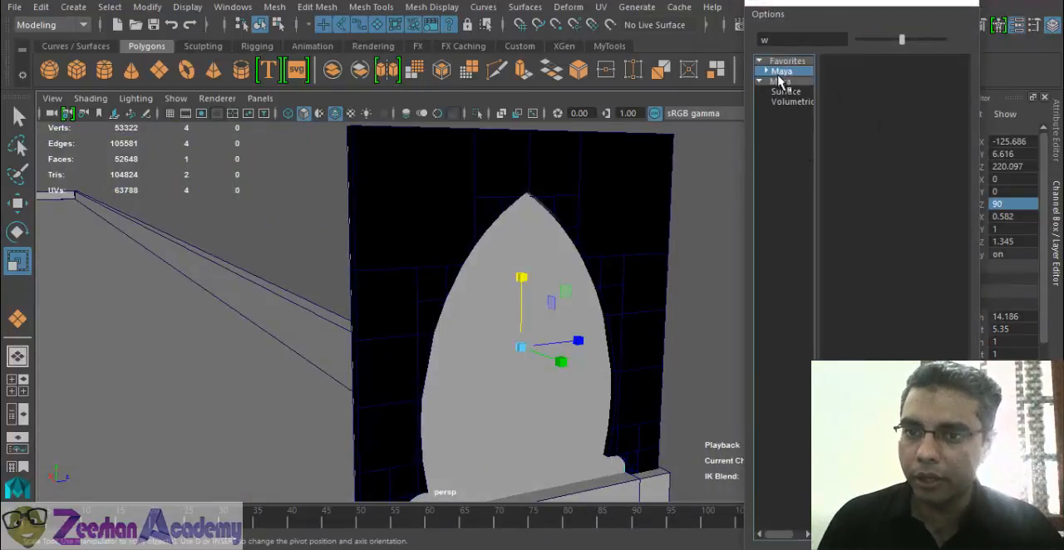
double_click(782, 72)
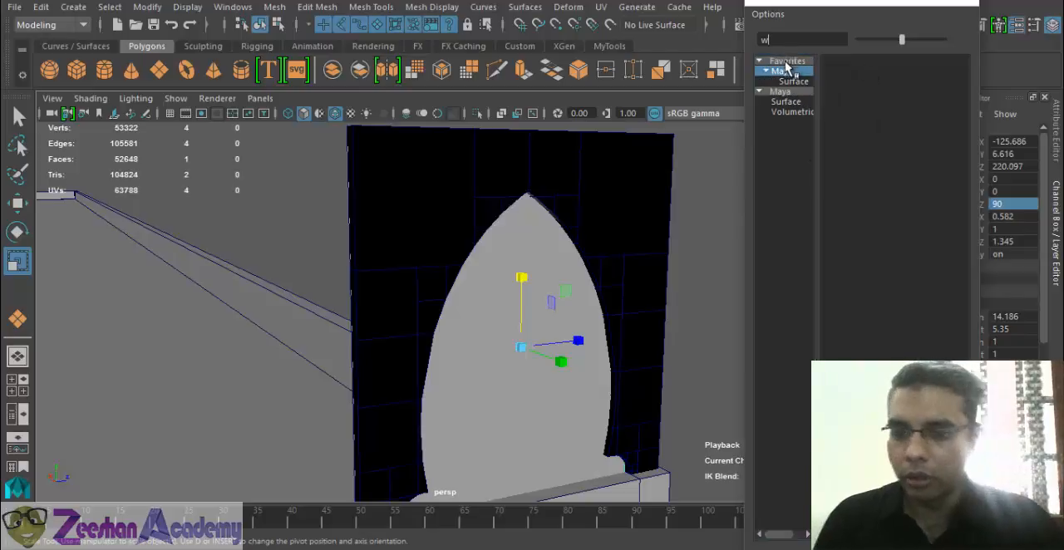
click(794, 81)
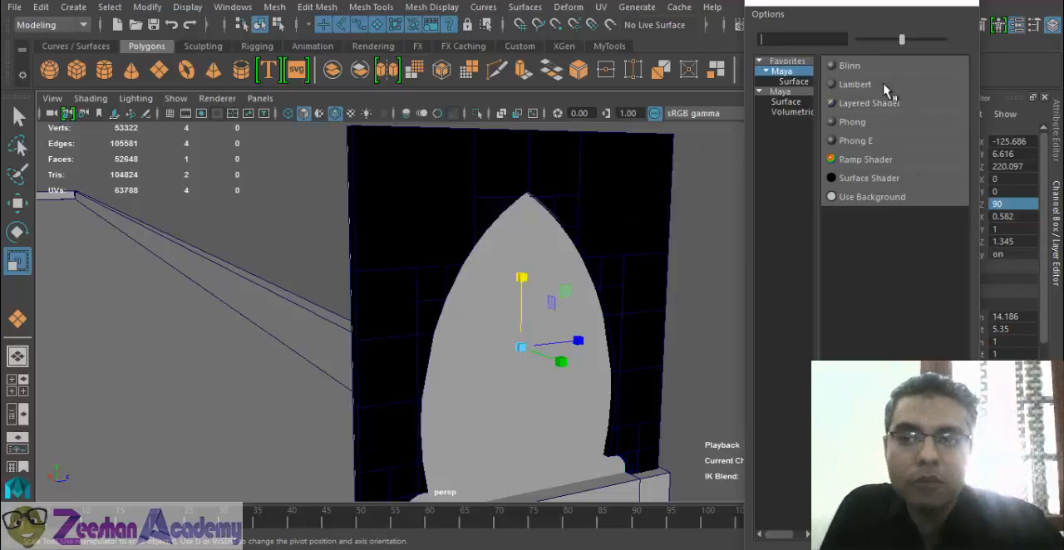
click(881, 85)
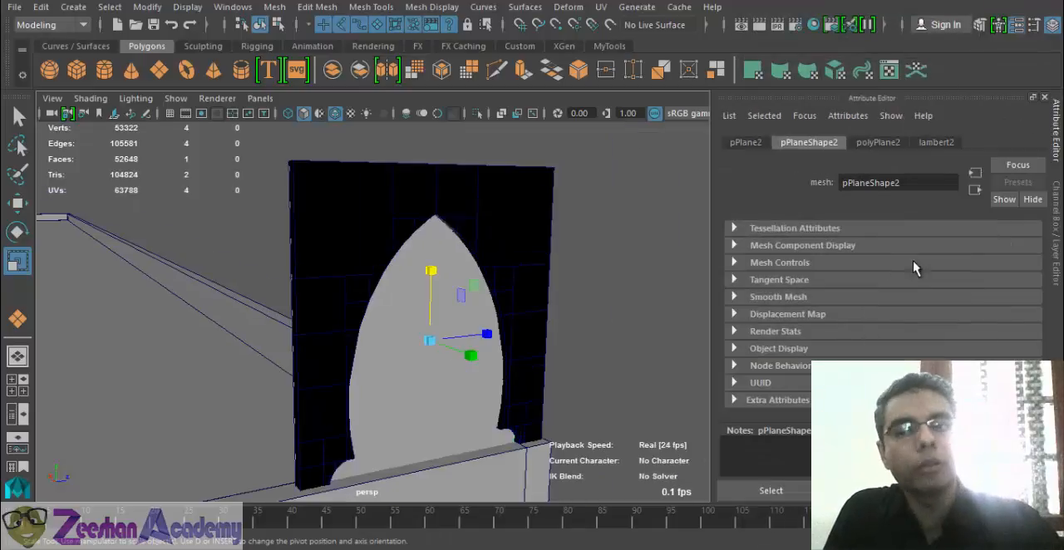
click(932, 145)
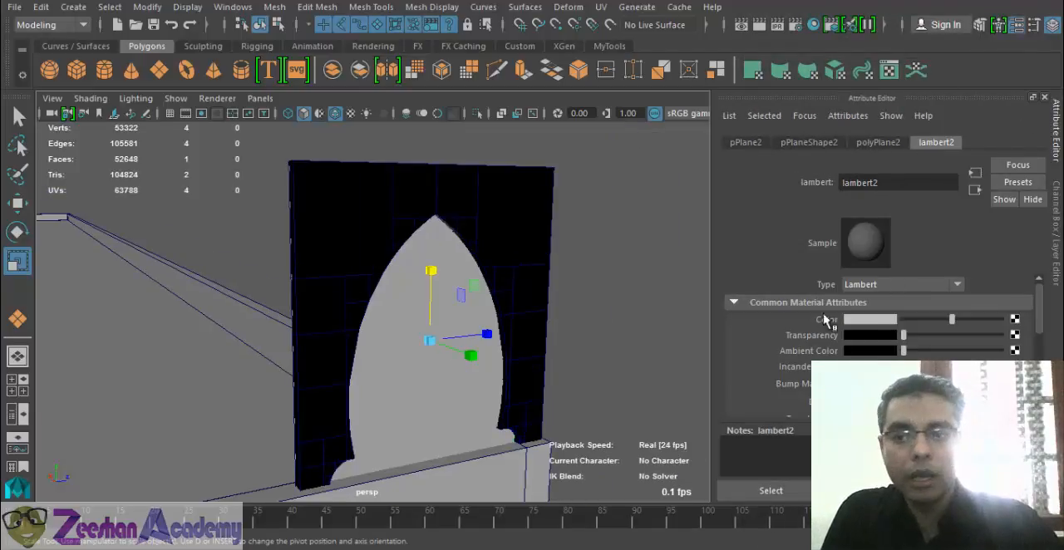
double_click(888, 184)
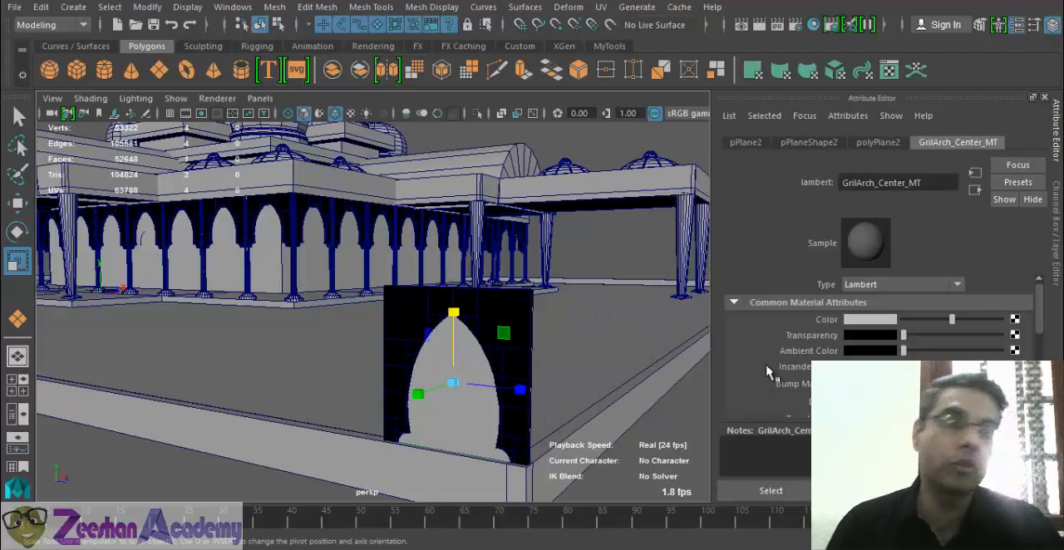
- Map a file texture to the Color of the GrilArch_Center_MT material
key(f)
scroll(415, 325, up, 3)
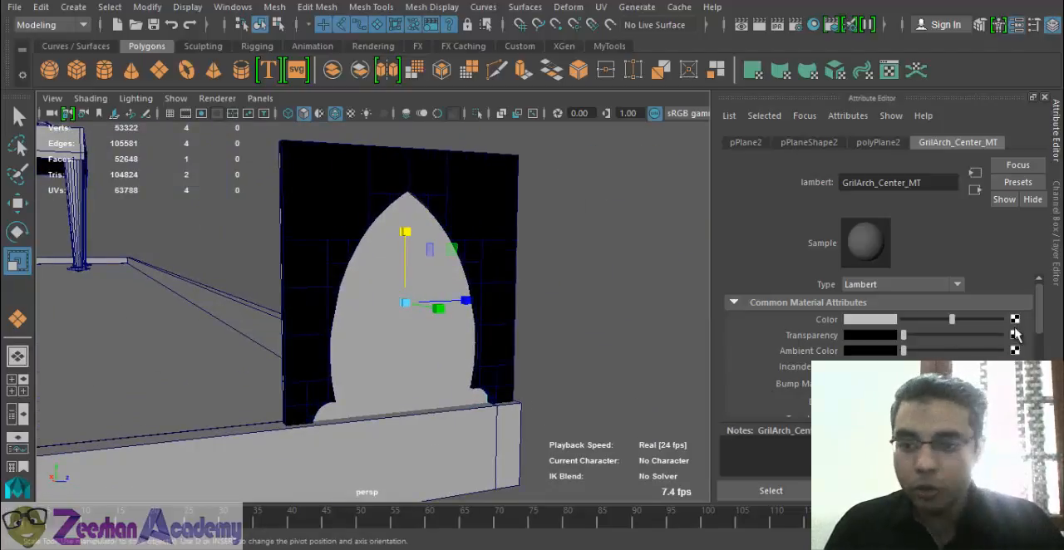
click(1015, 320)
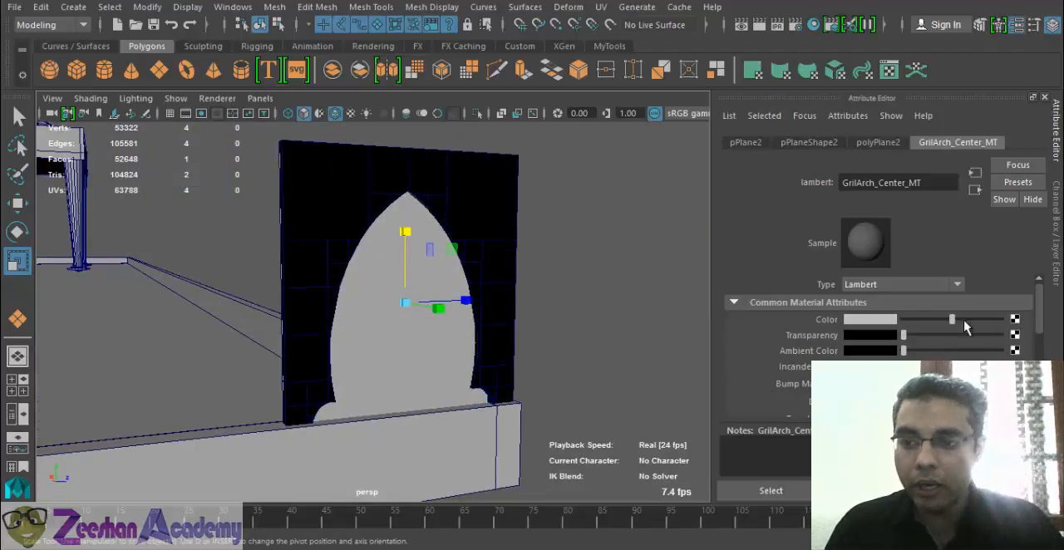
click(596, 131)
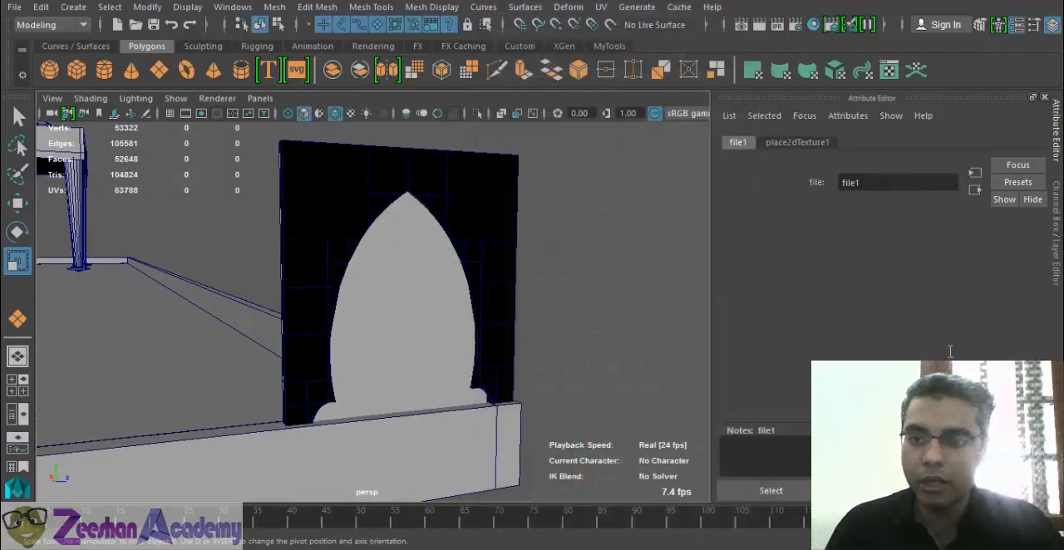
- Browse for the file1 texture's image and open the Maya Data folder
click(1019, 356)
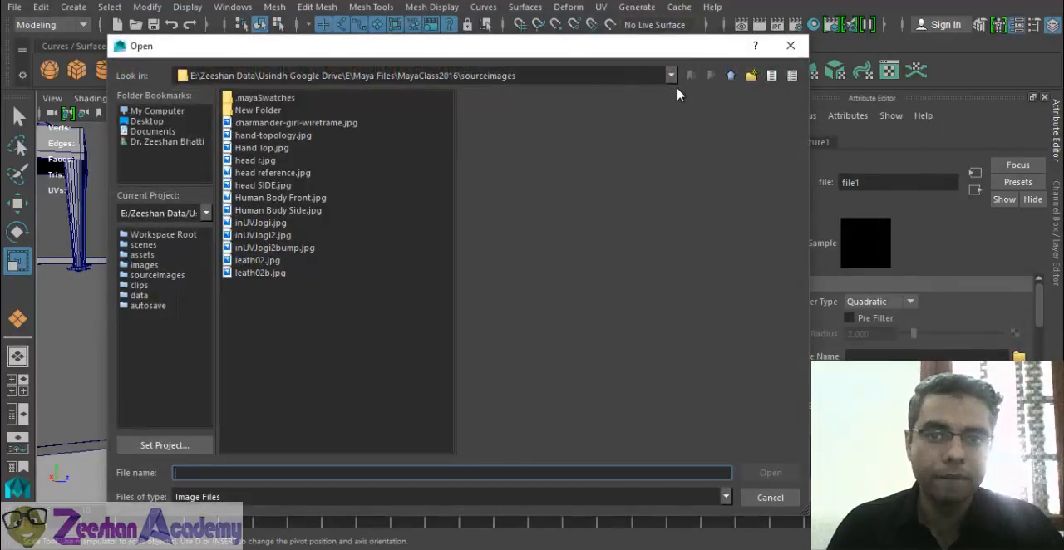
click(730, 75)
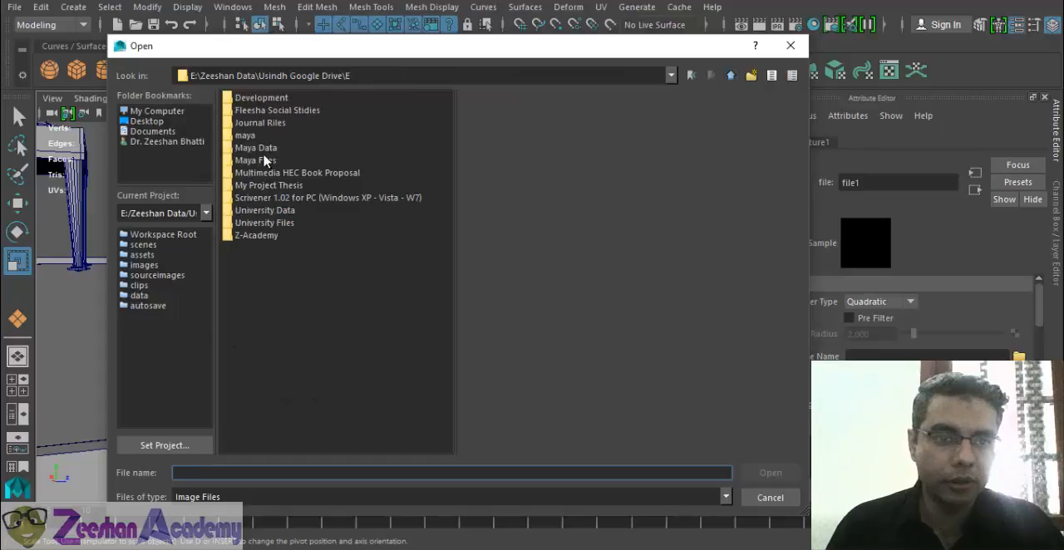
double_click(261, 149)
click(264, 436)
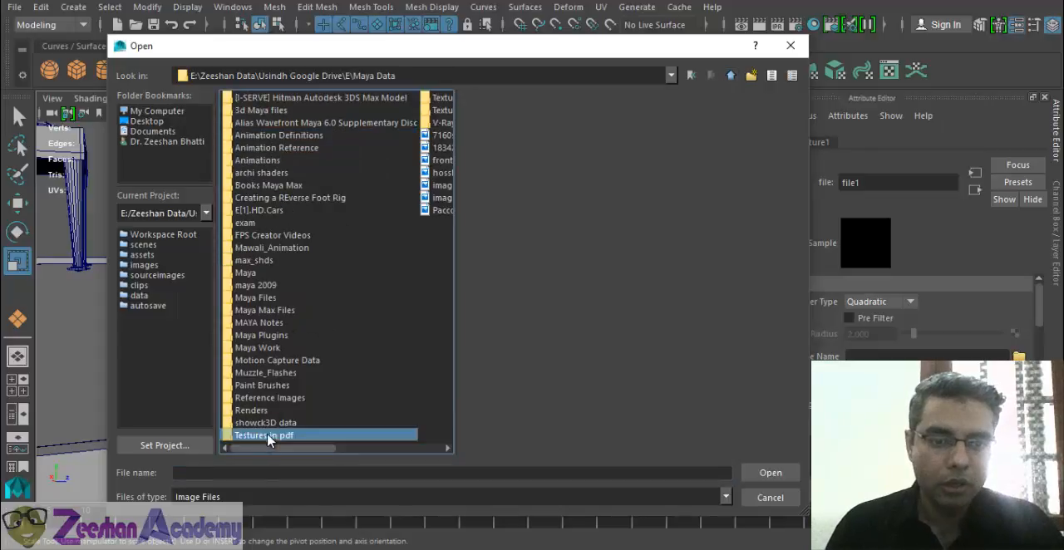
double_click(439, 110)
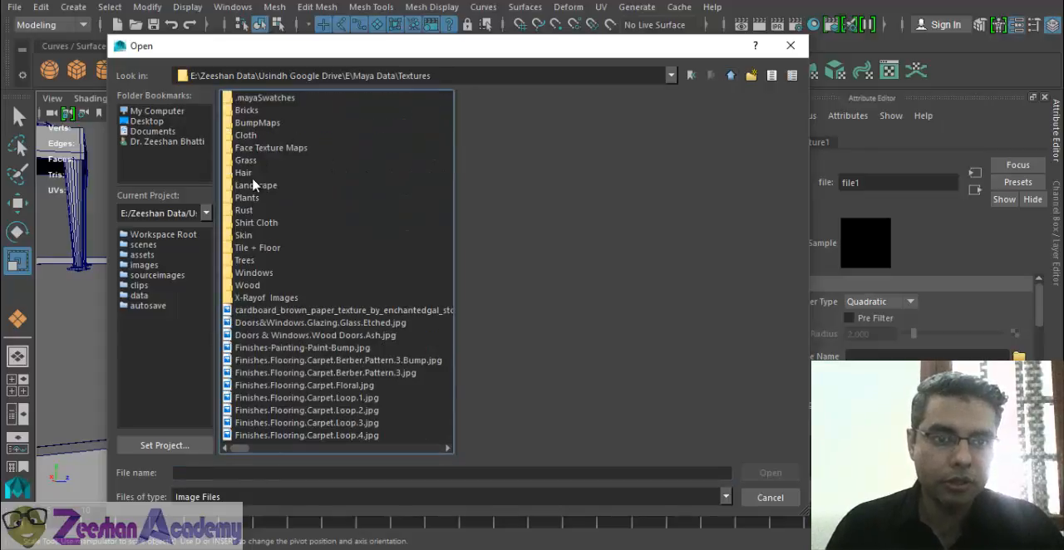
click(346, 249)
click(731, 75)
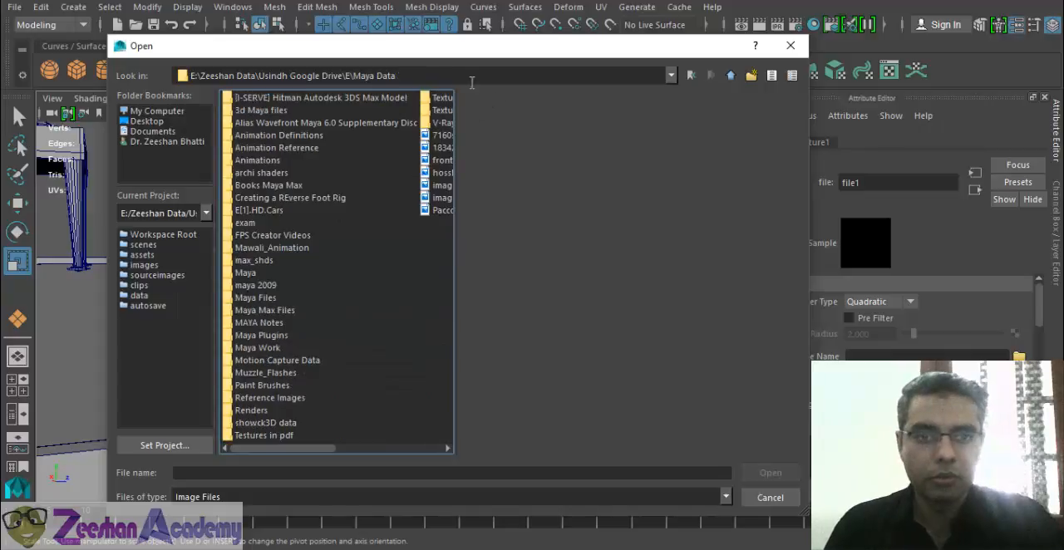
- Open the Islamic Cliasic folder inside Maya Data's Texture folder
click(441, 98)
key(Return)
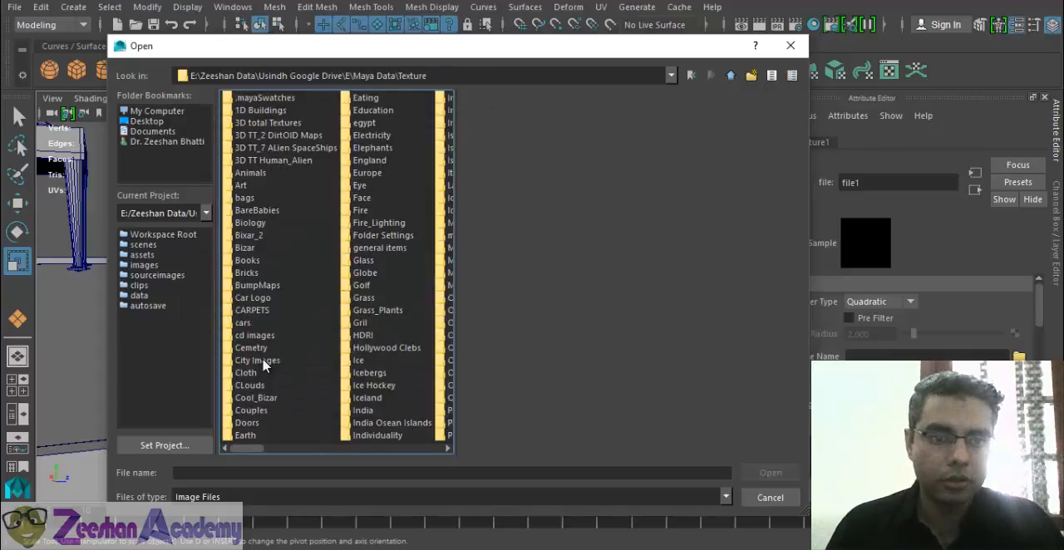
click(256, 398)
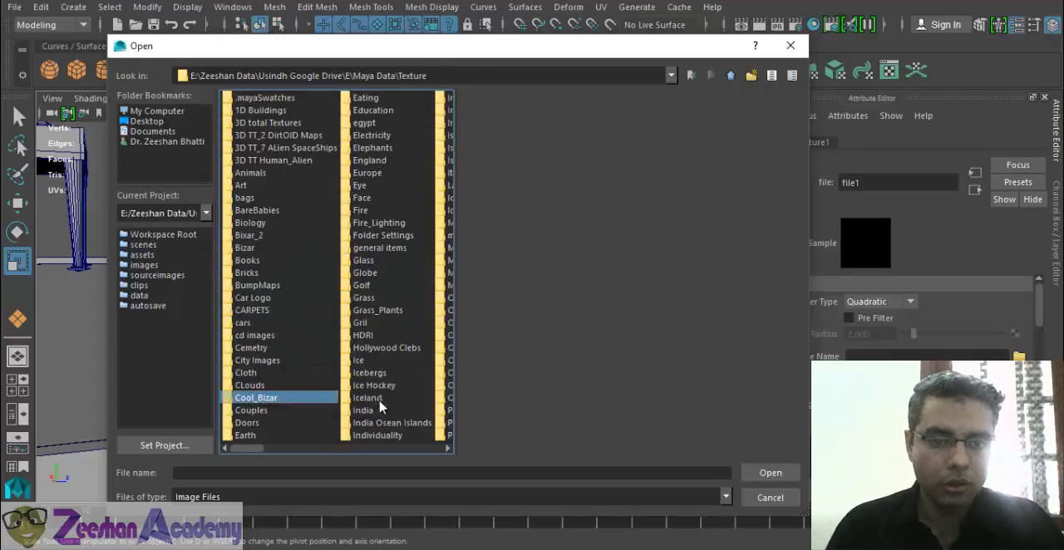
click(420, 198)
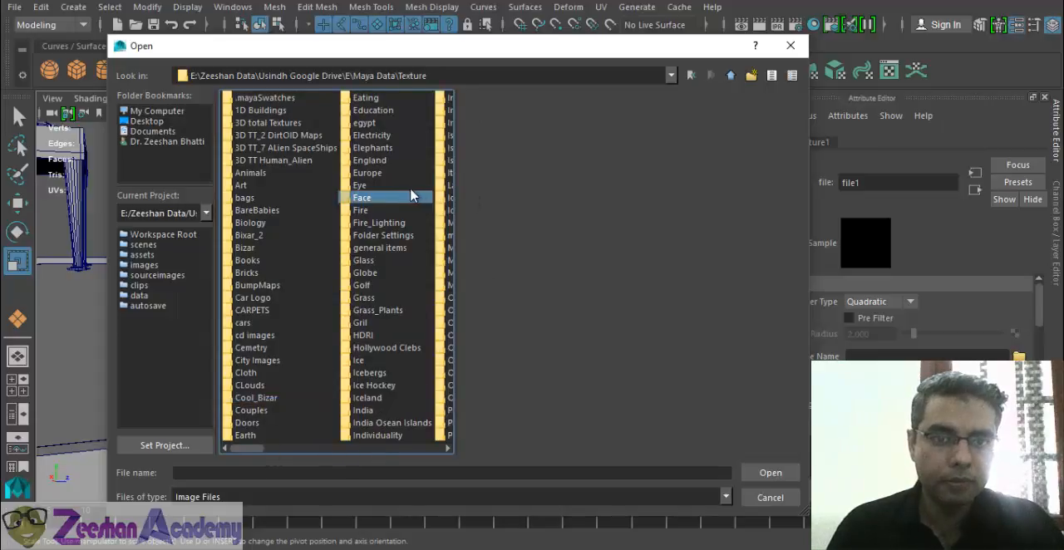
click(359, 135)
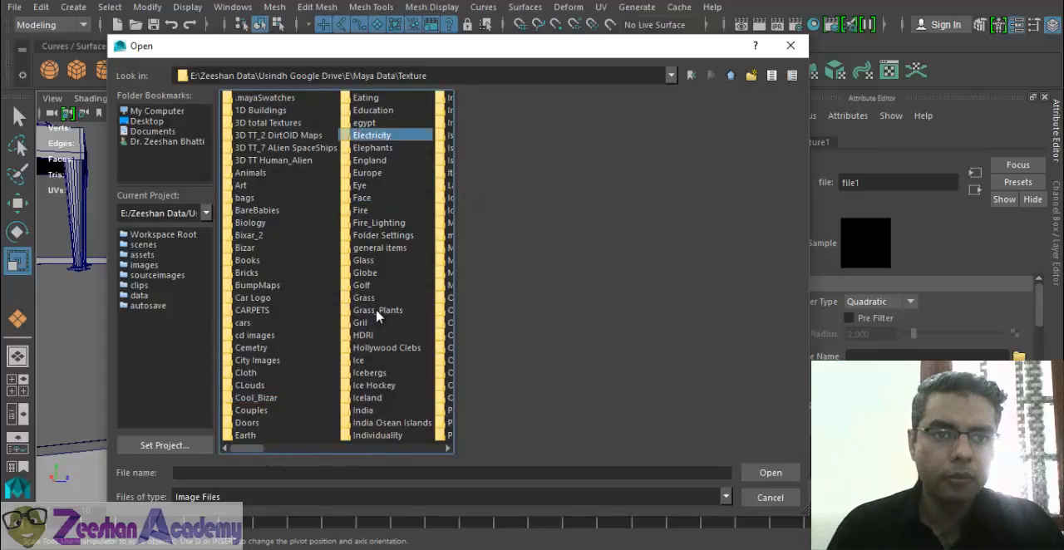
click(448, 449)
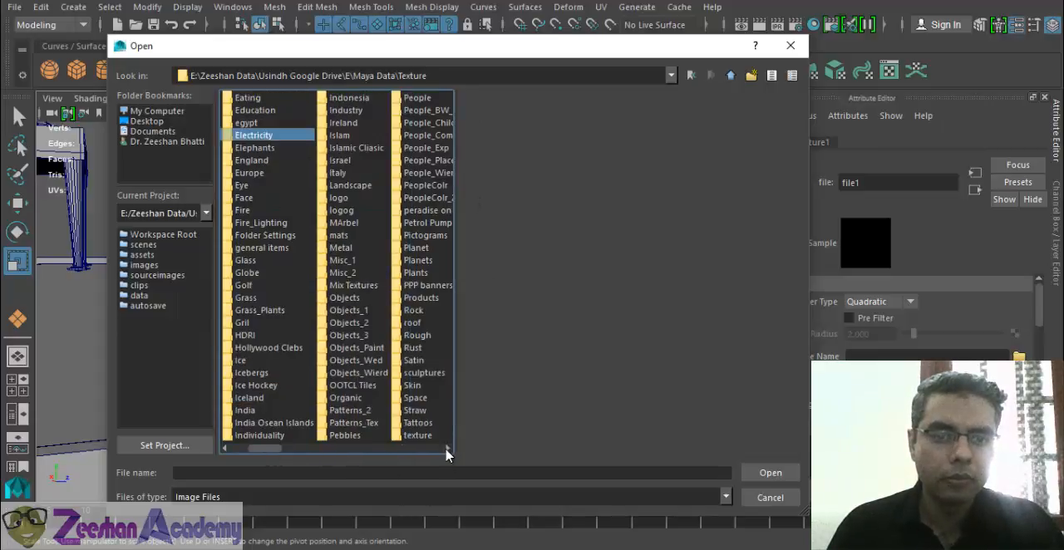
click(344, 137)
click(350, 150)
double_click(349, 150)
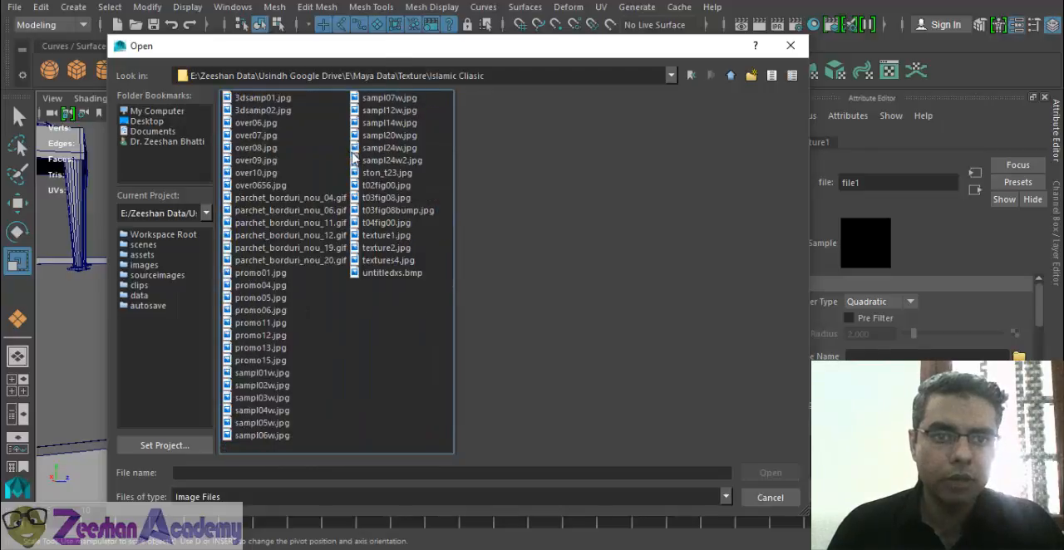
- Preview the parchet_borduri border images and the first promo images for a suitable arch texture
click(264, 111)
click(262, 135)
click(262, 173)
click(262, 198)
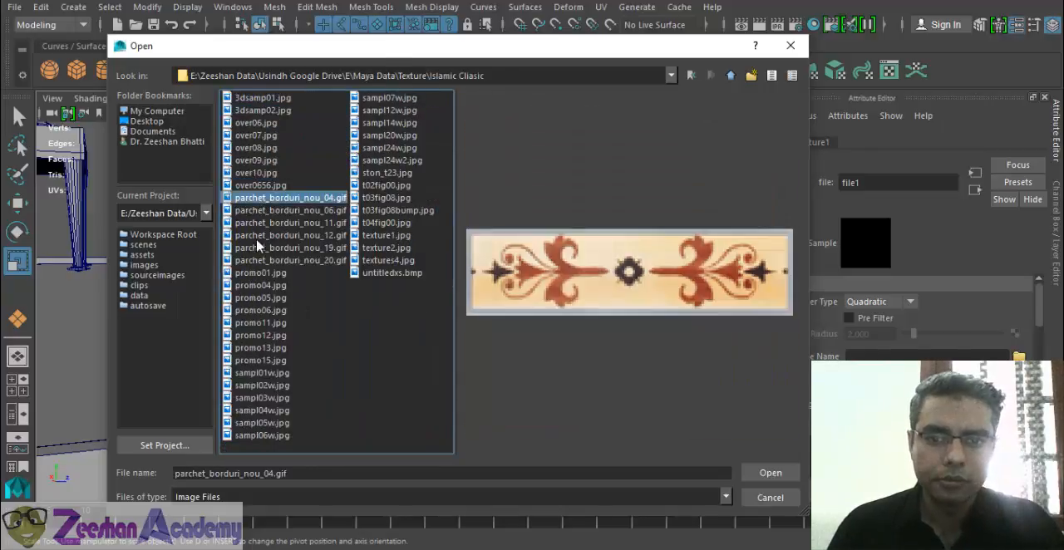
click(258, 247)
key(Down)
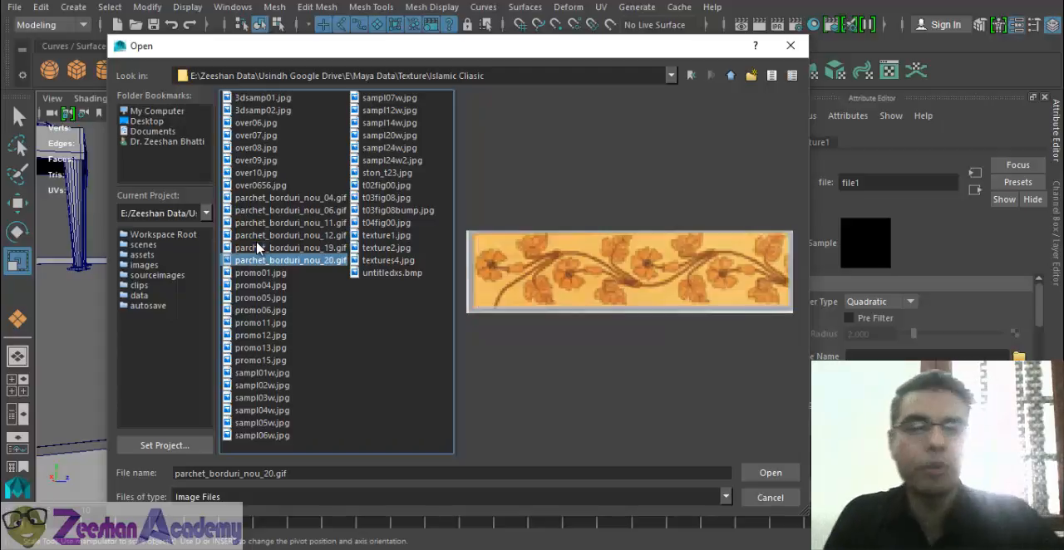
key(Down)
key(Down)
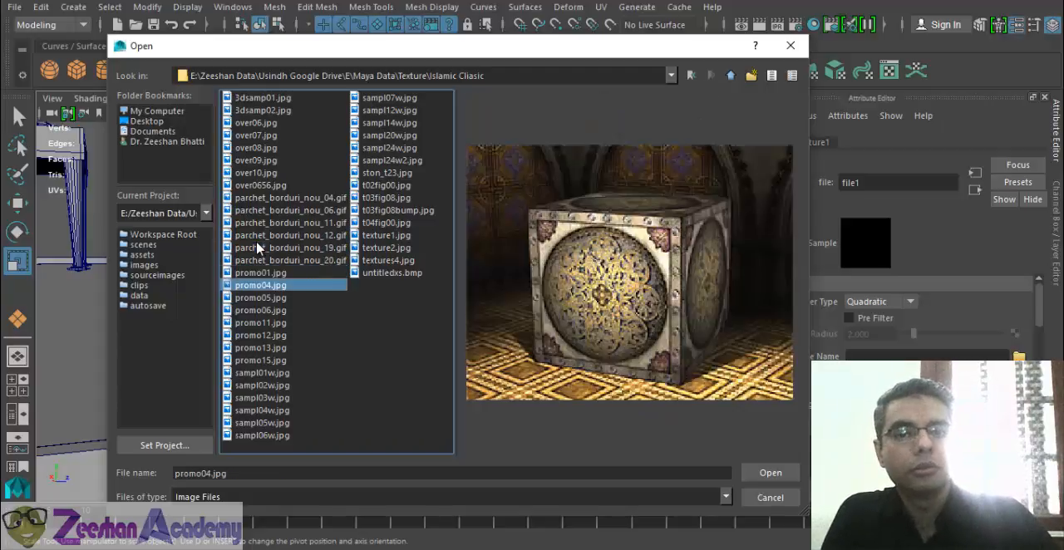
key(Down)
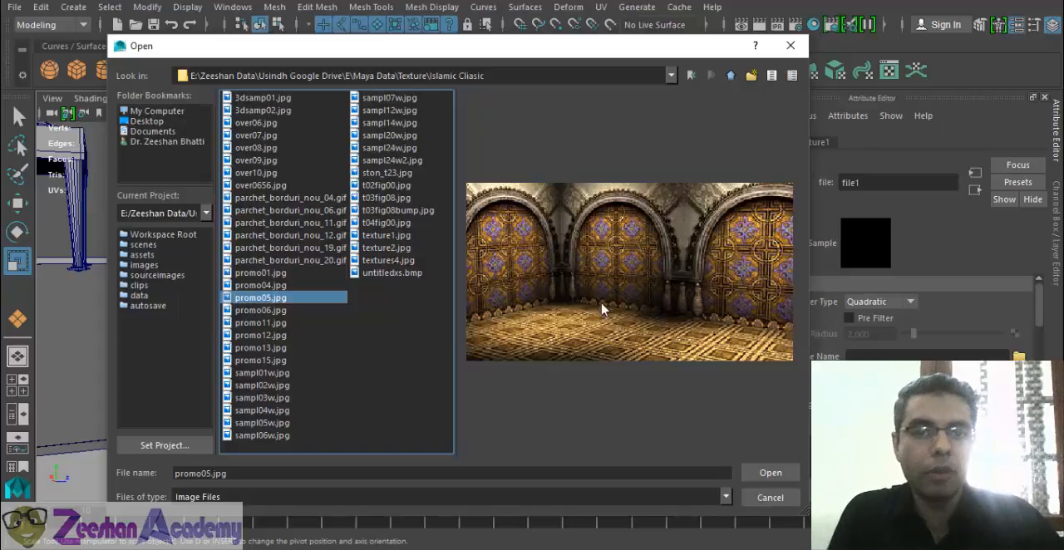
- Compare the previews of promo04.jpg, over10.jpg, over09.jpg and over0656.jpg
key(Up)
key(Up)
key(Up)
key(Up)
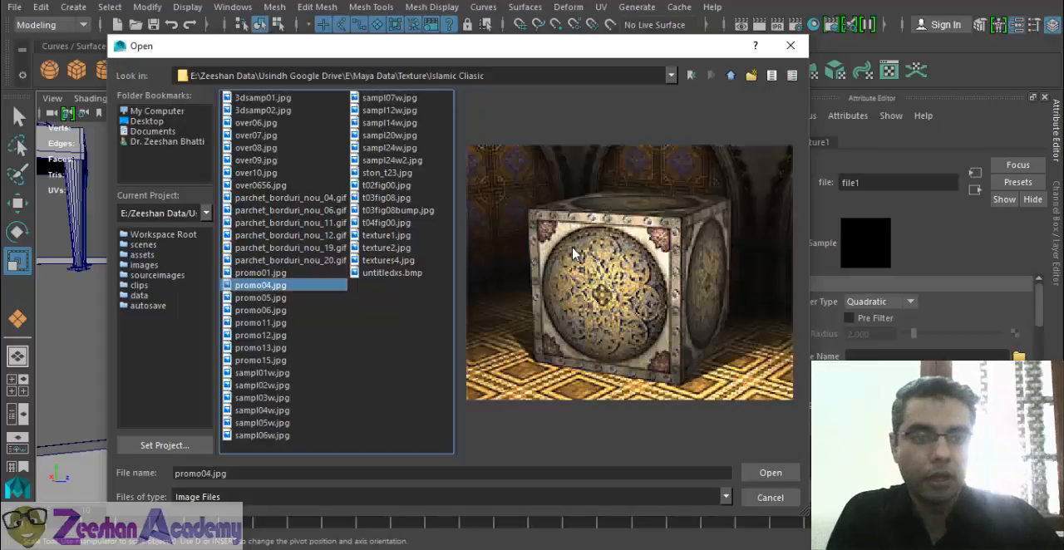
key(Up)
key(Up)
key(Up)
key(Up)
key(Up)
key(Up)
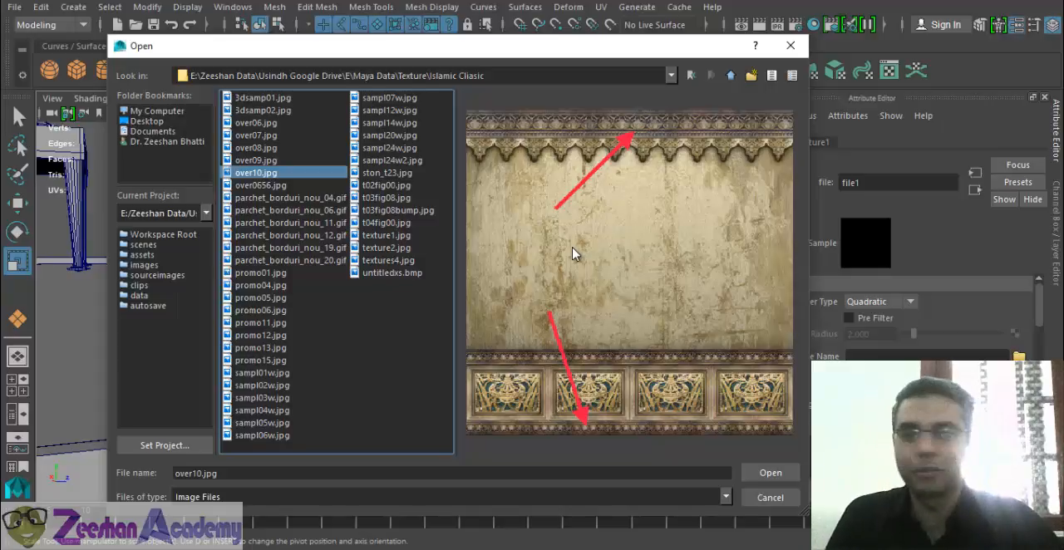
key(Down)
key(Up)
key(Up)
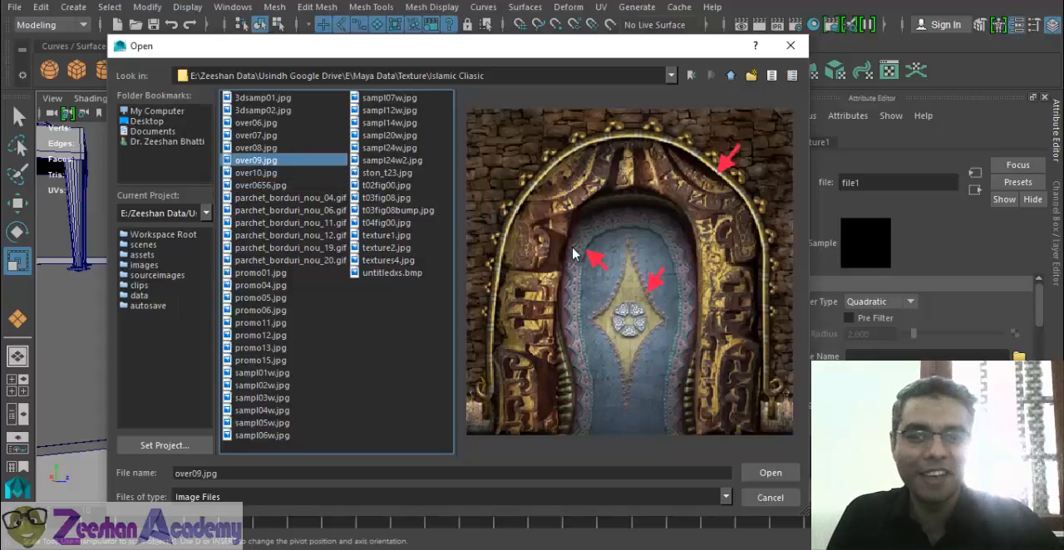
key(Down)
key(Down)
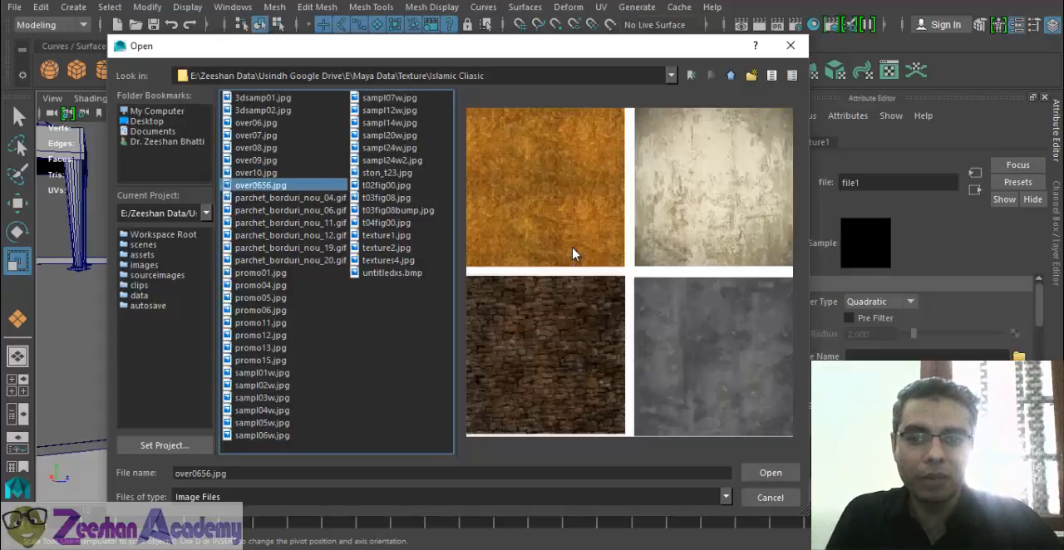
key(Up)
key(Down)
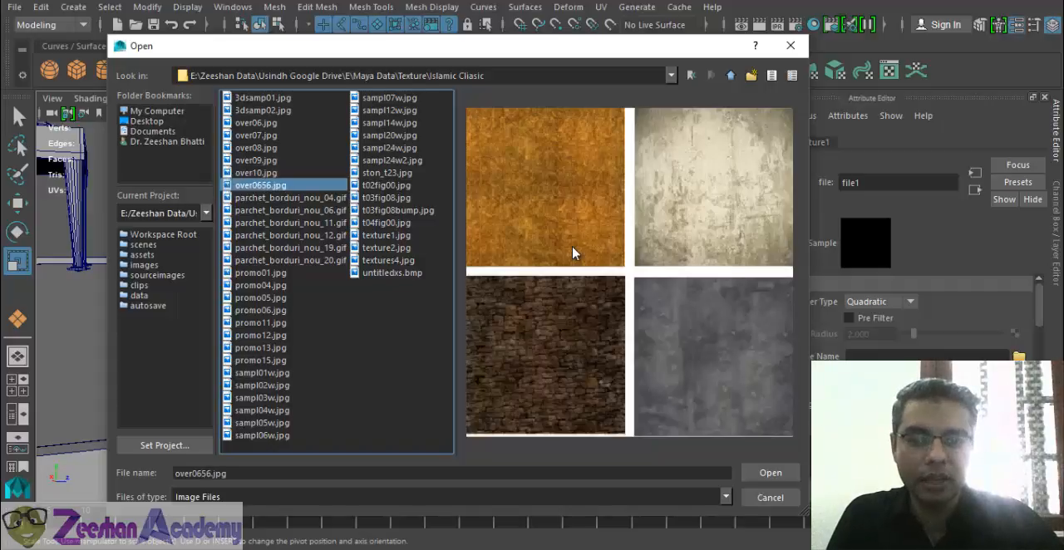
key(Down)
key(Up)
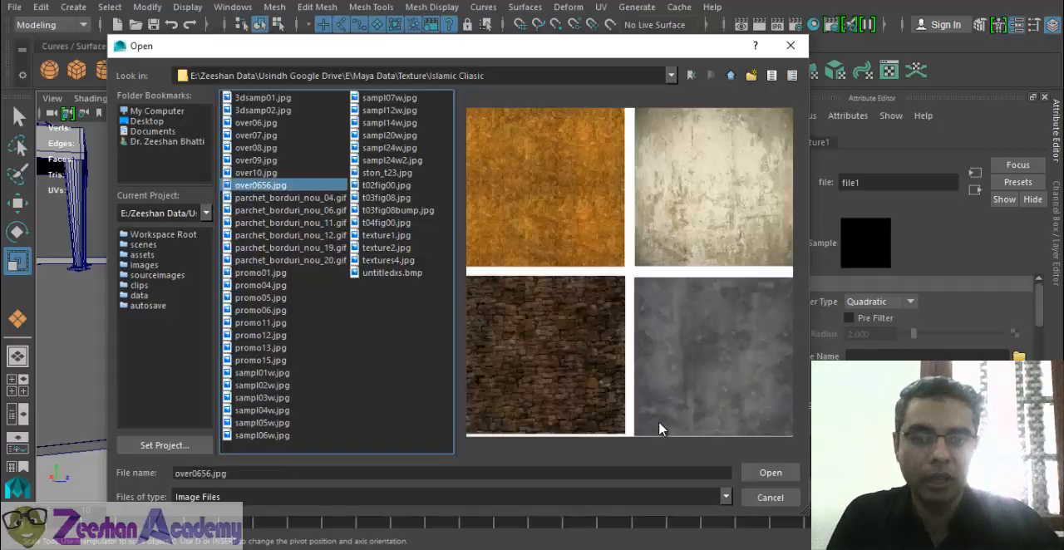
- Examine the ornament sheets from over09.jpg through over06.jpg and the 3dsamp01.jpg and 3dsamp02.jpg samples
key(Up)
key(Up)
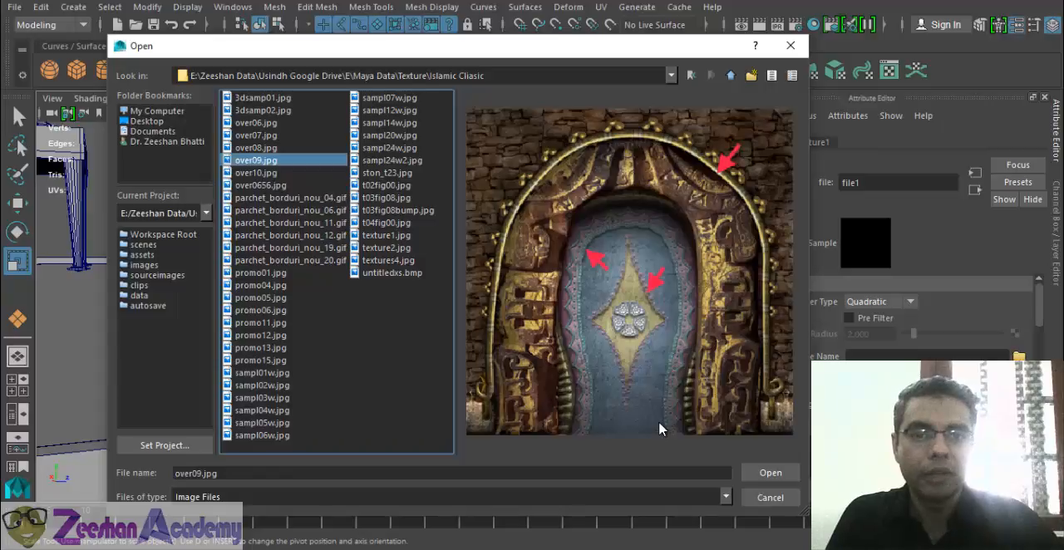
key(Up)
key(Up)
key(Down)
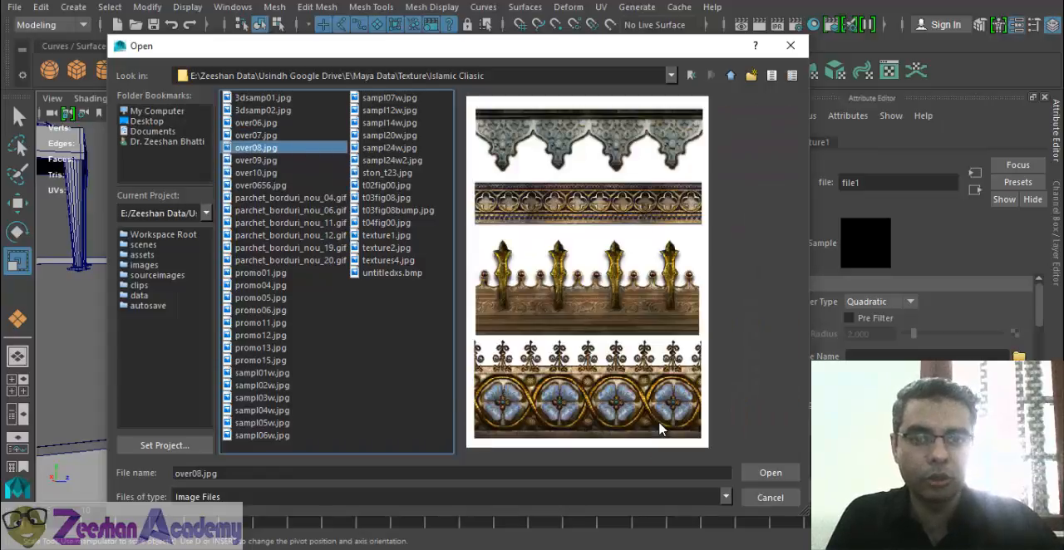
key(Up)
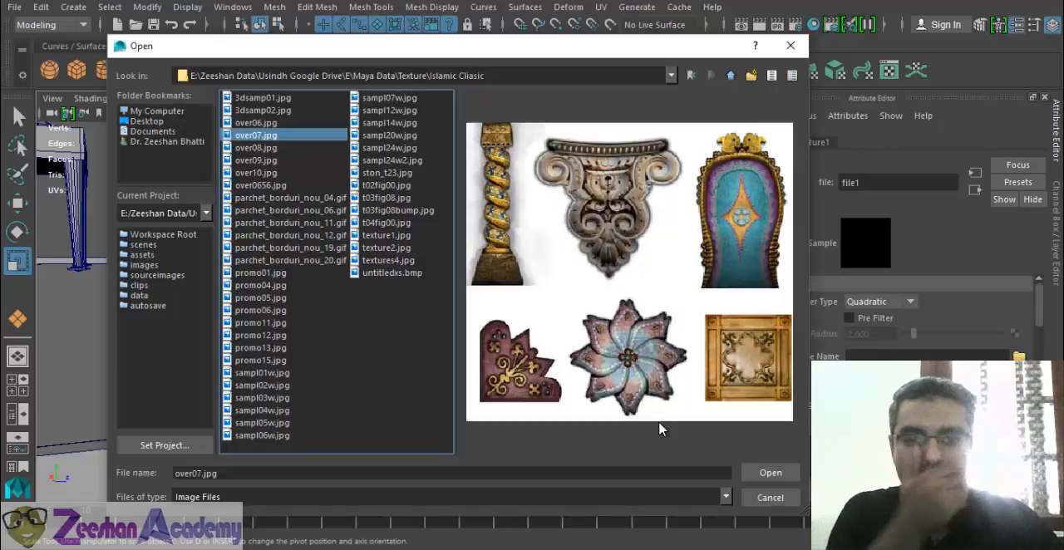
key(Up)
key(Up)
key(Up)
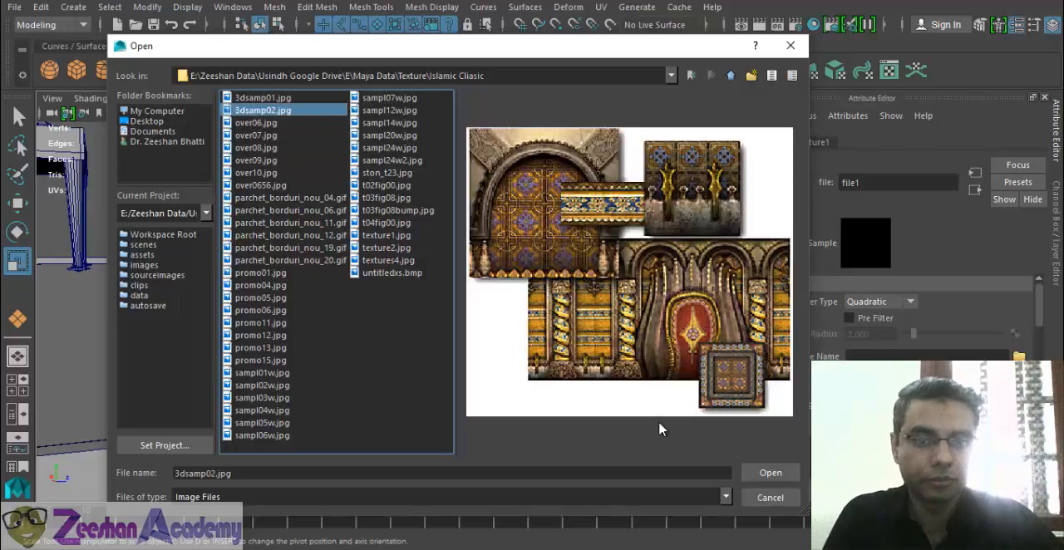
key(Right)
key(Left)
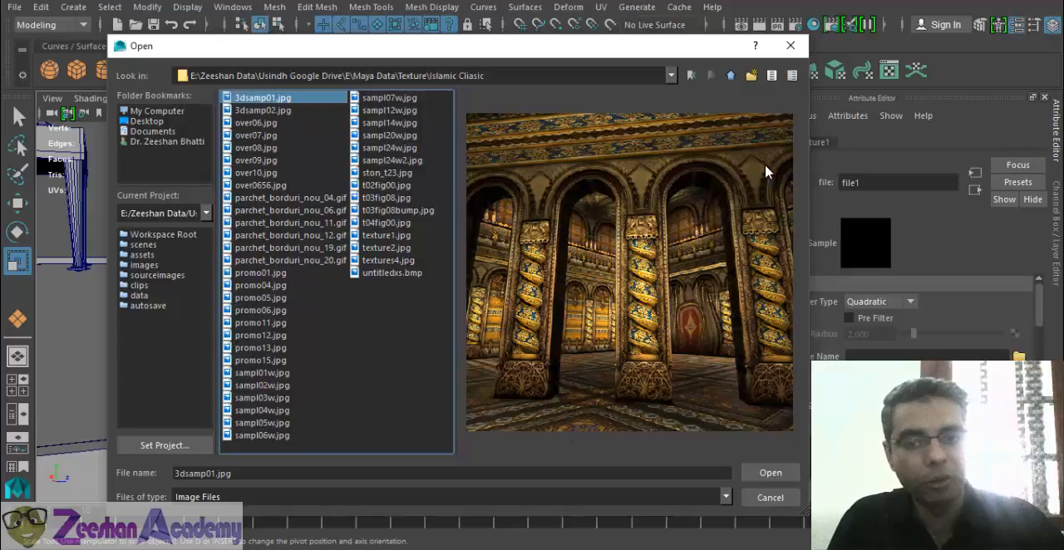
key(Down)
key(Down)
key(Down)
key(Down)
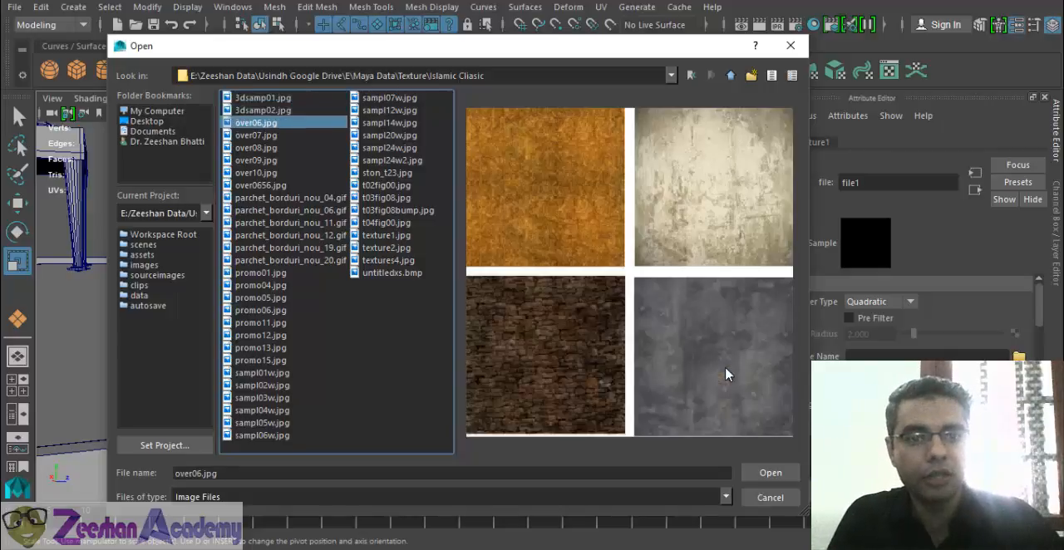
key(Up)
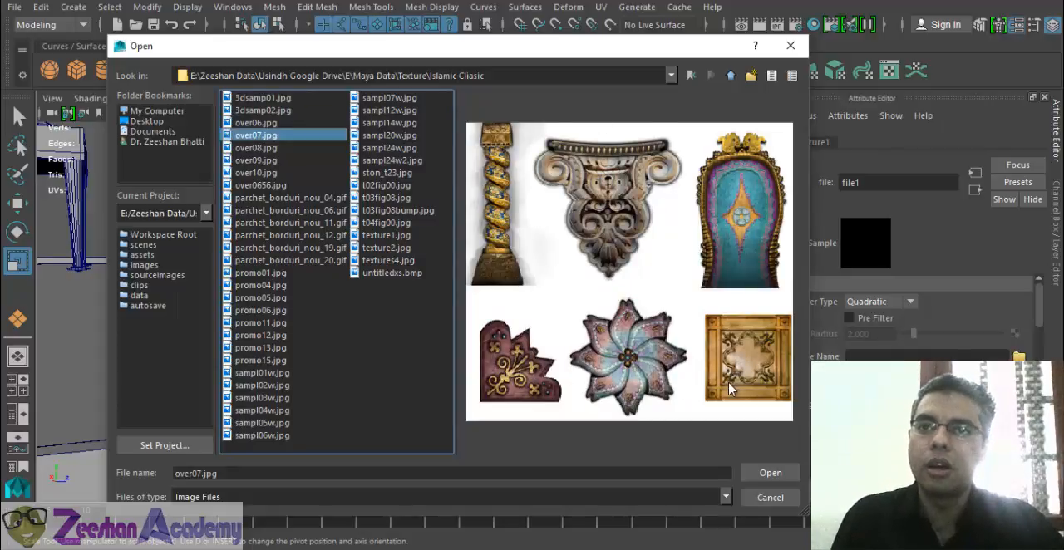
- Preview the remaining promo images and the sampl series for an arch-shaped texture
click(260, 185)
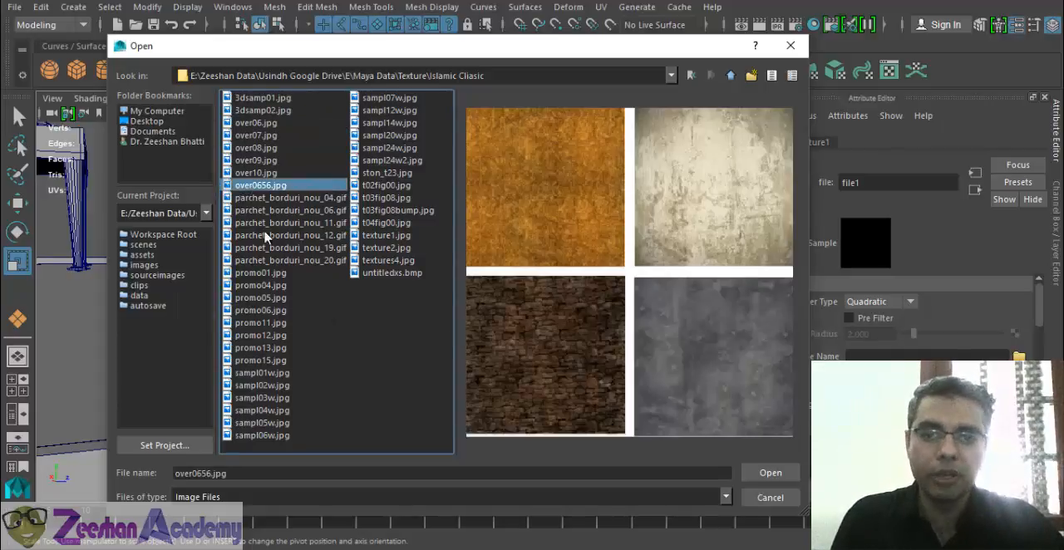
click(278, 260)
click(274, 310)
click(279, 335)
click(280, 358)
click(278, 373)
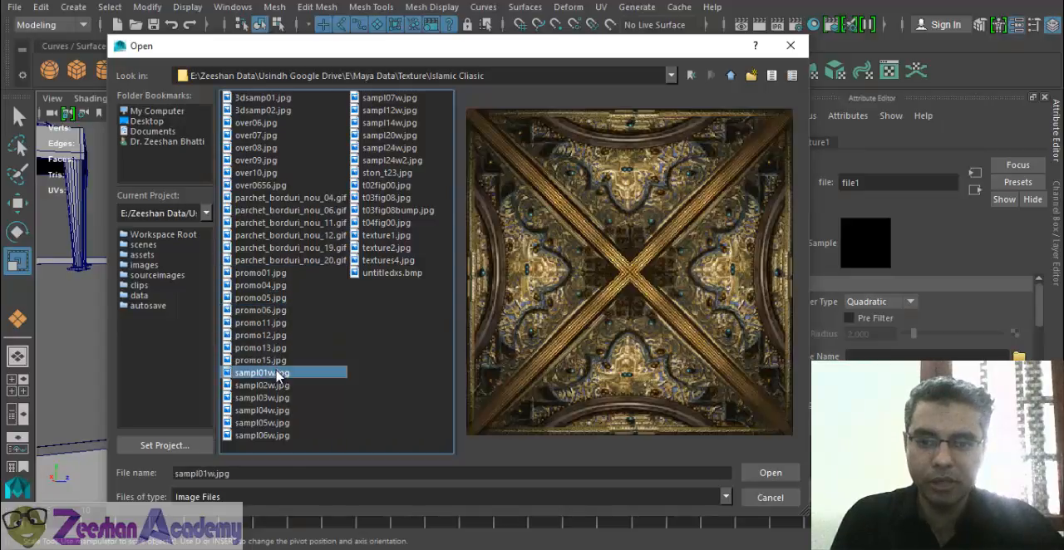
click(278, 385)
click(277, 409)
click(271, 422)
click(273, 435)
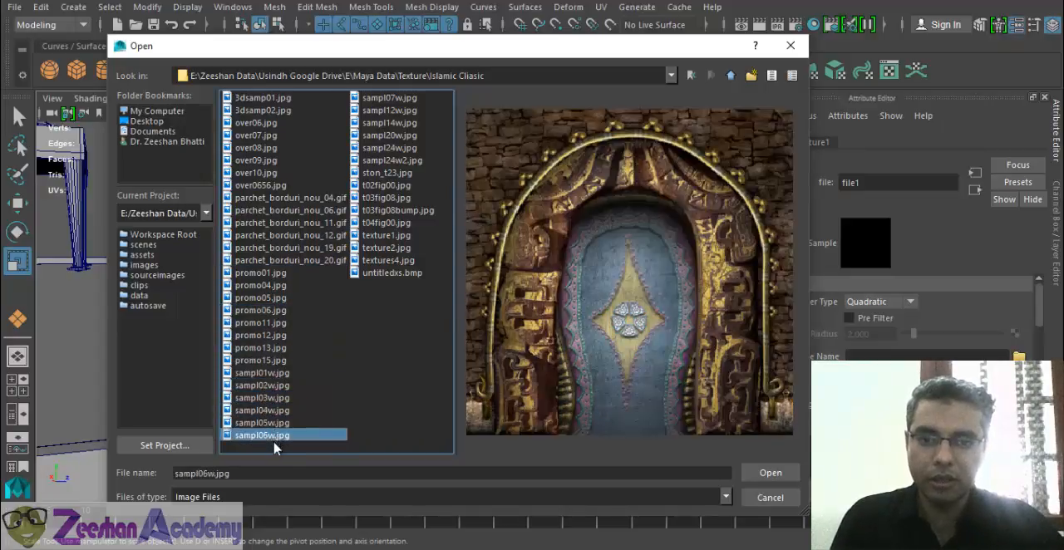
click(374, 98)
click(379, 136)
click(379, 148)
- Load t02fig00.jpg, the patterned arch door image, as the file1 texture's image
click(379, 186)
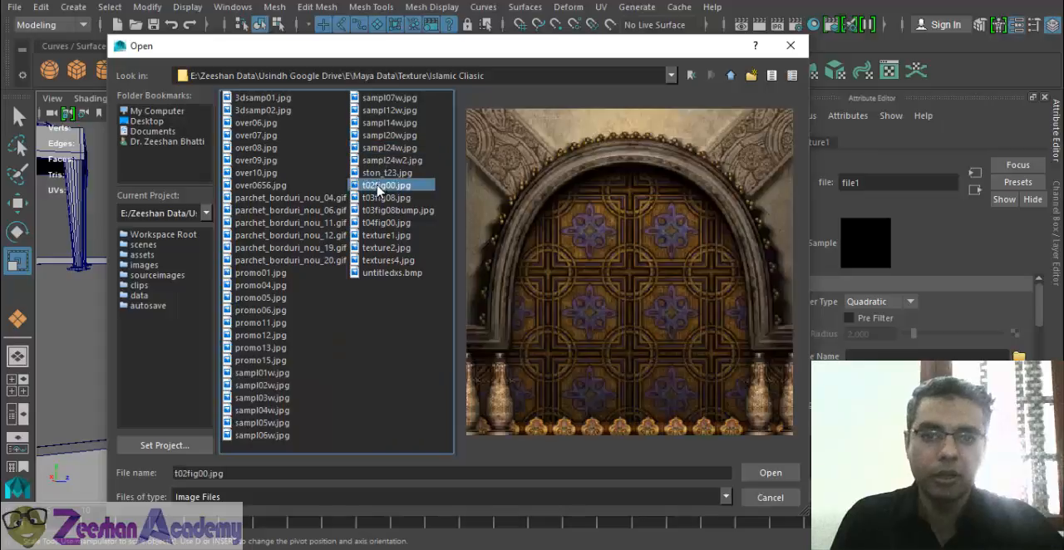
click(379, 198)
click(379, 187)
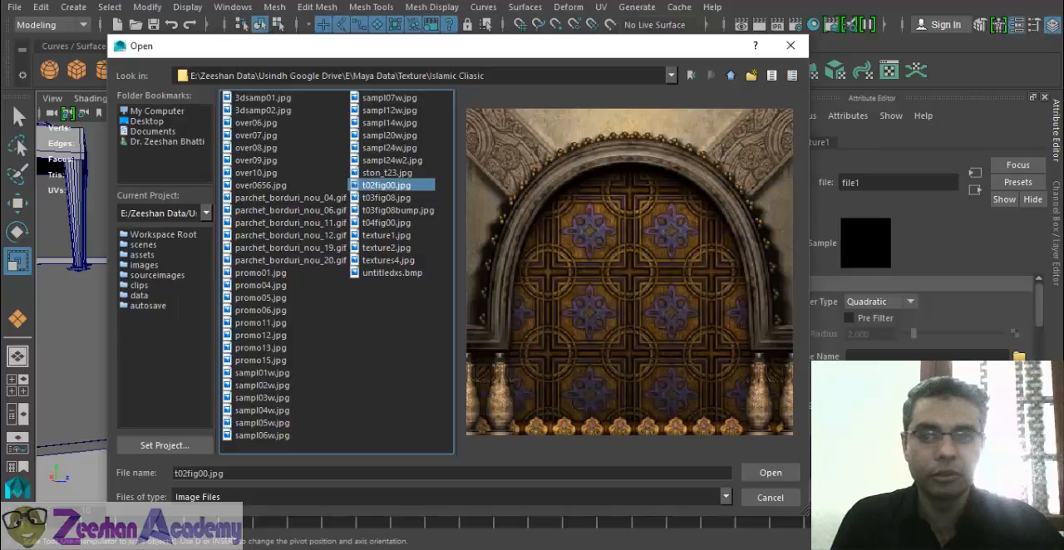
click(771, 473)
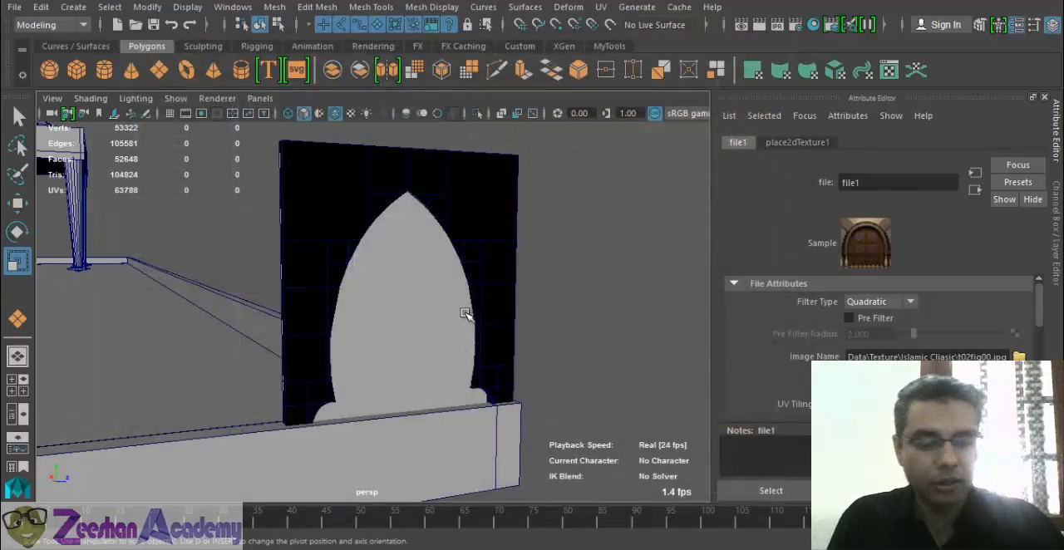
- Turn on textured shading in the perspective view and inspect the pattern on the arch plane from the front
scroll(463, 311, down, 3)
key(6)
alt+drag(425, 331, 370, 334)
alt+right_drag(370, 334, 501, 373)
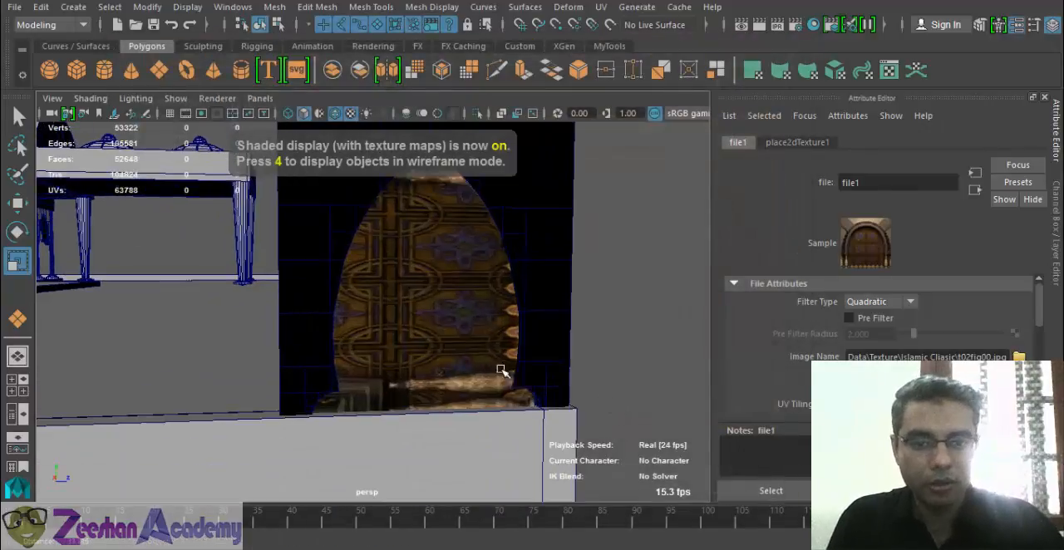
alt+drag(501, 373, 441, 341)
click(427, 300)
alt+drag(427, 301, 581, 332)
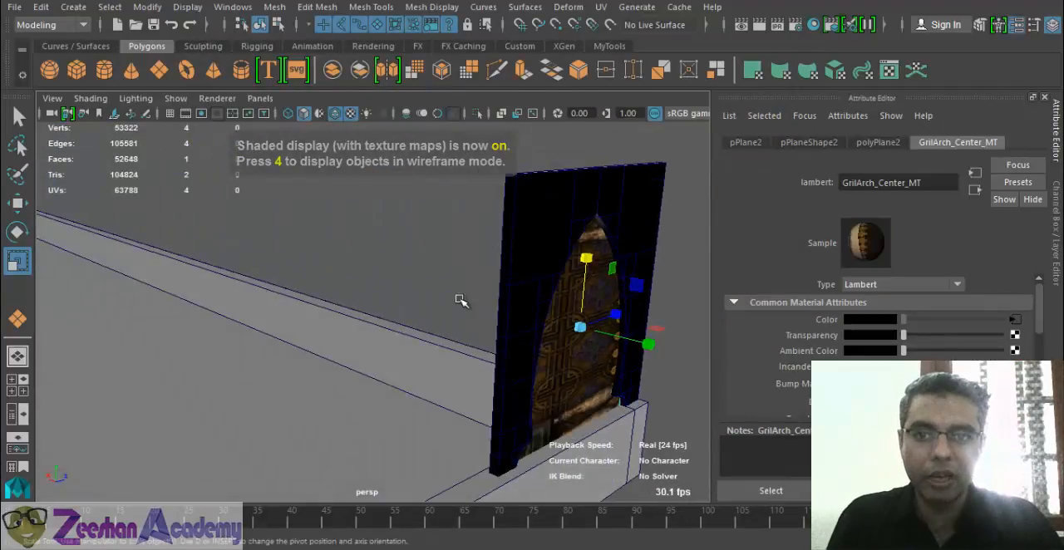
click(610, 24)
click(601, 7)
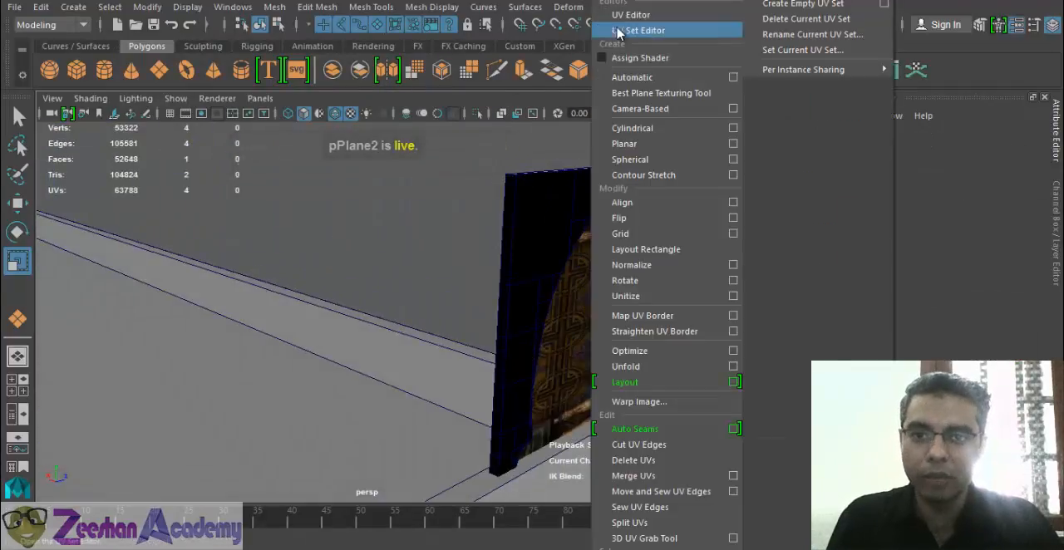
click(574, 4)
click(609, 24)
click(601, 7)
click(563, 258)
key(q)
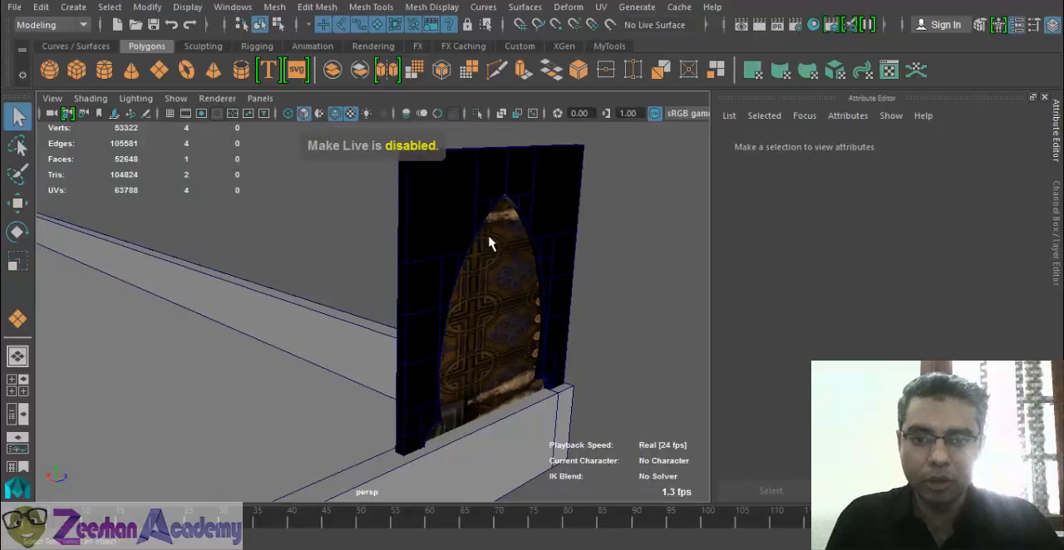
- Apply a planar UV projection from the X axis, fitted to the bounding box, to the plane filling the arch
click(495, 249)
key(4)
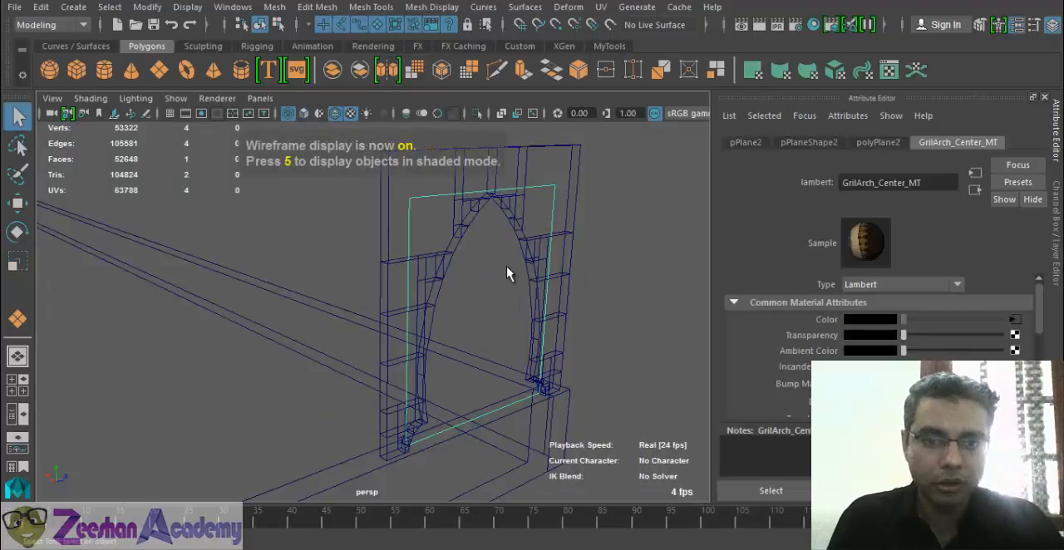
key(5)
key(6)
click(600, 6)
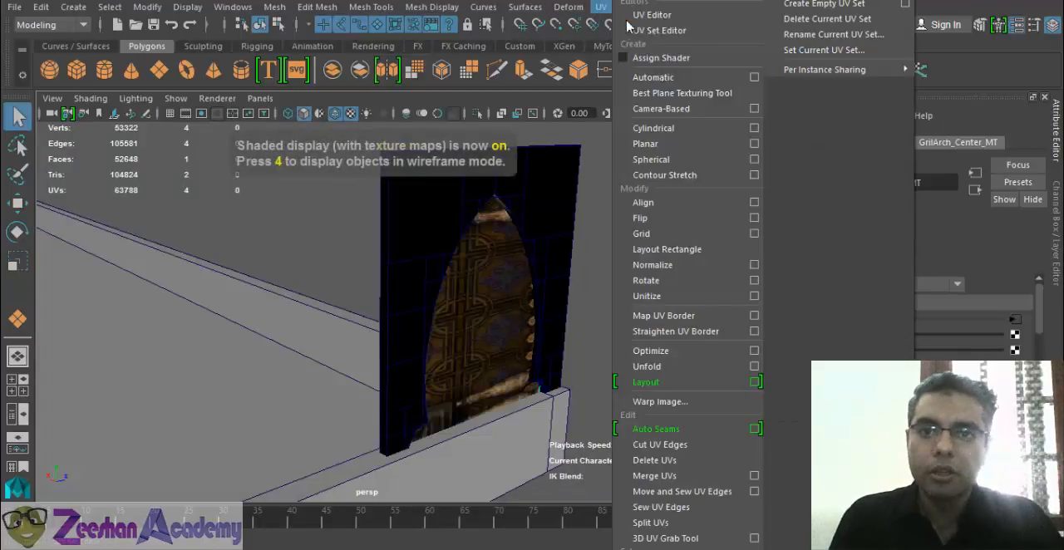
click(758, 143)
alt+drag(626, 278, 374, 301)
key(w)
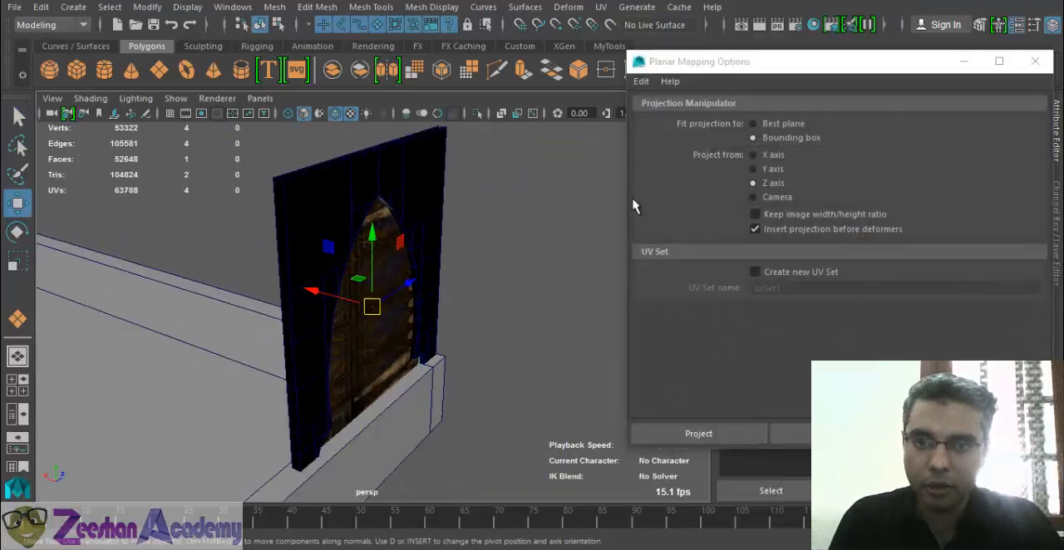
click(640, 81)
click(673, 113)
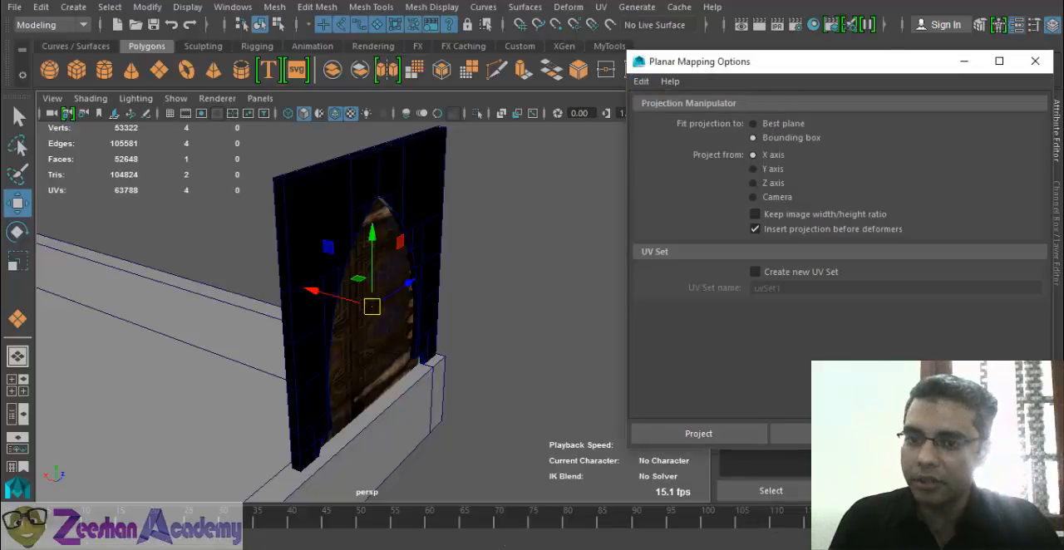
click(706, 439)
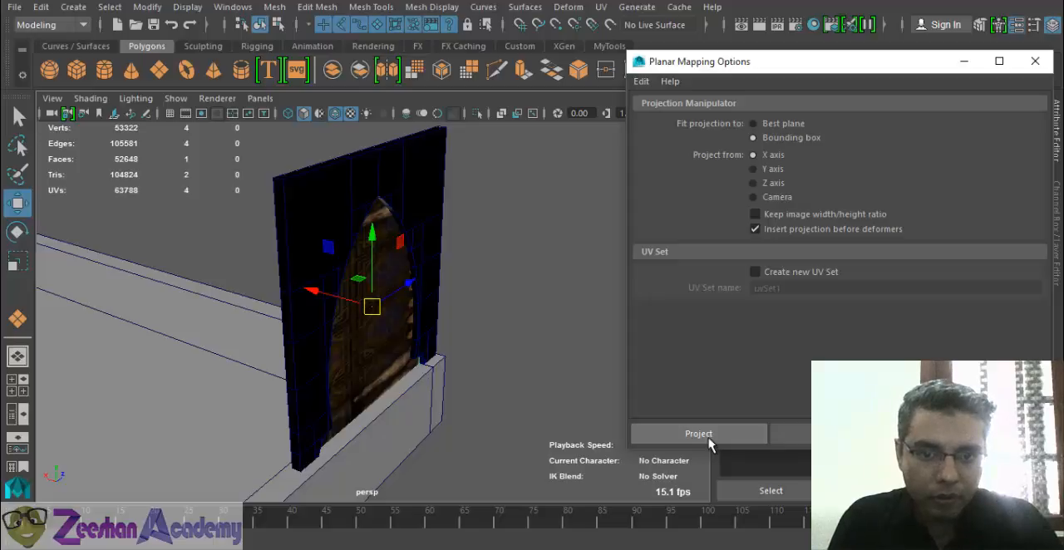
click(698, 434)
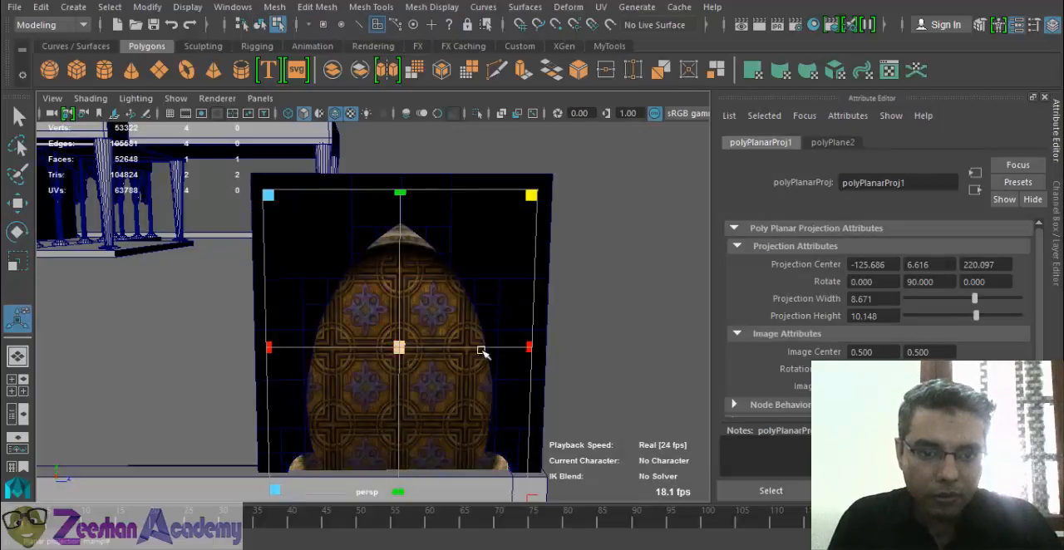
- Stretch the planar projection to a height of about 10.197 and raise its centre to about 7.589 in Y so the pattern fits the arch
drag(405, 190, 420, 191)
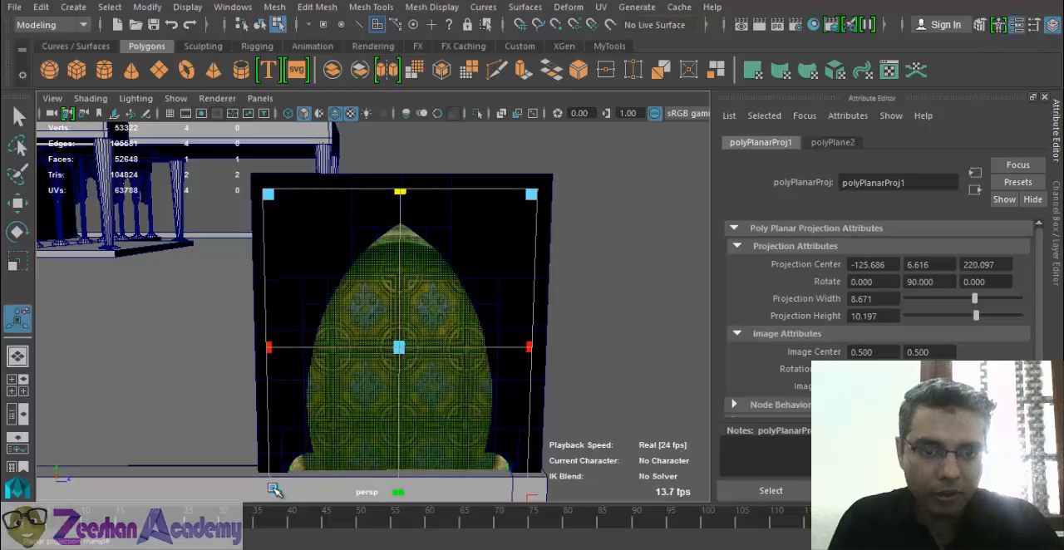
click(531, 499)
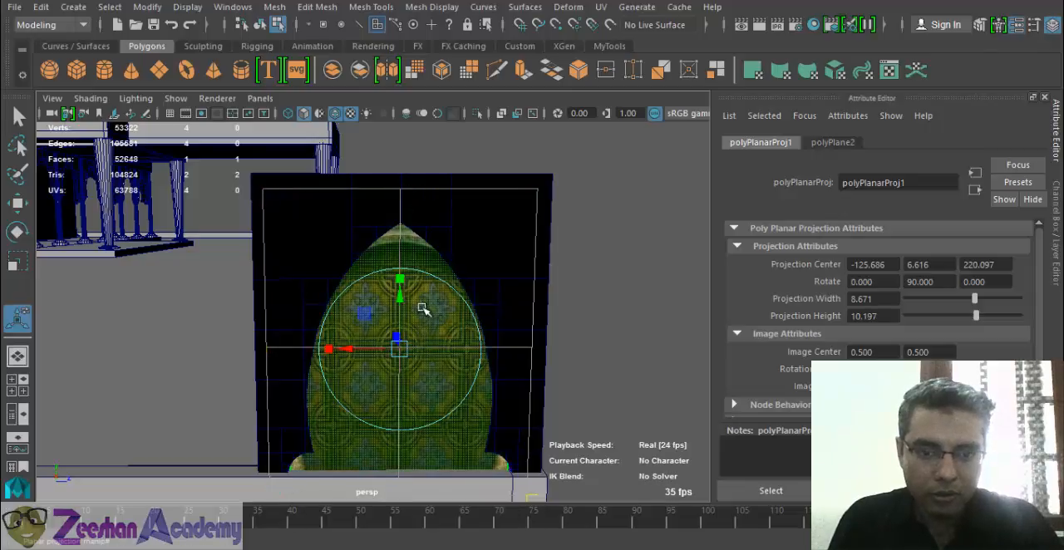
drag(401, 291, 407, 277)
alt+drag(438, 331, 419, 341)
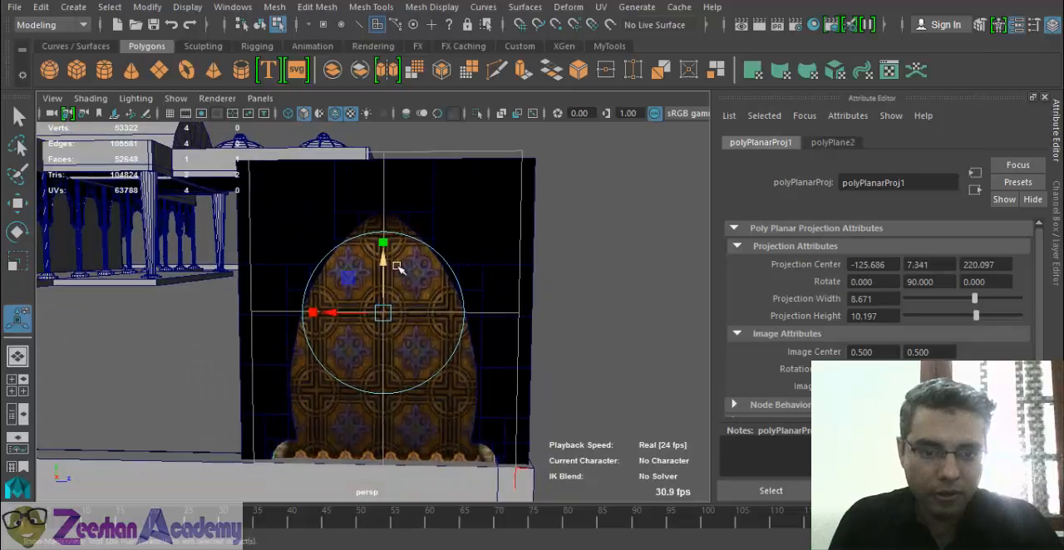
drag(386, 258, 387, 249)
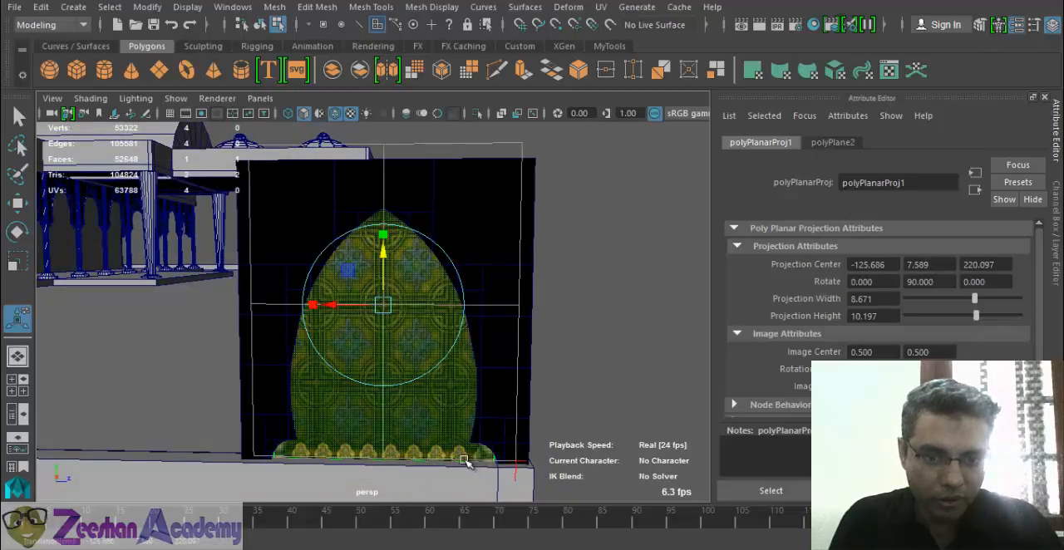
alt+drag(381, 444, 382, 433)
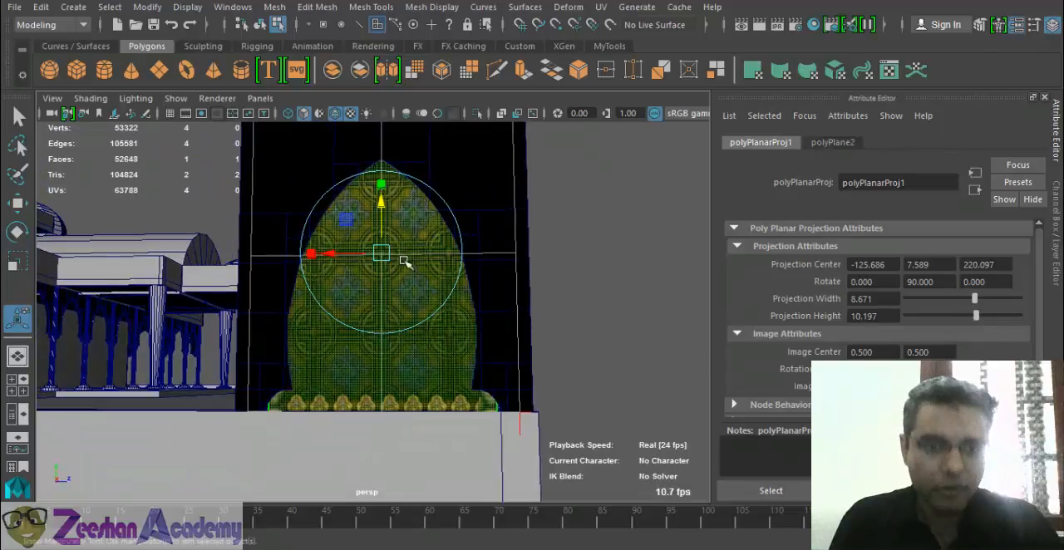
key(q)
right_drag(463, 335, 514, 108)
click(504, 259)
alt+drag(524, 276, 509, 295)
alt+middle_drag(444, 418, 419, 345)
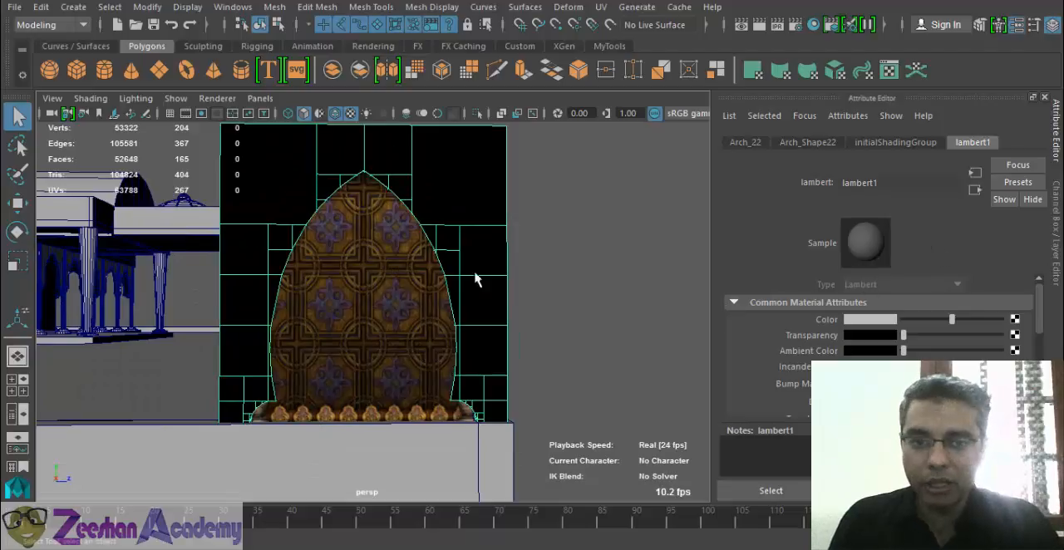
click(400, 288)
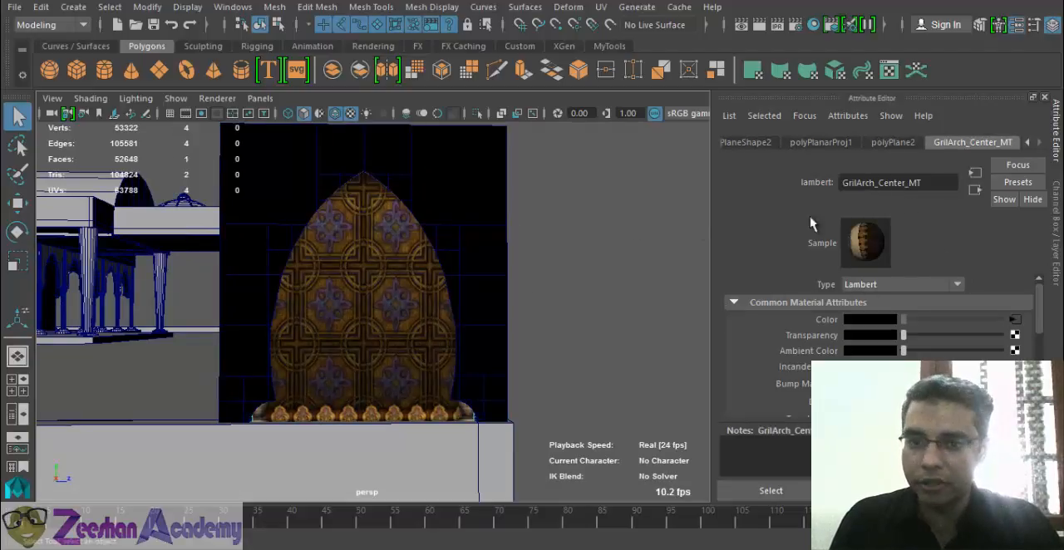
drag(919, 184, 844, 184)
key(BackSpace)
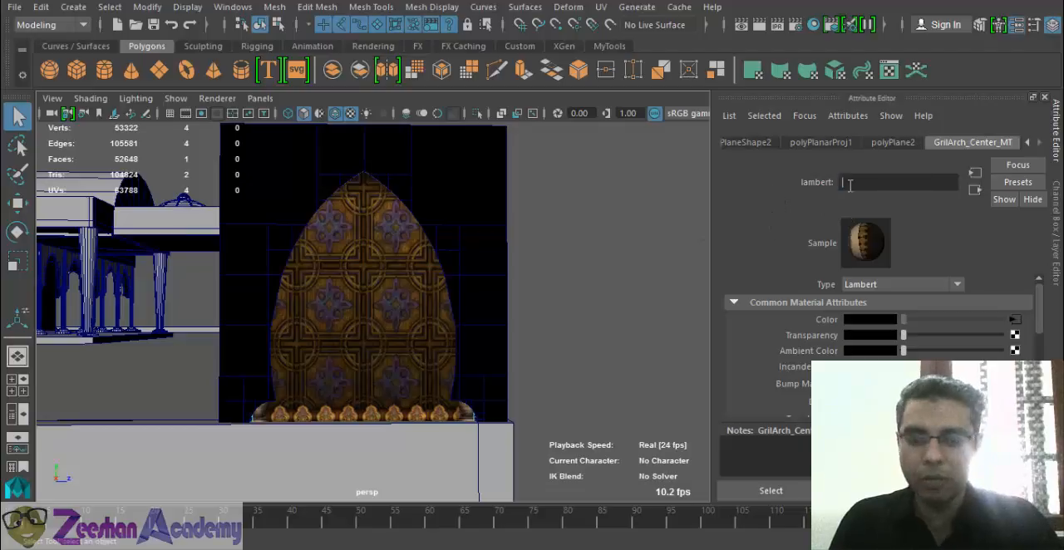
click(599, 320)
click(474, 291)
click(394, 277)
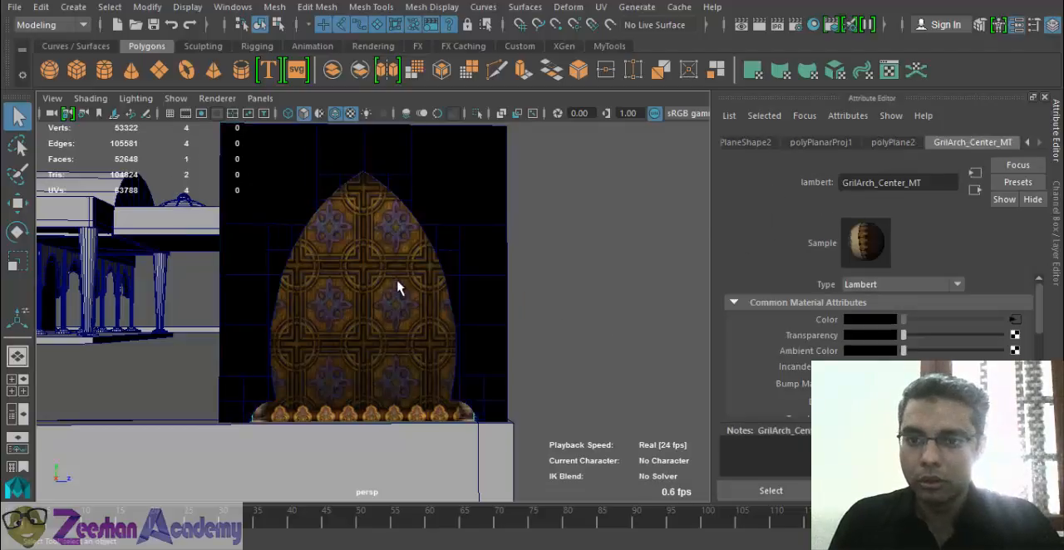
- Assign a new Lambert material to the arch frame around the patterned plane and name it GrillArch_MT
click(474, 178)
right_drag(473, 131, 520, 515)
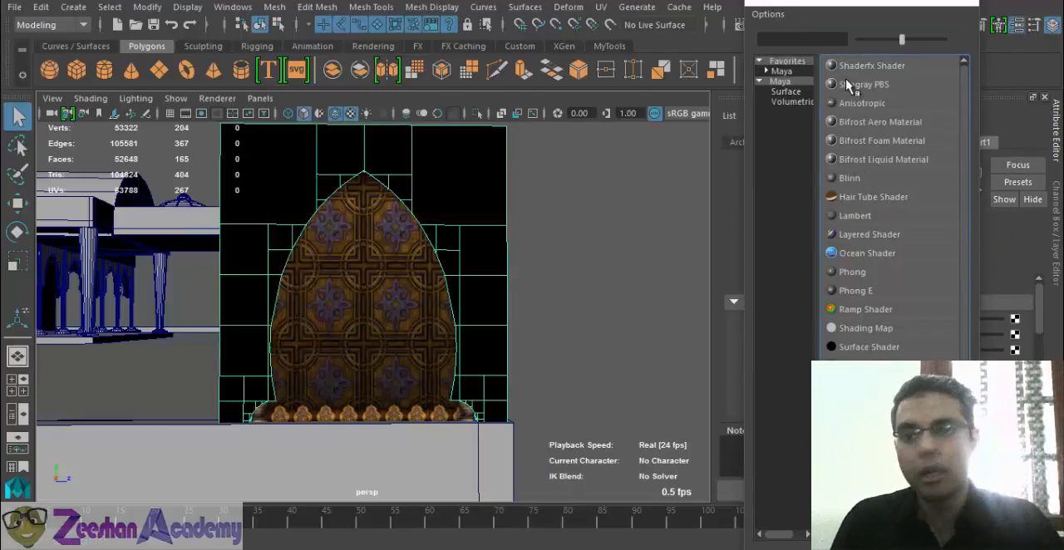
click(803, 71)
click(860, 85)
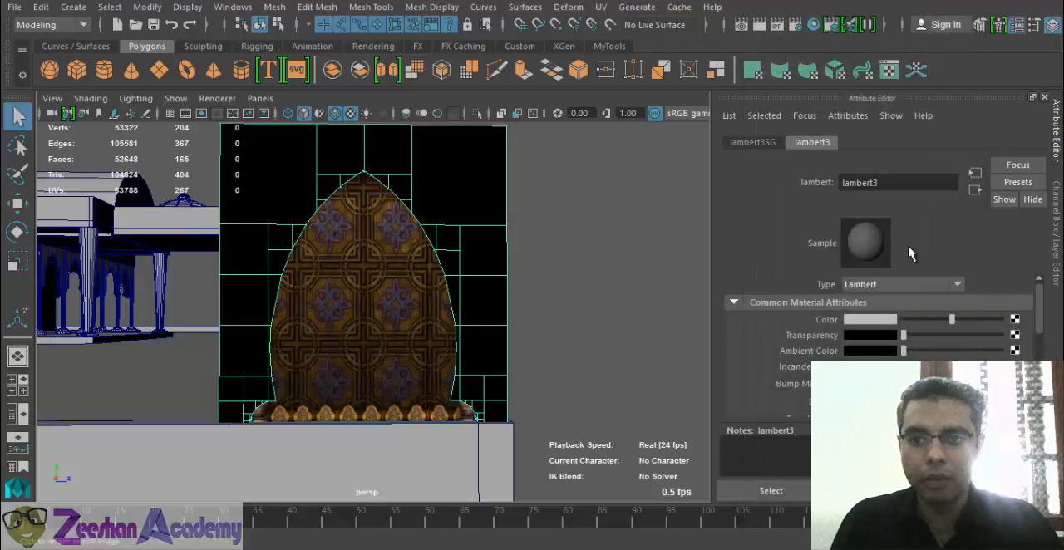
double_click(891, 182)
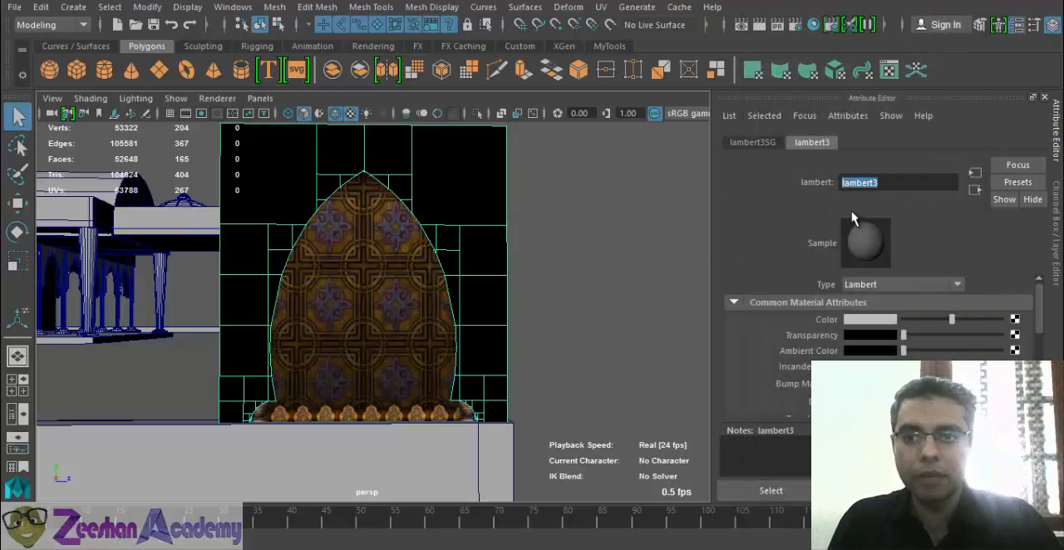
key(BackSpace)
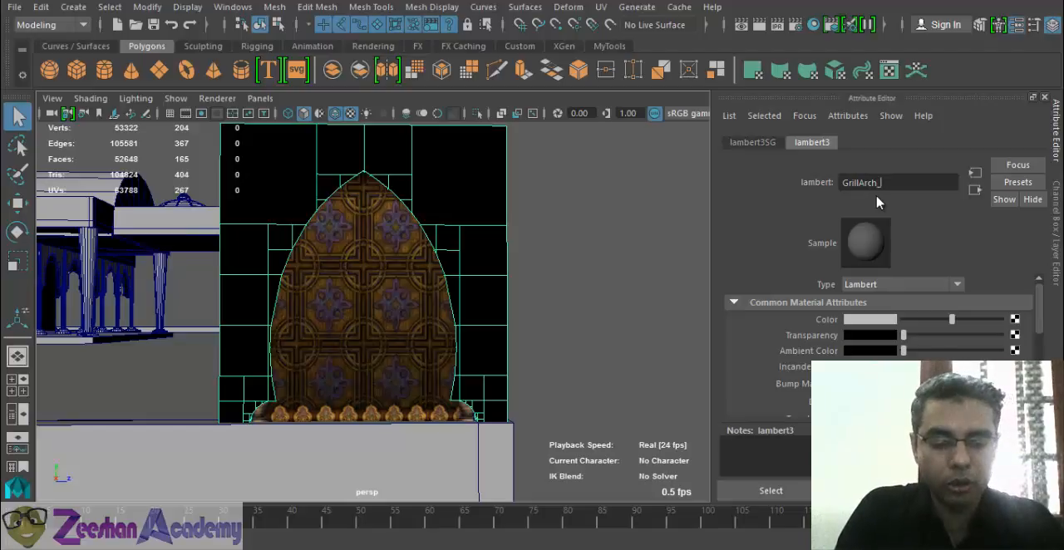
text(GrillArch_MT)
key(Return)
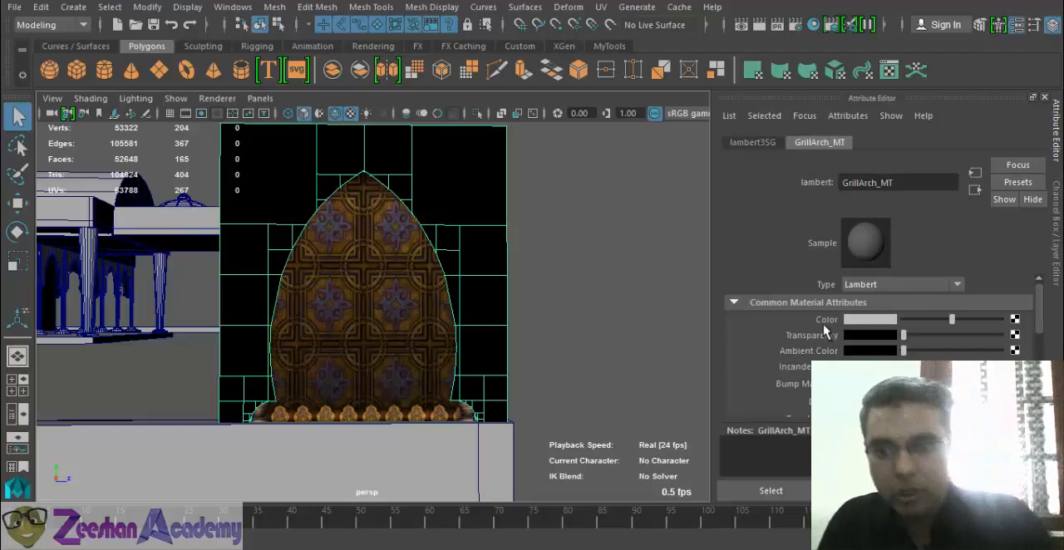
- Connect a file texture to the colour of GrillArch_MT and load over10.jpg as its image
click(1016, 321)
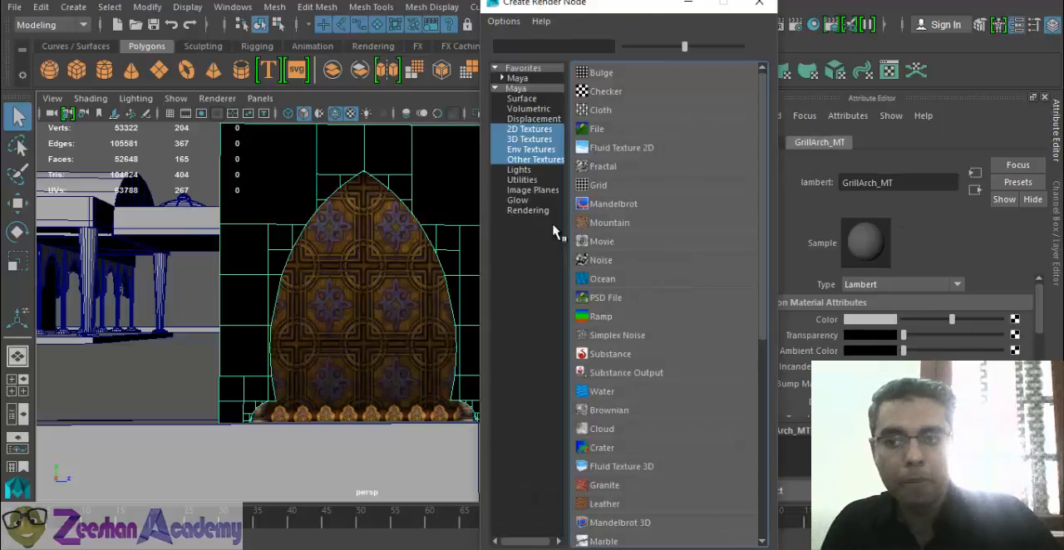
click(597, 131)
click(1019, 355)
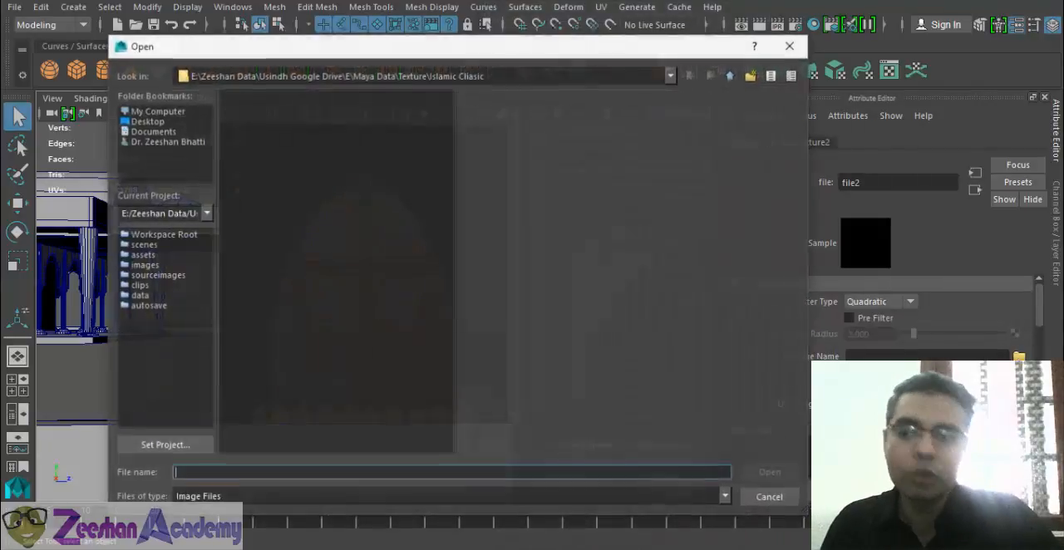
click(260, 198)
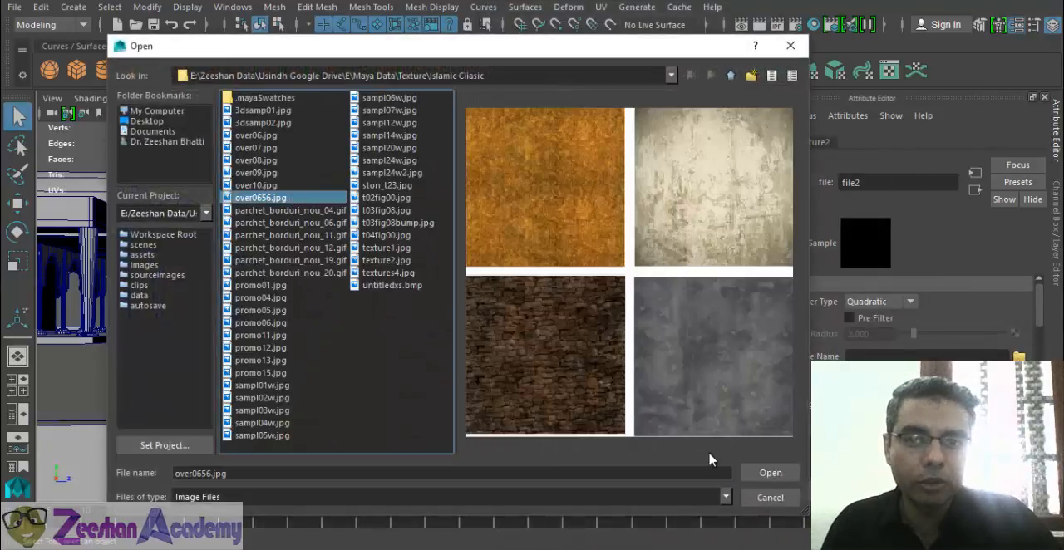
key(Up)
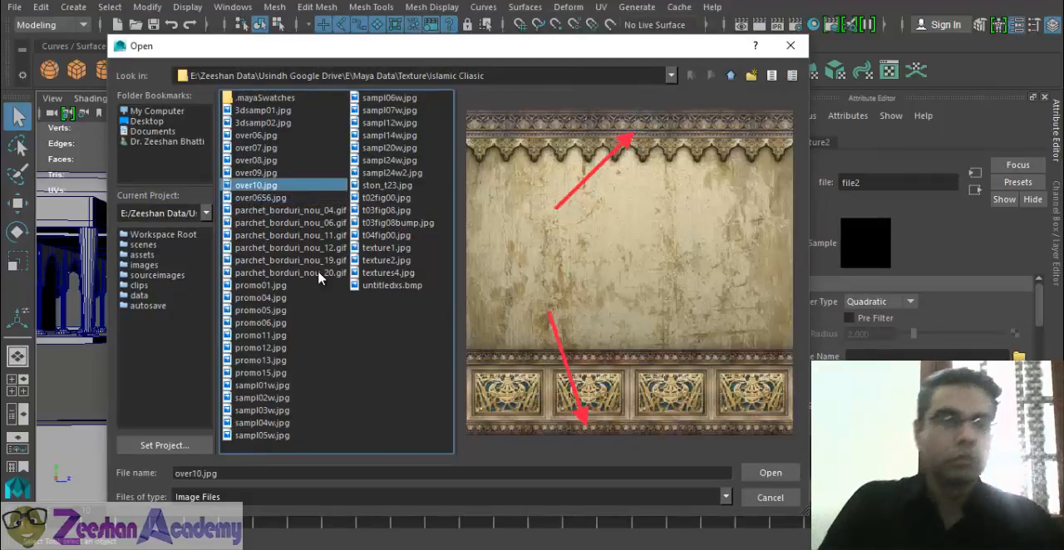
key(Up)
key(Down)
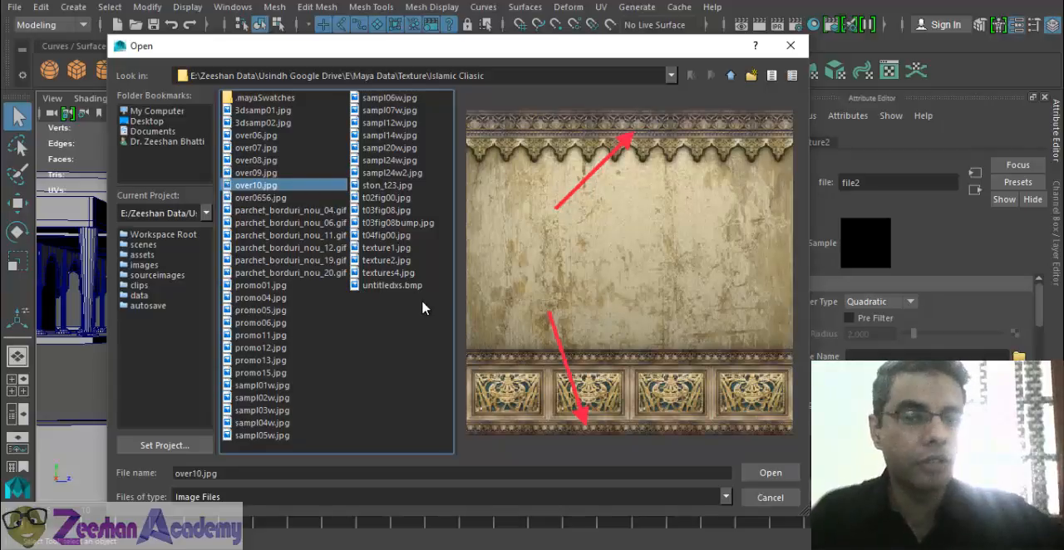
click(770, 473)
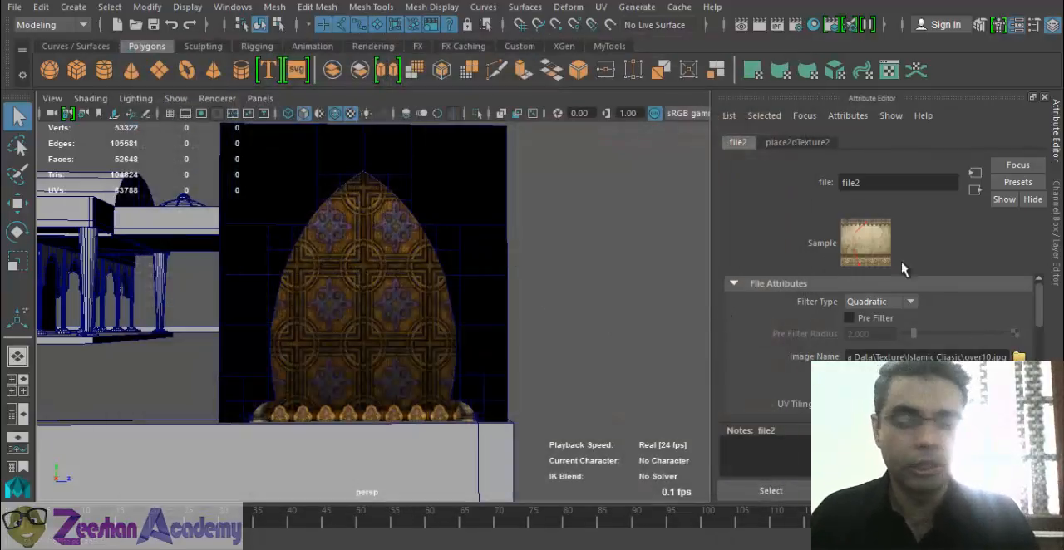
- Look through the image previews in the Islamic Cliasic folder, from 3dsamp01.jpg to sampl05w.jpg, for a different arch frame texture
click(1019, 357)
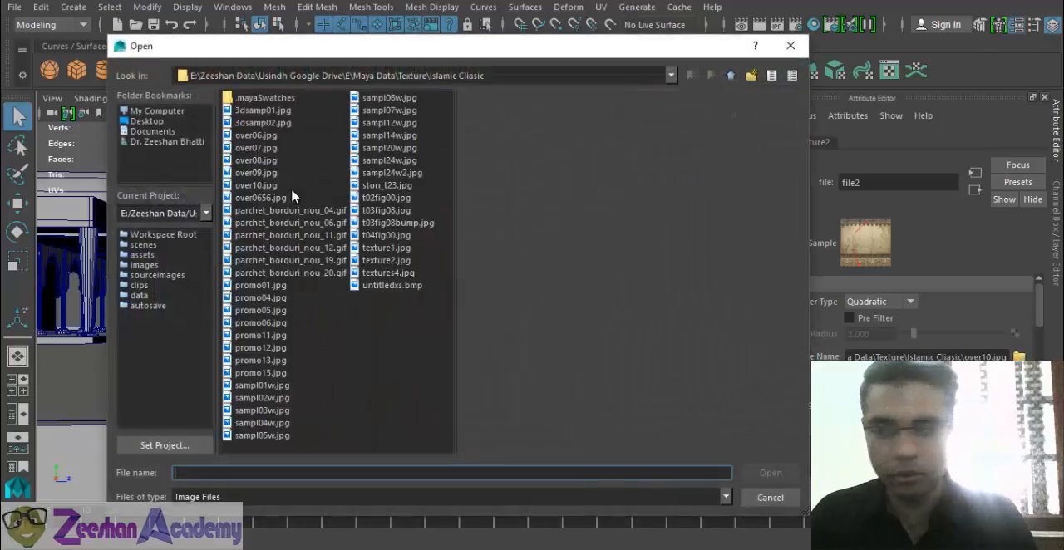
click(275, 110)
key(Down)
key(Down)
key(Down)
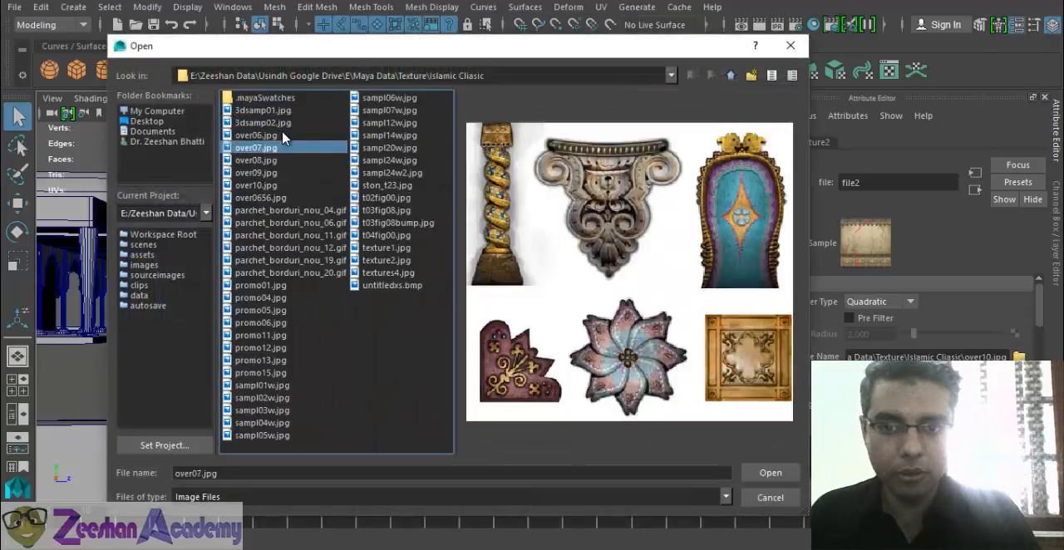
key(Down)
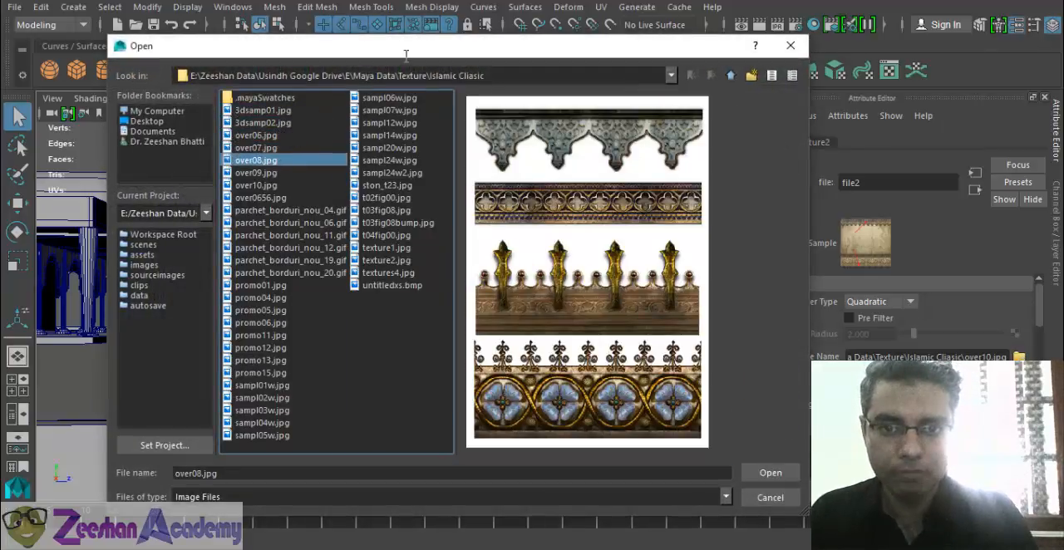
key(Down)
key(Down)
key(Down)
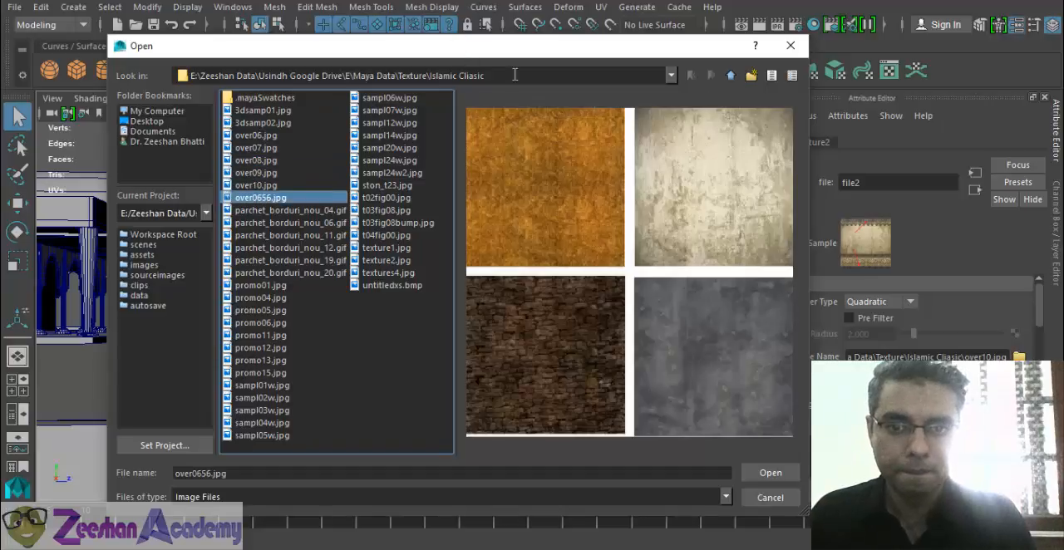
key(Up)
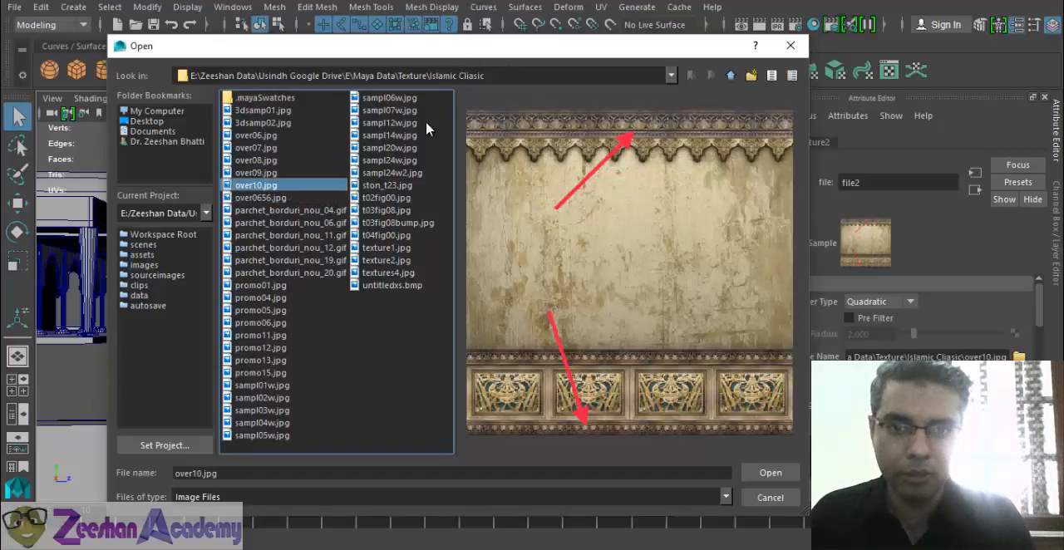
key(Down)
key(Down)
key(Down)
key(Down)
key(Down)
key(Down)
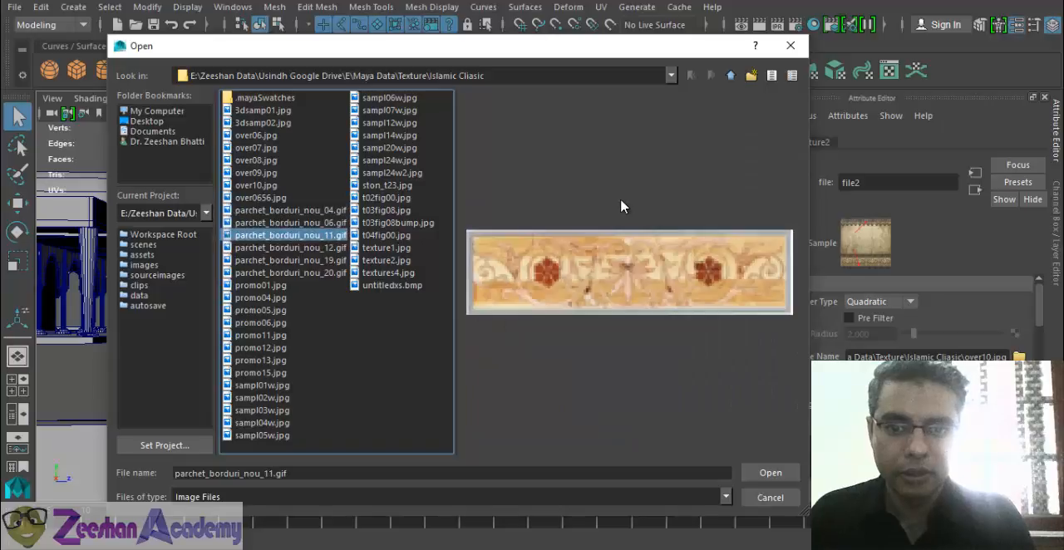
key(Down)
key(Down)
key(Down)
key(Down)
key(Down)
key(Down)
key(Down)
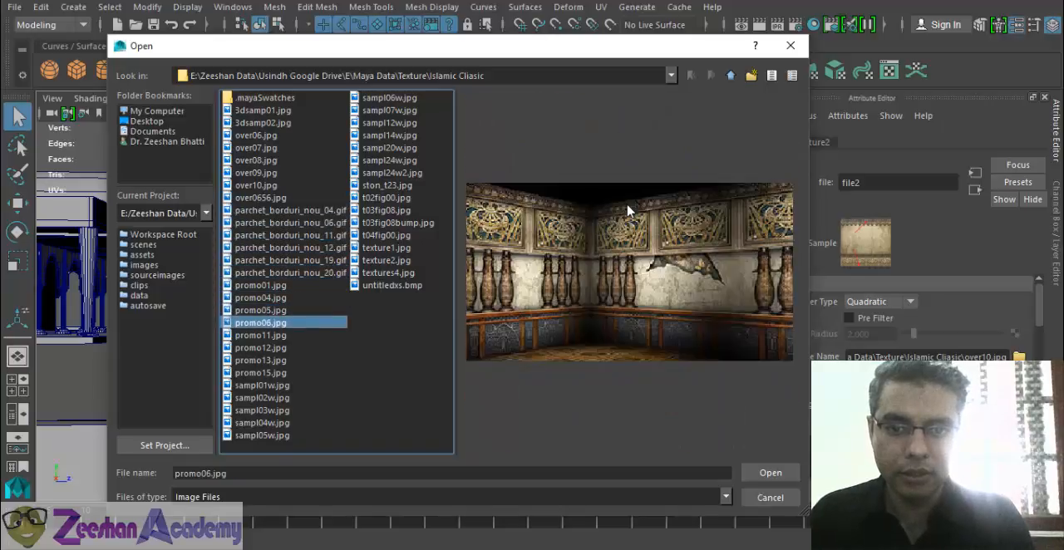
key(Down)
key(Down)
key(Down)
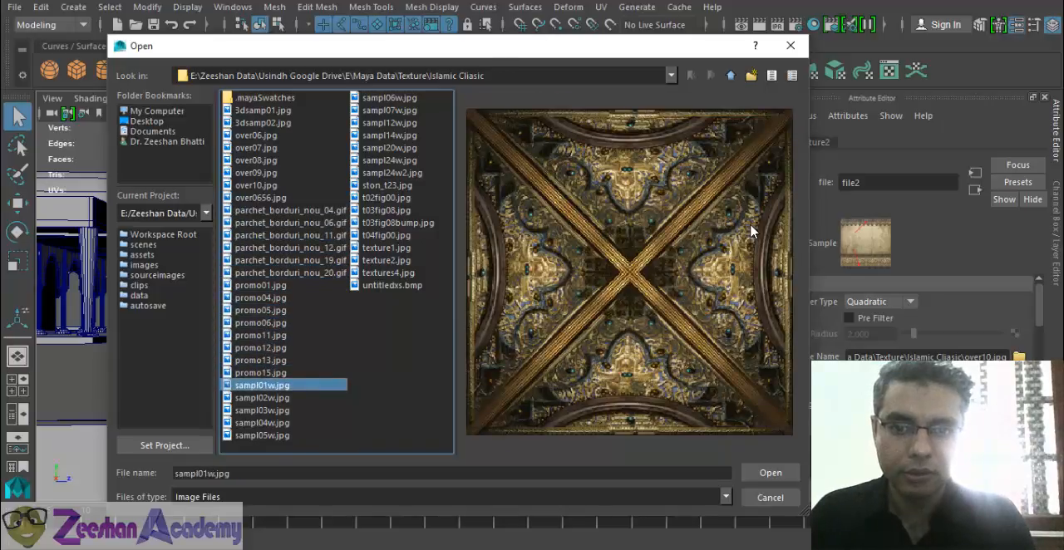
key(Down)
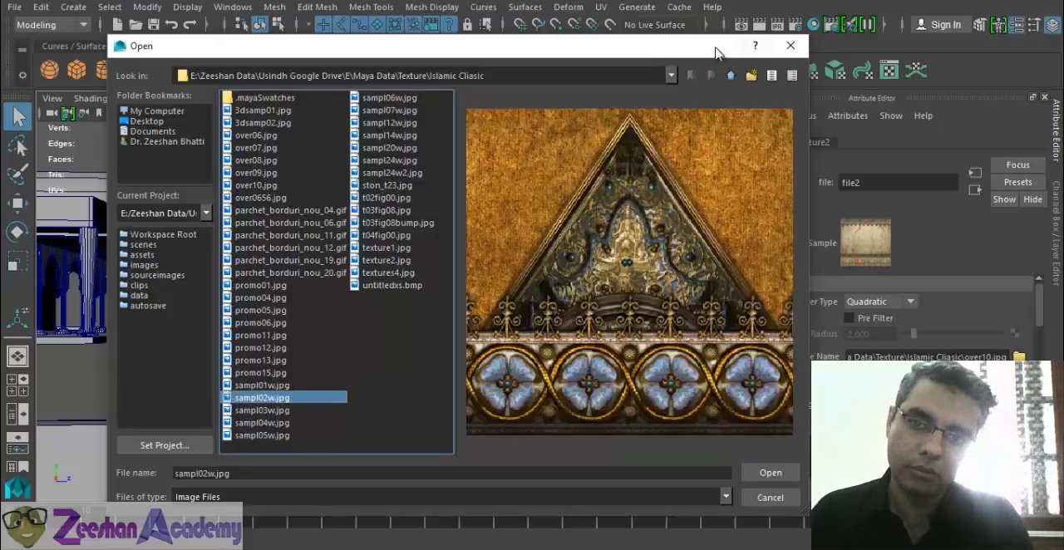
key(Down)
key(Down)
key(Down)
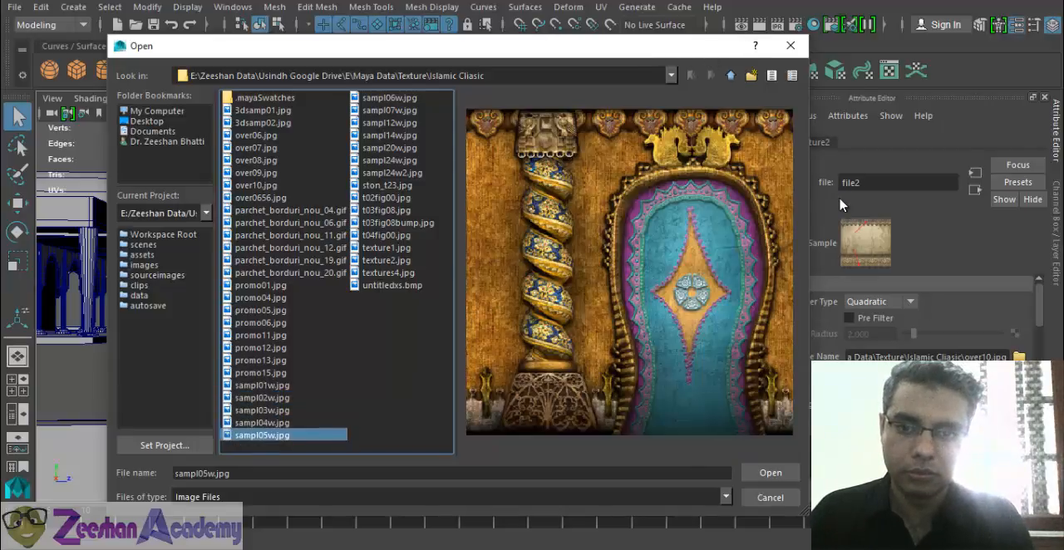
- Go up to the Texture directory and open its Islam folder to choose the file texture's image from there
click(376, 77)
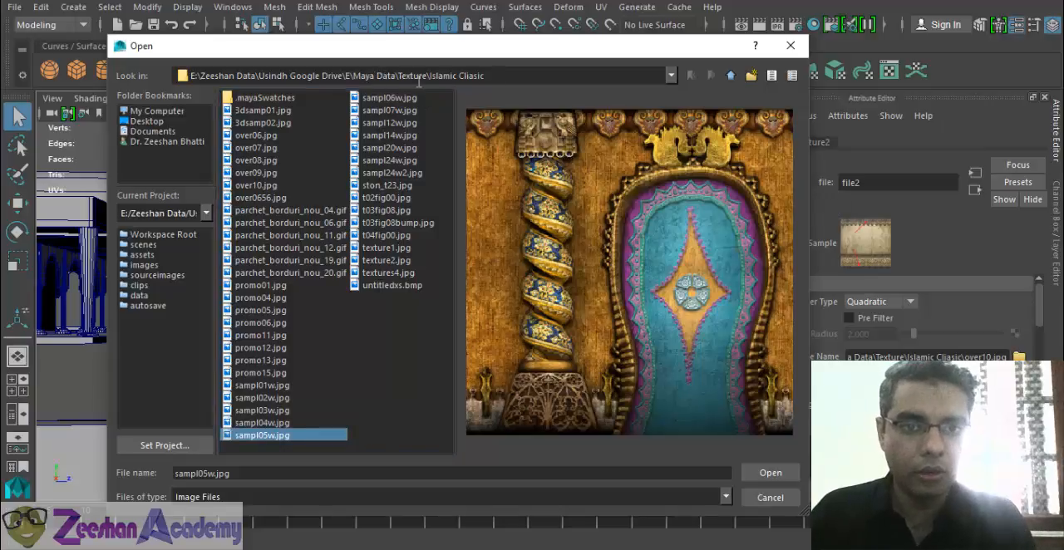
click(732, 75)
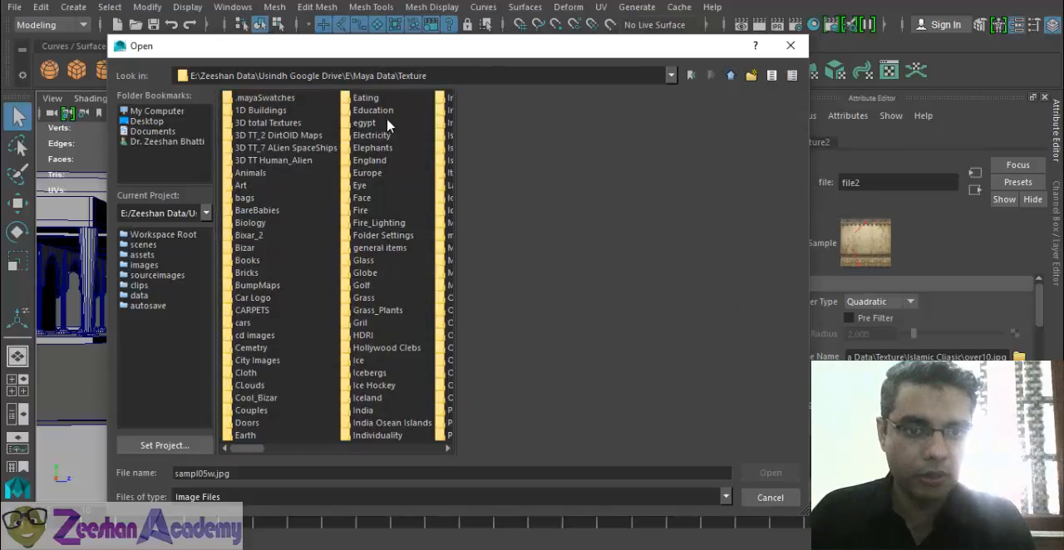
key(i)
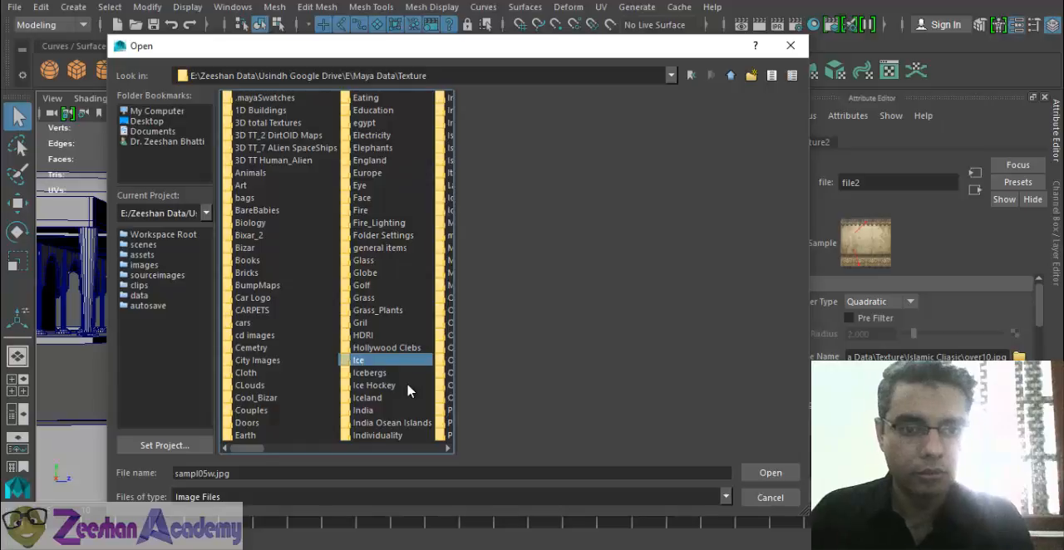
click(448, 449)
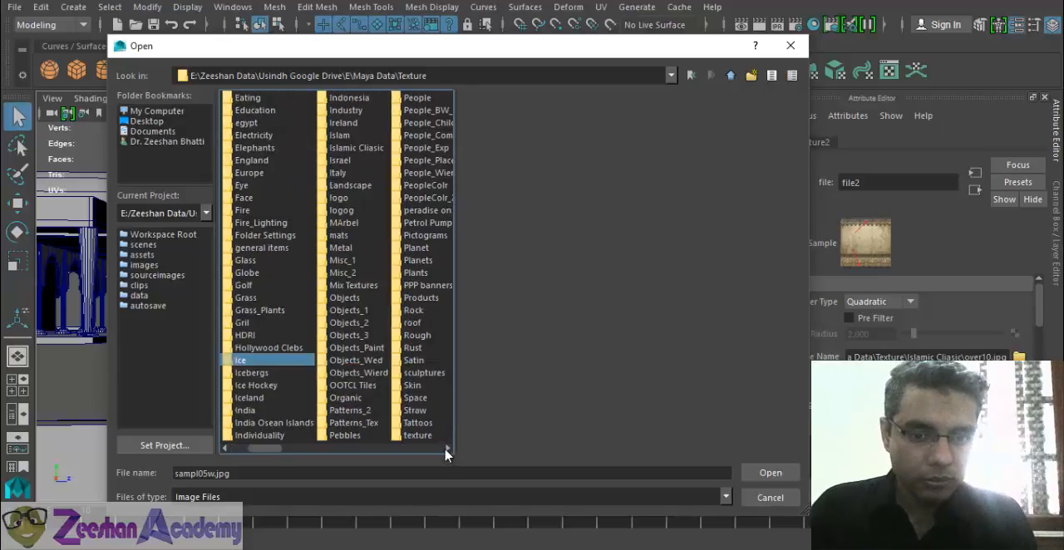
double_click(337, 137)
- Preview the calligraphy and mosque images in the Islam folder, from BesmeAllah[1].JPG through KABAA7.BMP
click(269, 99)
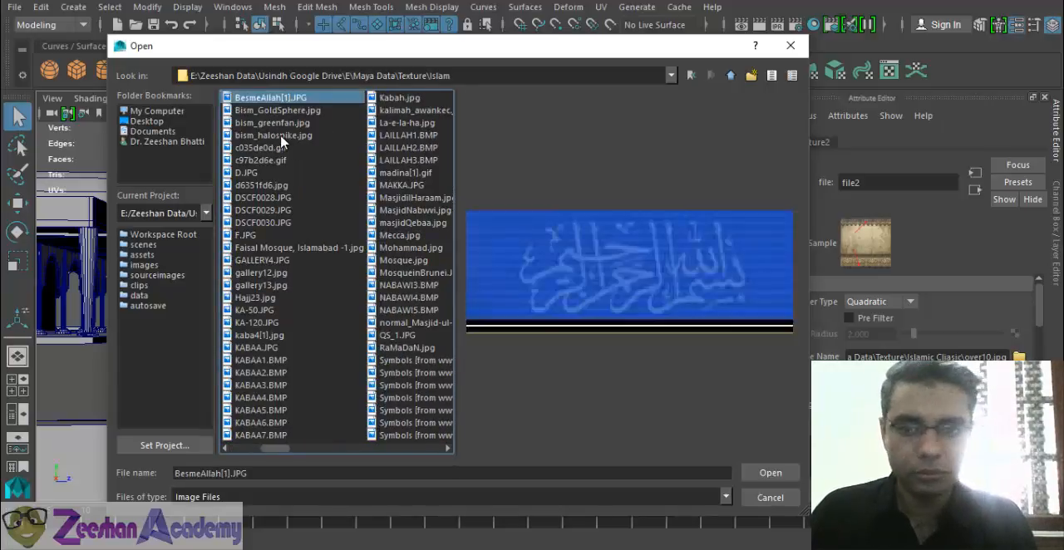
key(Down)
key(Down)
key(Down)
key(Down)
key(Down)
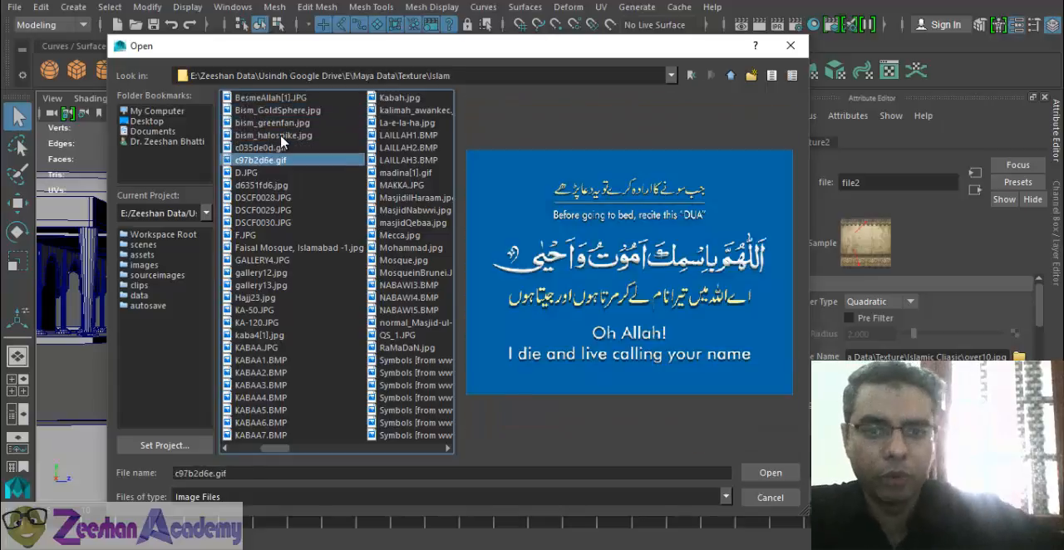
key(Down)
key(Down)
key(Down)
key(Down)
key(Down)
key(Down)
key(Down)
key(Down)
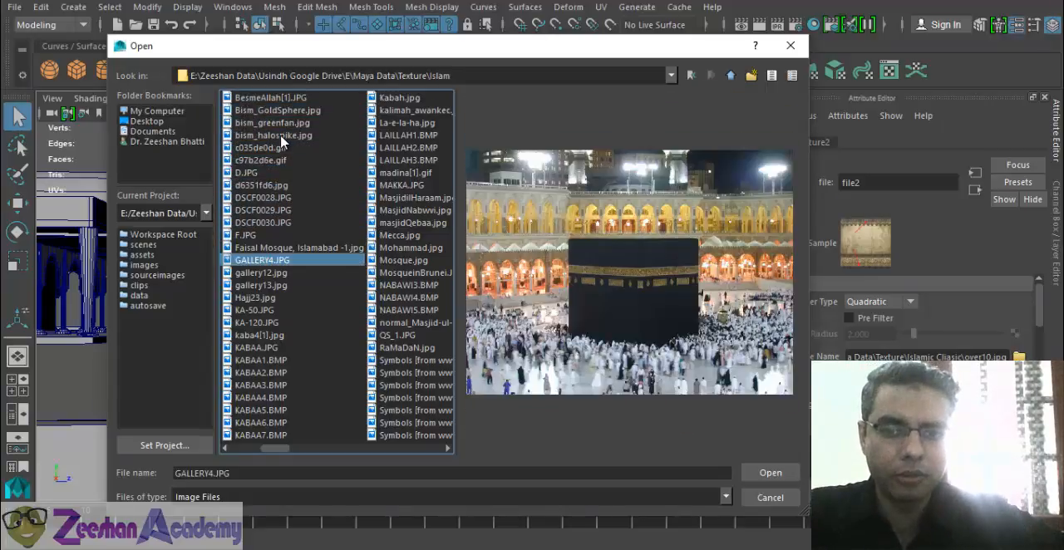
key(Down)
key(Down)
key(Down)
key(Down)
key(Down)
key(Down)
key(Down)
key(Down)
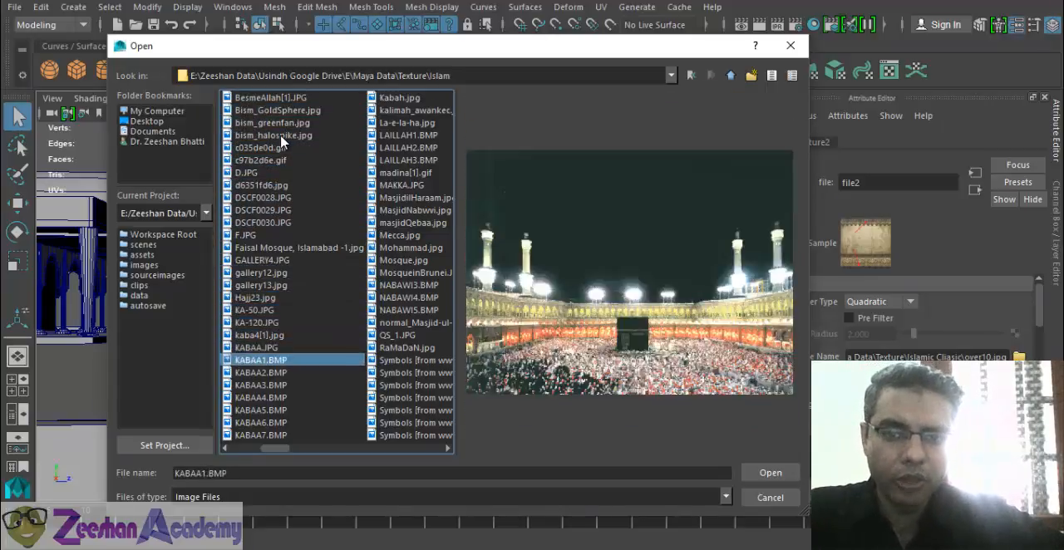
key(Down)
key(Down)
key(Down)
key(Down)
key(Down)
key(Down)
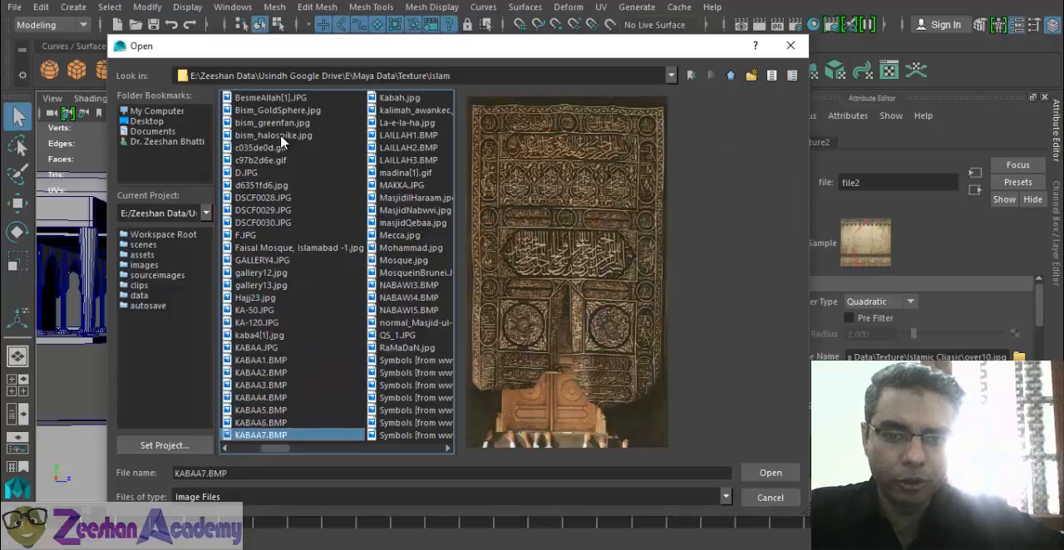
- Examine further images in the Islam folder, including the numbered Symbols ornaments around #18 to #24, for a suitable arch pattern
key(Right)
key(Up)
key(Up)
key(Up)
key(Up)
key(Up)
key(Up)
key(Up)
key(Up)
key(Up)
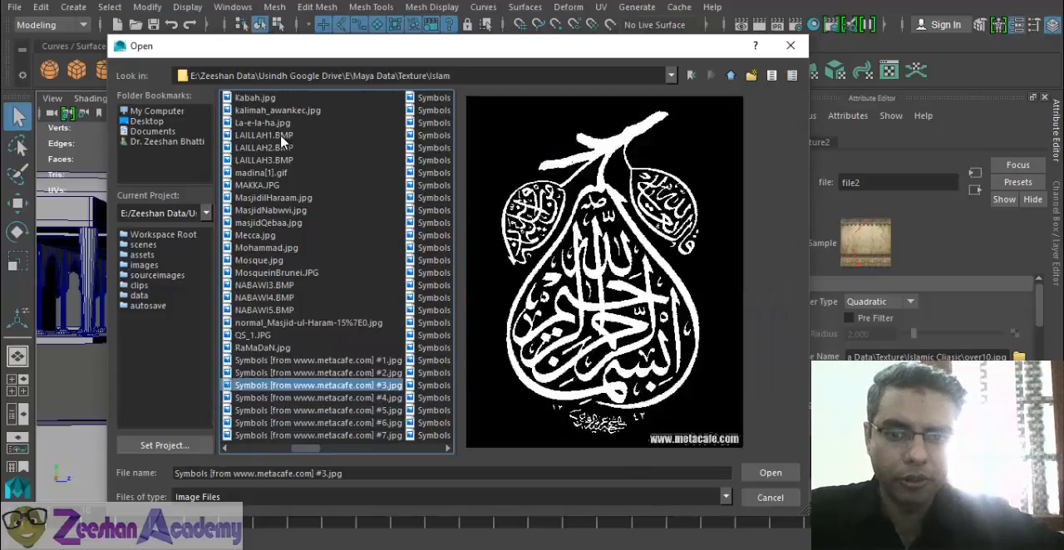
key(Up)
key(Up)
key(Up)
key(Up)
key(Up)
key(Up)
key(Up)
key(Up)
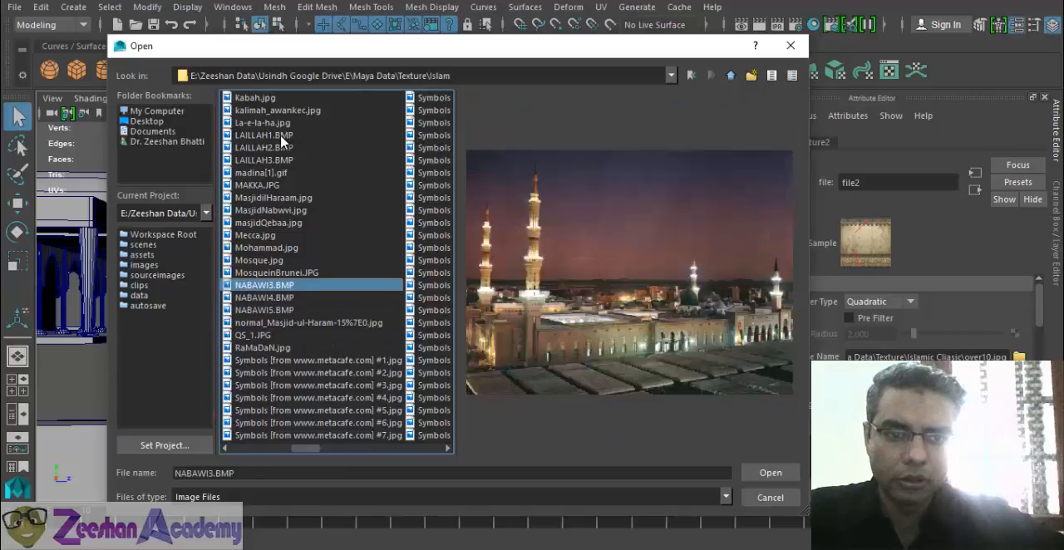
key(Right)
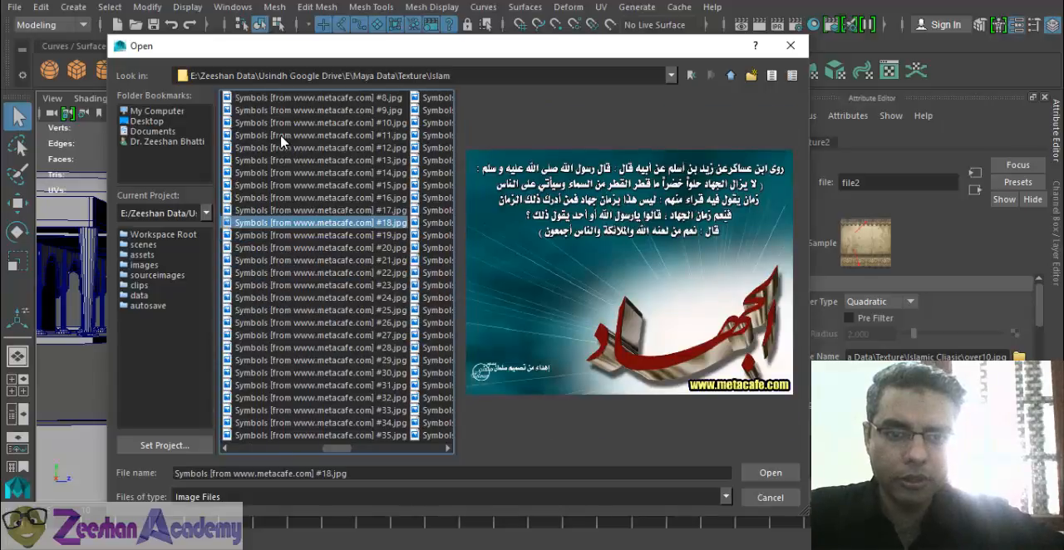
key(Down)
key(Down)
key(Down)
key(Down)
key(Up)
key(Up)
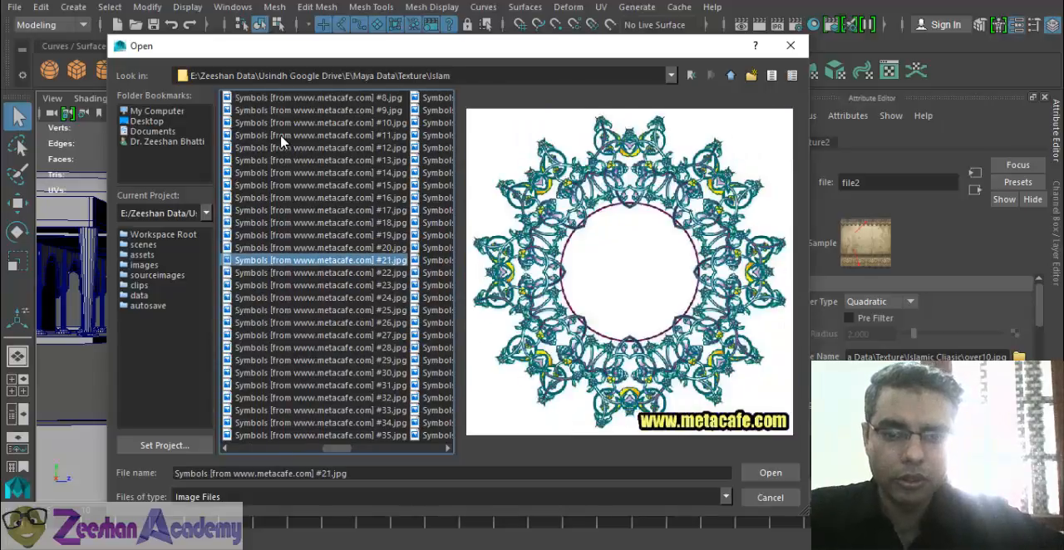
key(Down)
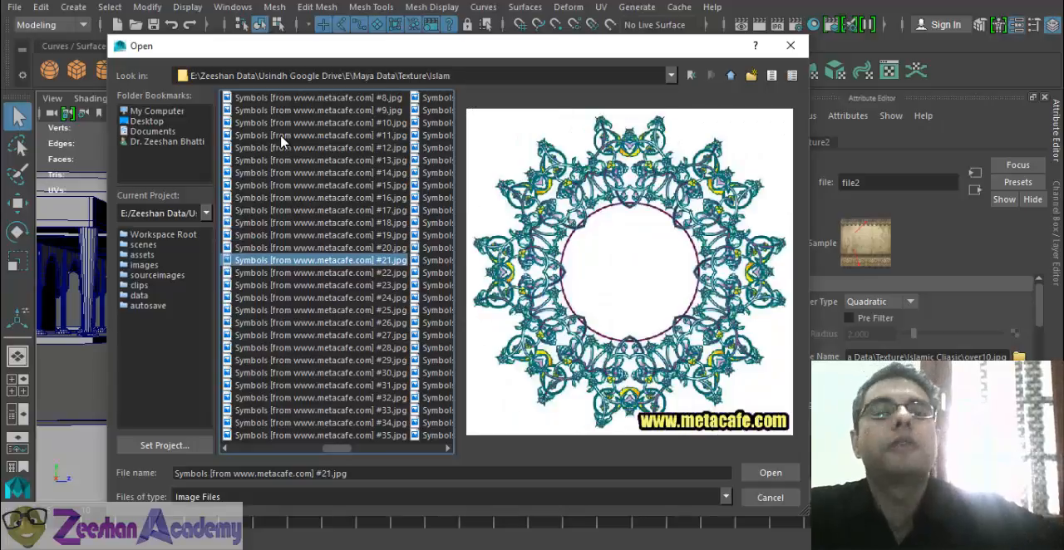
key(Down)
key(Down)
key(Down)
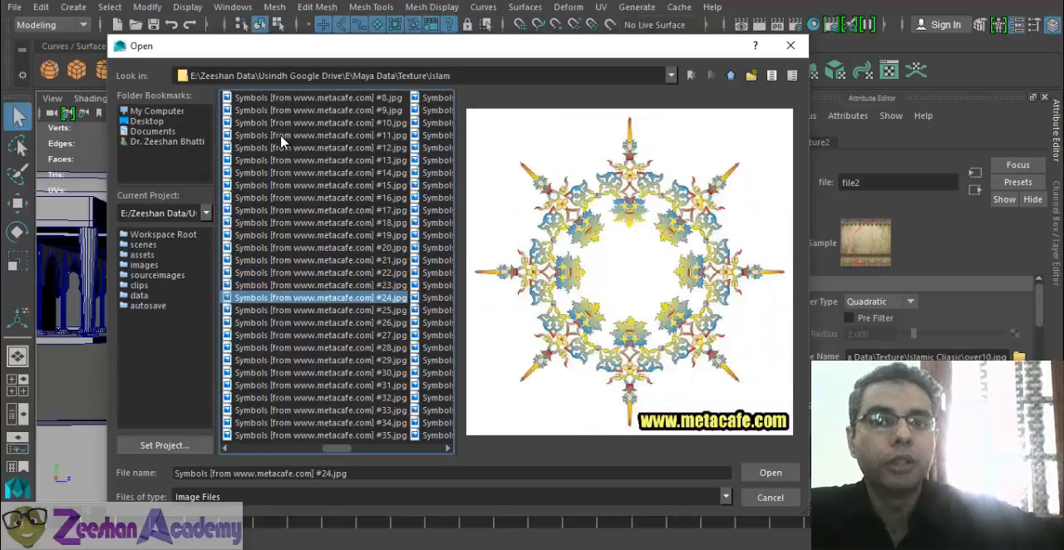
key(Down)
key(Up)
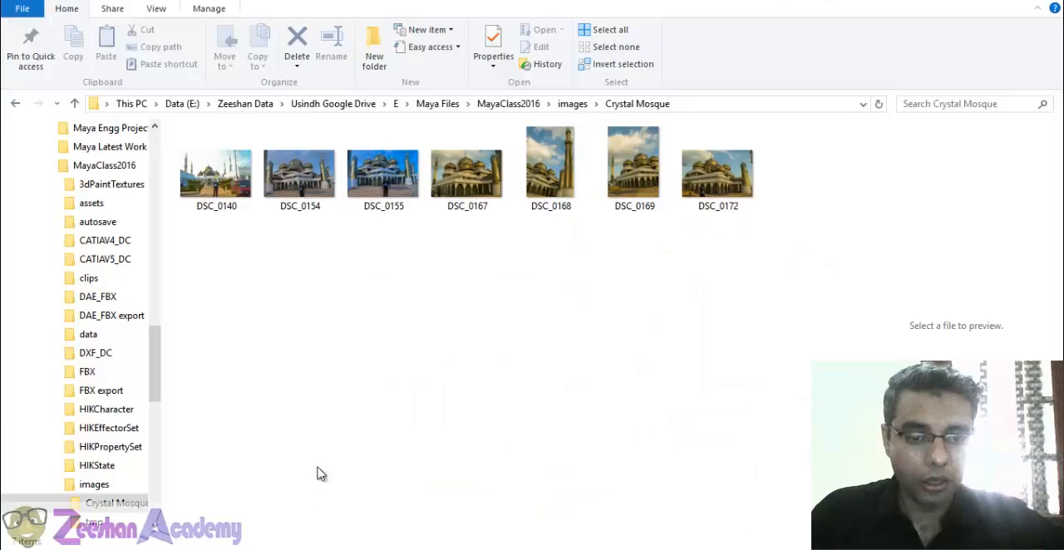
- Switch to File Explorer, open the DSC_0154 reference photo from the Crystal Mosque folder and examine the arches up close
click(299, 171)
key(Return)
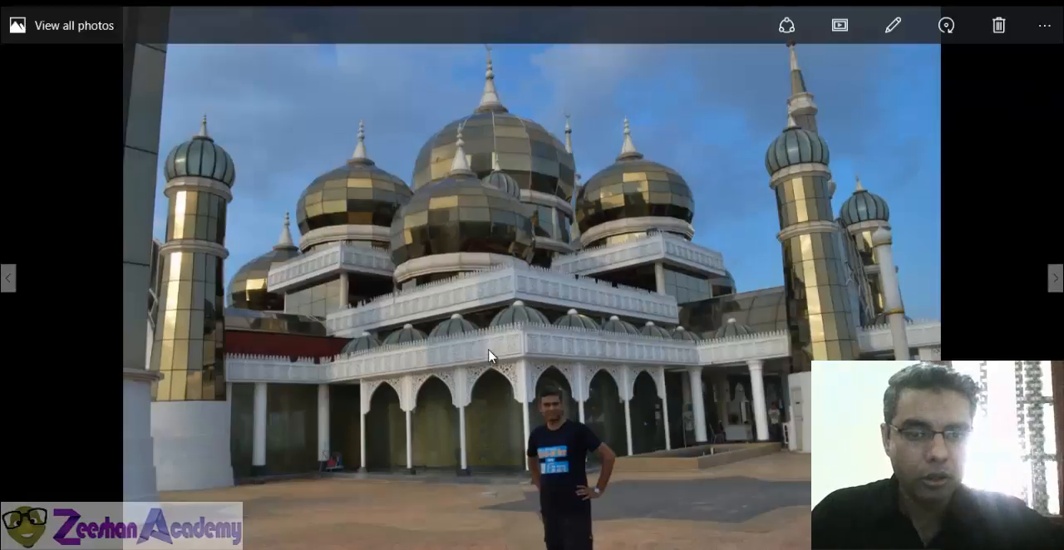
scroll(555, 353, up, 2)
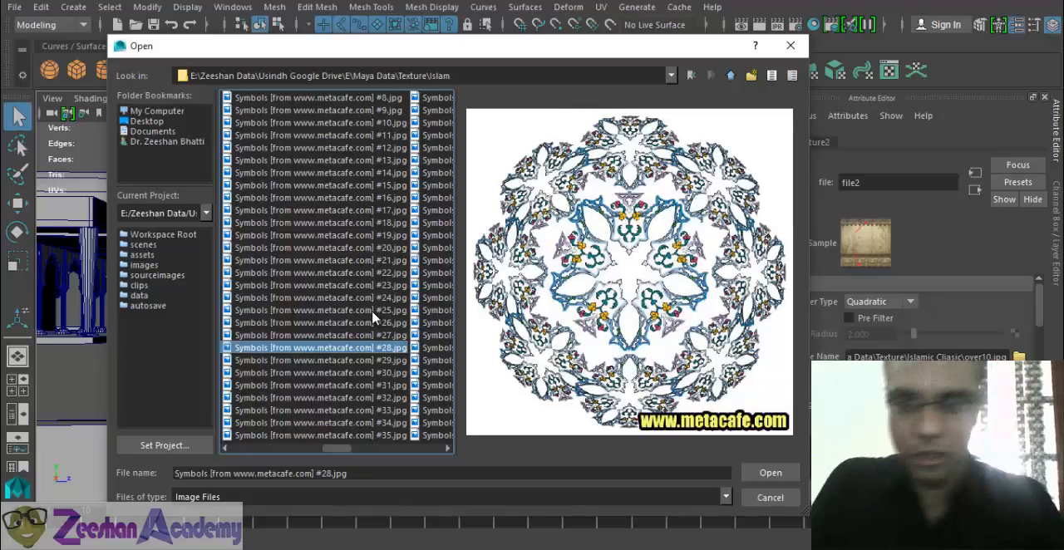
- Preview the Symbols images in the Islam folder from #28 through #63, returning to the star ornament in #59
key(Down)
key(Down)
key(Down)
key(Down)
key(Down)
key(Down)
key(Down)
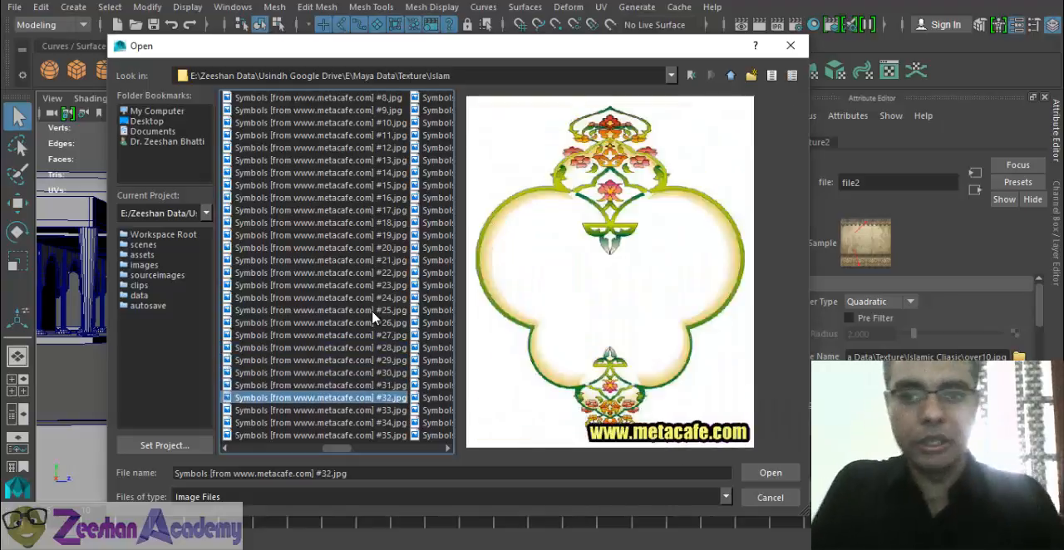
key(Down)
key(Down)
key(Down)
key(Down)
key(Down)
key(Down)
key(Down)
key(Down)
key(Down)
key(Down)
key(Down)
key(Down)
key(Down)
key(Down)
key(Down)
key(Down)
key(Down)
key(Down)
key(Down)
key(Down)
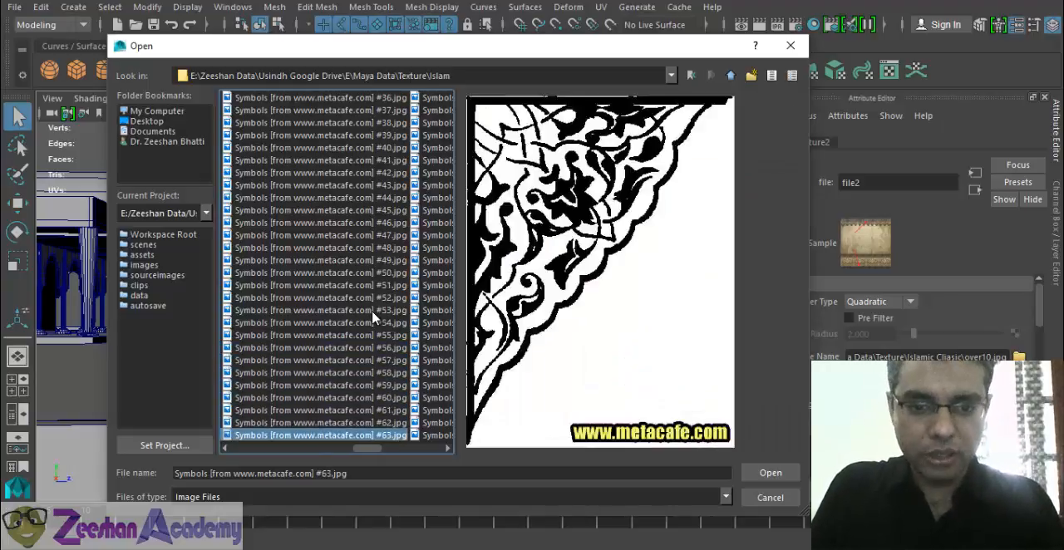
key(Down)
key(Up)
key(Up)
key(Up)
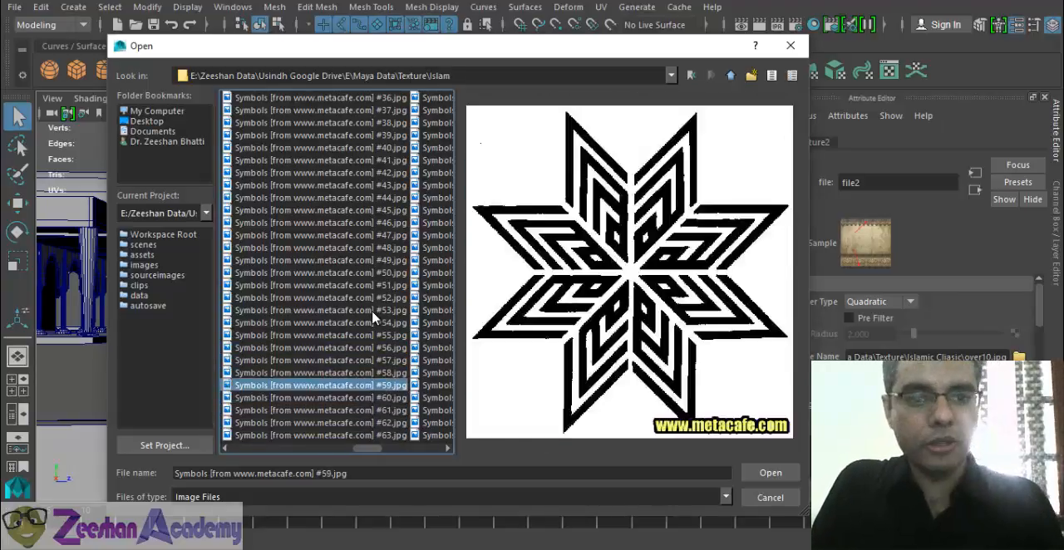
key(Down)
key(Down)
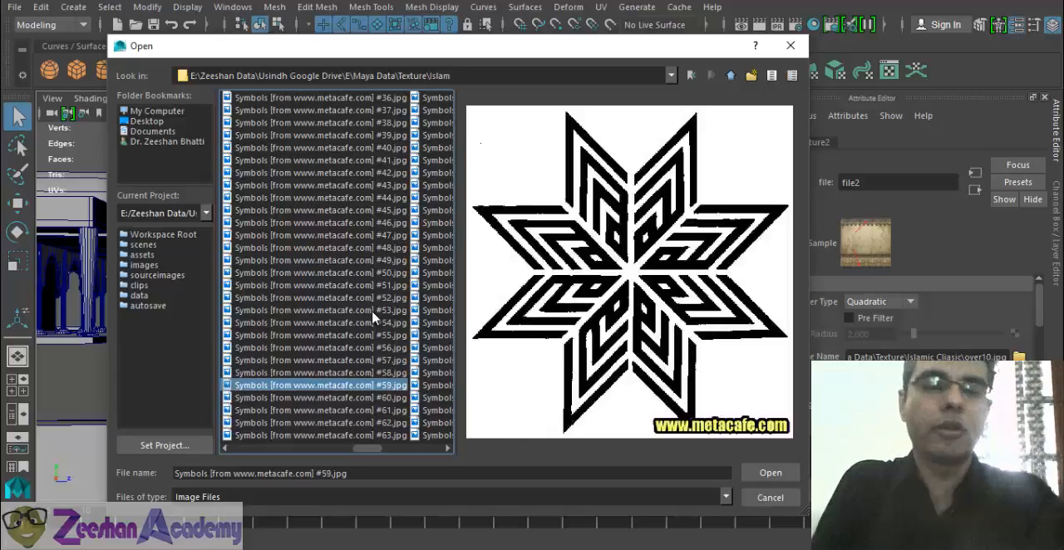
- Go back through the Symbols images from #59 to #46 and compare their ornaments for the arch frame
key(Up)
key(Up)
key(Up)
key(Up)
key(Up)
key(Up)
key(Up)
key(Up)
key(Up)
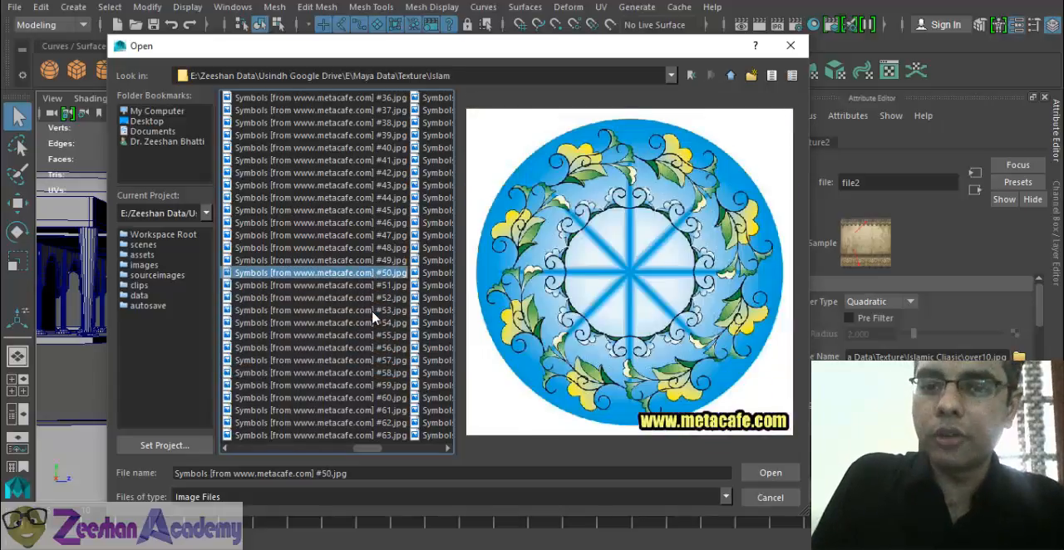
key(Down)
key(Up)
key(Up)
key(Up)
key(Up)
key(Up)
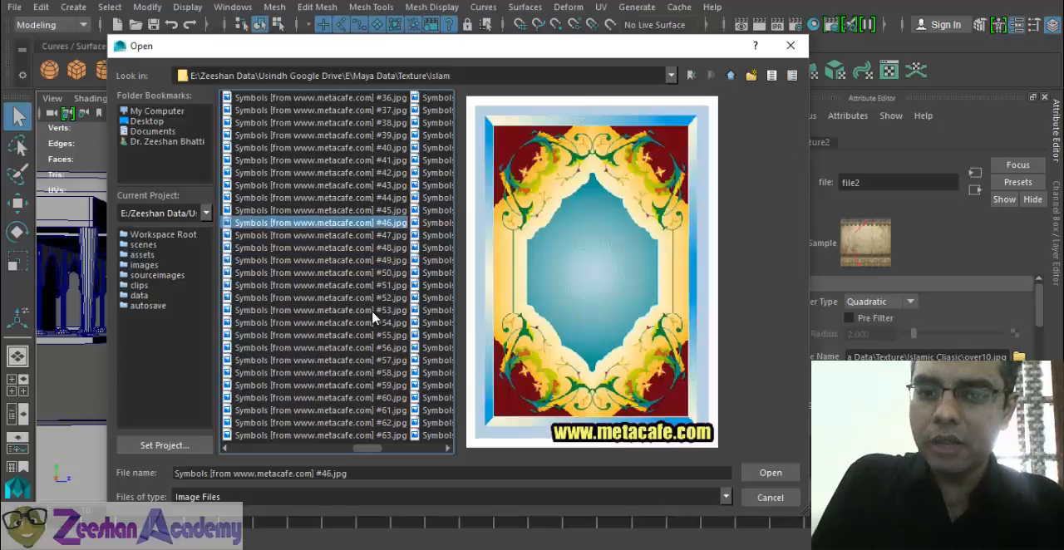
key(Down)
key(Up)
key(Up)
key(Up)
key(Up)
key(Up)
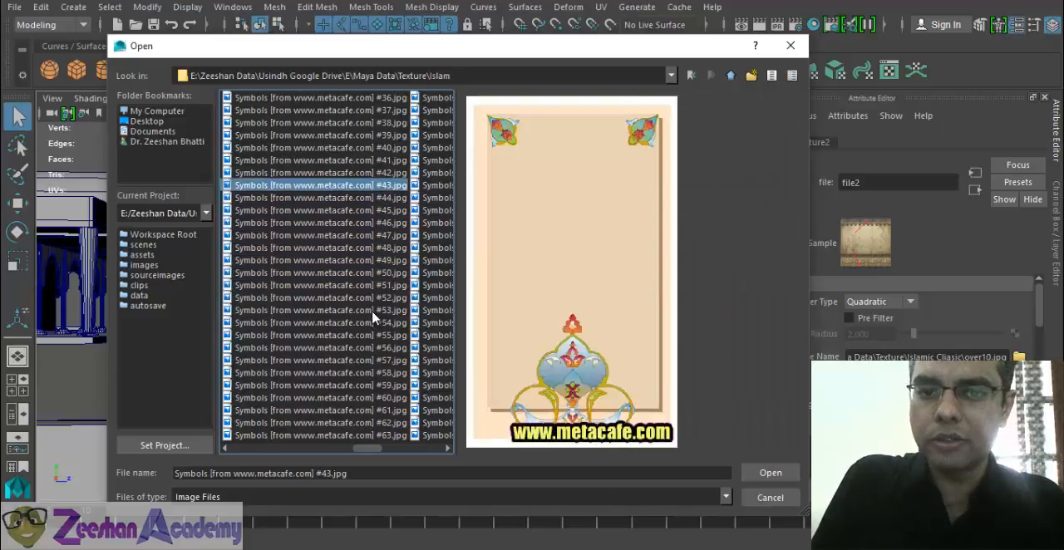
key(Down)
key(Up)
key(Down)
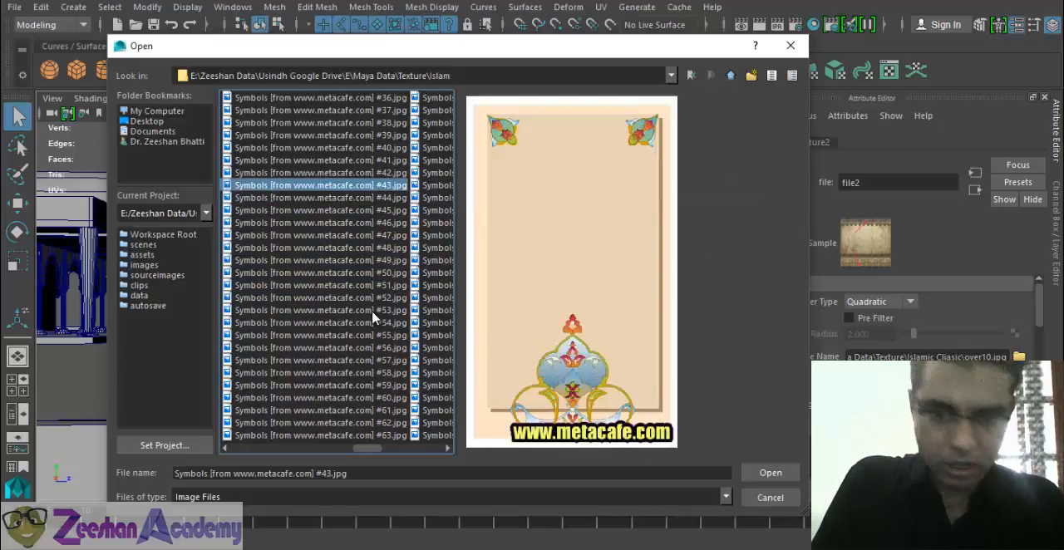
key(Return)
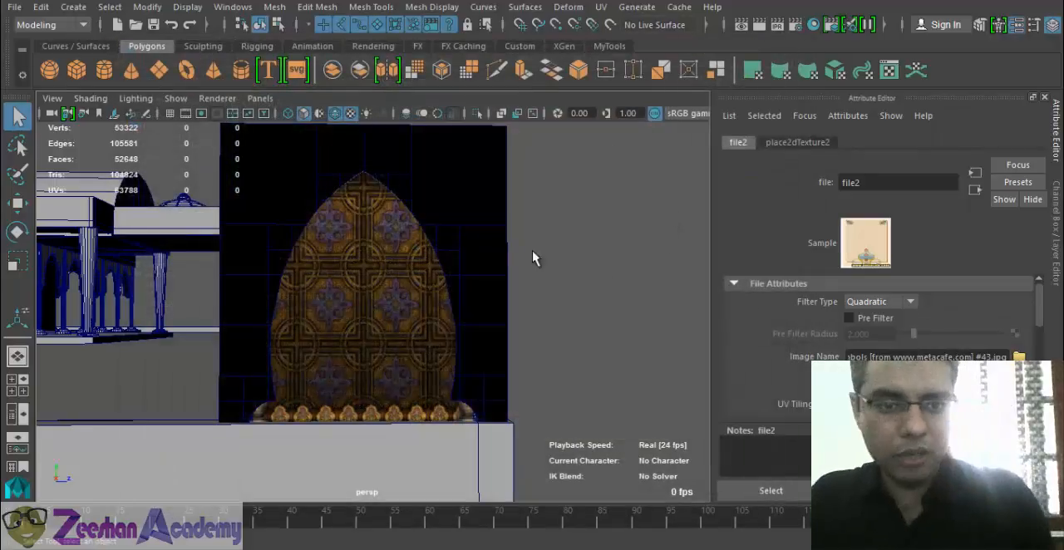
- Select the arch frame and render the current view to check the new ornament texture, closing the render afterward
alt+drag(456, 268, 508, 320)
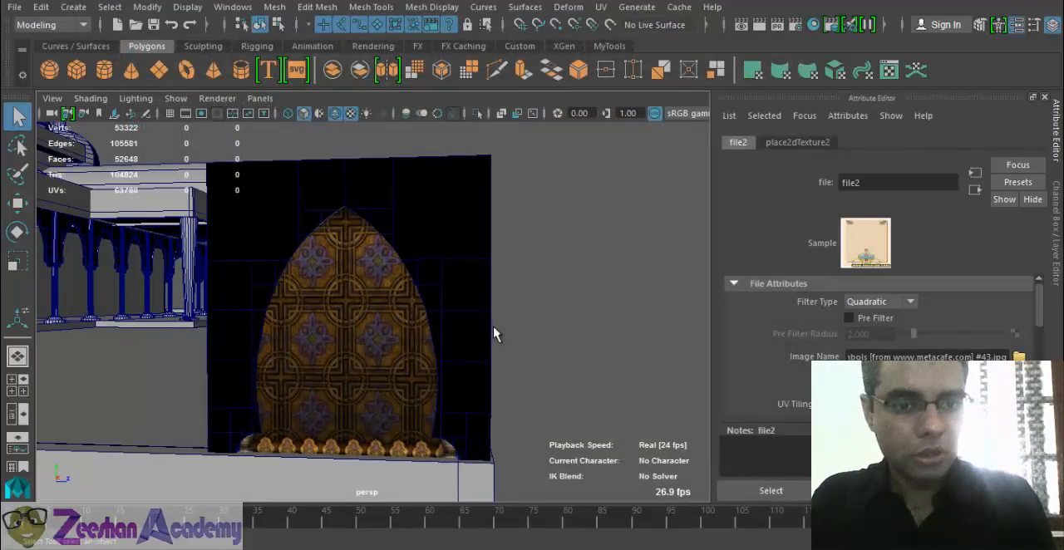
key(6)
alt+drag(438, 321, 463, 327)
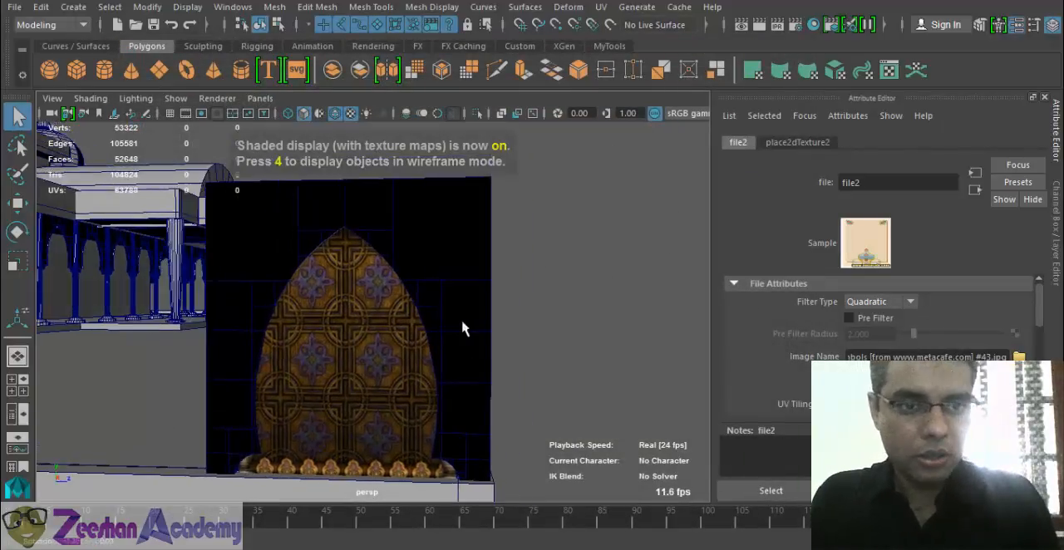
click(441, 256)
alt+drag(541, 304, 553, 328)
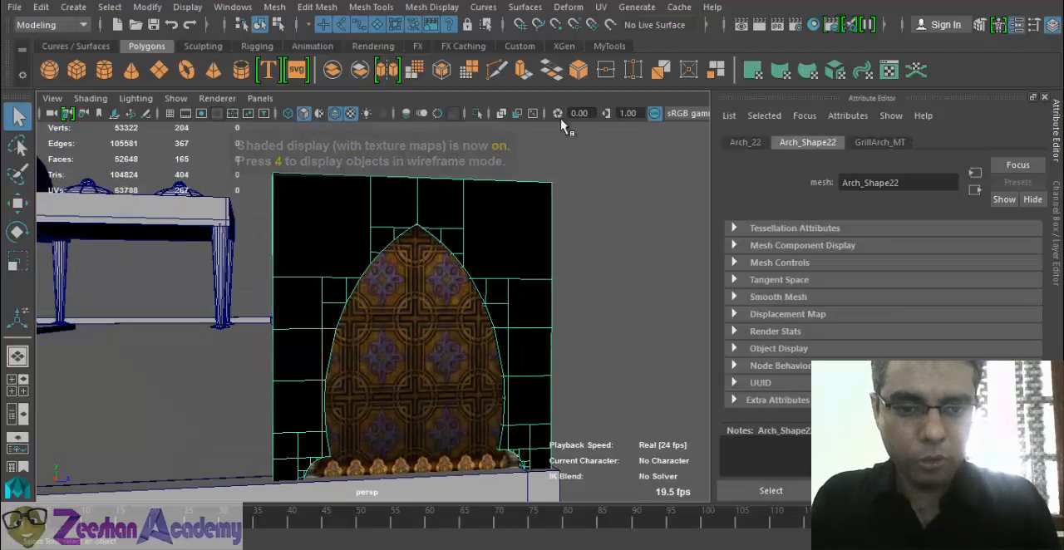
click(764, 25)
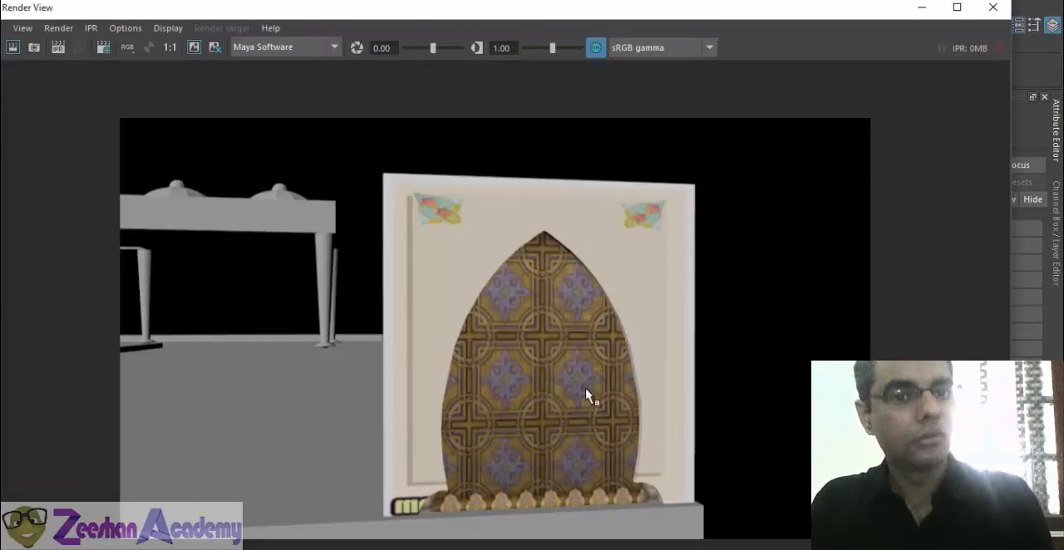
click(993, 7)
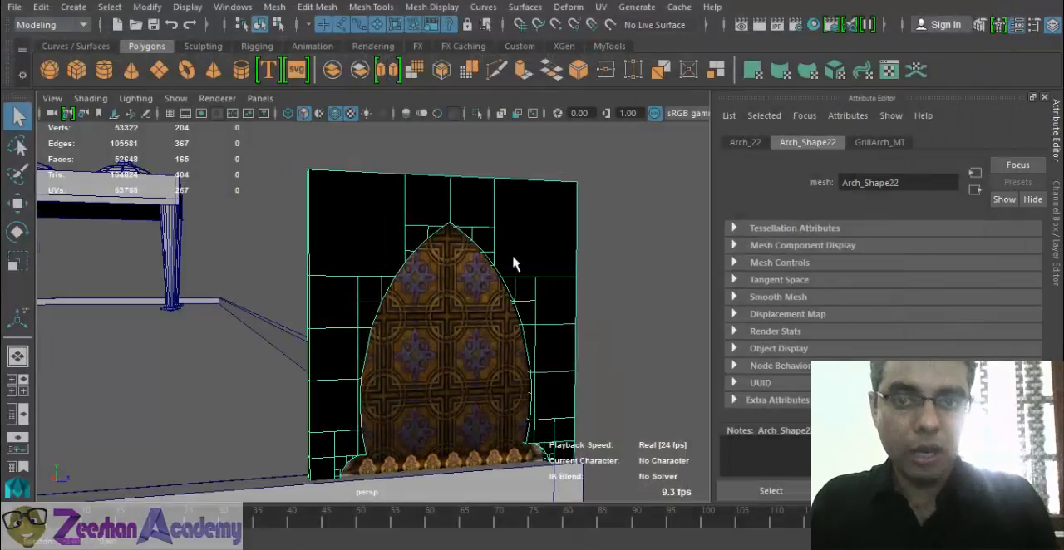
- Apply a planar UV projection to the front of the selected arch frame
click(600, 7)
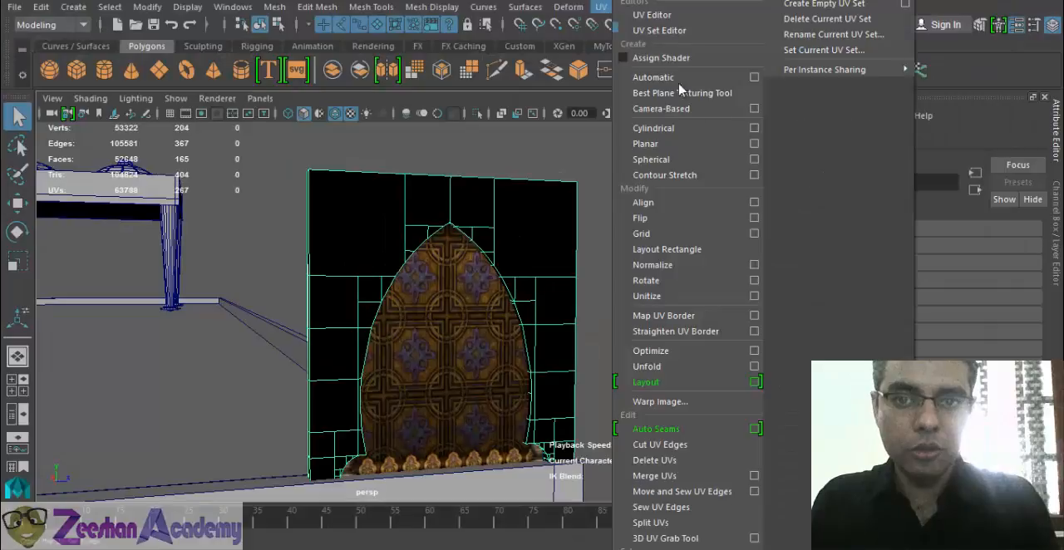
click(746, 144)
alt+drag(470, 389, 458, 360)
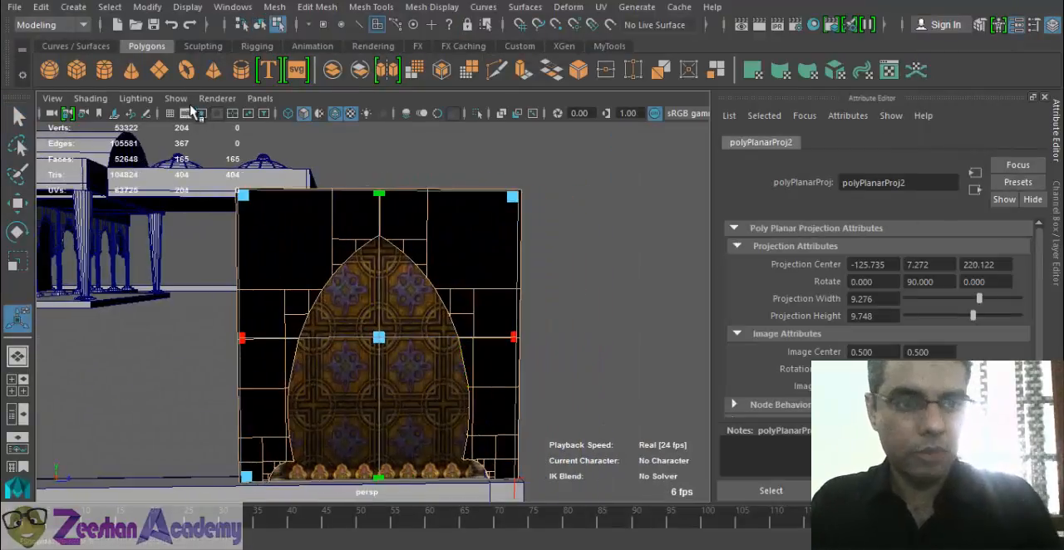
- Switch the viewport renderer so that the arch frame's ornament texture is displayed while adjusting the projection
click(217, 98)
click(257, 162)
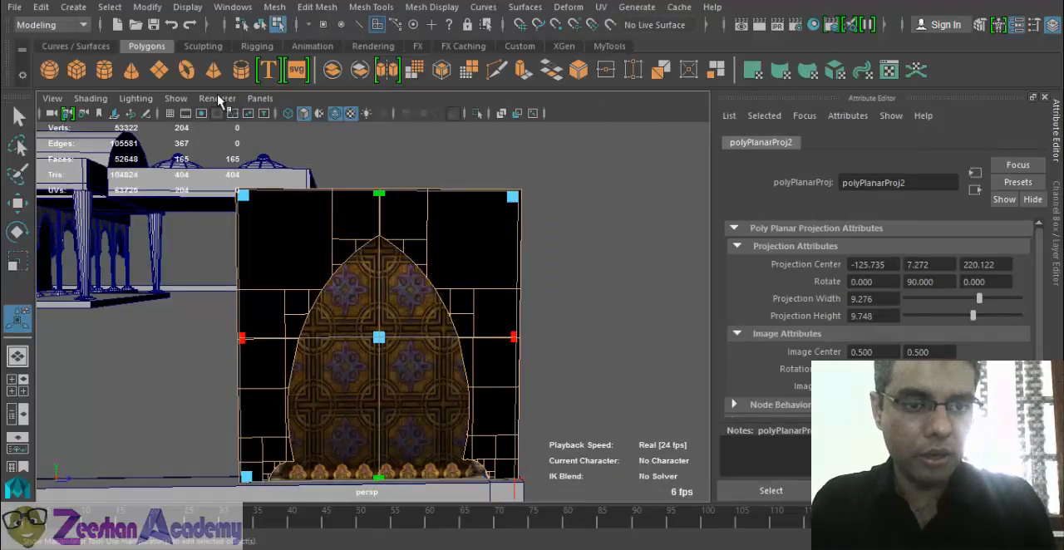
alt+drag(332, 190, 557, 350)
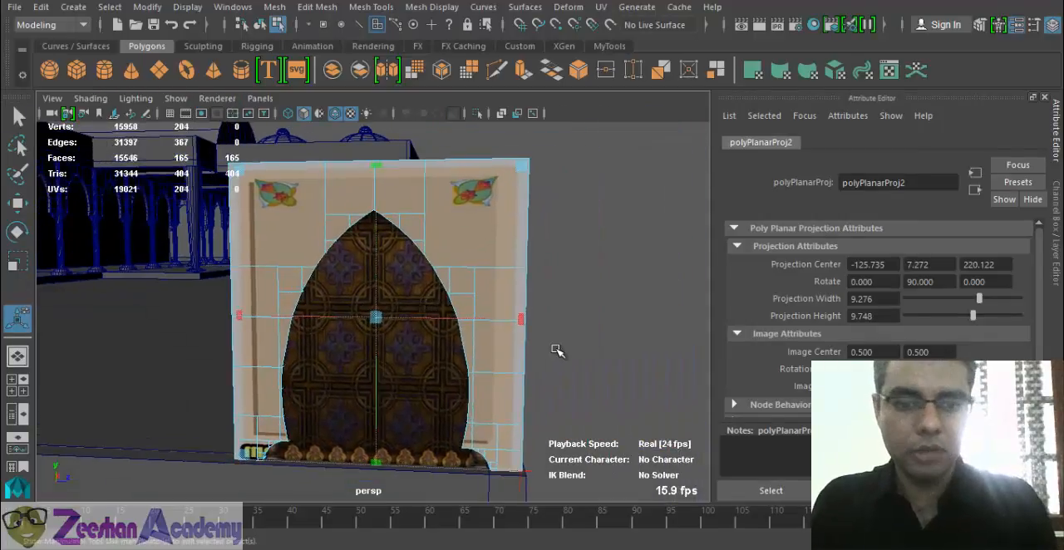
- Enlarge the arch frame's planar projection beyond its edges to about 11.475 wide and 11.843 high
drag(233, 161, 231, 163)
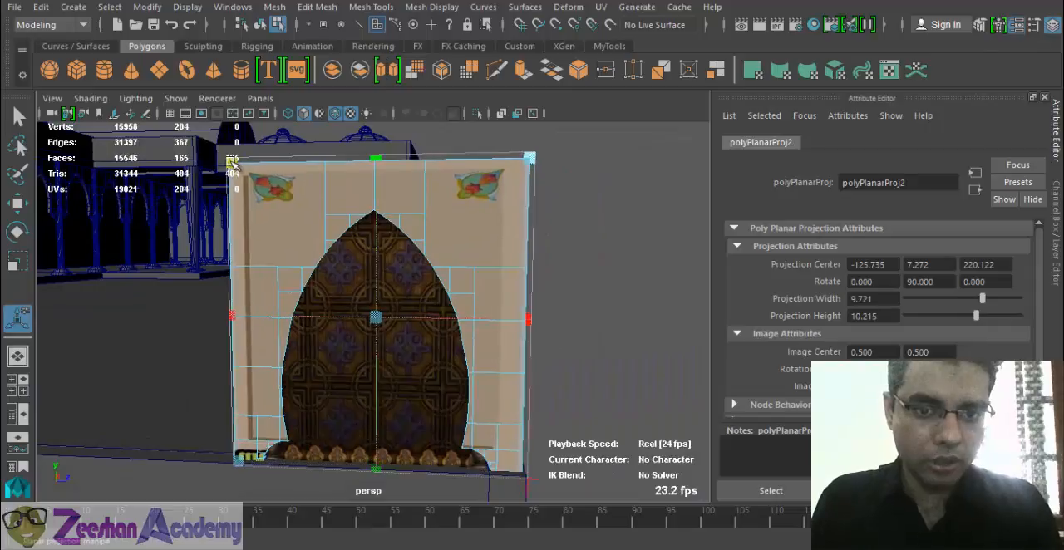
drag(532, 320, 559, 322)
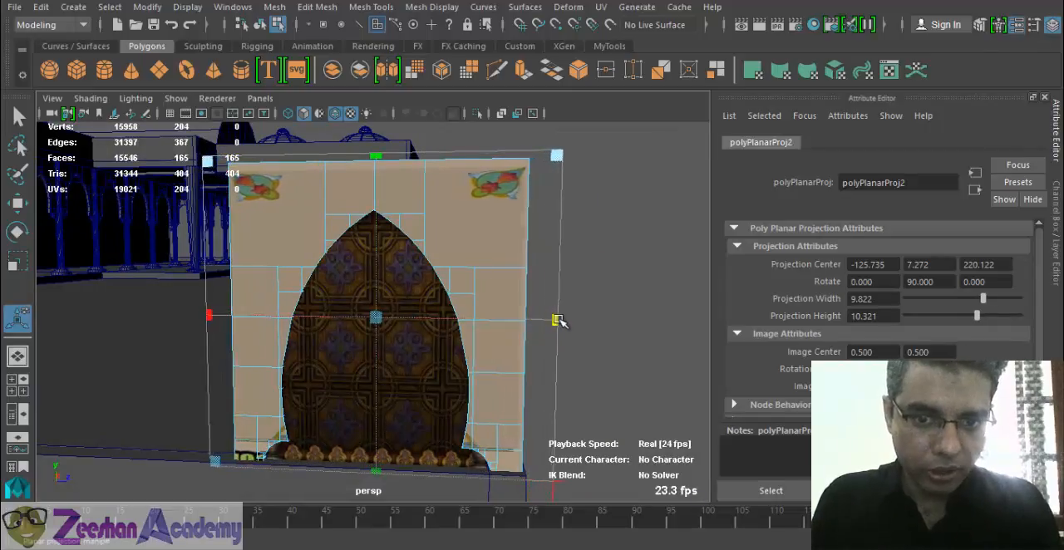
key(f)
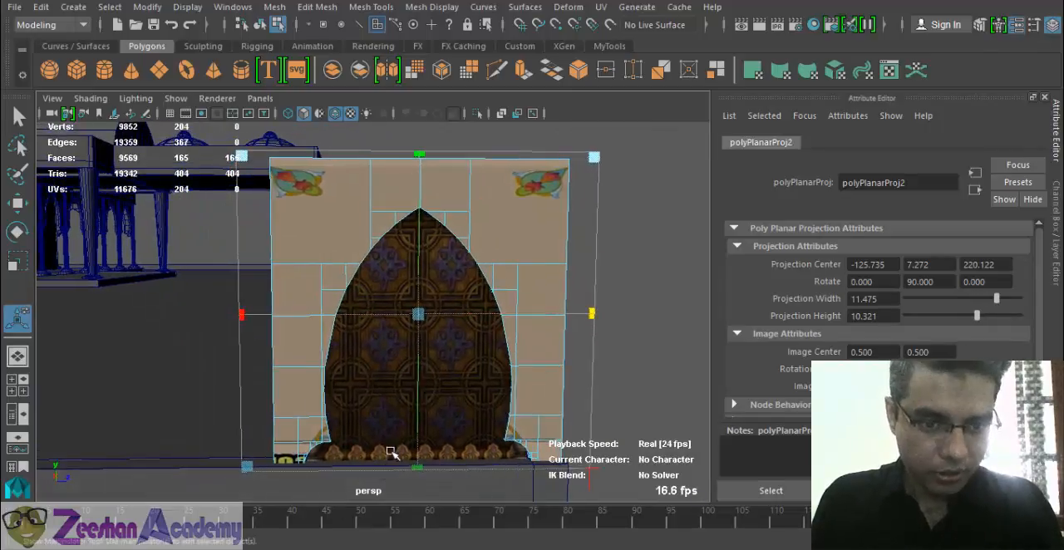
alt+middle_drag(418, 395, 425, 333)
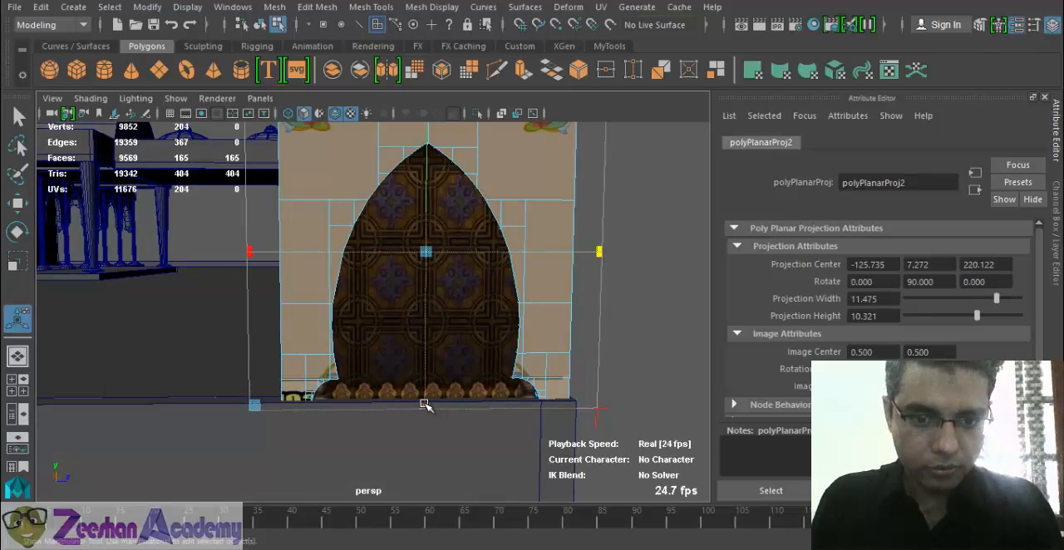
drag(424, 405, 426, 430)
alt+middle_drag(536, 330, 536, 388)
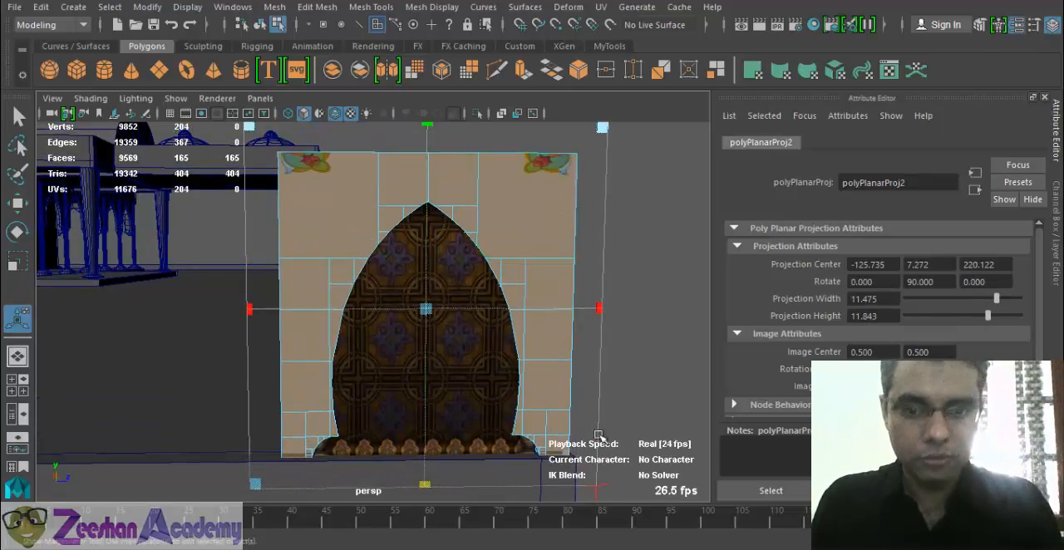
- Lower the planar projection on the arch frame to a vertical centre of about 6.783 and leave the projection manipulator
click(596, 492)
alt+drag(651, 404, 549, 429)
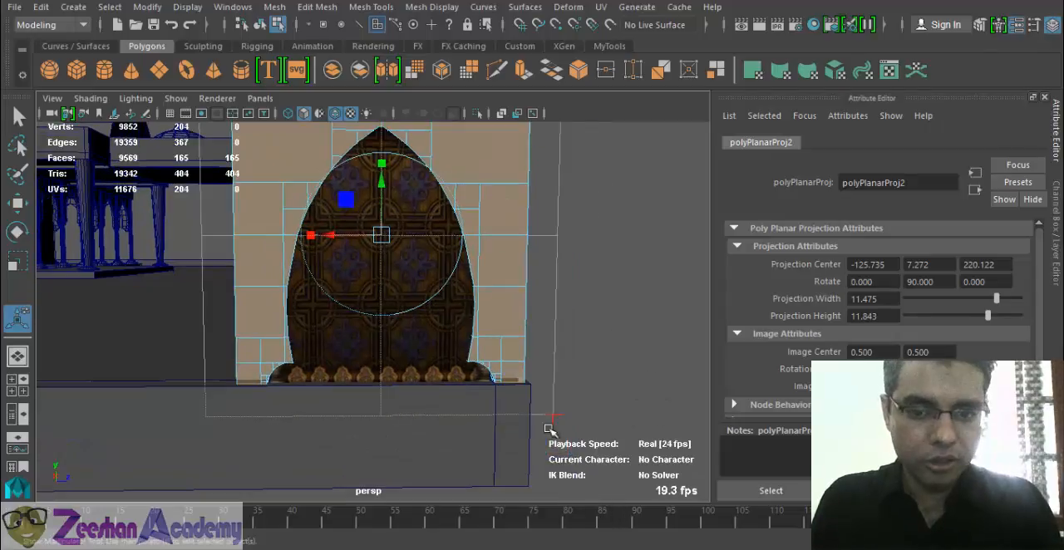
alt+middle_drag(587, 336, 574, 374)
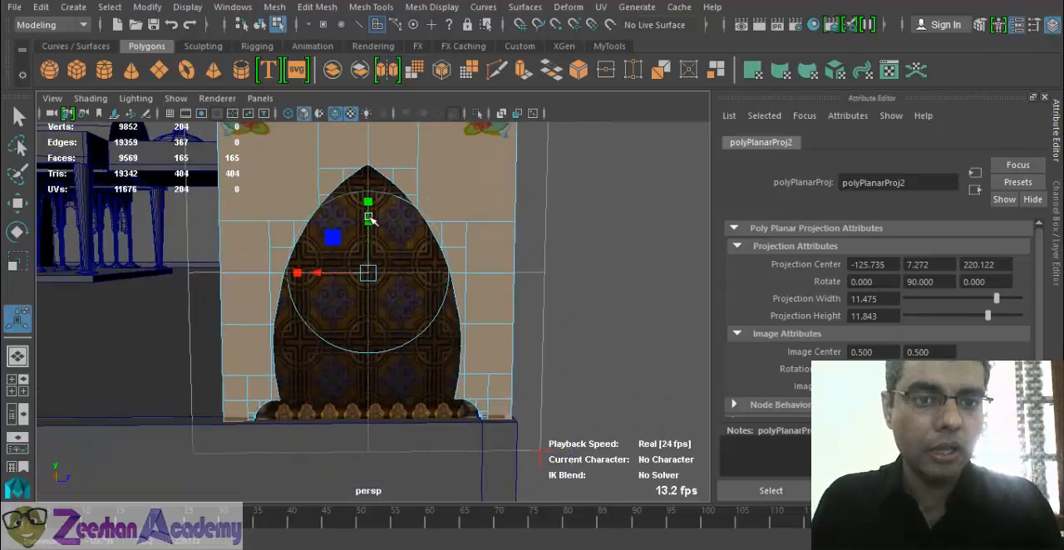
drag(371, 219, 371, 245)
alt+middle_drag(371, 245, 371, 297)
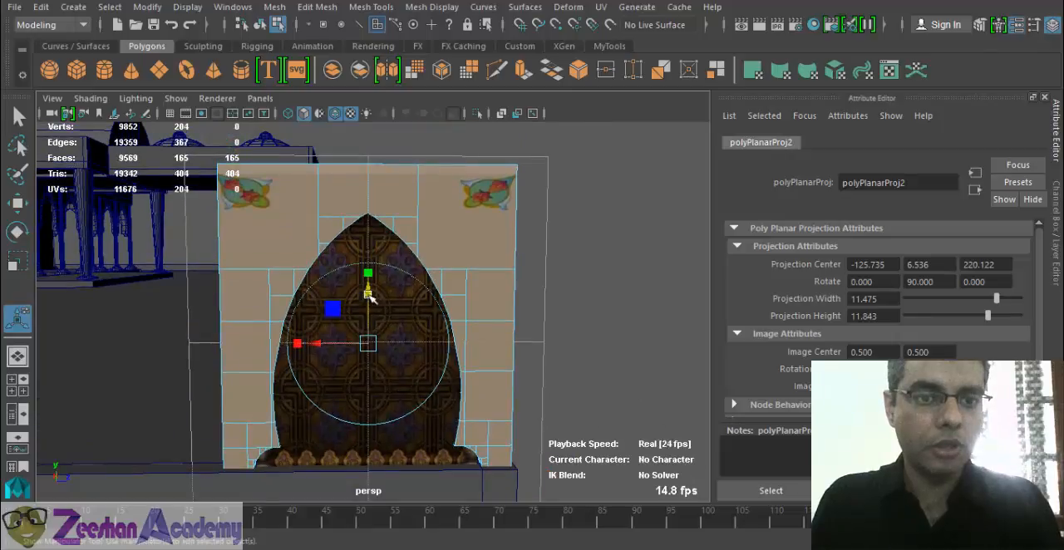
drag(372, 300, 368, 282)
scroll(403, 326, down, 3)
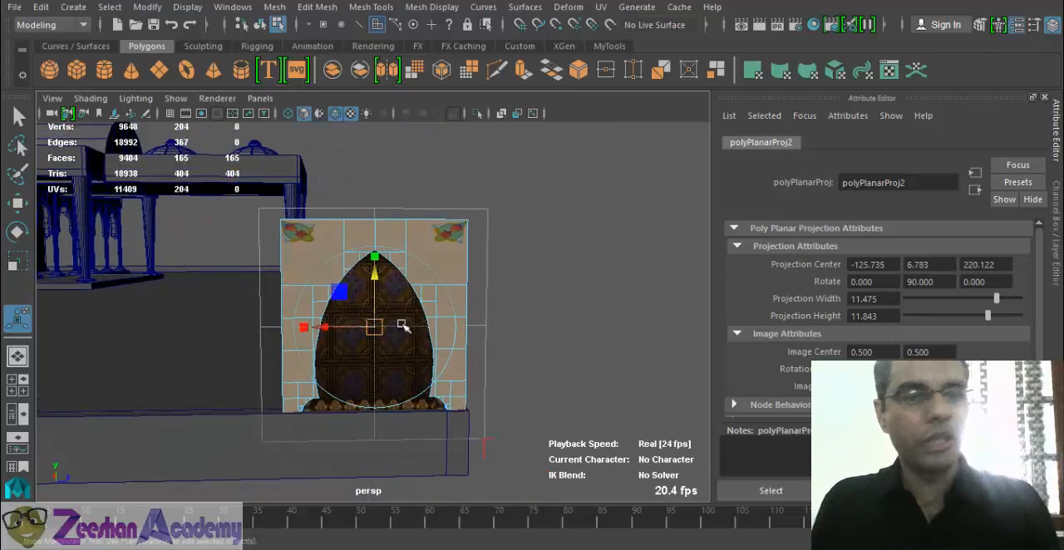
key(q)
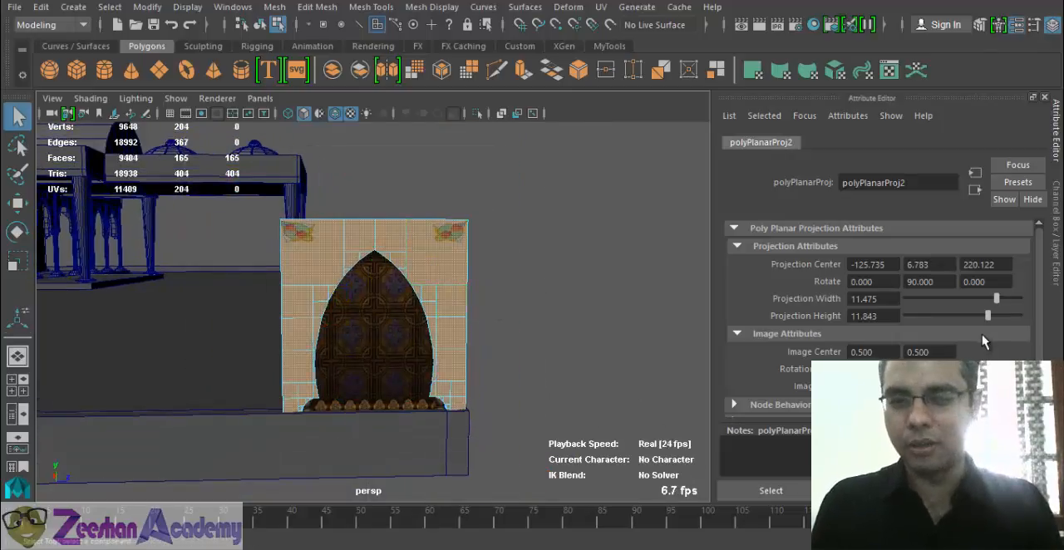
- Clear the selection and examine how the corner ornaments sit on the arch frame from several angles
right_drag(424, 138, 487, 111)
click(499, 349)
alt+drag(442, 379, 345, 376)
scroll(345, 376, down, 3)
alt+drag(549, 364, 325, 400)
alt+right_drag(274, 371, 401, 343)
alt+middle_drag(401, 342, 411, 322)
alt+drag(410, 323, 344, 325)
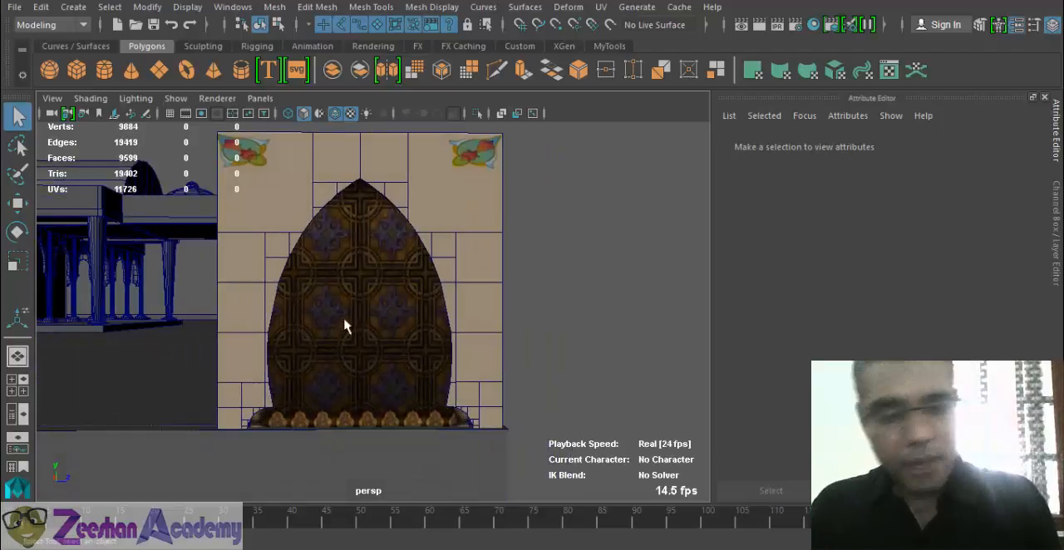
- Select the patterned centre plane and move it out of the arch opening to beside the frame
click(385, 308)
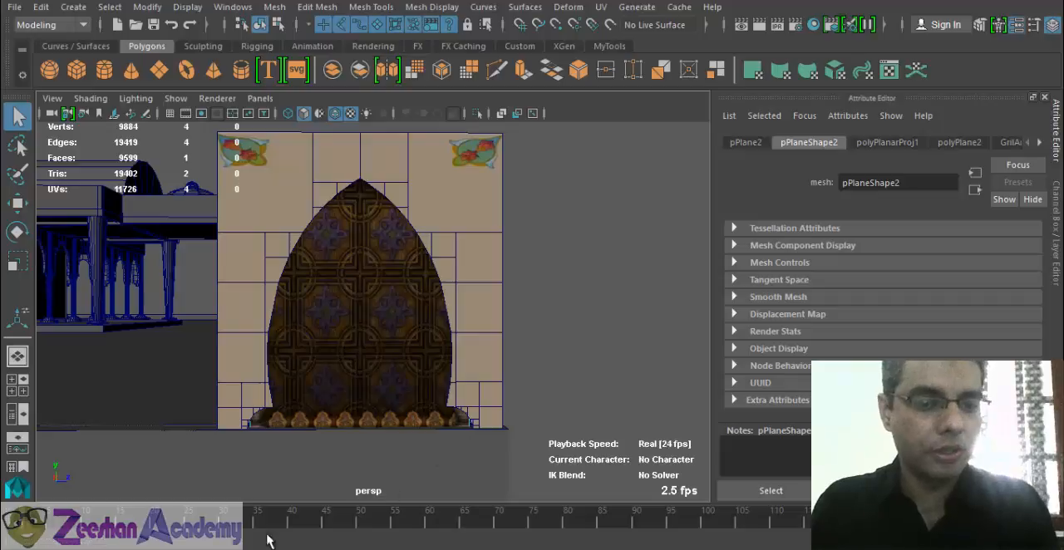
alt+middle_drag(422, 363, 450, 380)
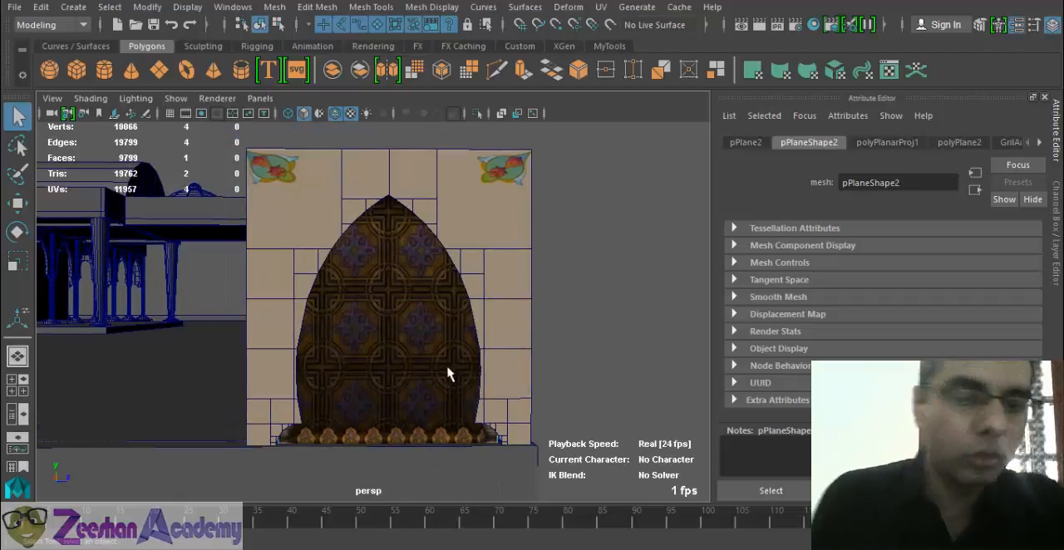
alt+middle_drag(470, 324, 627, 295)
click(627, 295)
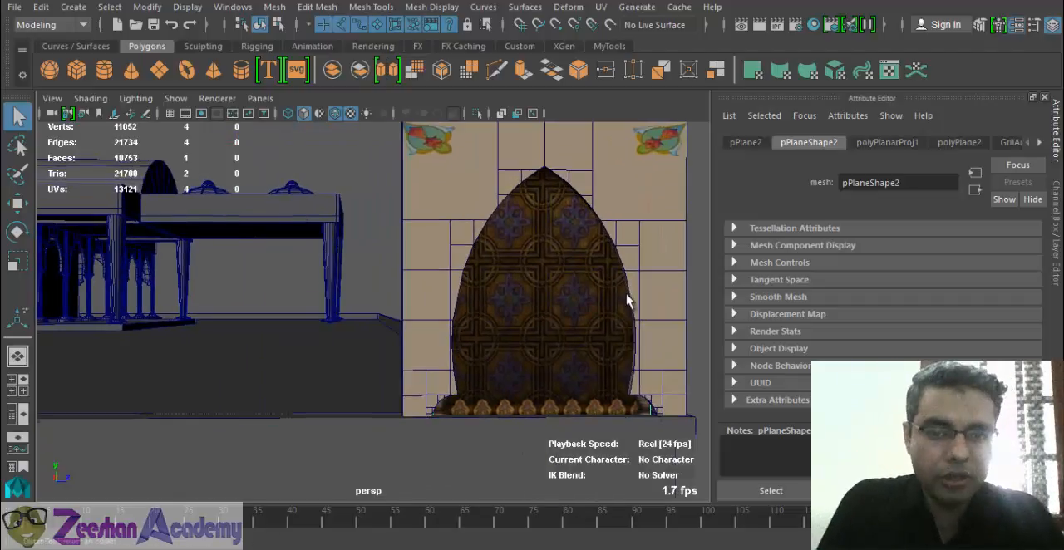
alt+right_drag(484, 377, 338, 368)
alt+drag(507, 362, 415, 361)
alt+right_drag(415, 361, 554, 380)
alt+drag(554, 380, 695, 303)
click(532, 294)
key(w)
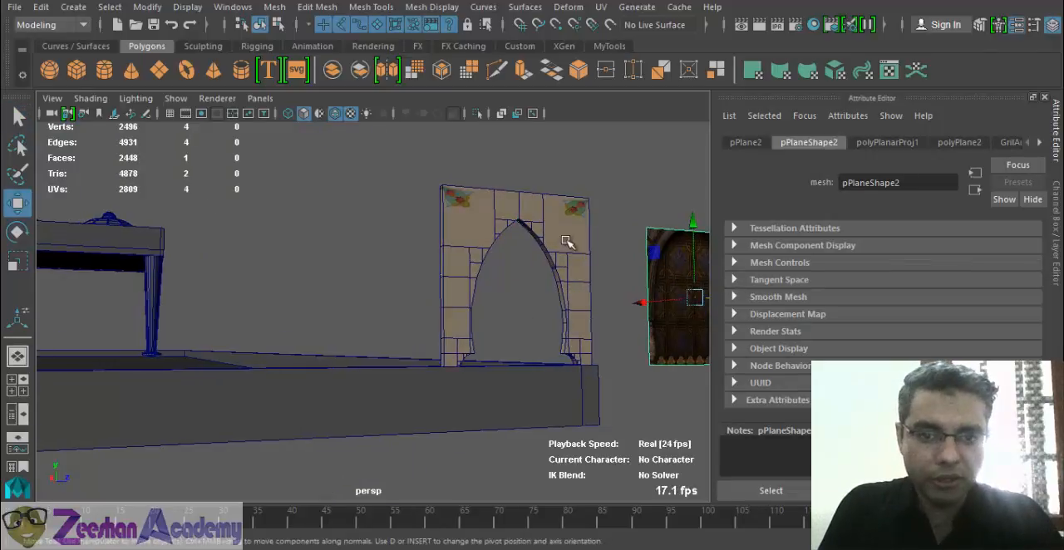
- Select the arch frame and open the file texture feeding its material's colour
click(567, 241)
alt+drag(452, 320, 544, 366)
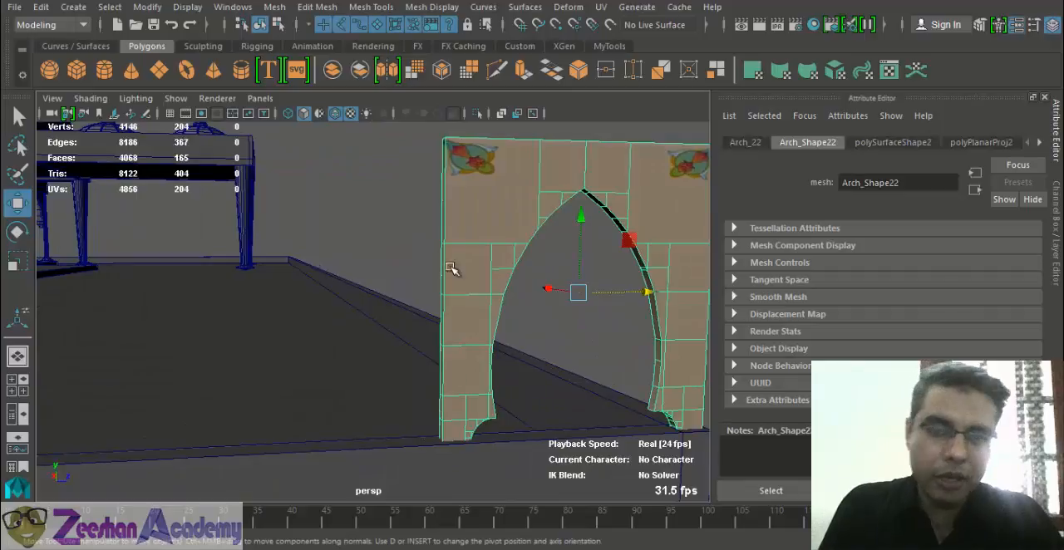
alt+middle_drag(644, 276, 530, 323)
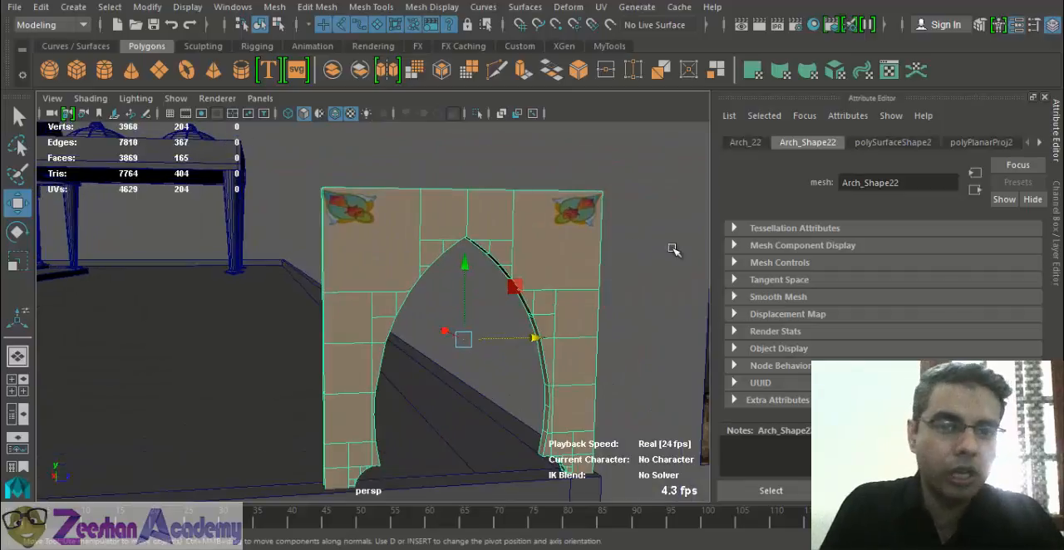
right_click(548, 247)
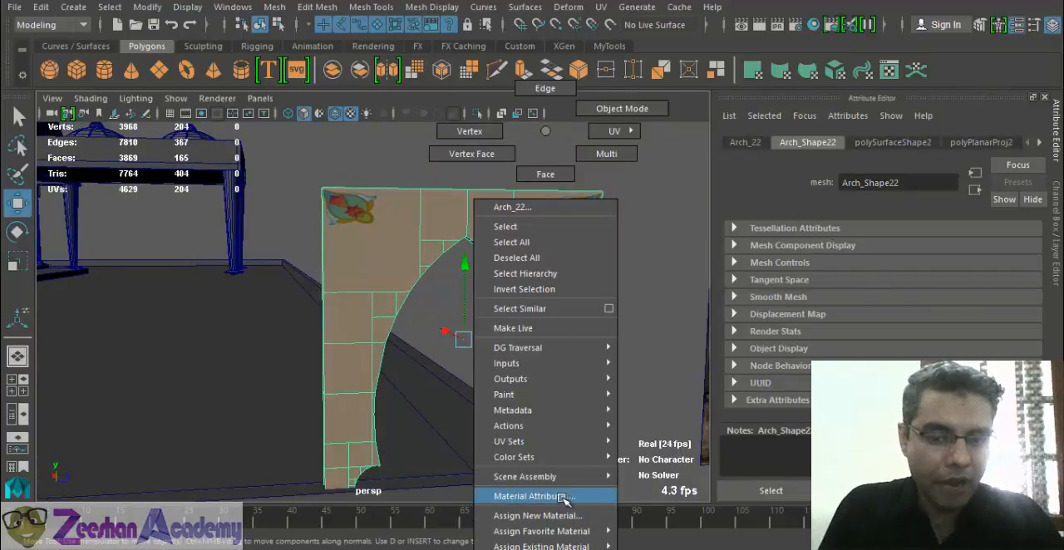
click(563, 496)
click(1015, 323)
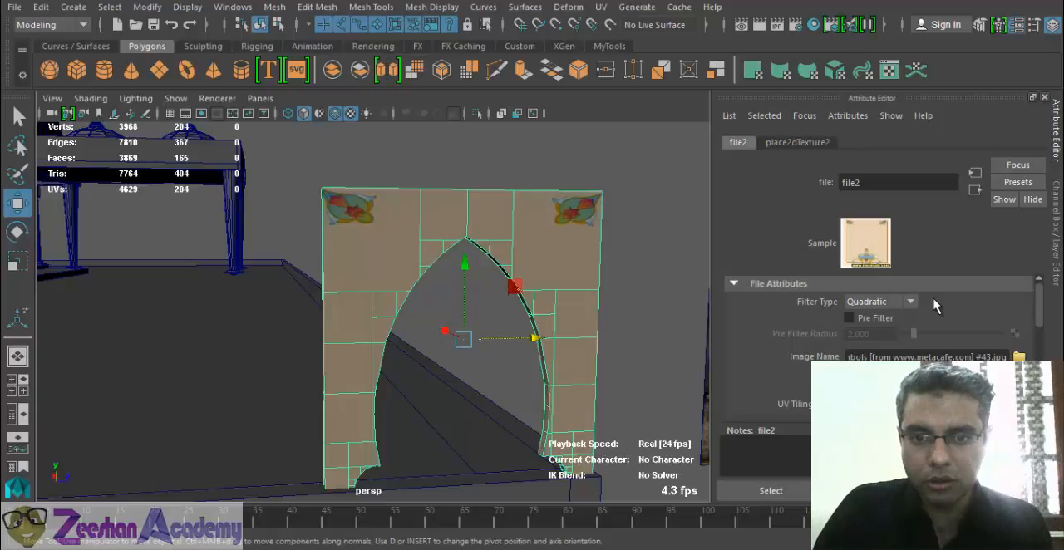
- Open the image chooser for the arch frame's texture and preview the Bricks folder images from ef_brick1.jpg up to color22.jpg
click(1019, 356)
key(Up)
key(Up)
key(Up)
key(Up)
key(Up)
key(Up)
key(Up)
key(Up)
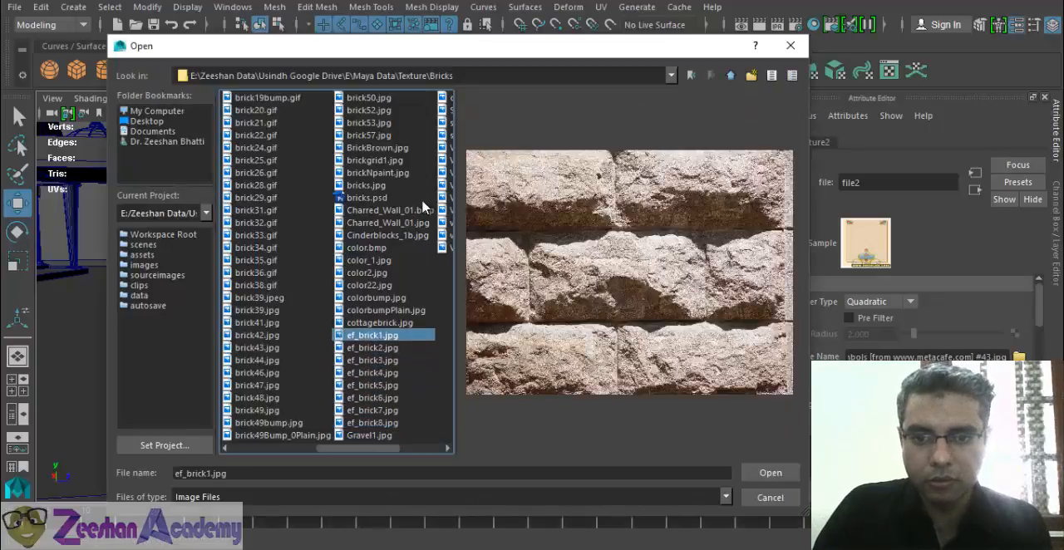
key(Up)
key(Up)
key(Up)
key(Up)
key(Up)
key(Down)
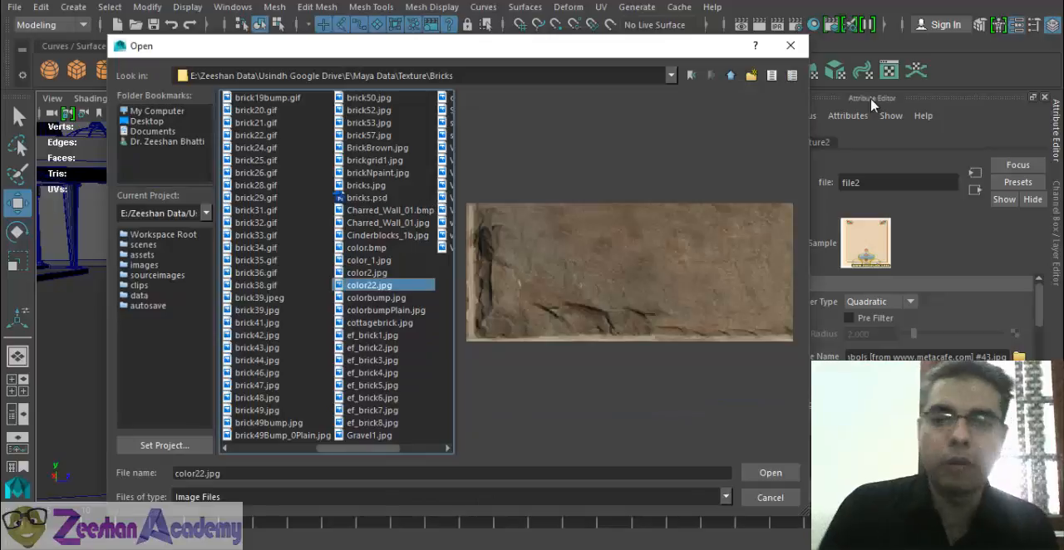
- Go to the MArbel texture folder and preview its marble images, starting from marble21.jpg
key(BackSpace)
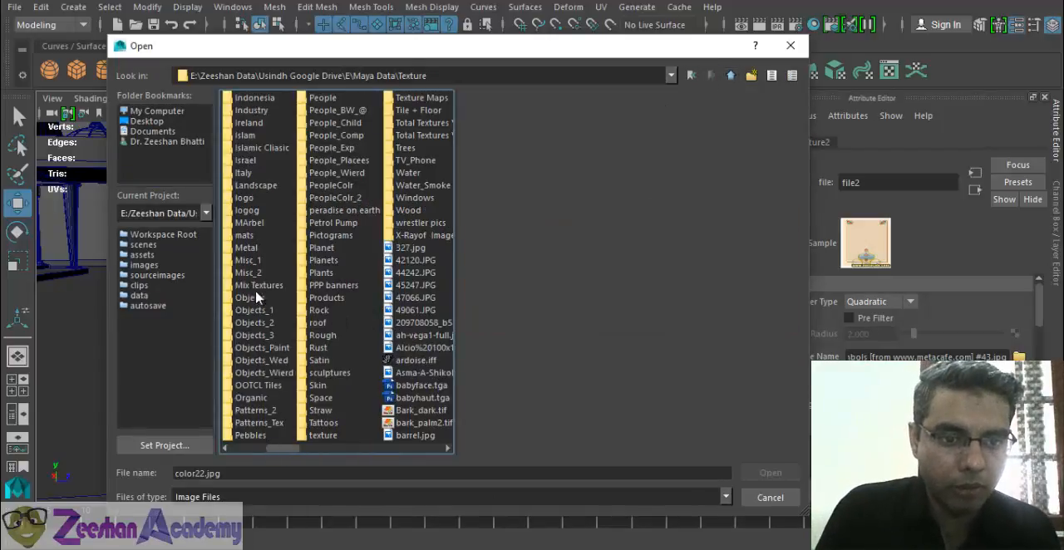
click(248, 224)
key(Return)
click(260, 110)
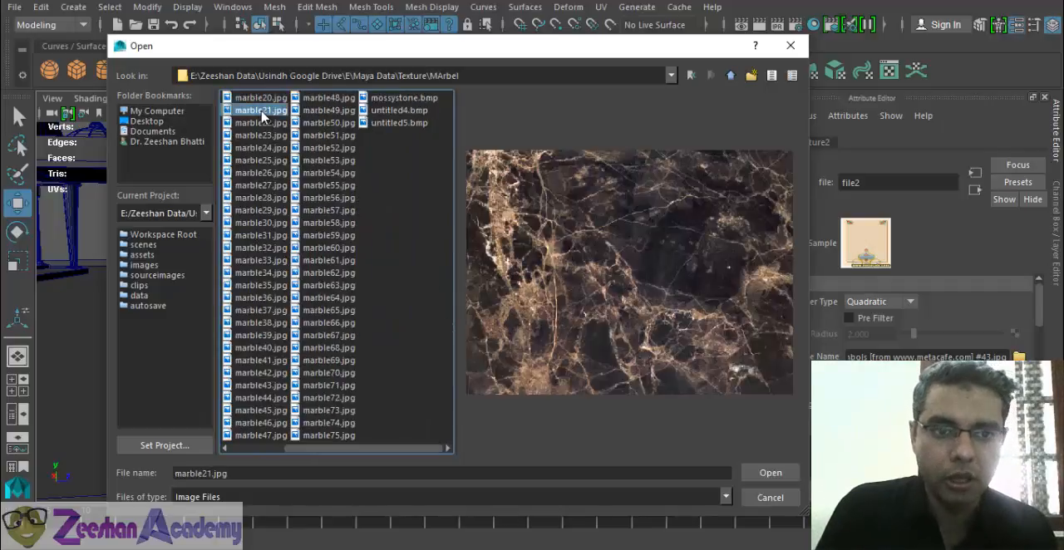
key(Down)
key(Down)
key(Down)
key(Down)
key(Down)
key(Down)
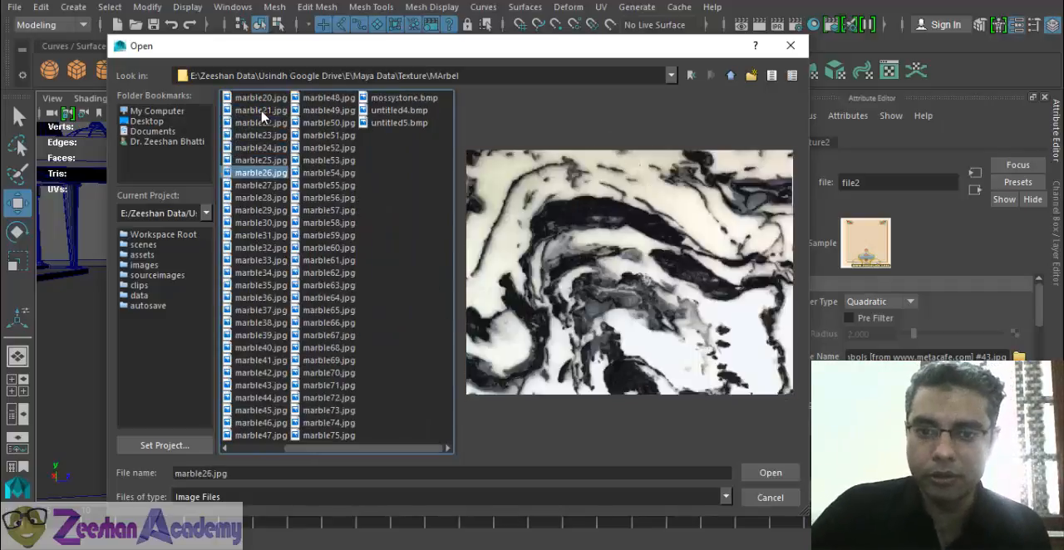
key(Down)
key(Down)
key(Down)
key(Down)
key(Down)
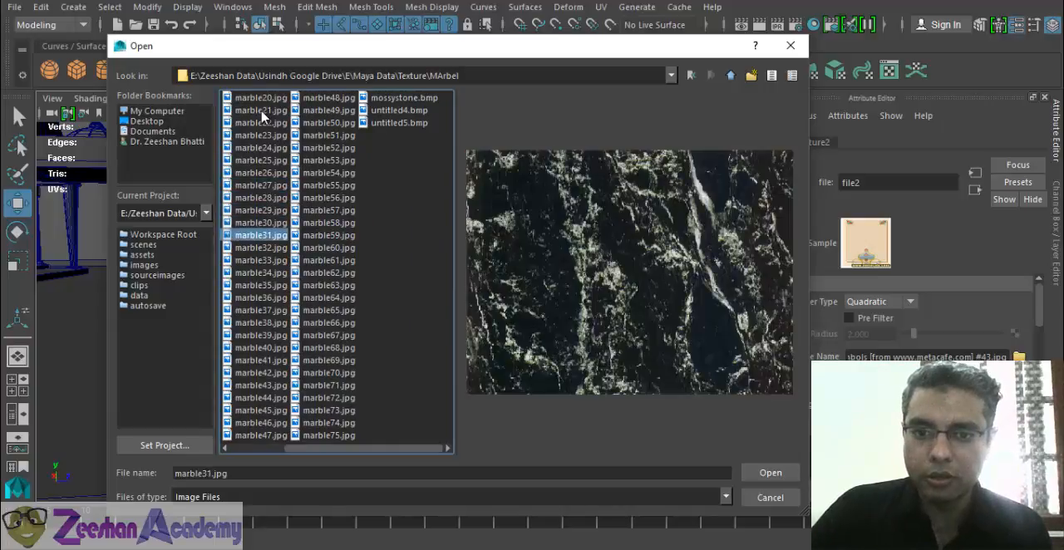
key(Down)
key(Down)
key(Down)
key(Down)
key(Down)
key(Down)
key(Down)
key(Down)
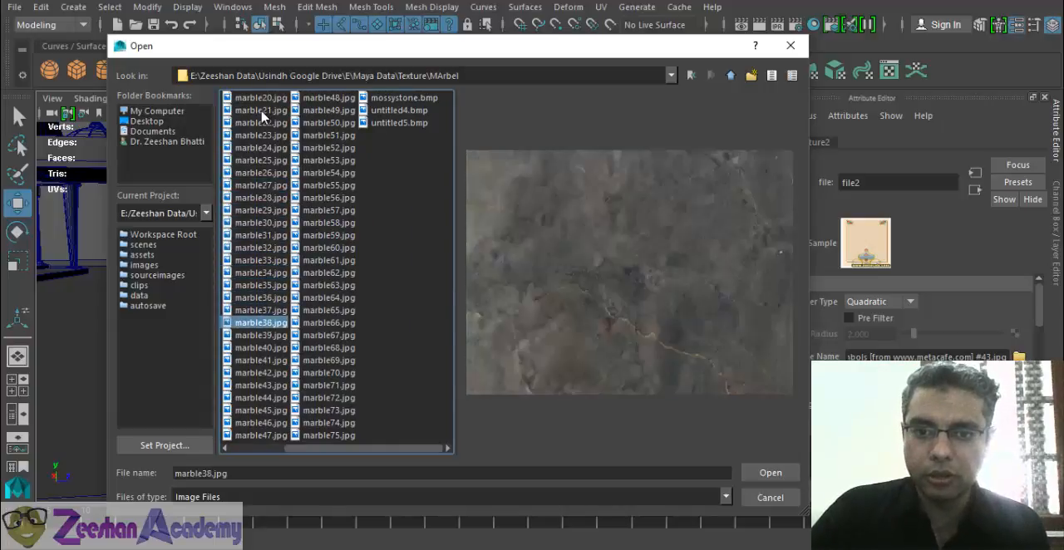
key(Down)
key(Down)
key(Down)
key(Down)
key(Down)
key(Down)
key(Down)
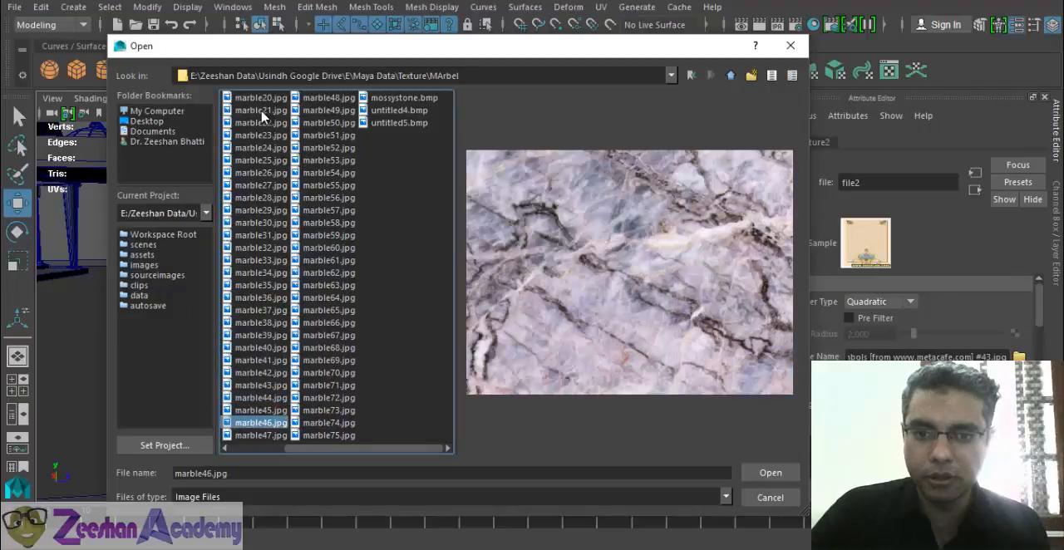
key(Right)
key(Up)
key(Up)
key(Up)
key(Up)
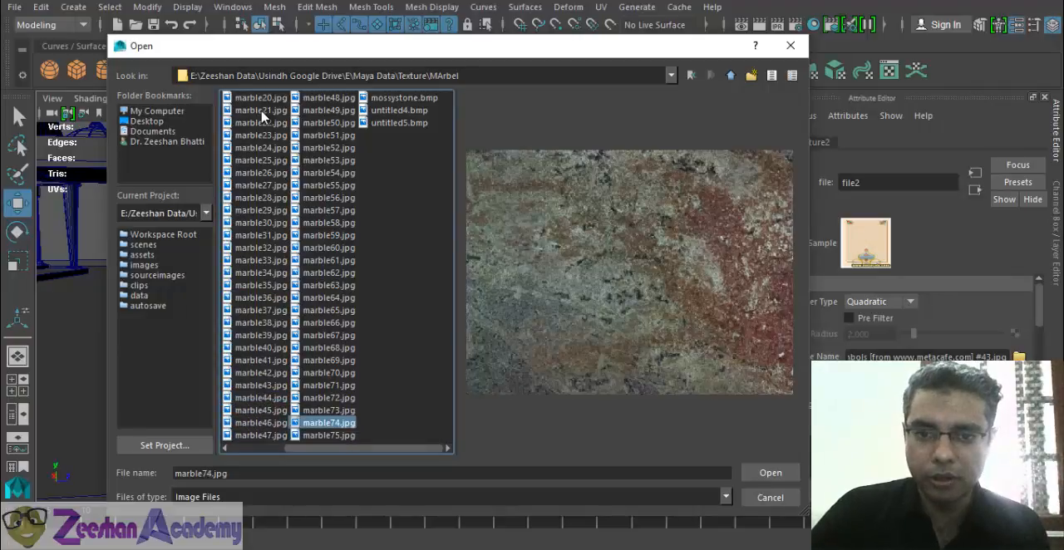
key(Up)
key(Up)
key(Up)
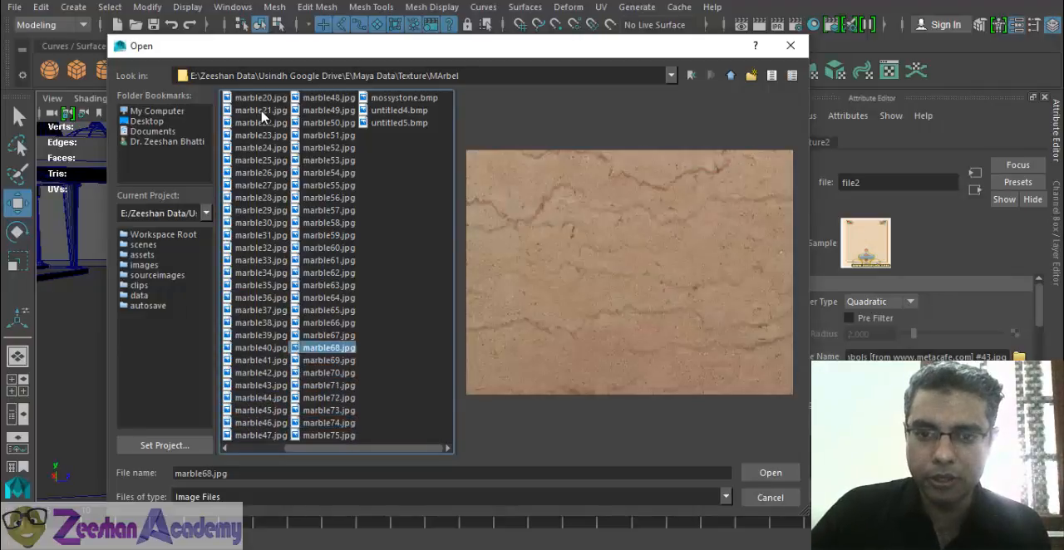
key(Down)
key(Up)
key(Up)
key(Up)
key(Up)
key(Up)
key(Up)
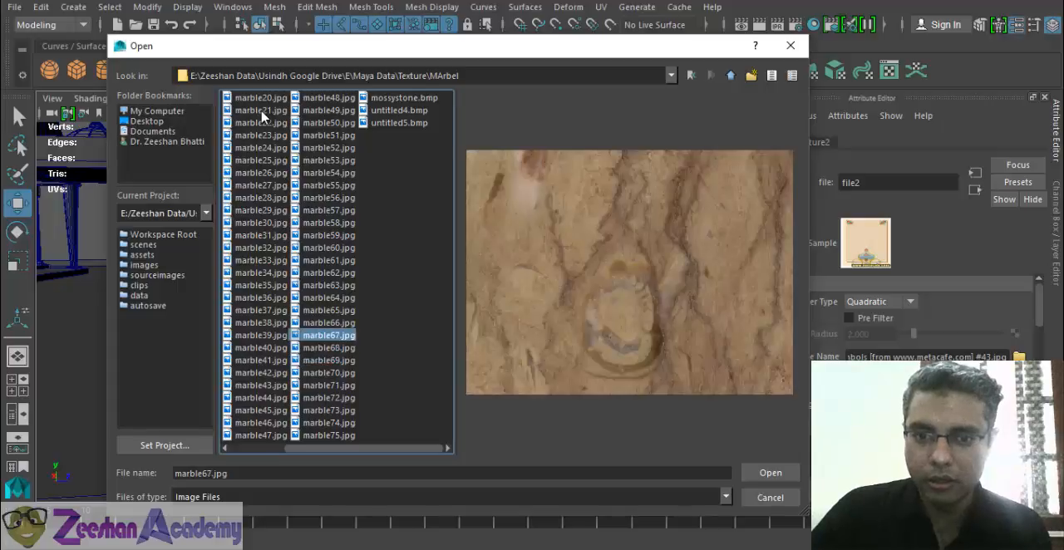
key(Up)
key(Up)
key(Up)
key(Up)
key(Up)
key(Up)
key(Up)
key(Up)
key(Up)
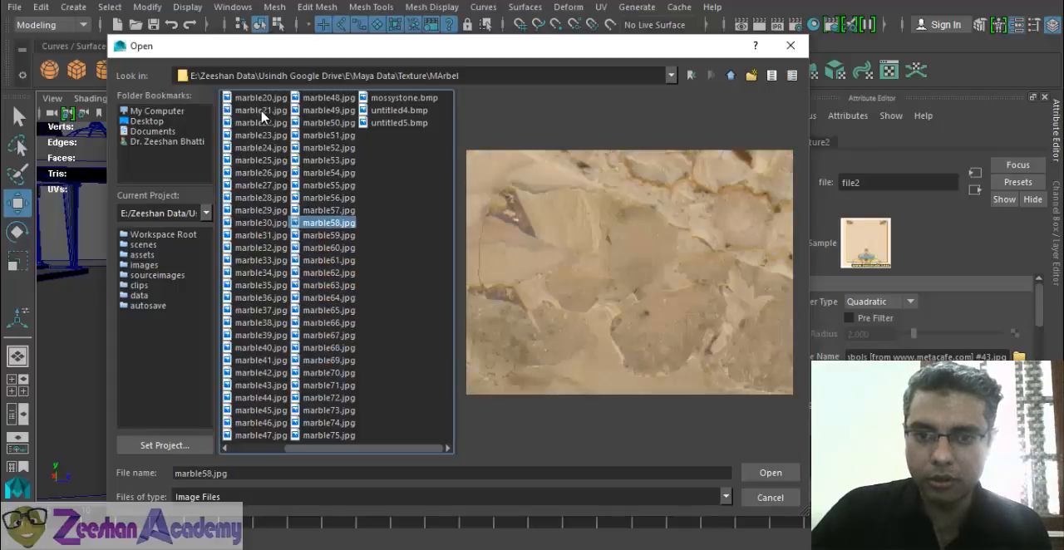
key(Up)
key(Up)
key(Up)
key(Up)
key(Up)
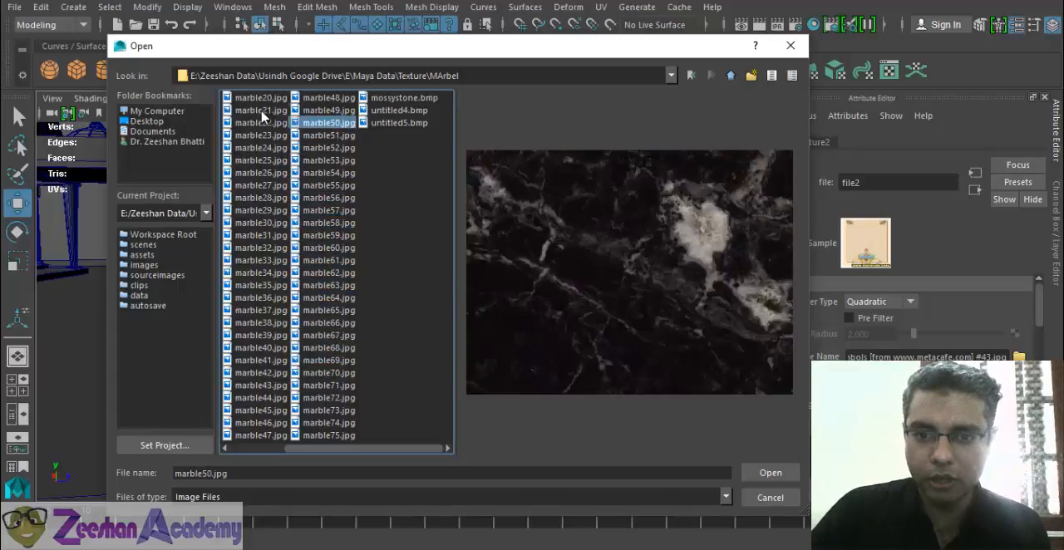
key(Up)
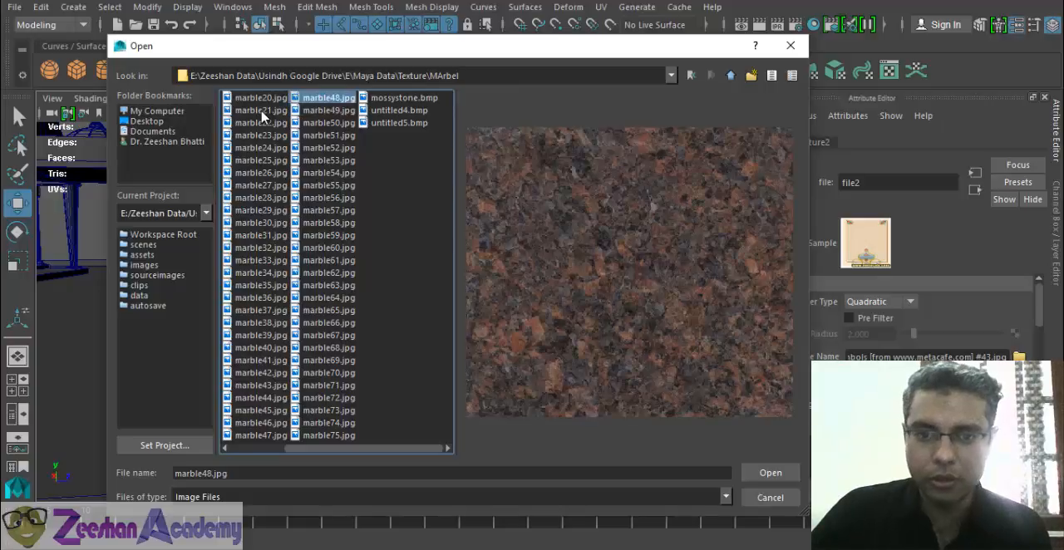
- Replace the arch frame's texture image with untitled4.bmp from the MArbel folder
key(Right)
key(Down)
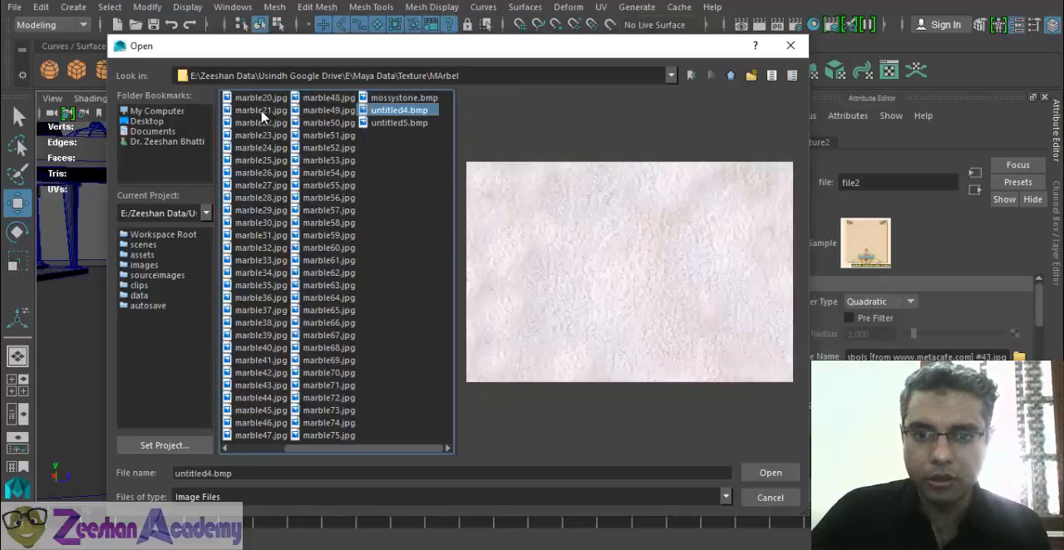
key(Down)
key(Up)
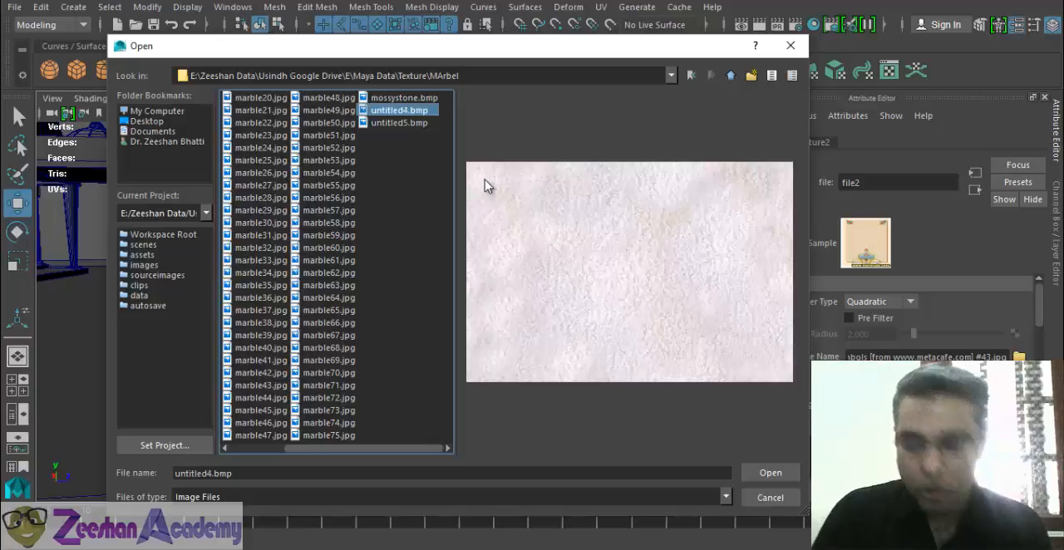
click(766, 474)
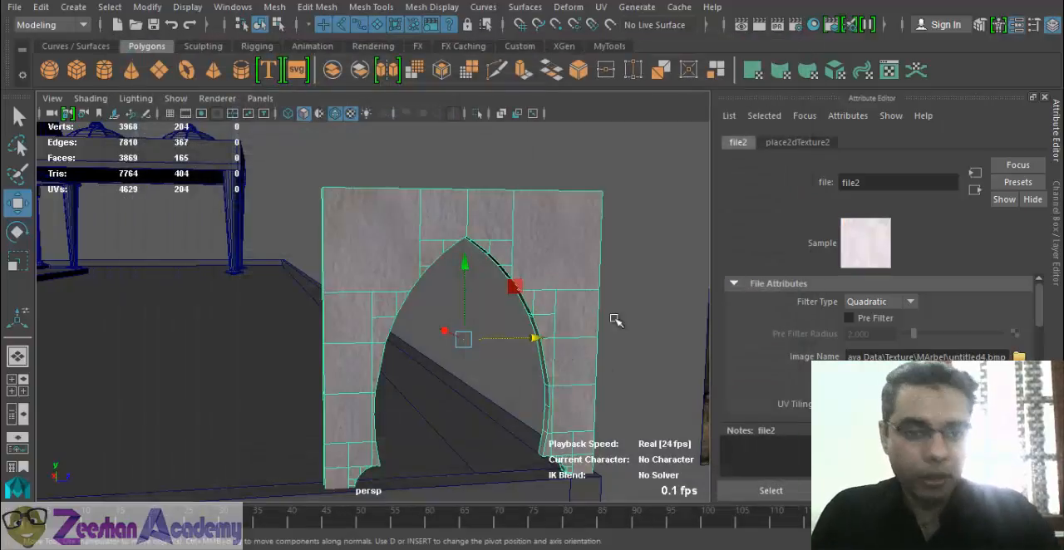
- Clear the selection to check the marble on the arch frame, and reselect the frame
scroll(615, 319, down, 3)
alt+drag(540, 310, 534, 291)
click(571, 229)
mouse_move(435, 295)
alt+mouse_down()
mouse_move(159, 308)
mouse_move(356, 327)
mouse_move(475, 305)
mouse_move(373, 304)
mouse_move(527, 313)
mouse_move(425, 289)
alt+mouse_up()
click(424, 289)
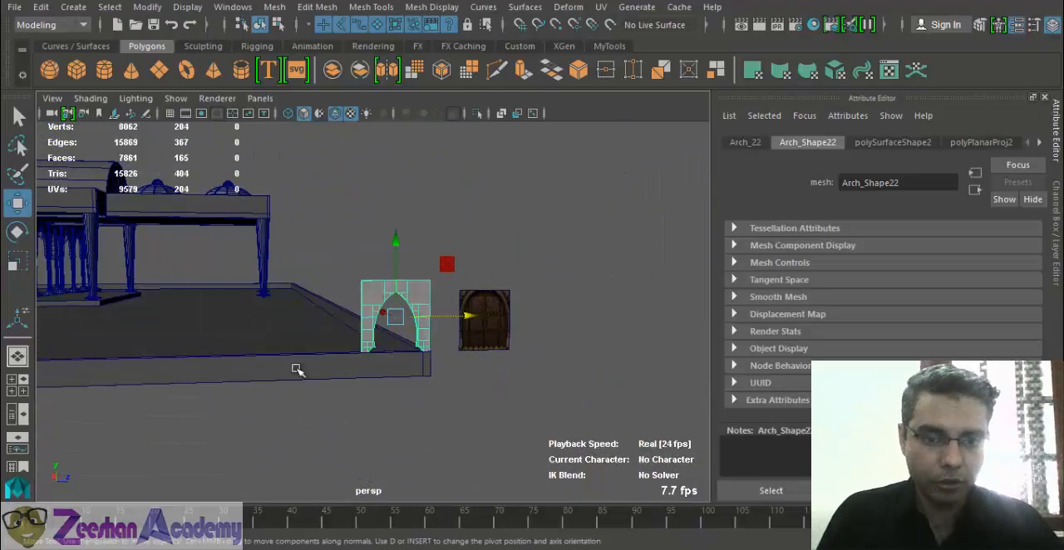
- Try scaling the arch frame narrower and undo the changes
key(f)
key(r)
drag(494, 334, 406, 334)
key(w)
key(r)
key(w)
drag(413, 274, 432, 301)
key(ctrl+z)
key(ctrl+z)
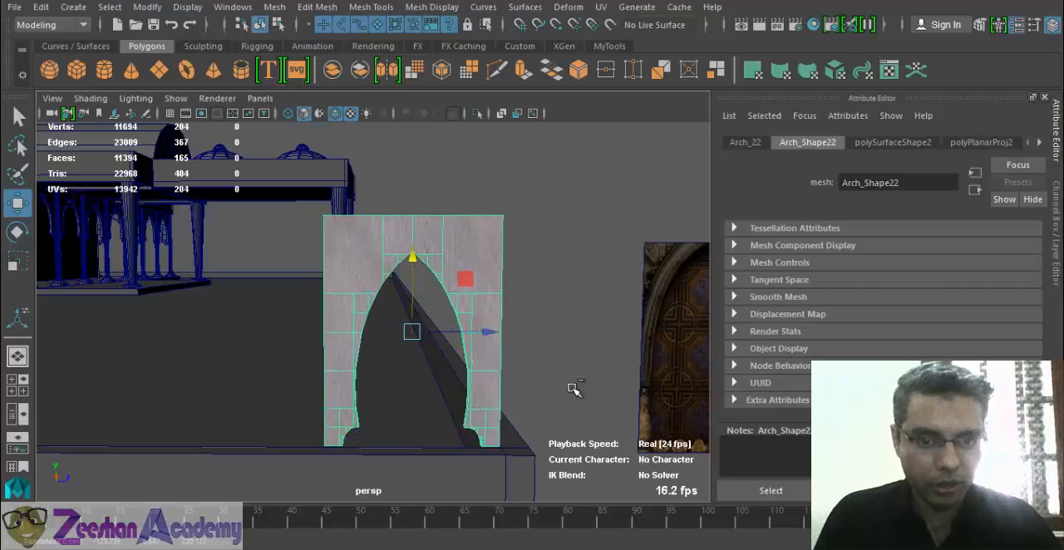
key(ctrl+z)
- Replace the Attribute Editor with the Channel Box and show the Outliner beside the perspective view
alt+drag(478, 336, 473, 340)
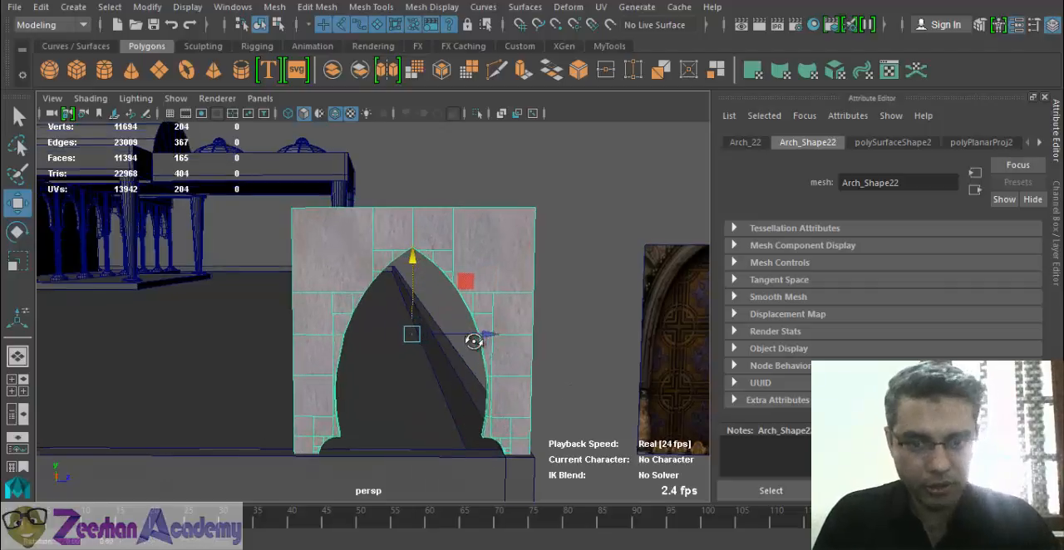
alt+right_drag(473, 340, 249, 340)
alt+middle_drag(249, 340, 304, 347)
click(1057, 135)
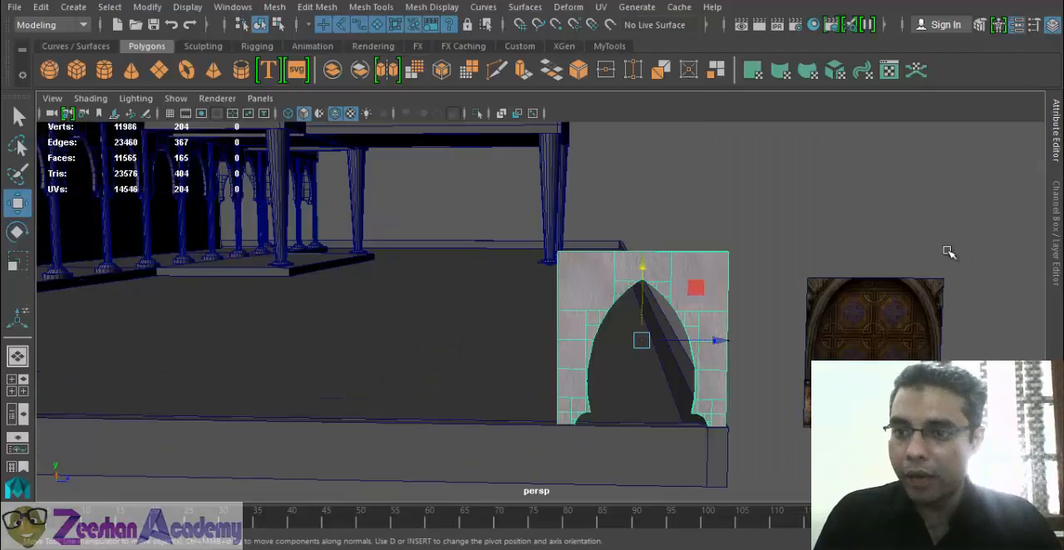
click(1058, 200)
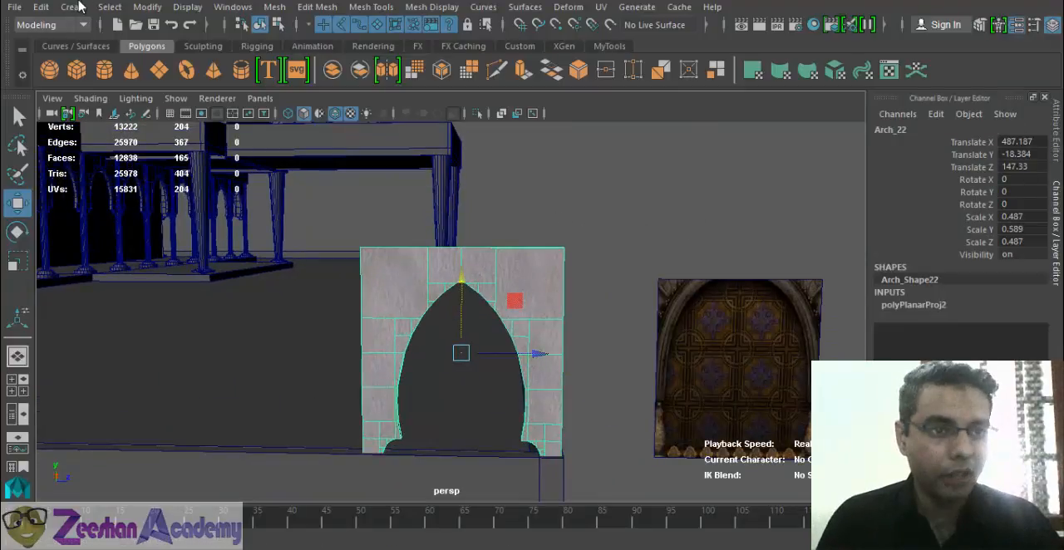
alt+right_drag(536, 271, 335, 325)
alt+drag(335, 325, 510, 305)
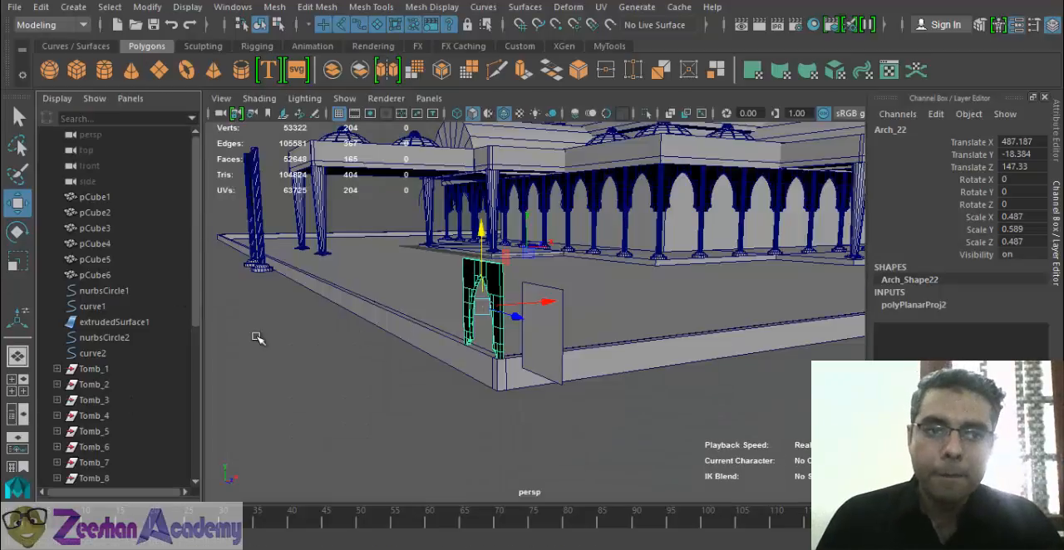
- Reveal the selected arch frame Arch_22 inside the MosqueArches group in the Outliner
alt+drag(581, 385, 208, 440)
scroll(145, 362, down, 6)
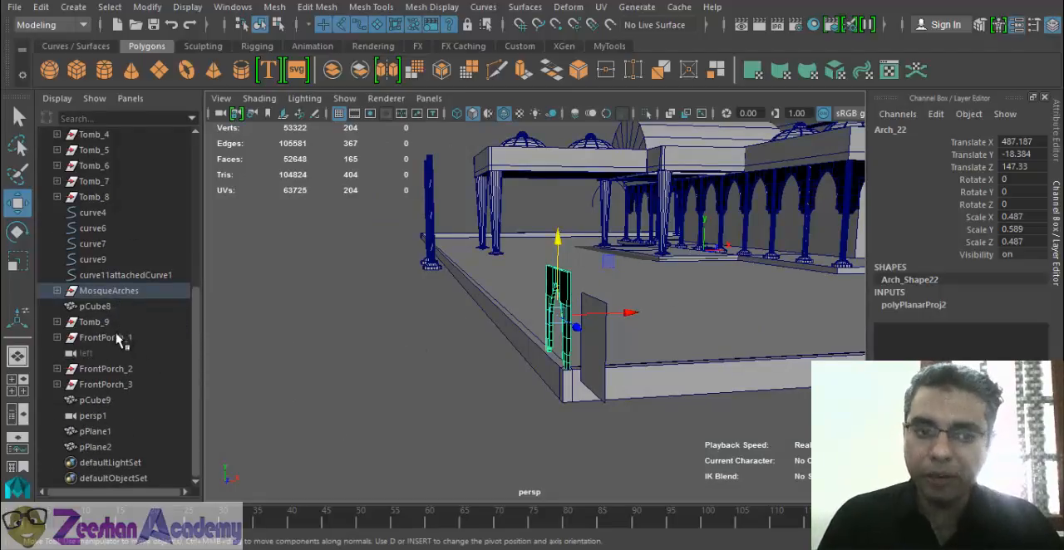
key(f)
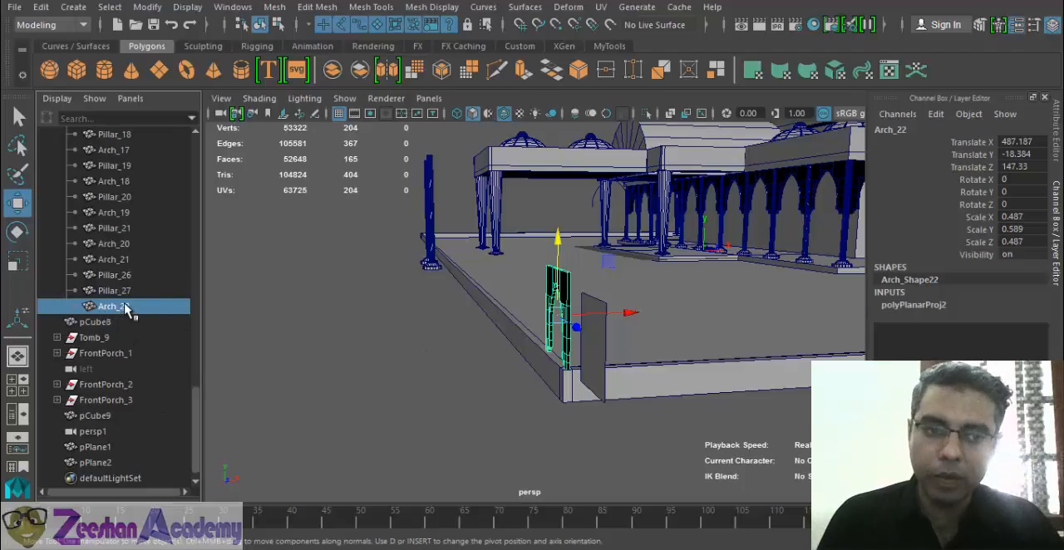
- Examine the arch frame and its separate centre plane from several angles, and their place in the whole mosque
alt+drag(606, 330, 462, 382)
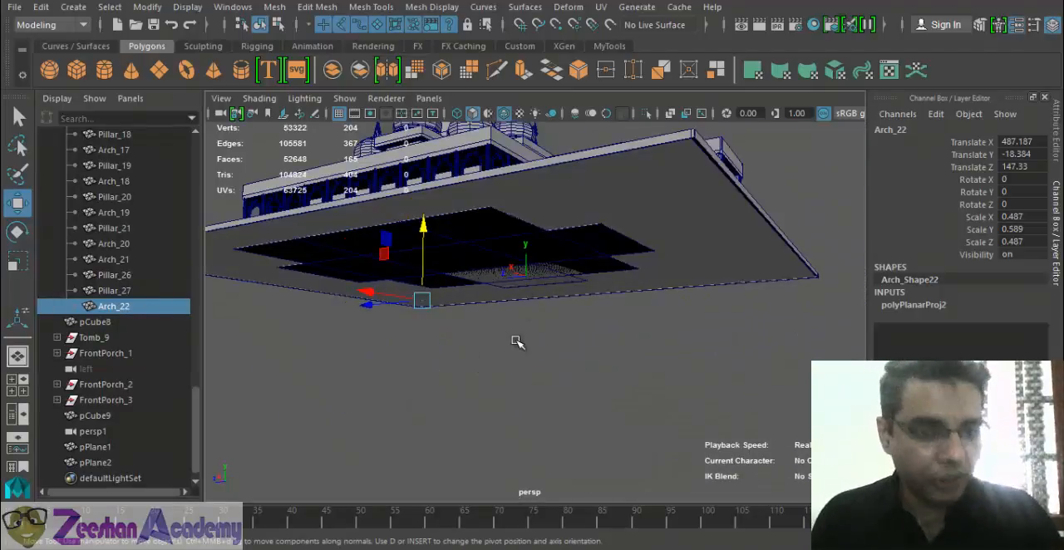
key(f)
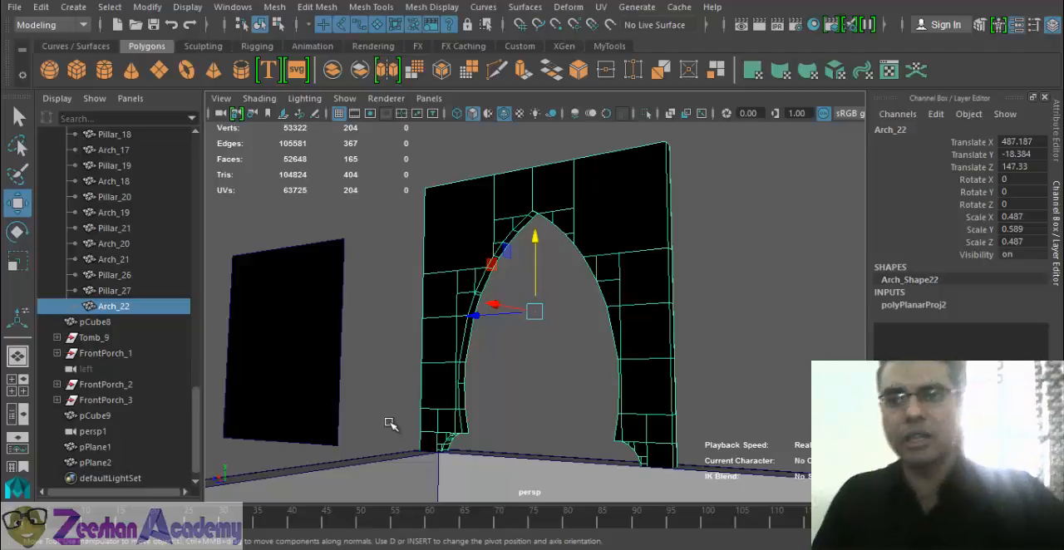
scroll(765, 365, down, 8)
alt+drag(764, 365, 430, 394)
scroll(432, 394, down, 2)
alt+drag(582, 355, 538, 357)
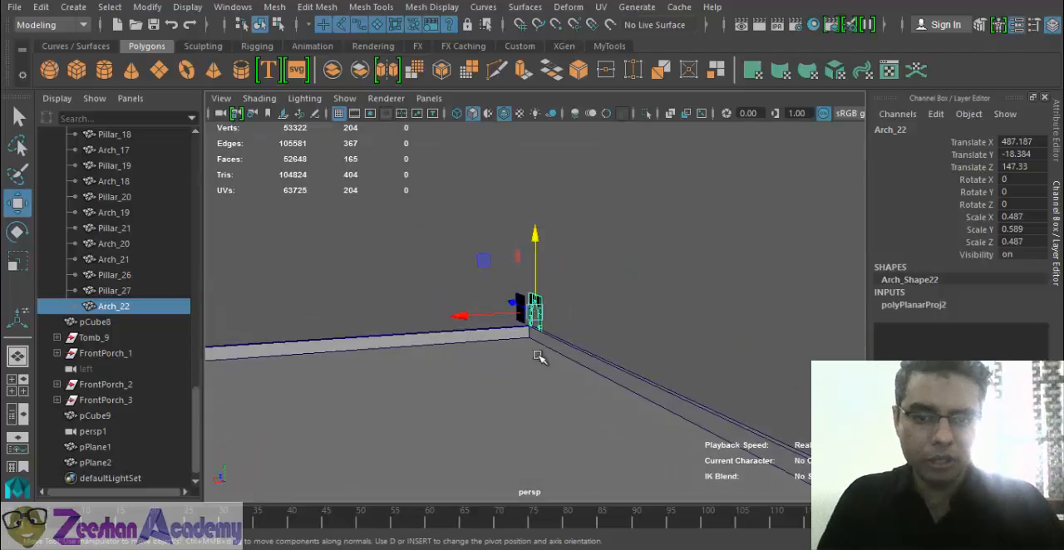
key(f)
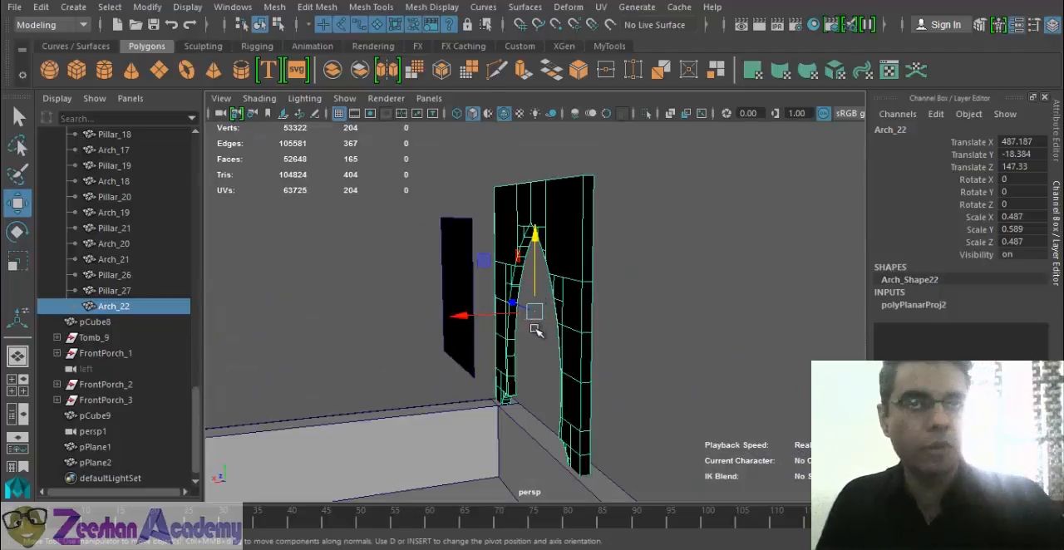
key(a)
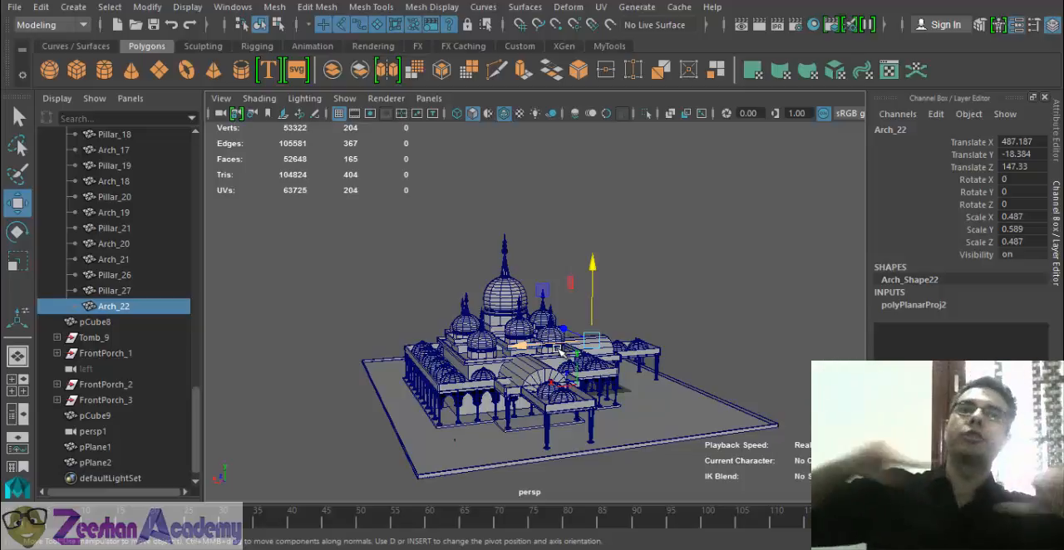
key(f)
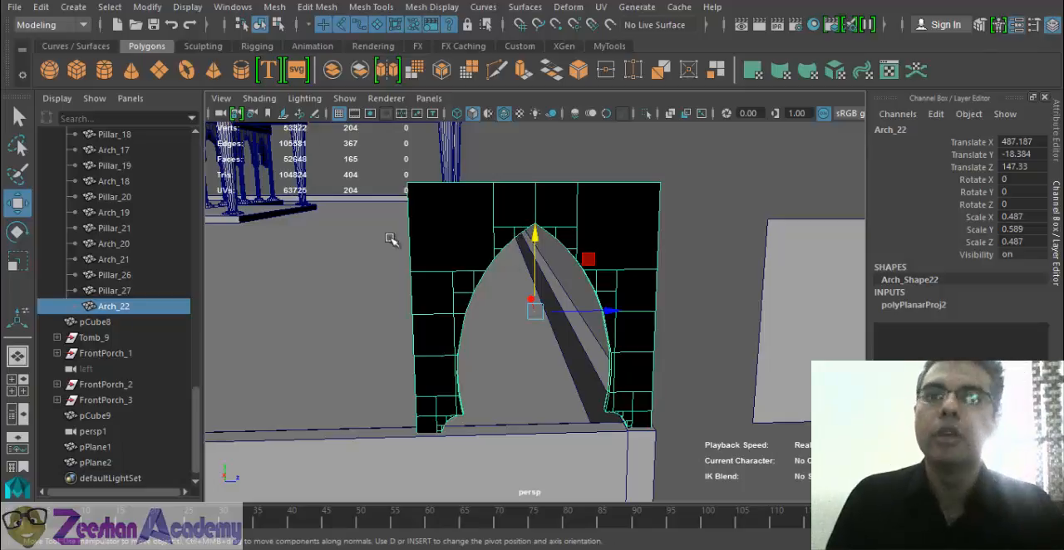
- Rename the arch frame Arch_22 as OutsideGrillArch_1 in the Outliner
click(143, 291)
click(137, 307)
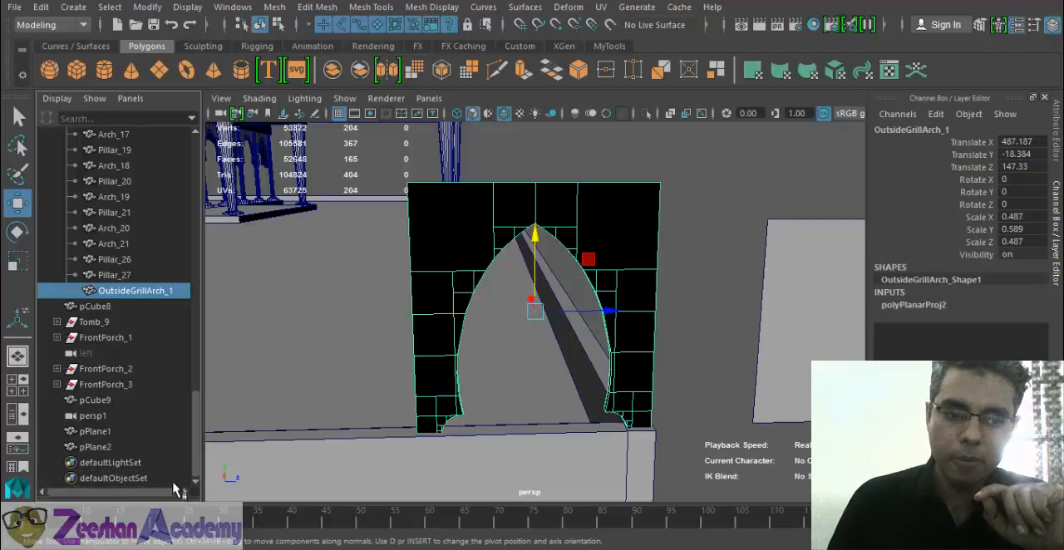
- Try moving OutsideGrillArch_1 out of the MosqueArches group to the end of the Outliner's object list and undo the move
middle_drag(123, 291, 98, 480)
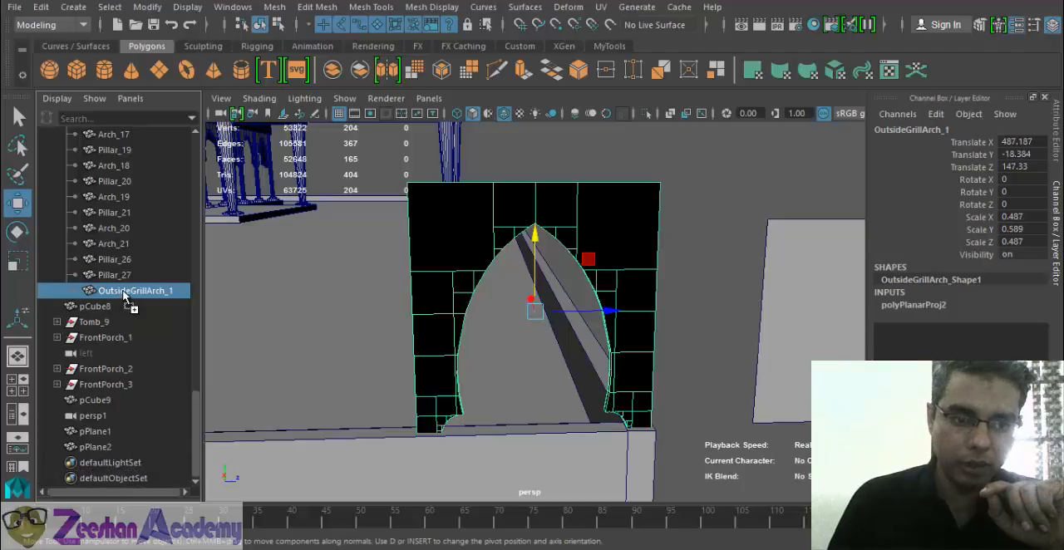
middle_drag(123, 295, 89, 452)
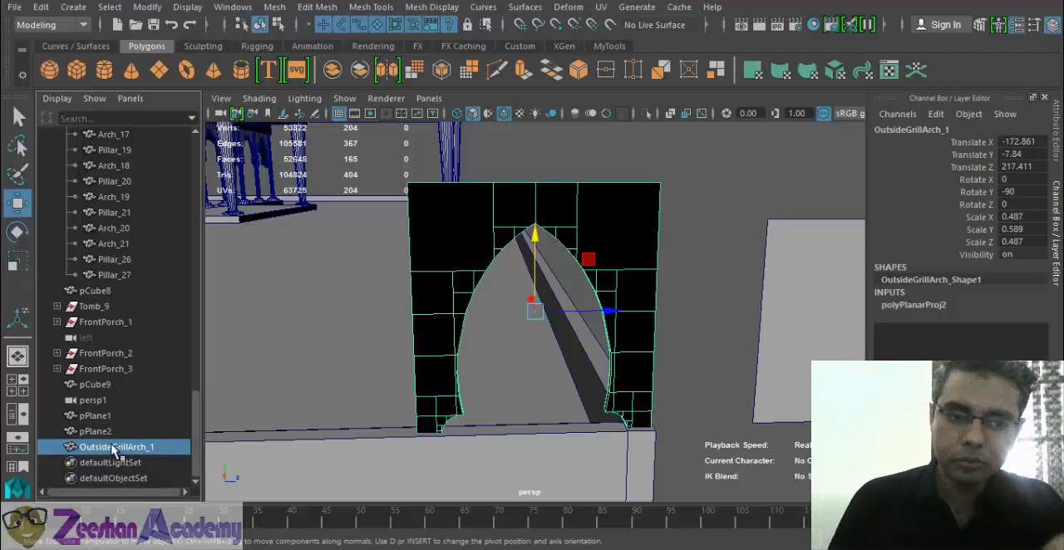
key(ctrl+z)
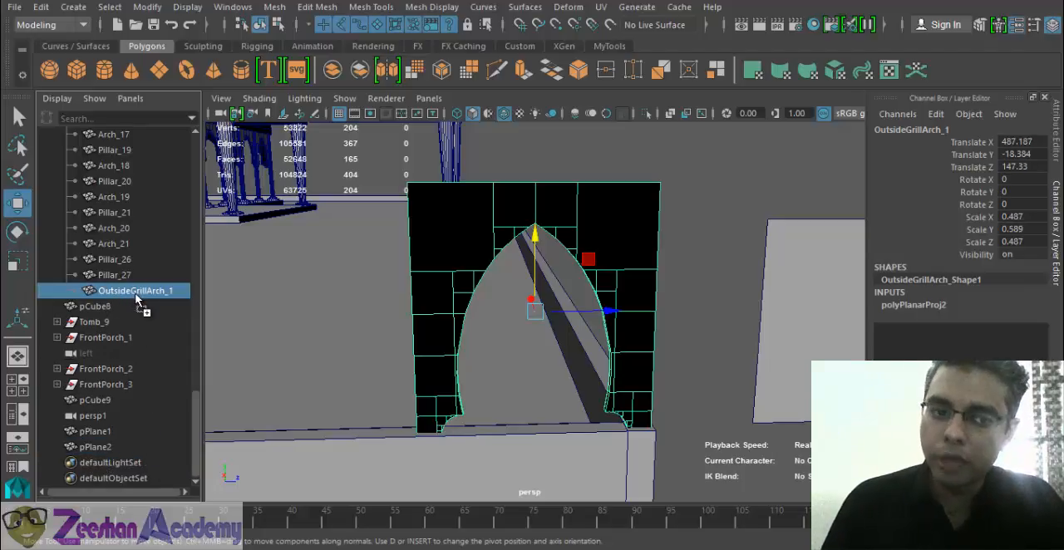
- Move OutsideGrillArch_1 out of the MosqueArches group to the top level of the Outliner, between pPlane1 and pPlane2
middle_drag(137, 299, 133, 438)
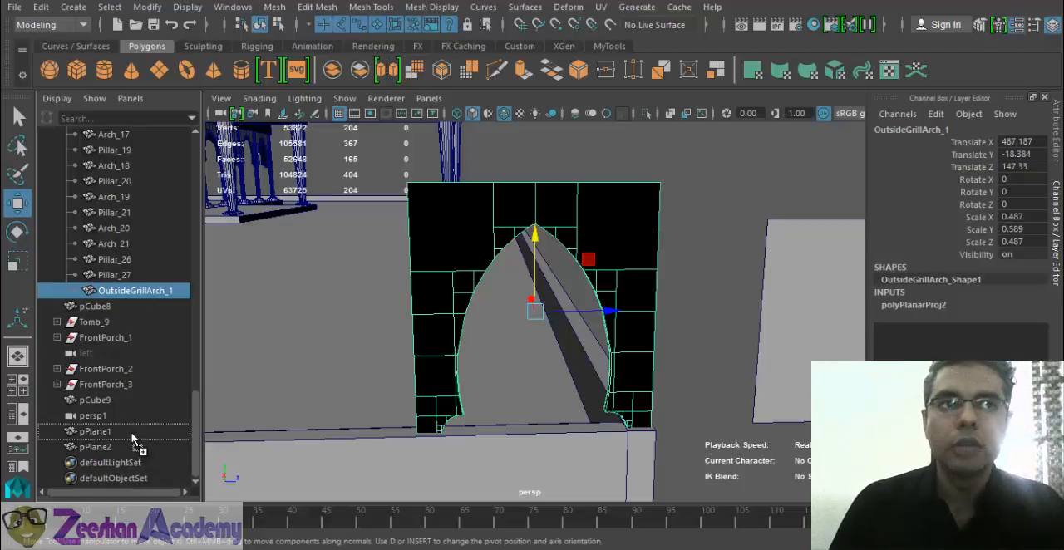
middle_drag(133, 438, 109, 428)
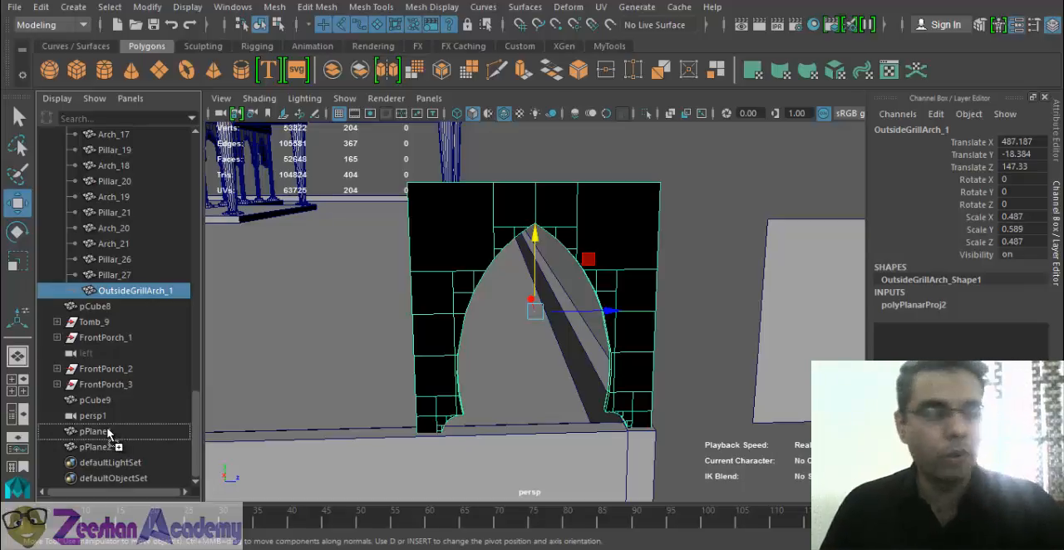
middle_drag(108, 436, 107, 449)
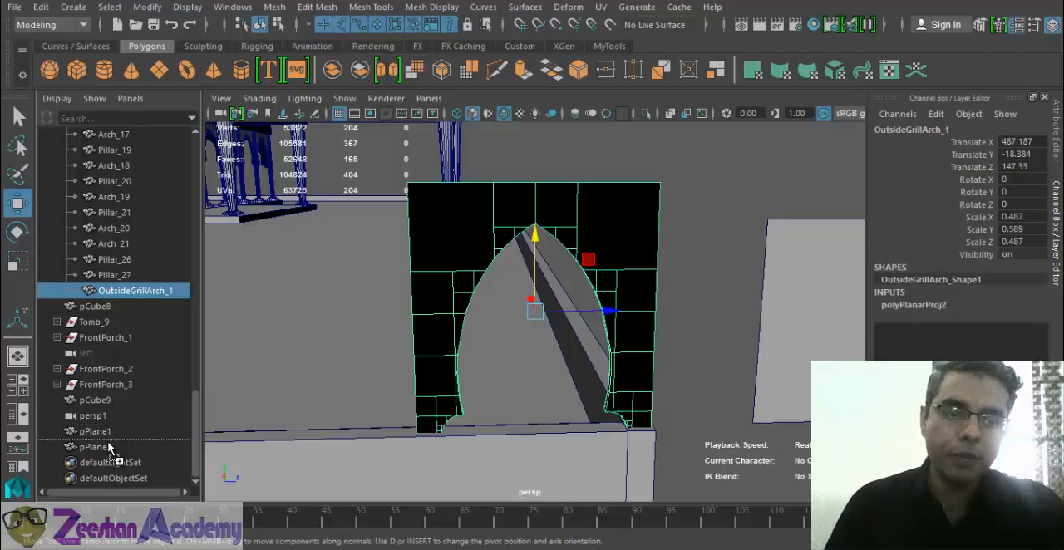
middle_drag(109, 448, 111, 449)
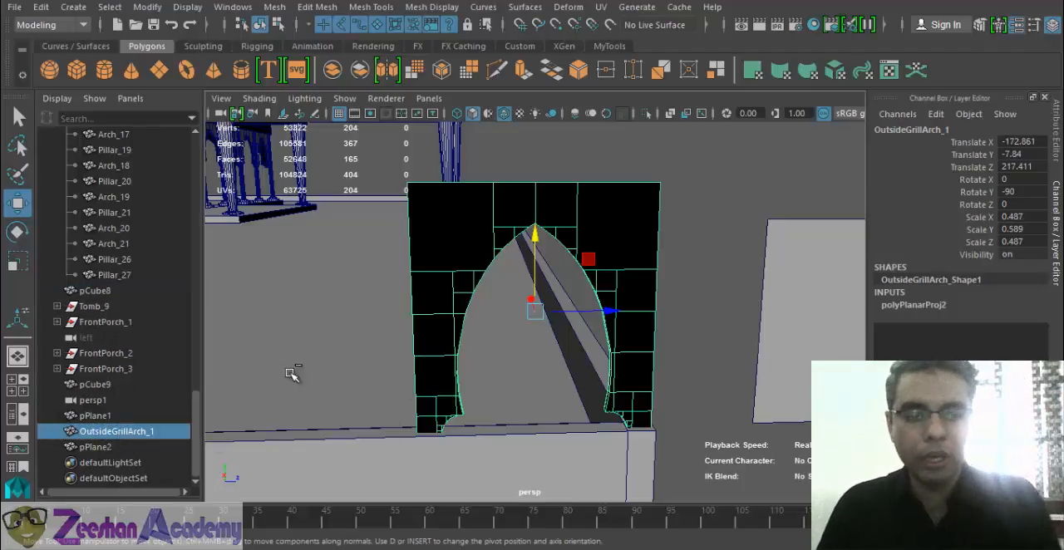
- Put the arch frame in a new group named OutsideGrill_Group, expand the group and select OutsideGrillArch_1 inside it
key(ctrl+g)
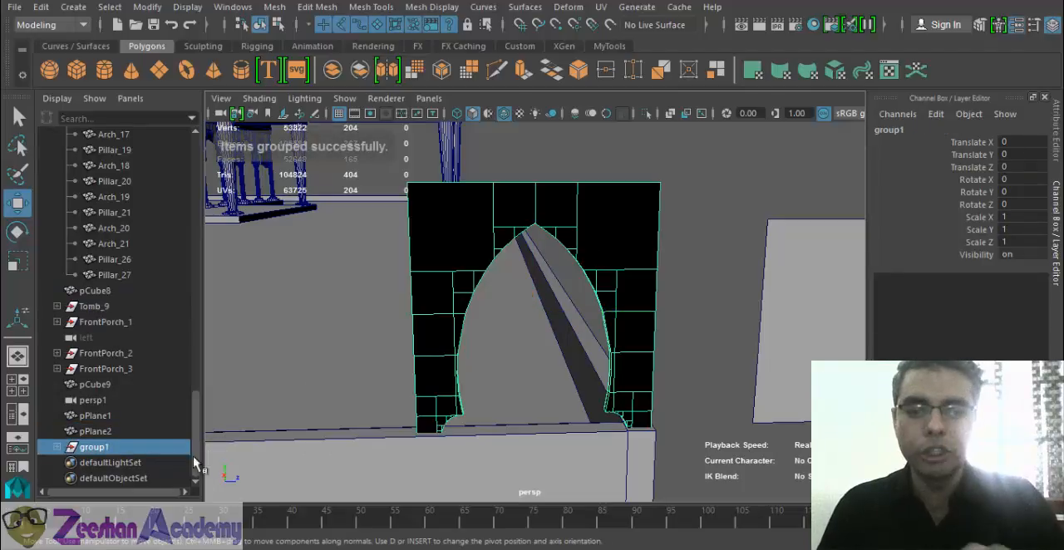
double_click(132, 450)
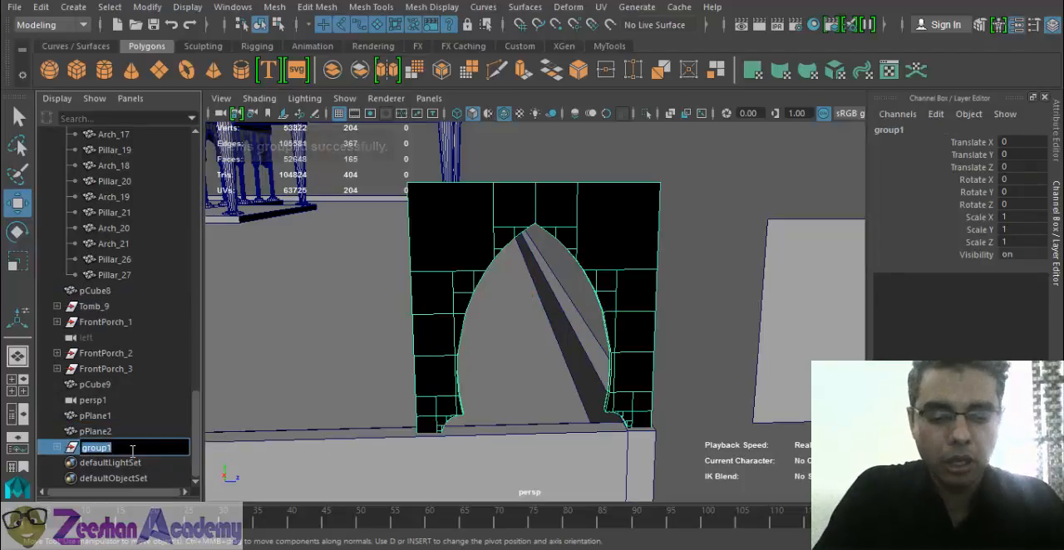
text(OutsideGrill)
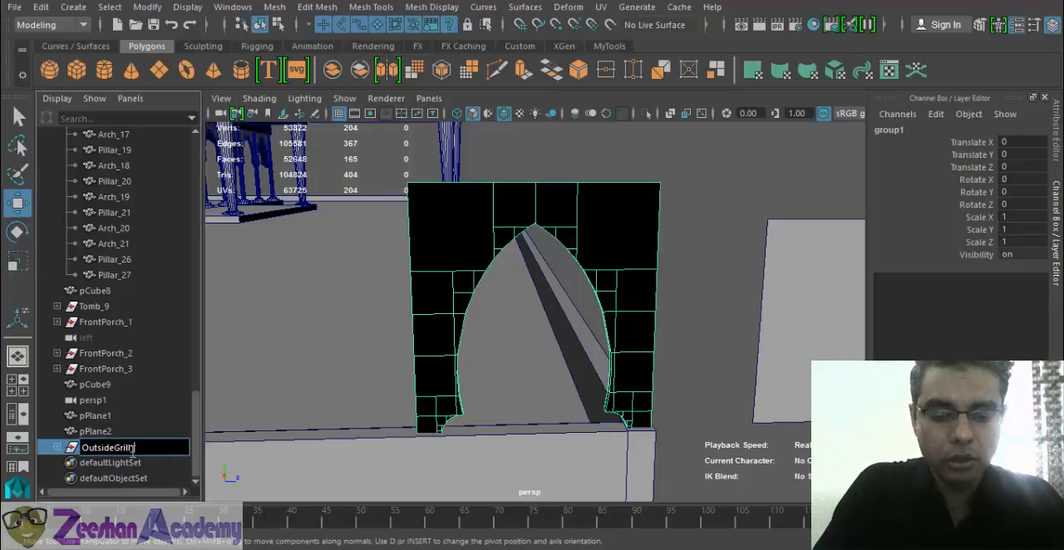
text(_Group)
key(Return)
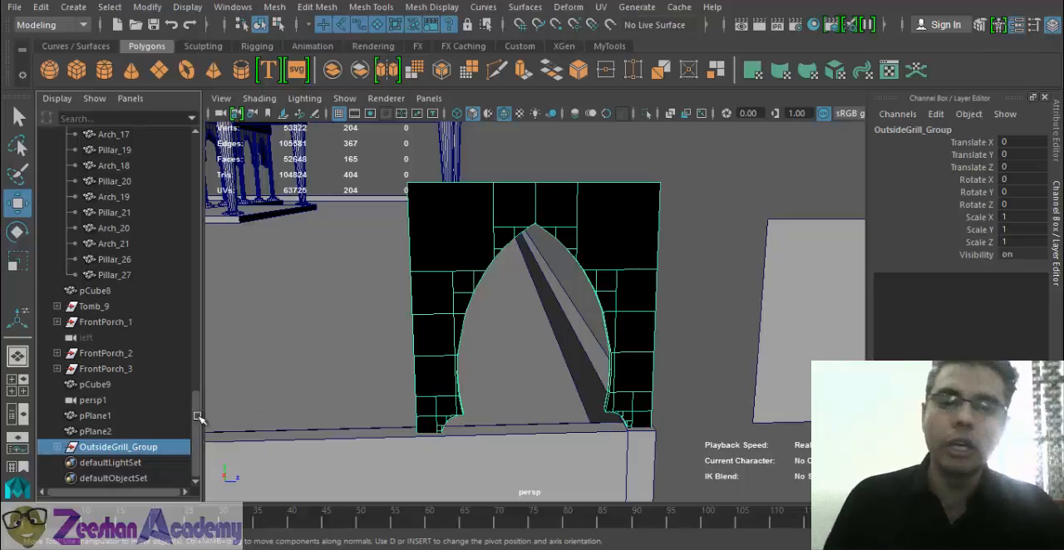
click(57, 449)
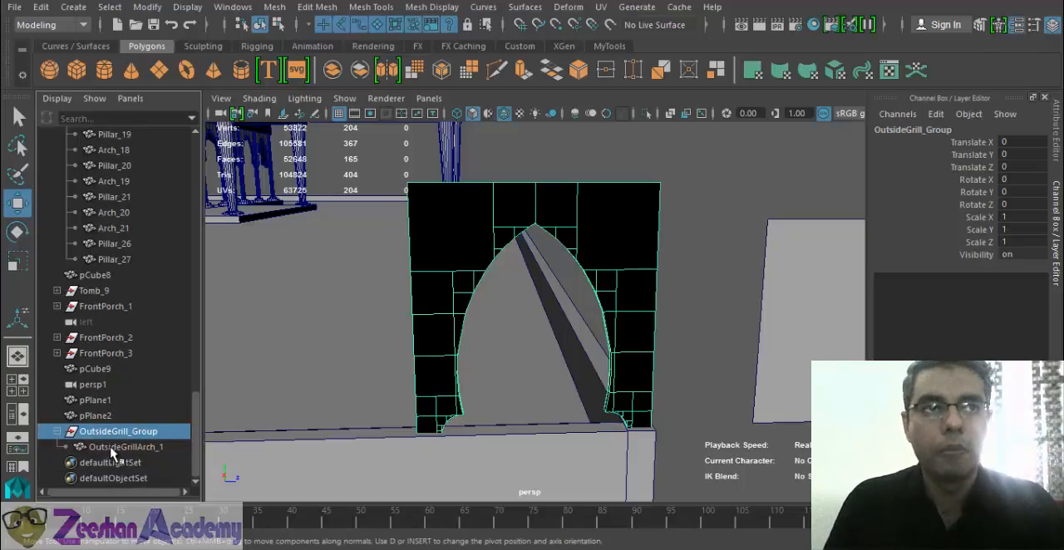
click(116, 449)
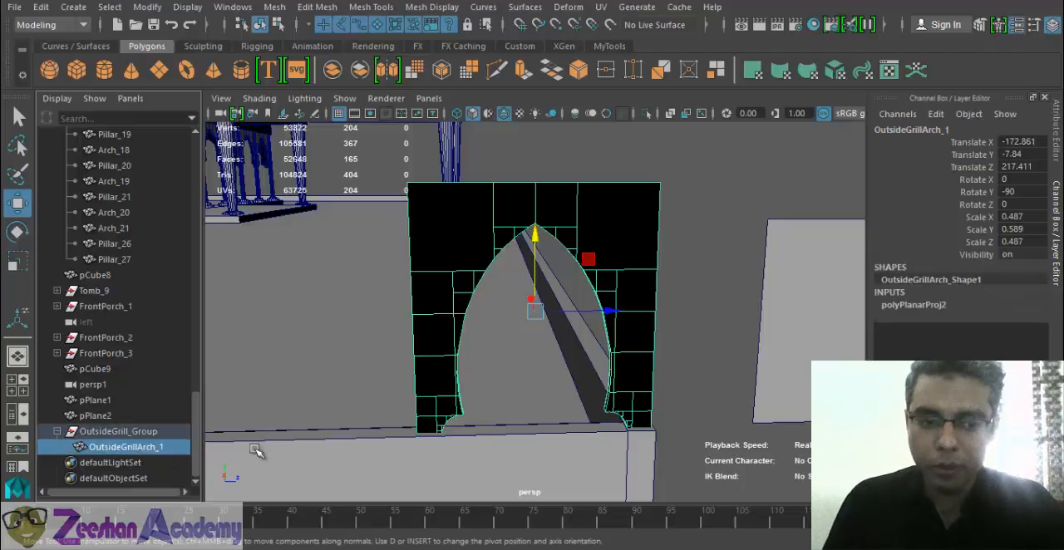
- Freeze the transformations of OutsideGrillArch_1 as a trial
click(147, 6)
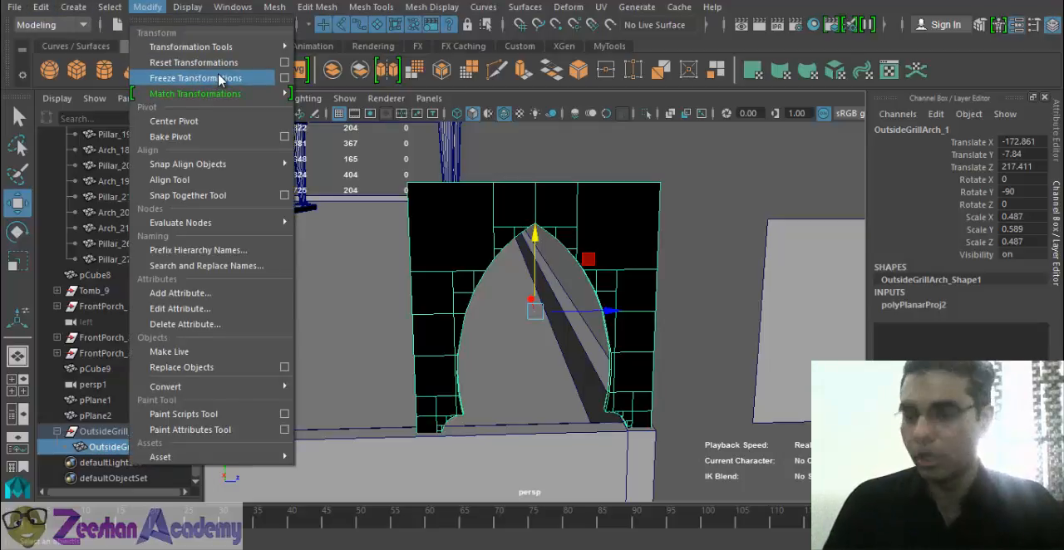
click(617, 291)
alt+drag(497, 247, 482, 242)
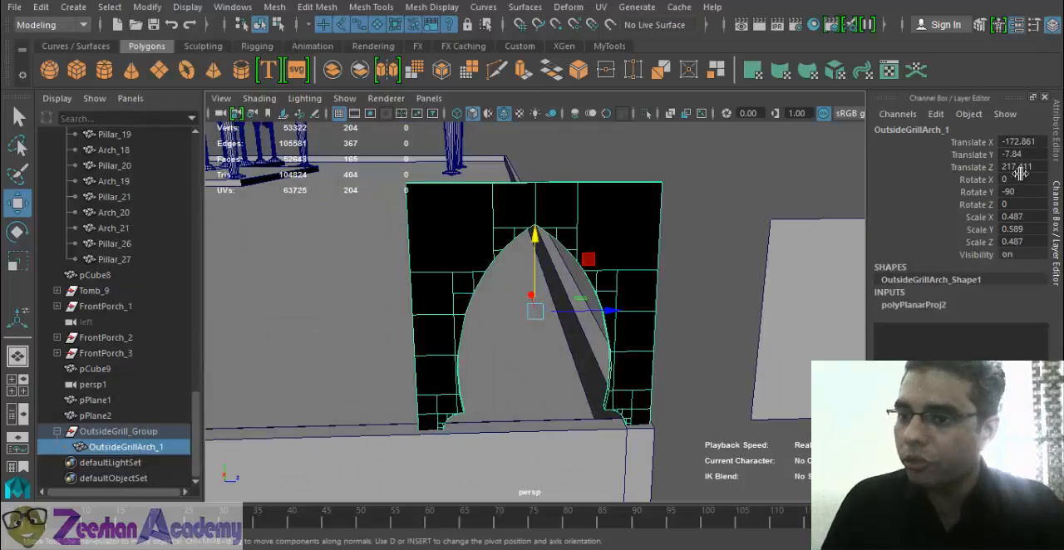
click(148, 6)
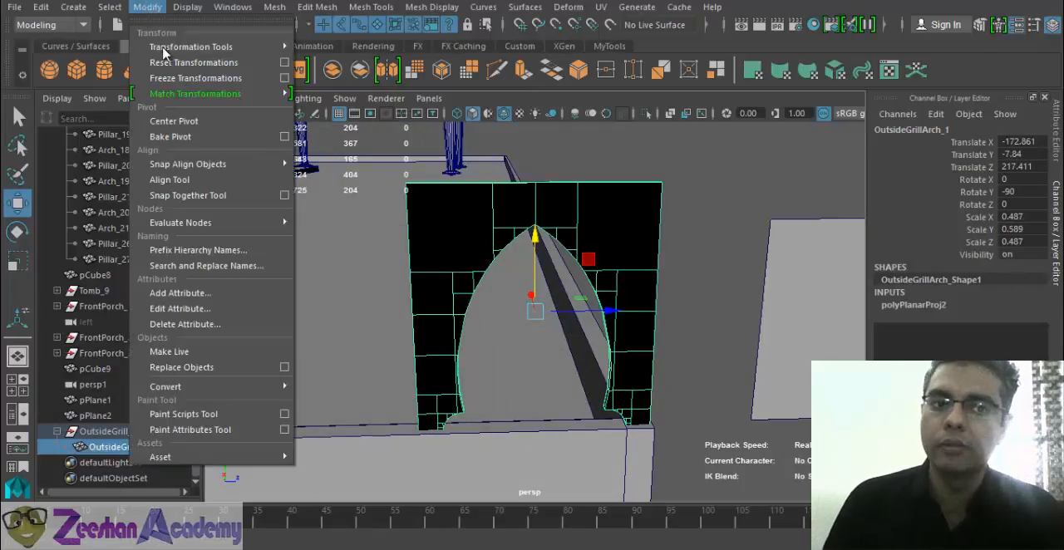
click(202, 78)
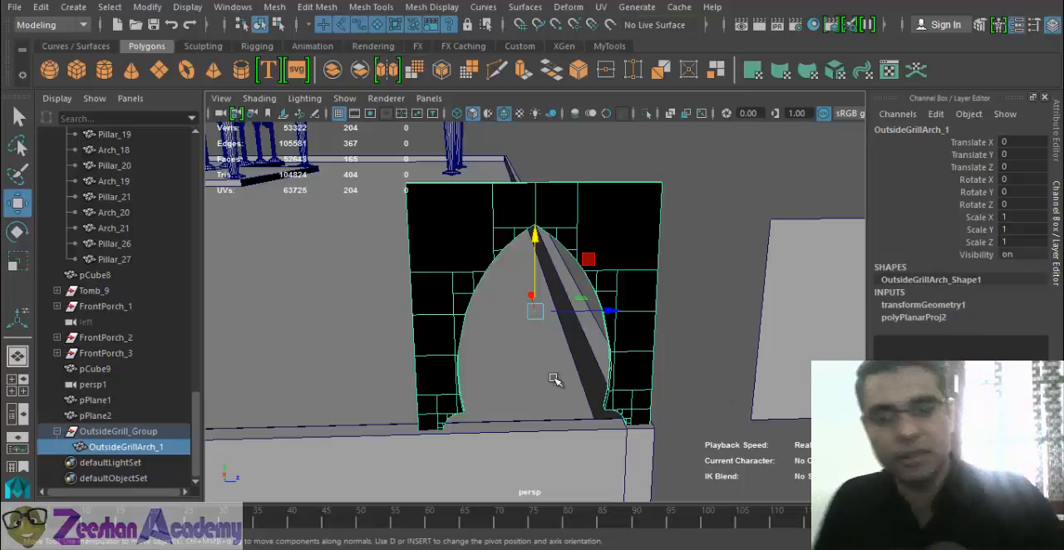
- Check the frozen arch frame in the perspective view and undo the freeze
alt+middle_drag(503, 295, 541, 304)
alt+right_drag(541, 305, 494, 325)
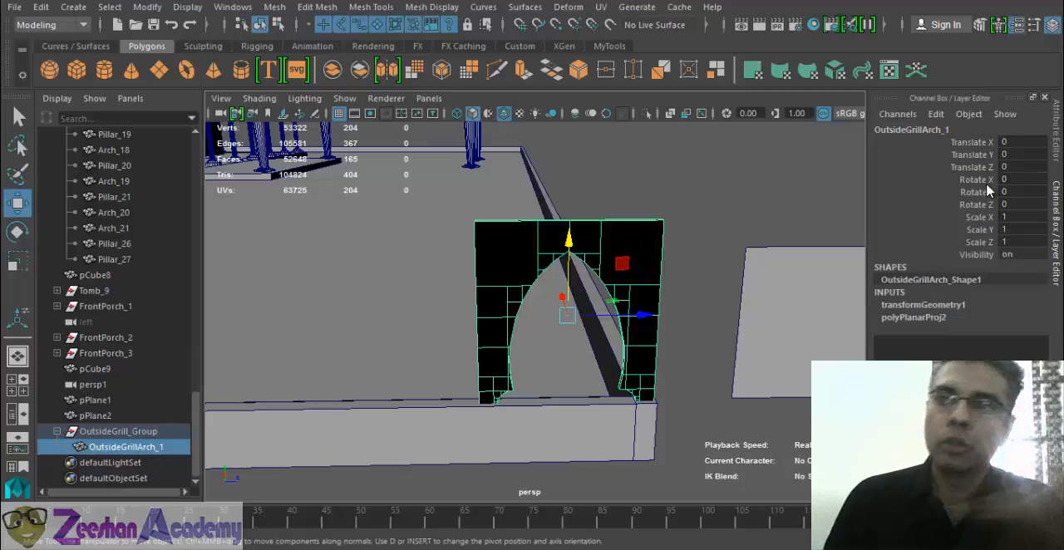
click(147, 6)
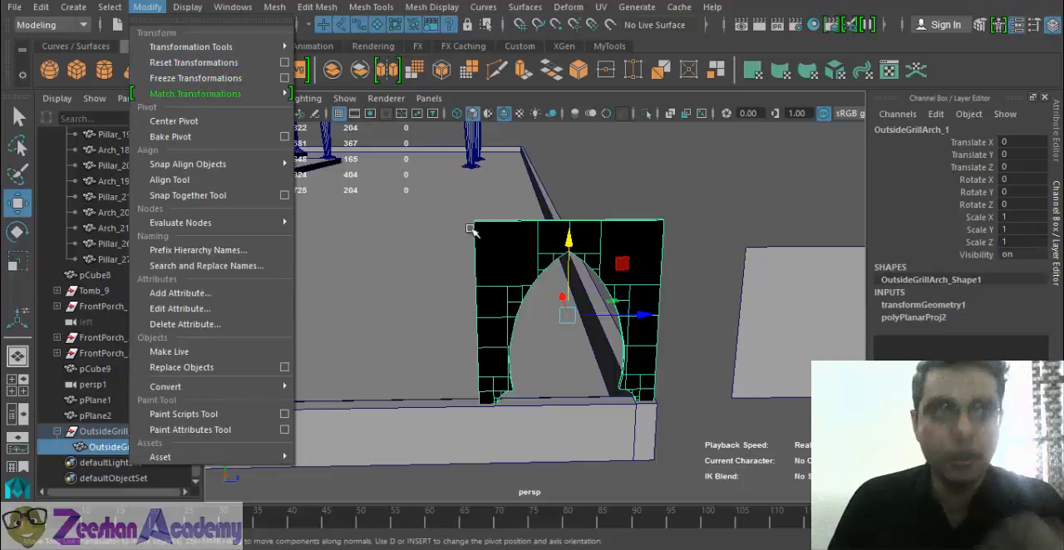
click(503, 235)
alt+middle_drag(503, 235, 475, 240)
key(ctrl+z)
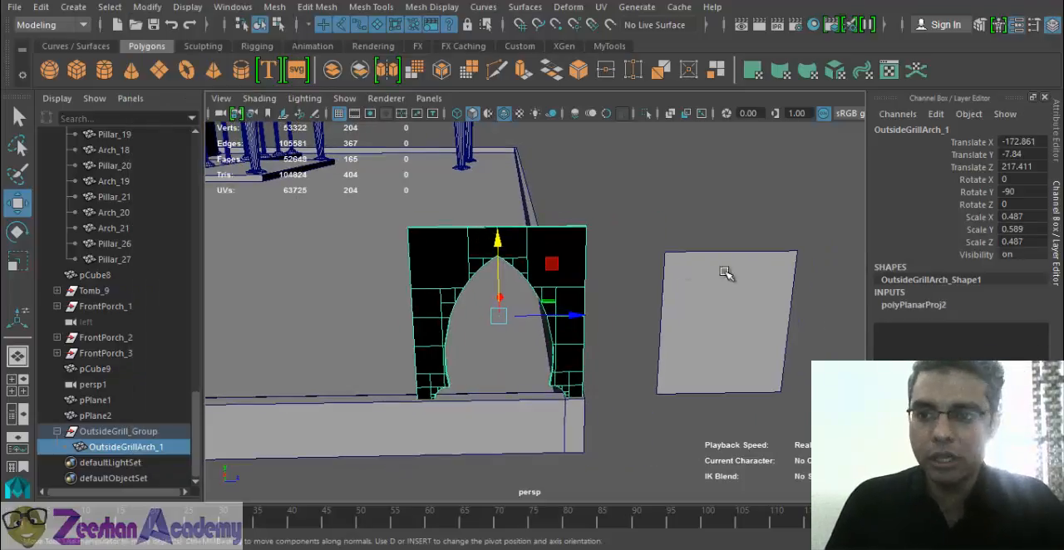
- Try resetting the transformations of OutsideGrillArch_1 and undo the reset
alt+drag(726, 275, 582, 274)
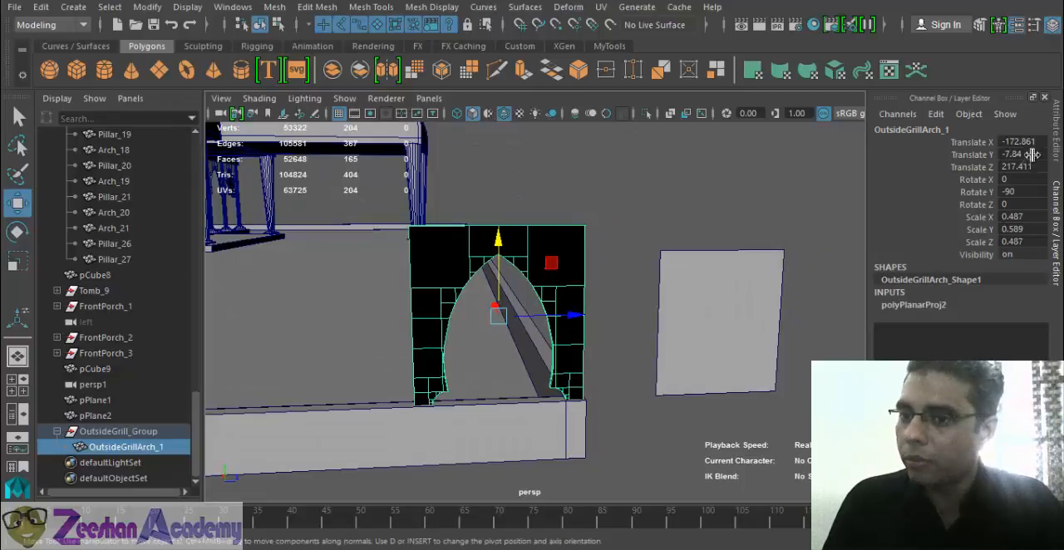
click(147, 7)
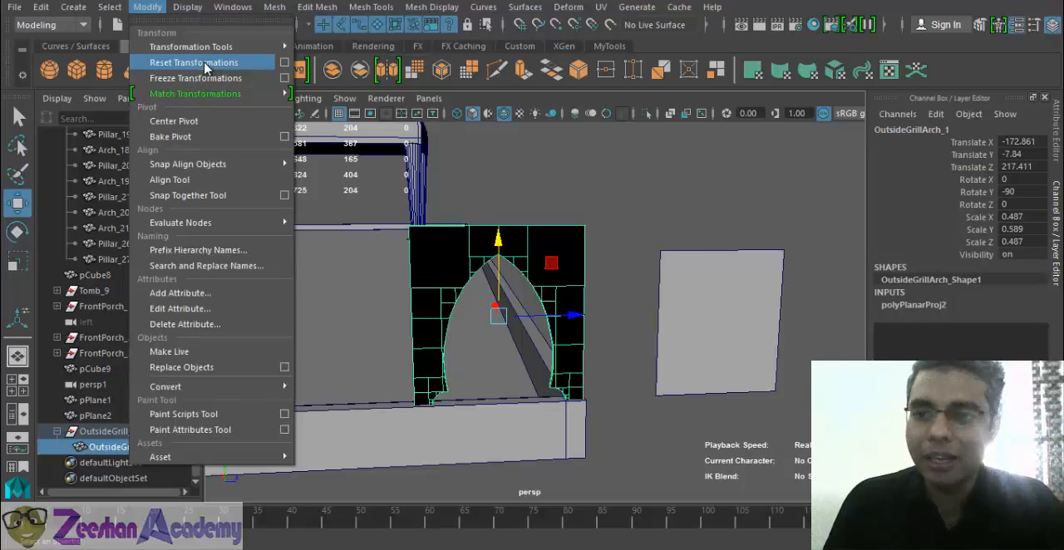
click(200, 62)
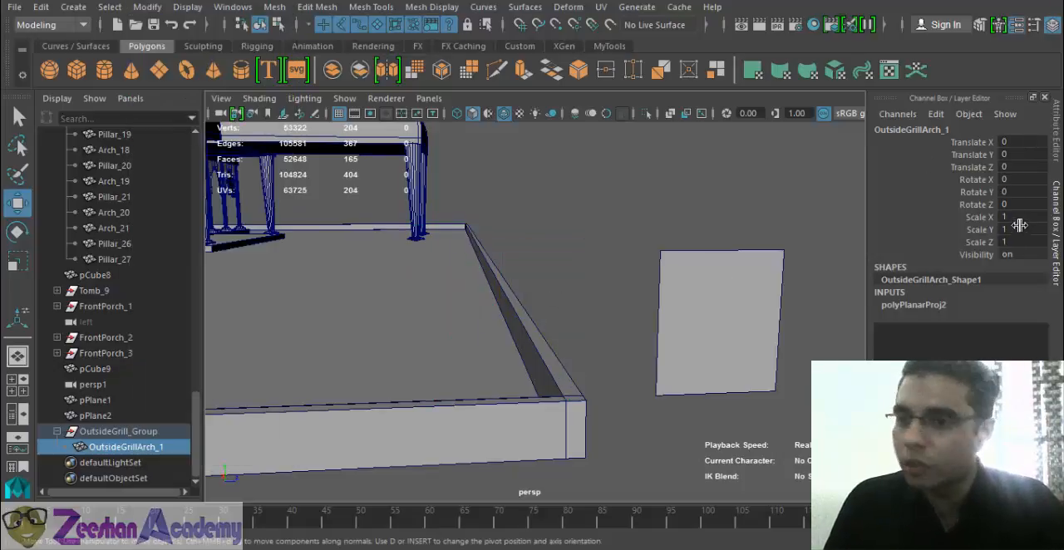
alt+drag(482, 325, 394, 264)
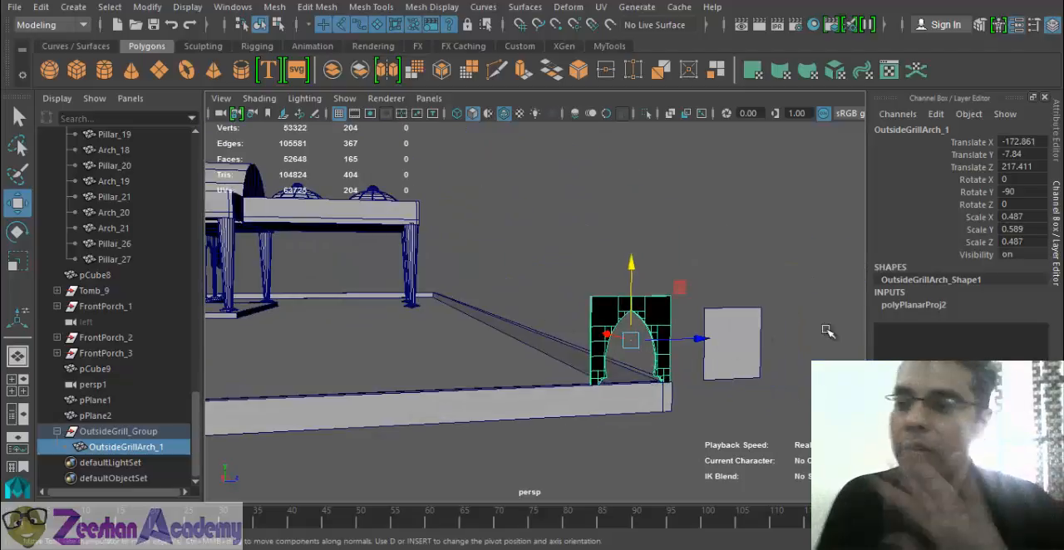
- Freeze the transformations of OutsideGrillArch_1 at its place on the courtyard wall
click(147, 7)
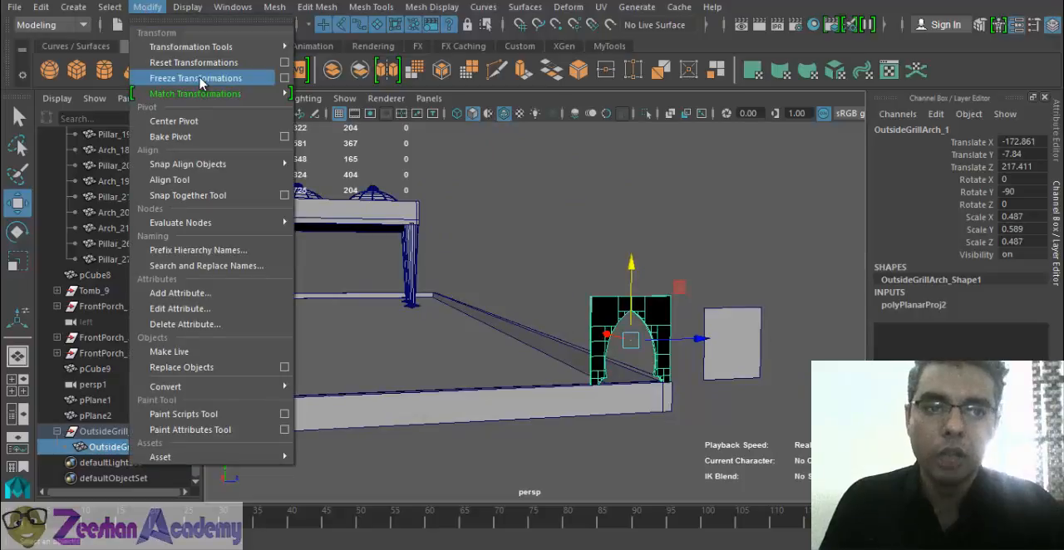
click(196, 79)
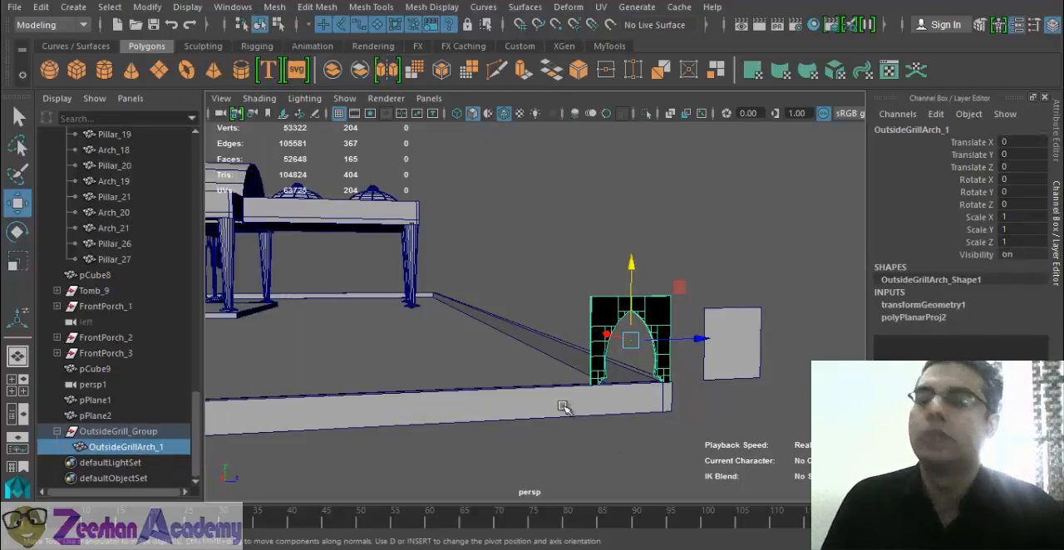
- Show the arch frame and the plane beside it in shaded display with texture maps
alt+drag(579, 345, 437, 336)
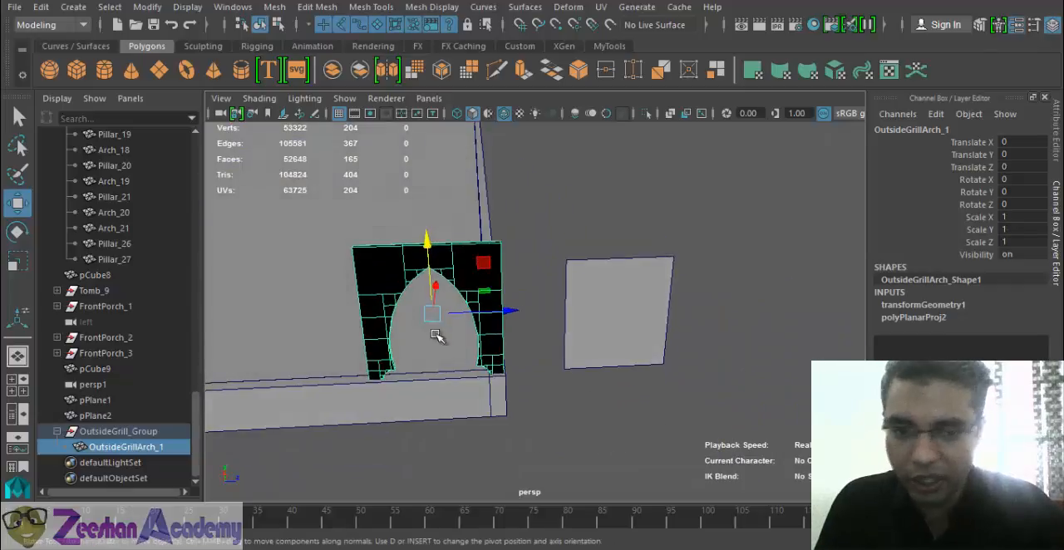
alt+middle_drag(436, 335, 506, 335)
alt+drag(507, 335, 456, 308)
alt+drag(511, 365, 543, 364)
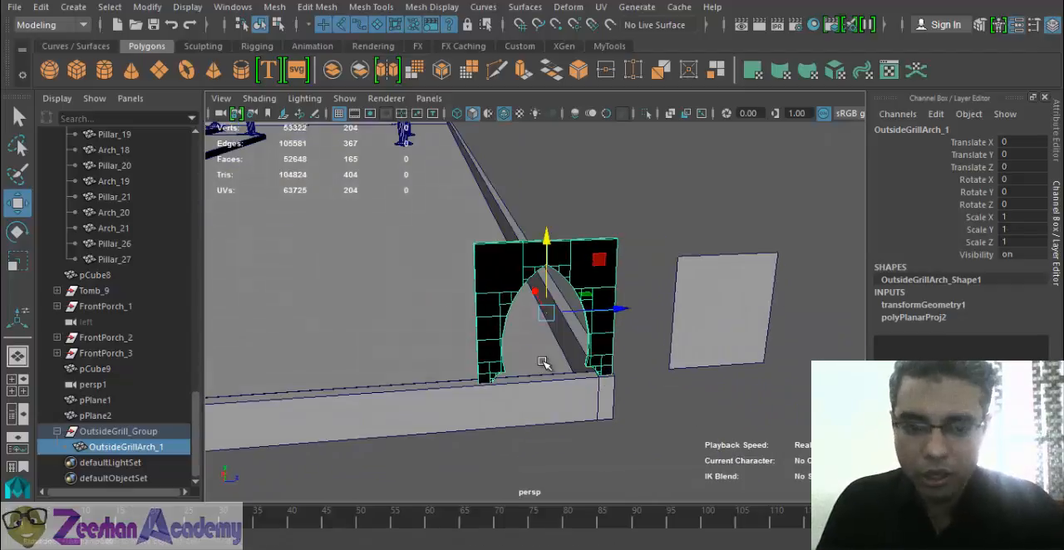
key(6)
key(7)
key(6)
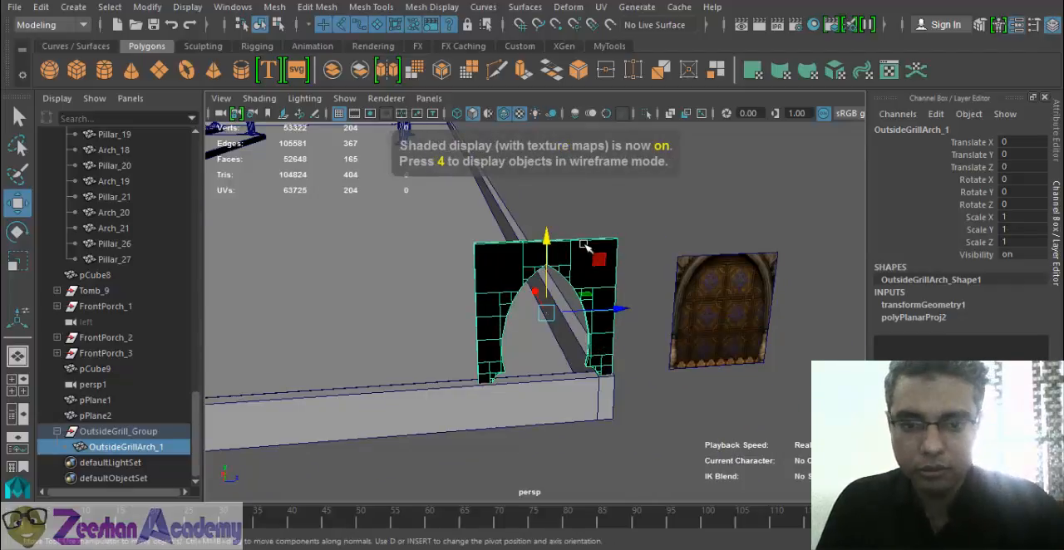
- Open the marble file texture file2 of the arch frame's GrillArch_MT material in the Attribute Editor
right_drag(584, 247, 570, 491)
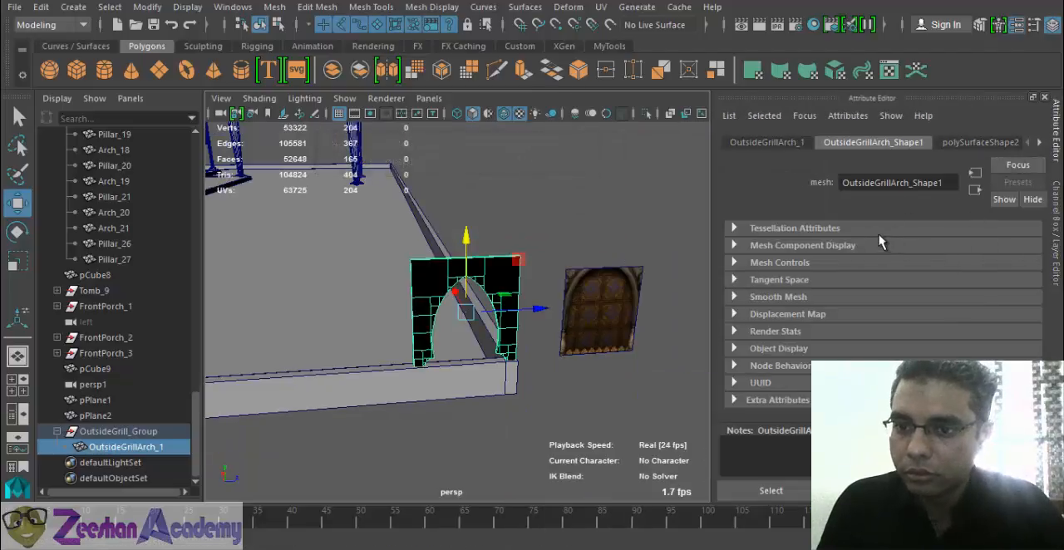
click(1038, 142)
click(1038, 142)
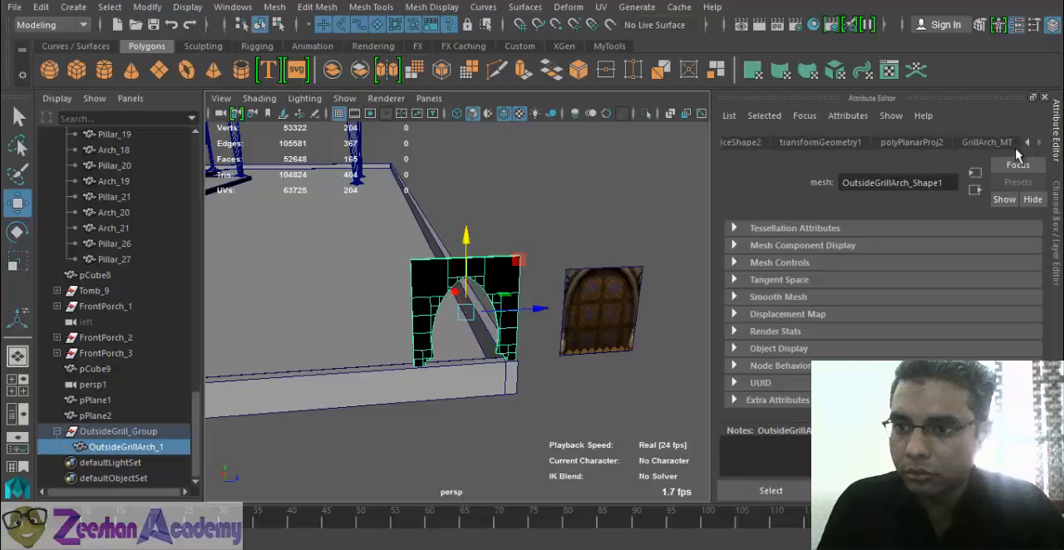
click(986, 143)
click(1014, 320)
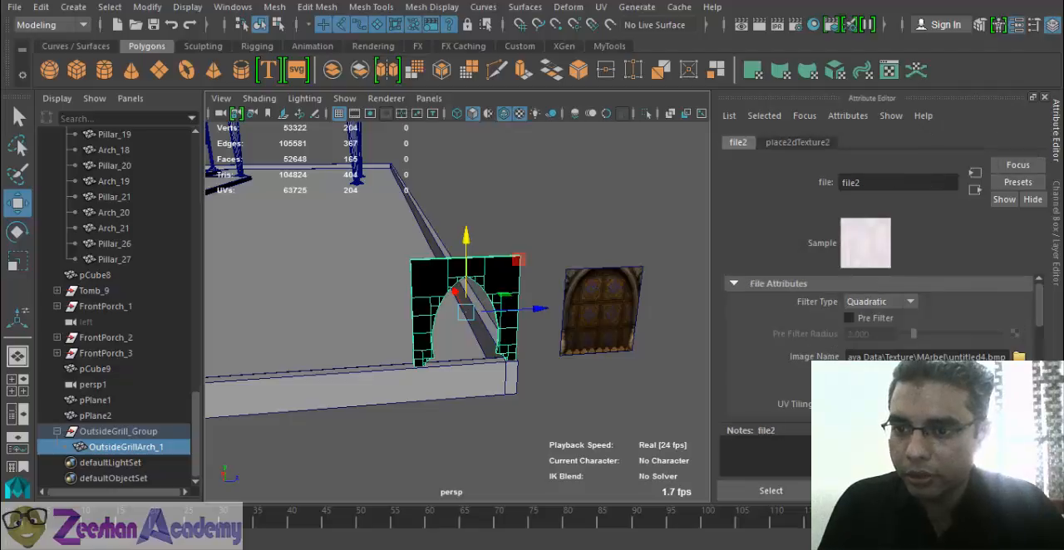
- Switch the perspective view to a legacy viewport renderer, look at the marble arch frame and clear the selection
click(387, 100)
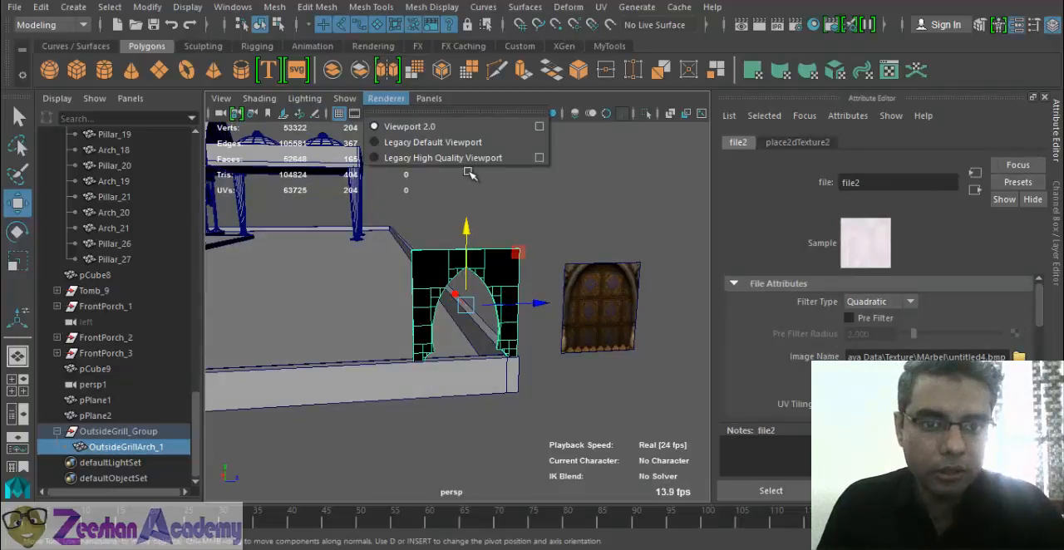
click(391, 126)
mouse_move(397, 308)
alt+mouse_down()
mouse_move(527, 216)
mouse_move(516, 304)
alt+mouse_up()
click(526, 216)
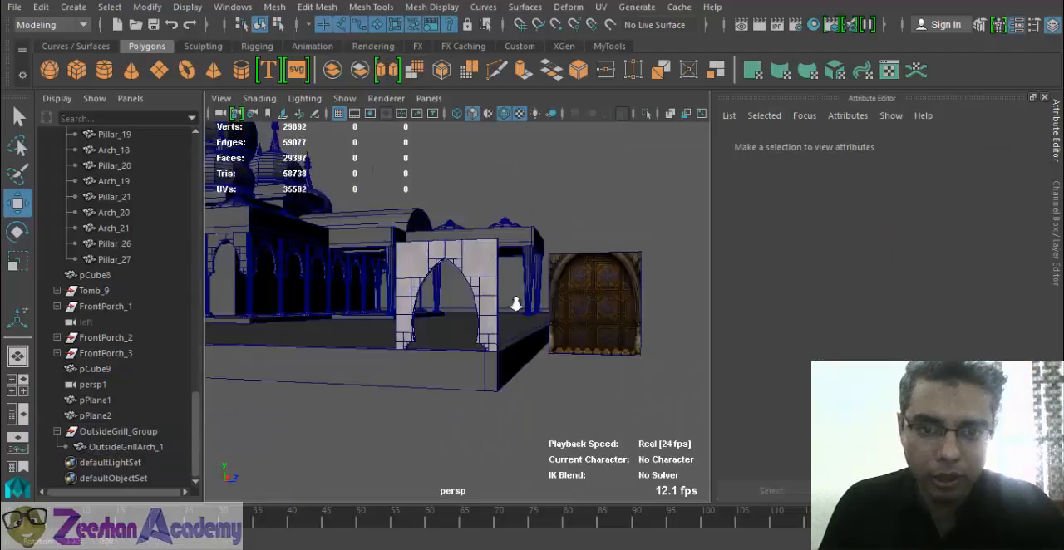
- Duplicate OutsideGrillArch_1 and move the copy about -9.26 along Z so it stands beside the original on the wall
alt+right_drag(515, 304, 418, 339)
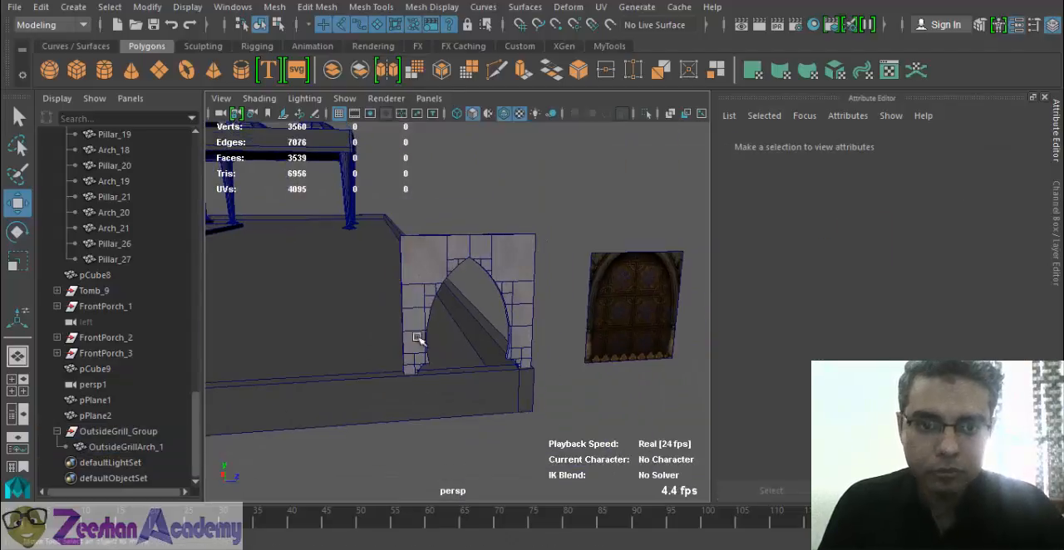
click(504, 271)
alt+drag(504, 271, 443, 279)
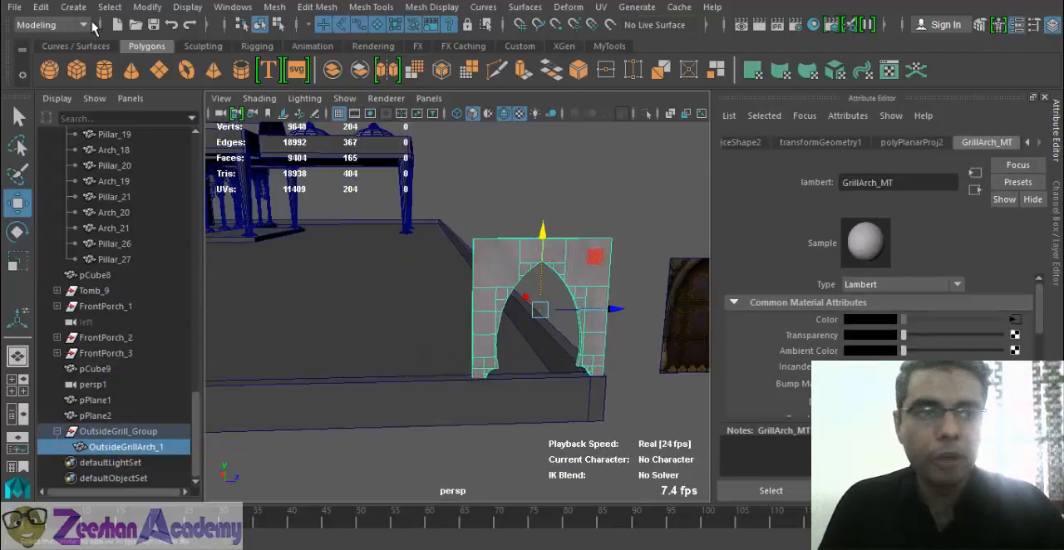
click(1059, 234)
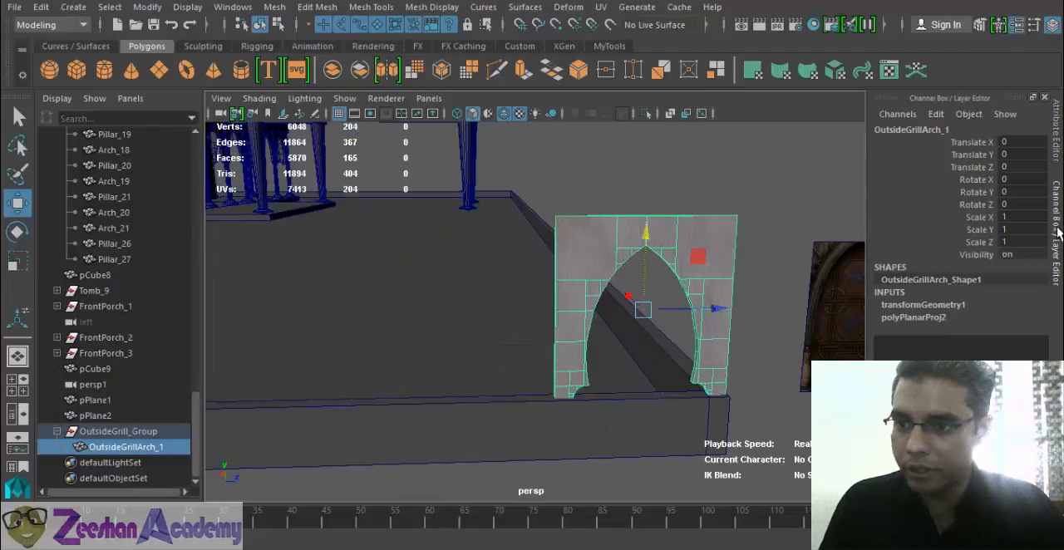
key(ctrl+d)
drag(711, 311, 534, 316)
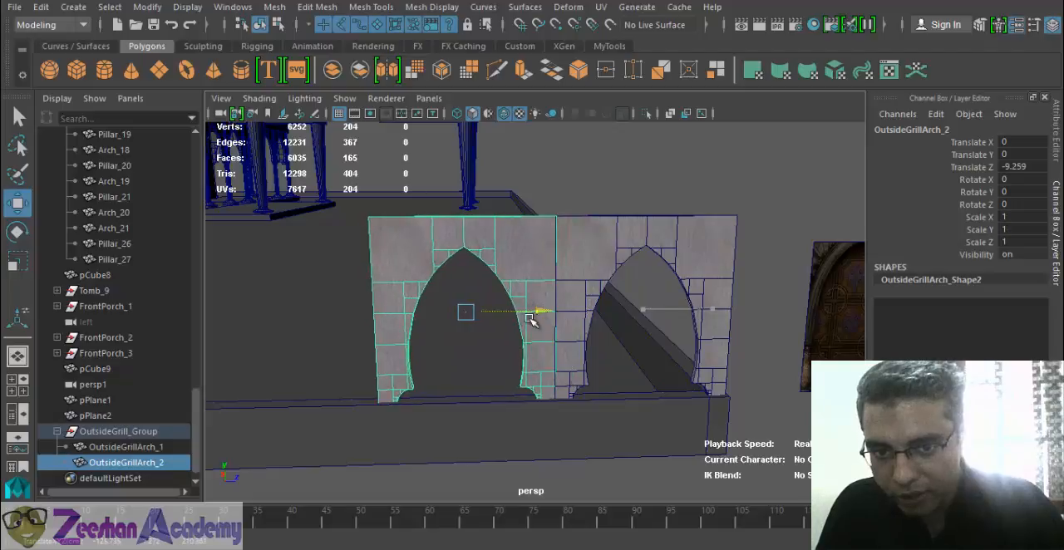
- Examine the joint between the two arch frames up close, along their top edge and from the front
alt+right_drag(434, 352, 644, 326)
alt+drag(644, 326, 638, 365)
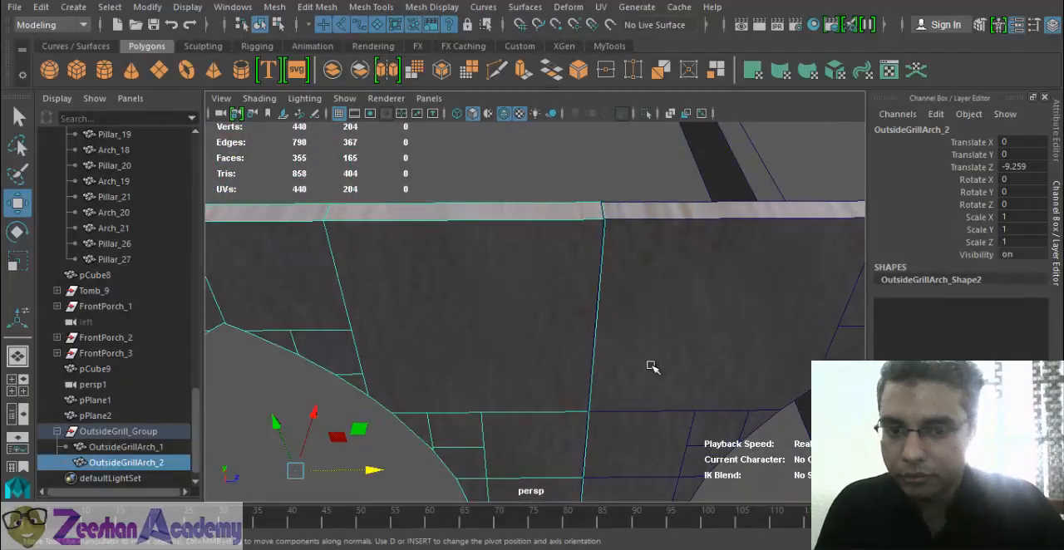
alt+right_drag(675, 354, 591, 374)
alt+drag(611, 371, 643, 326)
click(708, 315)
alt+right_drag(707, 316, 598, 358)
alt+drag(598, 358, 579, 352)
click(544, 305)
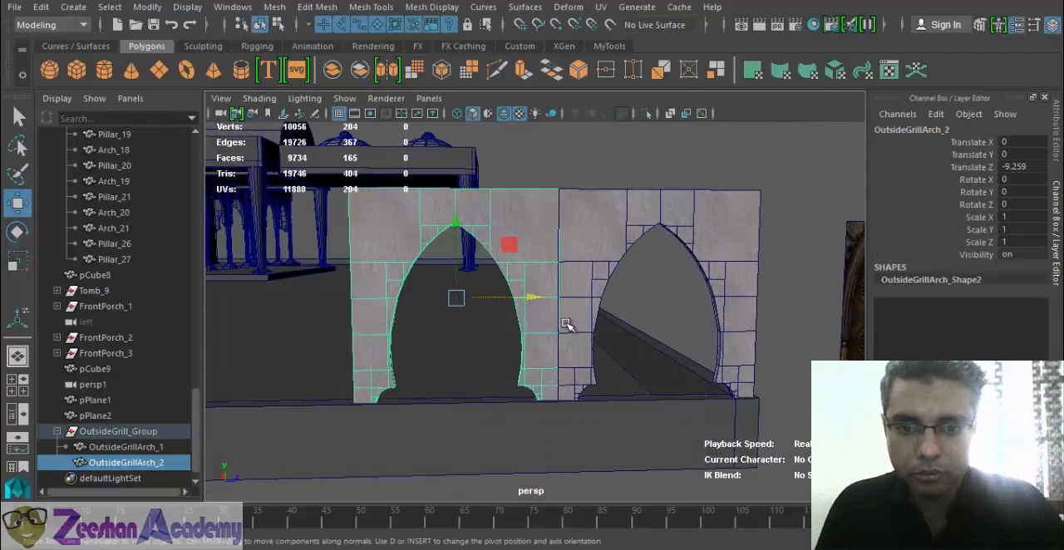
- Shift OutsideGrillArch_2 along Z to about -9.22 to fit it against the first arch
drag(535, 305, 525, 300)
click(665, 323)
alt+right_drag(666, 323, 612, 331)
alt+drag(612, 330, 607, 371)
click(525, 339)
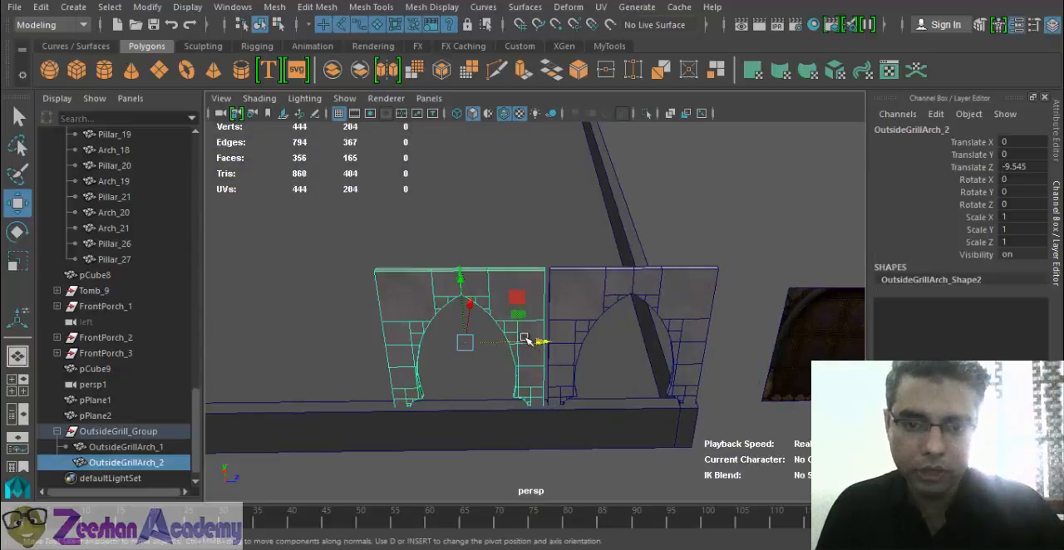
drag(541, 345, 394, 235)
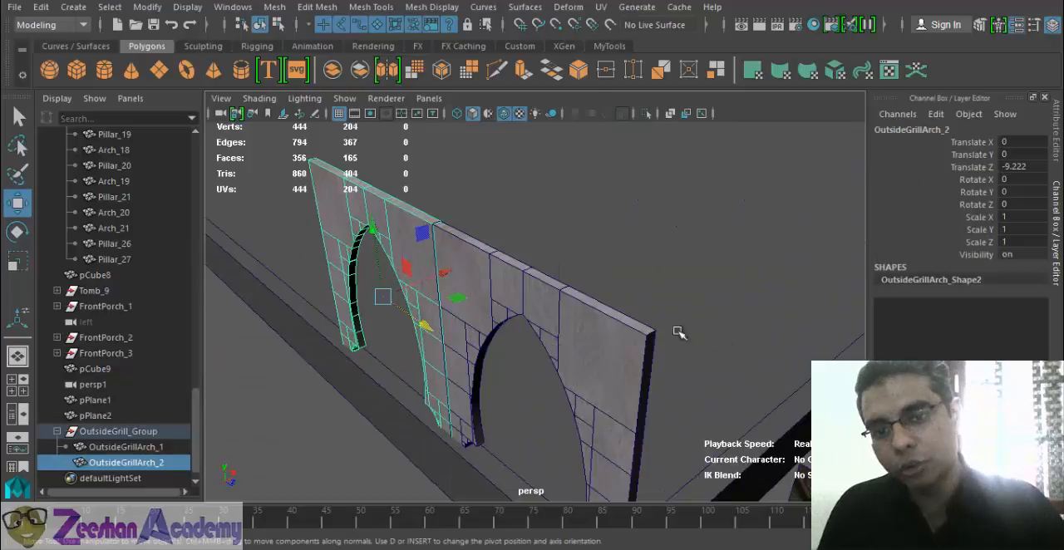
- Inspect how the two arch frames line up, seen from the end of the wall and from the front
alt+drag(573, 324, 524, 311)
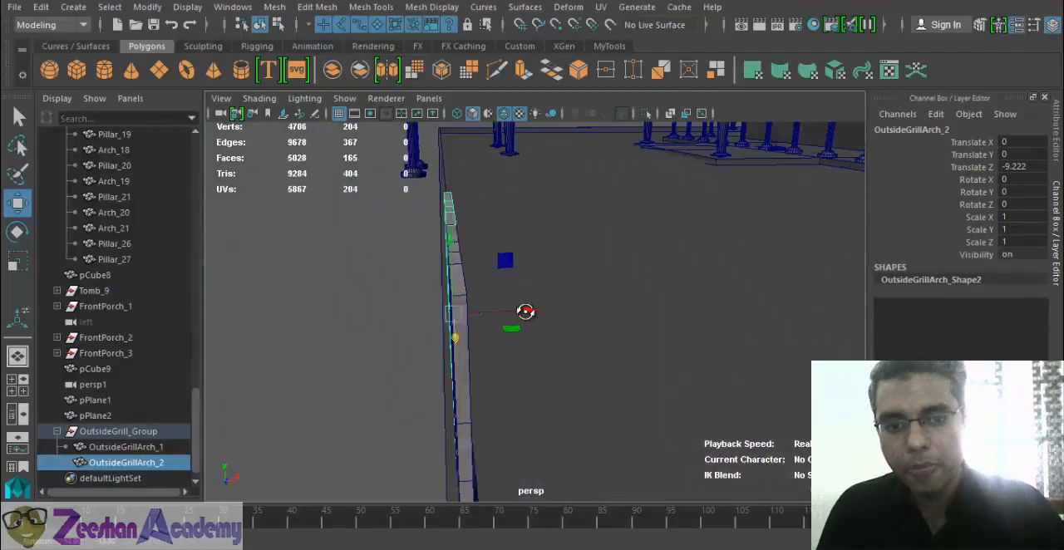
alt+right_drag(525, 311, 377, 304)
alt+drag(377, 304, 623, 326)
alt+right_drag(624, 325, 595, 334)
alt+drag(594, 335, 671, 300)
alt+drag(532, 314, 520, 315)
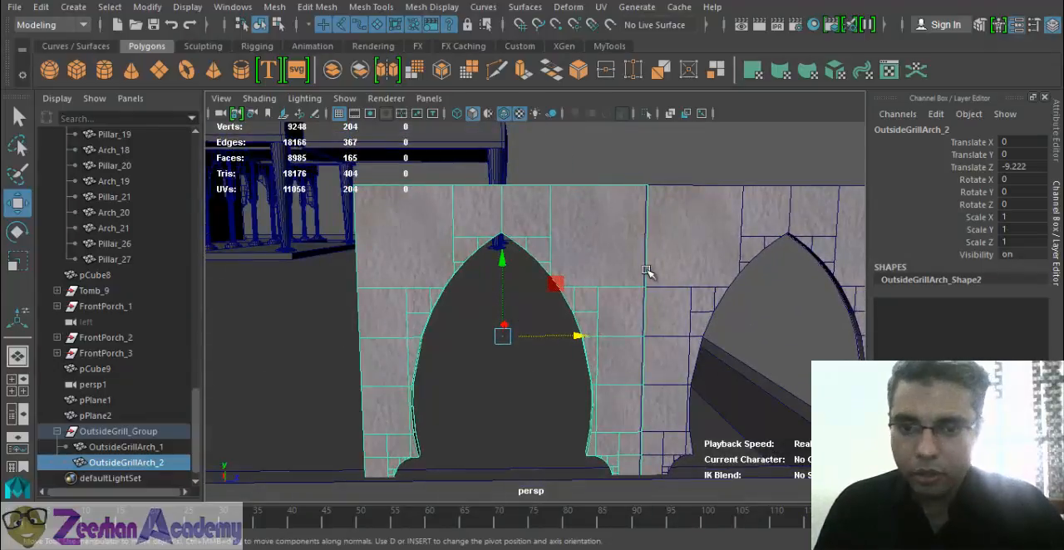
alt+drag(579, 335, 571, 335)
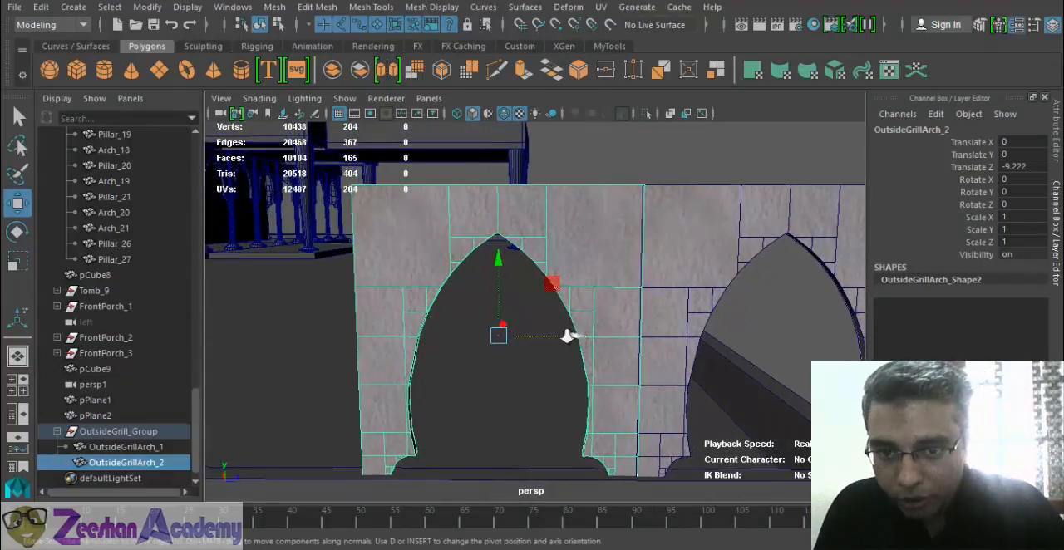
alt+right_drag(571, 335, 593, 336)
- Try -9 and -10 as the Translate Z of OutsideGrillArch_2 and settle on -9.2
click(1035, 167)
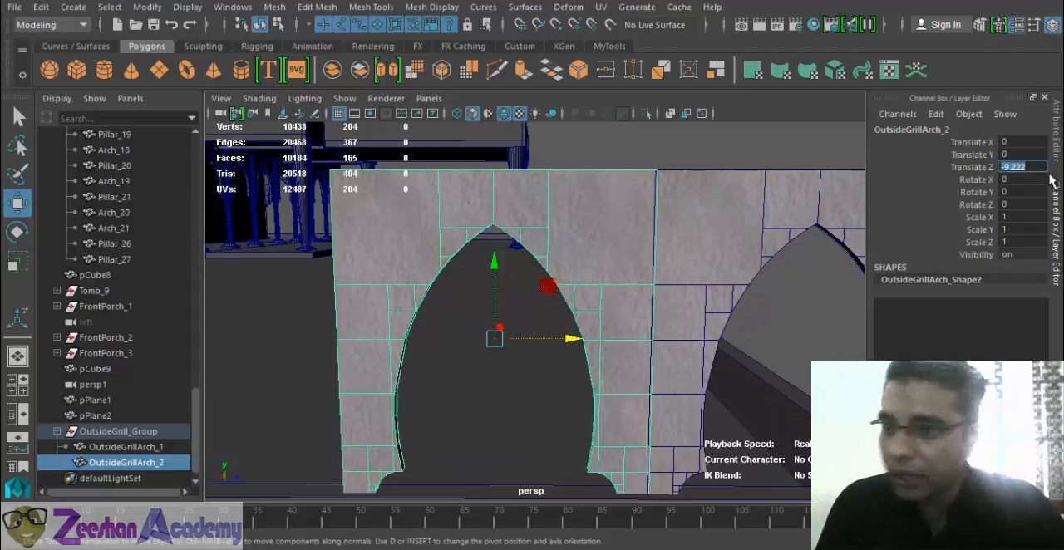
key(Return)
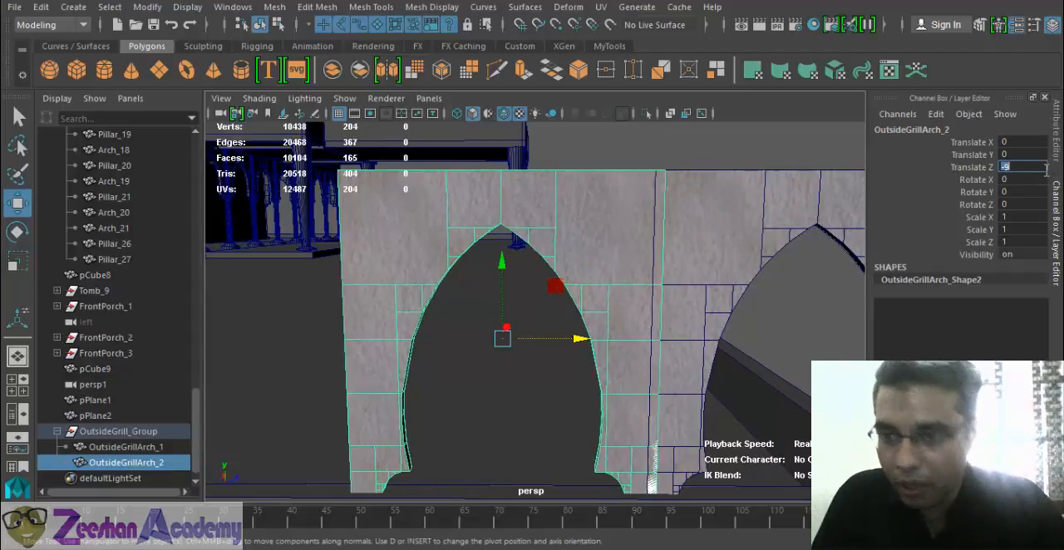
text(-10)
key(Return)
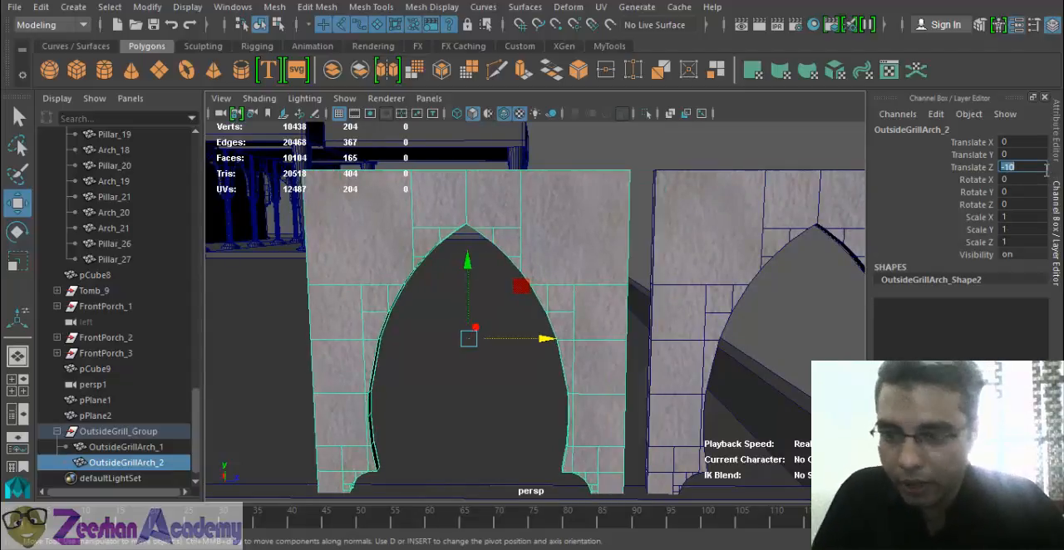
key(Return)
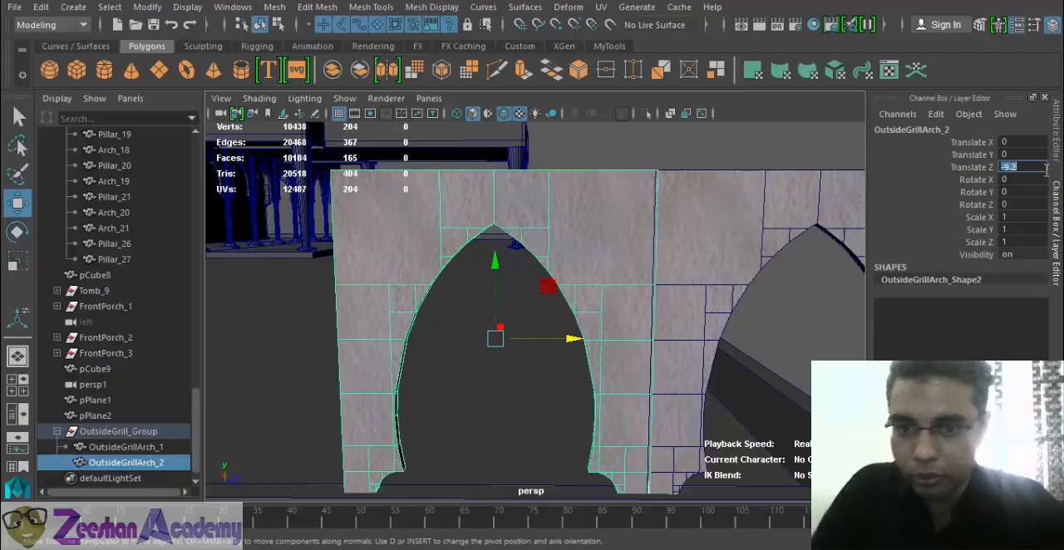
- Check the seam between the two arches and delete the copy OutsideGrillArch_2
alt+drag(735, 236, 665, 230)
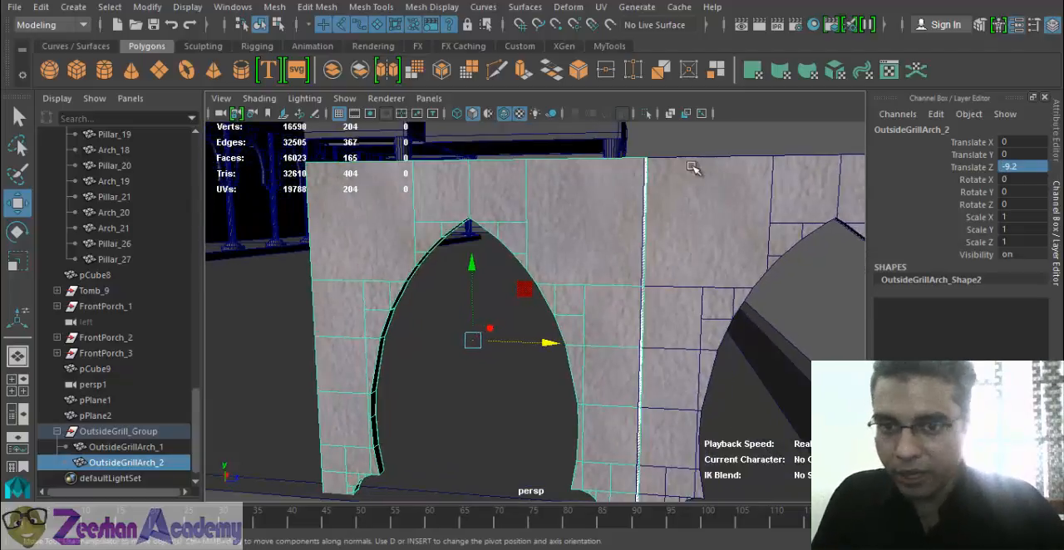
click(719, 245)
alt+right_drag(713, 311, 660, 294)
click(580, 248)
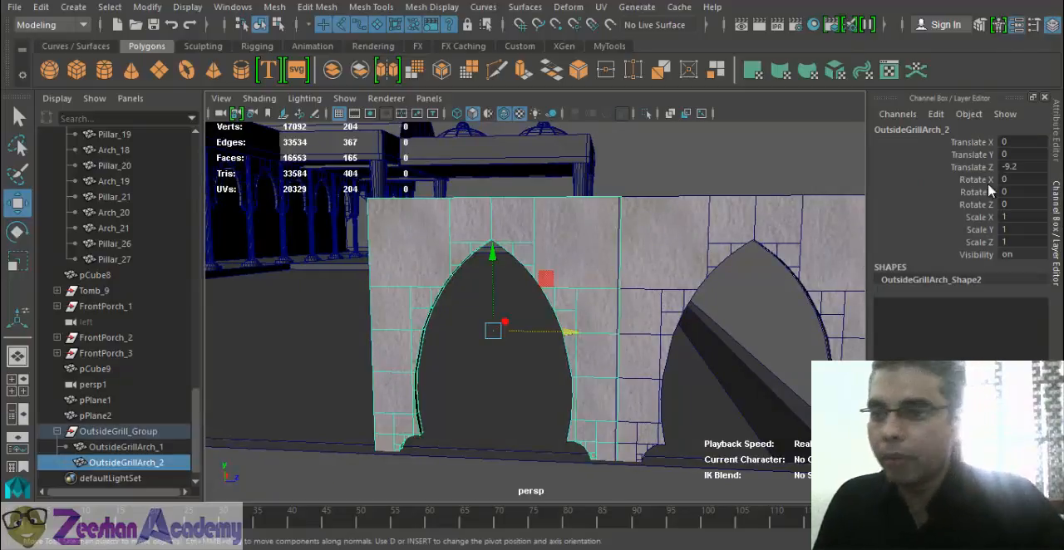
key(Delete)
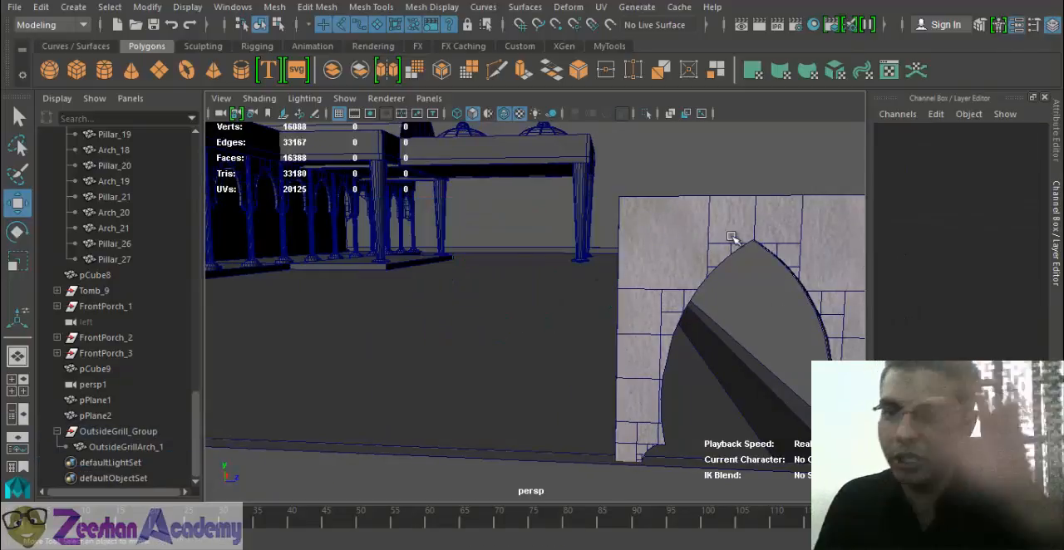
- Select OutsideGrillArch_1 at the wall corner and open the Duplicate Special options
click(731, 240)
alt+right_drag(528, 349, 282, 407)
alt+drag(286, 408, 484, 390)
click(41, 7)
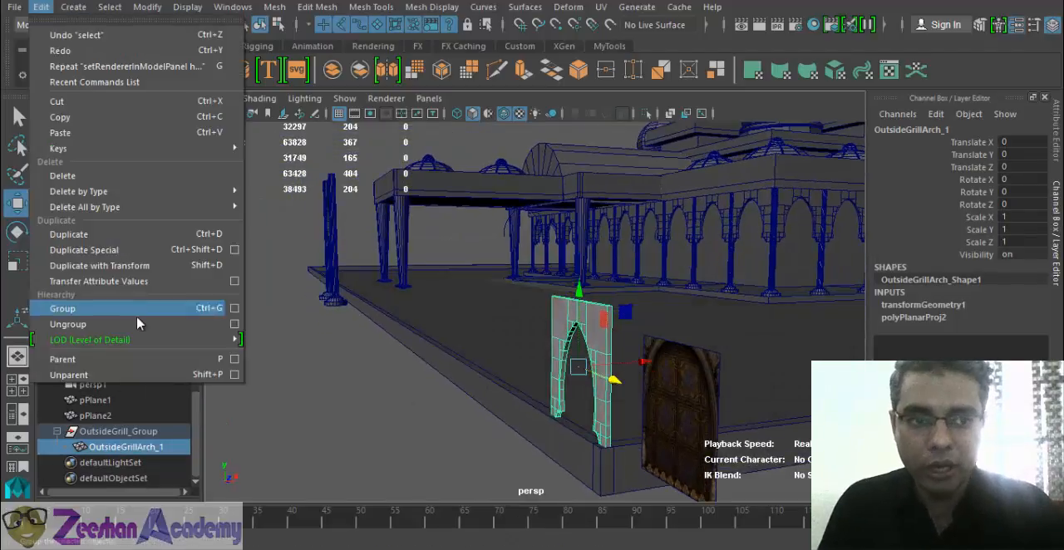
click(234, 250)
- Reset the Duplicate Special settings, choose Instance as the geometry type and set the number of copies to 15
click(641, 82)
click(675, 112)
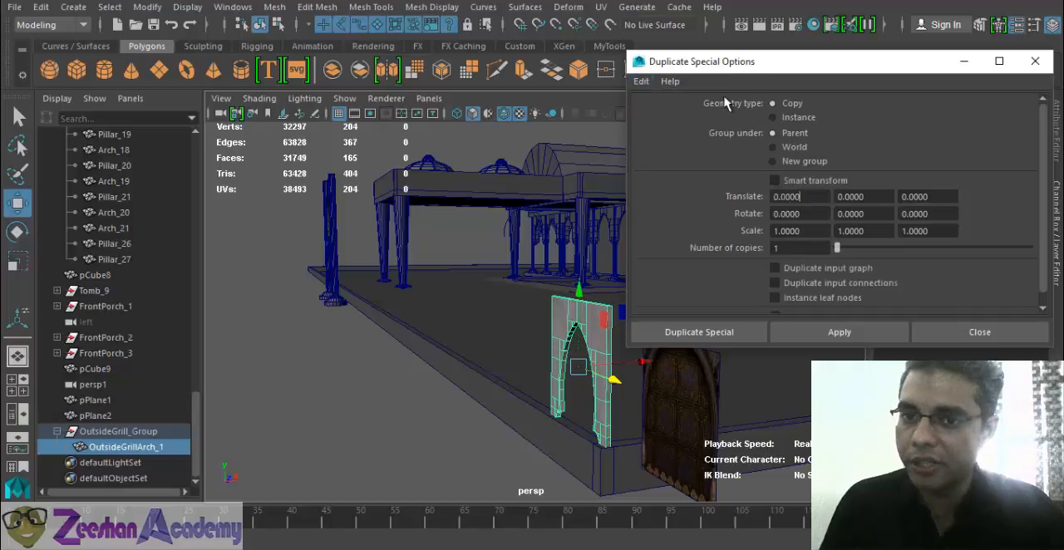
drag(770, 51, 743, 23)
click(614, 52)
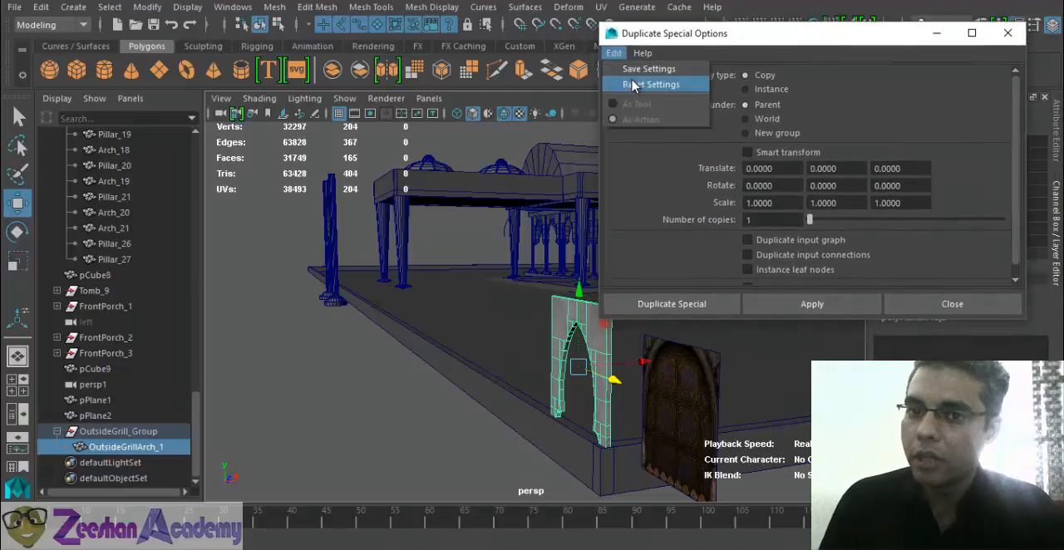
click(644, 85)
click(745, 89)
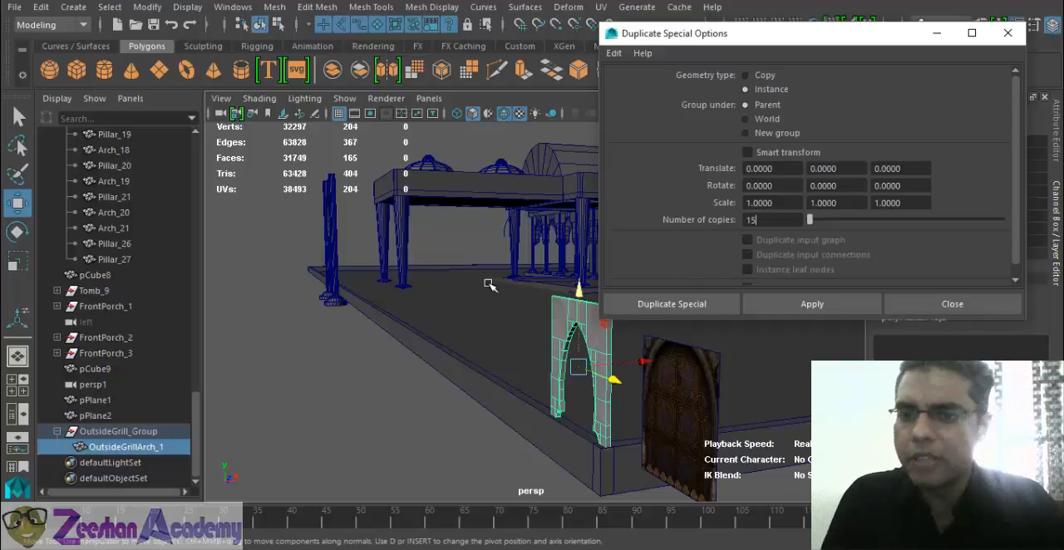
- Check the arch's axis along the wall and set the duplicates' Z translate offset to 5
alt+drag(532, 339, 533, 388)
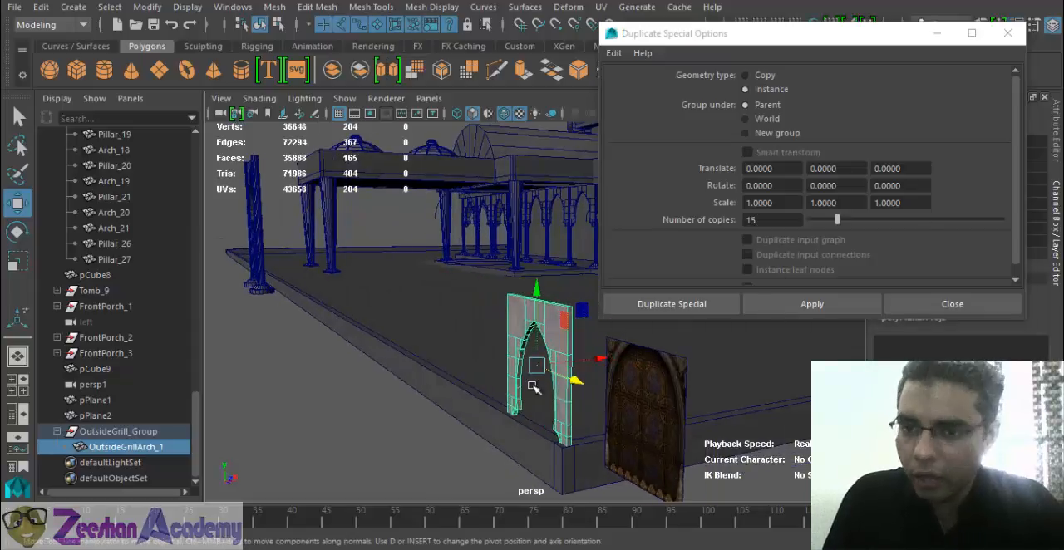
click(788, 169)
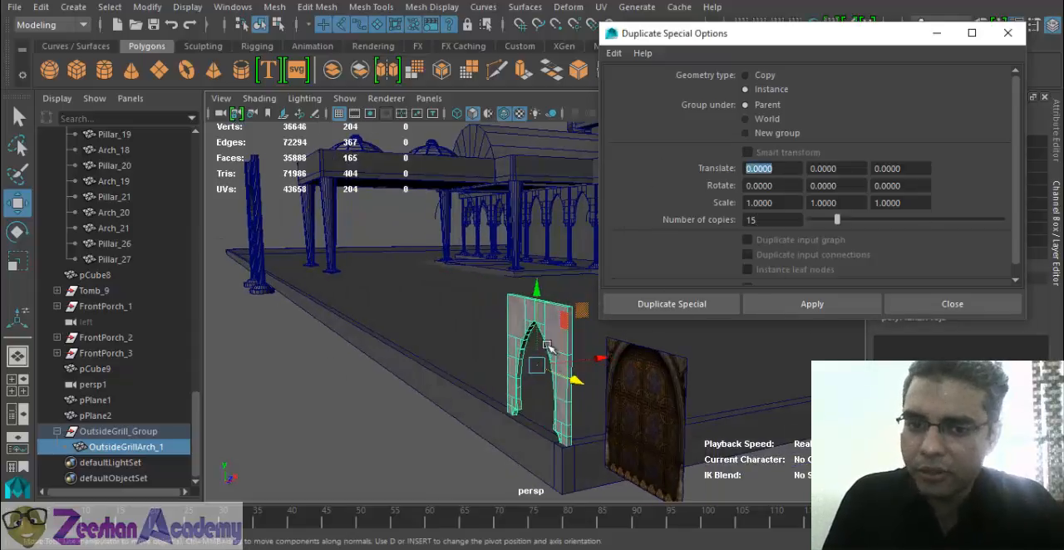
click(910, 168)
alt+drag(494, 347, 508, 374)
alt+drag(597, 344, 318, 374)
alt+drag(382, 339, 440, 390)
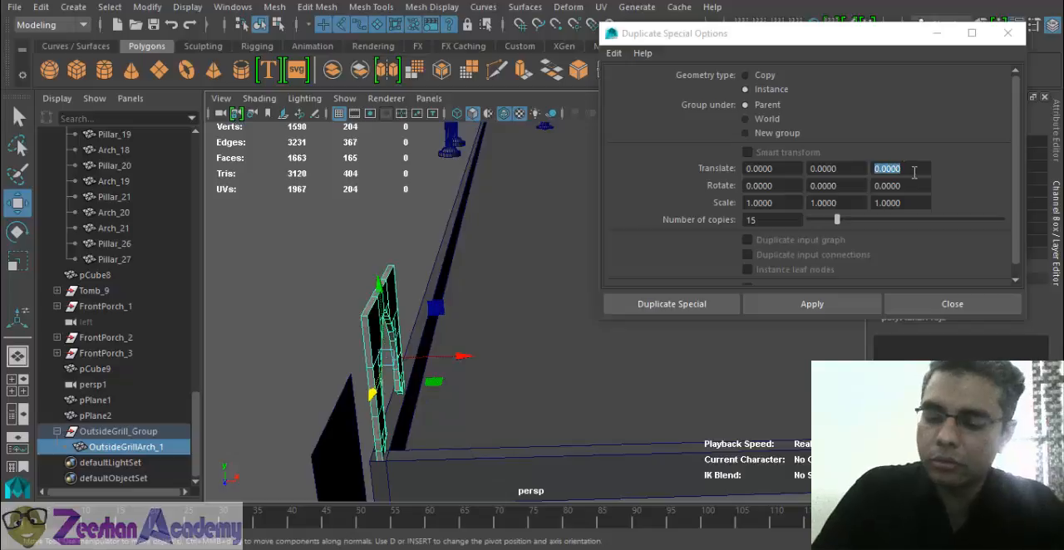
key(5)
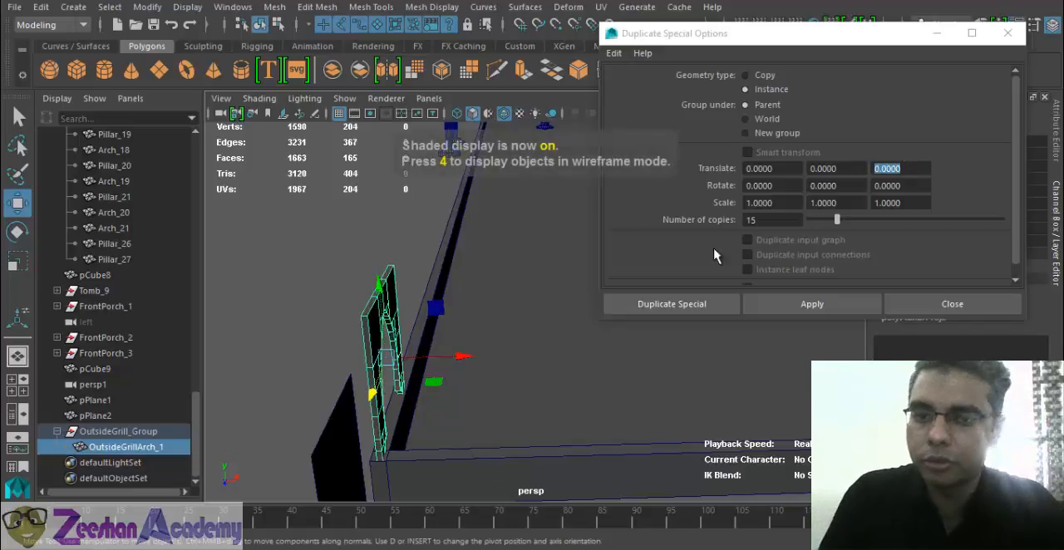
alt+drag(487, 277, 582, 270)
drag(913, 167, 787, 173)
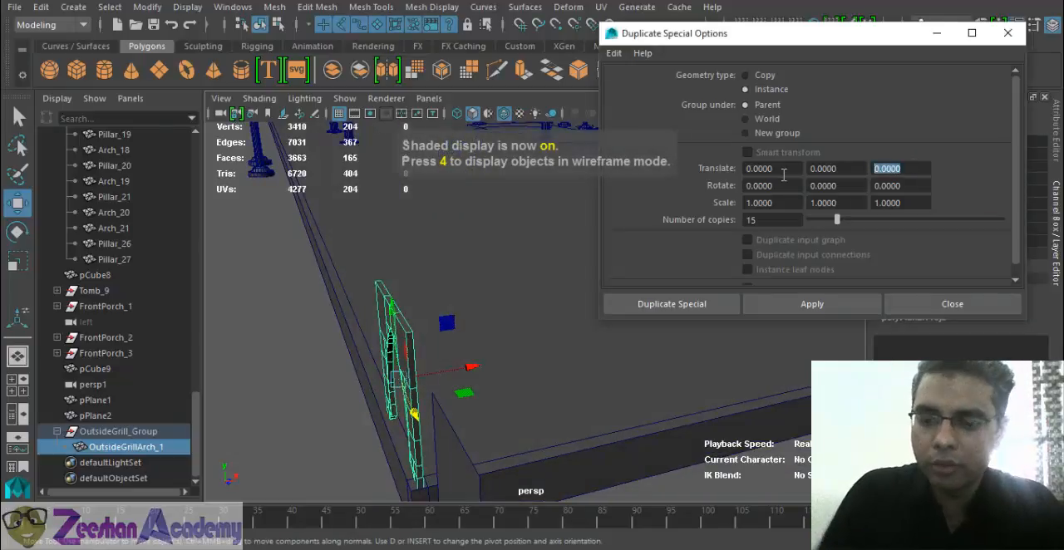
text(5)
key(Return)
- Try creating the 15 arch instances with the positive Z offset, look along the row and undo the duplication
alt+drag(417, 269, 444, 277)
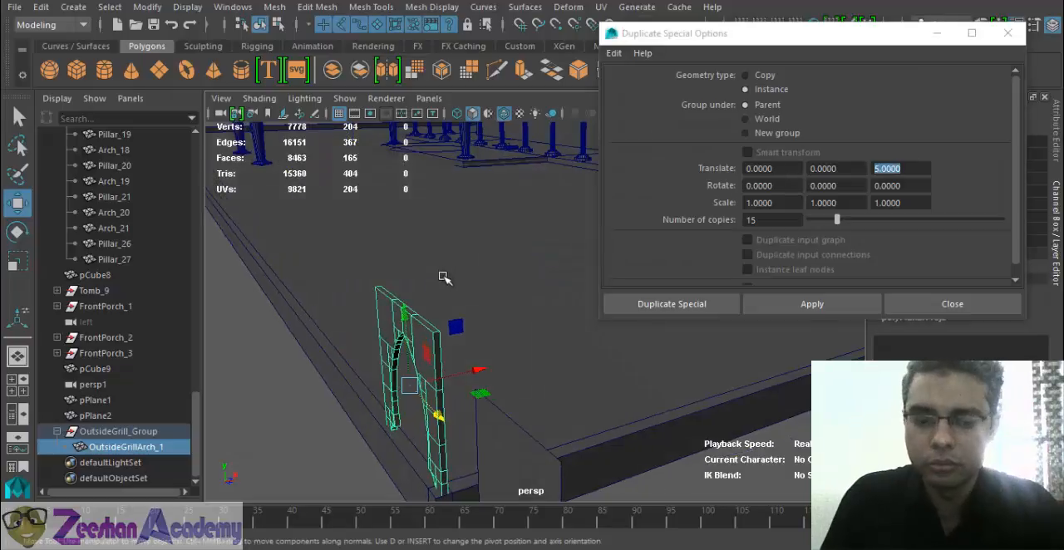
key(7)
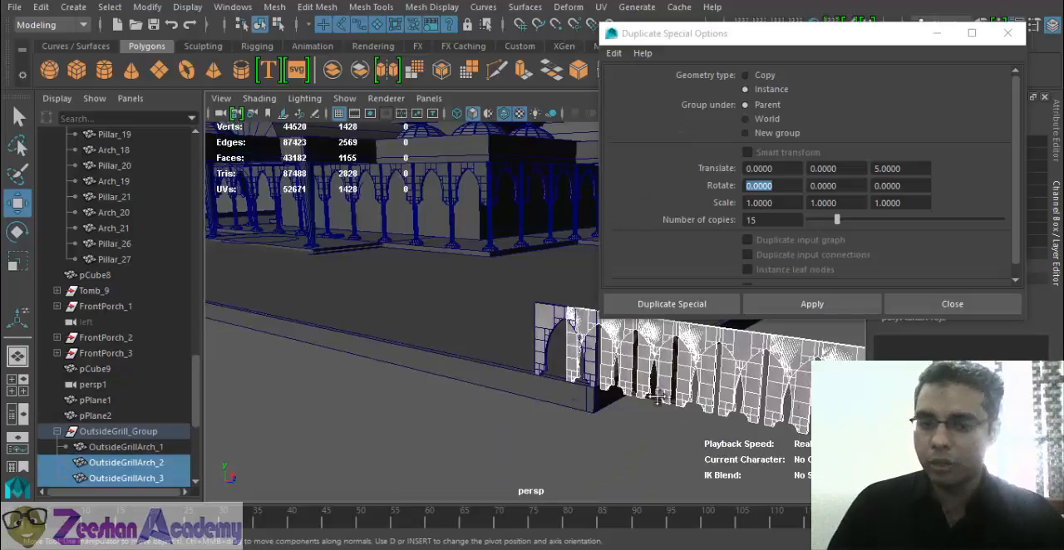
alt+drag(499, 391, 449, 388)
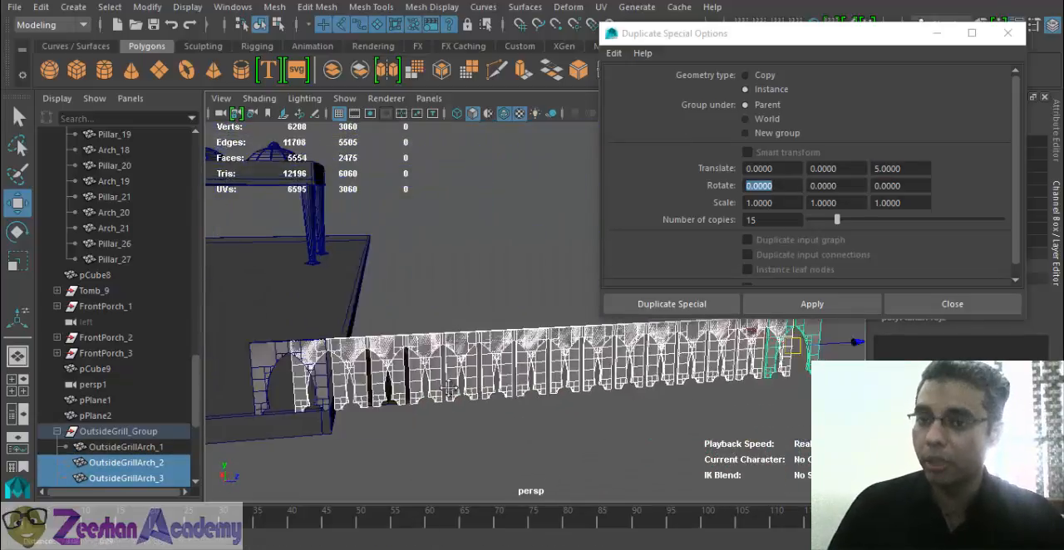
alt+middle_drag(449, 388, 407, 391)
alt+right_drag(407, 391, 516, 402)
alt+middle_drag(517, 403, 671, 402)
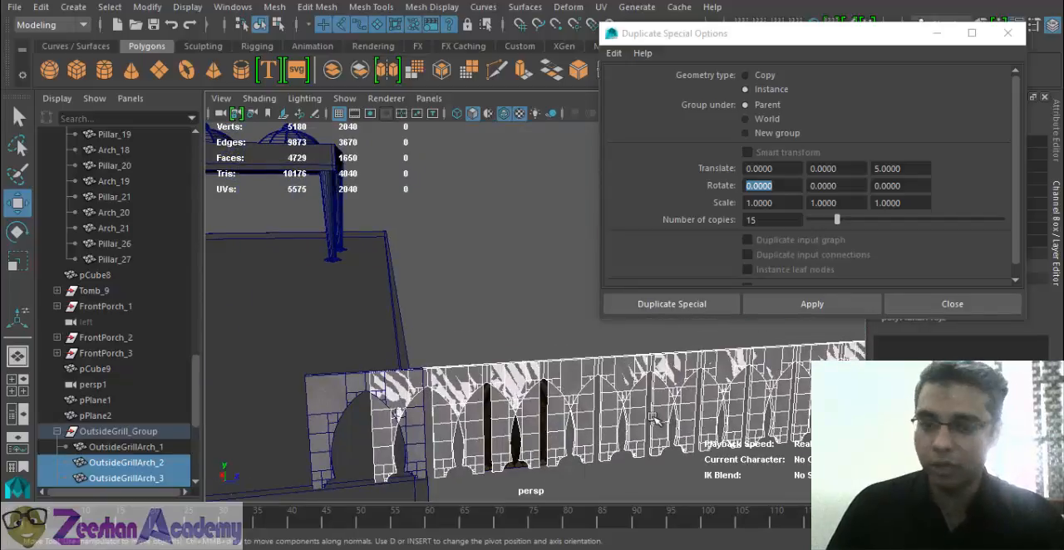
alt+drag(657, 420, 605, 420)
key(ctrl+z)
key(ctrl+z)
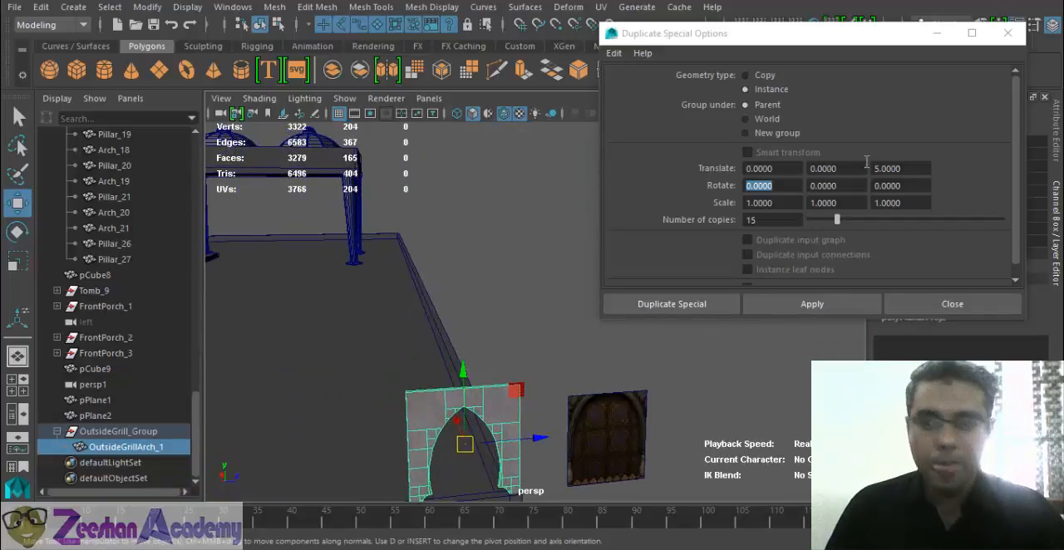
- Set the Z translate offset to -5, create the 15 arch instances and inspect the row along the wall
click(874, 172)
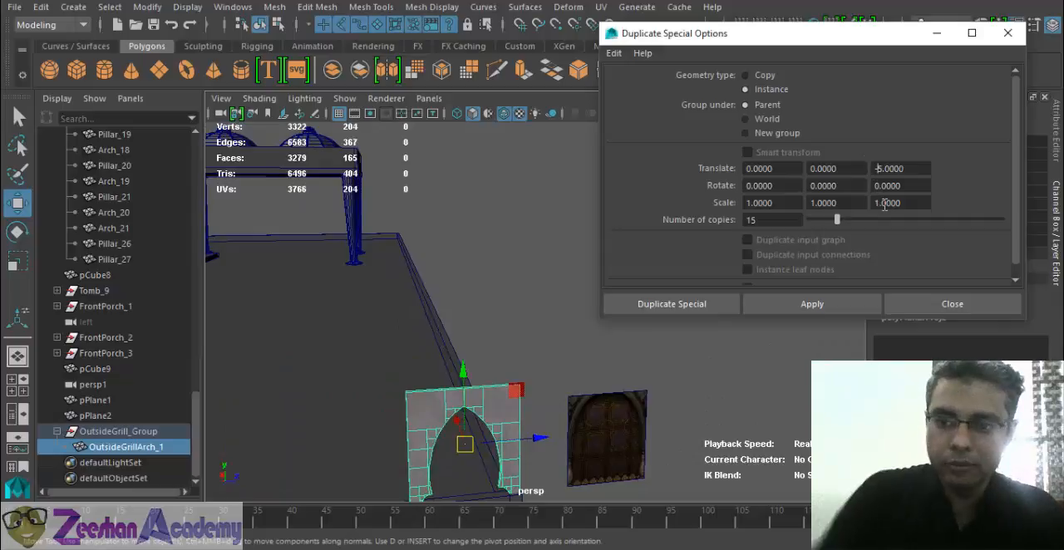
click(838, 305)
alt+drag(665, 399, 724, 399)
scroll(724, 399, down, 4)
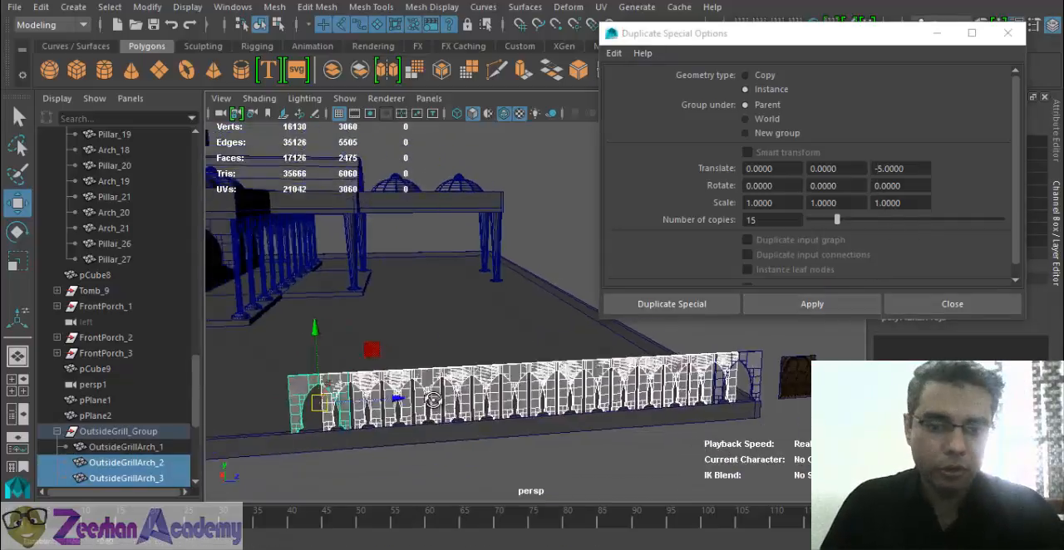
alt+drag(515, 407, 350, 388)
scroll(431, 376, up, 3)
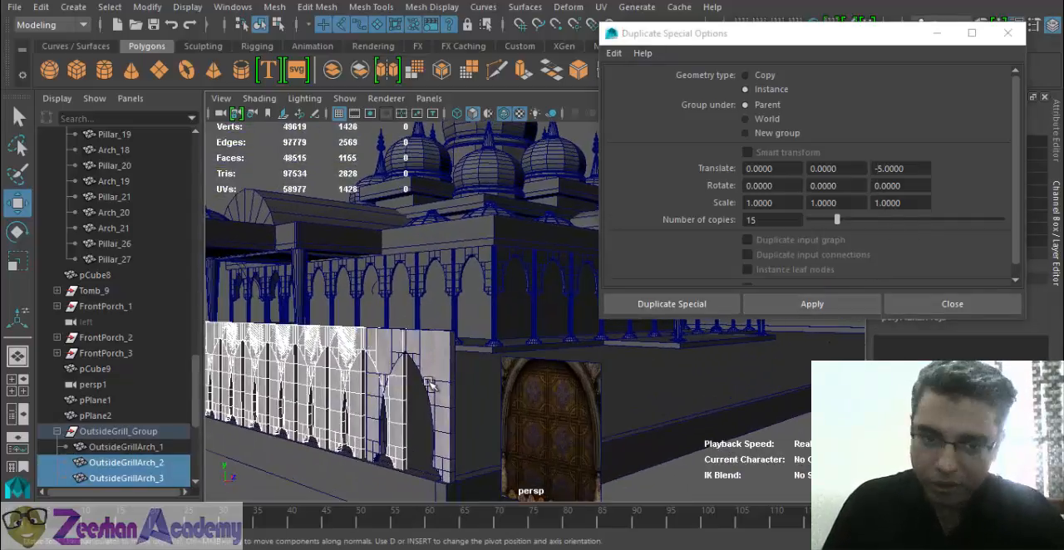
- Undo the row of 15 arch instances and check the original arch's rotation axes with the Rotate tool
key(ctrl+z)
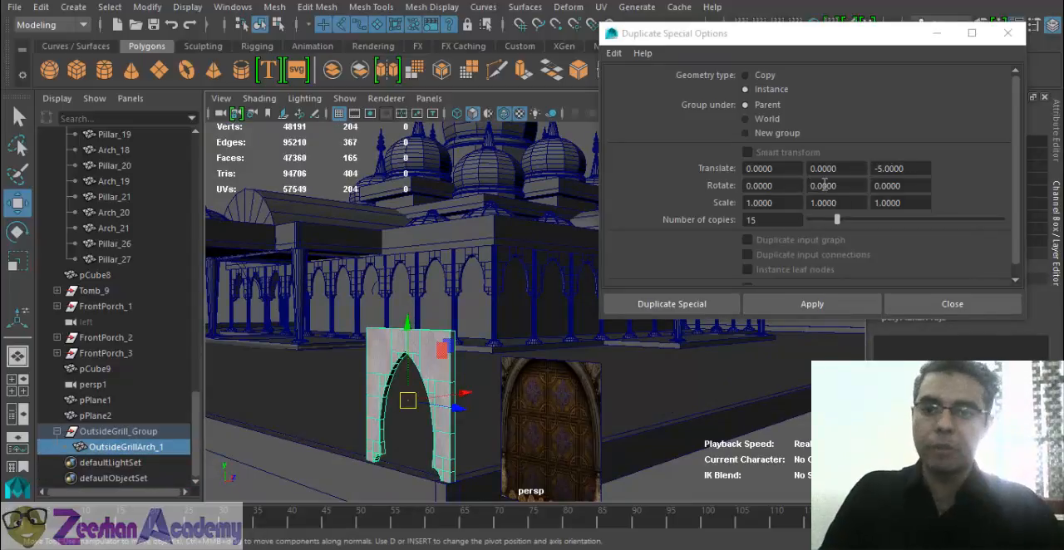
double_click(824, 186)
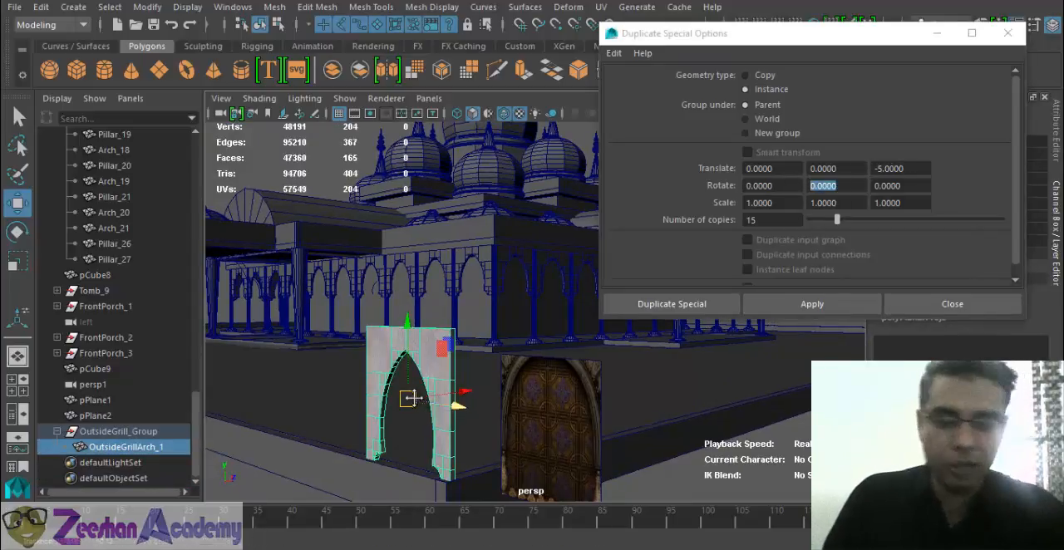
alt+drag(414, 398, 463, 435)
key(e)
alt+drag(551, 419, 560, 406)
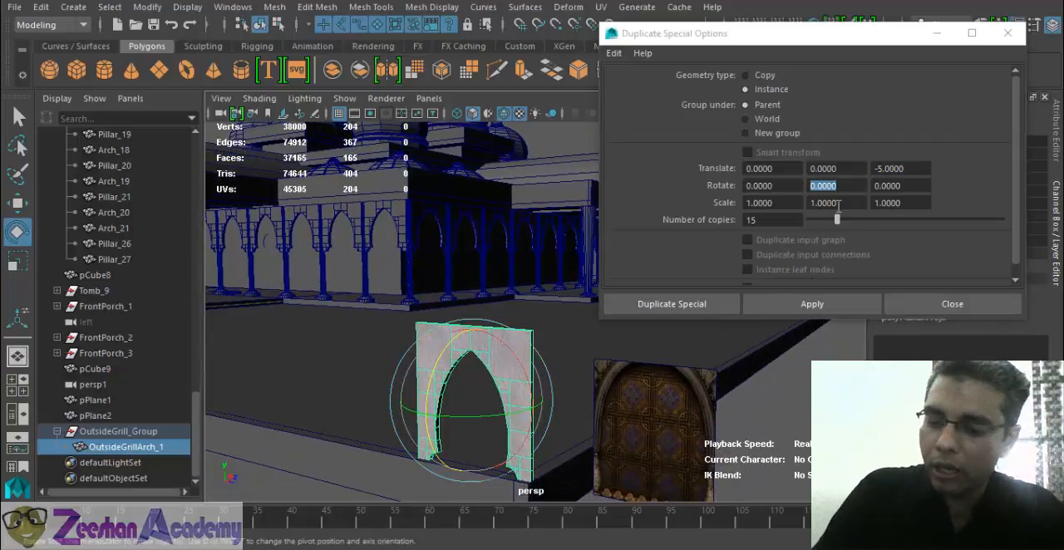
key(4)
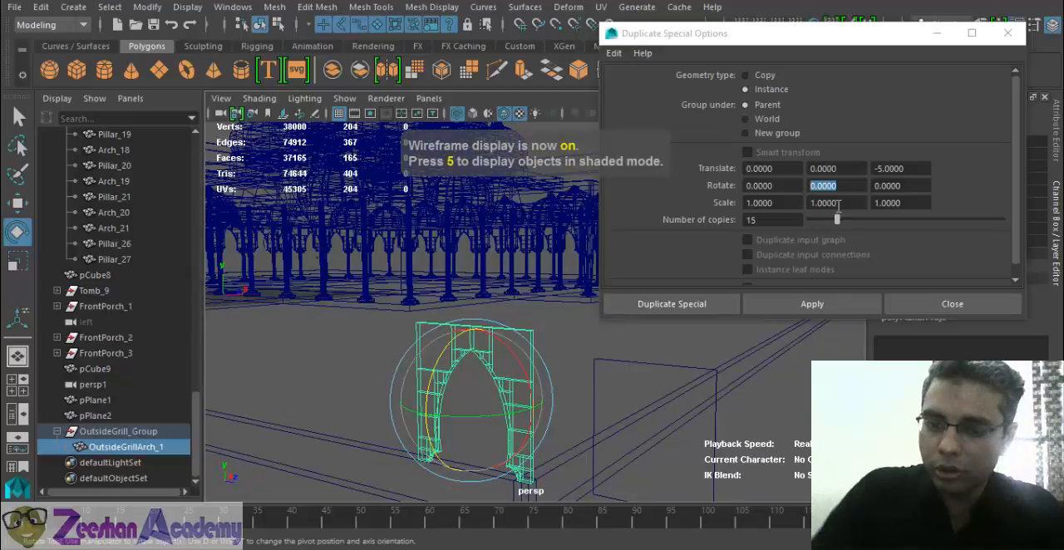
alt+drag(488, 334, 540, 365)
key(5)
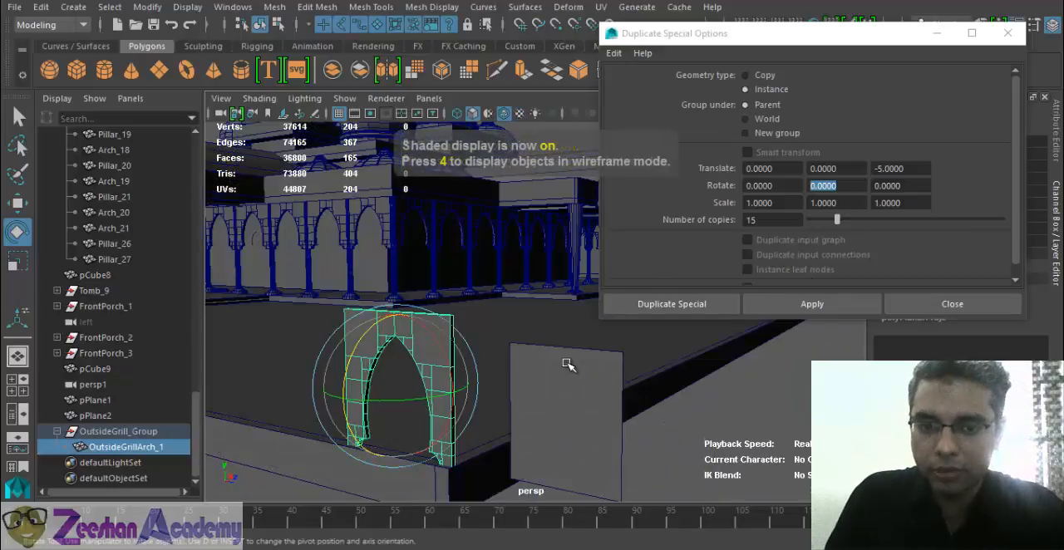
key(7)
key(6)
- Set the duplicates' Y rotation offset to 25, create the 15 arch instances and look over the arrangement
drag(853, 191, 771, 190)
text(25)
key(Return)
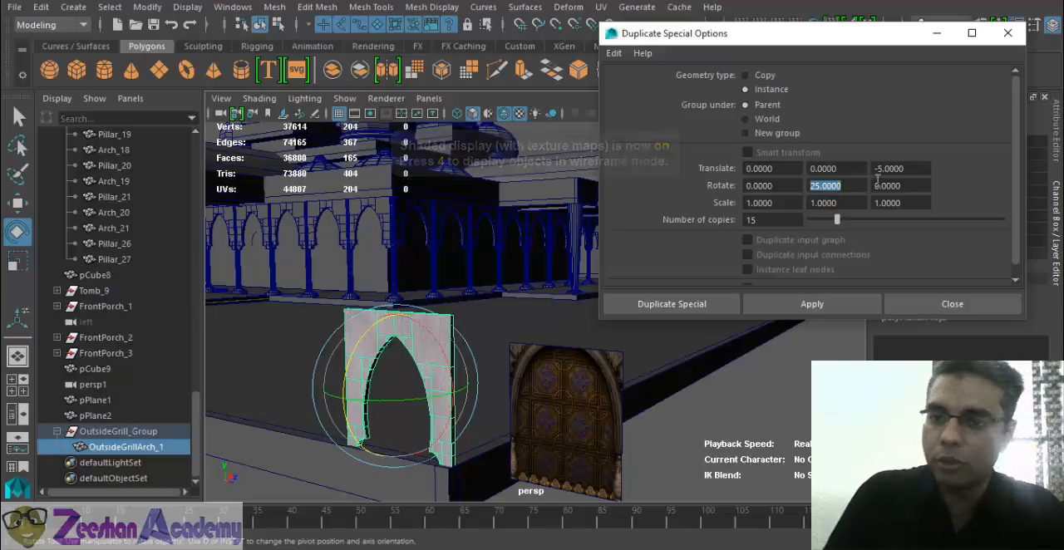
alt+drag(493, 352, 723, 277)
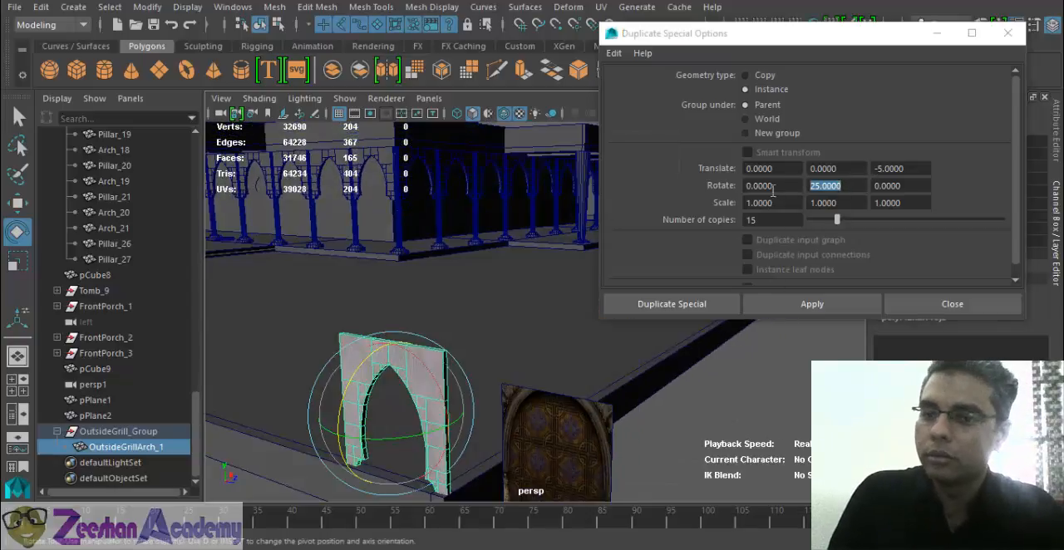
click(831, 307)
alt+drag(391, 390, 344, 361)
alt+middle_drag(344, 361, 418, 387)
alt+drag(418, 388, 364, 416)
alt+middle_drag(364, 415, 311, 418)
- Examine the ring of rotated arches from several angles and undo the duplication
drag(783, 31, 903, 0)
drag(586, 1, 837, 2)
alt+drag(465, 308, 404, 280)
click(404, 280)
alt+drag(474, 358, 598, 473)
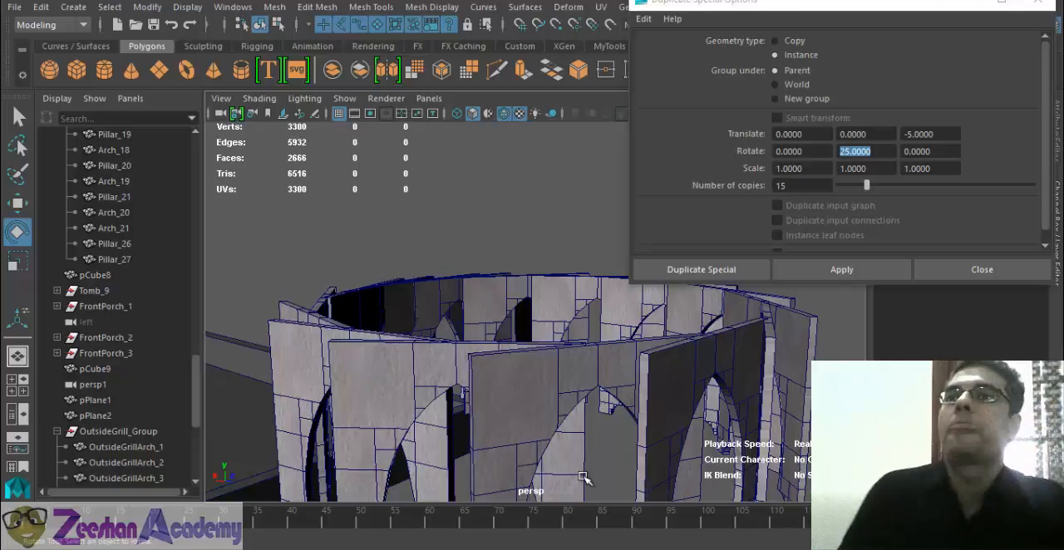
alt+drag(557, 359, 705, 374)
alt+drag(591, 426, 549, 455)
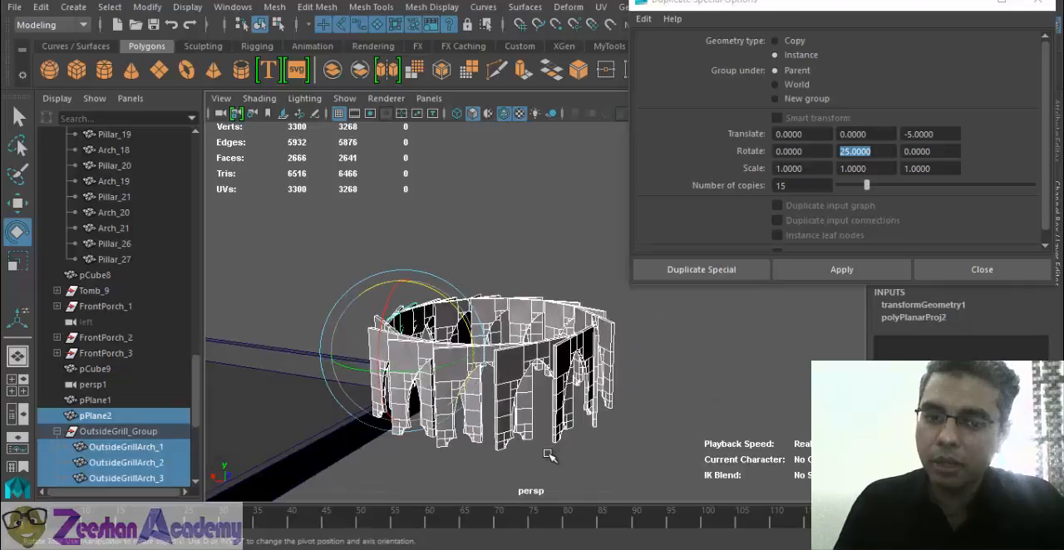
key(ctrl+z)
key(ctrl+z)
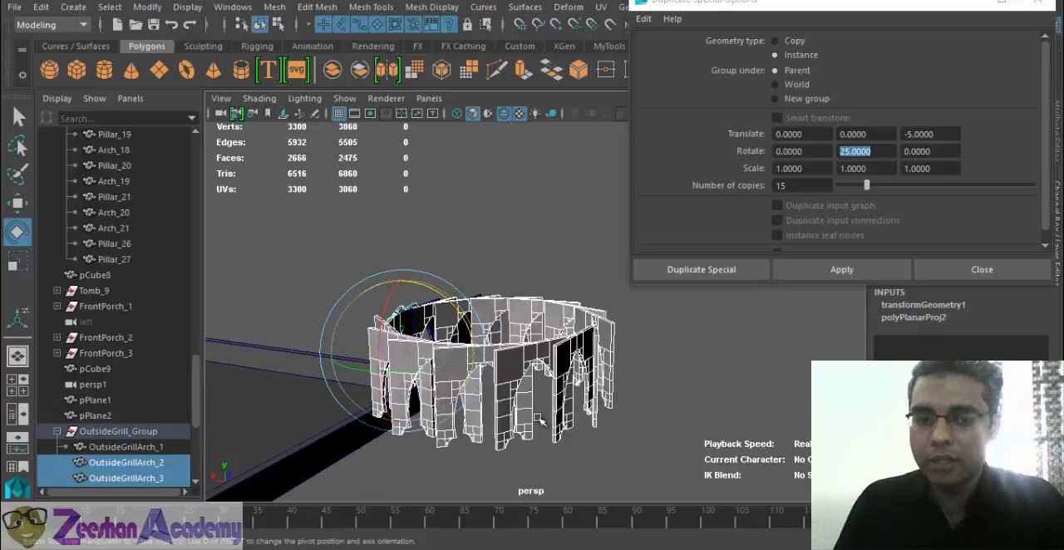
alt+drag(541, 421, 534, 432)
key(ctrl+z)
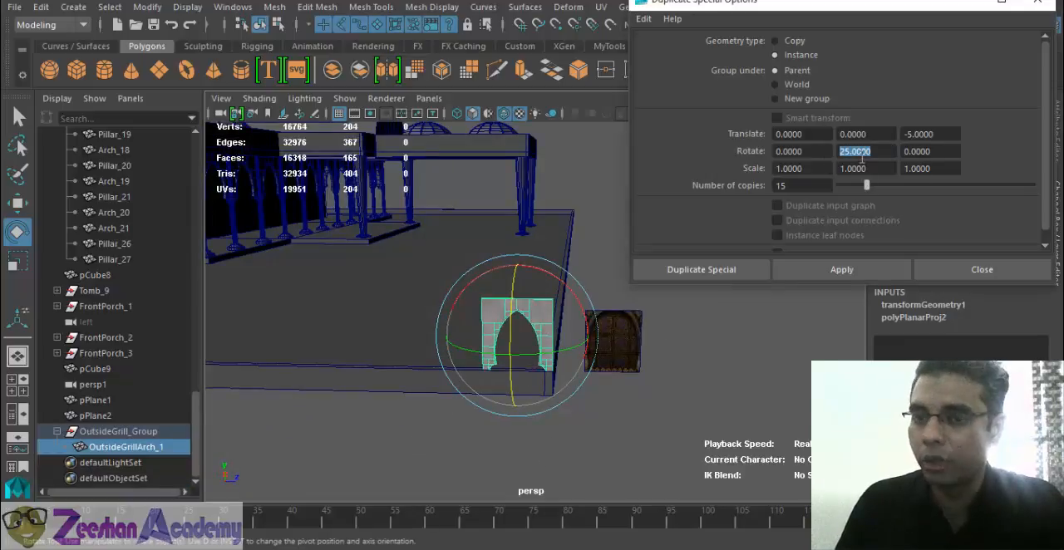
- Try creating the 15 instances with an additional X rotation offset of 25, inspect them and undo the duplication
click(804, 152)
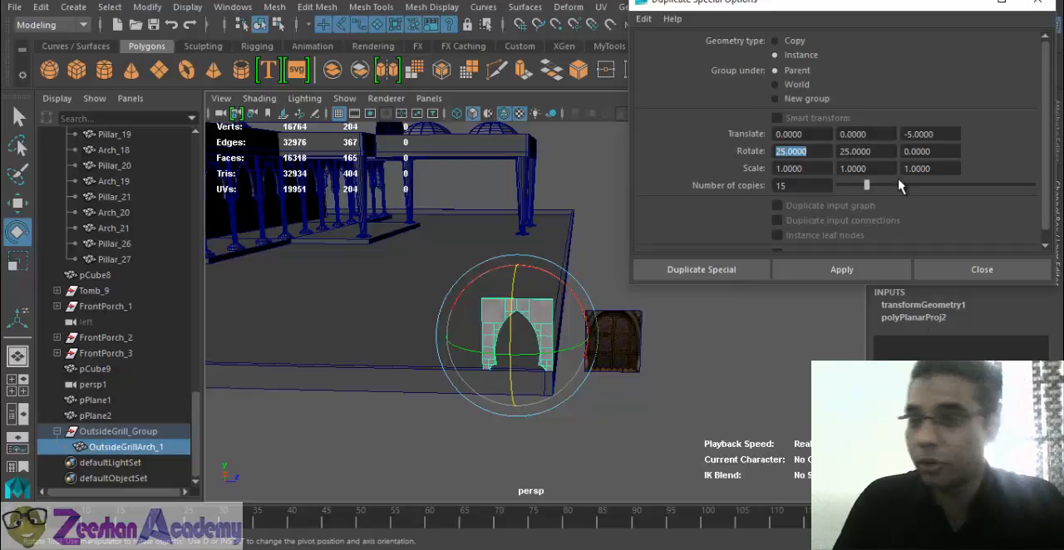
click(874, 270)
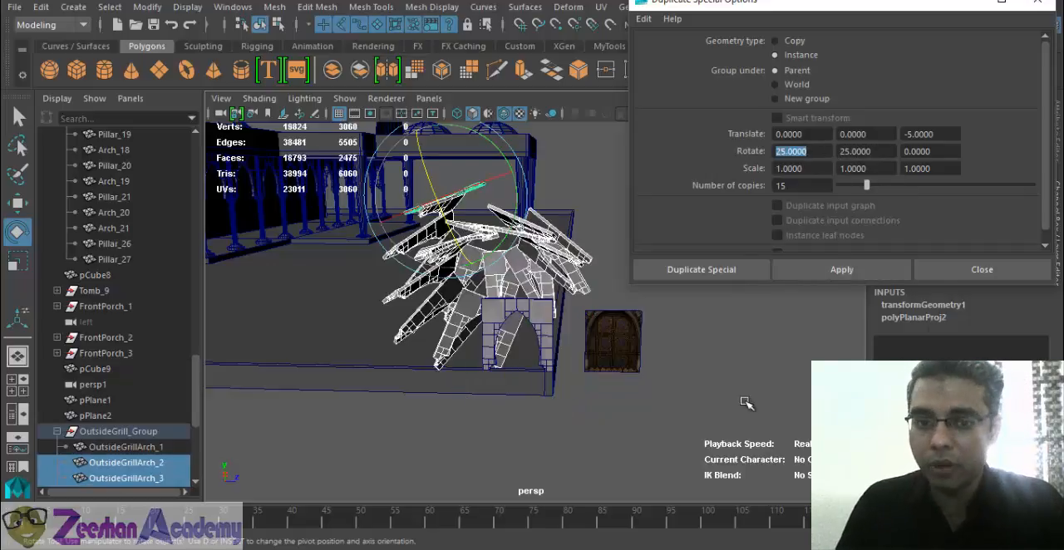
mouse_move(570, 373)
alt+mouse_down()
mouse_move(530, 373)
mouse_move(682, 356)
mouse_move(723, 370)
mouse_move(563, 380)
mouse_move(665, 424)
mouse_move(435, 435)
mouse_move(737, 404)
mouse_move(598, 420)
mouse_move(710, 446)
mouse_move(470, 418)
mouse_move(540, 389)
mouse_move(587, 392)
mouse_move(584, 379)
alt+mouse_up()
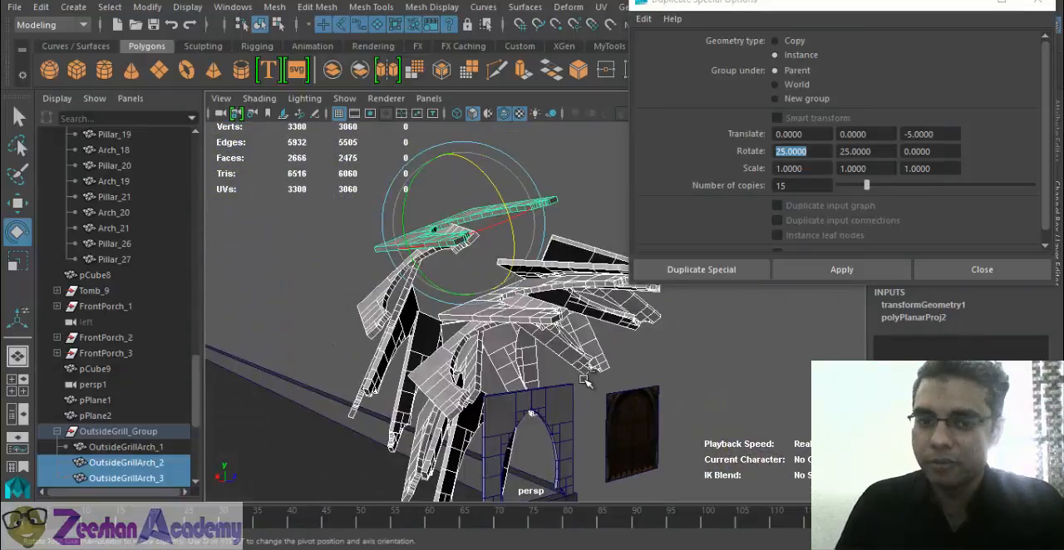
key(ctrl+z)
alt+middle_drag(584, 366, 501, 355)
- Set the number of copies to 50 and both the X and Y rotation offsets to 35
drag(792, 185, 729, 184)
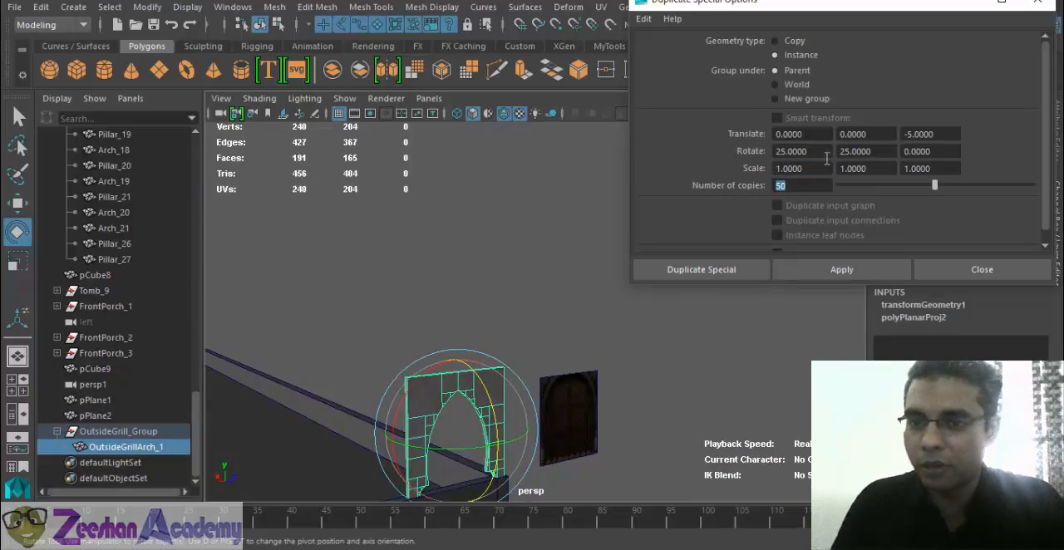
drag(827, 154, 729, 147)
text(35)
key(Tab)
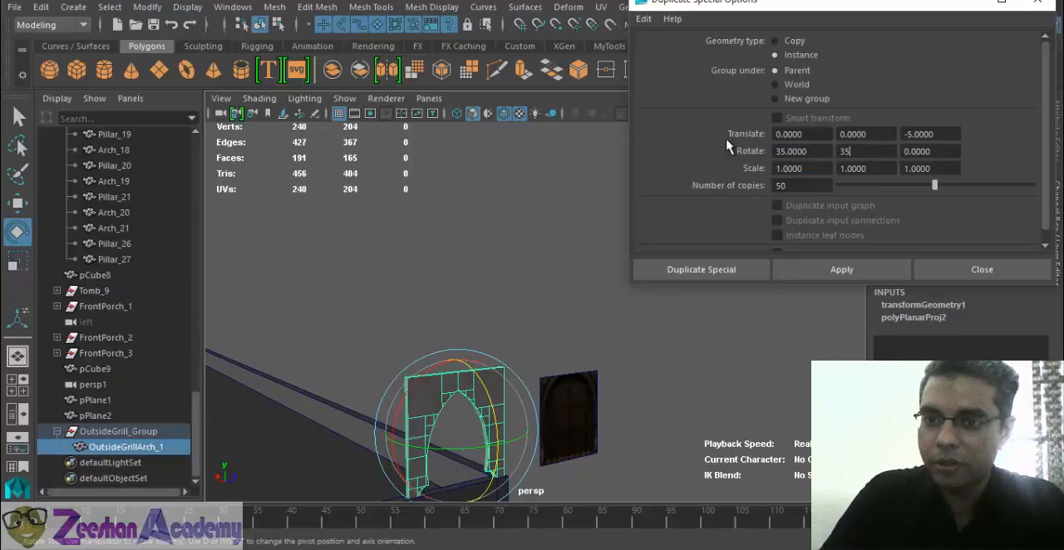
key(Tab)
- Set the duplicates' Z translate offset to -9.2
drag(952, 140, 734, 143)
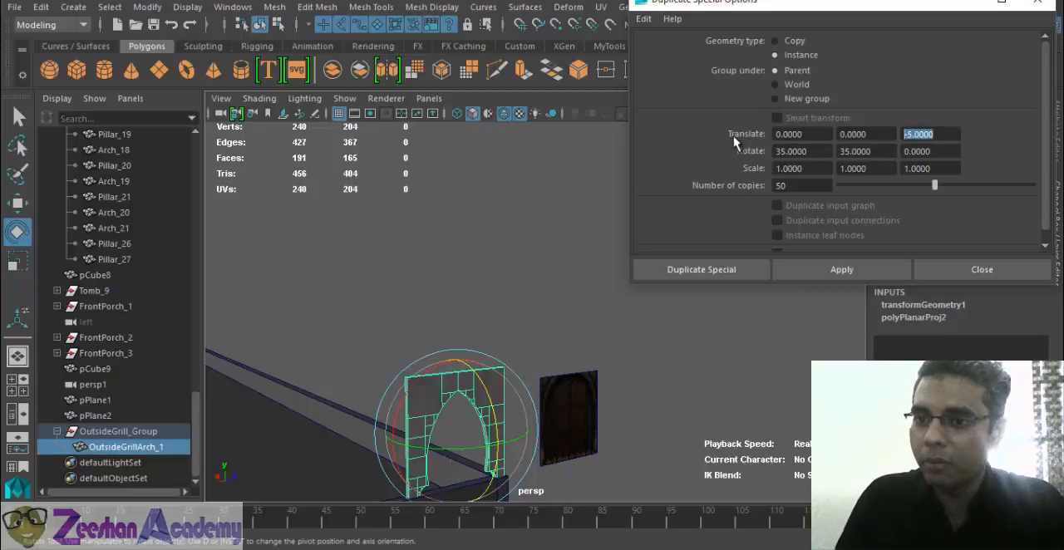
text(-9.2)
key(Return)
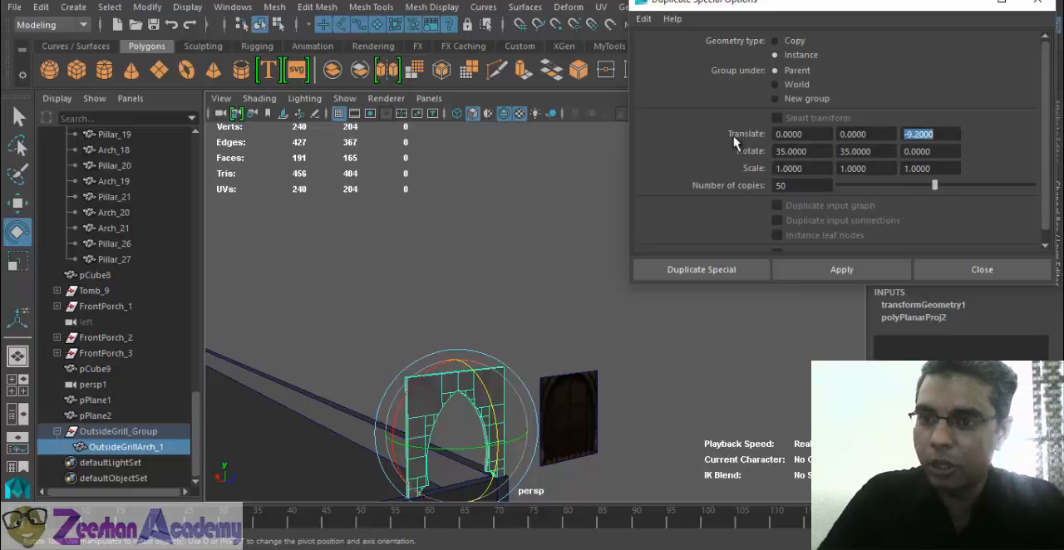
- Create the 50 arch instances rotated in X and Y and examine the pattern from several angles
click(802, 271)
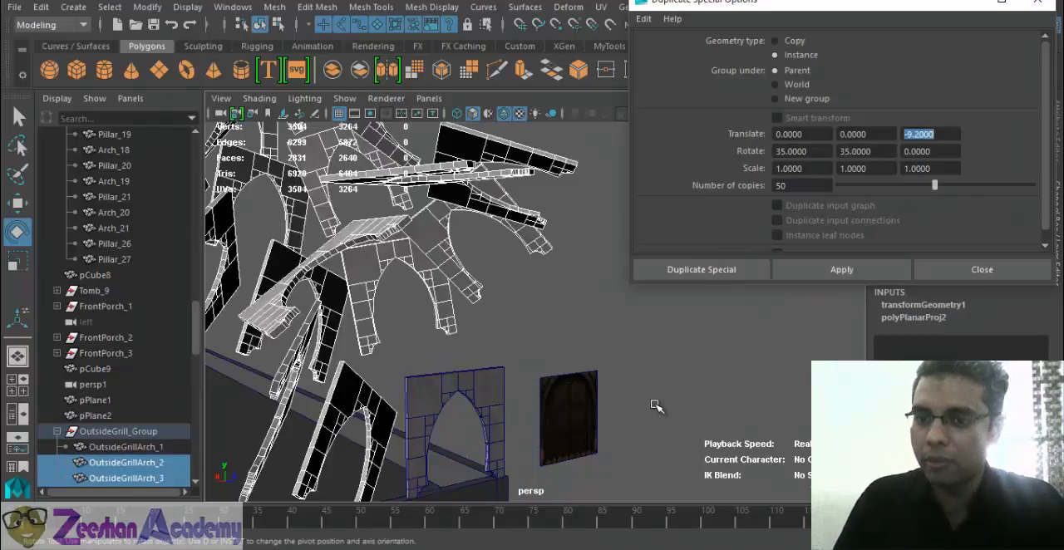
scroll(520, 428, up, 2)
alt+drag(520, 428, 374, 371)
scroll(569, 428, down, 5)
scroll(375, 370, up, 3)
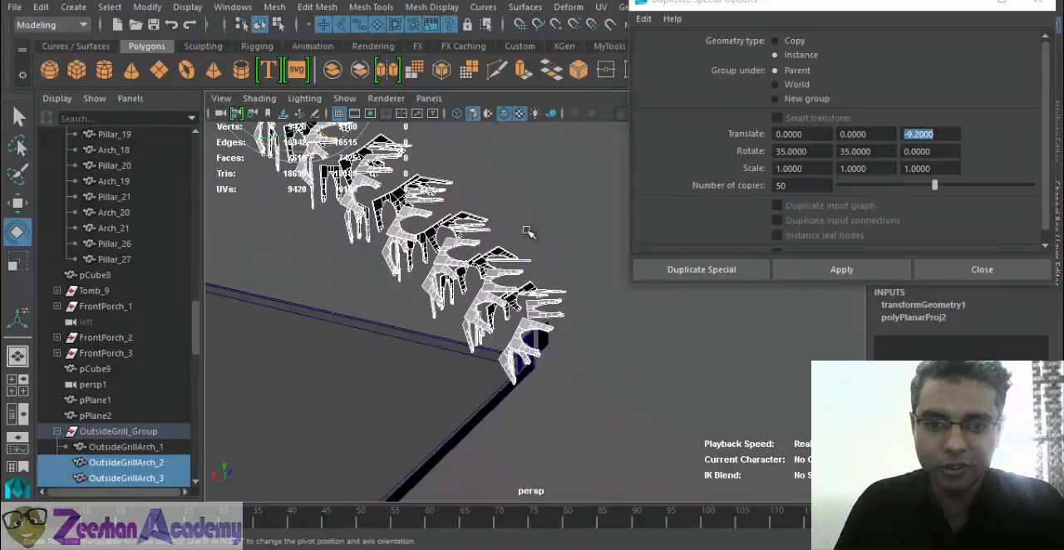
click(529, 234)
alt+drag(596, 411, 529, 379)
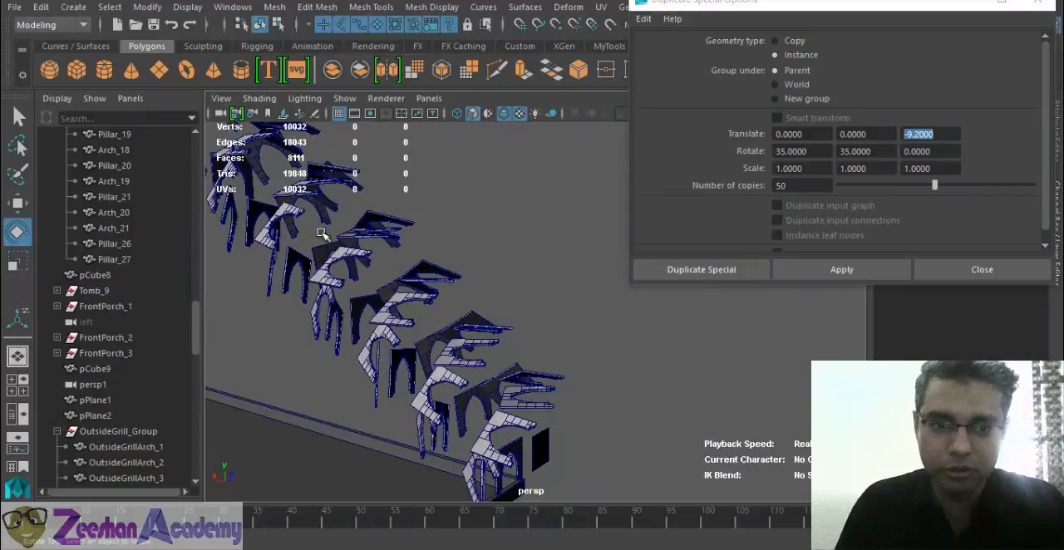
alt+drag(506, 392, 532, 362)
alt+drag(624, 362, 657, 370)
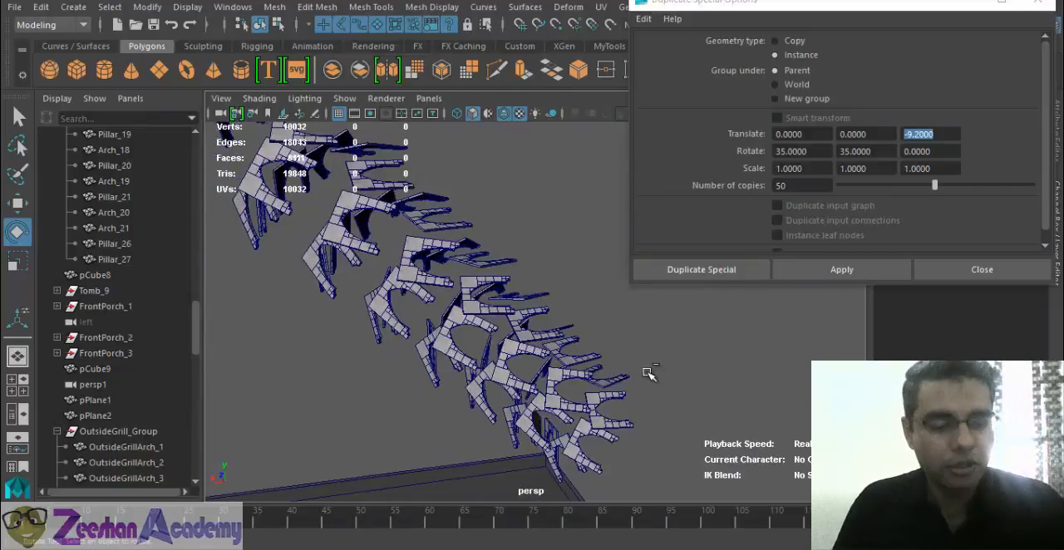
- Undo the 50-instance duplication and frame the original arch
key(ctrl+z)
alt+drag(645, 405, 580, 400)
key(ctrl+z)
key(f)
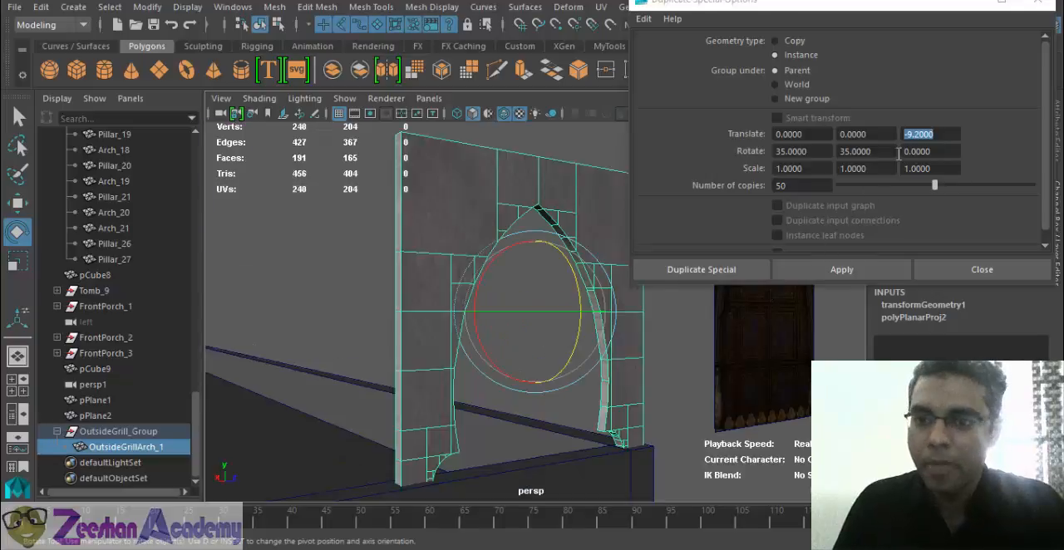
- Set the X rotation offset to 0, try creating the 50 instances with only Y rotation, inspect them and undo
click(825, 151)
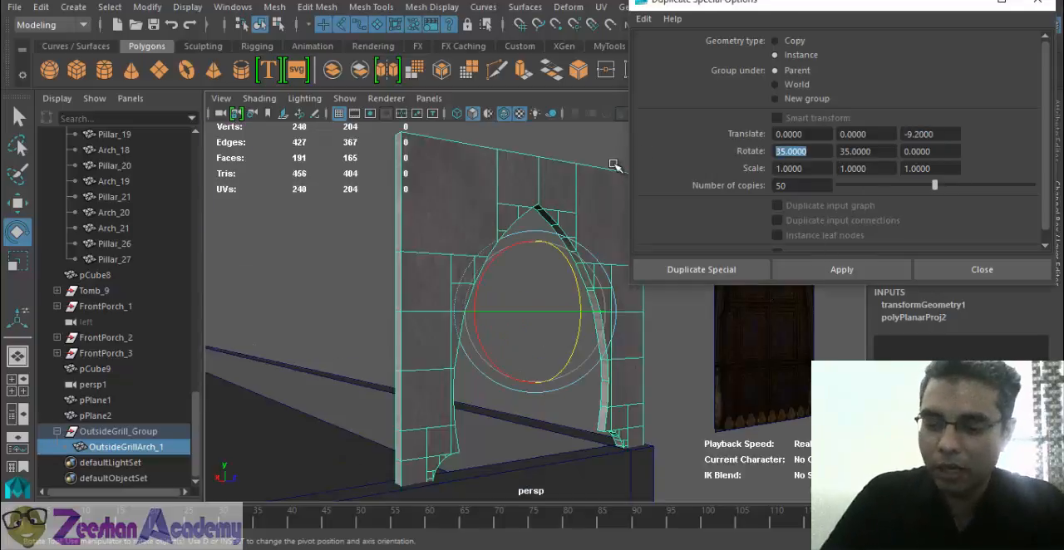
click(842, 269)
scroll(748, 443, down, 5)
alt+drag(745, 445, 374, 338)
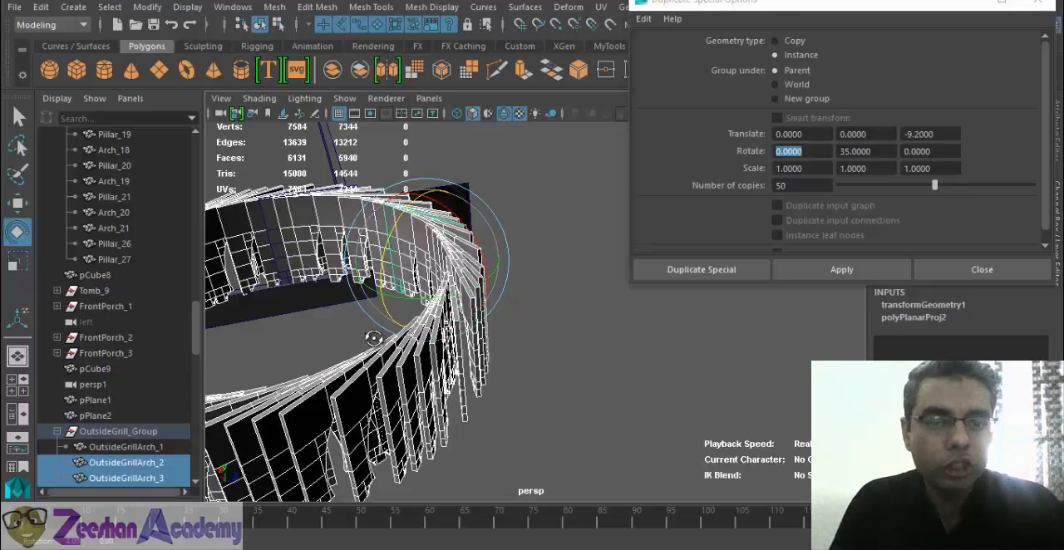
alt+drag(373, 339, 522, 356)
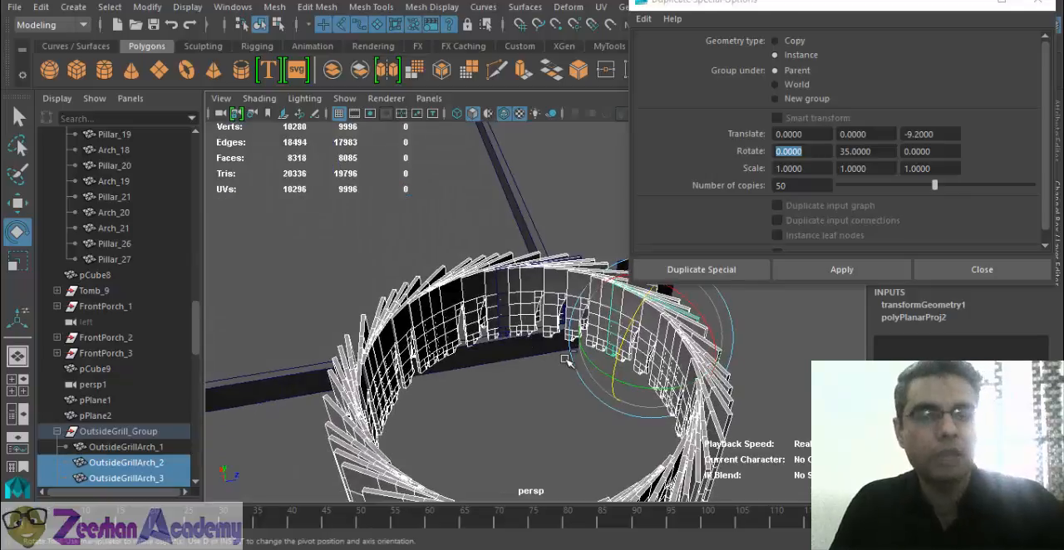
key(ctrl+z)
alt+drag(473, 436, 482, 343)
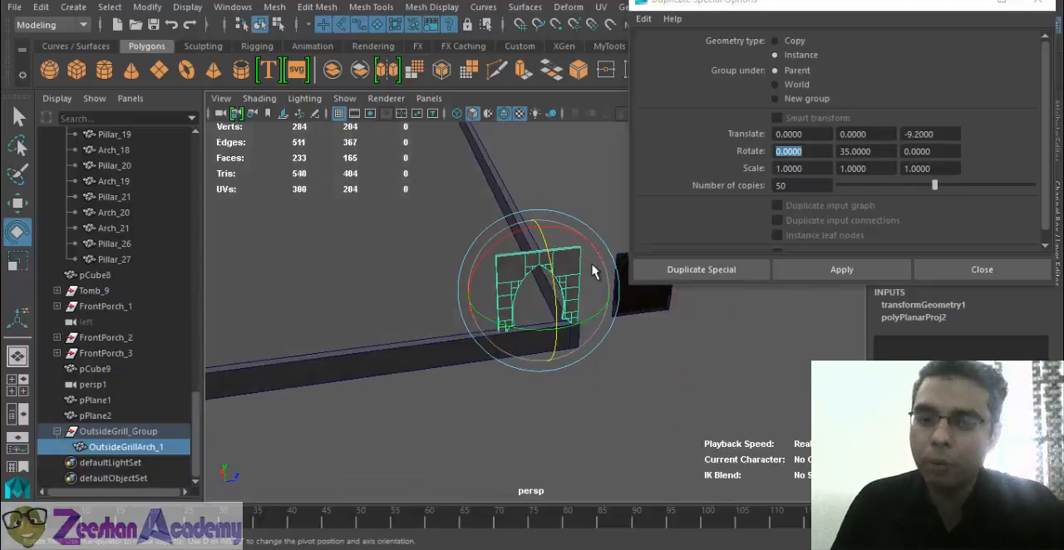
- Set the Y rotation offset to 0 and the number of copies to 20, and create the arch instances along the wall
key(Tab)
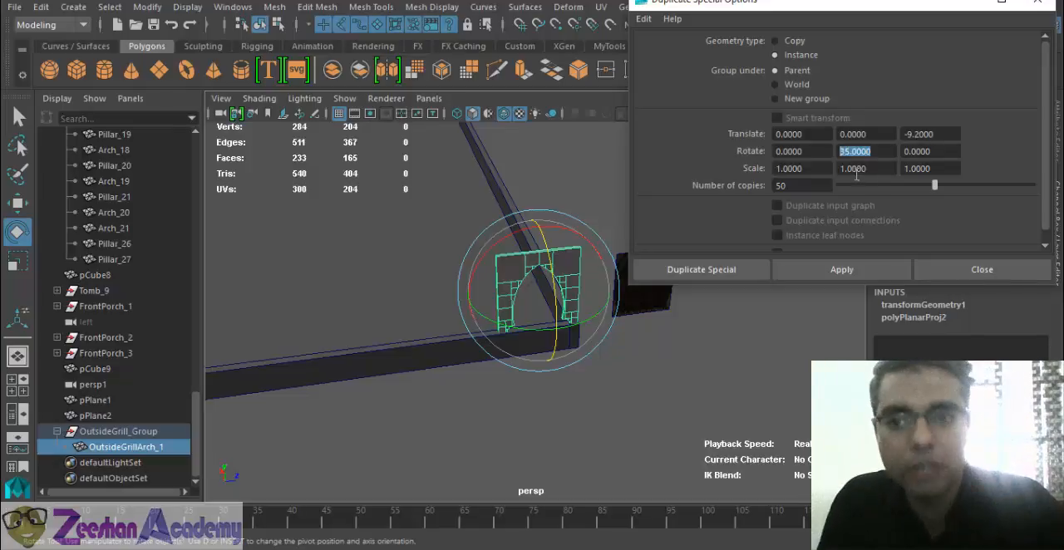
text(0)
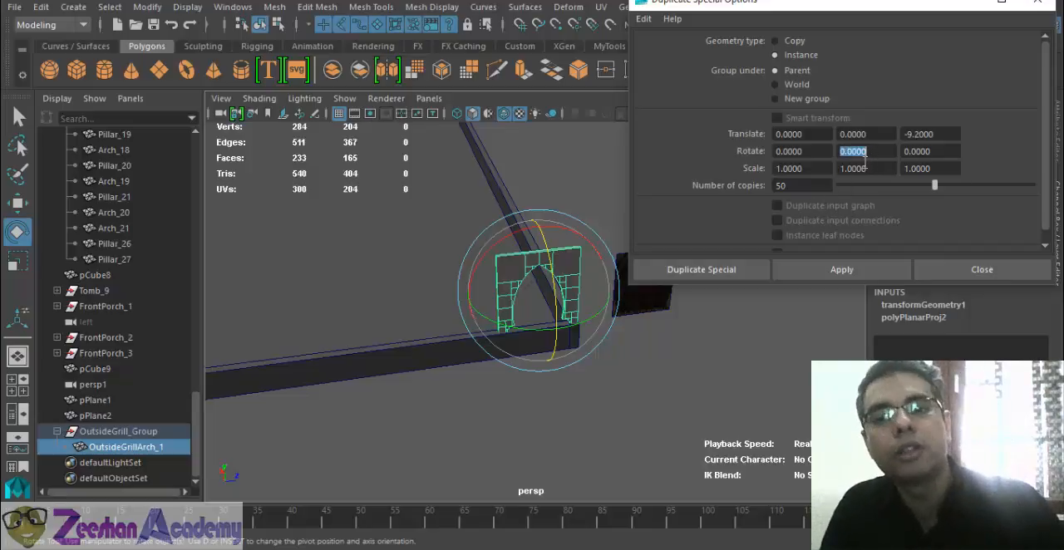
double_click(789, 184)
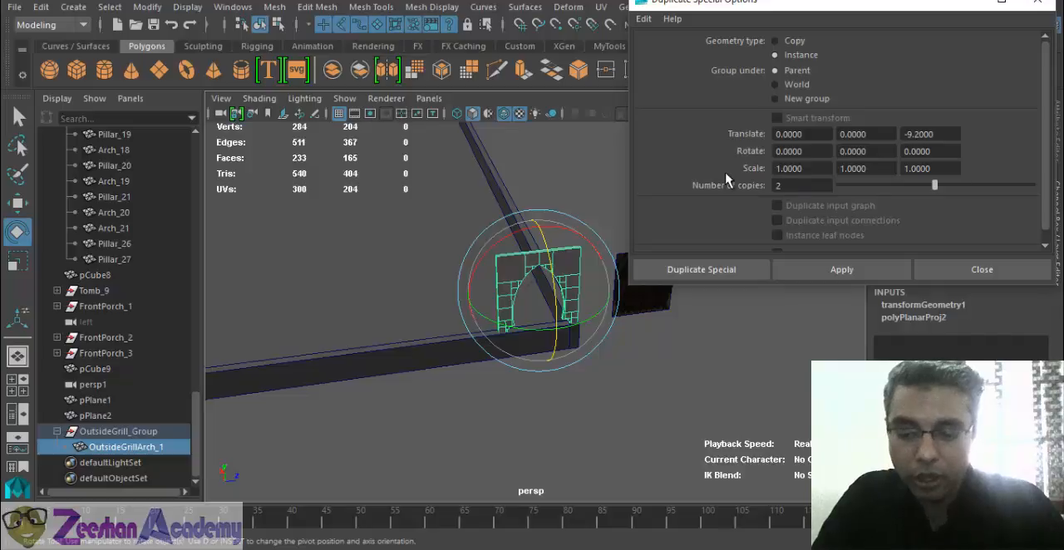
click(840, 269)
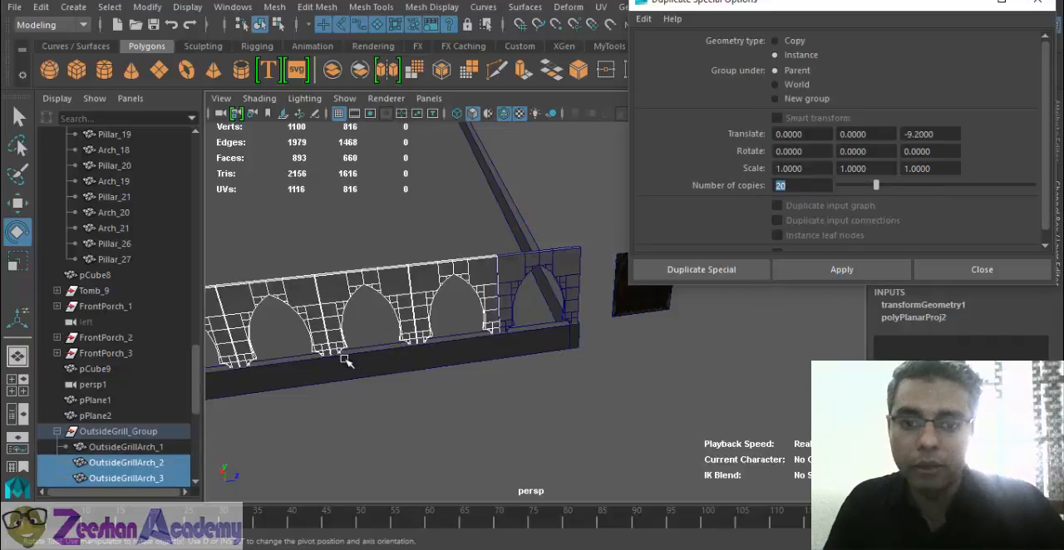
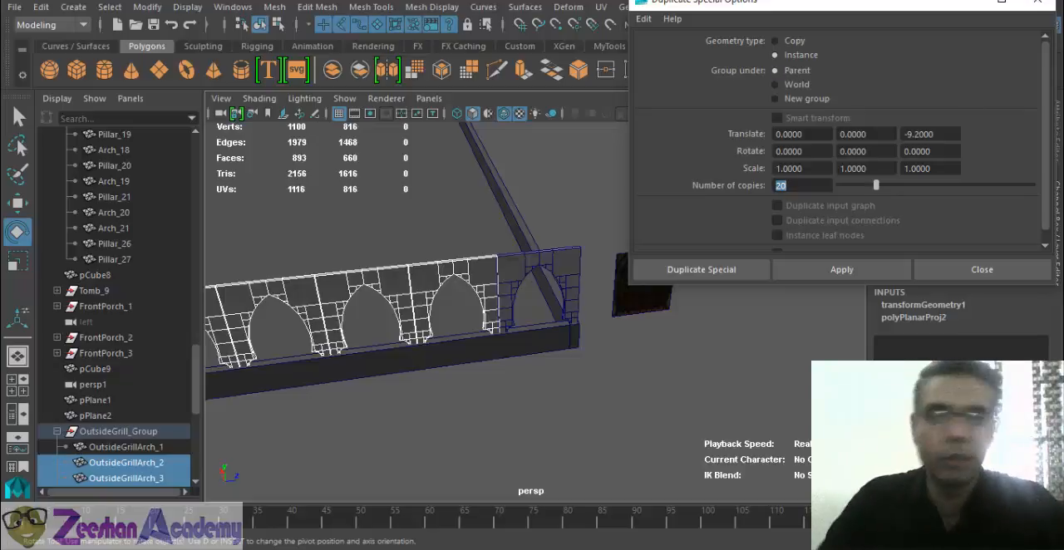
- Select the last arch of the row and create 20 more instances from it along the wall
alt+drag(269, 426, 927, 119)
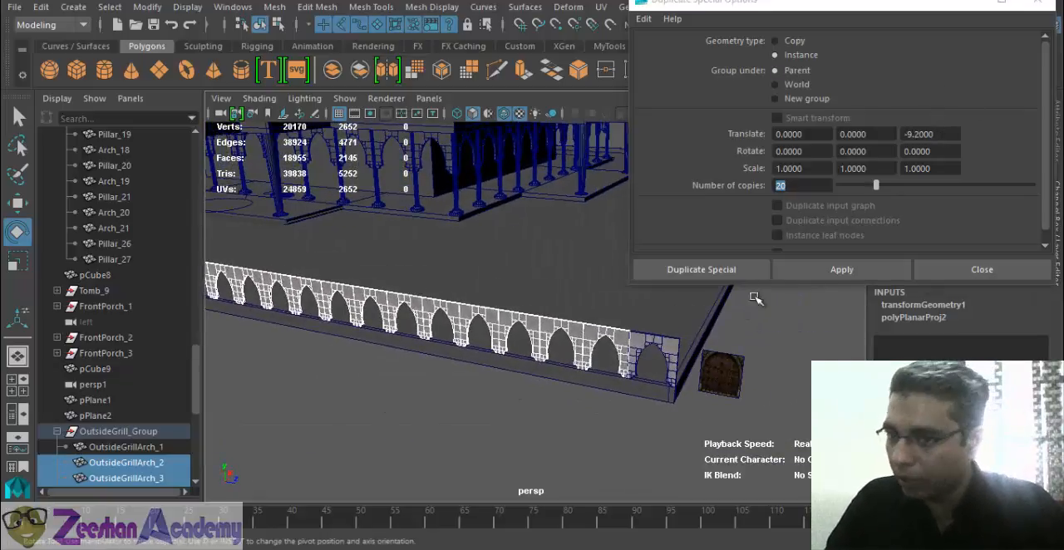
alt+drag(566, 404, 462, 403)
alt+drag(629, 399, 601, 408)
key(q)
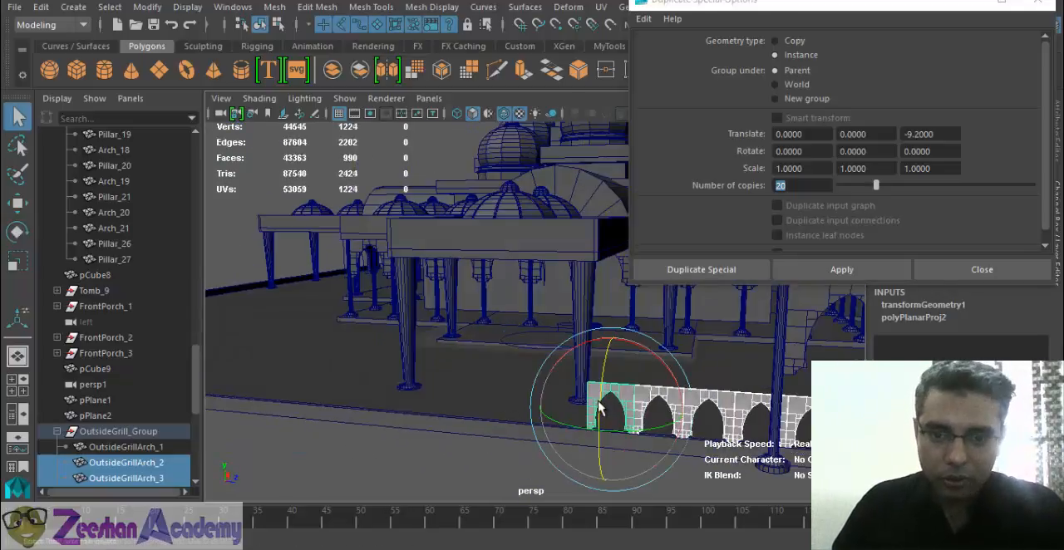
click(601, 408)
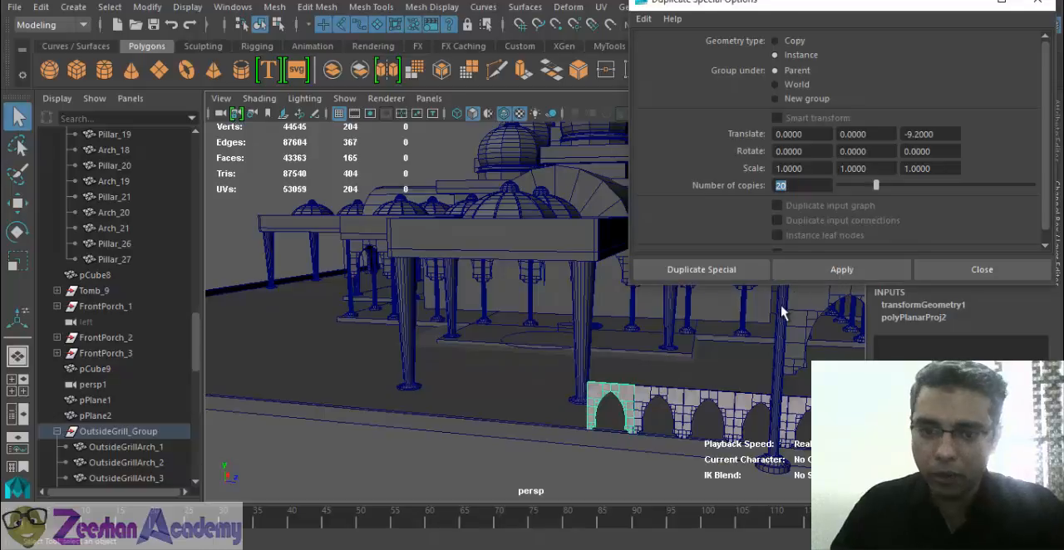
click(819, 271)
- Set the number of copies to 5 and create the instances, extending the row toward the wall's corner
alt+middle_drag(249, 394, 559, 402)
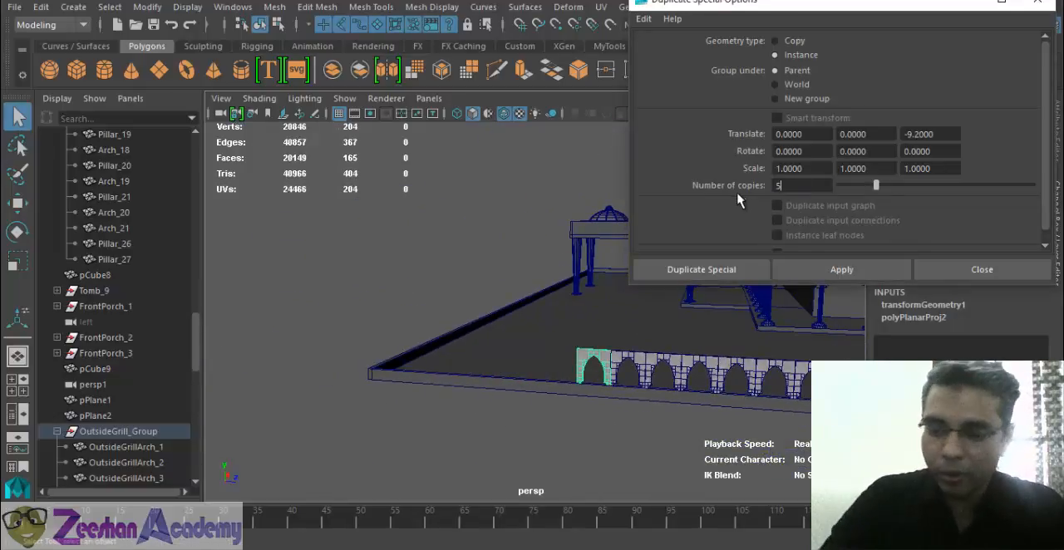
click(841, 269)
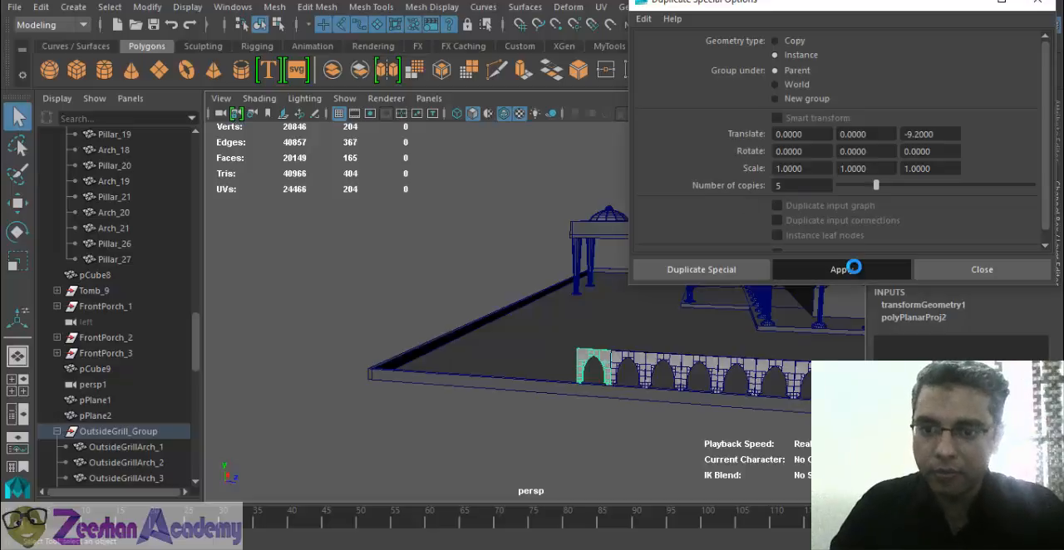
alt+middle_drag(634, 406, 653, 400)
scroll(525, 446, up, 3)
alt+drag(539, 446, 417, 435)
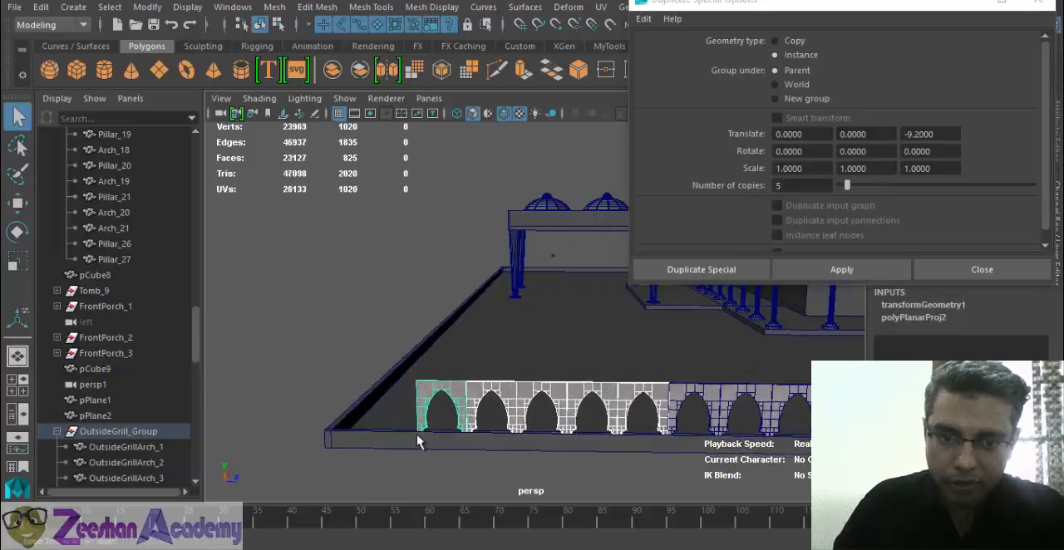
- Create 3 more instances from the new last arch and delete the outermost one beyond the wall's corner
click(424, 400)
drag(786, 186, 719, 197)
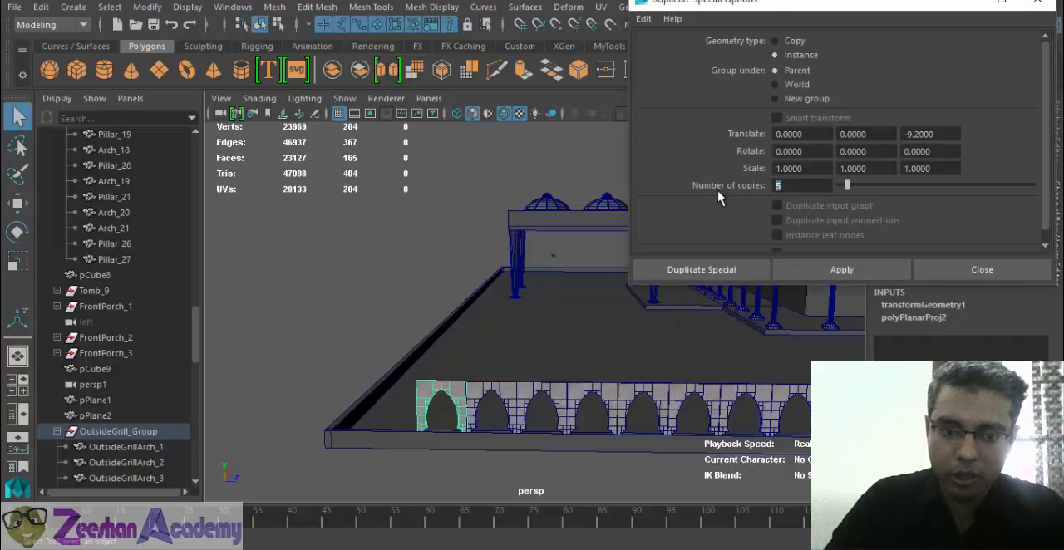
click(807, 266)
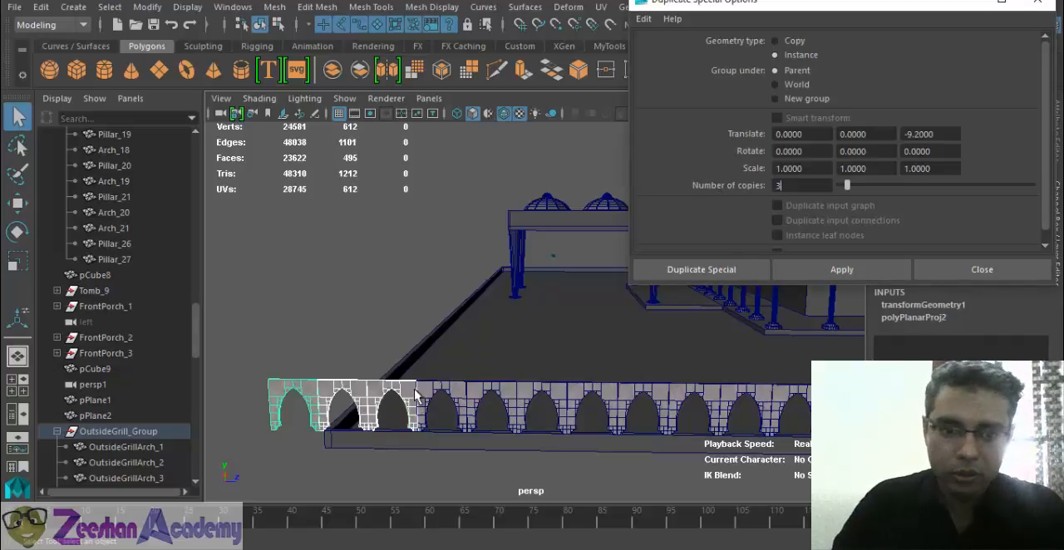
alt+middle_drag(312, 380, 354, 375)
click(318, 395)
key(Delete)
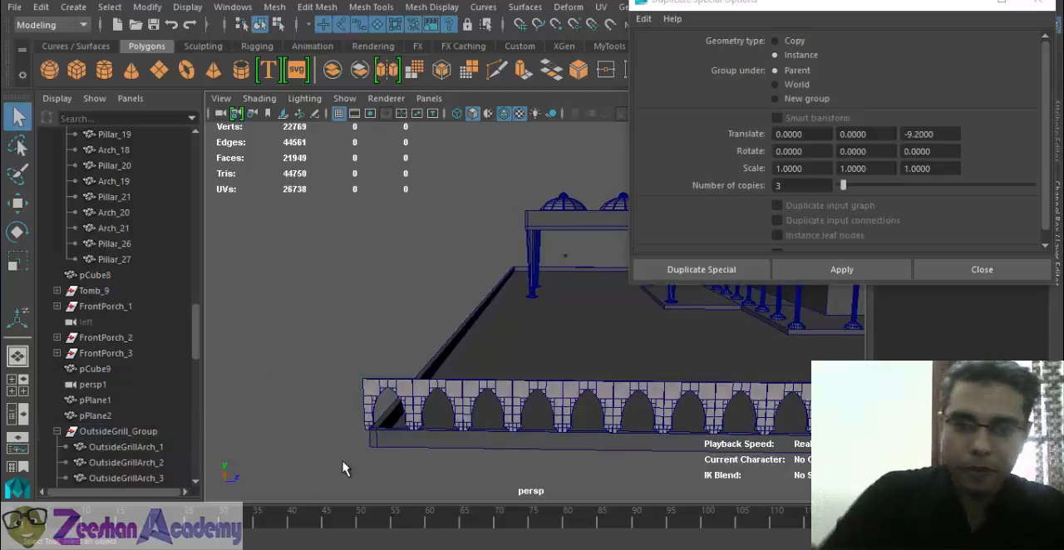
- Switch the courtyard wall to vertex editing and select the vertices at the end where the arch row finishes
alt+drag(389, 428, 453, 420)
alt+right_drag(453, 420, 507, 399)
alt+drag(507, 399, 478, 354)
alt+right_drag(440, 416, 450, 418)
scroll(450, 418, up, 3)
click(406, 433)
alt+middle_drag(412, 441, 450, 444)
alt+drag(473, 447, 477, 438)
right_drag(451, 432, 389, 132)
alt+drag(530, 343, 524, 374)
alt+right_drag(524, 374, 433, 399)
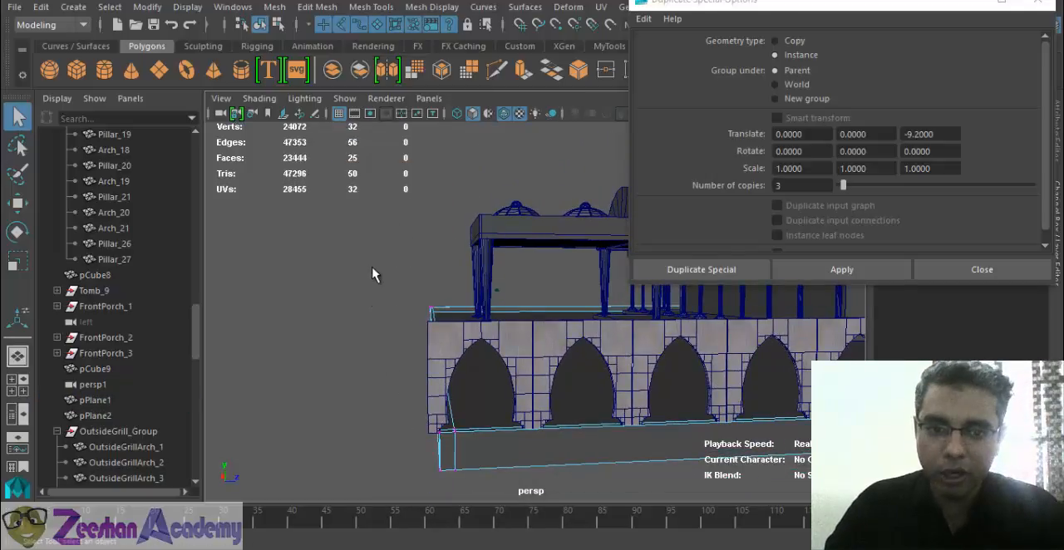
drag(372, 268, 440, 496)
key(w)
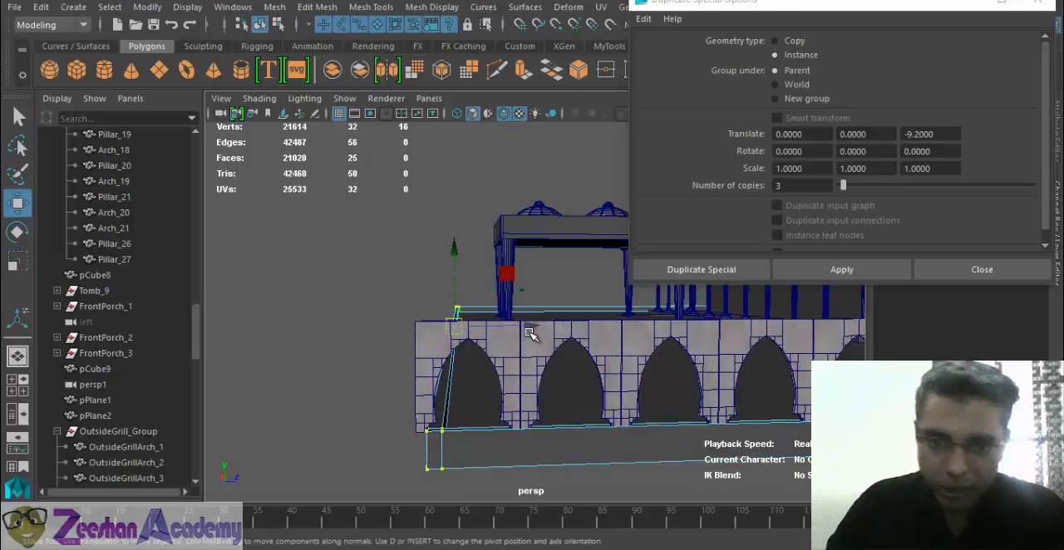
- Move the selected wall-end vertices outward along the row to the last arch's outer edge, undoing the overshoot
drag(531, 332, 525, 332)
alt+right_drag(413, 420, 468, 434)
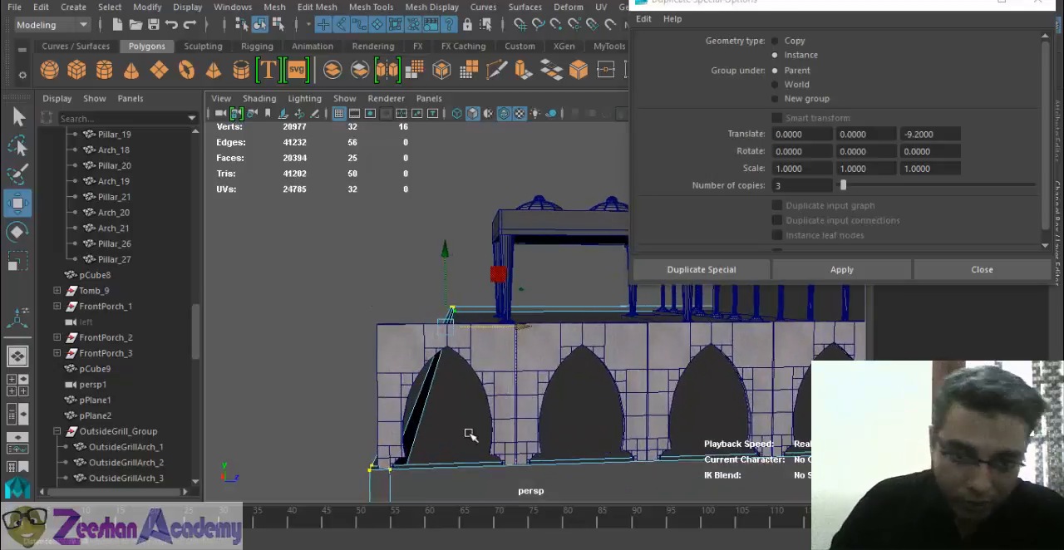
drag(513, 327, 507, 326)
alt+drag(442, 440, 452, 448)
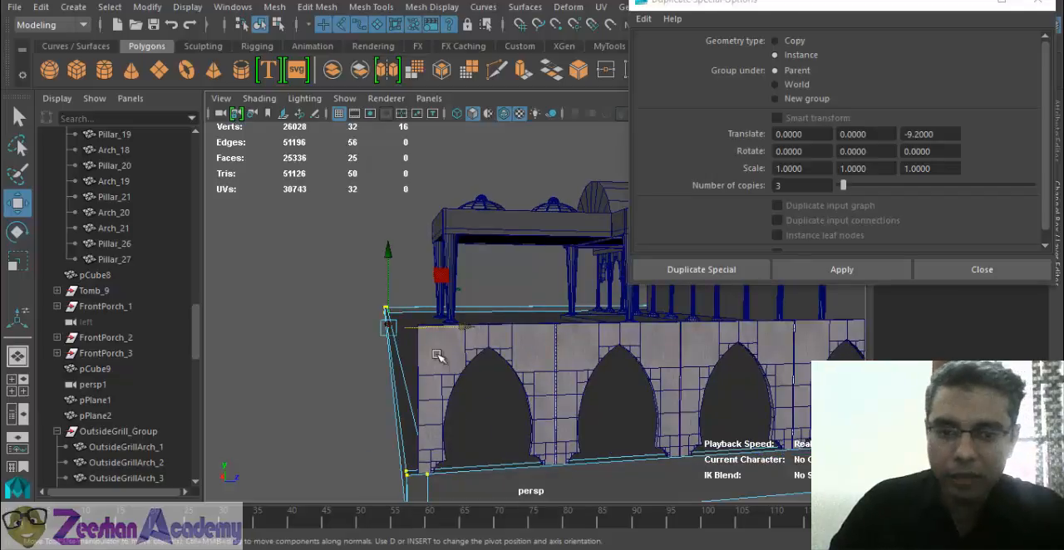
key(ctrl+z)
key(ctrl+z)
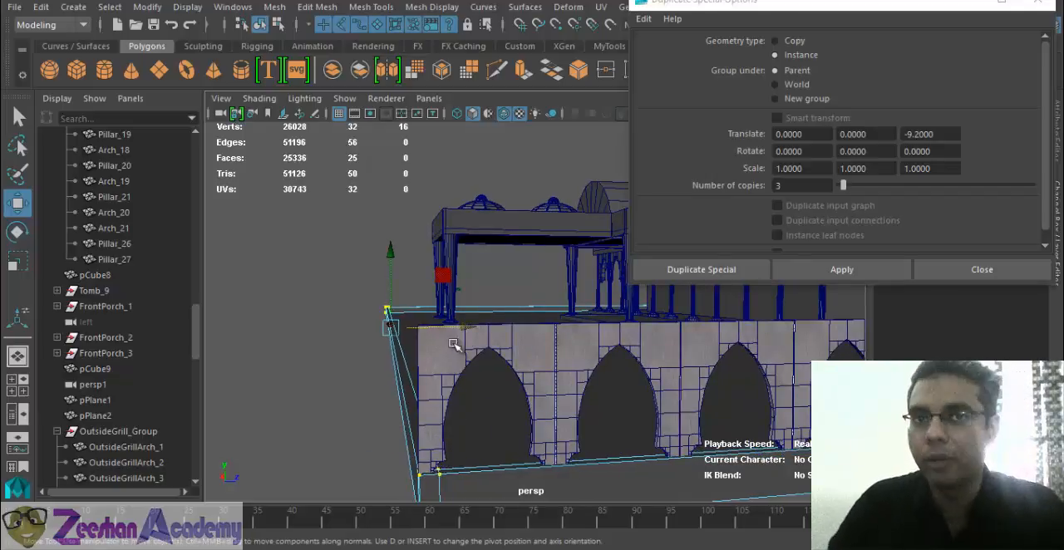
- Nudge the wall-end vertices in small increments until the wall's end lines up with the last arch's edge
alt+middle_drag(431, 315, 429, 333)
mouse_move(422, 374)
alt+mouse_down()
mouse_move(394, 347)
mouse_move(427, 311)
mouse_move(430, 375)
mouse_move(287, 348)
mouse_move(340, 354)
mouse_move(358, 379)
mouse_move(346, 396)
alt+mouse_up()
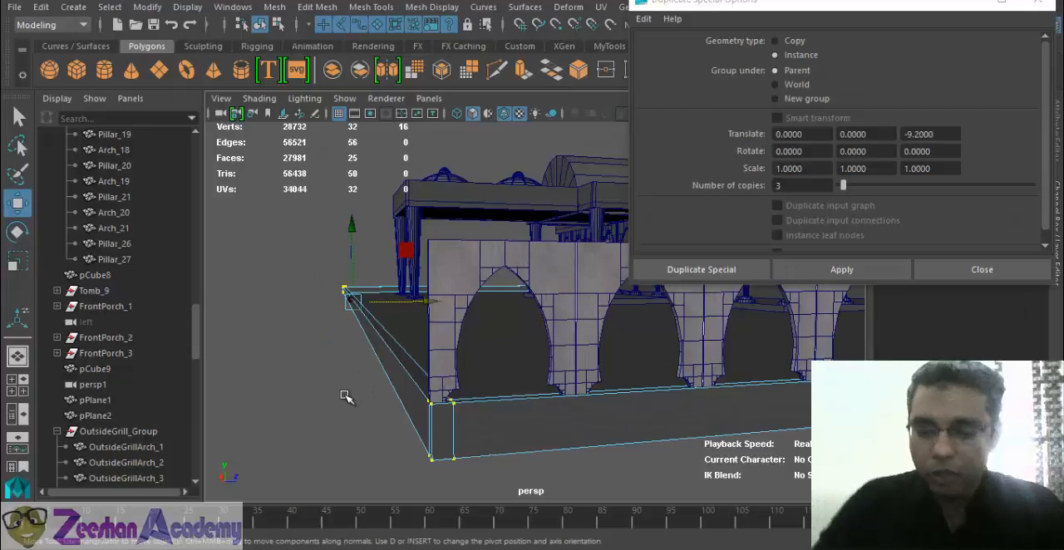
key(alt+Right)
key(alt+Right)
key(alt+Right)
key(alt+Right)
key(alt+Right)
key(alt+Right)
key(alt+Right)
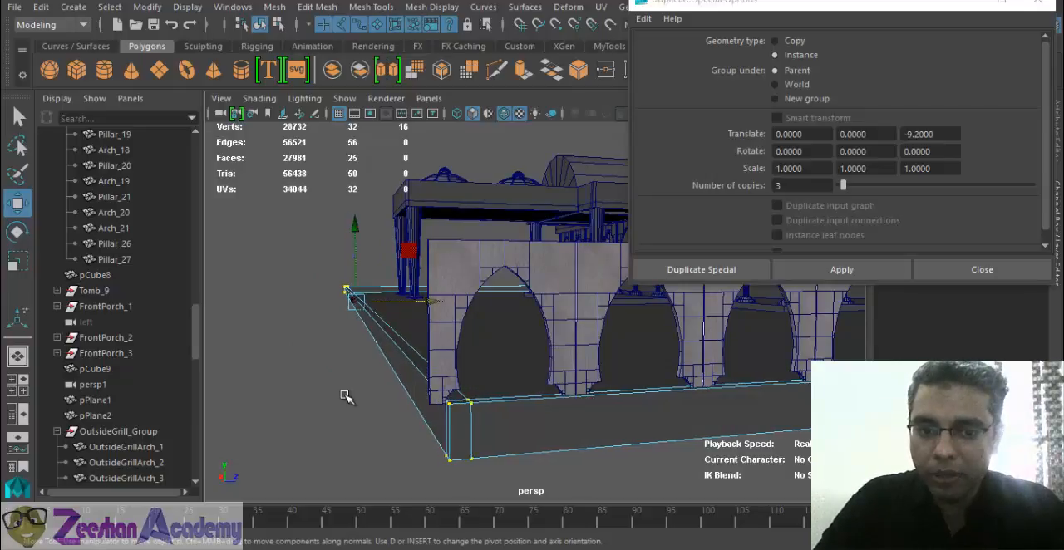
key(alt+Left)
key(alt+Left)
key(alt+Left)
key(alt+Left)
key(alt+Left)
key(alt+Left)
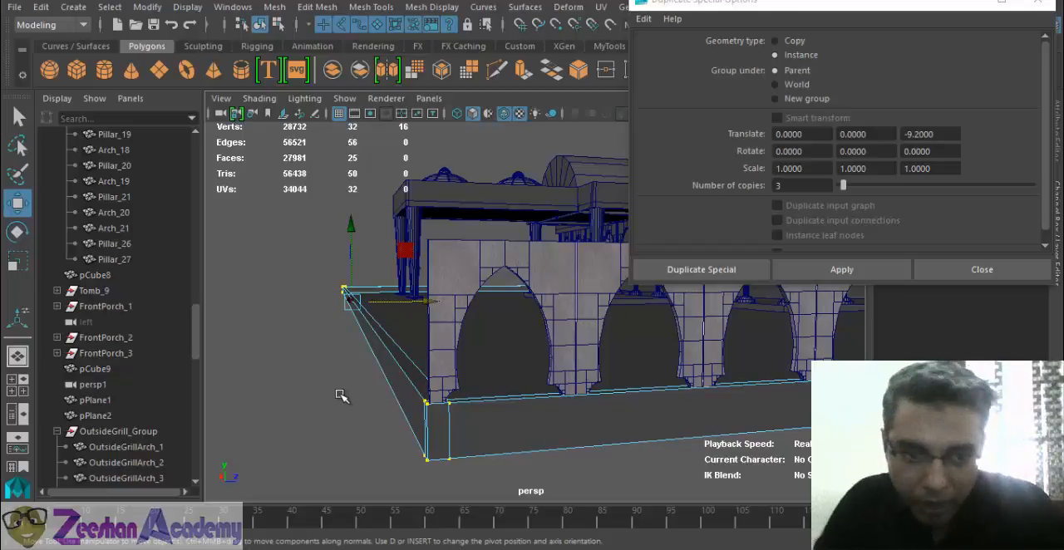
- Reselect the corner vertices to finish aligning the wall end with the arch, and save the scene
alt+drag(356, 408, 430, 319)
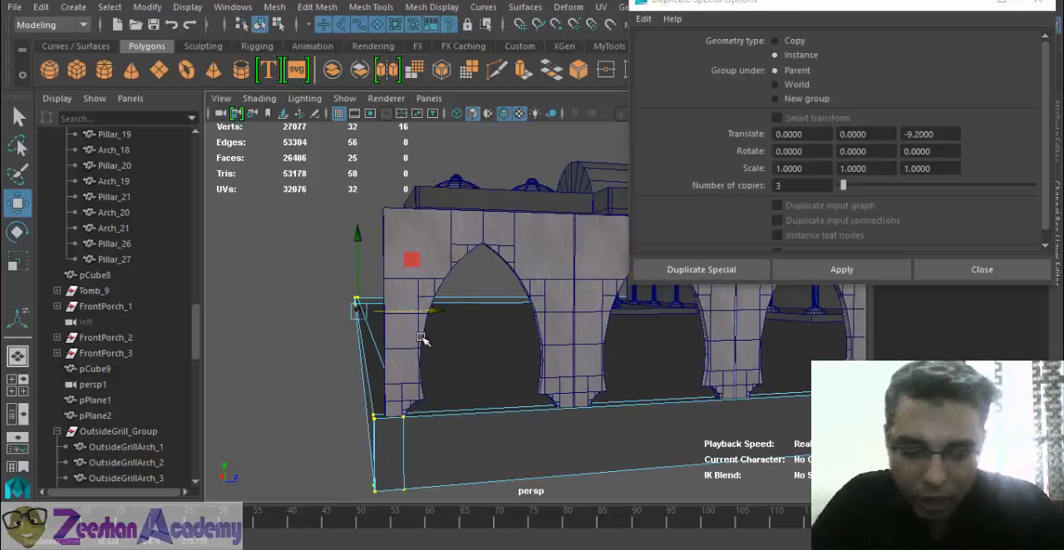
drag(315, 272, 435, 509)
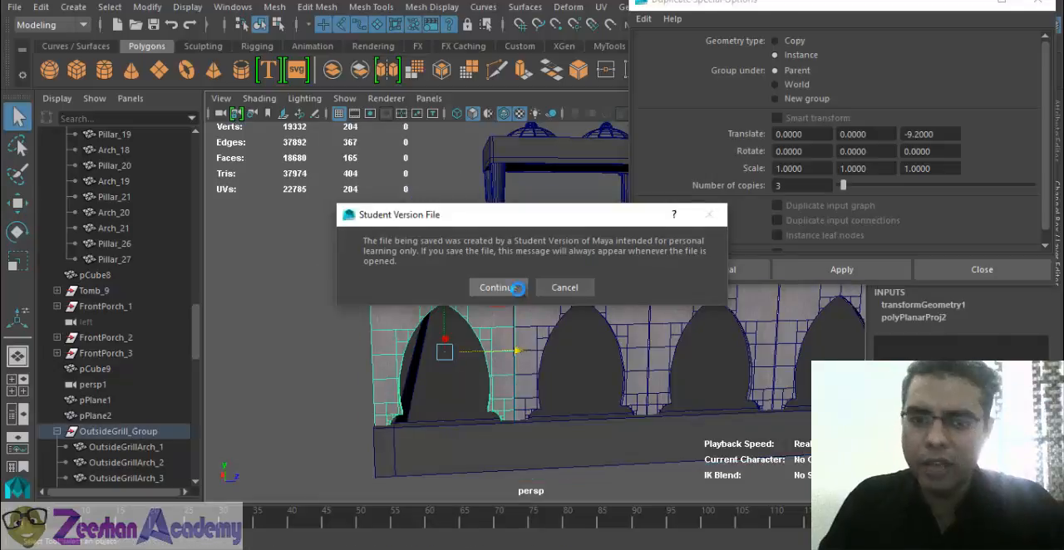
click(493, 286)
- Set the number of copies to 1 and create one more arch instance past the wall's corner
alt+drag(515, 374, 549, 399)
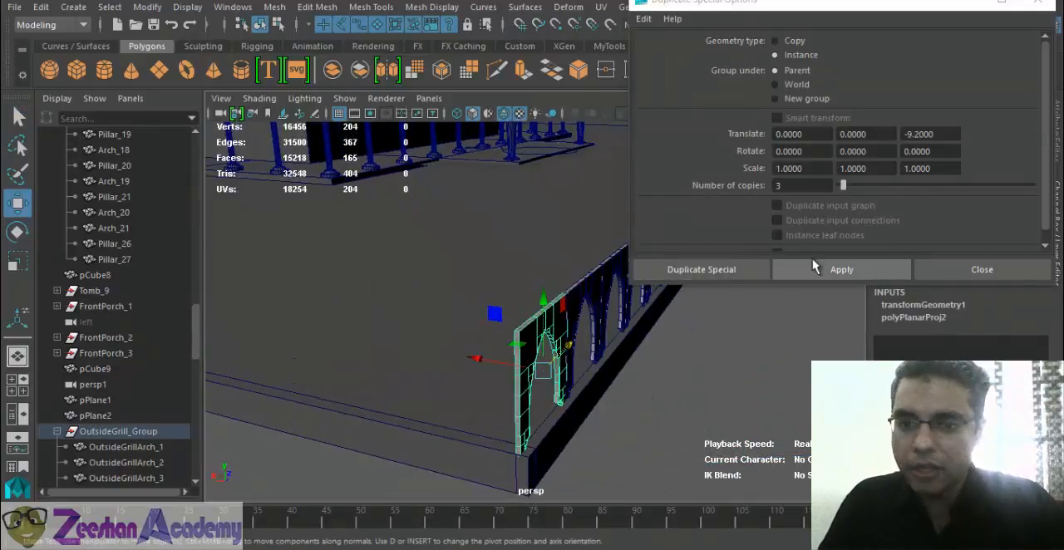
double_click(808, 186)
text(1)
key(Return)
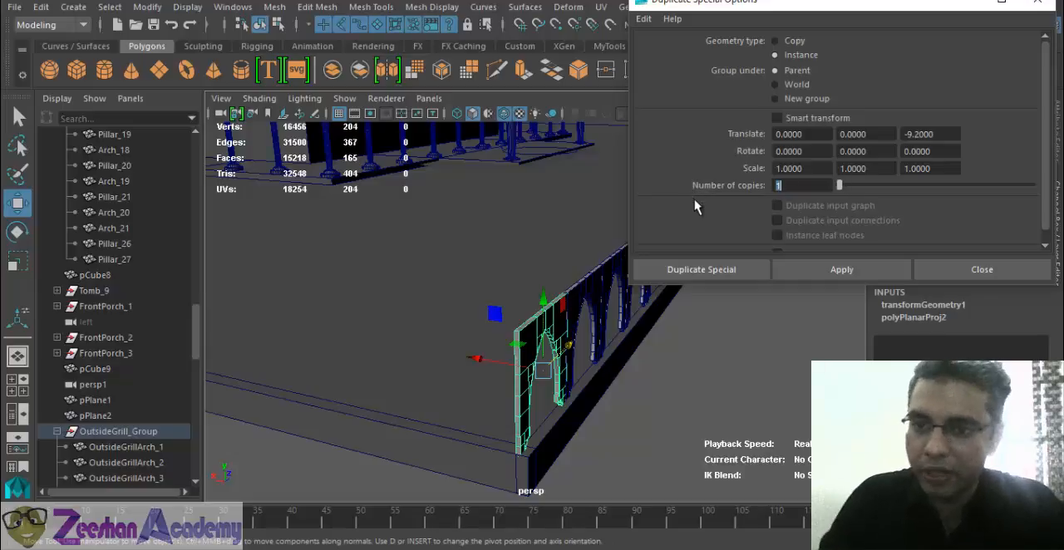
click(841, 269)
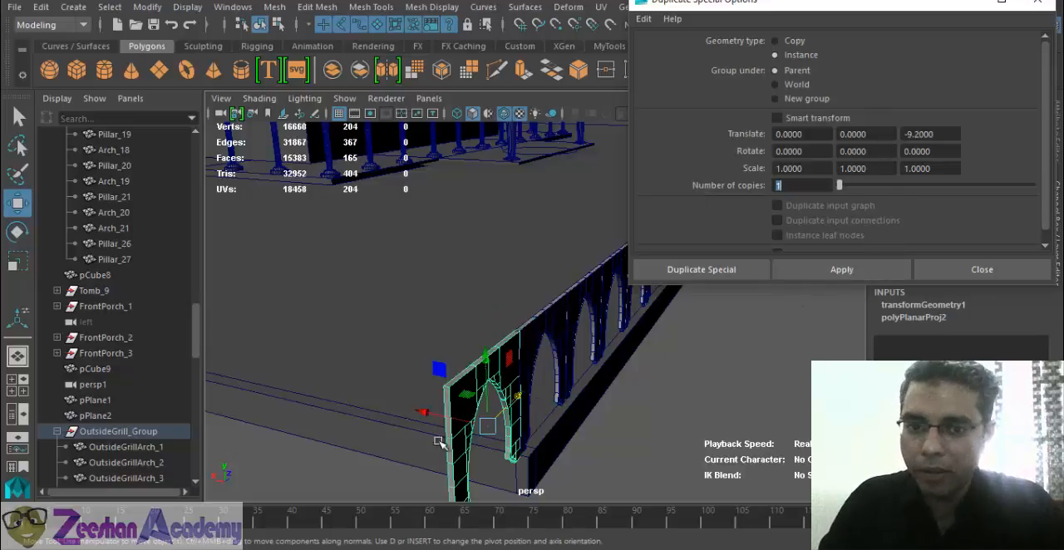
- Rotate the new arch instance to a Rotate Y of -90 so it faces along the adjoining wall
alt+drag(532, 391, 469, 454)
key(e)
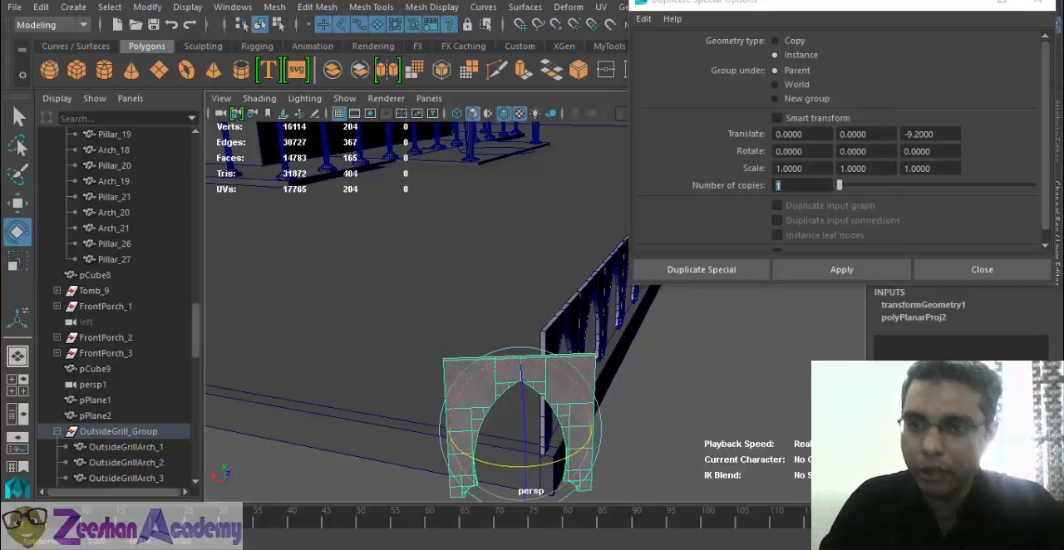
drag(940, 8, 742, 2)
click(1018, 167)
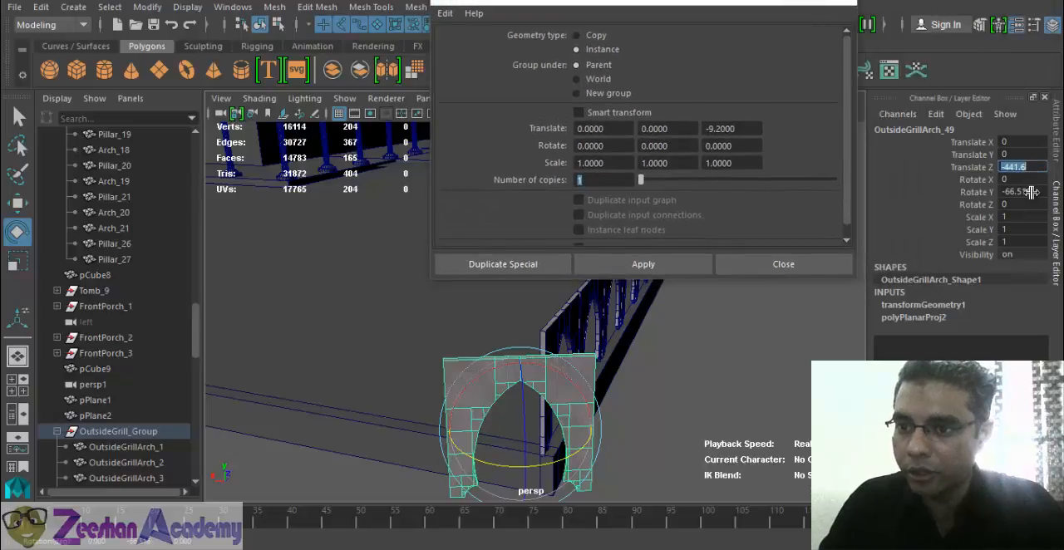
click(1024, 192)
text(0)
key(Return)
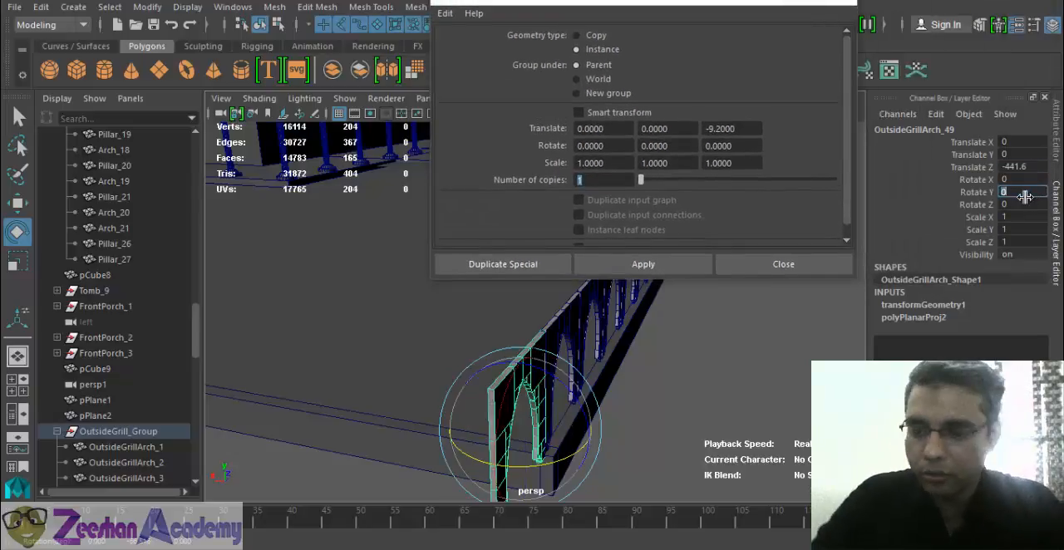
key(Return)
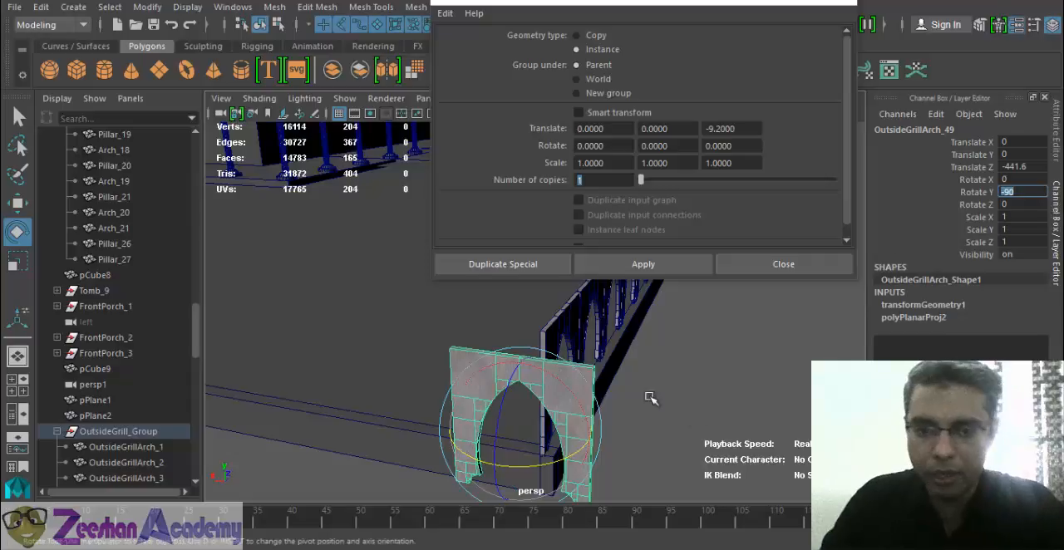
- Move the rotated arch onto the adjoining wall to meet the row at the corner, about Translate X 4.789 and Z -436.866
key(w)
drag(564, 458, 698, 353)
click(838, 1)
click(390, 354)
click(297, 374)
scroll(657, 345, up, 2)
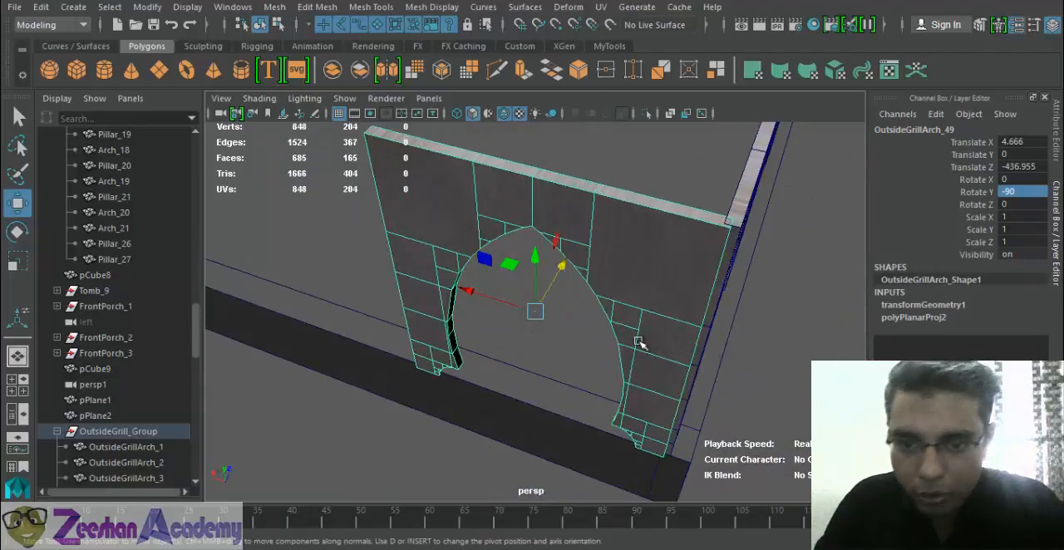
alt+middle_drag(639, 342, 577, 380)
drag(408, 324, 406, 325)
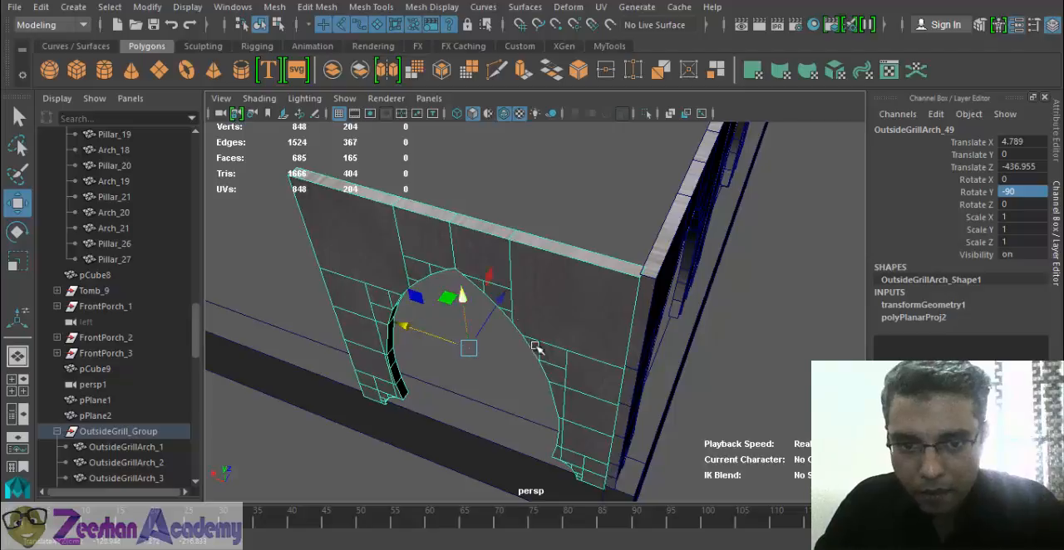
alt+drag(536, 349, 499, 340)
- Open the Duplicate Special options for the rotated arch and set the number of copies to 50
click(41, 7)
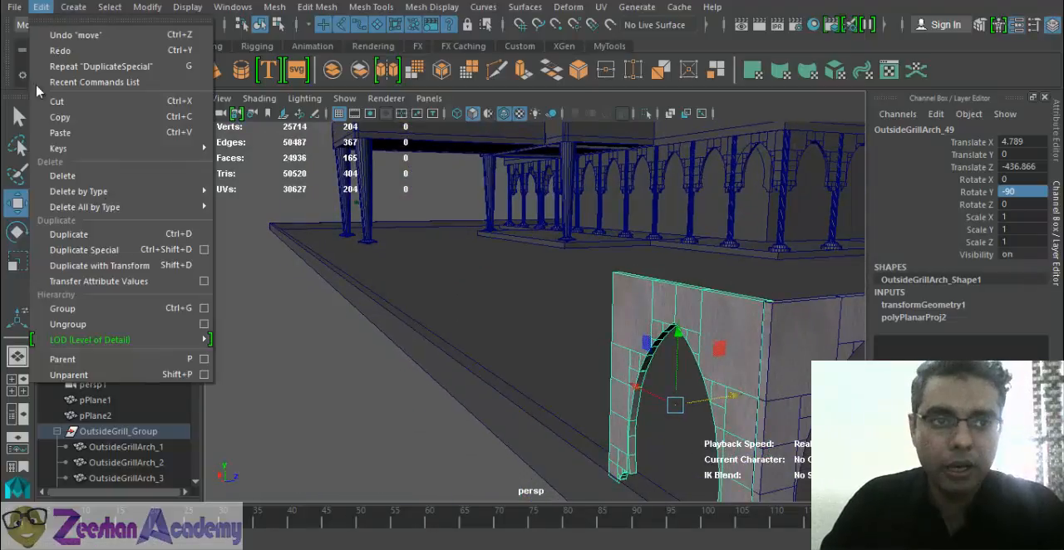
click(204, 250)
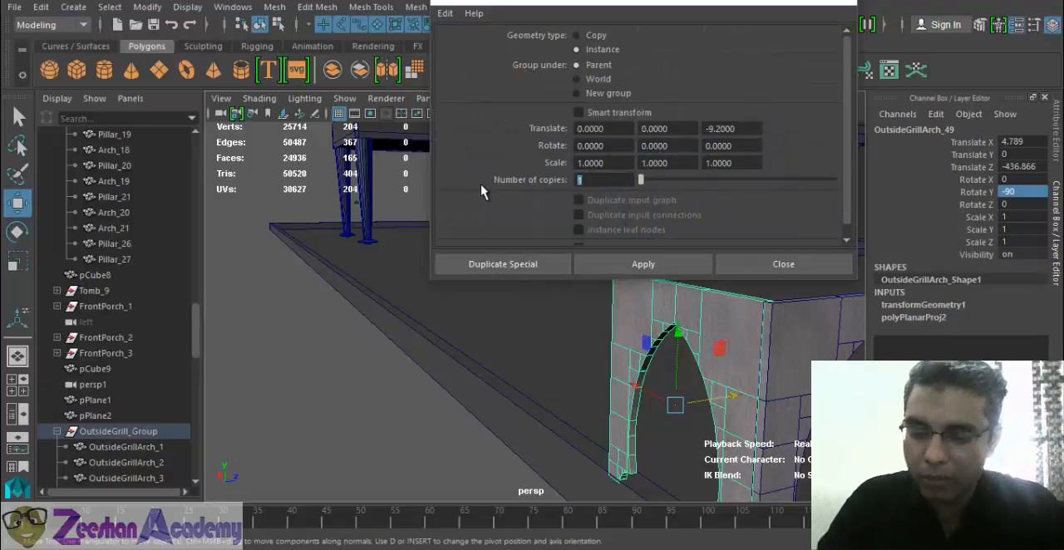
text(5)
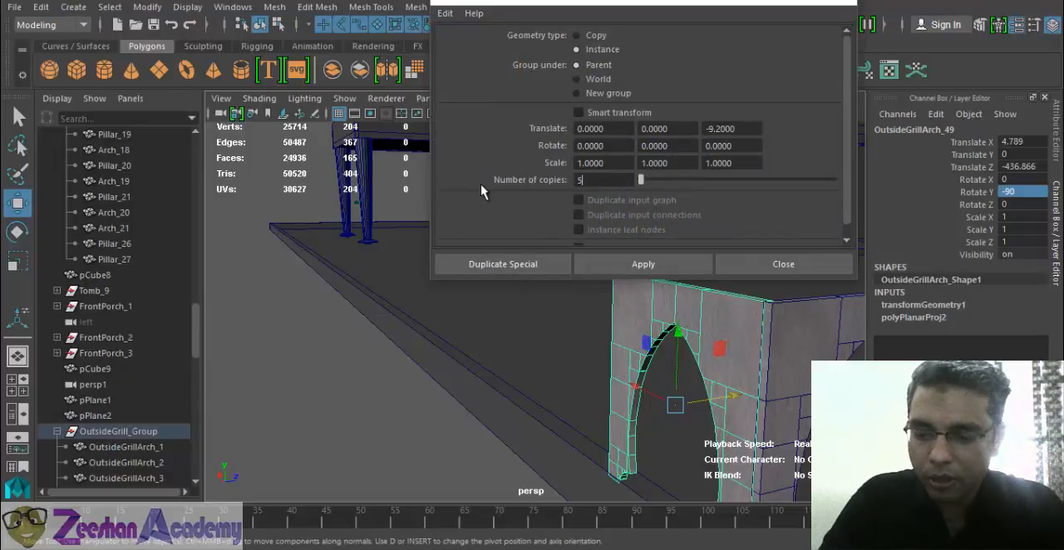
text(0)
key(Return)
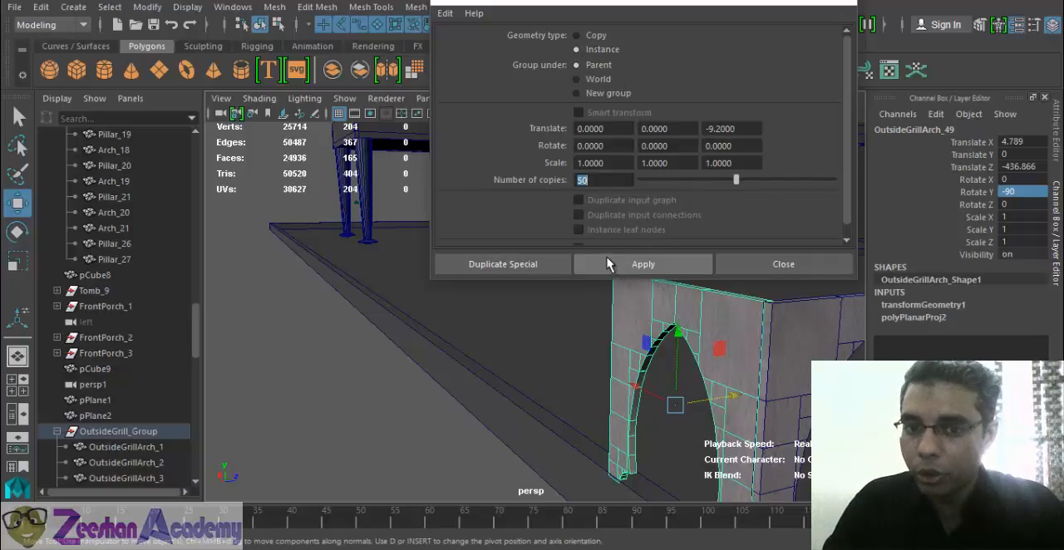
- Try creating 50 instances of the rotated arch with the -9.2 Z offset, inspect their direction and undo them
alt+right_drag(735, 366, 73, 342)
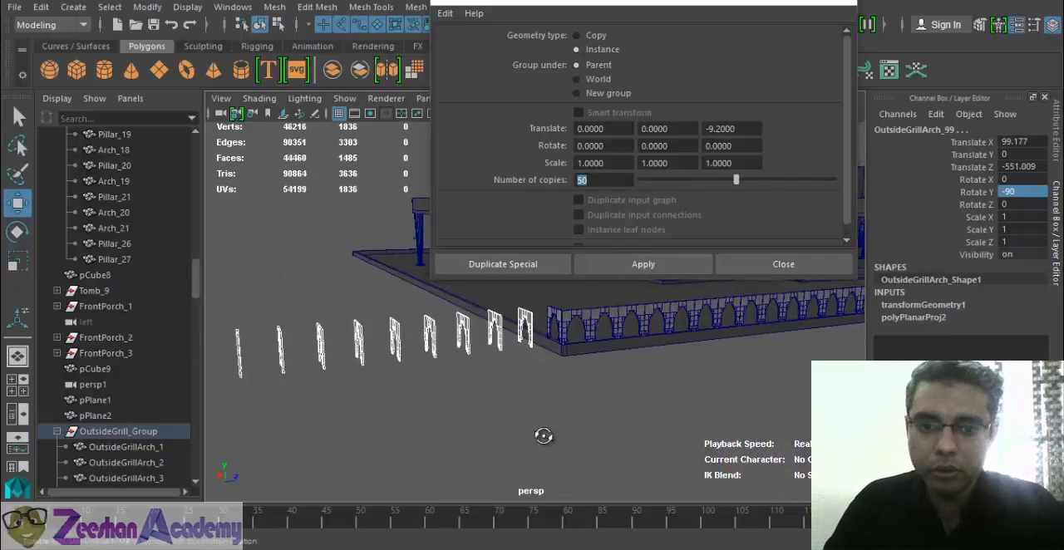
alt+drag(544, 435, 616, 401)
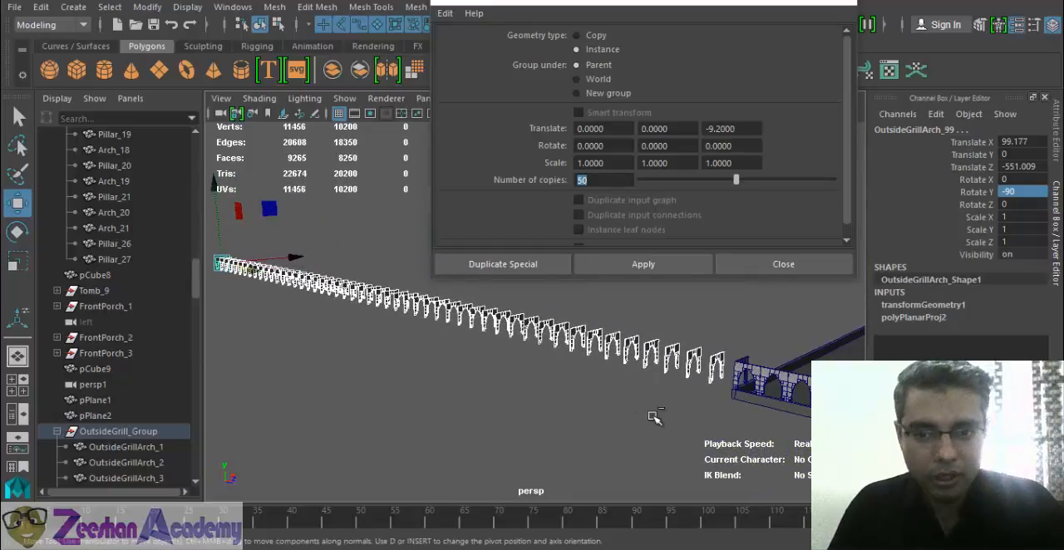
key(ctrl+z)
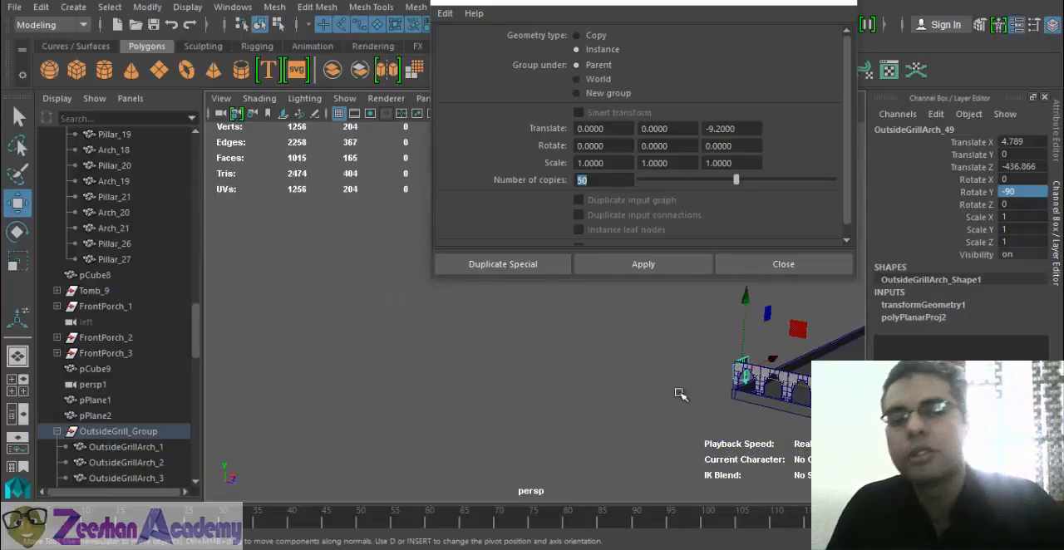
- Try creating 50 instances of the rotated corner arch with Duplicate Special translate offsets of -9.2 in both X and Z
key(f)
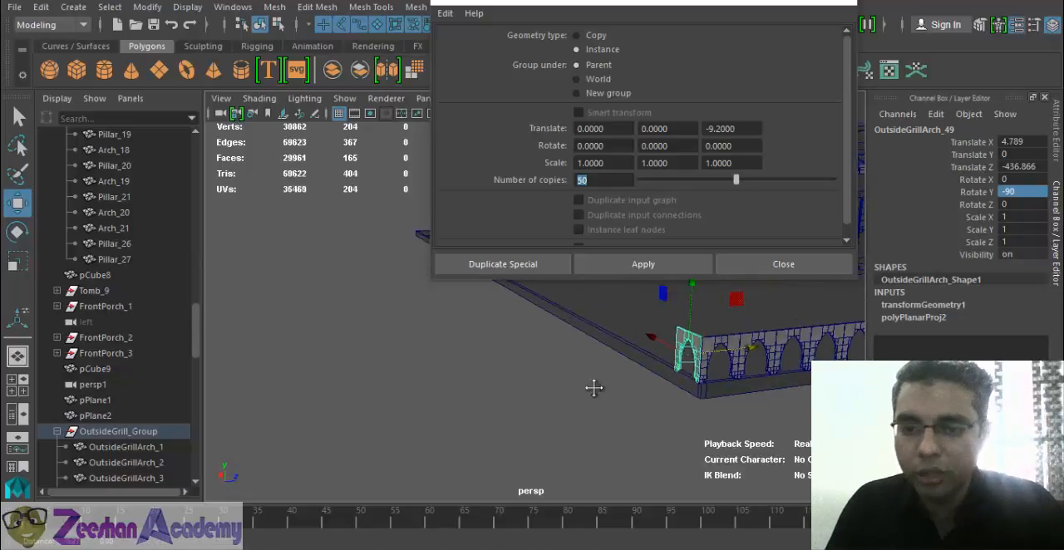
alt+middle_drag(618, 332, 617, 446)
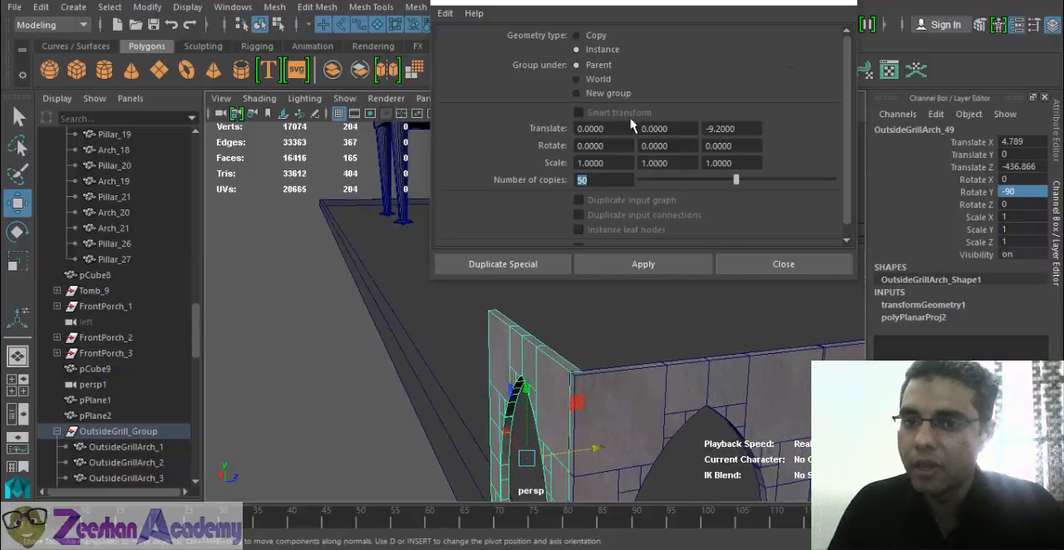
alt+drag(538, 322, 519, 352)
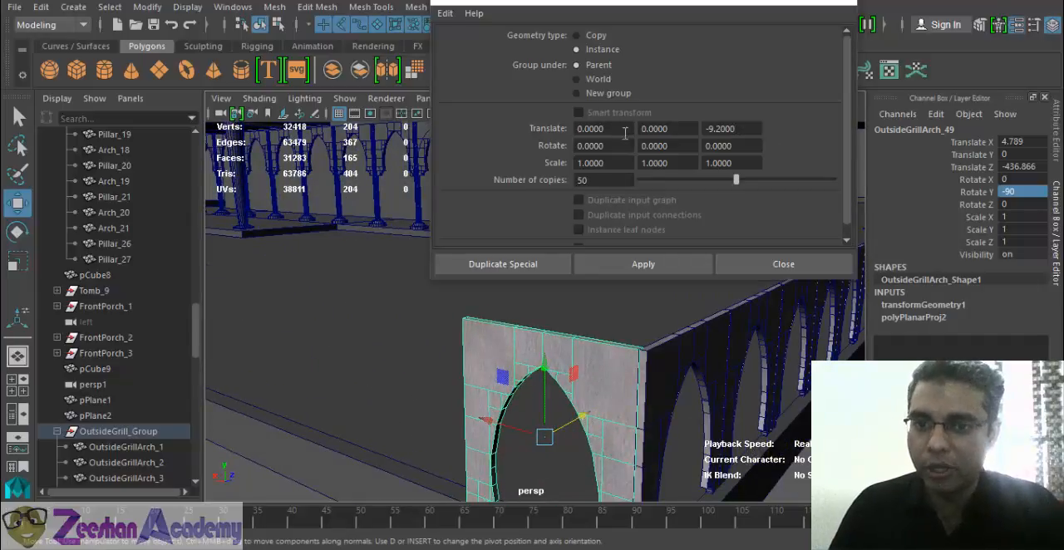
drag(625, 130, 542, 131)
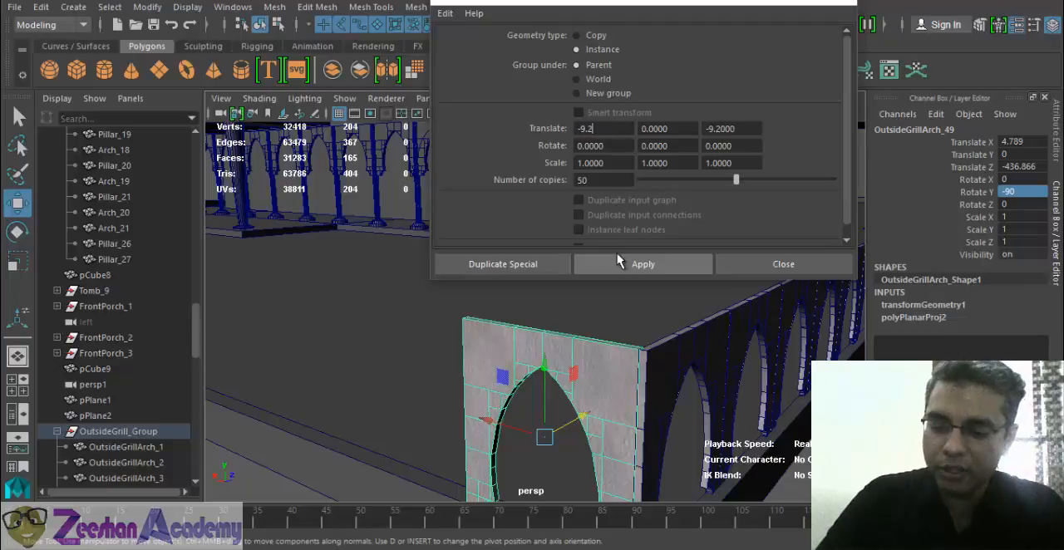
key(Tab)
key(Tab)
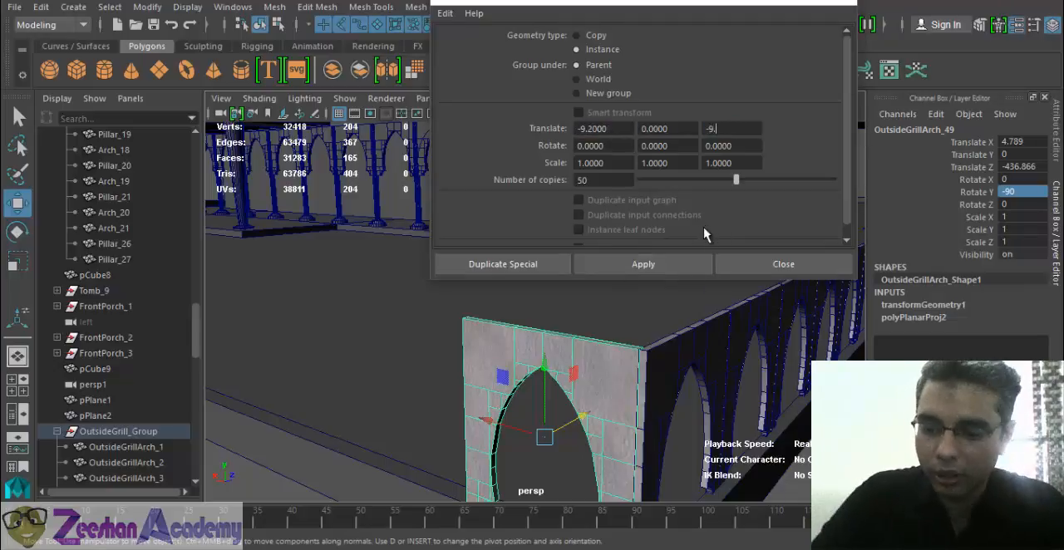
click(655, 265)
- Inspect the direction of the new arch instances against the adjoining wall and undo their creation
alt+right_drag(754, 385, 365, 375)
alt+drag(366, 376, 615, 391)
alt+middle_drag(615, 391, 589, 390)
alt+drag(588, 389, 544, 432)
alt+middle_drag(545, 432, 541, 457)
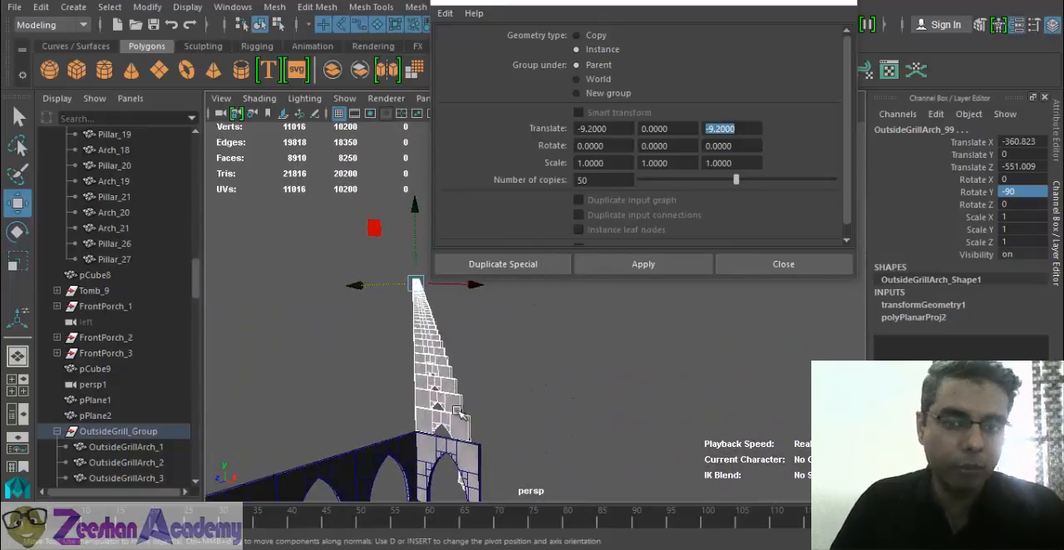
alt+drag(452, 357, 374, 457)
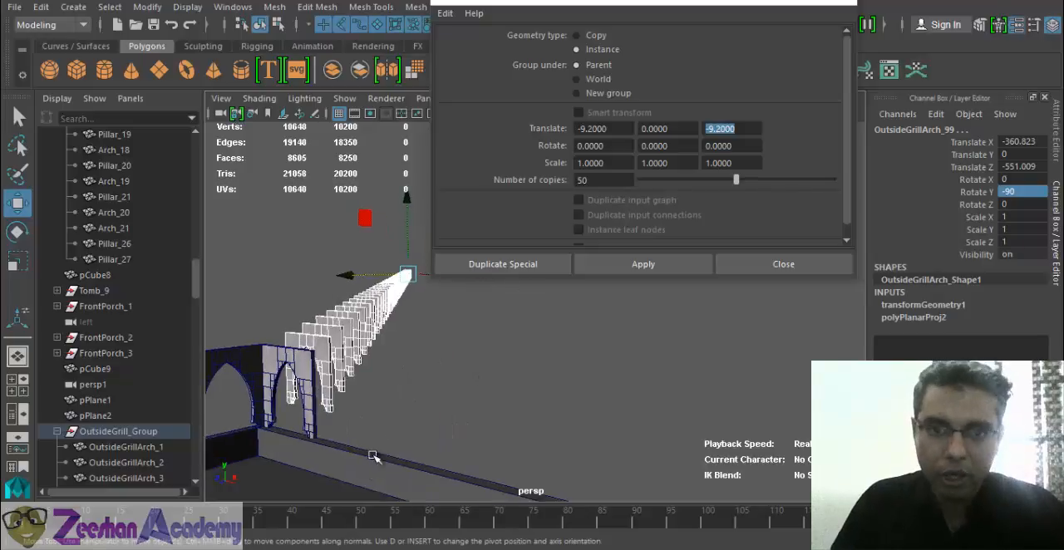
drag(677, 132, 649, 130)
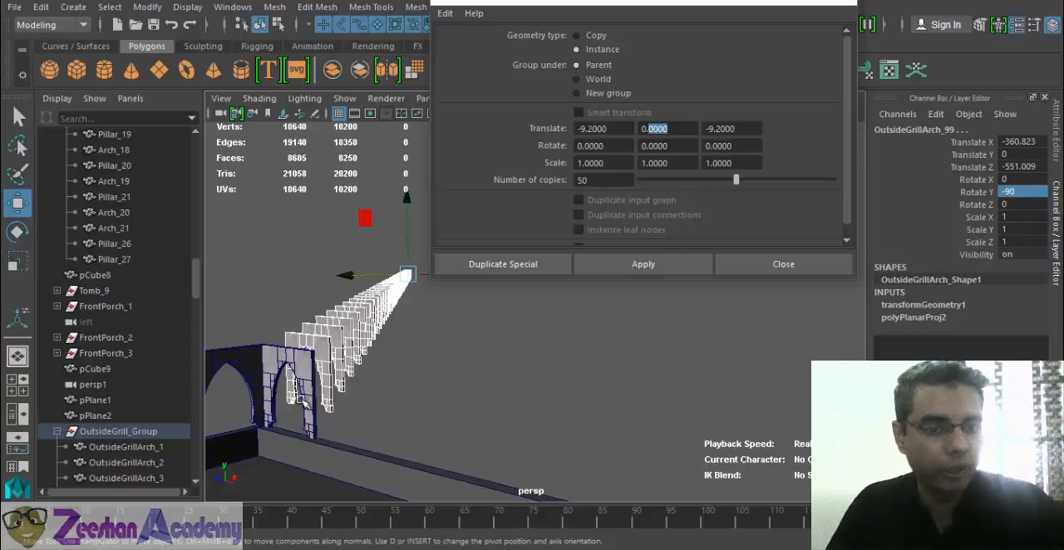
alt+drag(301, 399, 449, 396)
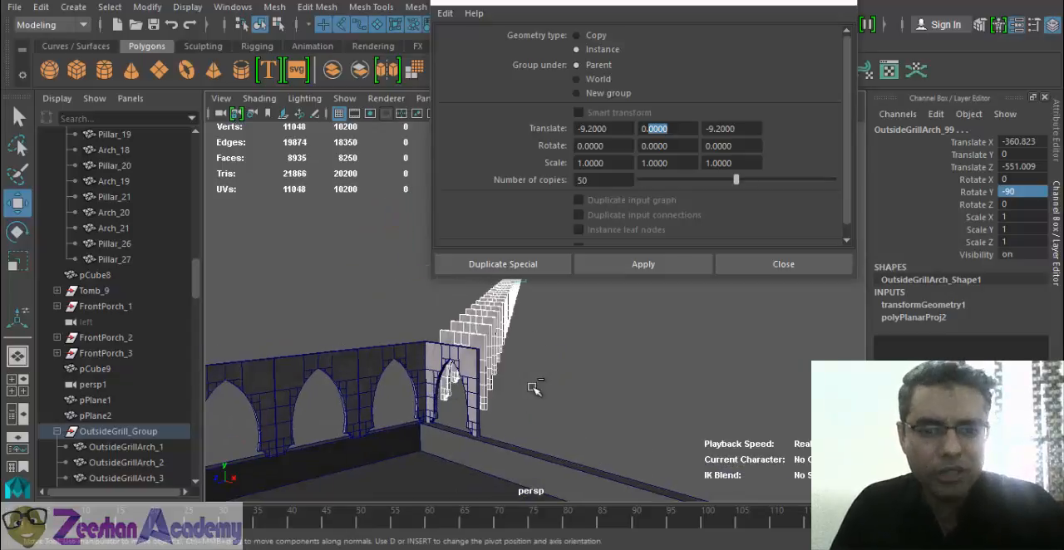
key(ctrl+z)
- Set the Z offset to 0, try 50 arch instances at -9.2 in X, check their direction and undo them
alt+drag(568, 389, 517, 399)
alt+middle_drag(421, 381, 631, 340)
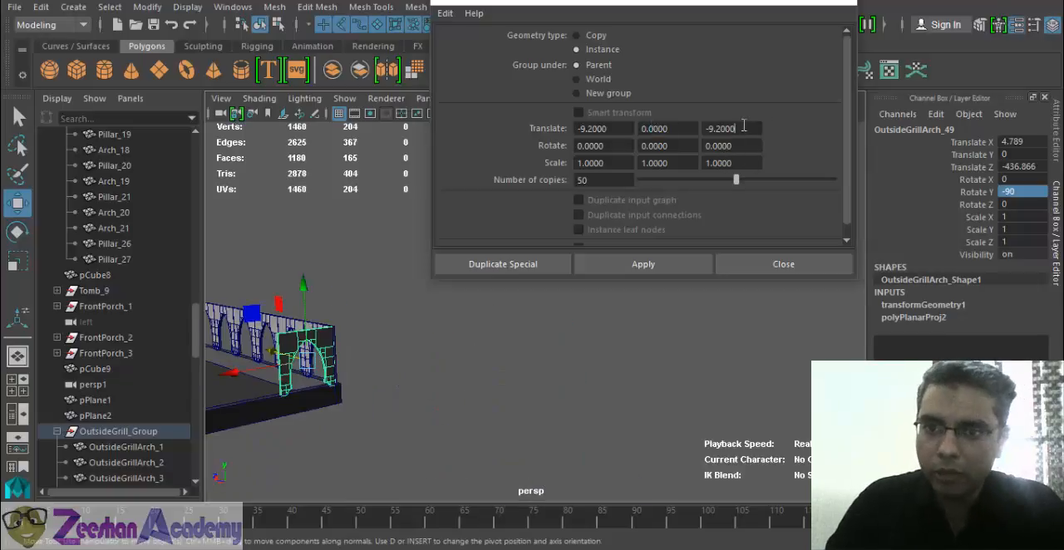
drag(744, 126, 616, 124)
click(641, 265)
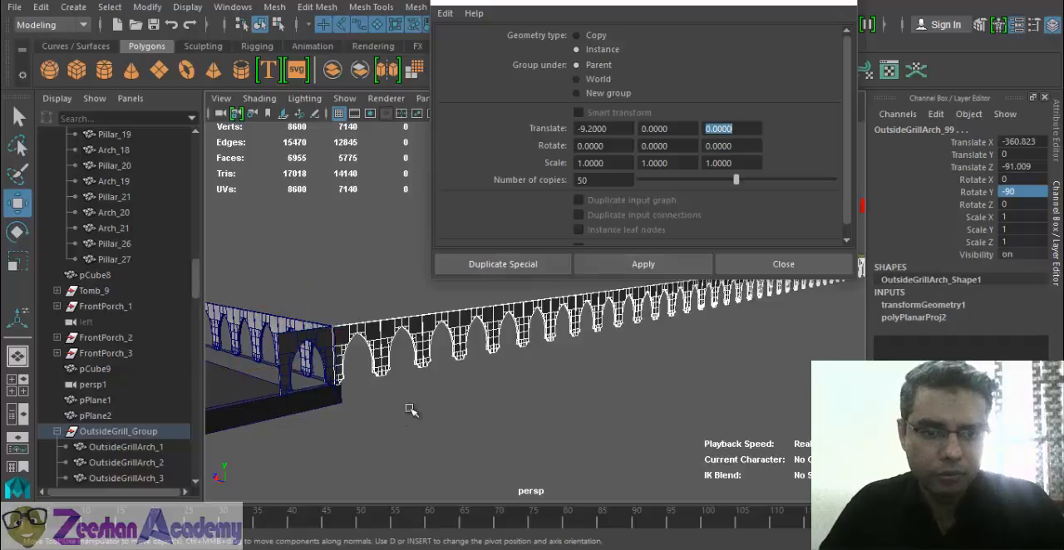
alt+drag(410, 409, 682, 409)
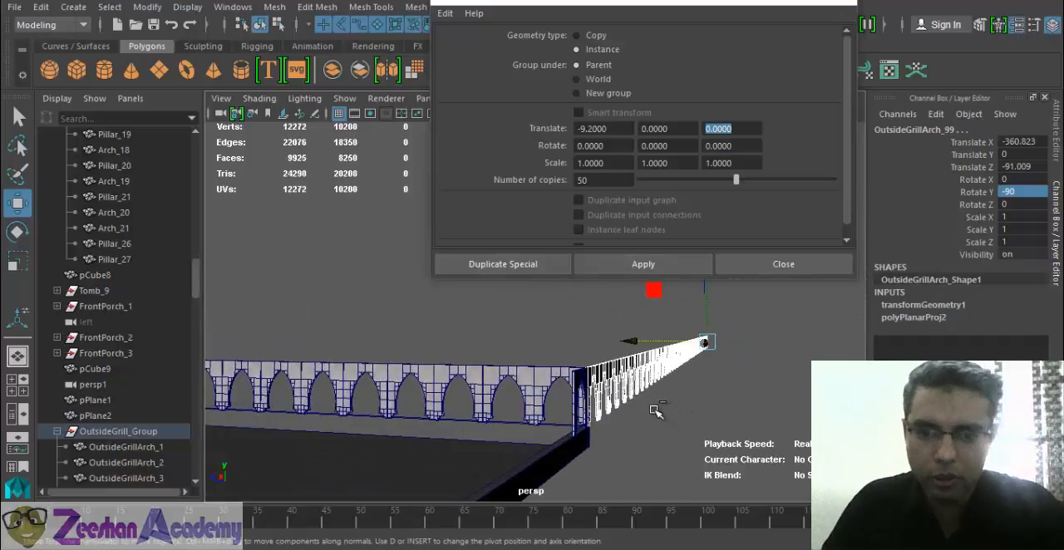
key(ctrl+z)
key(ctrl+z)
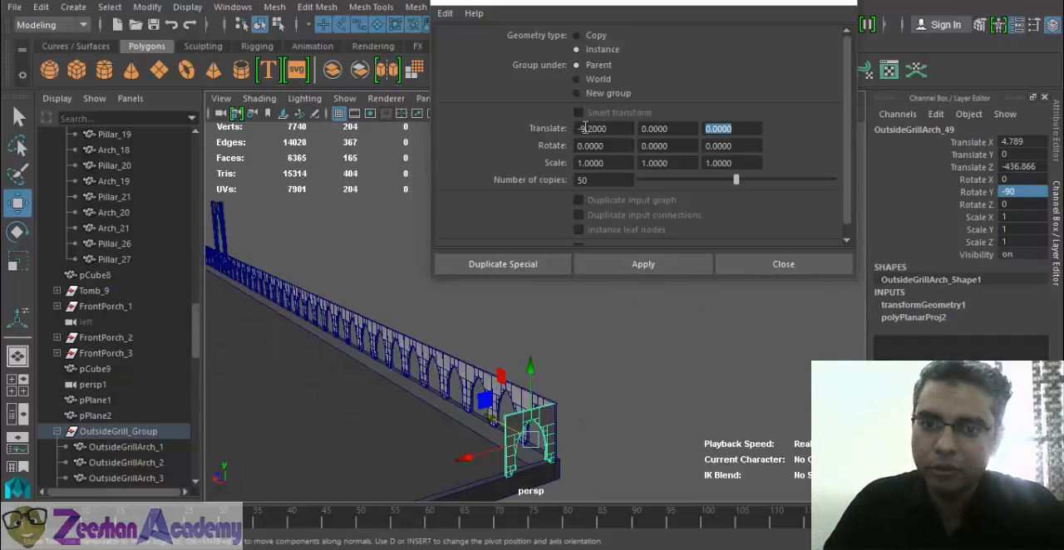
- Create 50 instances of the rotated corner arch along the adjoining wall with an X offset of 9.2
click(585, 128)
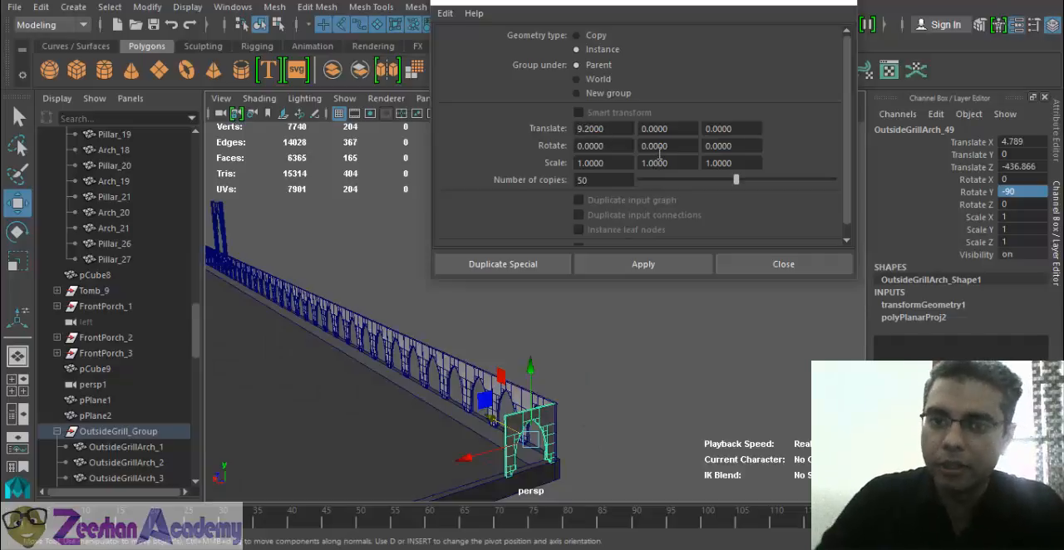
click(670, 265)
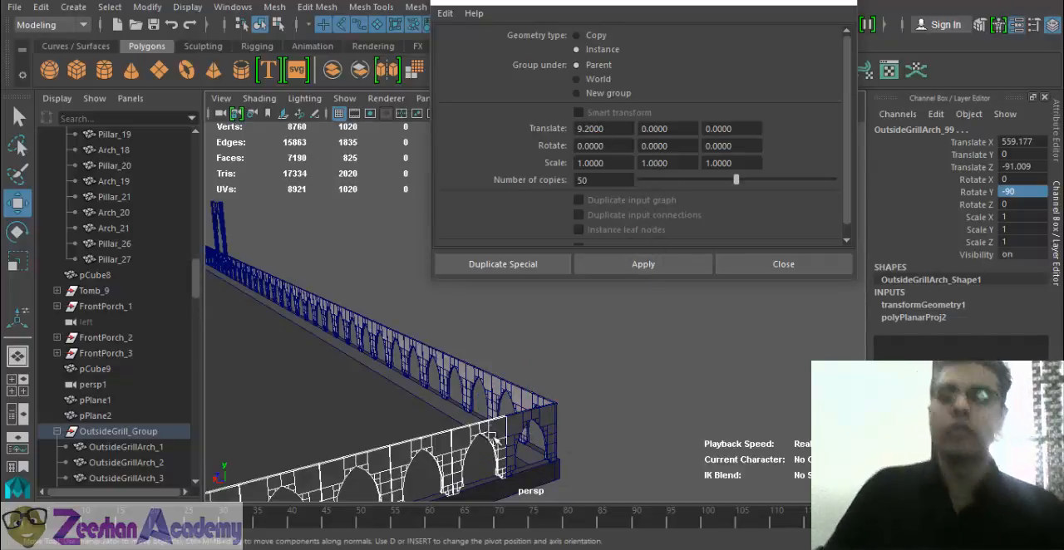
alt+drag(657, 416, 345, 402)
- Select the surplus arch instances extending past the end of the adjoining wall and delete them
click(275, 357)
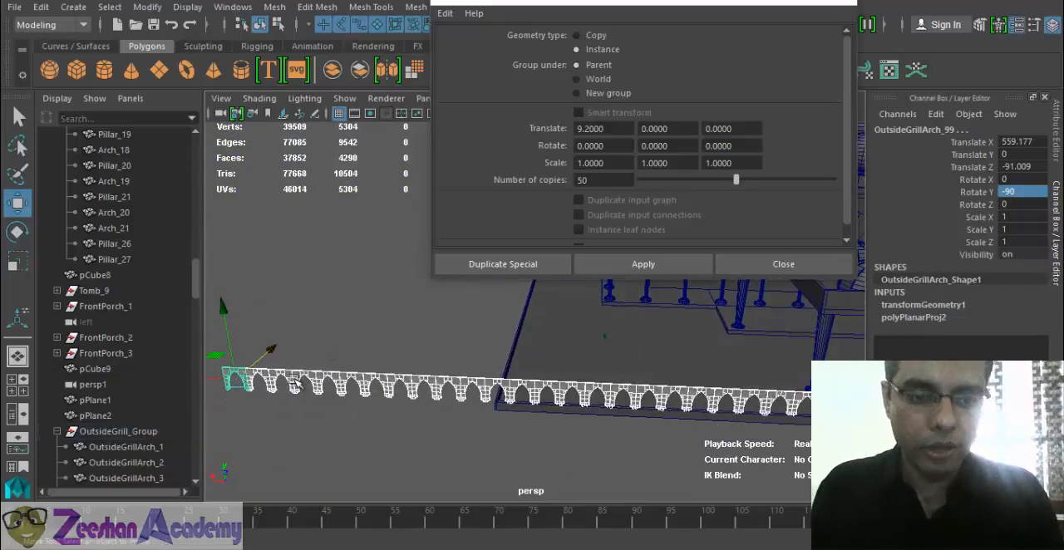
drag(231, 347, 486, 441)
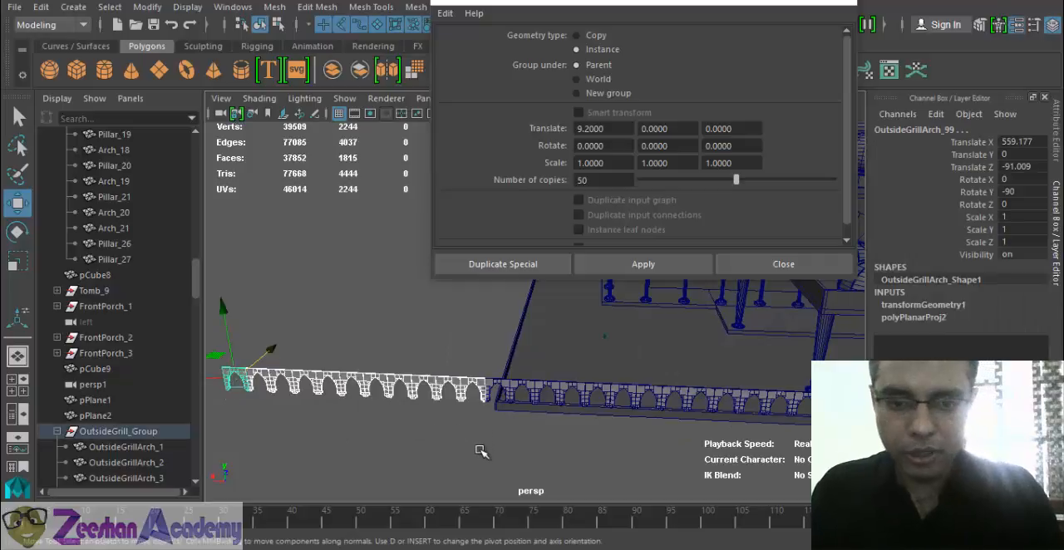
key(Delete)
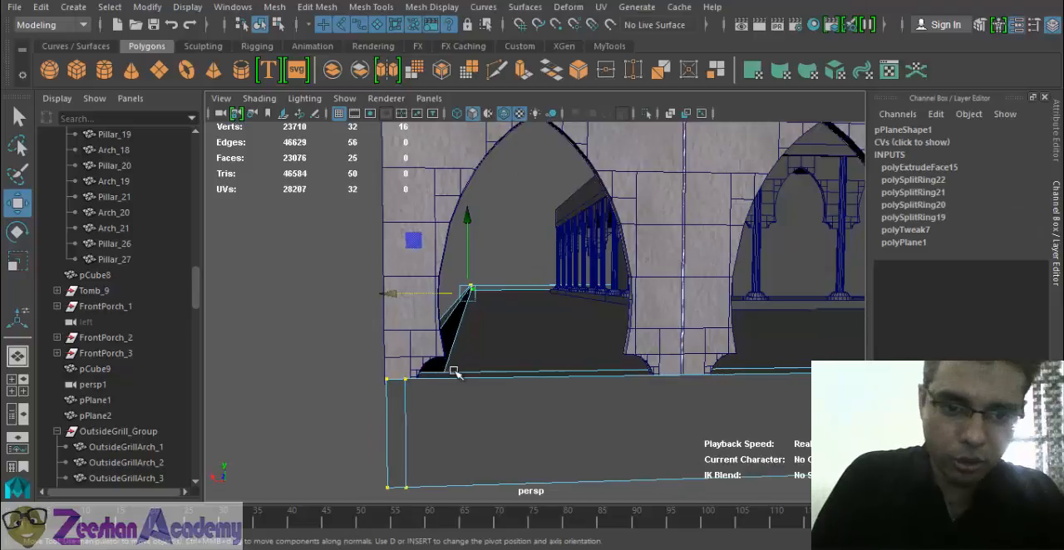
- Undo the last edit to the base wall's corner vertices and check the corner's alignment with the end arch
key(ctrl+z)
alt+drag(477, 427, 535, 438)
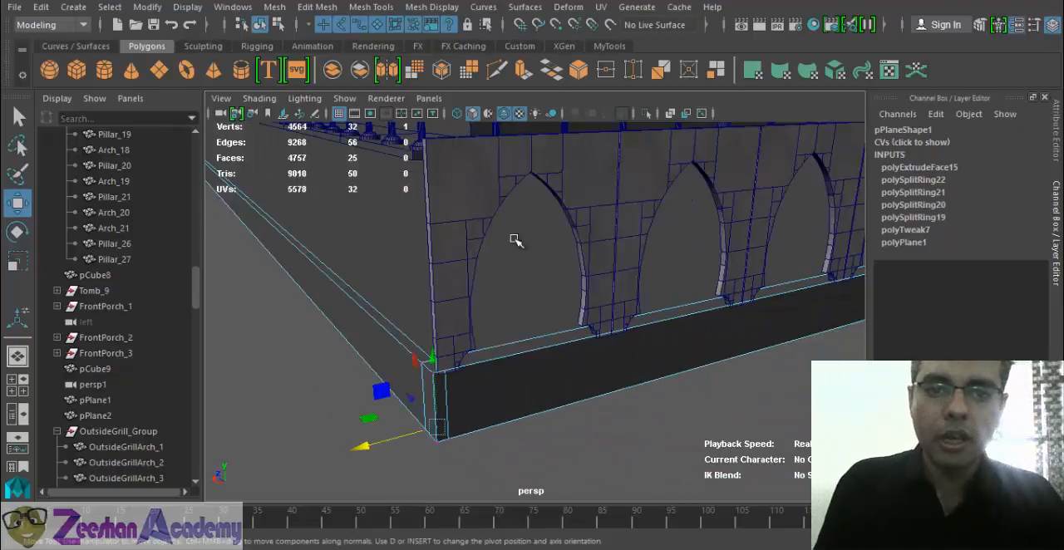
alt+drag(515, 240, 416, 169)
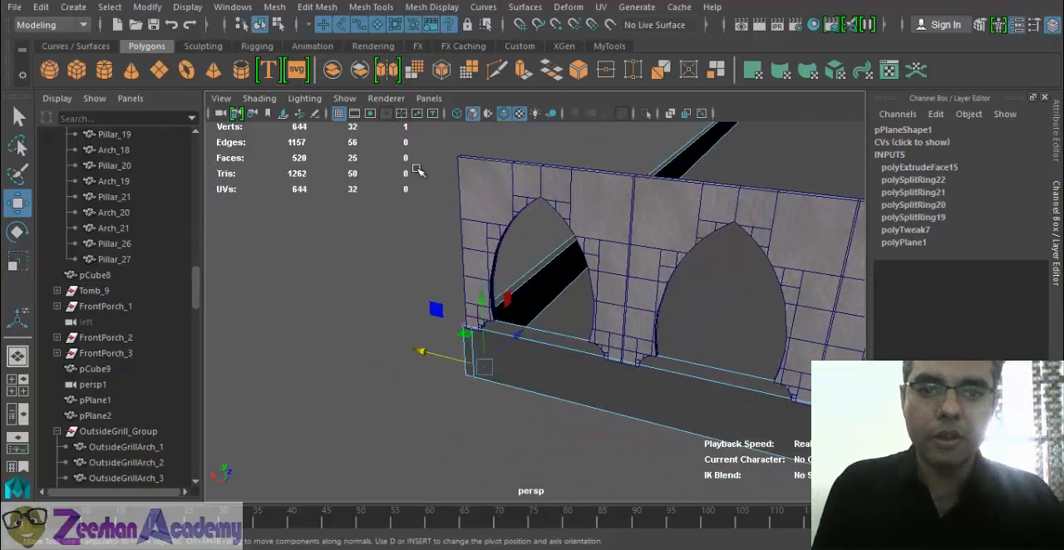
- Create one instance of the last arch beyond the wall's corner, using an X offset of 9.2
click(482, 186)
alt+drag(602, 257, 602, 274)
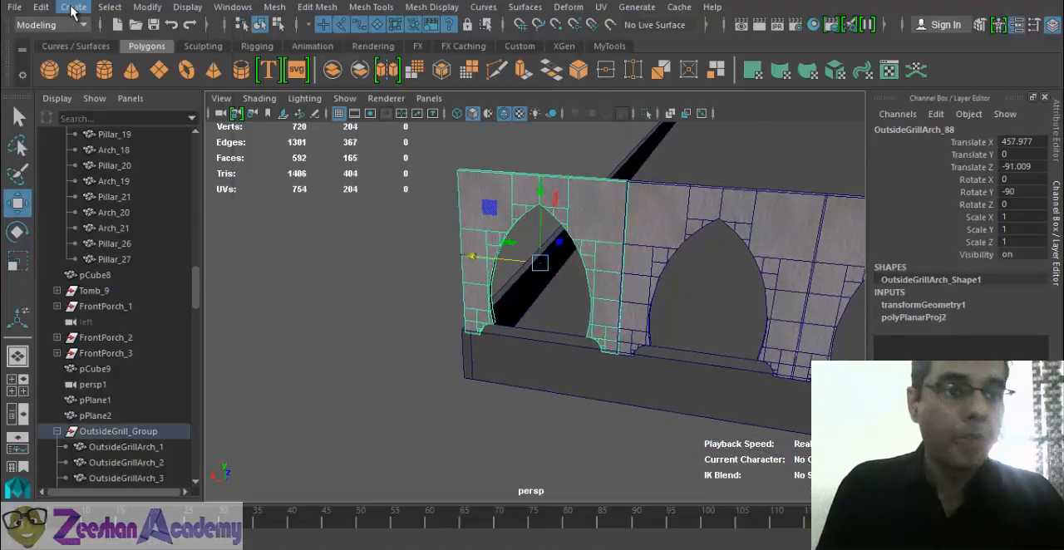
click(41, 7)
click(204, 250)
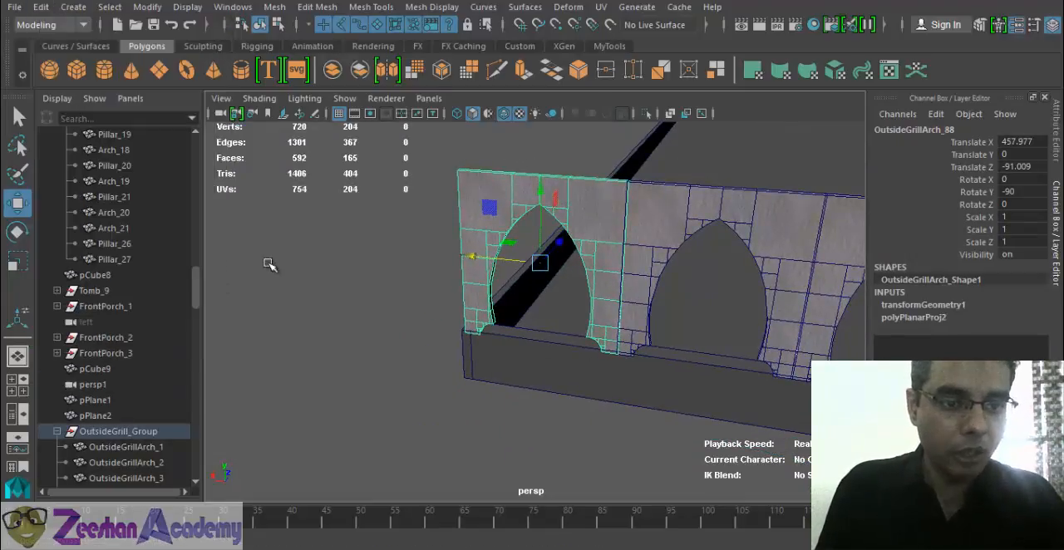
drag(634, 129, 479, 143)
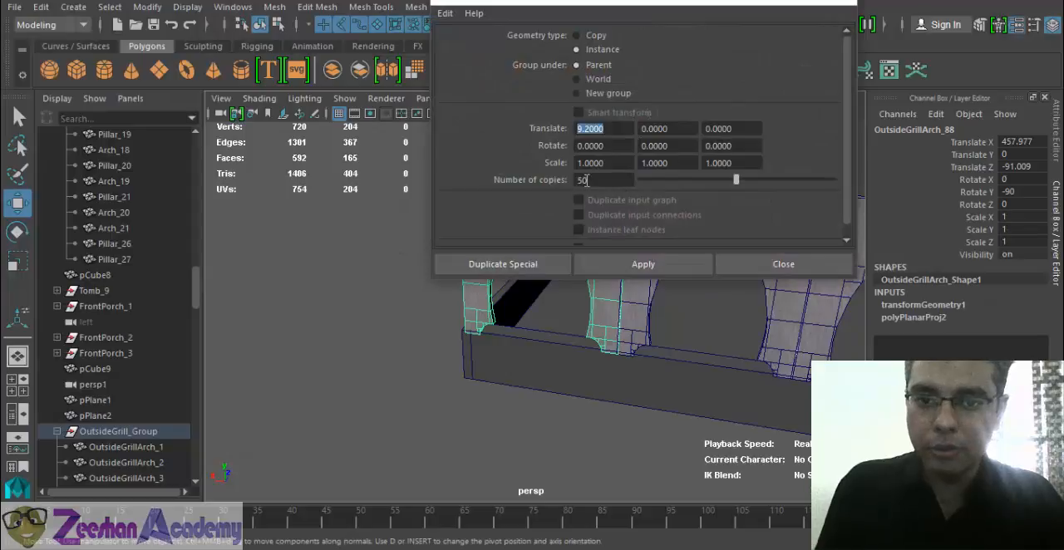
drag(586, 180, 466, 192)
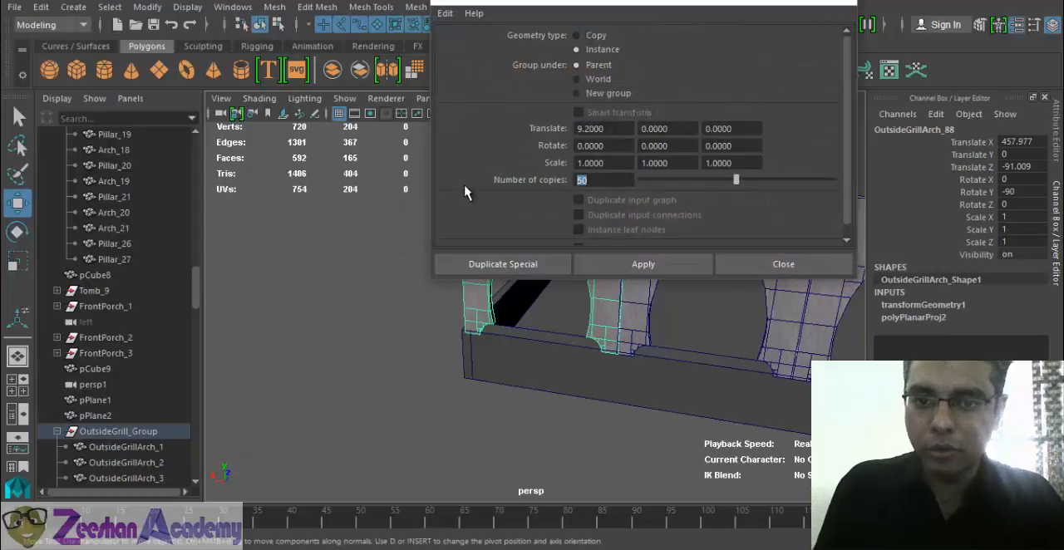
text(1)
click(640, 264)
click(783, 263)
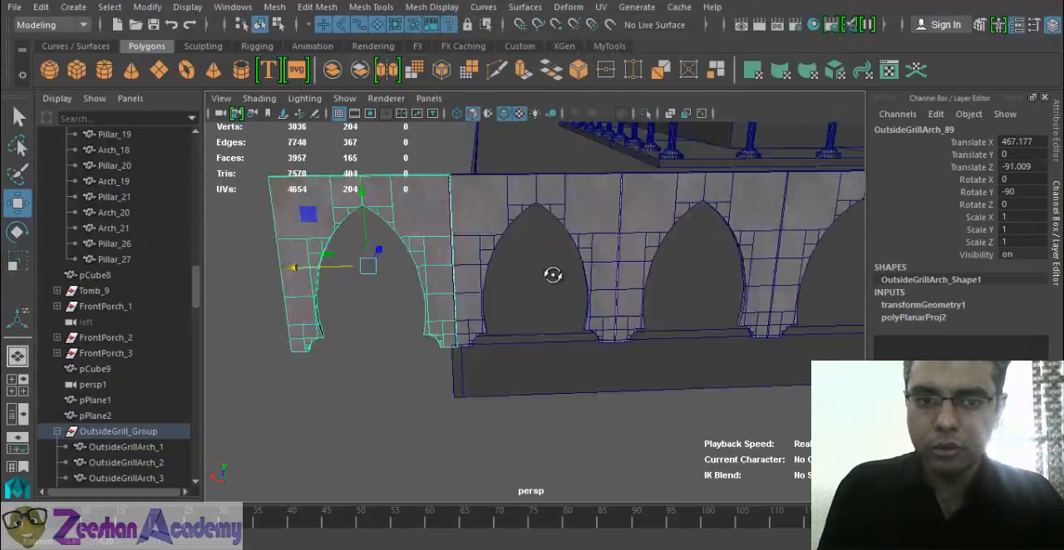
- Rotate the new arch instance to a Rotate Y of 0 so it faces along the next wall
alt+drag(553, 274, 640, 310)
key(e)
drag(582, 373, 492, 366)
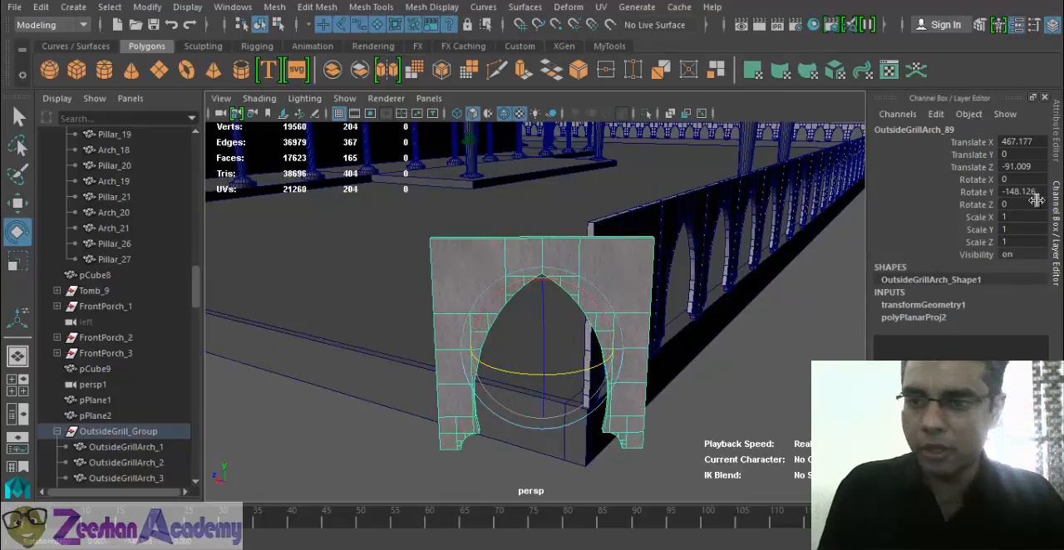
double_click(1034, 193)
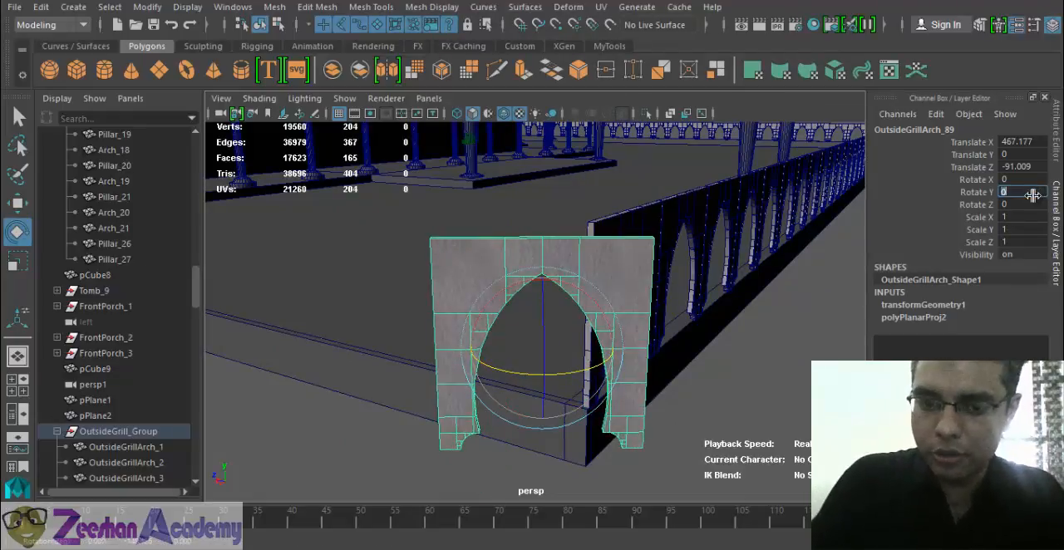
key(Return)
- Move the rotated arch onto the next wall to meet the row at the corner, about Translate X 462.511 and Z -86.513
alt+drag(539, 345, 696, 313)
key(w)
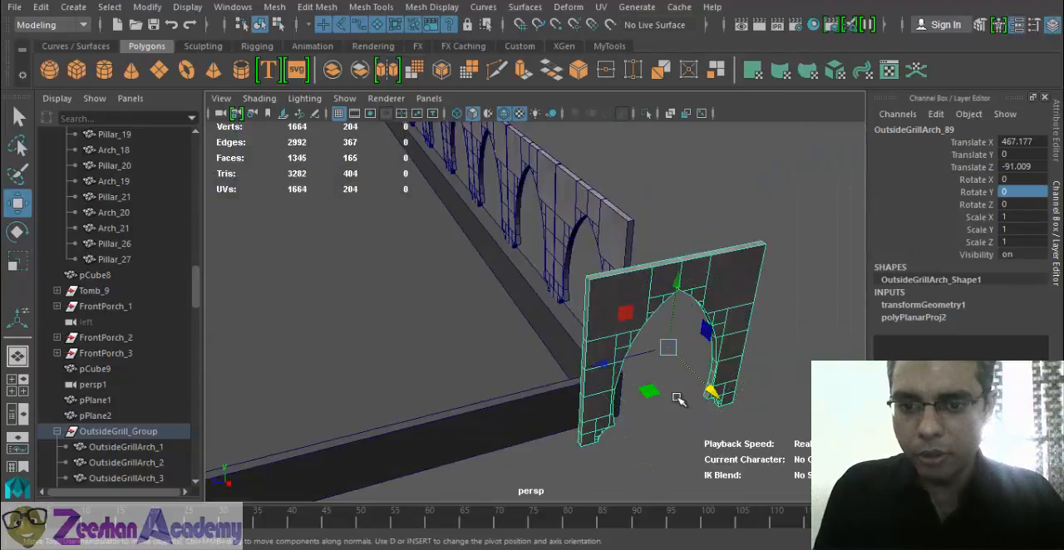
drag(675, 399, 537, 230)
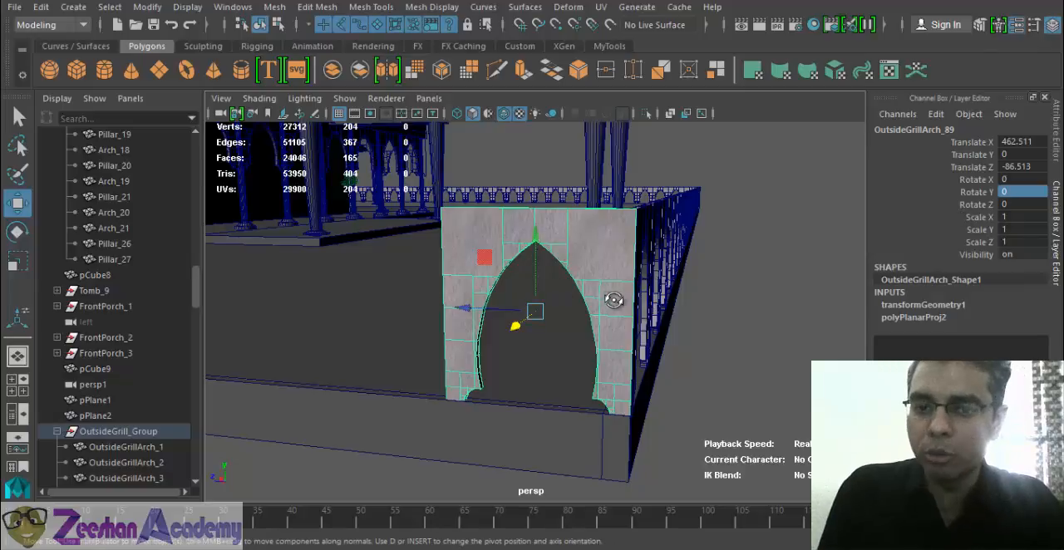
alt+drag(613, 299, 650, 234)
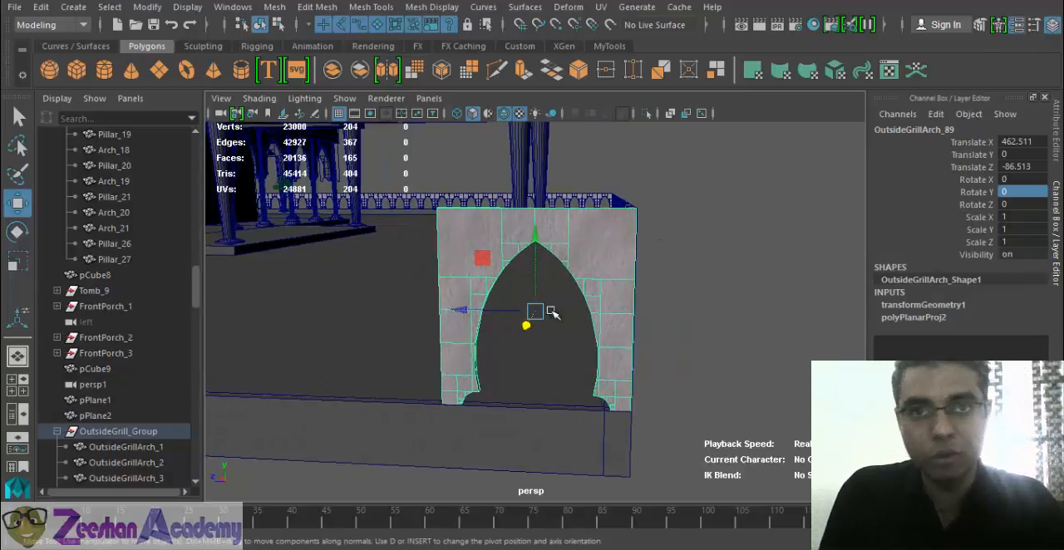
alt+drag(552, 313, 648, 332)
- Create 50 instances of the corner arch along the second wall using Duplicate Special with a Z offset of 9.2 and no X offset
click(40, 6)
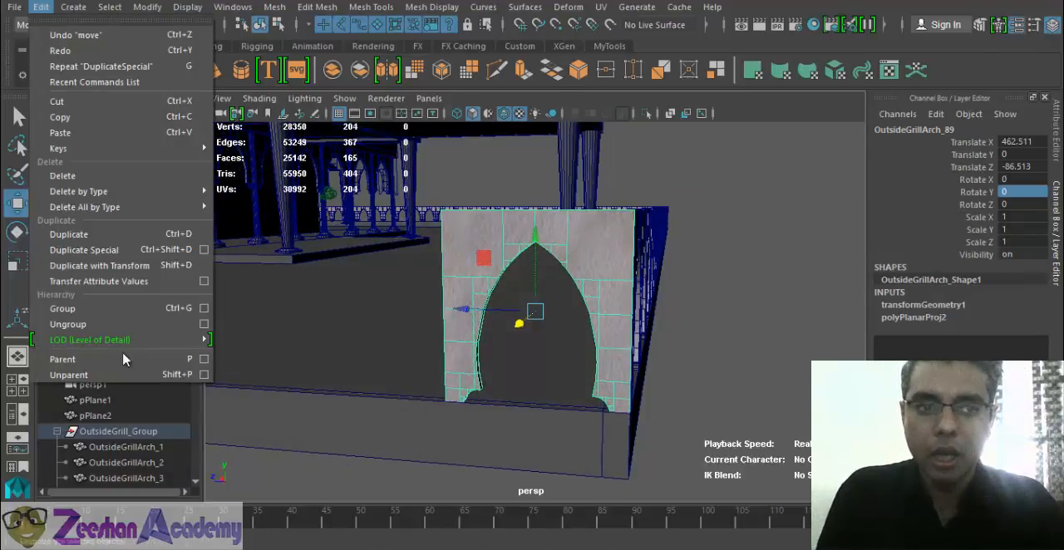
click(204, 250)
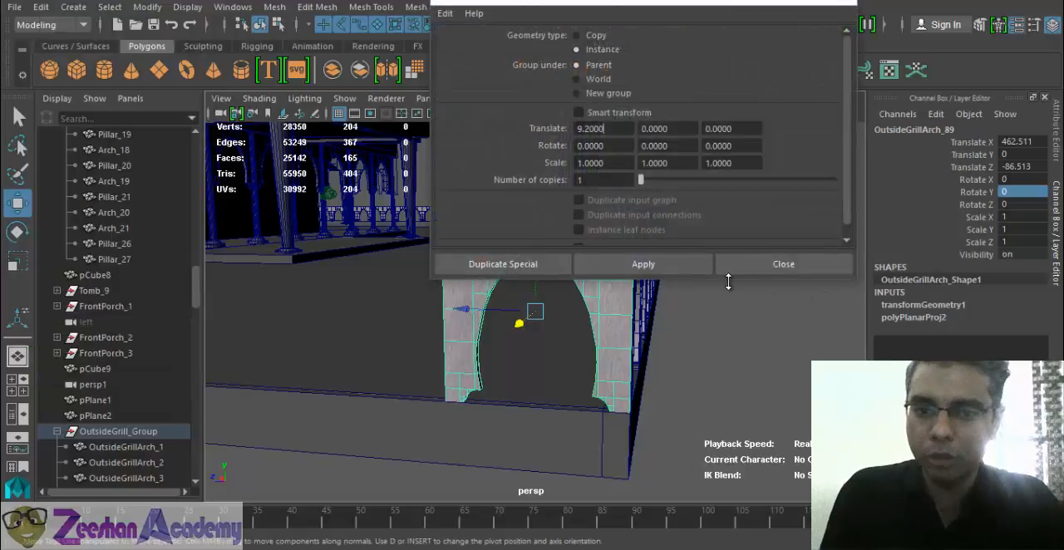
alt+middle_drag(529, 396, 497, 468)
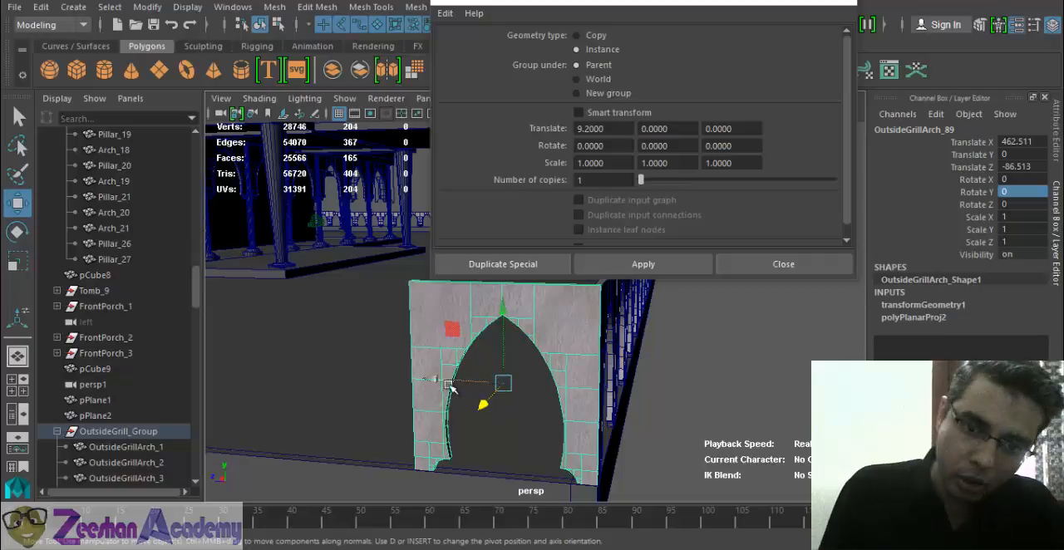
drag(635, 129, 365, 140)
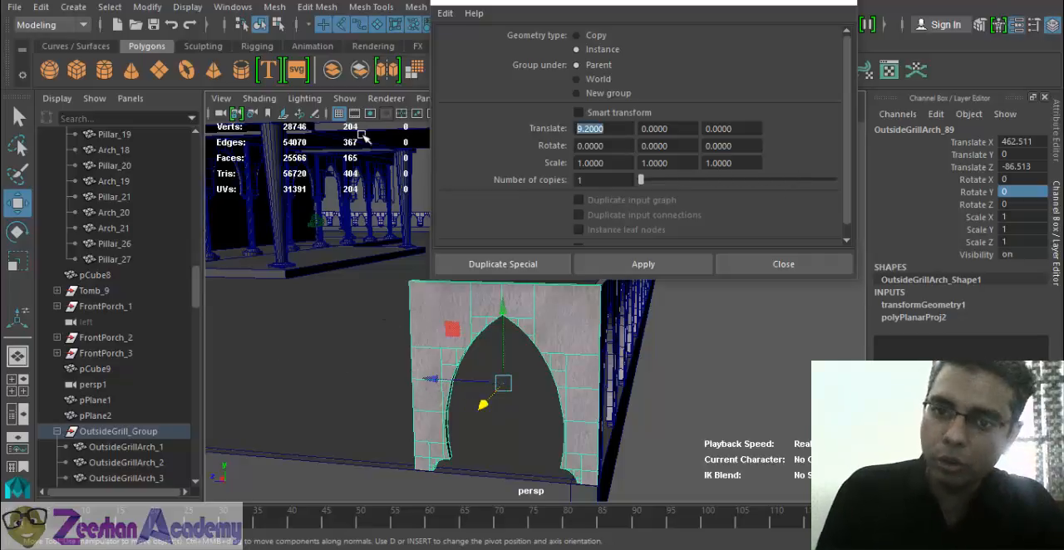
key(Tab)
key(Tab)
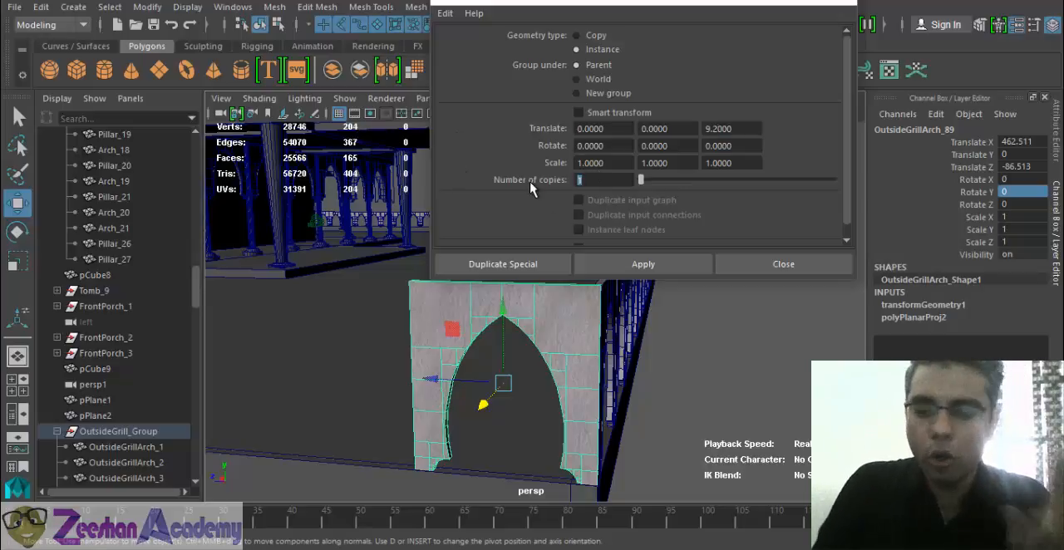
click(629, 266)
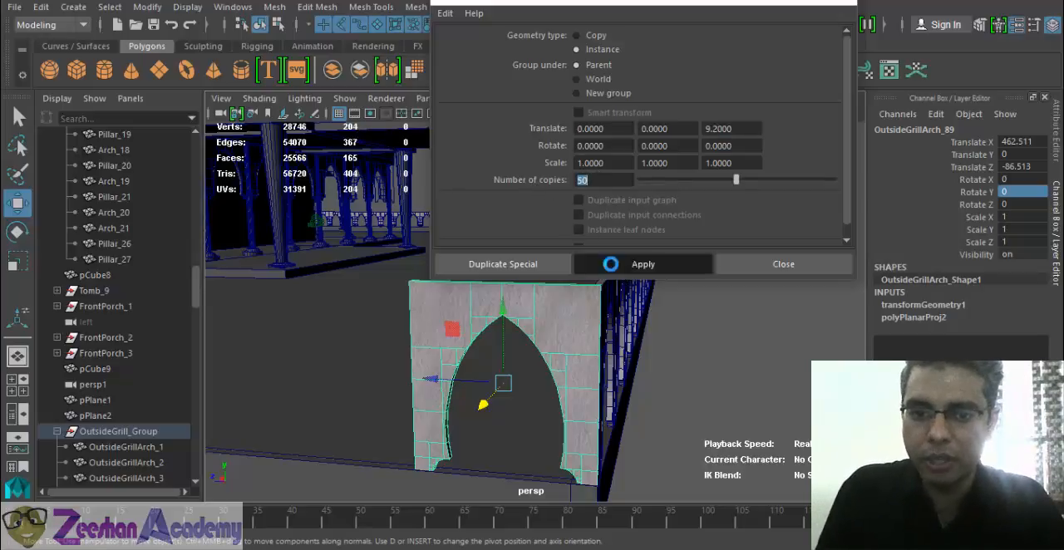
click(769, 263)
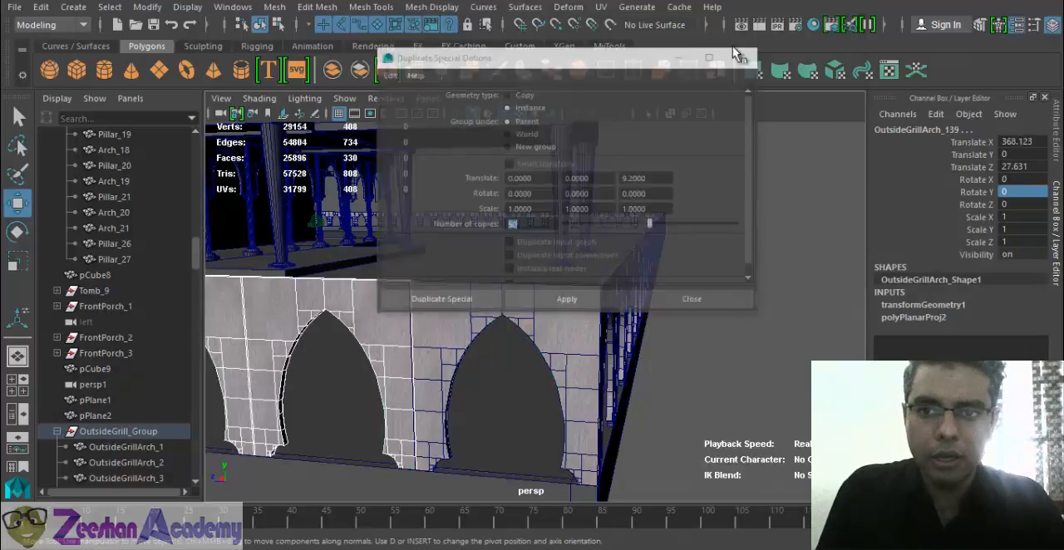
- Delete the two outermost arches that overhang the far end of the second wall
alt+right_drag(484, 372, 337, 344)
alt+drag(337, 344, 359, 222)
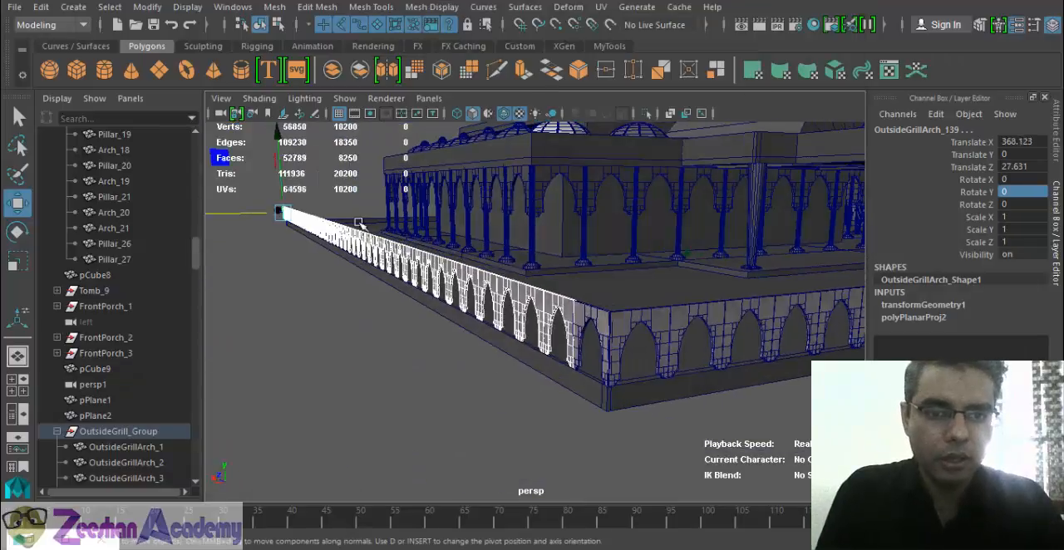
click(255, 261)
click(280, 209)
key(f)
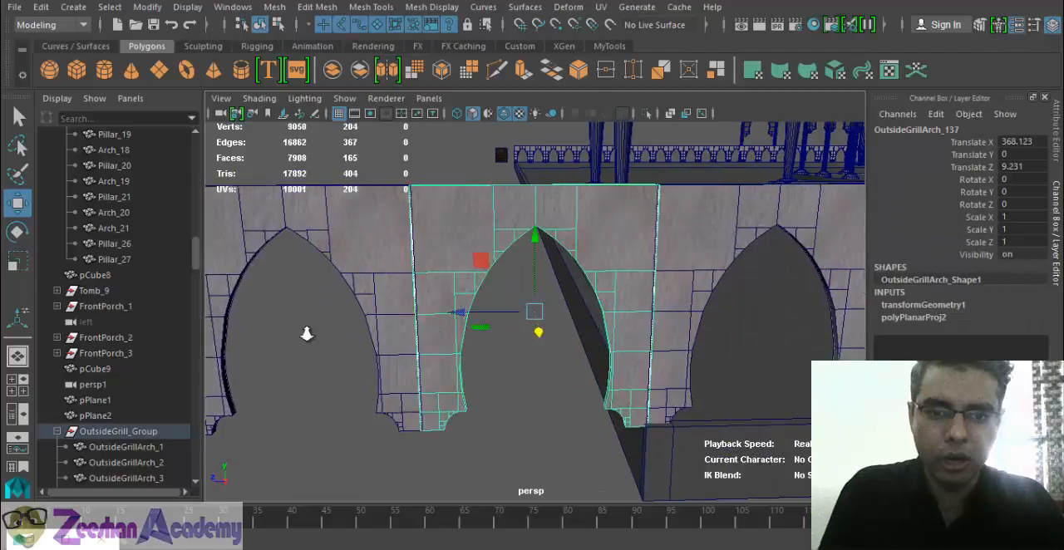
alt+right_drag(307, 334, 241, 328)
alt+right_drag(454, 318, 407, 303)
alt+drag(441, 291, 565, 353)
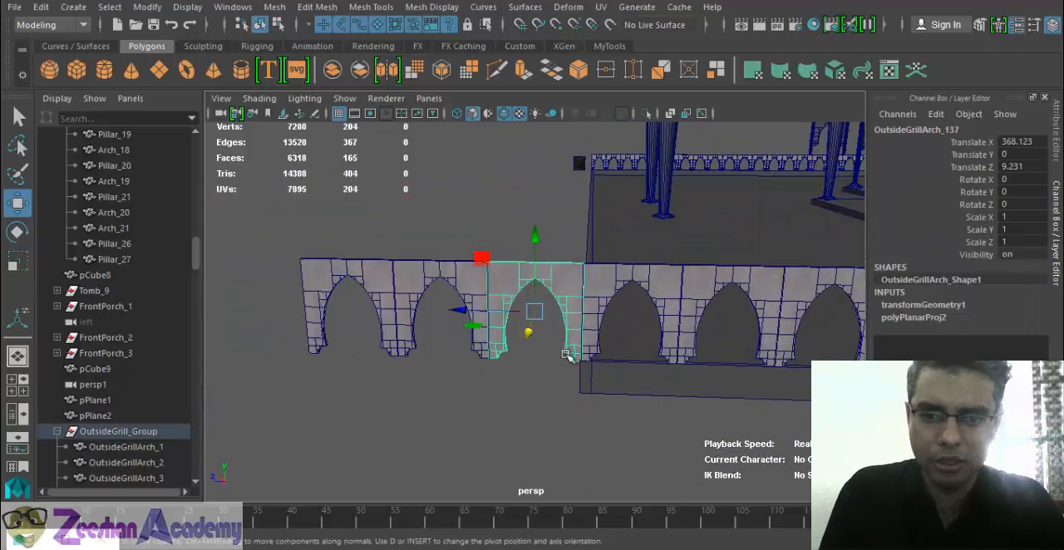
drag(379, 220, 425, 328)
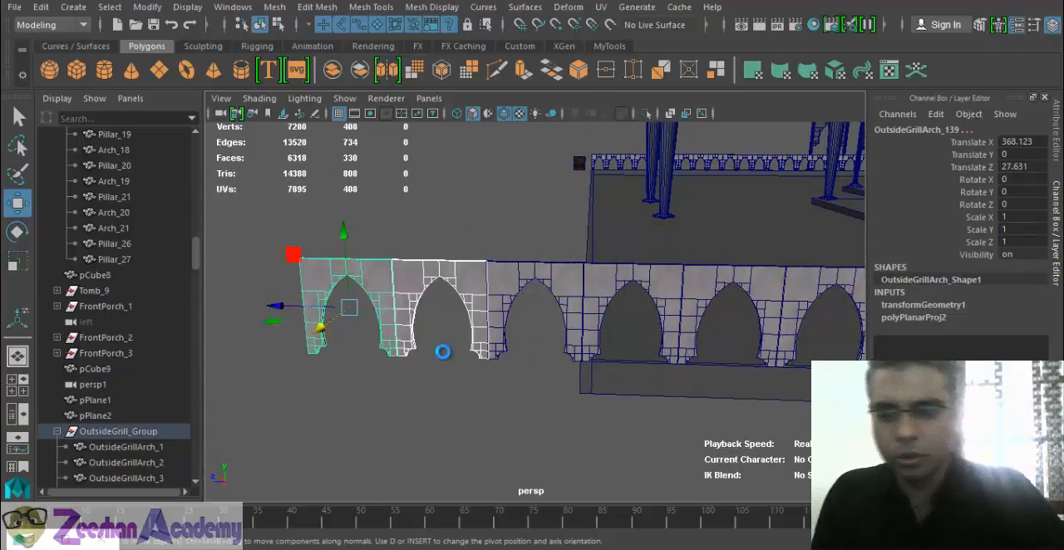
key(Delete)
- Rotate the remaining end arch to a Rotate Y of -90 so it faces along the third wall
click(521, 290)
alt+drag(560, 352, 507, 341)
key(e)
double_click(1021, 192)
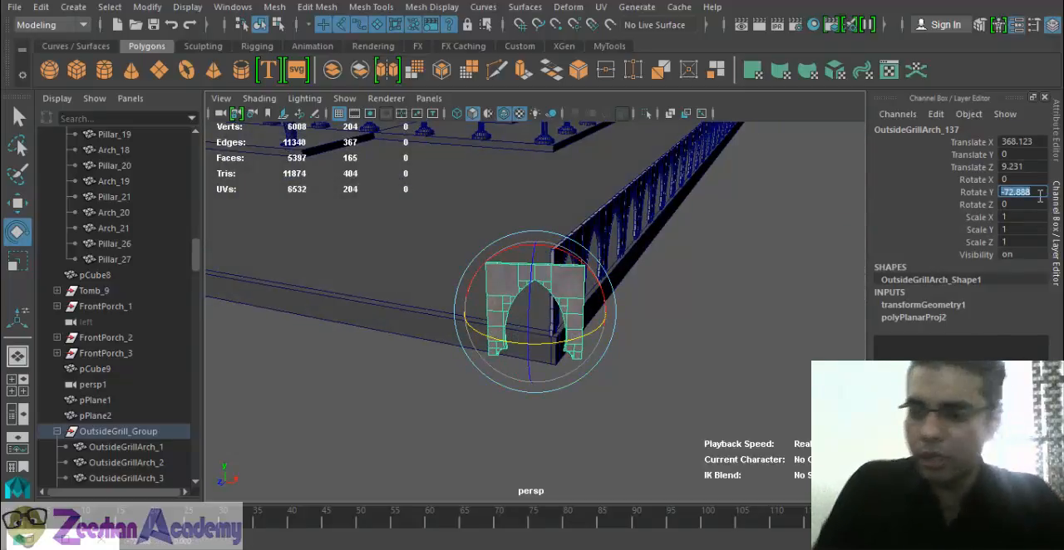
text(-90)
key(Return)
- Move the rotated arch onto the third wall's corner, to about Translate X 363.888 and Z 4.579
alt+drag(660, 228, 582, 333)
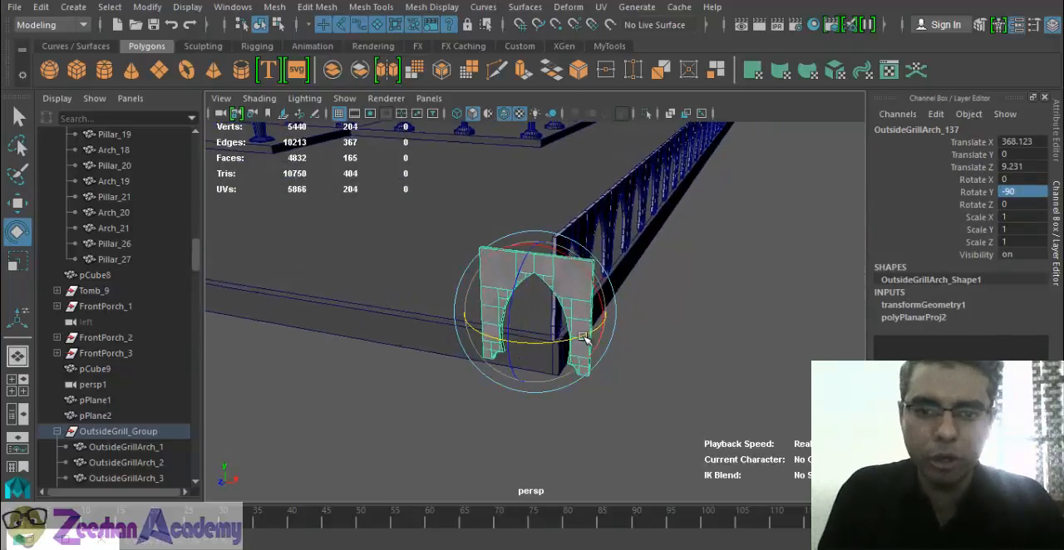
key(w)
alt+drag(545, 382, 588, 404)
drag(589, 355, 461, 308)
alt+right_drag(460, 309, 555, 320)
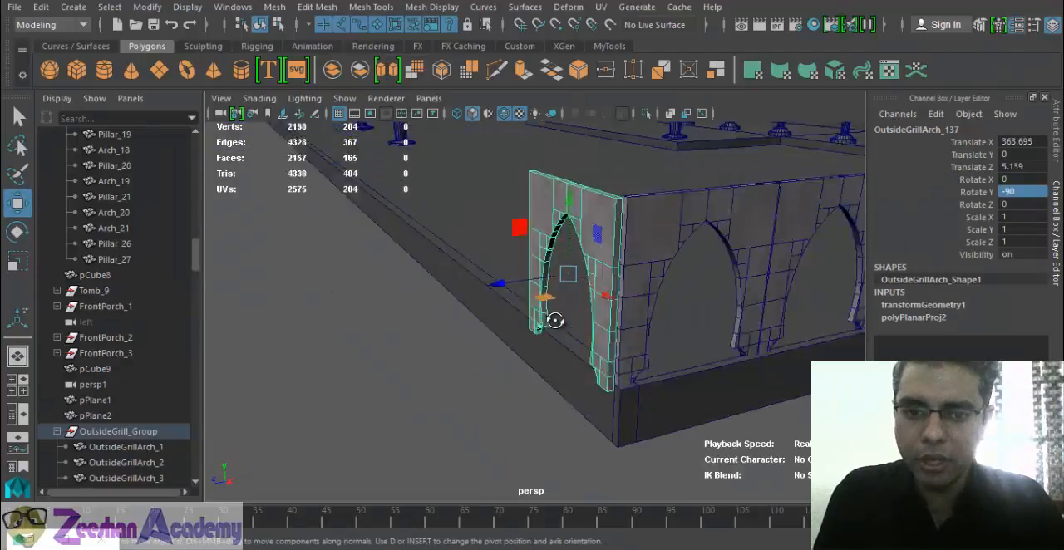
mouse_move(554, 320)
alt+mouse_down()
mouse_move(555, 303)
mouse_move(566, 303)
alt+mouse_up()
- Nudge the corner arch along Z to about 4.496 so its face sits flush with the adjoining arch row
key(f)
alt+drag(642, 329, 539, 343)
scroll(479, 333, up, 2)
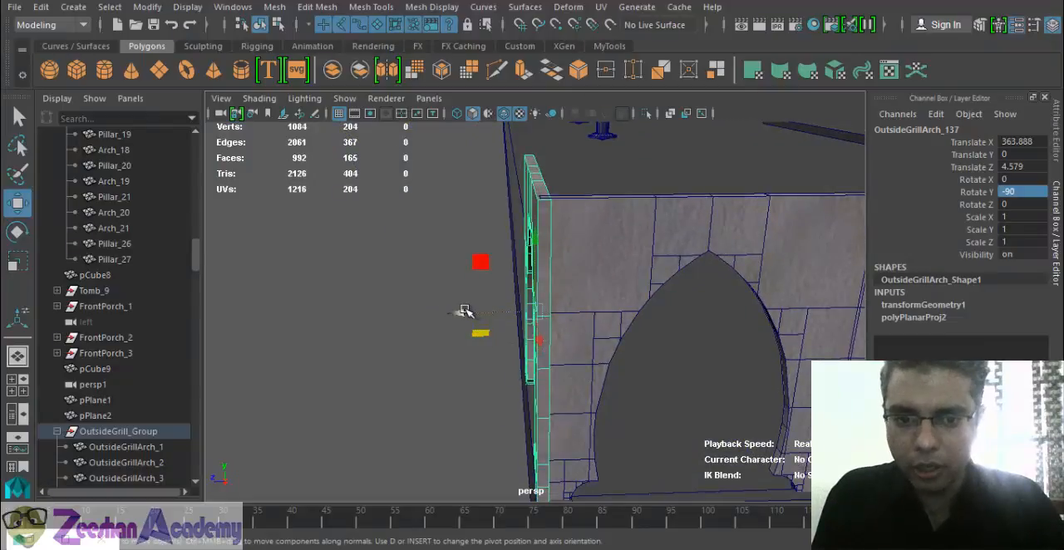
drag(462, 311, 468, 311)
alt+drag(464, 345, 565, 339)
alt+right_drag(565, 339, 494, 332)
alt+drag(540, 345, 519, 368)
alt+middle_drag(597, 368, 697, 375)
alt+right_drag(594, 354, 563, 355)
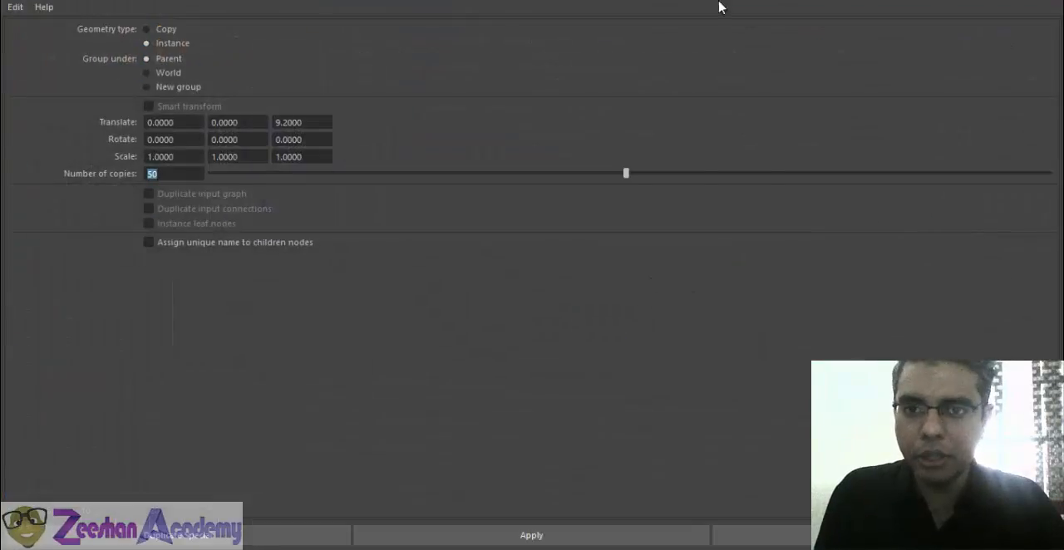
- Set the Duplicate Special translate offsets to -9.2 in X and 0 in Z for the third wall
drag(720, 7, 753, 1)
alt+middle_drag(610, 351, 378, 354)
alt+drag(379, 353, 413, 335)
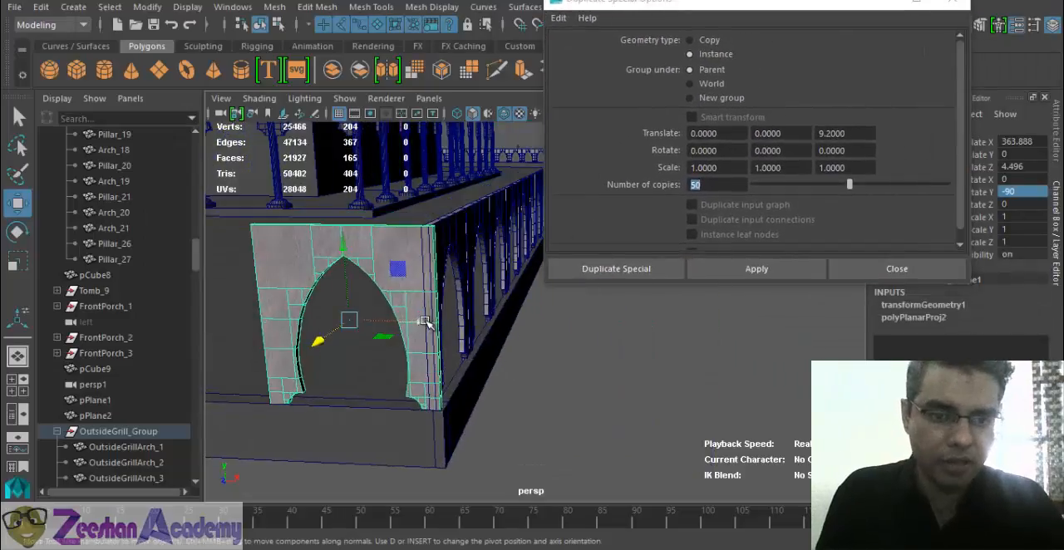
click(704, 133)
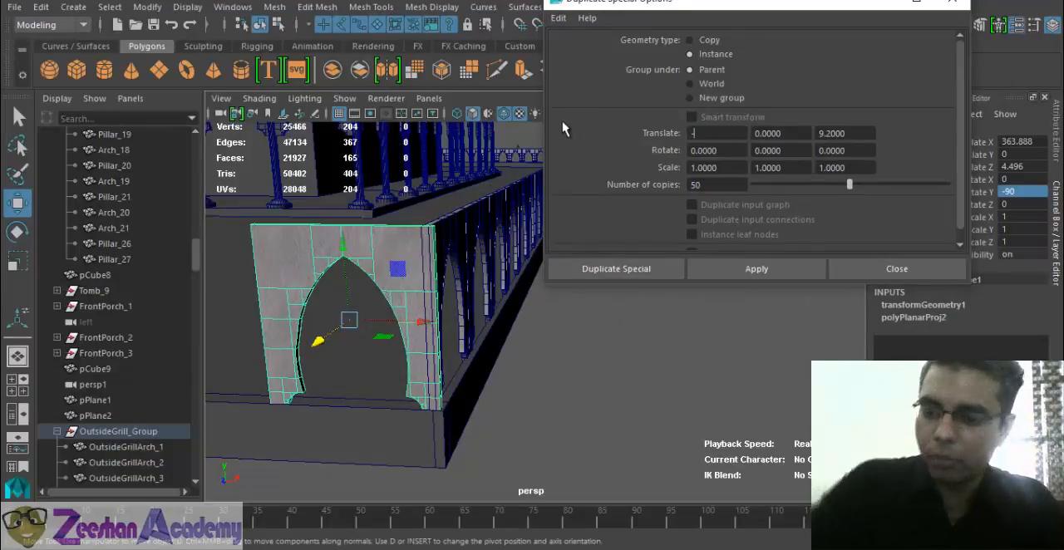
text(-9.2)
key(Tab)
key(Tab)
key(Tab)
text(0)
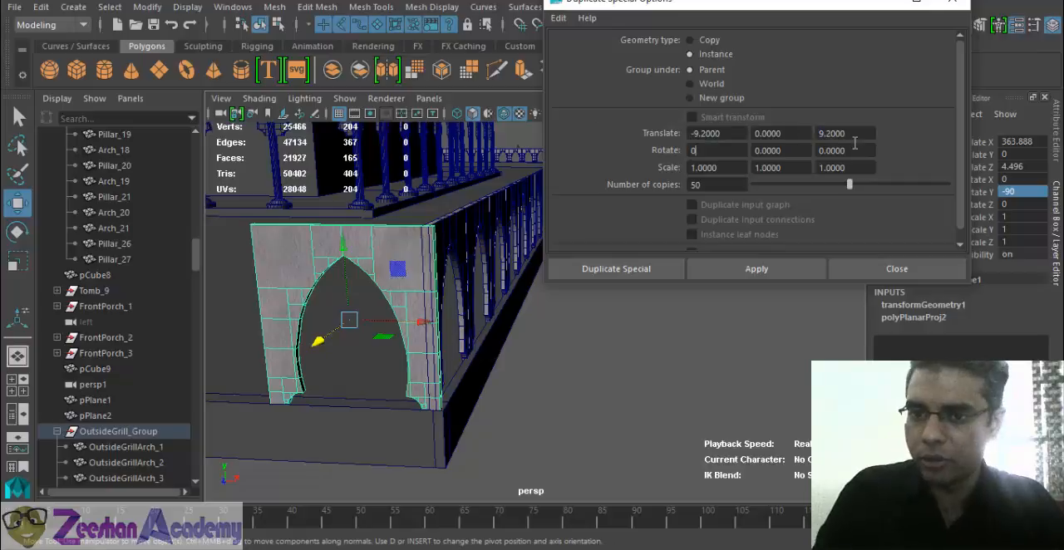
key(Return)
key(Tab)
key(Tab)
key(Tab)
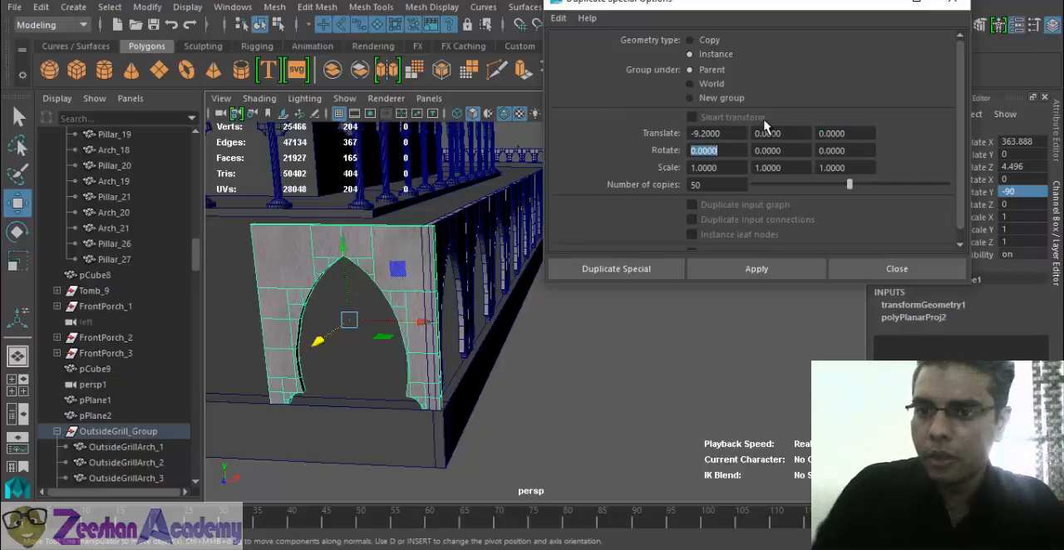
- Create 40 instances of the corner arch along the third wall, checking the far end of the row
click(698, 185)
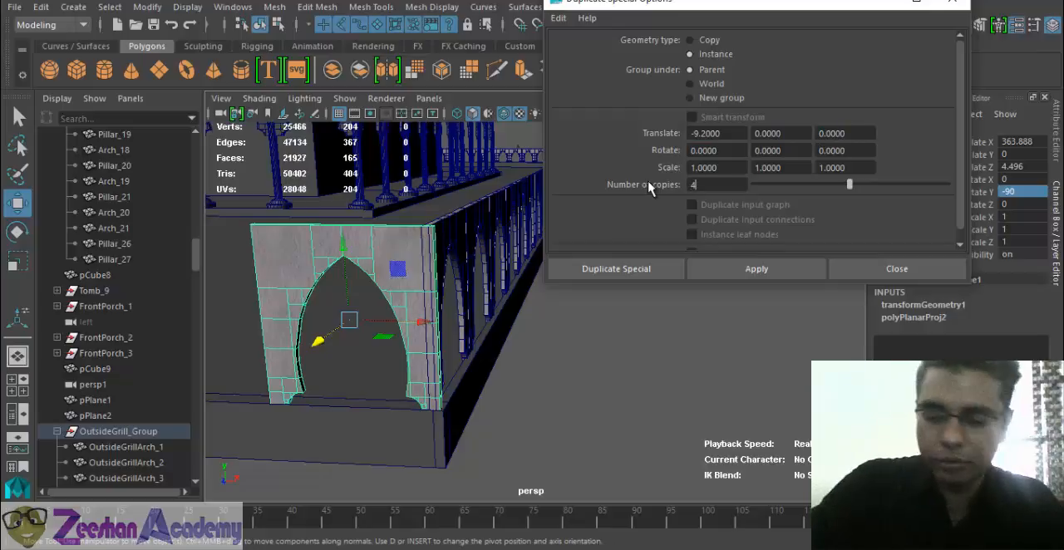
click(722, 274)
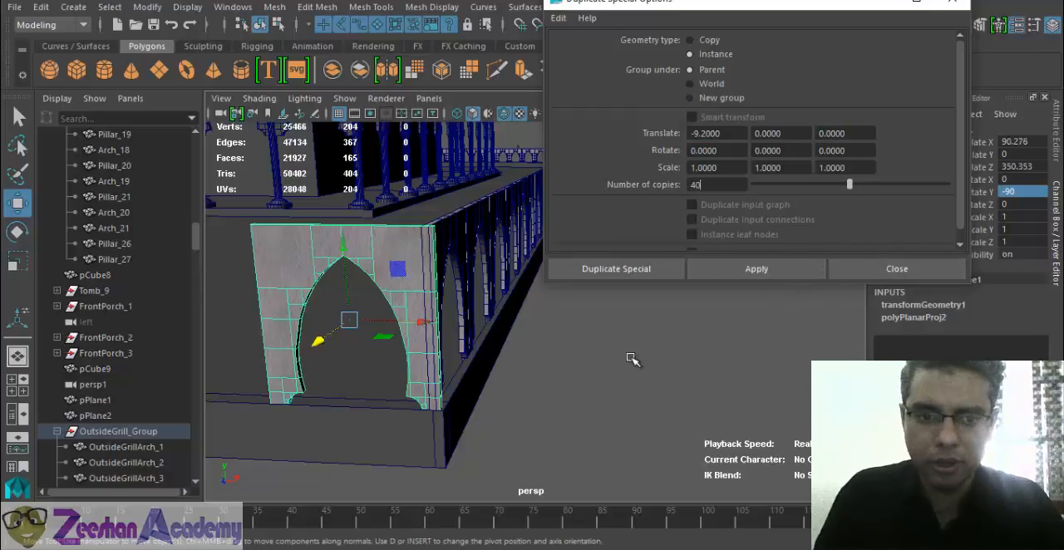
alt+middle_drag(274, 349, 706, 415)
scroll(273, 371, down, 6)
alt+middle_drag(277, 350, 707, 349)
alt+middle_drag(315, 337, 831, 347)
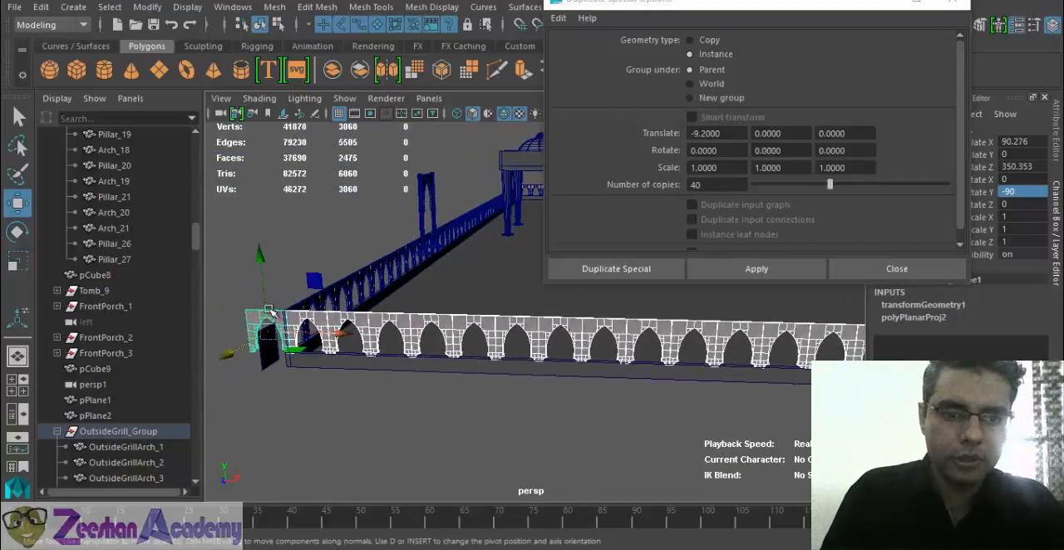
- Delete the last arch overhanging the third wall's far corner and close the Duplicate Special options
click(256, 316)
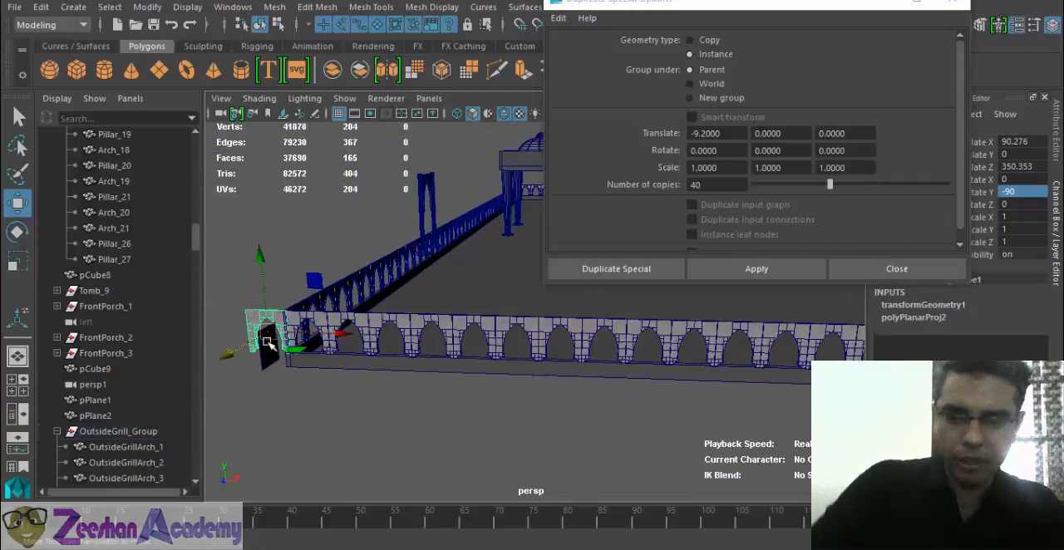
click(291, 360)
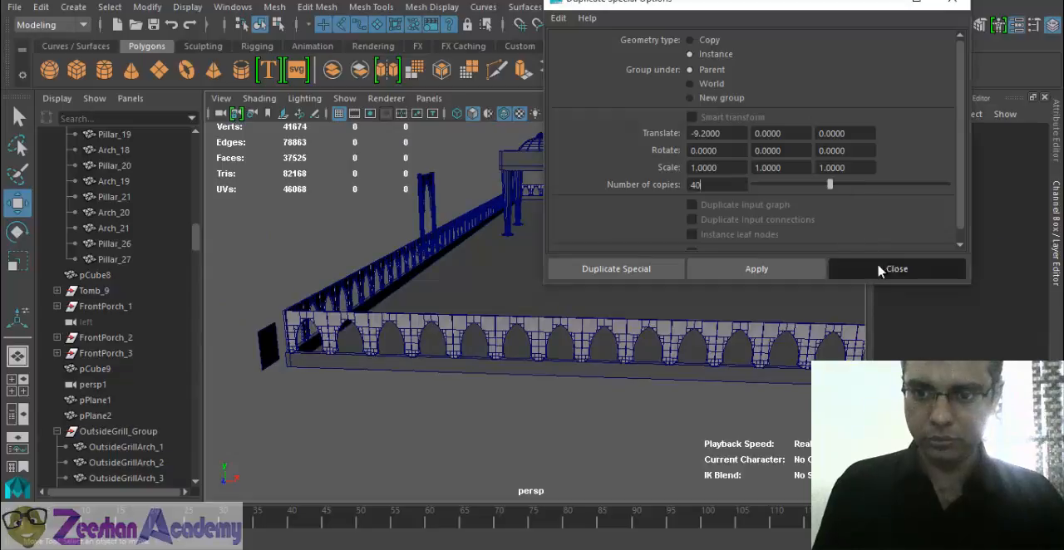
click(835, 269)
- Inspect the arch rows around the courtyard, including the far corner and the area around the freestanding pillars
alt+middle_drag(484, 308, 502, 328)
alt+drag(501, 329, 533, 378)
scroll(617, 385, up, 3)
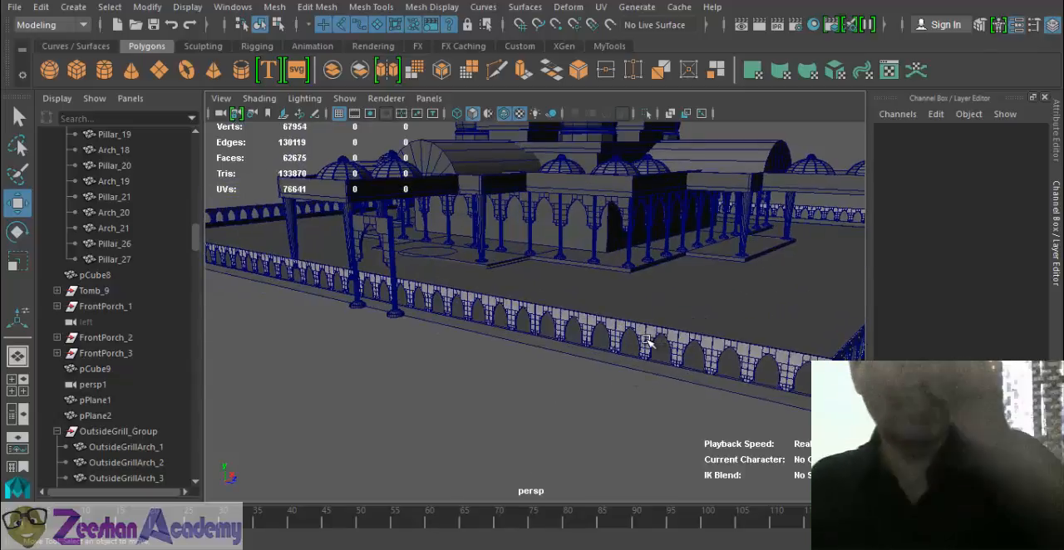
alt+drag(696, 310, 395, 310)
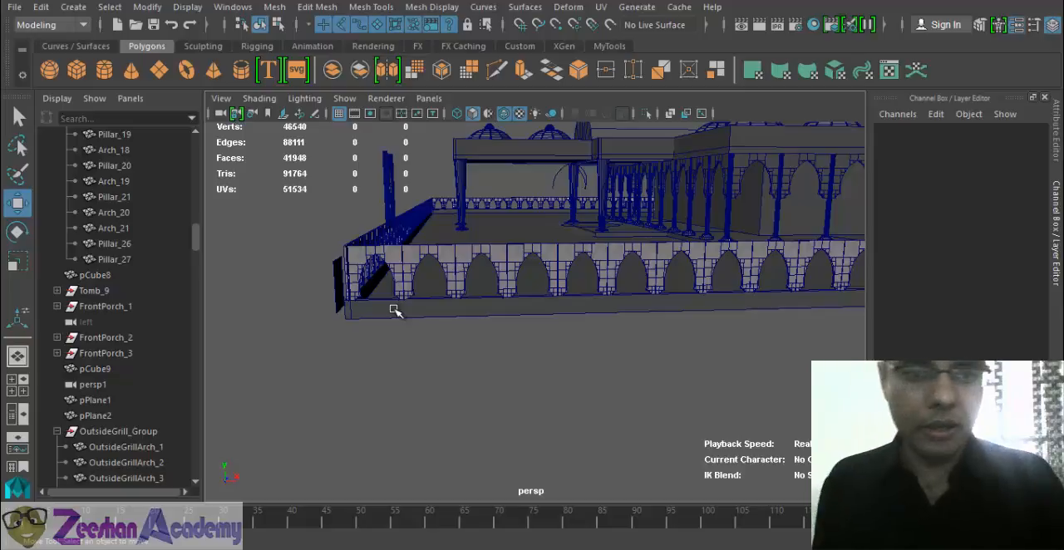
click(394, 310)
alt+drag(395, 310, 574, 248)
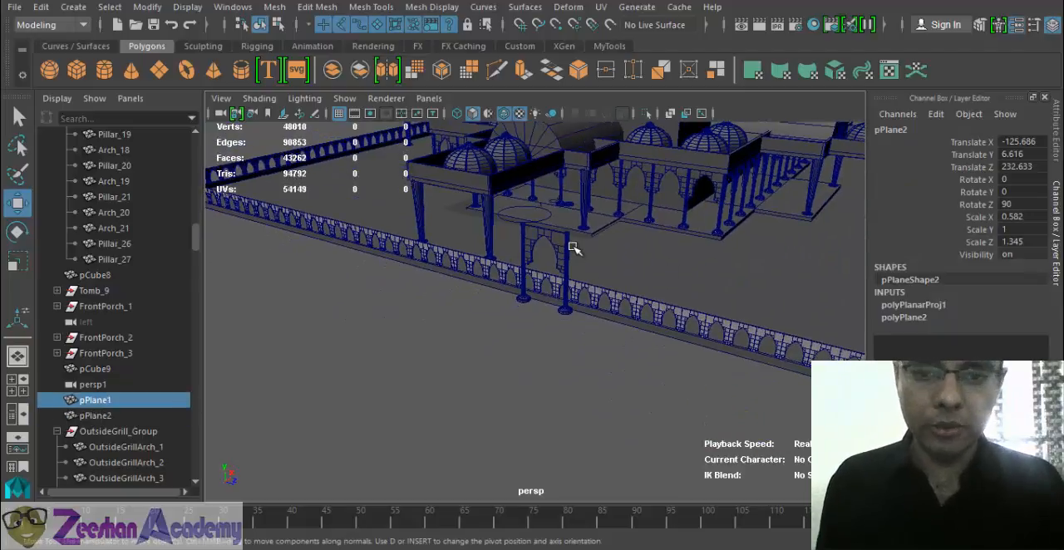
alt+drag(593, 332, 350, 208)
click(351, 243)
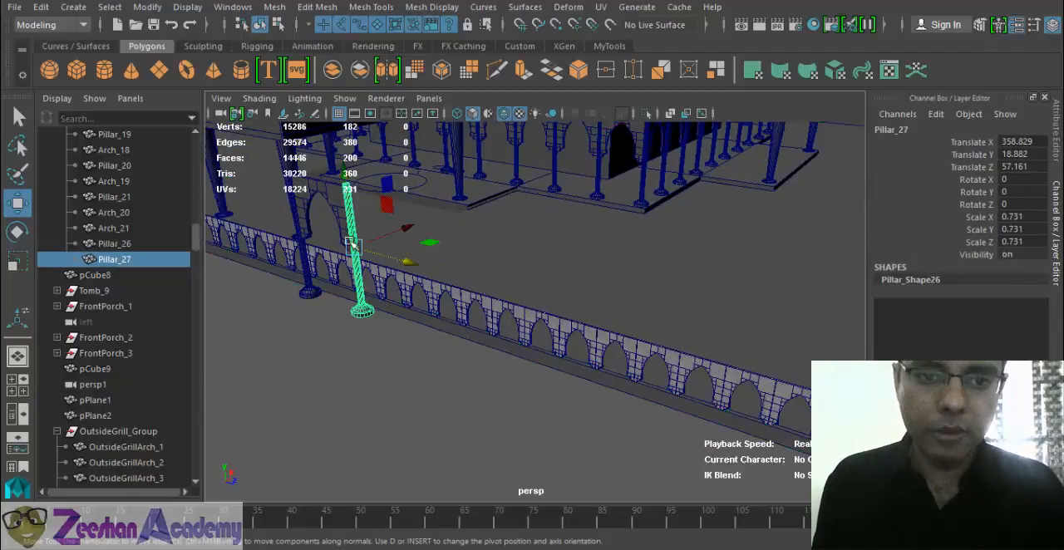
alt+drag(351, 242, 611, 289)
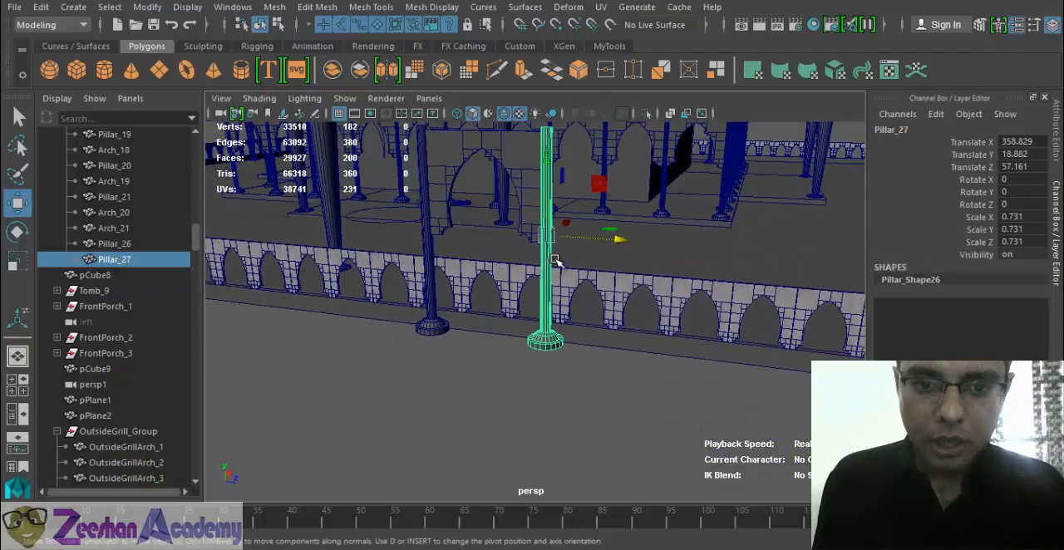
alt+drag(480, 292, 510, 303)
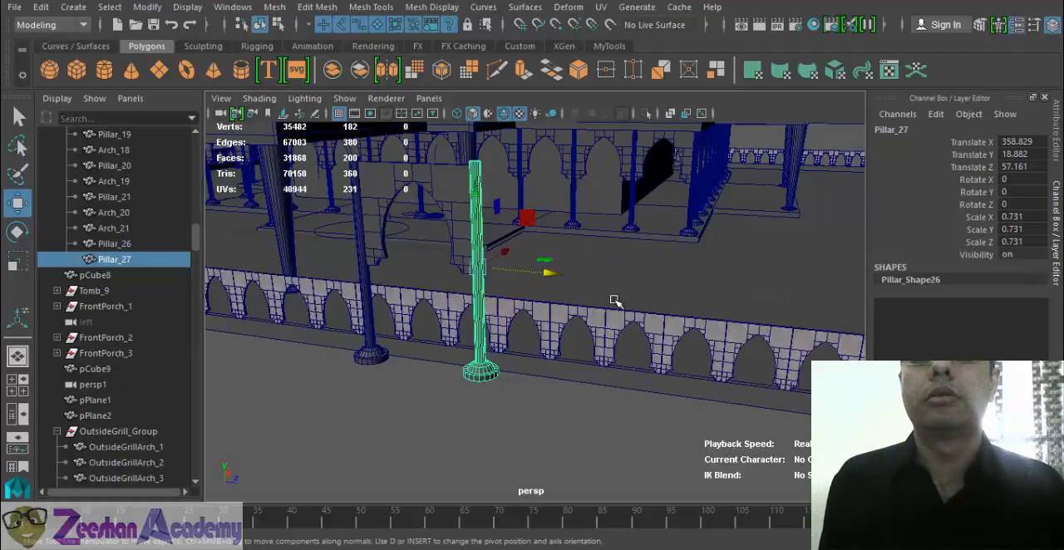
mouse_move(476, 341)
alt+mouse_down()
mouse_move(462, 366)
mouse_move(493, 379)
mouse_move(487, 354)
alt+mouse_up()
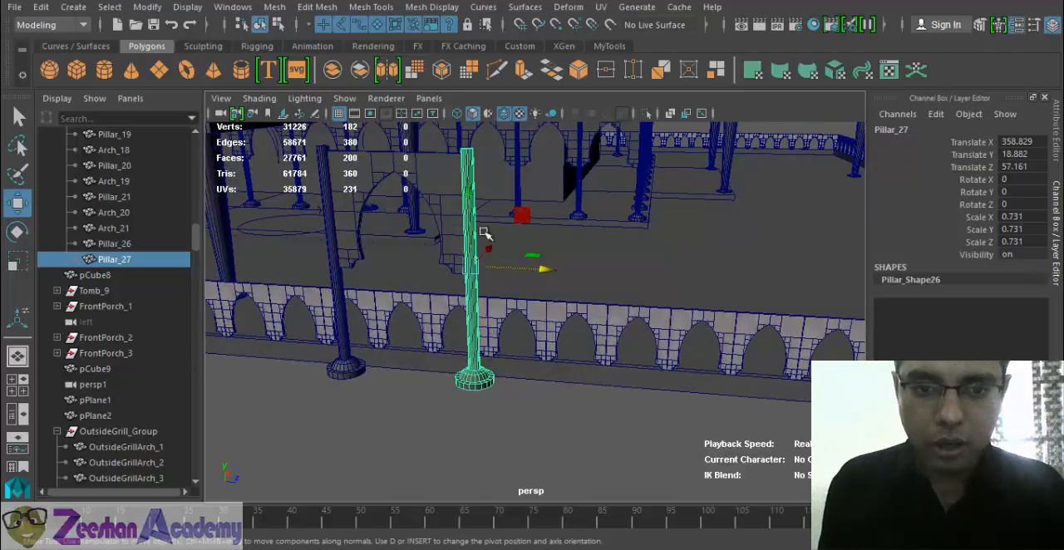
right_drag(472, 321, 400, 132)
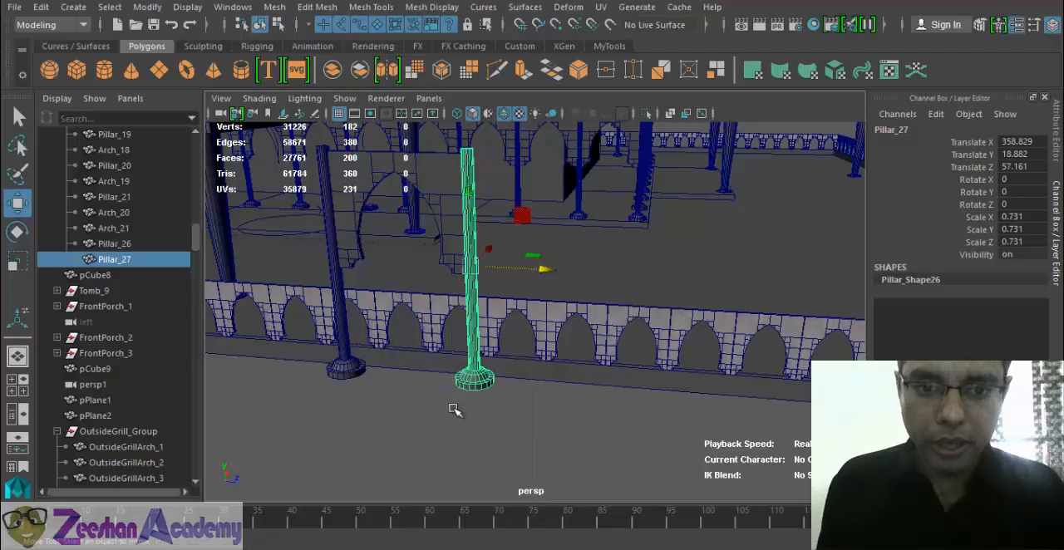
drag(445, 350, 533, 437)
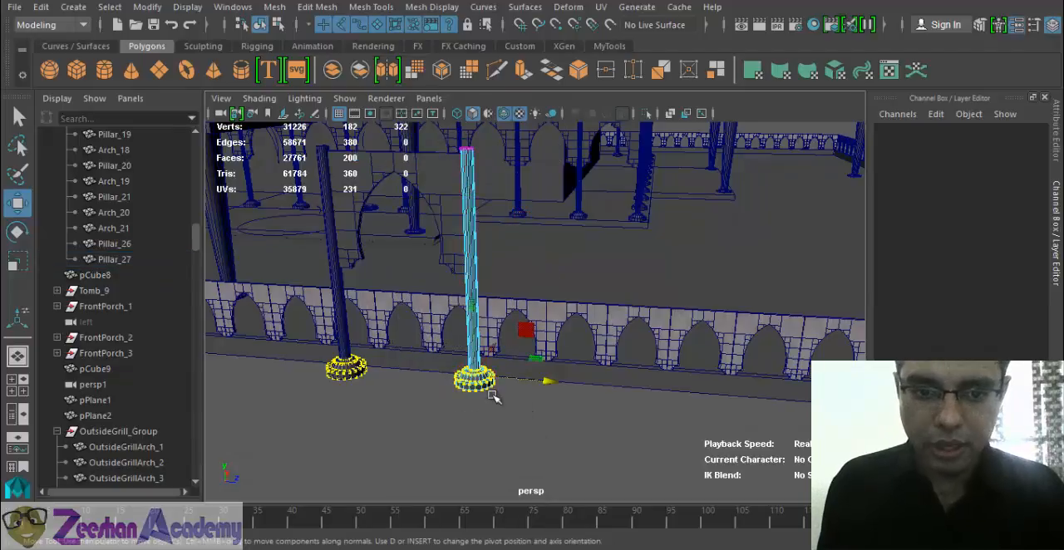
key(r)
alt+drag(533, 330, 510, 330)
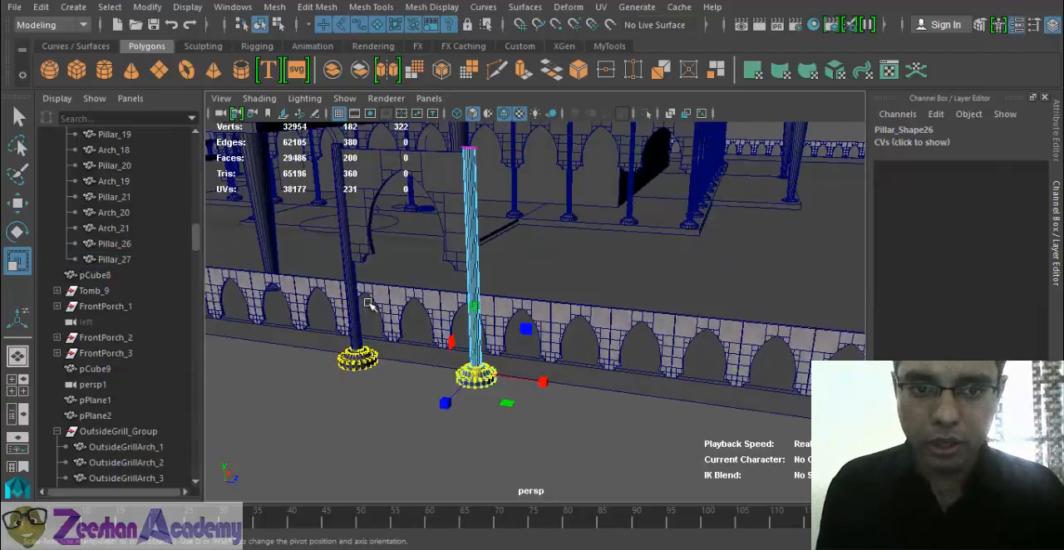
- Delete Pillar_26, the farther of the two freestanding pillars beside the wall
click(350, 302)
alt+middle_drag(426, 406, 443, 391)
key(Delete)
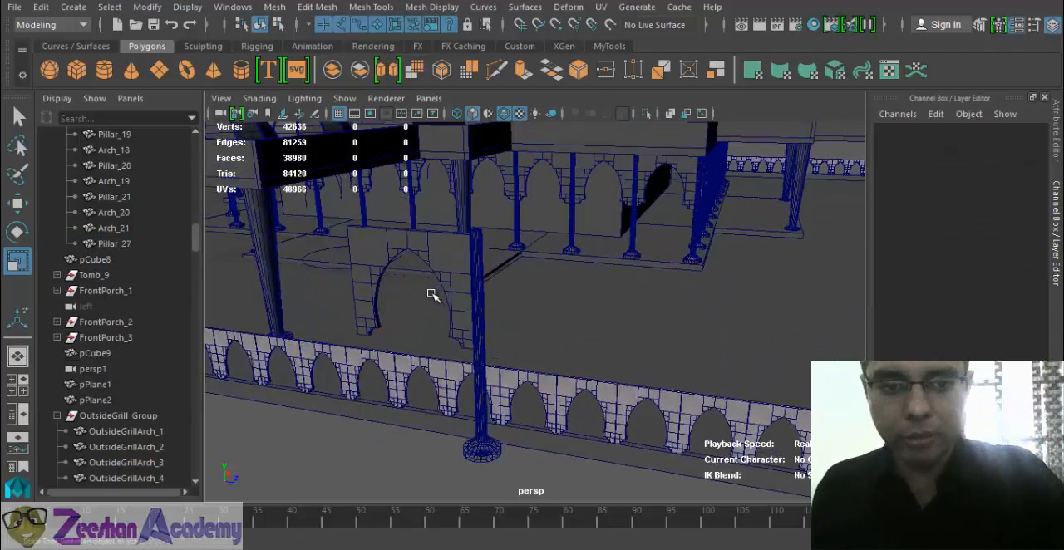
- Scale up the base vertices of the remaining freestanding pillar uniformly to about twice their width
click(475, 270)
alt+drag(475, 401, 461, 405)
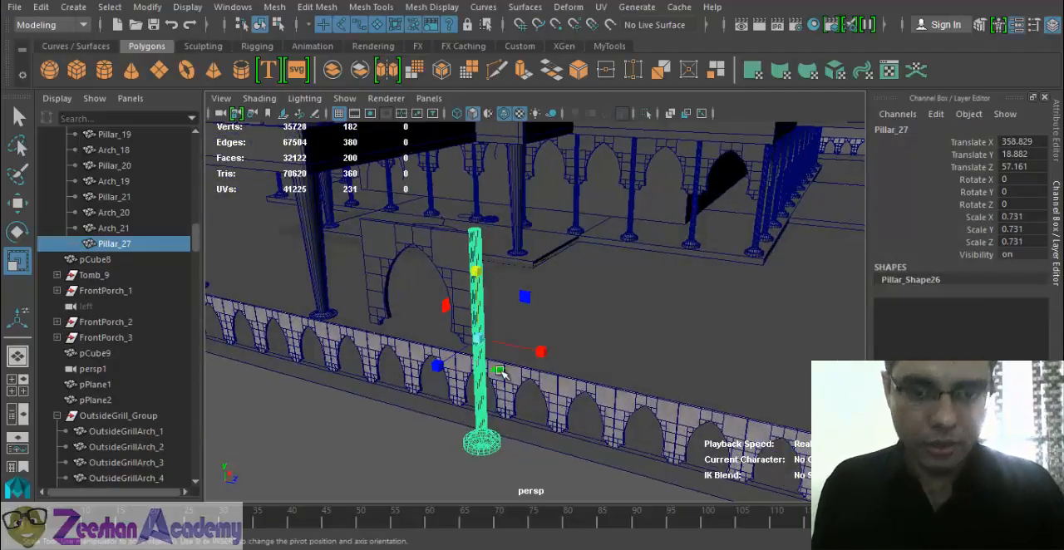
right_drag(482, 435, 403, 135)
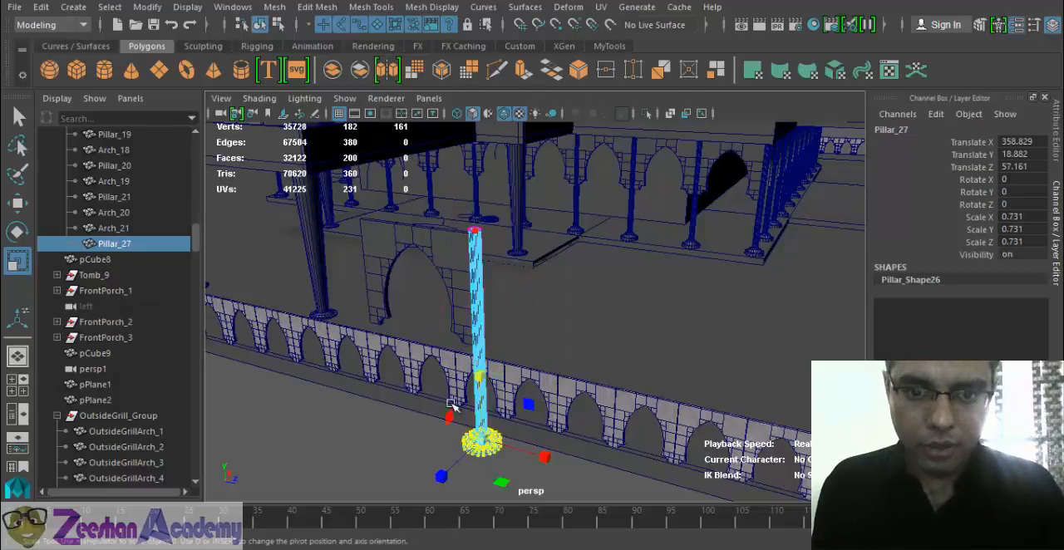
drag(445, 401, 575, 502)
drag(496, 446, 529, 450)
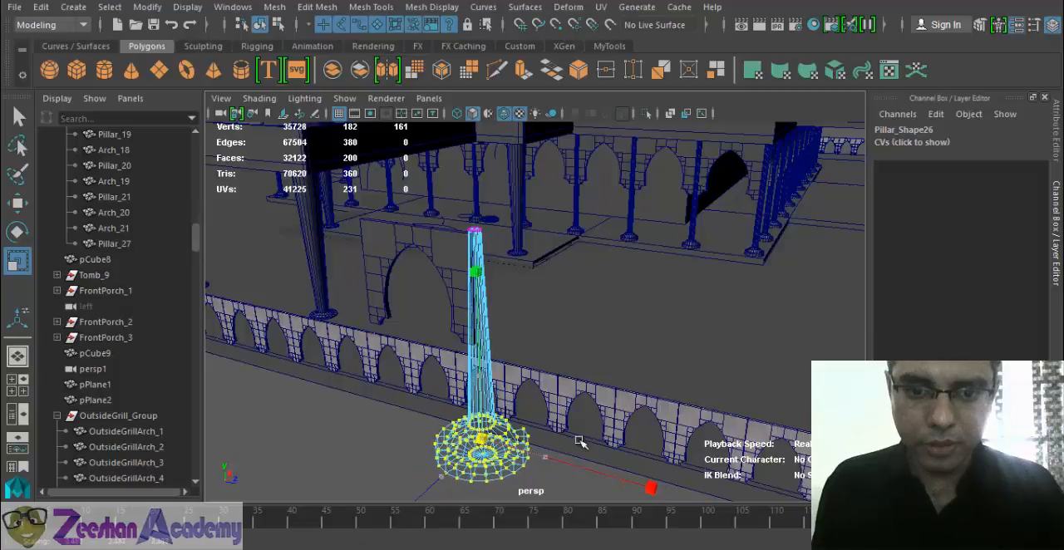
alt+drag(713, 452, 670, 411)
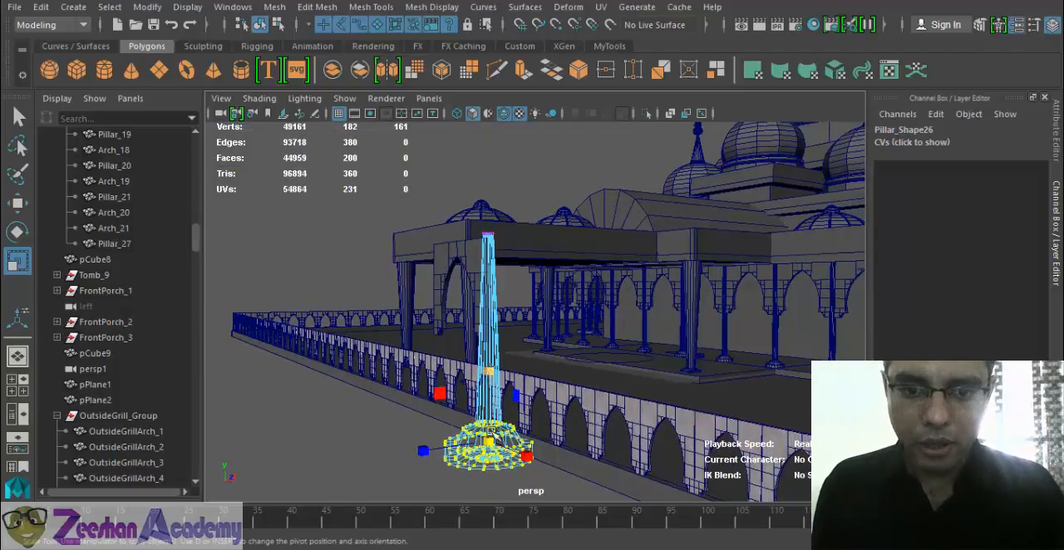
- Adjust the height of the pillar's widened base vertices, check it in lit and textured display, and return to object mode
key(w)
drag(493, 378, 517, 447)
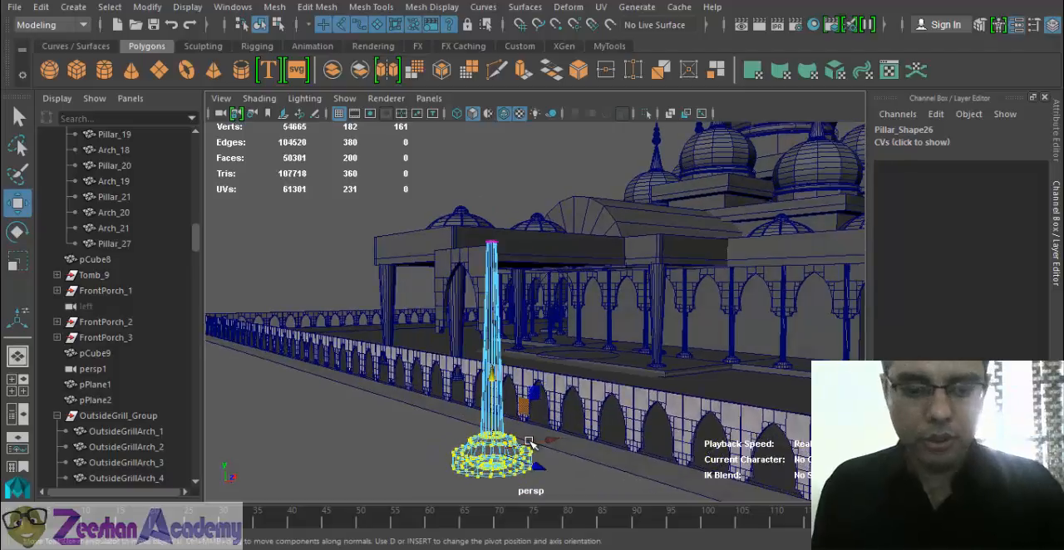
key(7)
key(6)
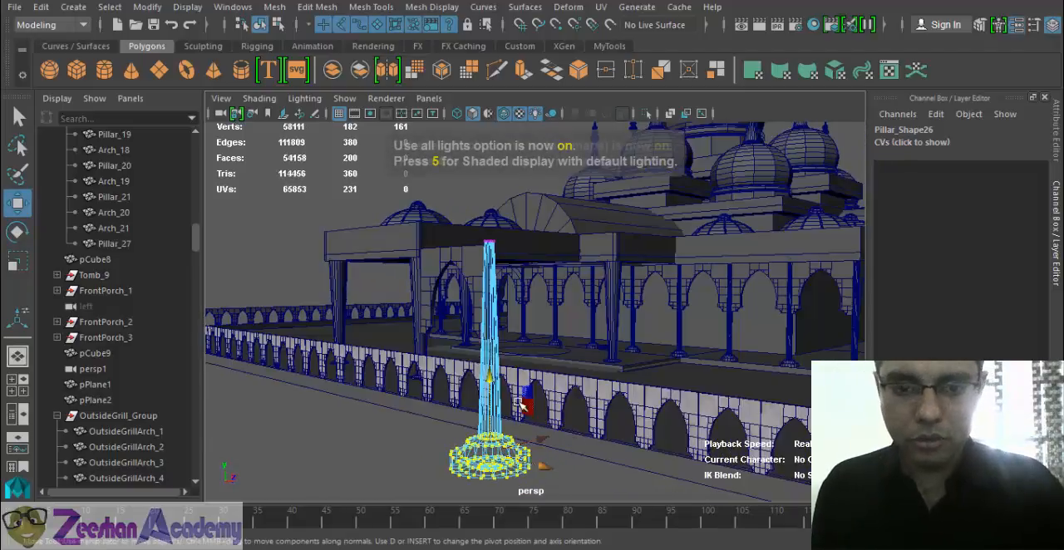
alt+drag(496, 448, 515, 450)
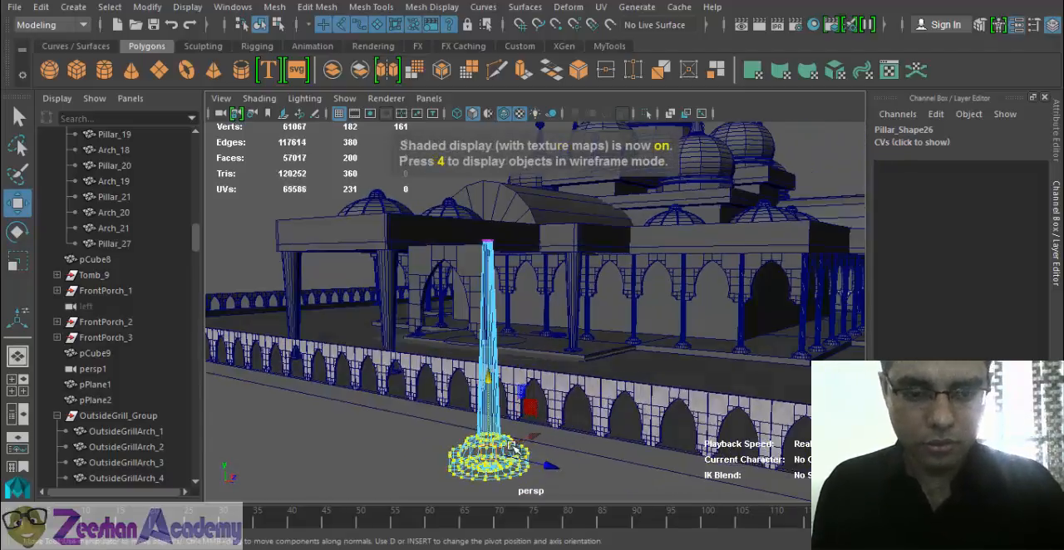
key(q)
right_drag(489, 131, 563, 109)
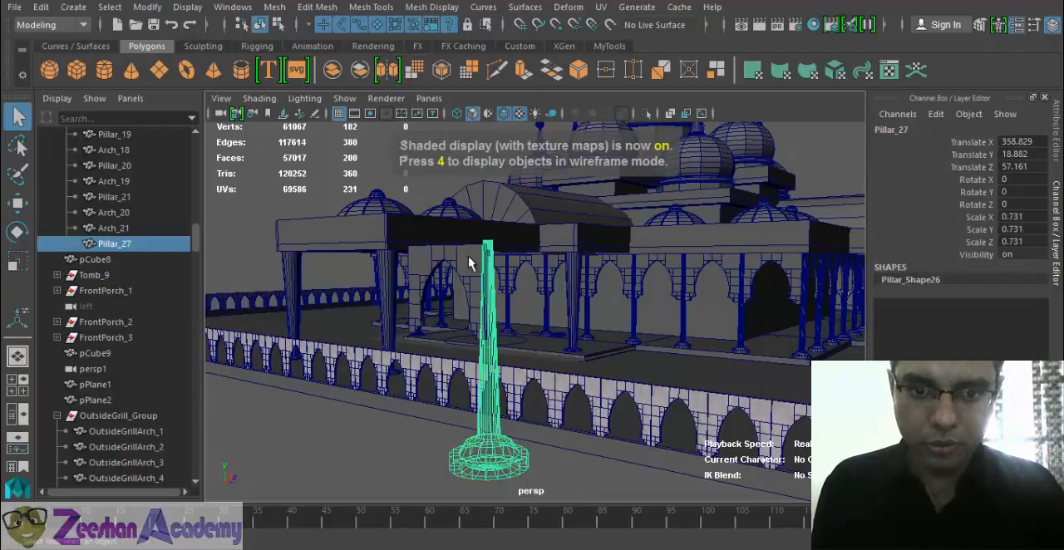
- Scale the freestanding arch beside the pillar uniformly to 1.768 and move it to Translate X 332.777
click(462, 300)
mouse_move(463, 301)
alt+mouse_down()
mouse_move(509, 407)
mouse_move(510, 335)
mouse_move(478, 310)
alt+mouse_up()
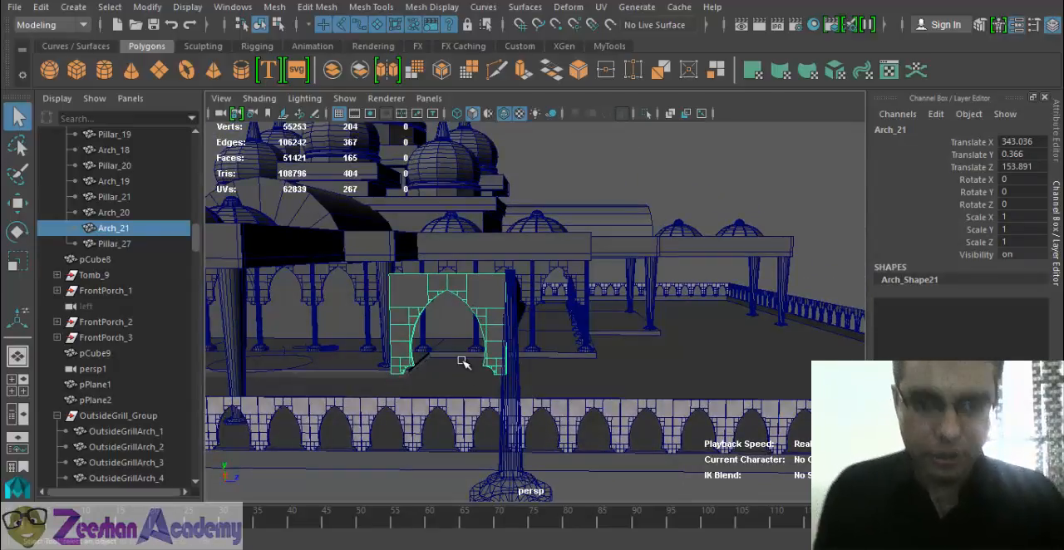
key(r)
alt+drag(544, 324, 448, 320)
key(w)
alt+drag(558, 380, 508, 384)
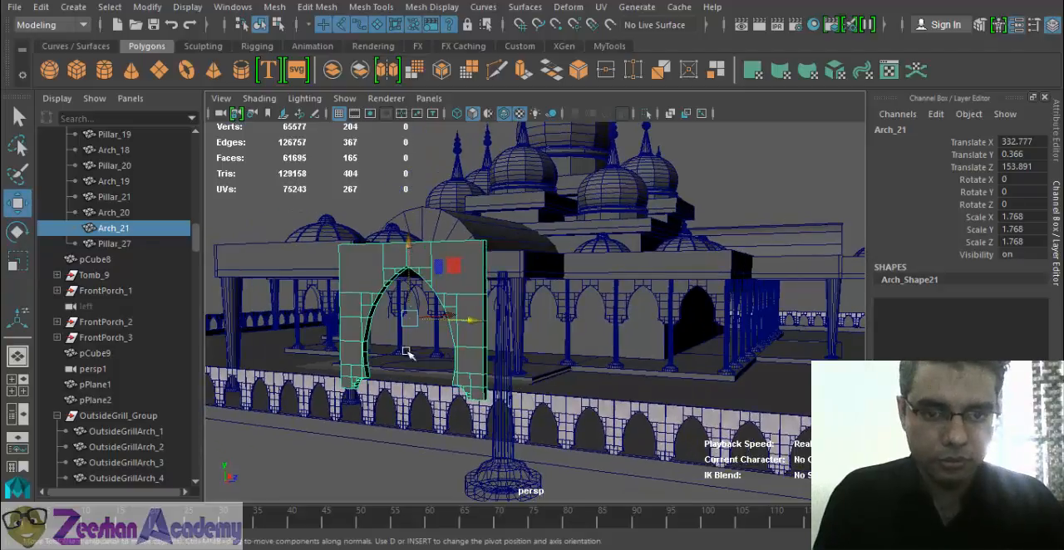
- Lower the enlarged arch beneath the courtyard platform to Translate Y -40.209 and shift it to Translate Z 139.737
drag(407, 352, 416, 376)
alt+middle_drag(432, 390, 458, 327)
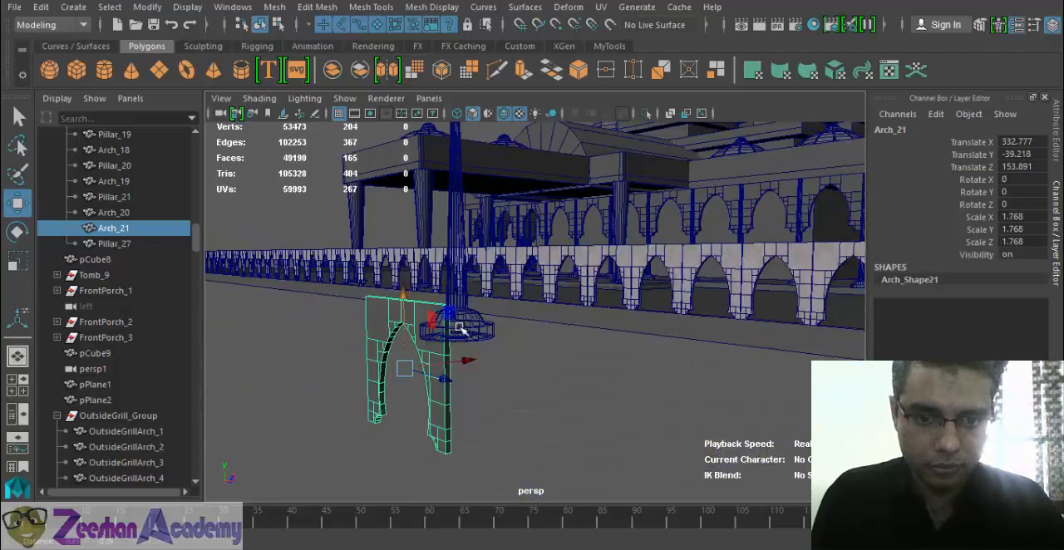
drag(467, 360, 640, 383)
key(f)
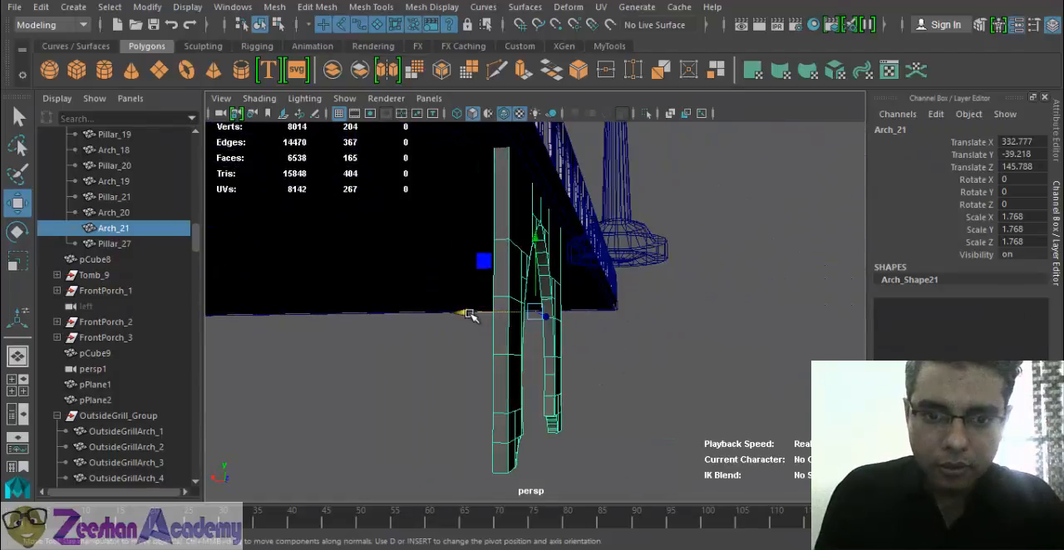
drag(470, 314, 399, 309)
drag(495, 243, 501, 324)
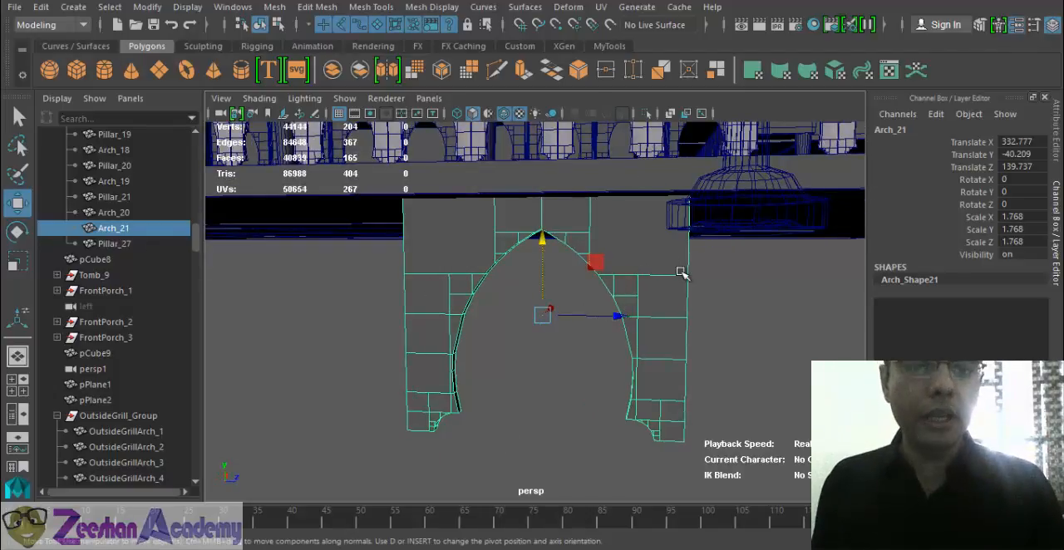
- Assign the existing marble material GrillArch_MT to the arch beneath the platform
alt+middle_drag(680, 274, 637, 352)
right_drag(635, 355, 665, 546)
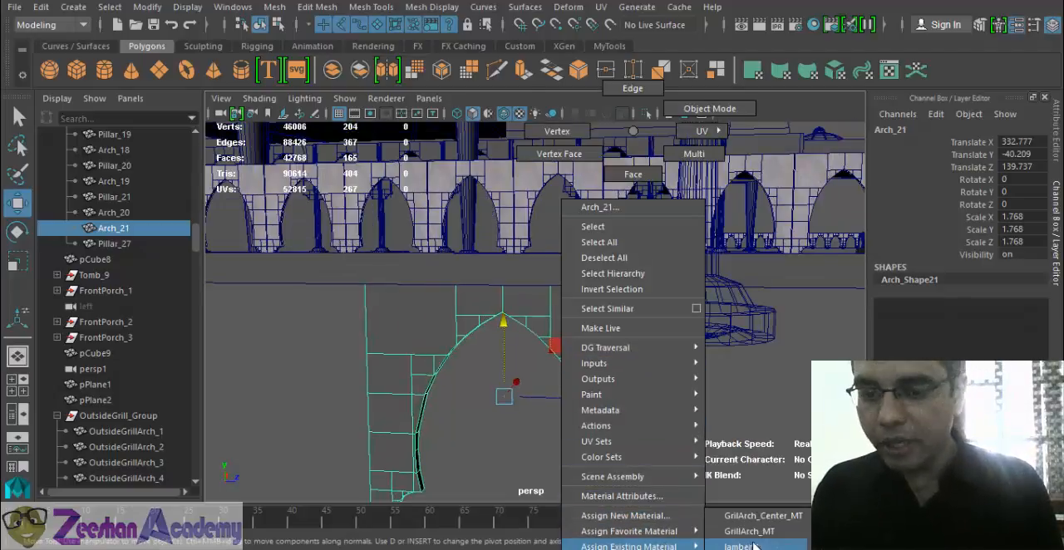
right_drag(753, 543, 781, 535)
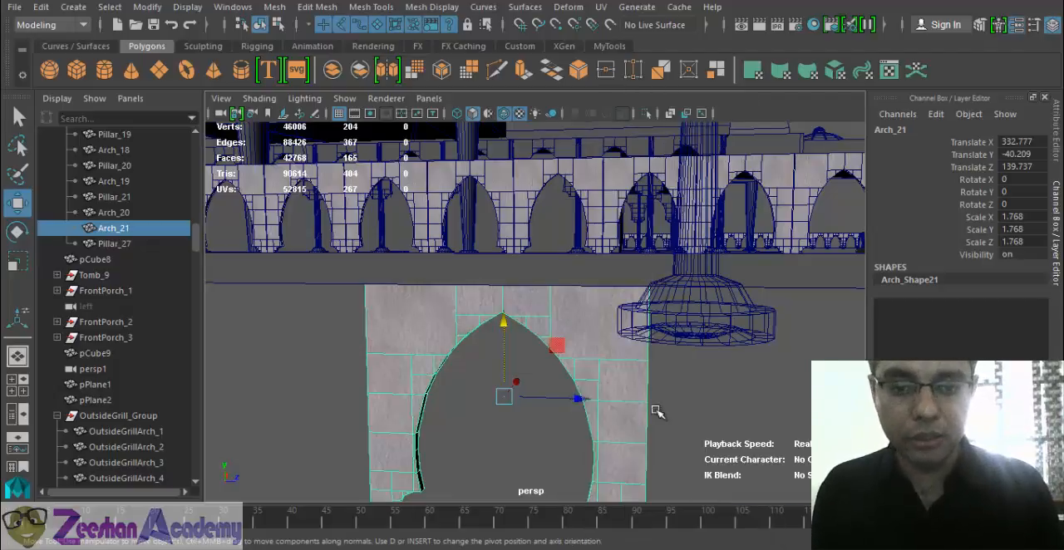
- Lower the freestanding pillar beside the arch to Translate Y -11.337, nudge it to Translate X 358.932, and switch to untextured shading
alt+drag(658, 412, 642, 404)
click(665, 316)
scroll(604, 349, down, 3)
alt+drag(605, 349, 694, 367)
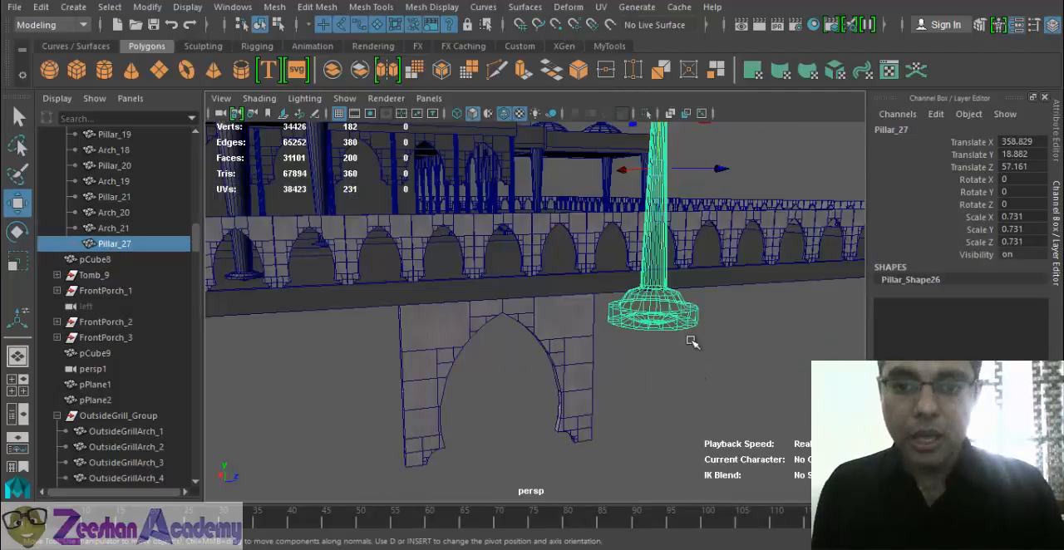
mouse_move(665, 216)
mouse_down()
mouse_move(669, 366)
mouse_move(689, 389)
mouse_move(699, 309)
mouse_up()
key(5)
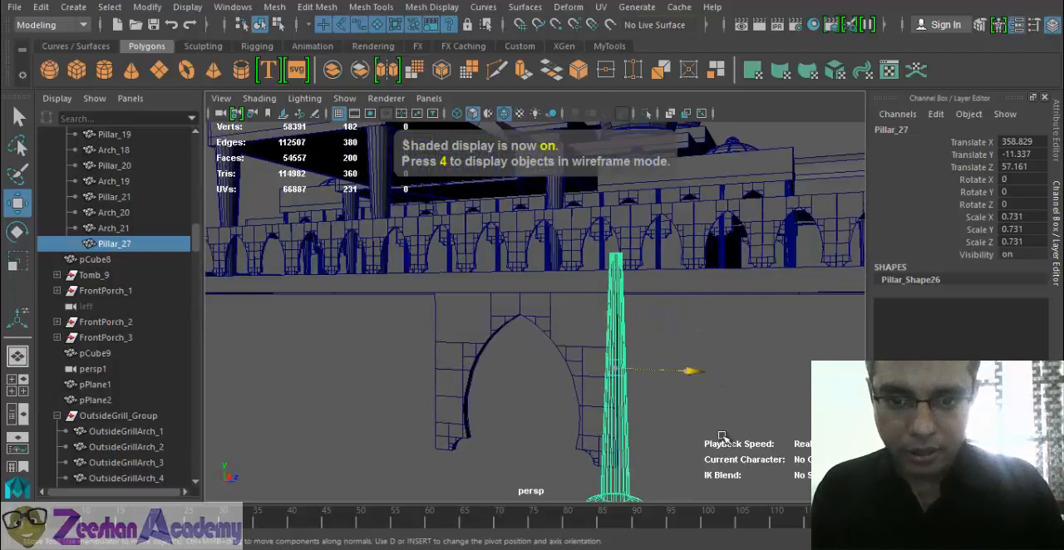
click(666, 335)
scroll(661, 357, up, 3)
click(613, 404)
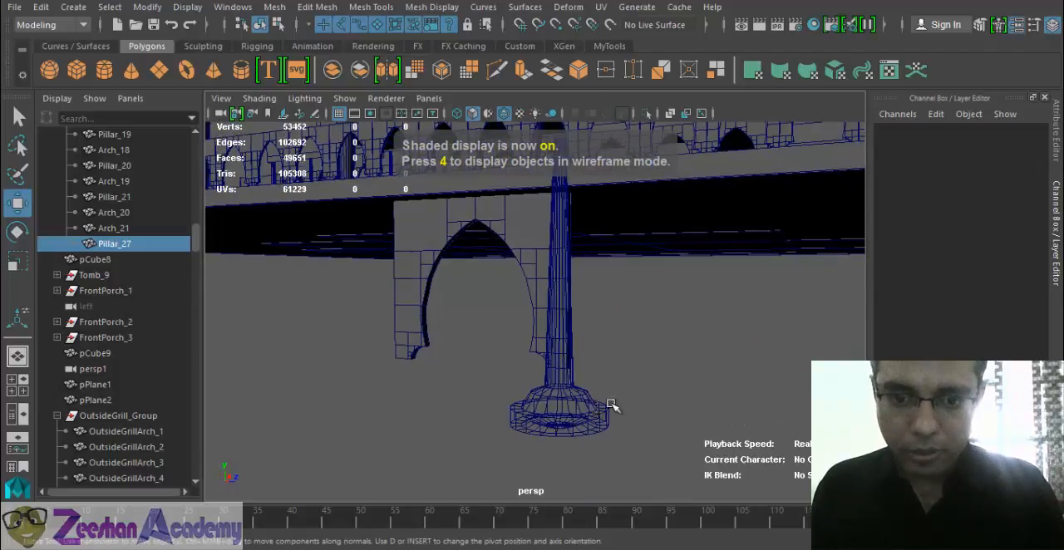
- Assign a new Lambert material named BasePillar_MT to the pillar and map its color to a file texture
right_click(546, 410)
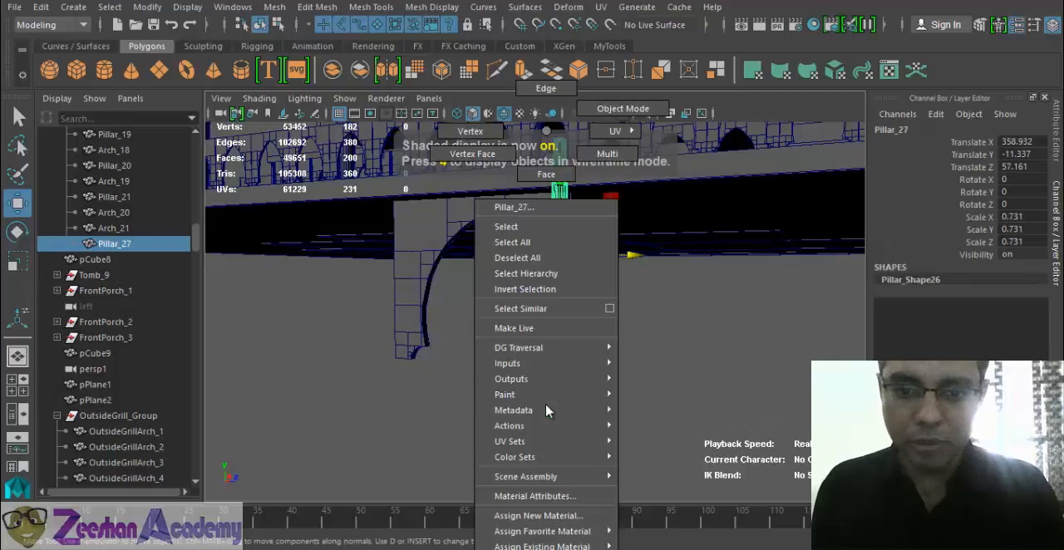
click(571, 519)
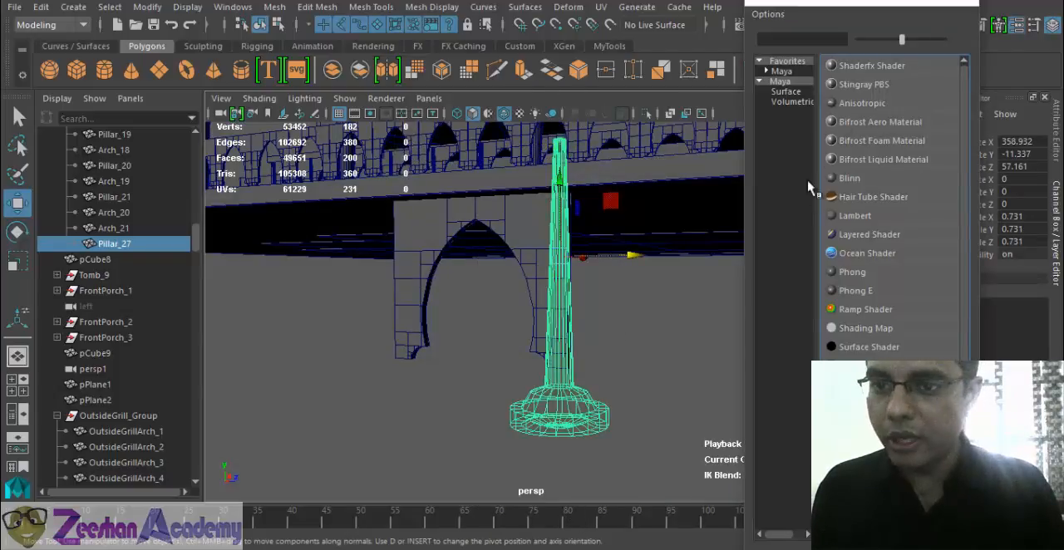
click(856, 216)
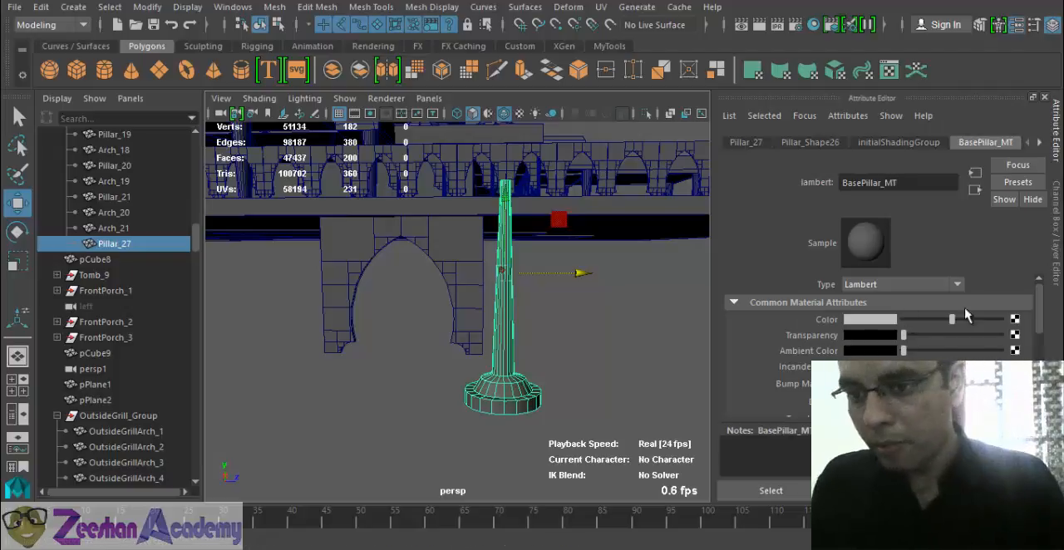
click(1014, 319)
click(628, 132)
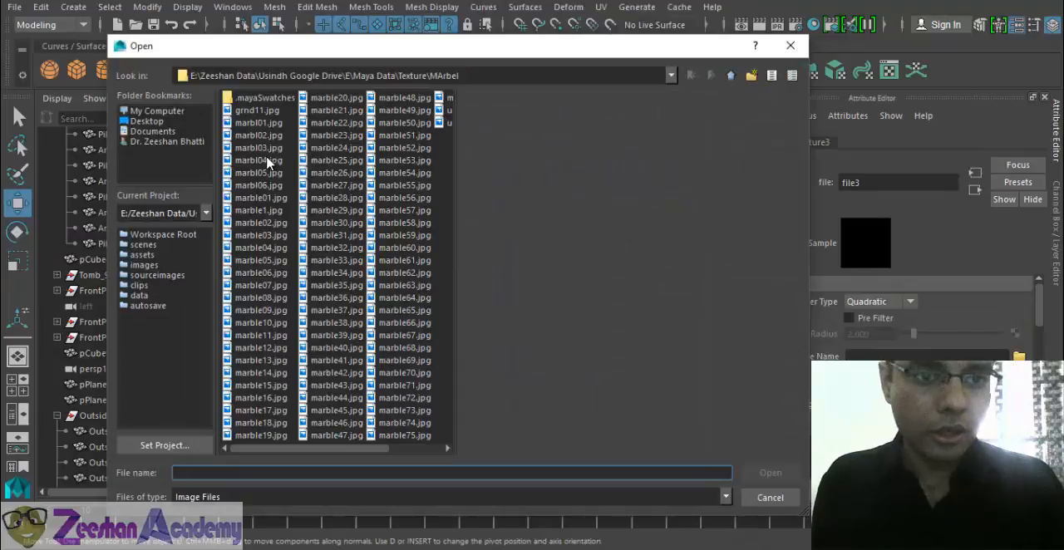
- Preview images in the MArbel texture folder and load marble39.jpg as the pillar's color texture
click(267, 161)
click(267, 198)
click(268, 236)
click(267, 286)
click(267, 297)
click(267, 334)
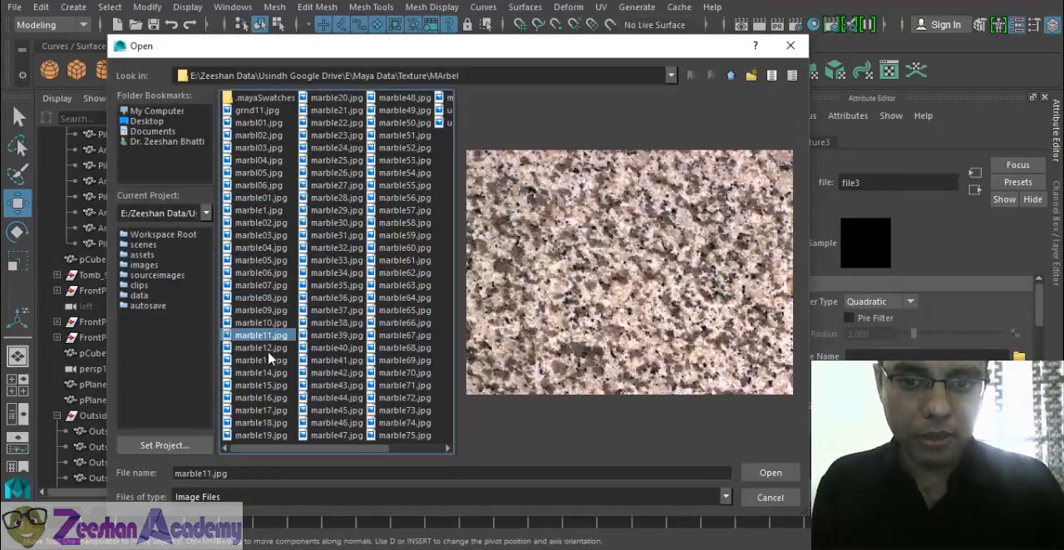
click(269, 358)
click(269, 312)
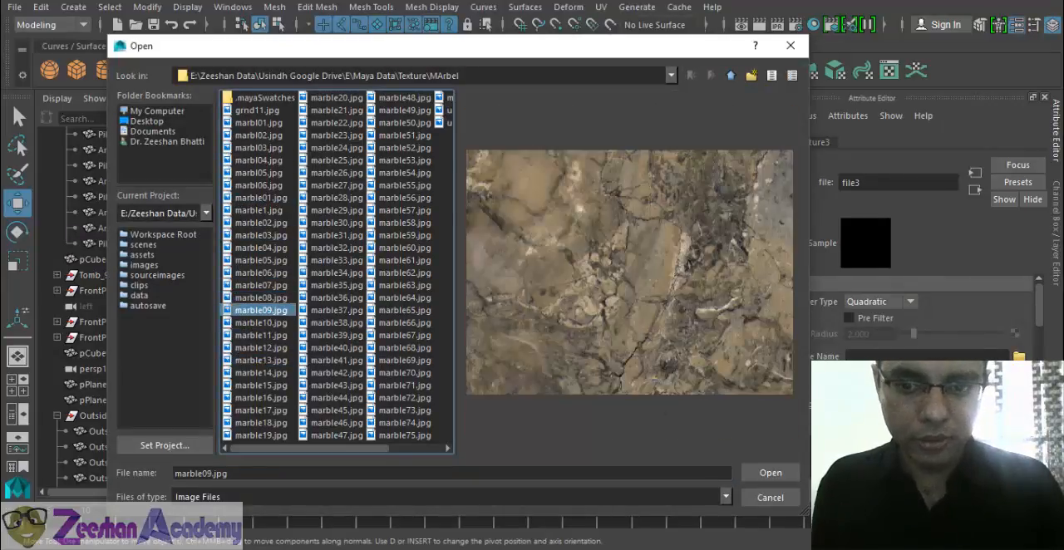
click(277, 297)
click(280, 274)
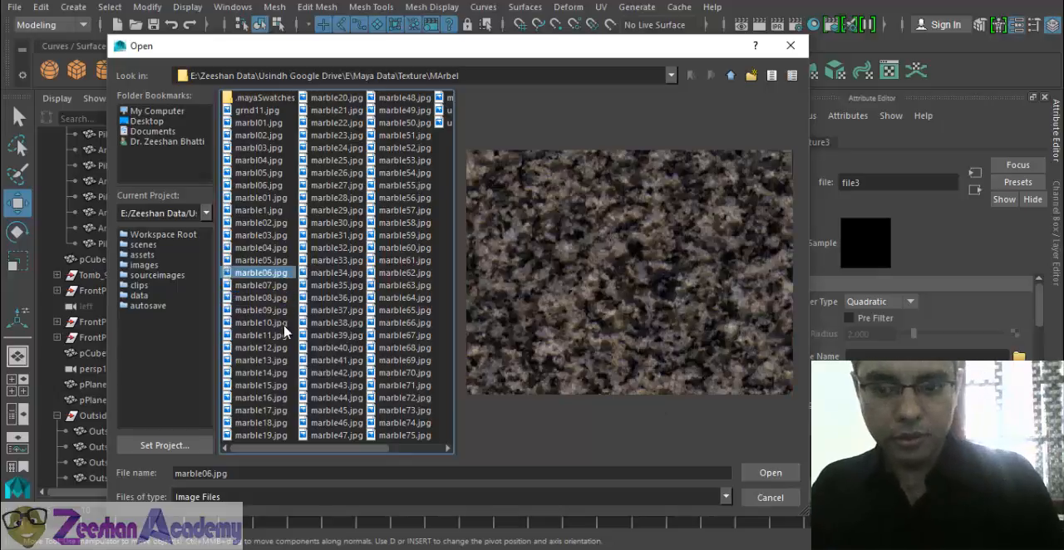
click(333, 335)
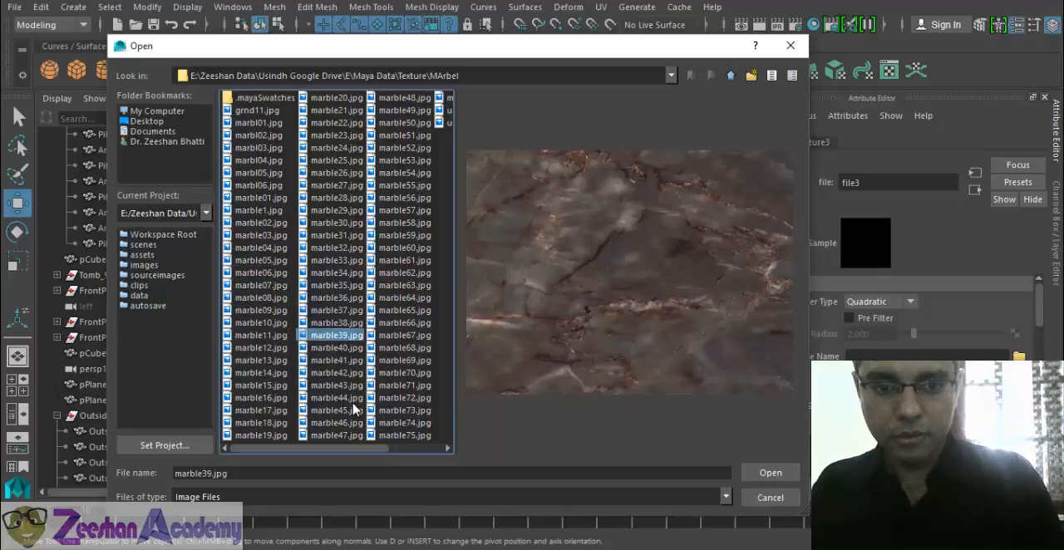
click(780, 475)
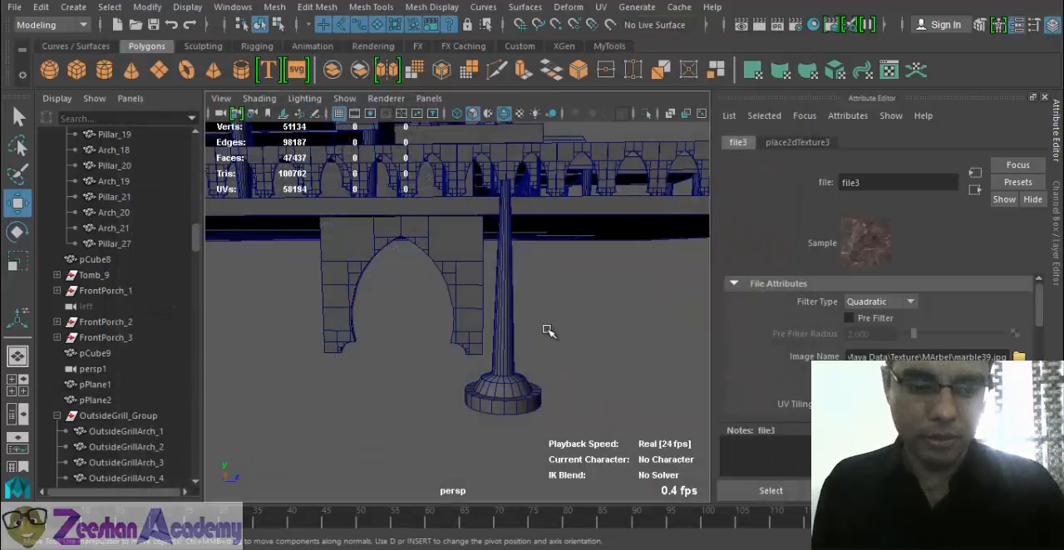
- Select the top ring of vertices on the pillar beneath the platform and scale it outward to flare the shaft
alt+middle_drag(548, 329, 480, 321)
mouse_move(479, 321)
alt+mouse_down()
mouse_move(504, 335)
mouse_move(502, 325)
alt+mouse_up()
key(6)
mouse_move(429, 357)
alt+mouse_down()
mouse_move(411, 394)
mouse_move(469, 393)
mouse_move(330, 397)
mouse_move(376, 361)
alt+mouse_up()
click(417, 409)
right_drag(407, 194, 347, 134)
alt+drag(410, 235, 446, 262)
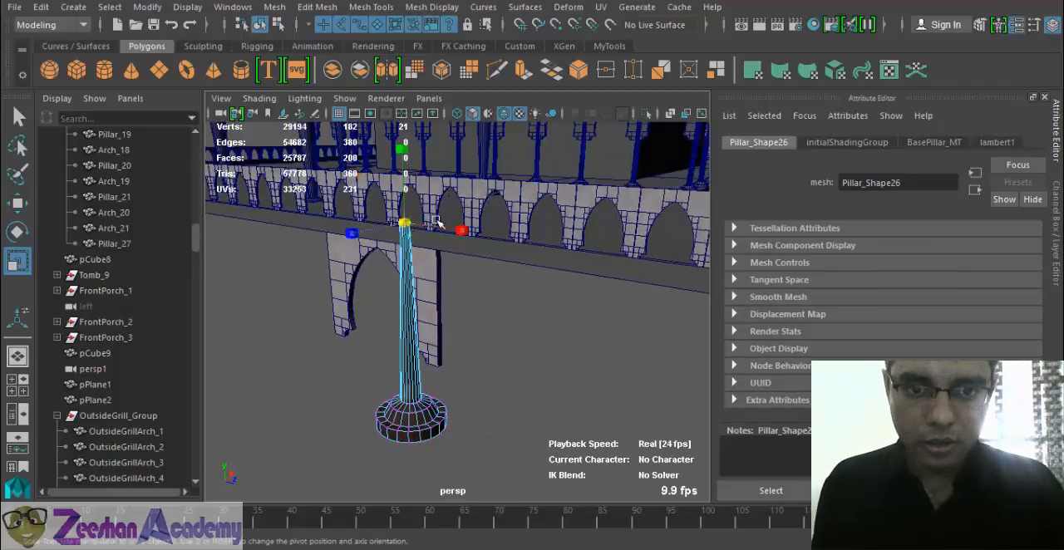
middle_drag(437, 221, 476, 224)
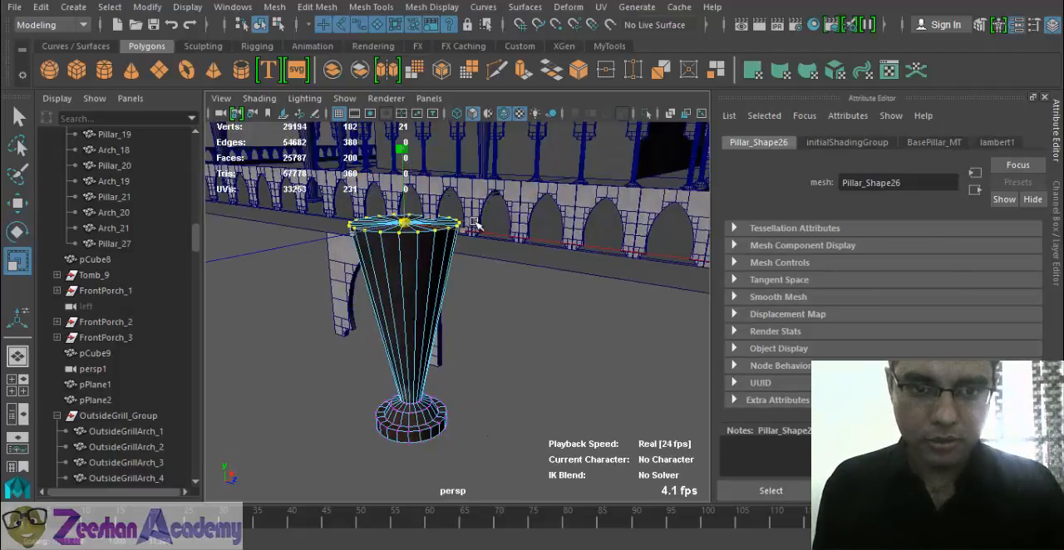
- Move the pillar's top vertices away from the arch until the arch-facing side is nearly vertical, and return to object mode
alt+drag(350, 294, 454, 271)
key(w)
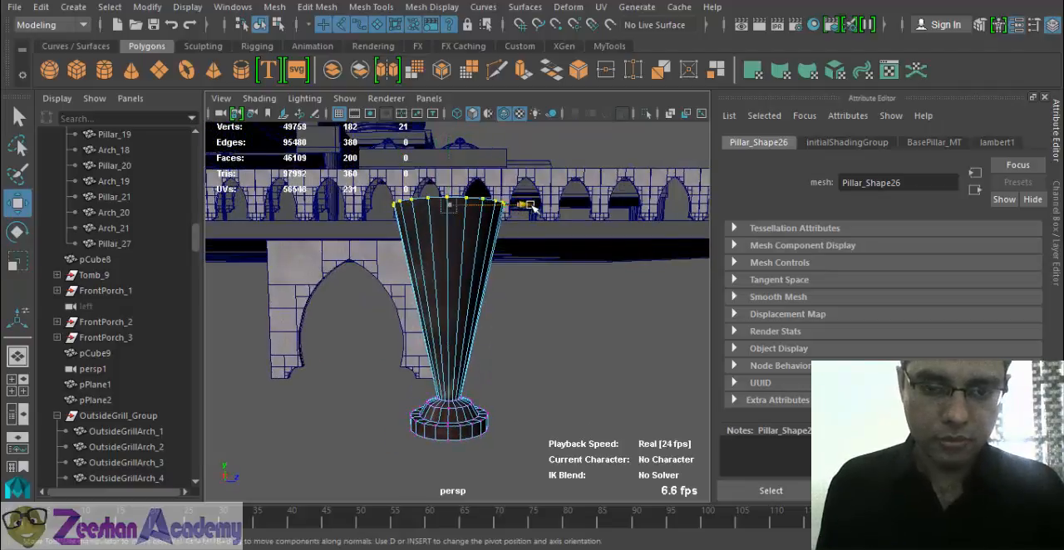
drag(532, 205, 559, 213)
alt+drag(344, 353, 423, 285)
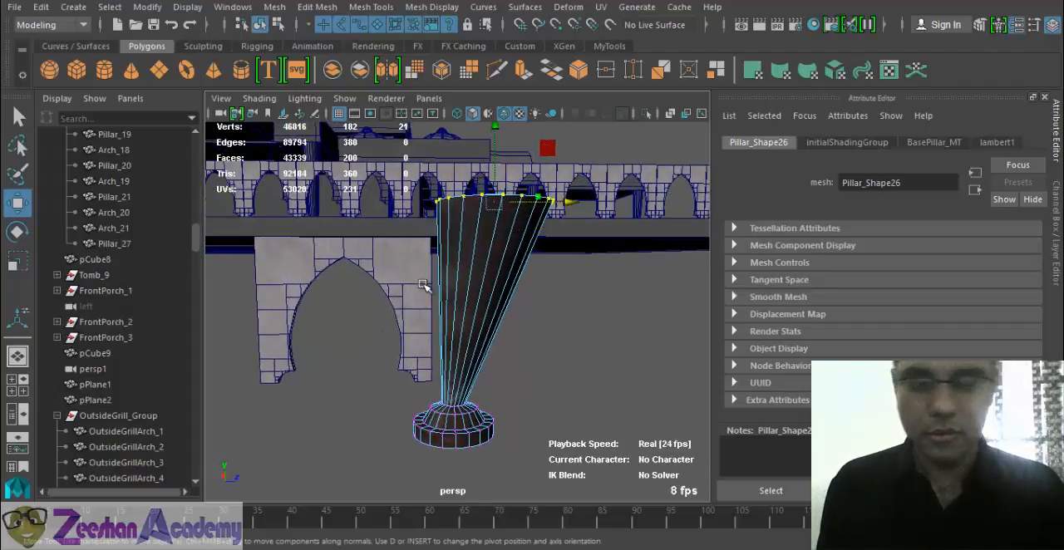
right_drag(516, 139, 557, 110)
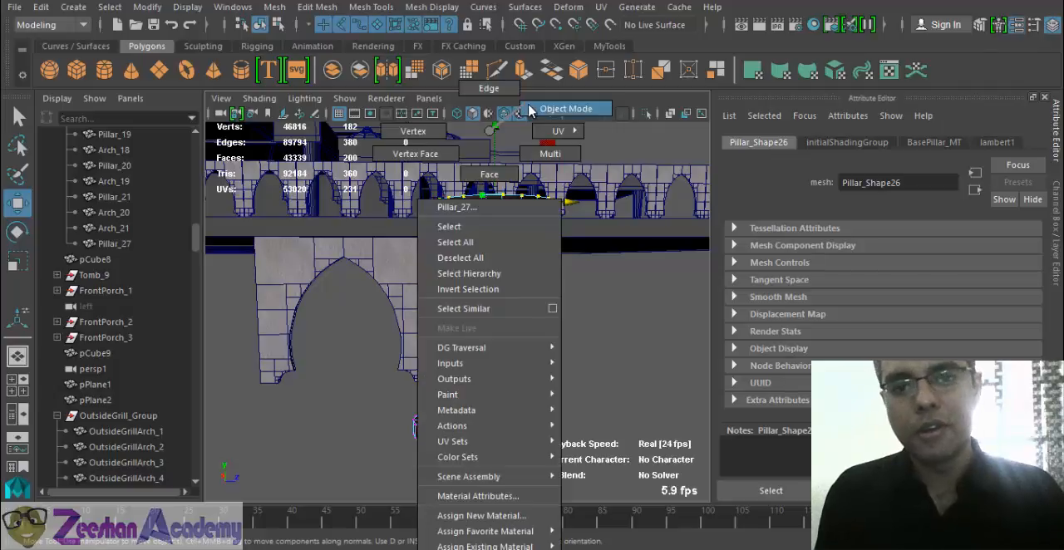
- Examine the gap between the flared pillar and the platform, switch to the side view, and frame the pillar
alt+drag(466, 349, 425, 252)
alt+drag(445, 300, 561, 312)
alt+right_drag(561, 312, 647, 340)
alt+drag(554, 337, 435, 412)
key(space)
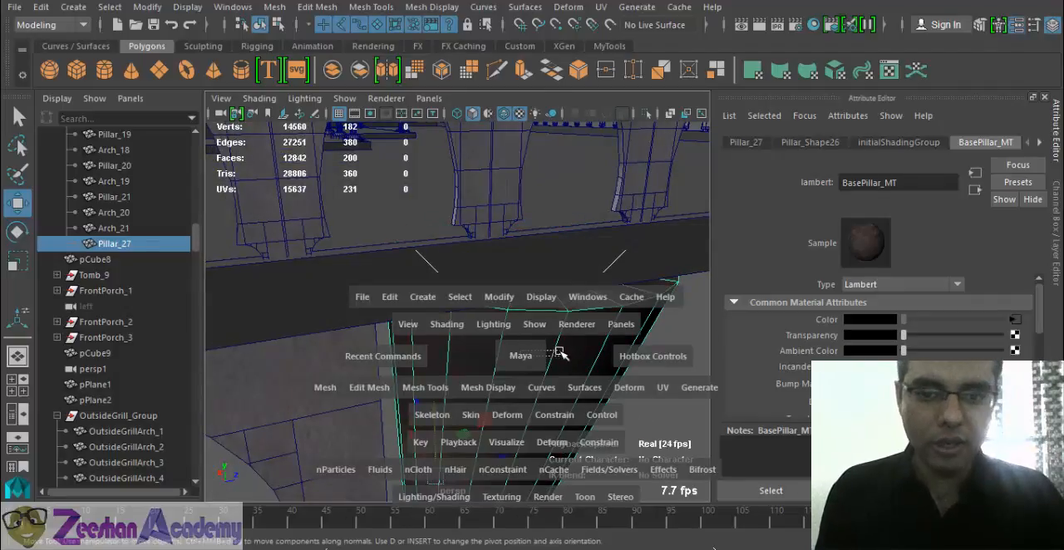
click(525, 352)
key(space)
drag(521, 350, 562, 351)
alt+middle_drag(539, 340, 447, 287)
alt+right_drag(451, 322, 437, 333)
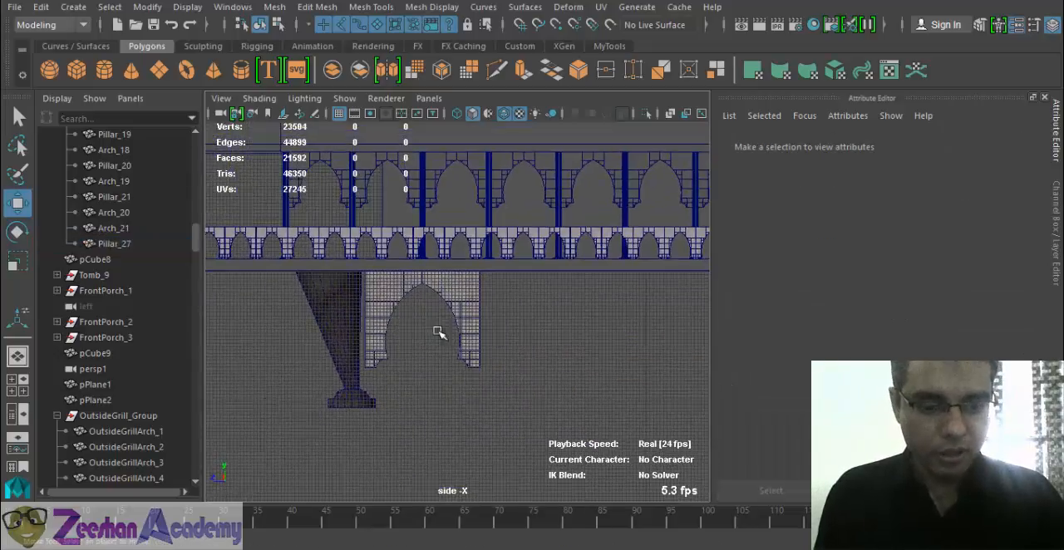
key(a)
alt+middle_drag(318, 399, 515, 391)
alt+middle_drag(475, 314, 471, 284)
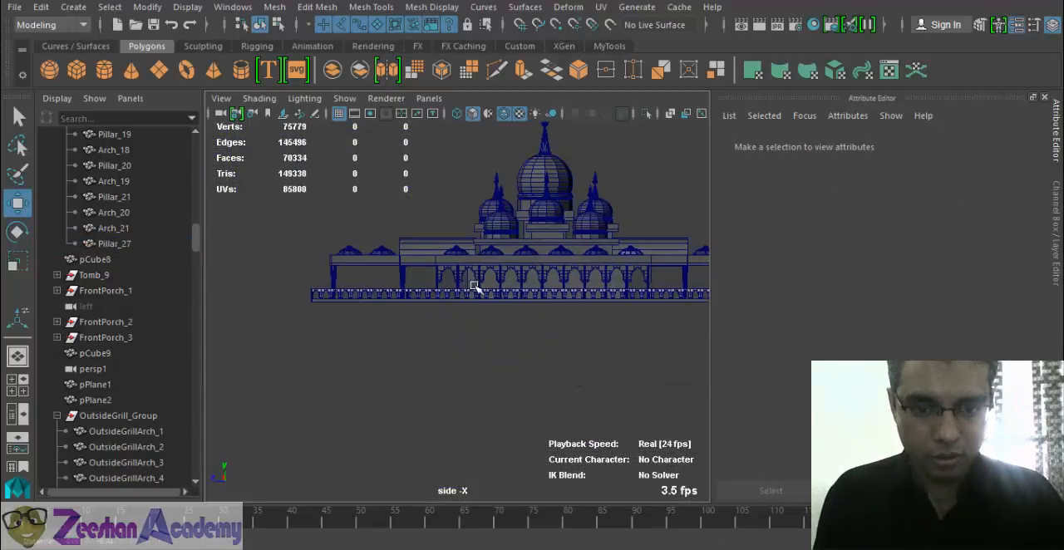
key(space)
drag(498, 291, 554, 293)
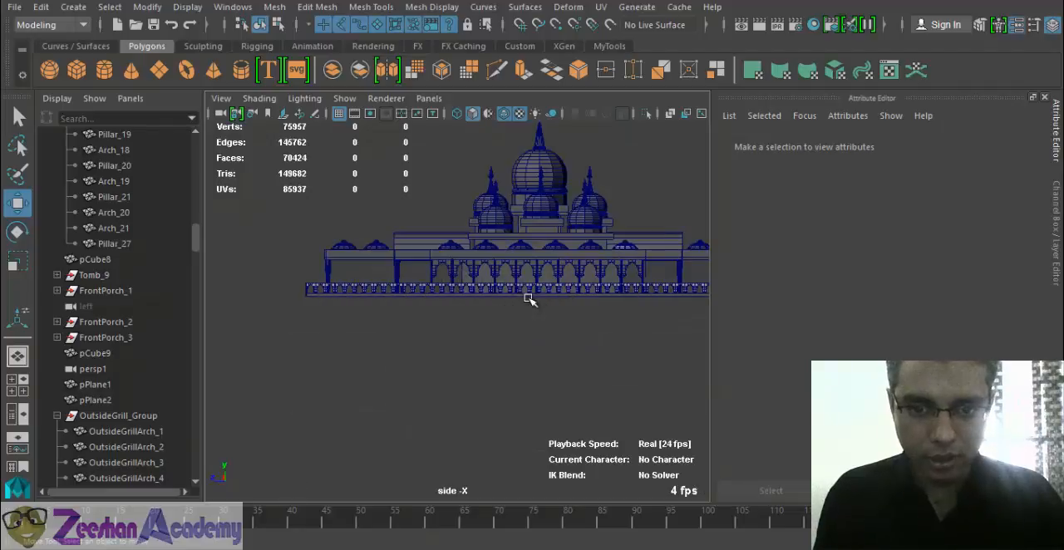
alt+middle_drag(532, 339, 731, 303)
alt+right_drag(731, 304, 762, 310)
alt+middle_drag(367, 255, 465, 350)
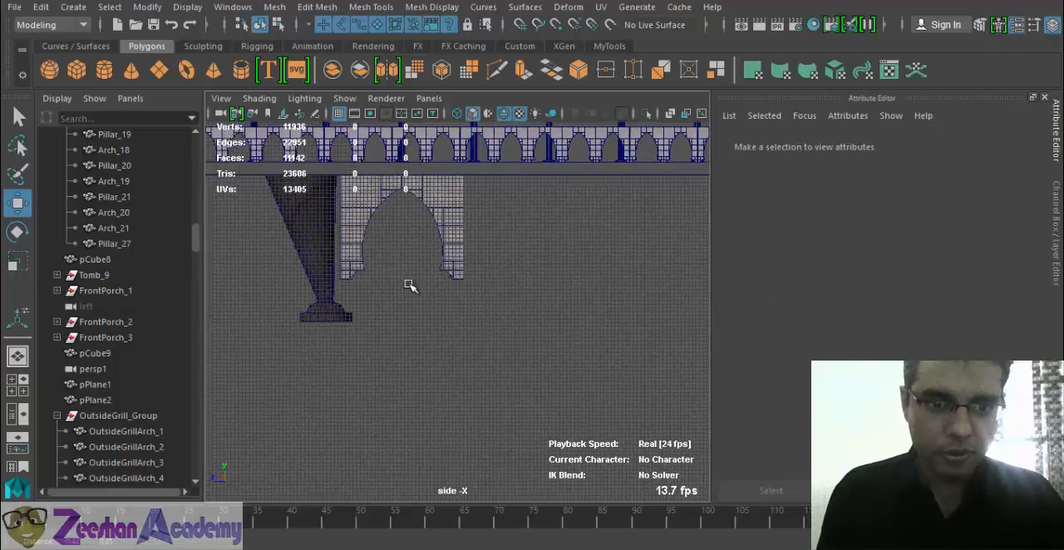
click(322, 254)
key(f)
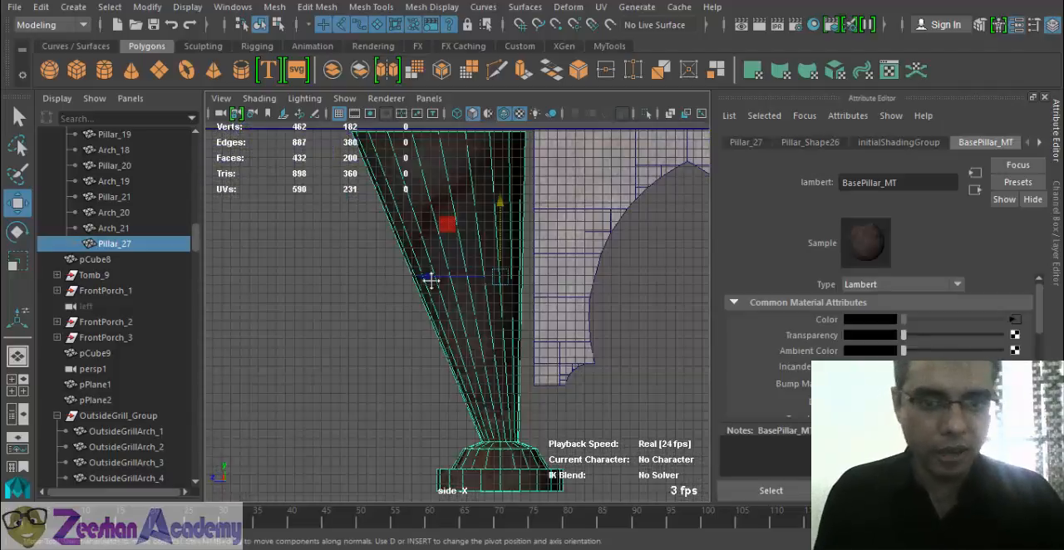
- Display the model in wireframe and nudge the pillar up to Translate Y -16.981 against the platform and toward the arch
key(4)
alt+middle_drag(430, 280, 499, 363)
alt+right_drag(499, 363, 572, 385)
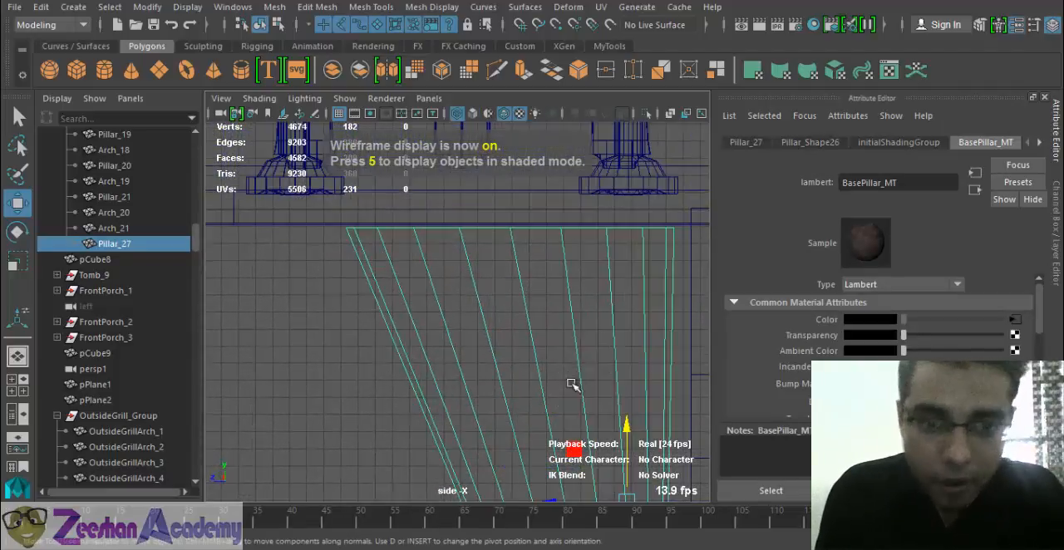
drag(622, 428, 623, 425)
alt+middle_drag(589, 344, 496, 233)
alt+right_drag(496, 234, 475, 248)
drag(449, 381, 460, 383)
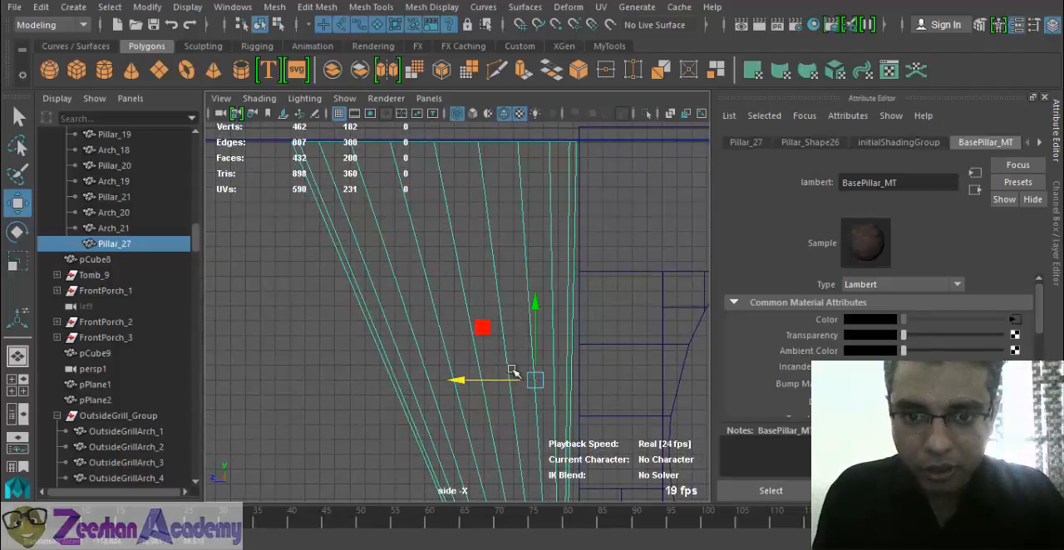
- Shift the pillar's top vertices slightly farther from the arch to straighten its inner side, and return to object mode
alt+right_drag(529, 352, 509, 335)
alt+middle_drag(508, 334, 491, 303)
right_drag(517, 154, 445, 134)
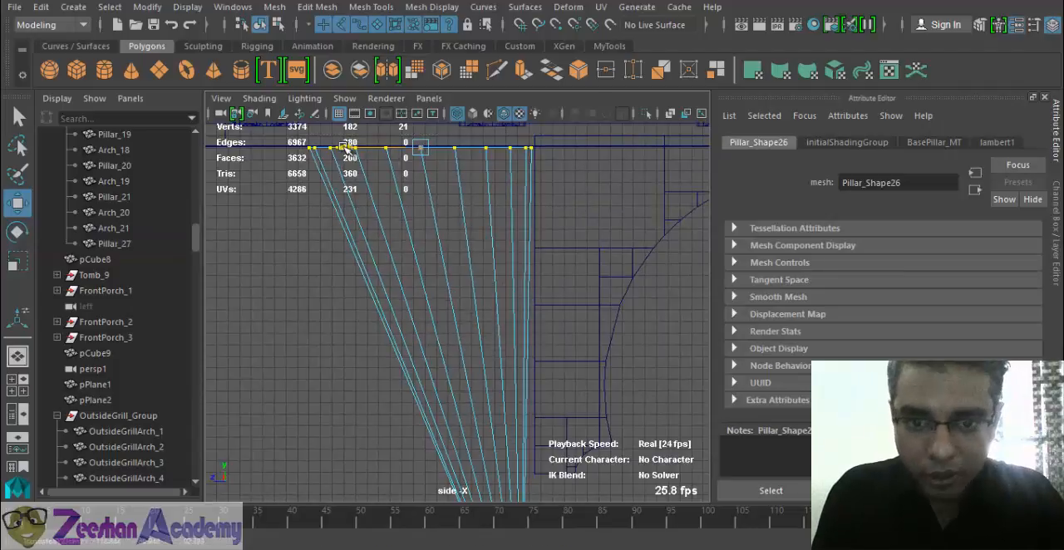
drag(348, 147, 342, 148)
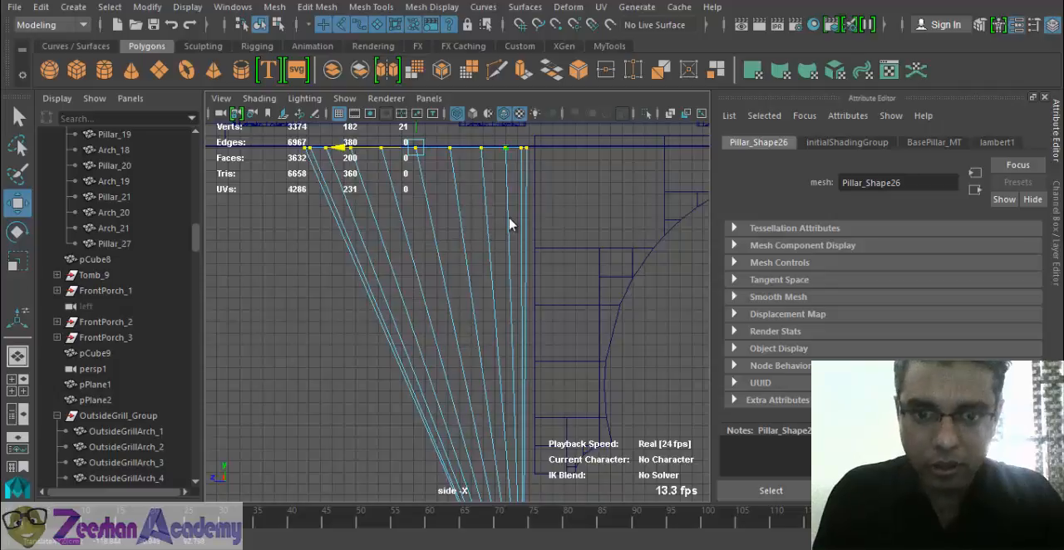
right_drag(507, 146, 580, 130)
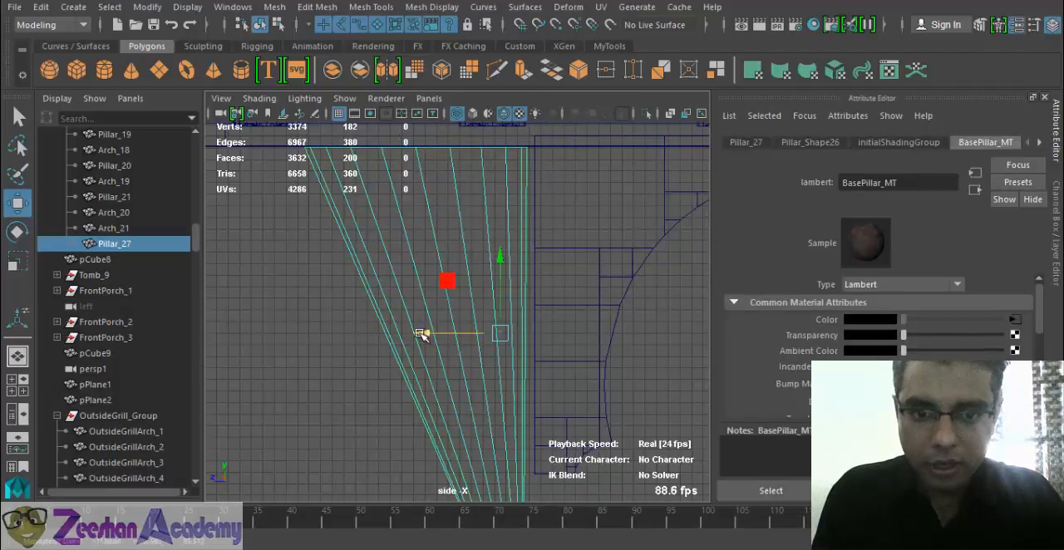
- Move the whole pillar flush against the arch's edge at Translate X 357.4
drag(423, 335, 433, 335)
alt+right_drag(417, 320, 380, 315)
alt+middle_drag(697, 332, 496, 294)
alt+right_drag(496, 294, 453, 289)
- Duplicate the flared pillar and move the copy past the opposite side of the arch to Translate X 309.659
key(ctrl+d)
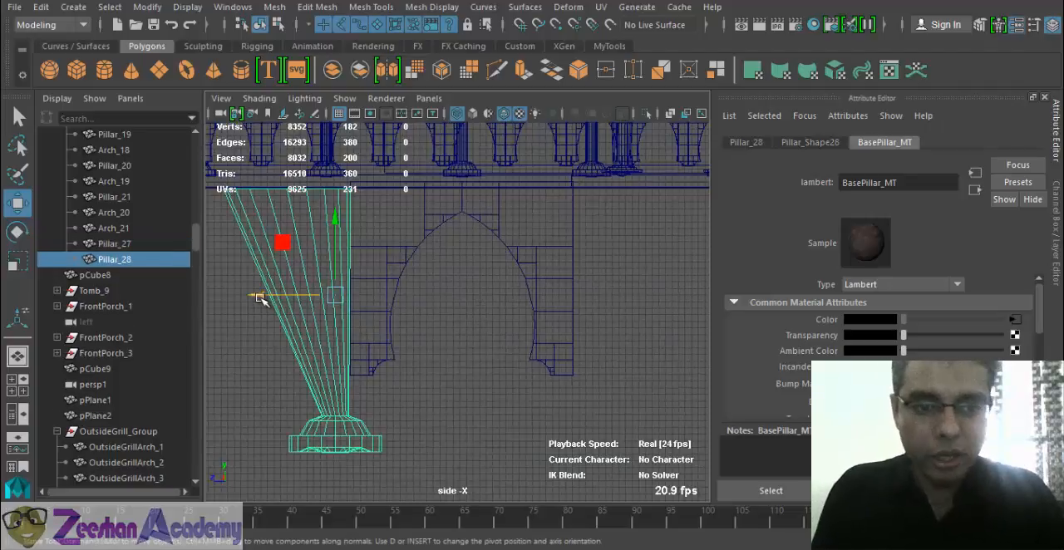
drag(260, 299, 582, 297)
alt+middle_drag(652, 317, 587, 318)
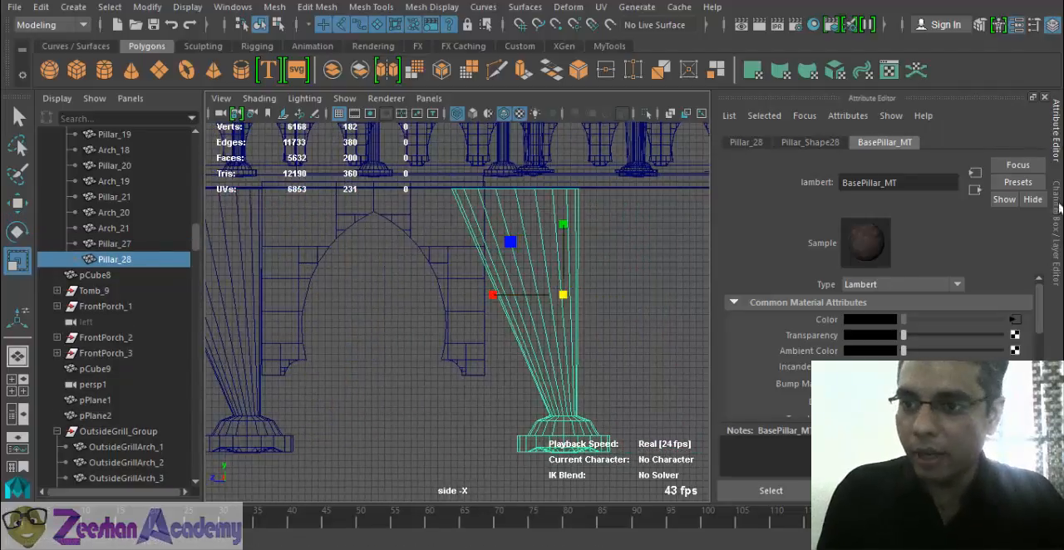
- Mirror the copied pillar with Scale X -0.731 and move it against the arch's other edge at Translate X 319.028
click(1057, 212)
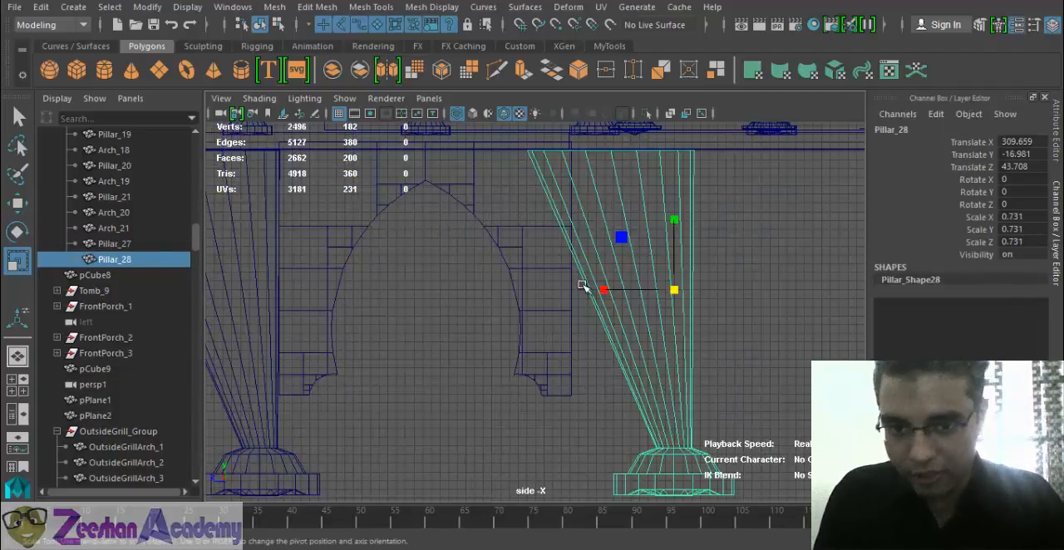
click(1027, 216)
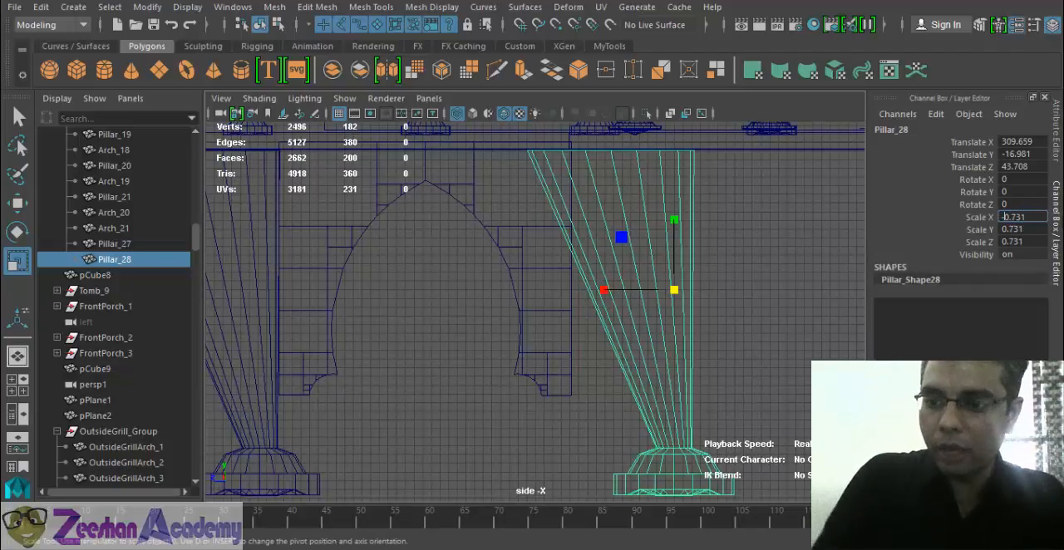
text(-)
key(Return)
alt+middle_drag(684, 283, 540, 304)
key(w)
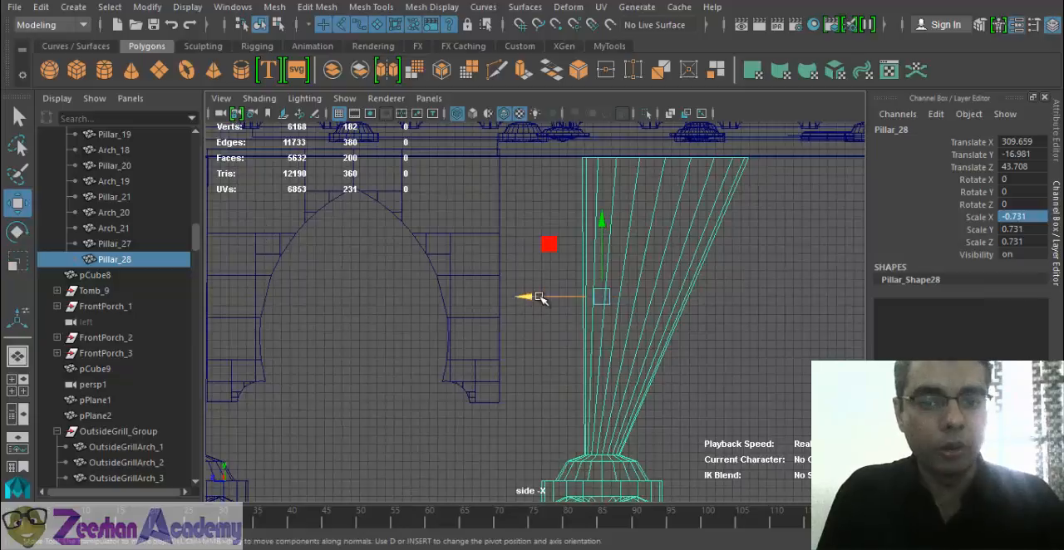
drag(540, 297, 453, 299)
alt+right_drag(590, 319, 442, 305)
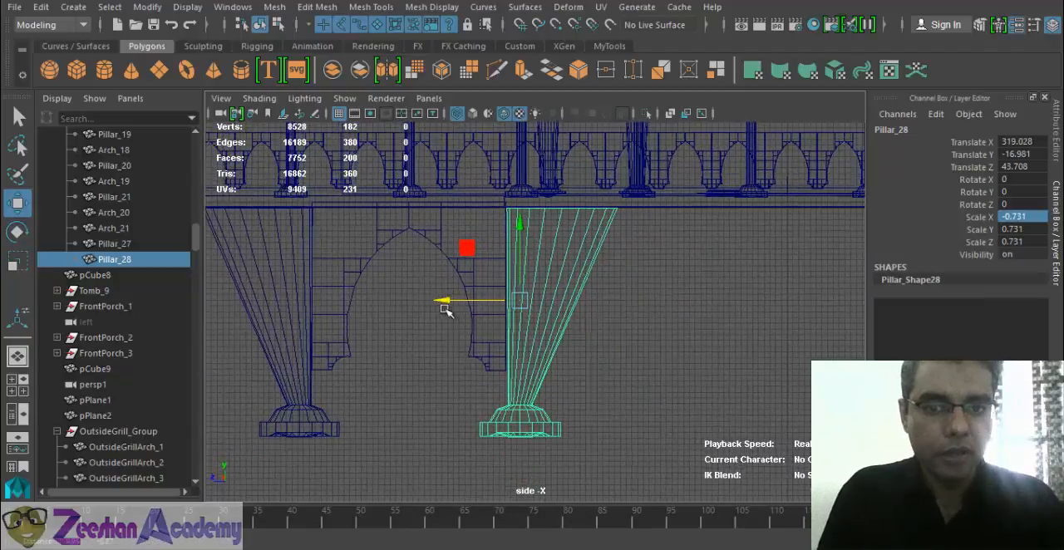
- Select both flared pillars and duplicate them with the Duplicate Special shelf tool
shift+click(269, 361)
alt+right_drag(573, 335, 425, 316)
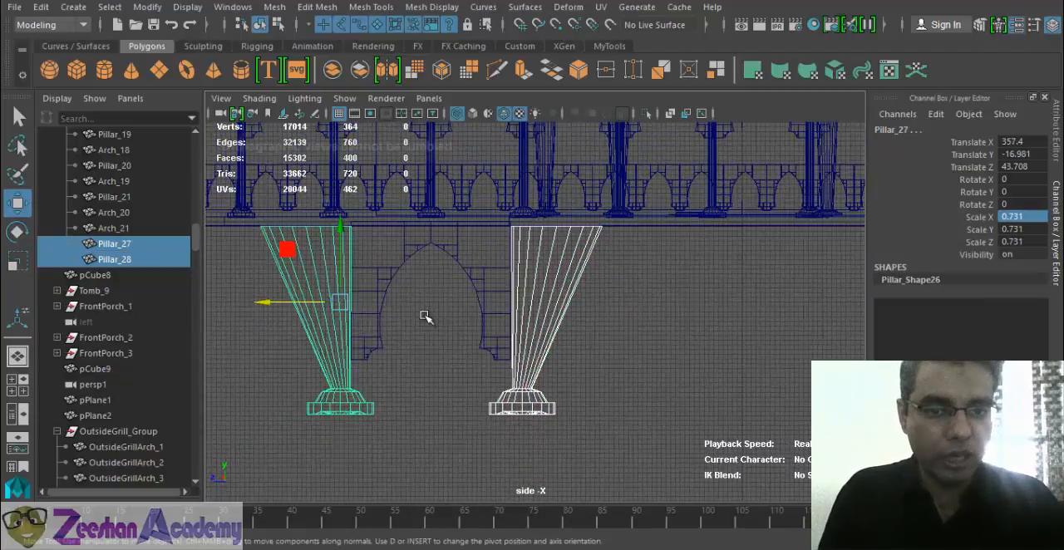
alt+drag(424, 316, 373, 337)
click(547, 337)
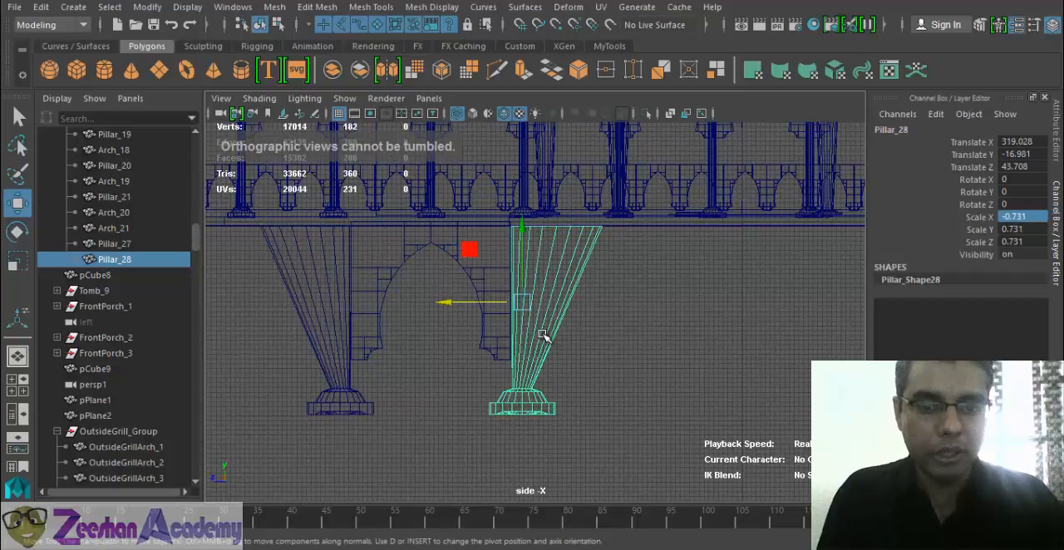
shift+click(331, 309)
click(614, 47)
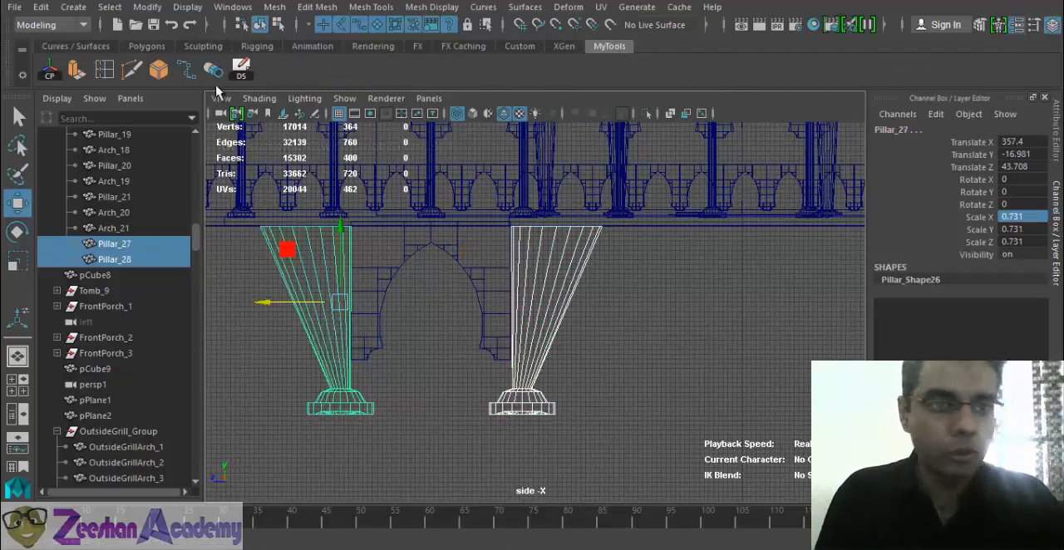
click(241, 69)
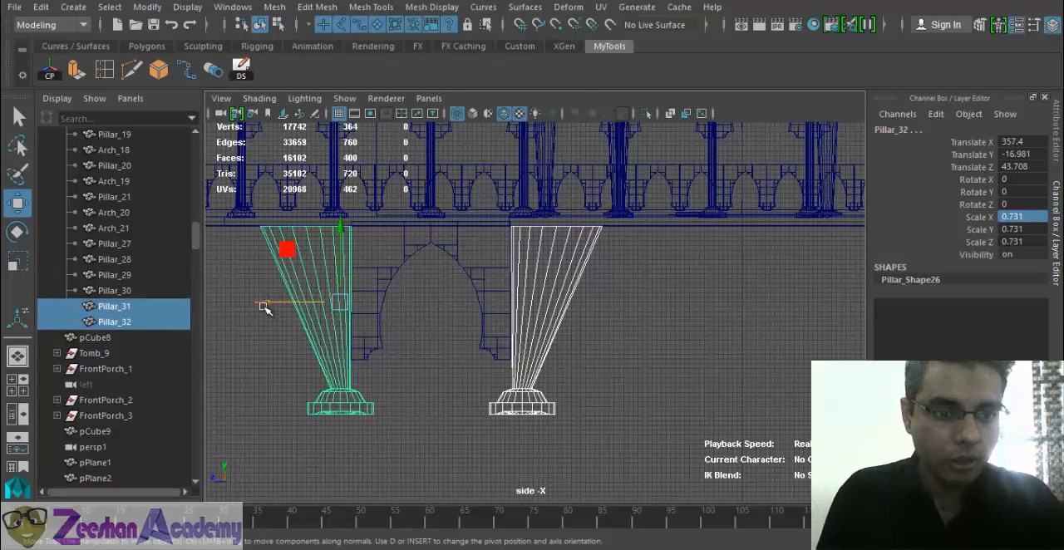
- Undo the extra duplication and move the copied pillar pair along the platform to Translate X 283.833
key(ctrl+z)
drag(265, 308, 613, 317)
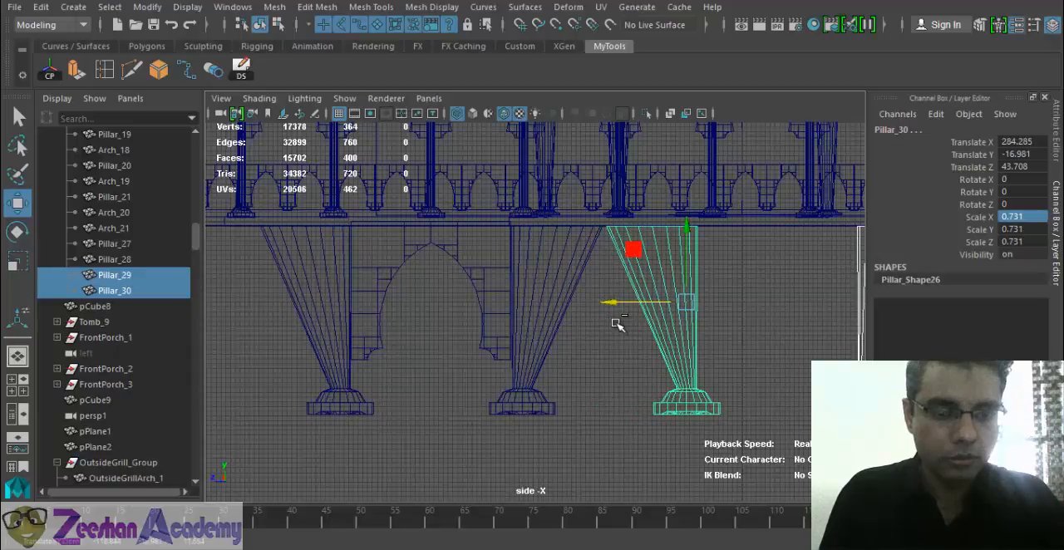
alt+middle_drag(712, 360, 538, 344)
alt+right_drag(538, 344, 494, 294)
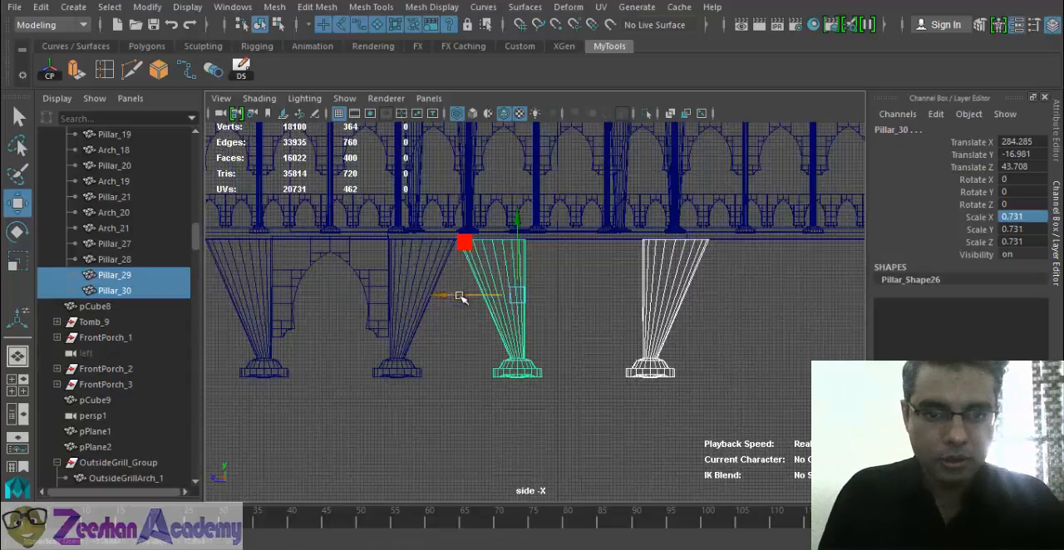
mouse_move(451, 297)
mouse_down()
mouse_move(562, 292)
mouse_move(450, 291)
mouse_up()
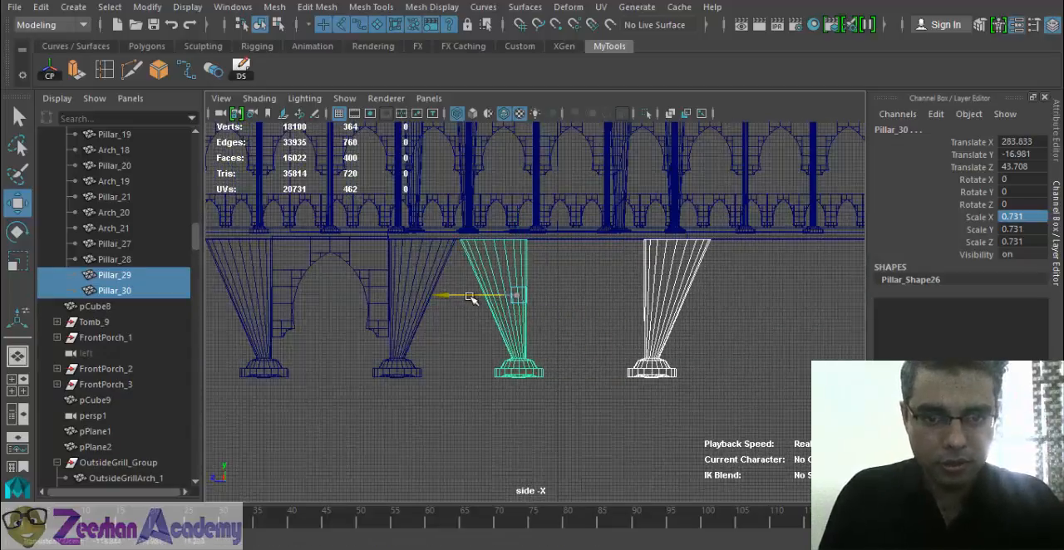
- Duplicate the lower arch and move the copy between the second pair of pillars at Translate X 259.296
alt+right_drag(635, 308, 583, 310)
alt+middle_drag(584, 310, 589, 315)
click(349, 260)
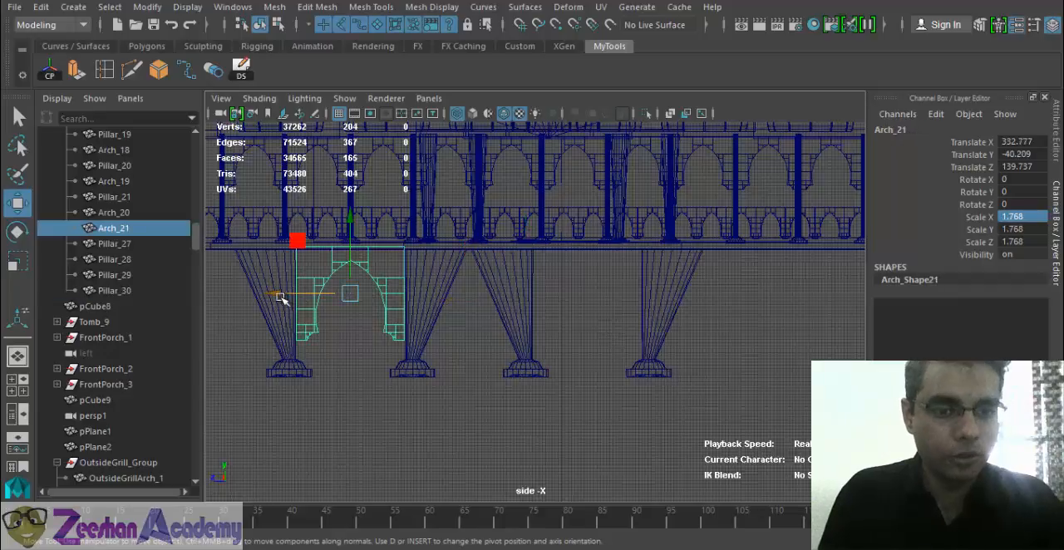
click(241, 68)
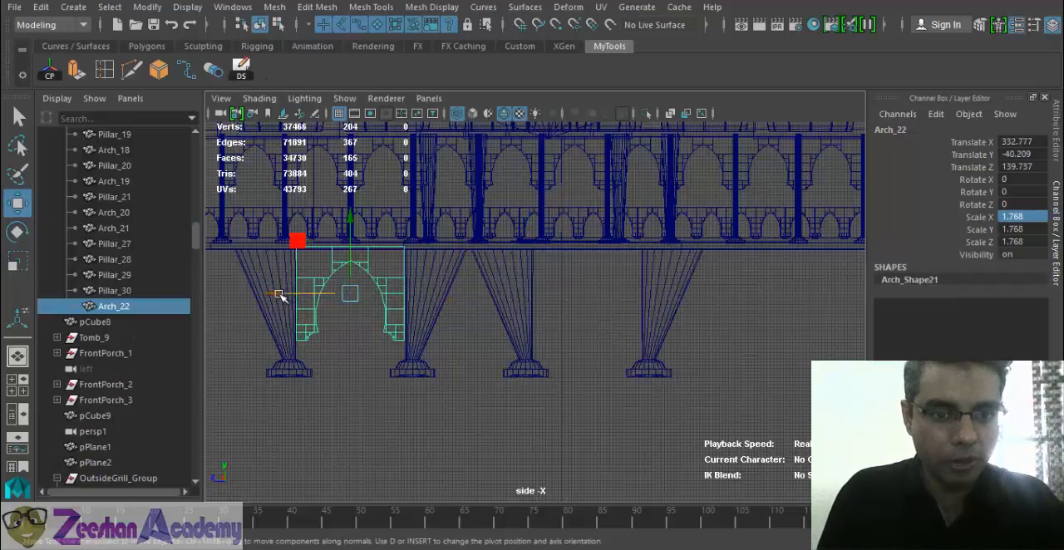
drag(280, 294, 516, 320)
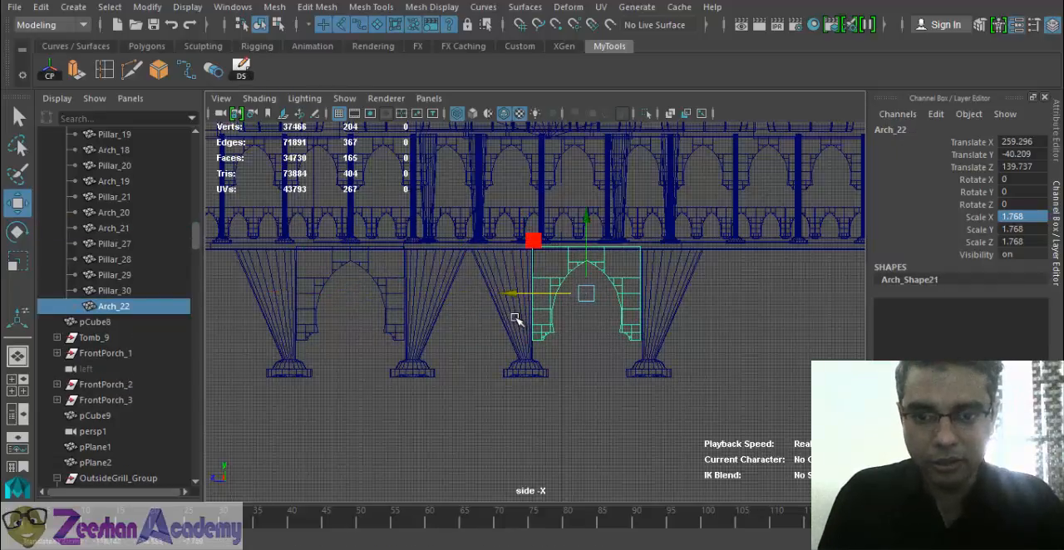
- Select both lower arches and lower them to Translate Y -41.159 to align with the platform's underside
scroll(387, 326, up, 2)
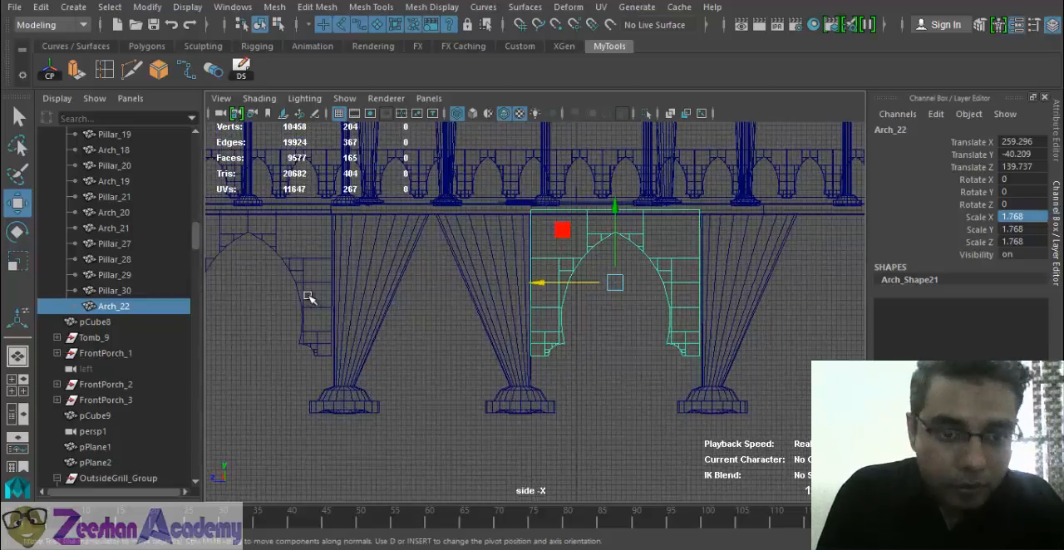
shift+click(303, 284)
key(f)
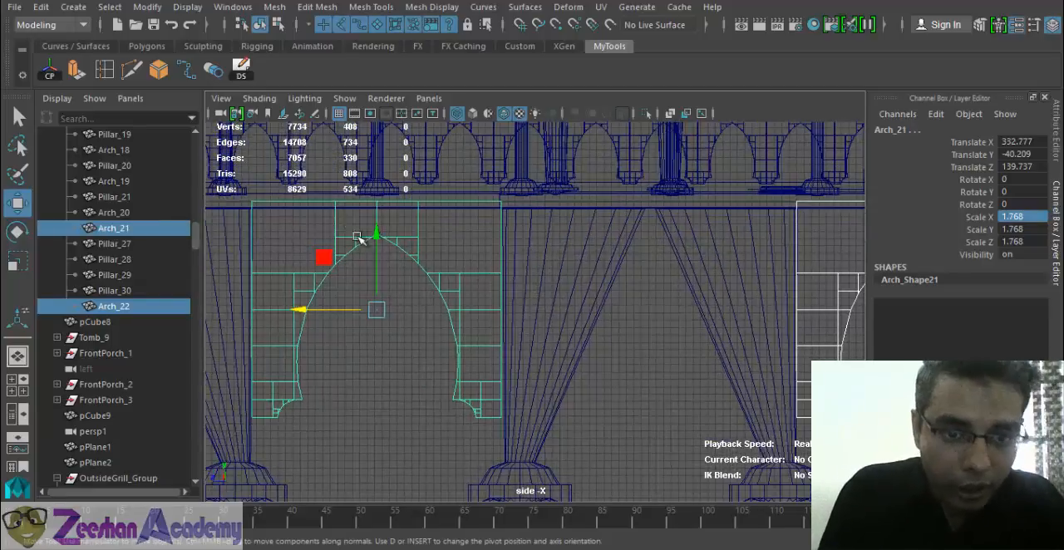
drag(371, 231, 380, 239)
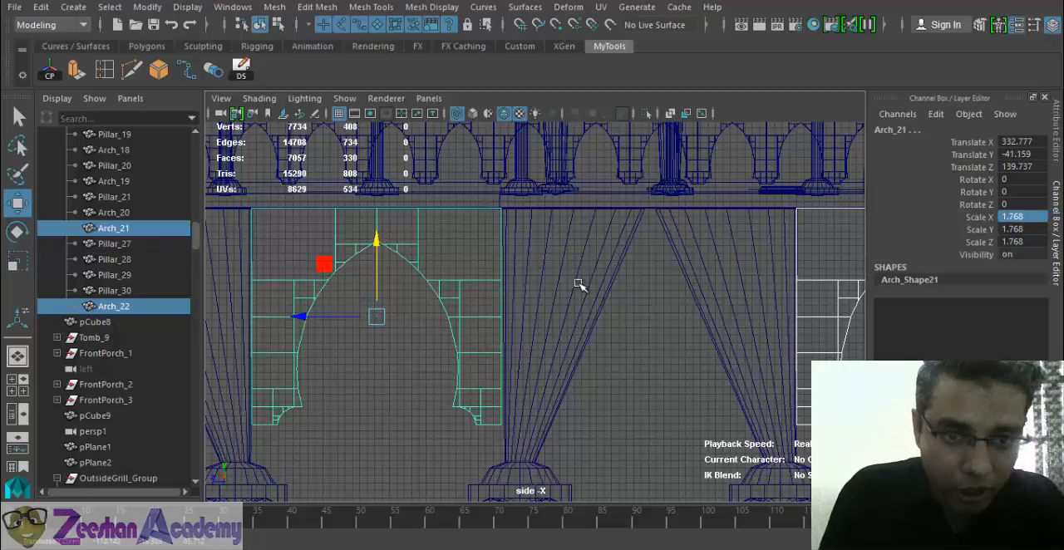
- Select the second flared pillar pair with its arch and move them along the platform to Translate X 214.705
scroll(590, 290, down, 1)
alt+middle_drag(605, 289, 448, 281)
alt+right_drag(817, 328, 623, 302)
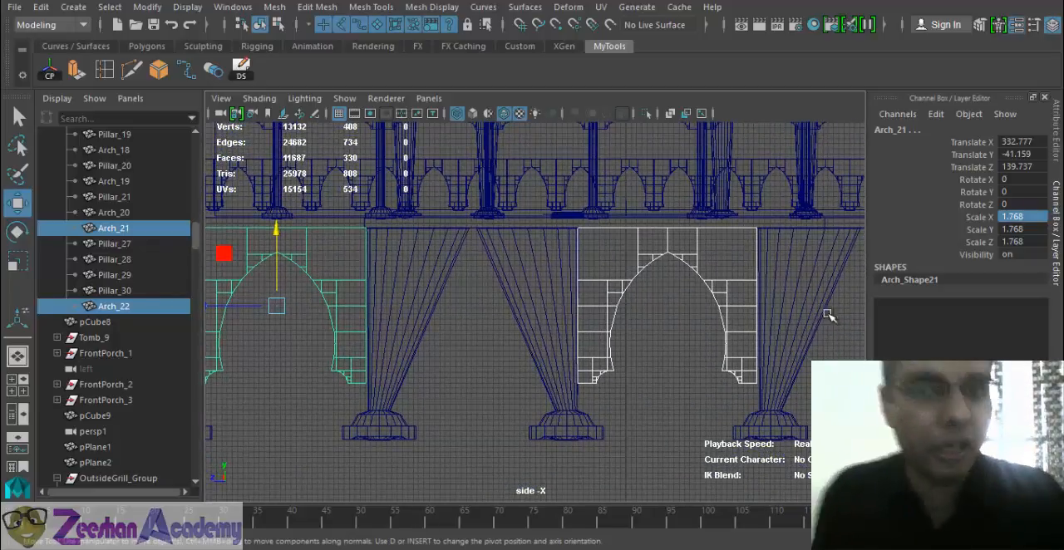
scroll(553, 378, down, 5)
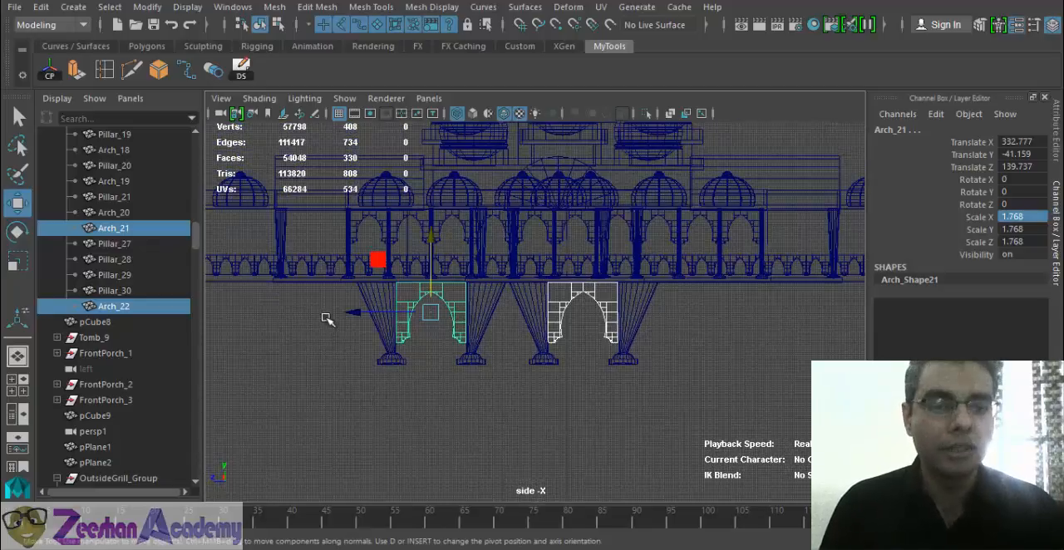
drag(327, 320, 706, 395)
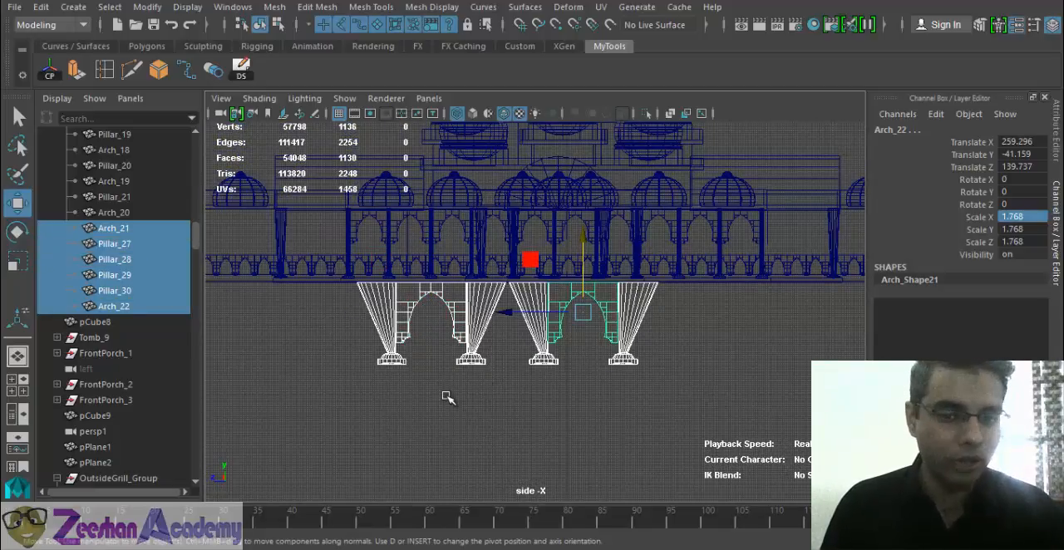
click(511, 352)
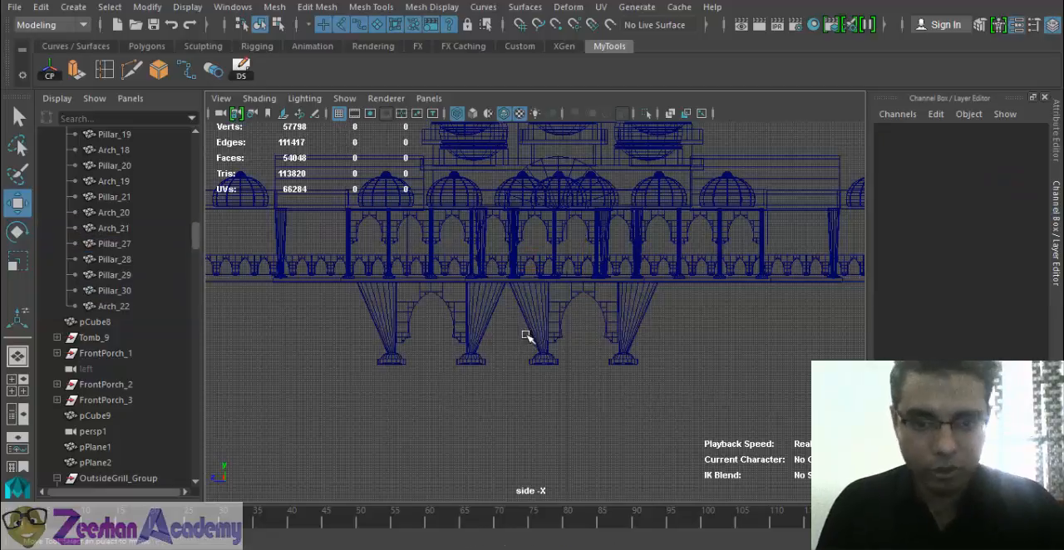
drag(524, 324, 715, 377)
drag(512, 312, 603, 326)
alt+middle_drag(603, 357, 677, 361)
scroll(590, 372, down, 1)
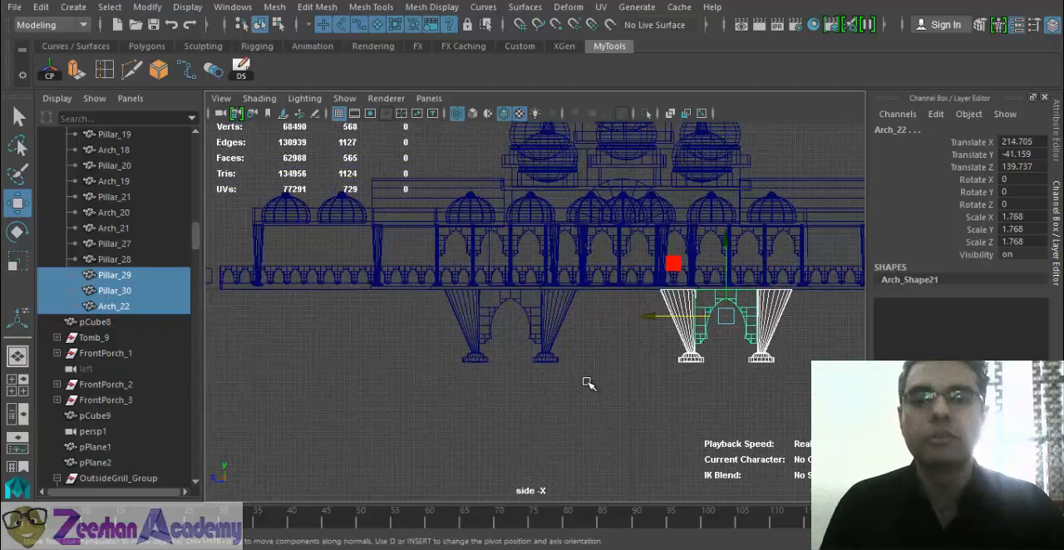
- Group all the lower flared pillars and arches under the name BAseSupportPillarsArches_grp
drag(410, 315, 800, 391)
alt+middle_drag(645, 351, 573, 344)
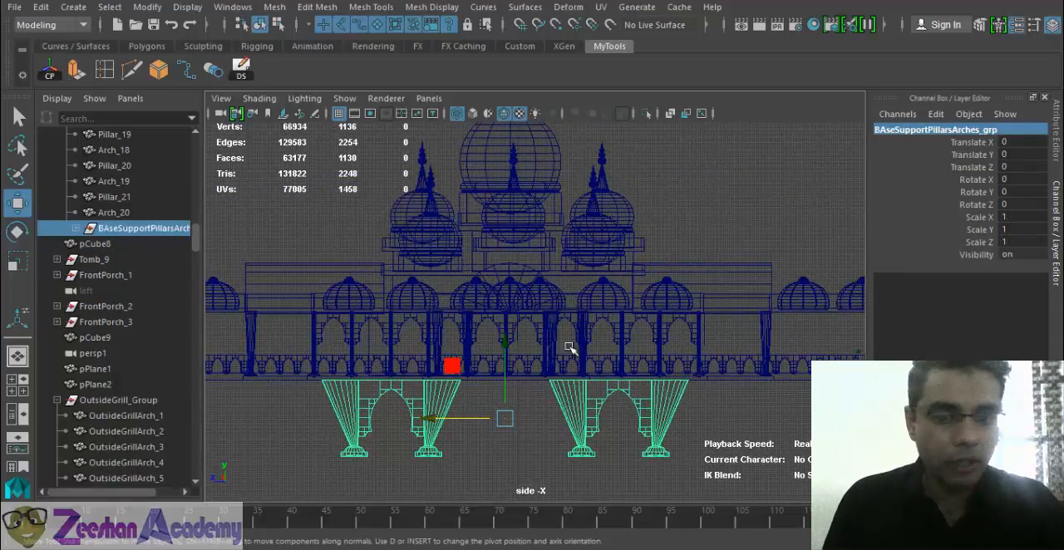
alt+middle_drag(615, 391, 549, 389)
- Examine the grouped supports beneath the courtyard platform in a shaded perspective view
key(space)
drag(548, 390, 521, 379)
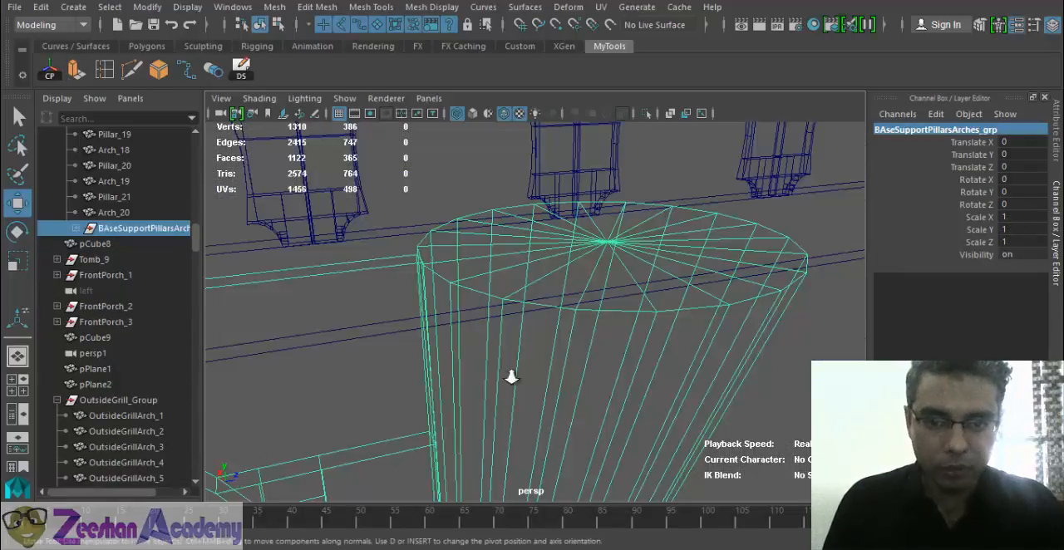
alt+right_drag(521, 378, 497, 374)
key(5)
mouse_move(561, 381)
alt+right_down()
mouse_move(221, 325)
mouse_move(213, 311)
alt+right_up()
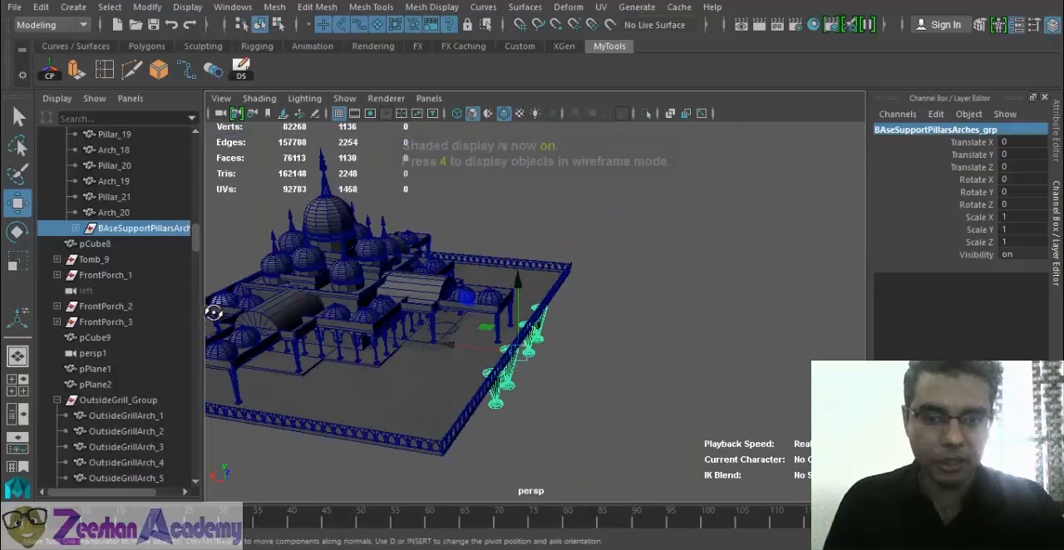
mouse_move(652, 365)
alt+mouse_down()
mouse_move(593, 350)
mouse_move(637, 397)
mouse_move(527, 352)
mouse_move(472, 366)
mouse_move(570, 370)
mouse_move(438, 364)
alt+mouse_up()
click(637, 397)
alt+right_drag(335, 364, 574, 391)
alt+drag(518, 320, 604, 308)
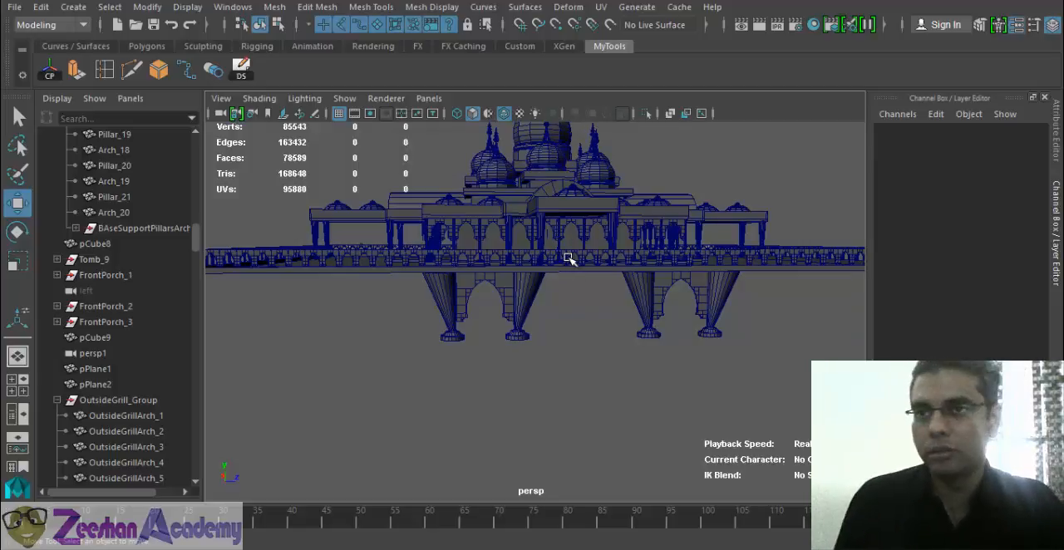
- Select all the support pillars and arches and move them along the platform edge toward its corner, to Translate X 334.824
drag(422, 298, 800, 361)
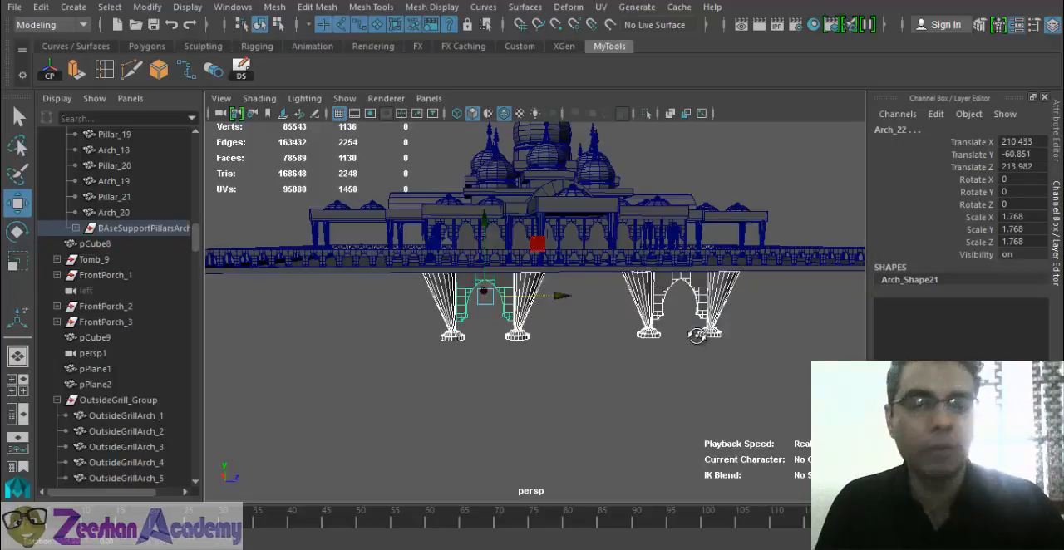
alt+drag(579, 309, 538, 306)
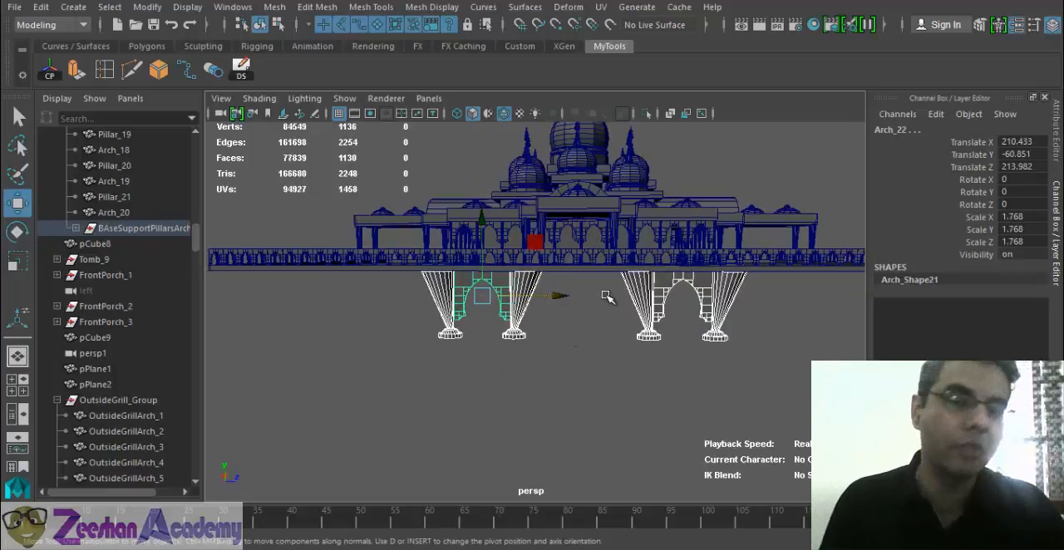
alt+drag(607, 298, 563, 259)
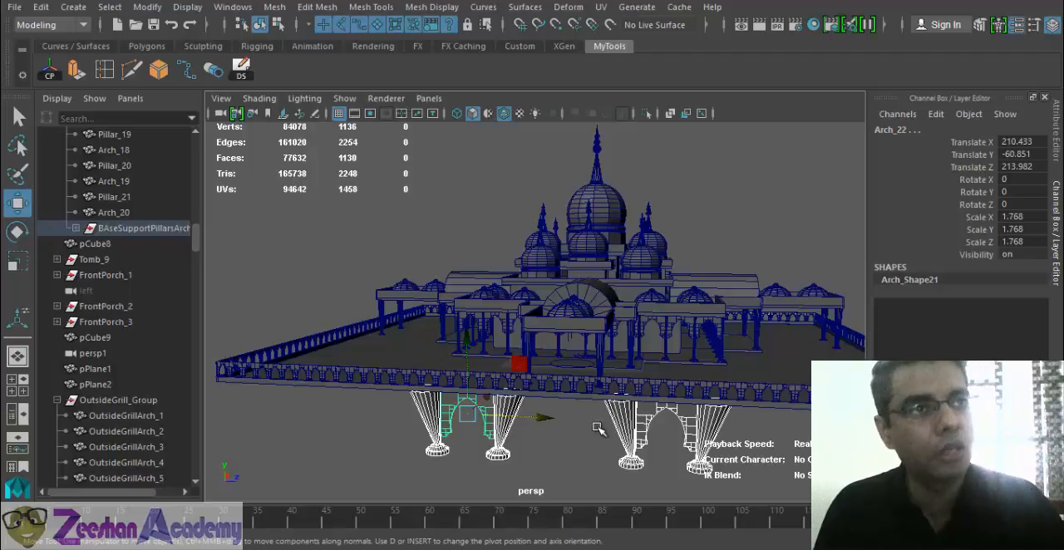
alt+drag(594, 373, 453, 355)
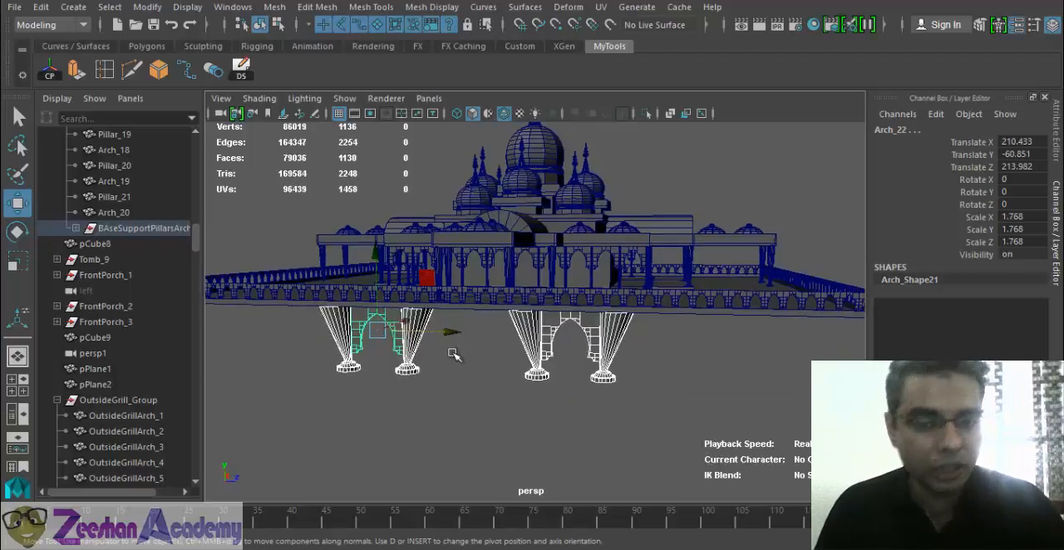
middle_drag(495, 331, 697, 346)
alt+middle_drag(699, 352, 522, 348)
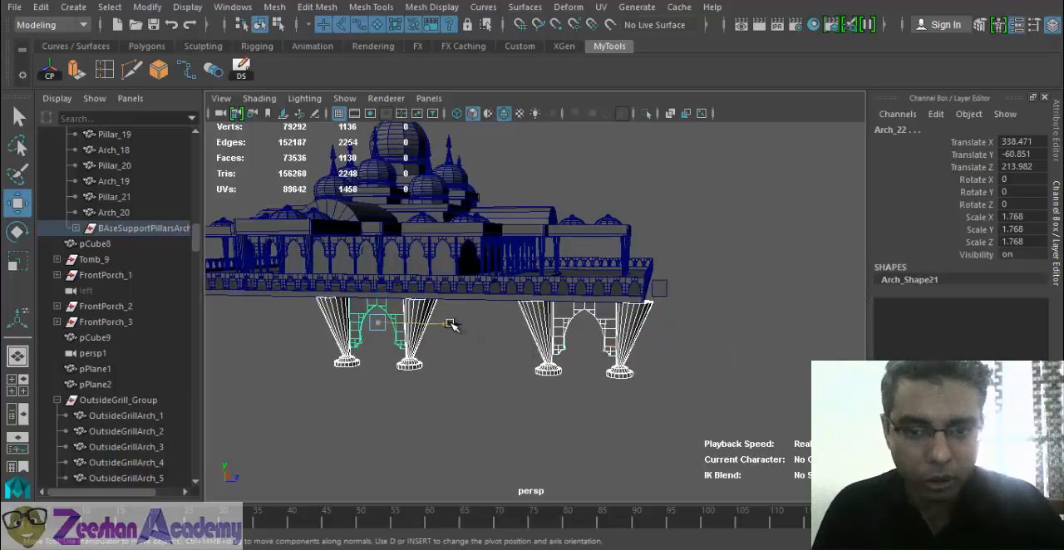
middle_drag(458, 327, 444, 341)
alt+middle_drag(579, 344, 723, 346)
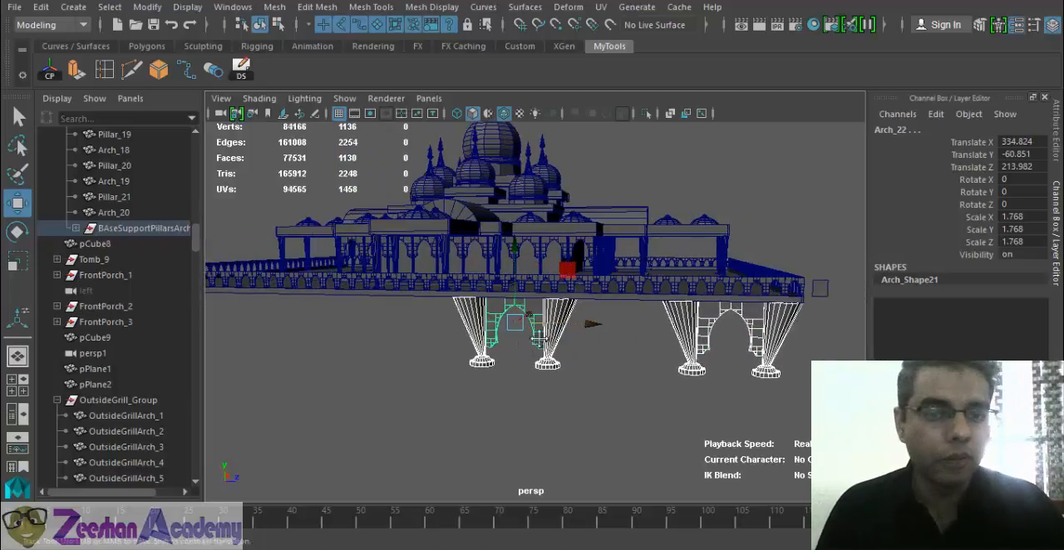
alt+drag(723, 346, 748, 339)
- Duplicate the selected supports with Duplicate Special and move the copies toward the platform's other corner, to Translate X 83.668
click(242, 70)
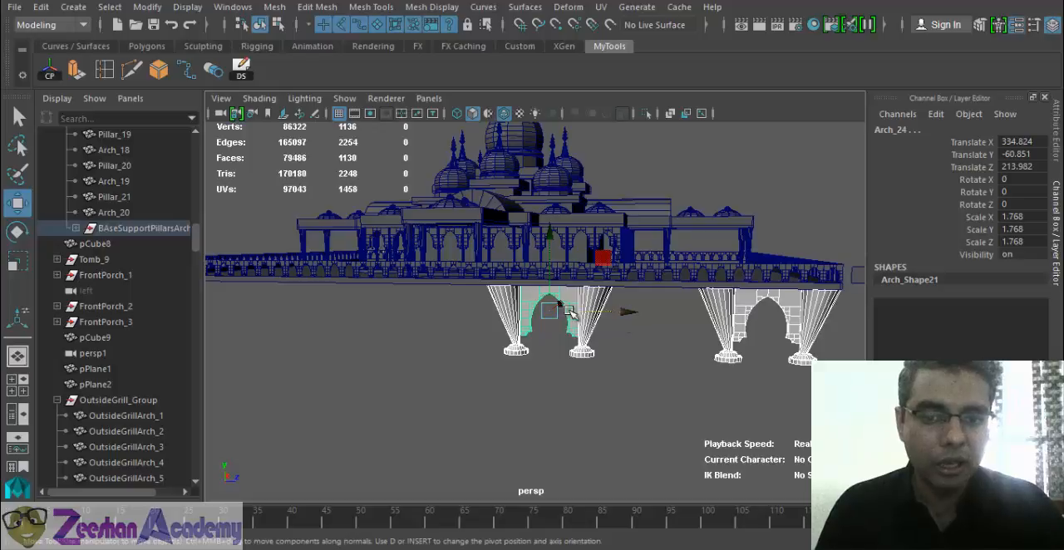
middle_drag(618, 324, 292, 301)
alt+middle_drag(293, 301, 467, 319)
alt+drag(489, 316, 507, 313)
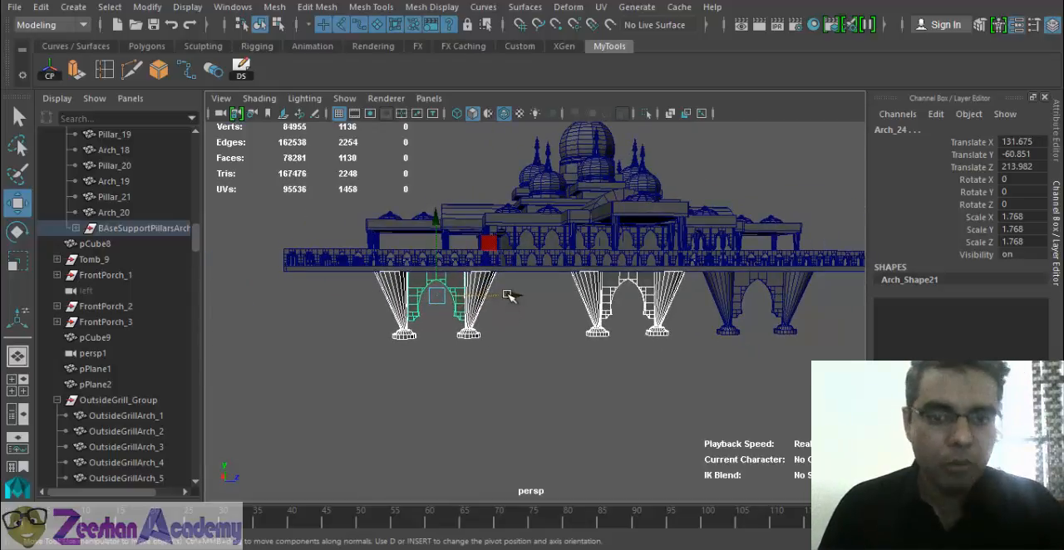
middle_drag(508, 296, 429, 294)
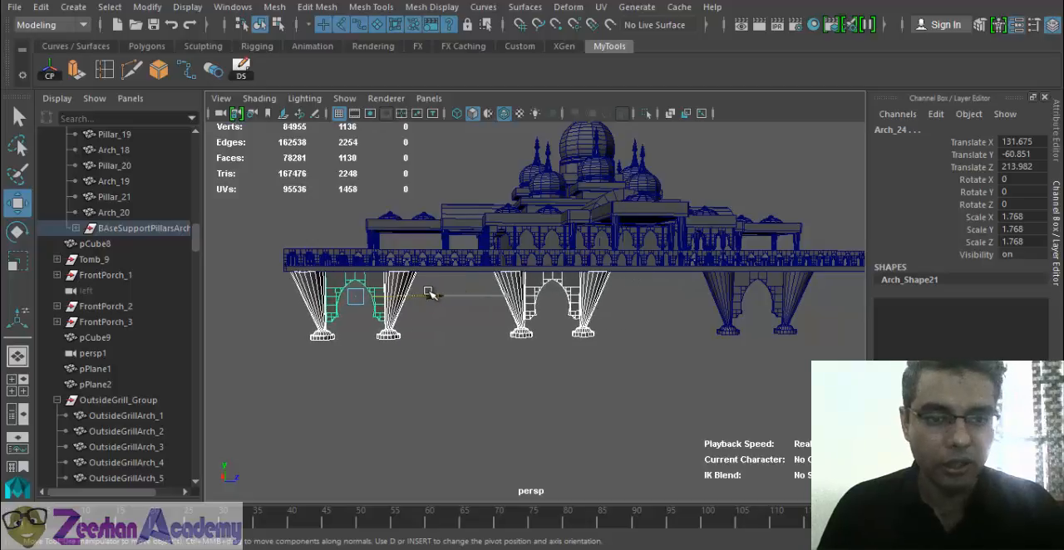
drag(429, 293, 430, 295)
- Select the parent group of the support pillars and arches and check its members in the scene hierarchy
scroll(452, 299, down, 3)
alt+middle_drag(652, 329, 499, 312)
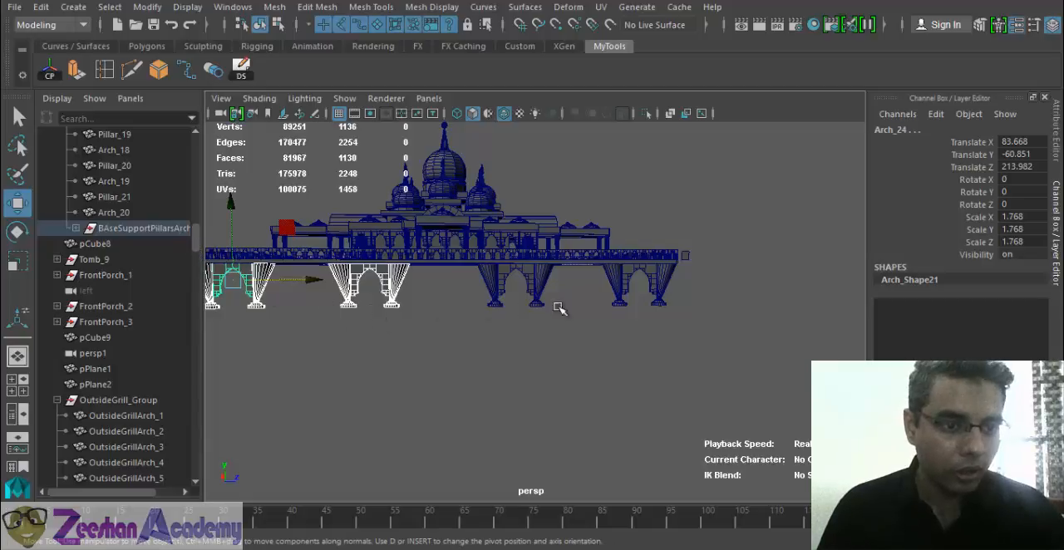
click(536, 289)
key(Up)
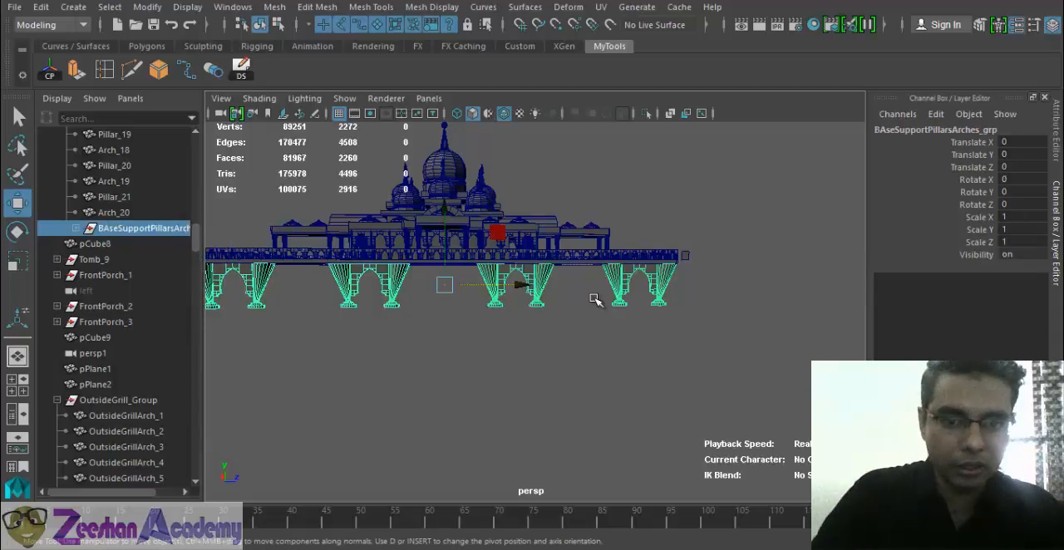
click(75, 228)
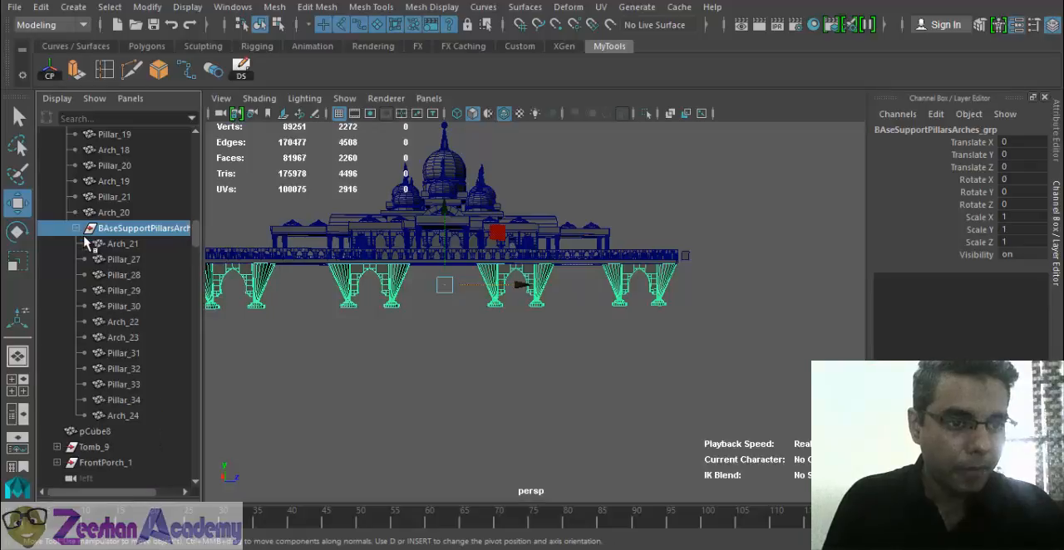
click(76, 229)
scroll(124, 261, down, 5)
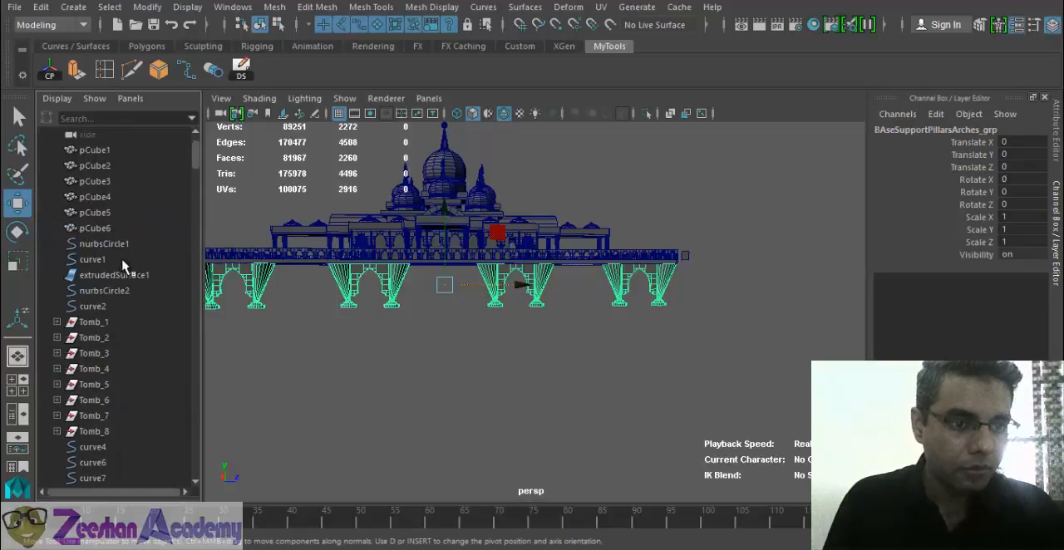
scroll(127, 283, up, 7)
scroll(138, 301, down, 20)
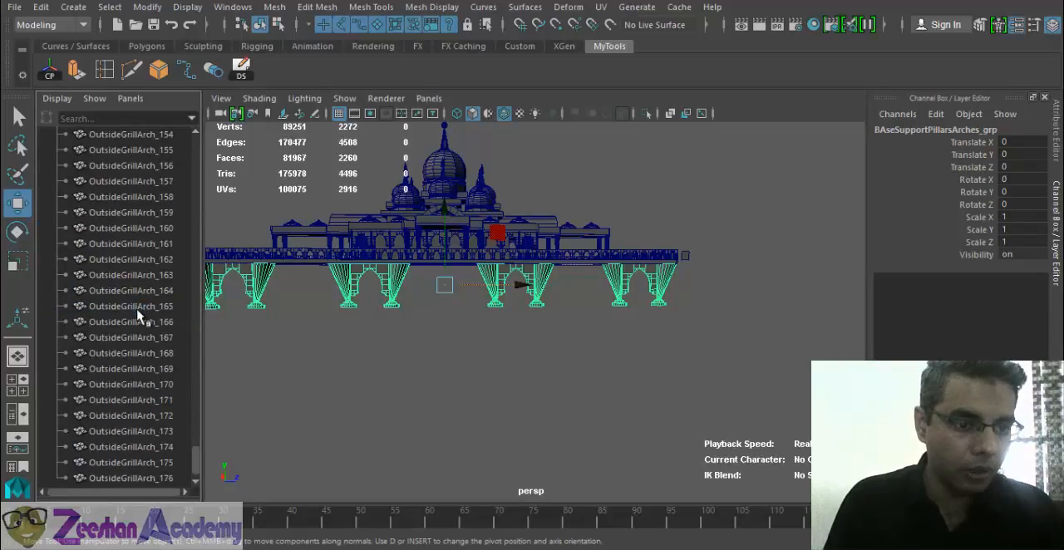
- Duplicate the support group with Duplicate Special and move the copy under the opposite platform edge at Translate Z -352.27
alt+middle_drag(433, 320, 542, 348)
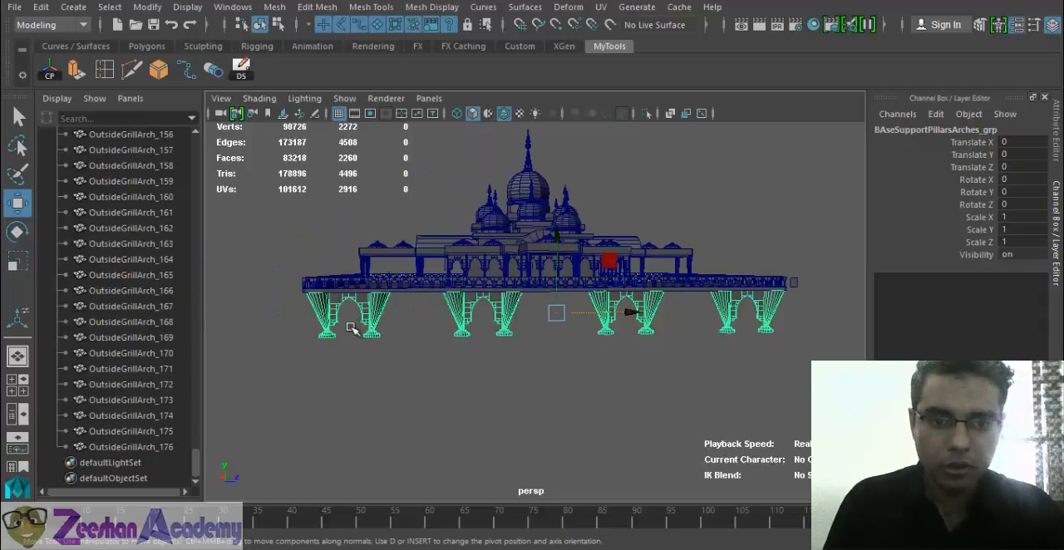
alt+drag(510, 336, 489, 336)
alt+drag(588, 337, 424, 331)
click(241, 70)
alt+drag(637, 351, 565, 332)
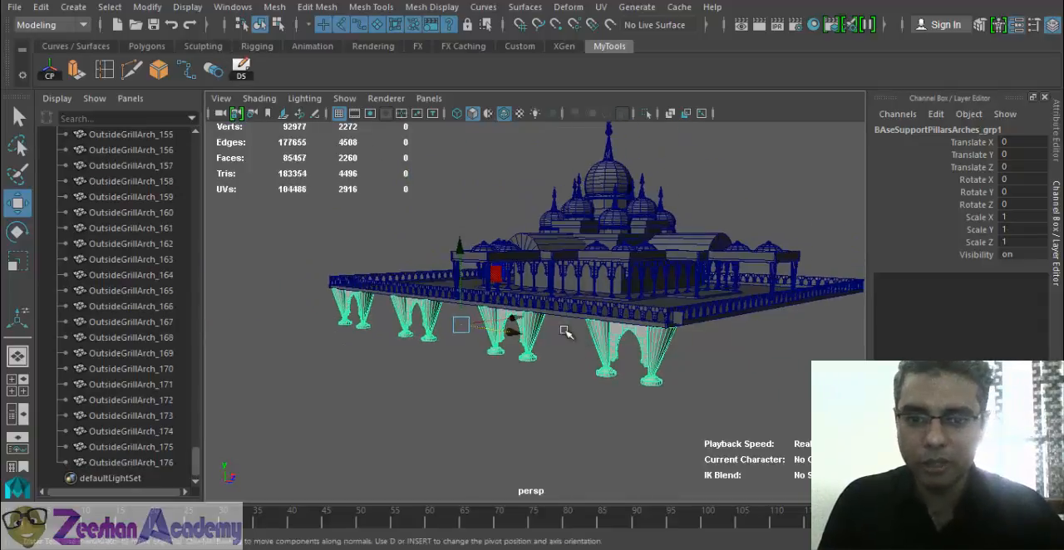
drag(498, 318, 567, 349)
alt+right_drag(567, 348, 628, 352)
alt+drag(524, 327, 540, 330)
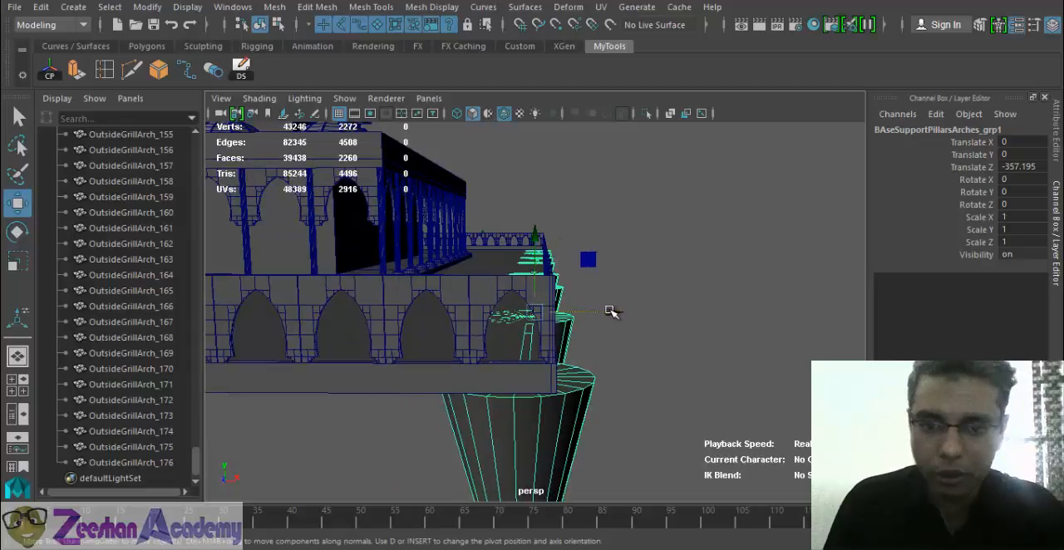
drag(610, 312, 602, 311)
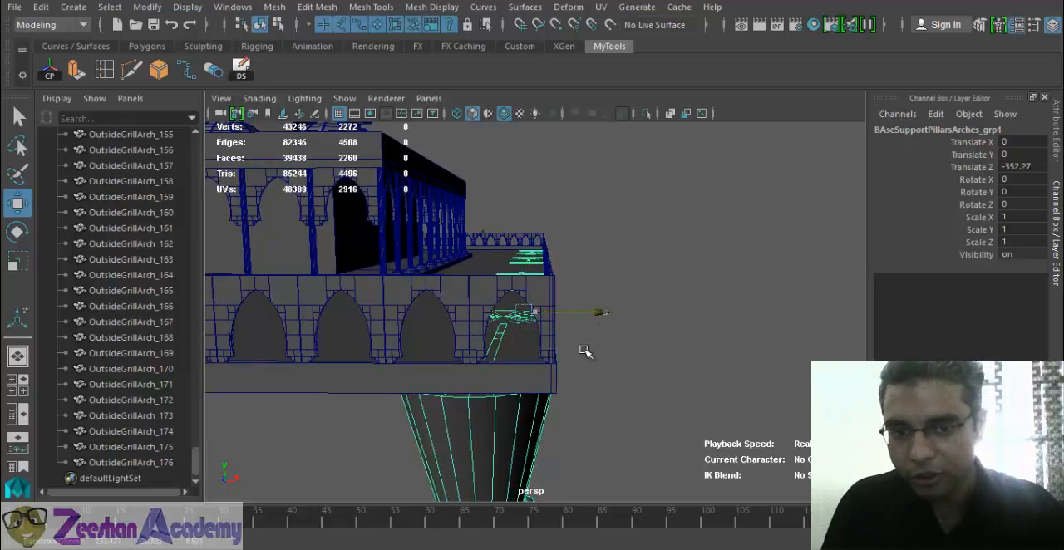
- Examine how the copied support row fits beneath the platform edge from several angles
mouse_move(584, 351)
alt+mouse_down()
mouse_move(551, 363)
mouse_move(570, 354)
alt+mouse_up()
alt+right_drag(570, 354, 426, 355)
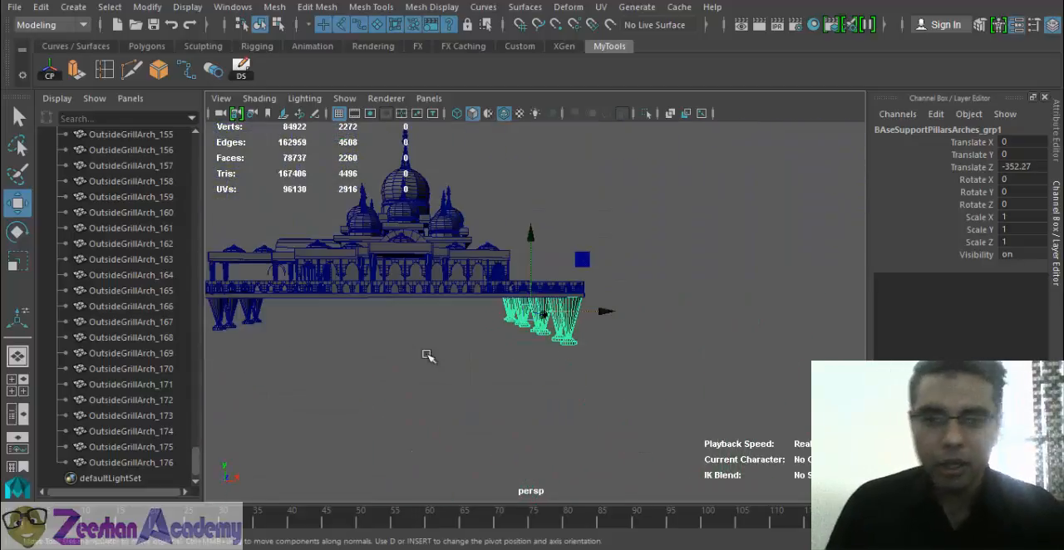
alt+middle_drag(427, 355, 669, 362)
alt+drag(669, 362, 523, 337)
alt+right_drag(523, 338, 601, 363)
alt+drag(601, 363, 479, 346)
drag(619, 377, 506, 368)
alt+right_drag(506, 368, 613, 385)
- Shift the selected pillars and arches under both platform edges to Translate Z 218.092
alt+drag(612, 385, 639, 294)
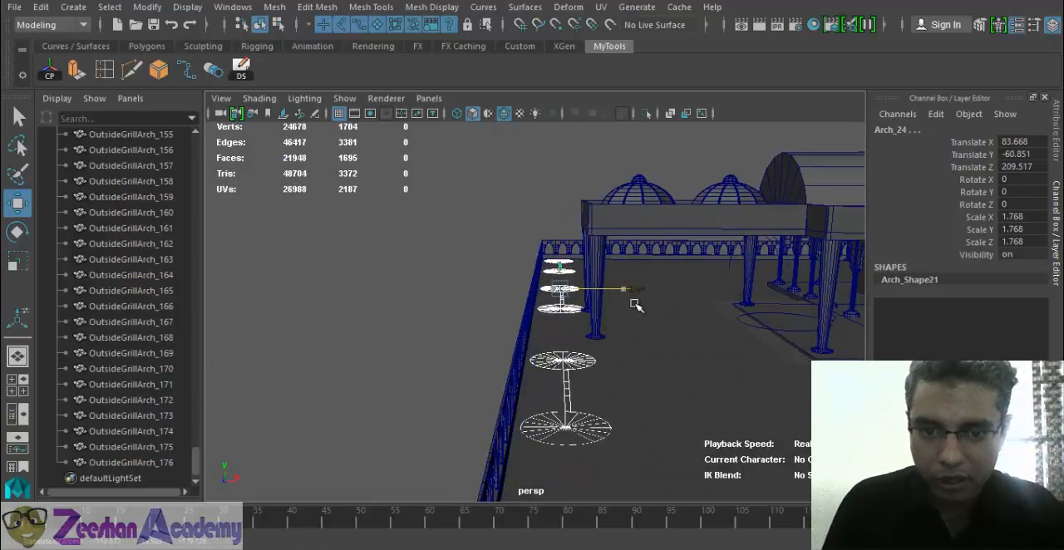
alt+right_drag(635, 351, 571, 339)
drag(624, 294, 632, 297)
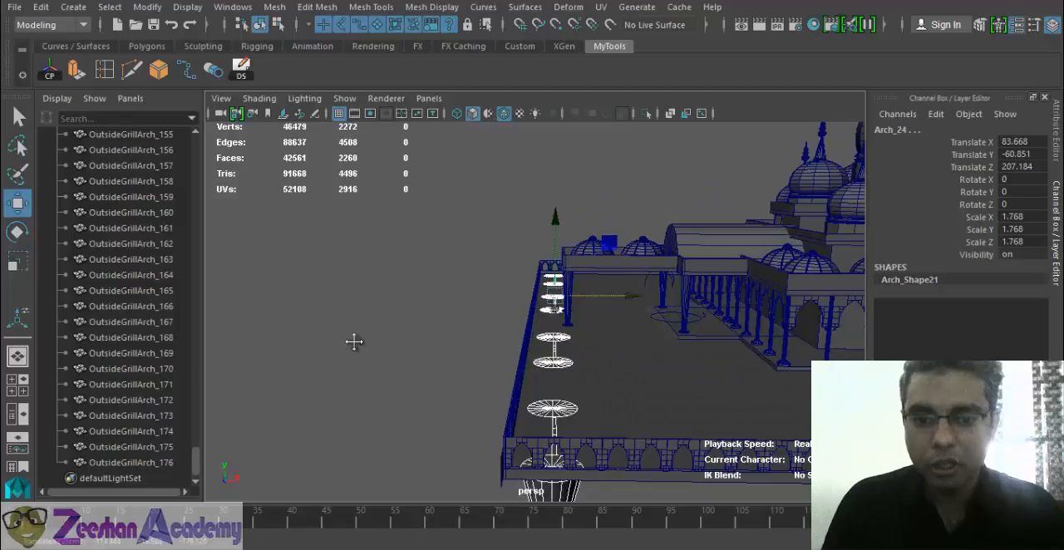
alt+drag(354, 341, 488, 354)
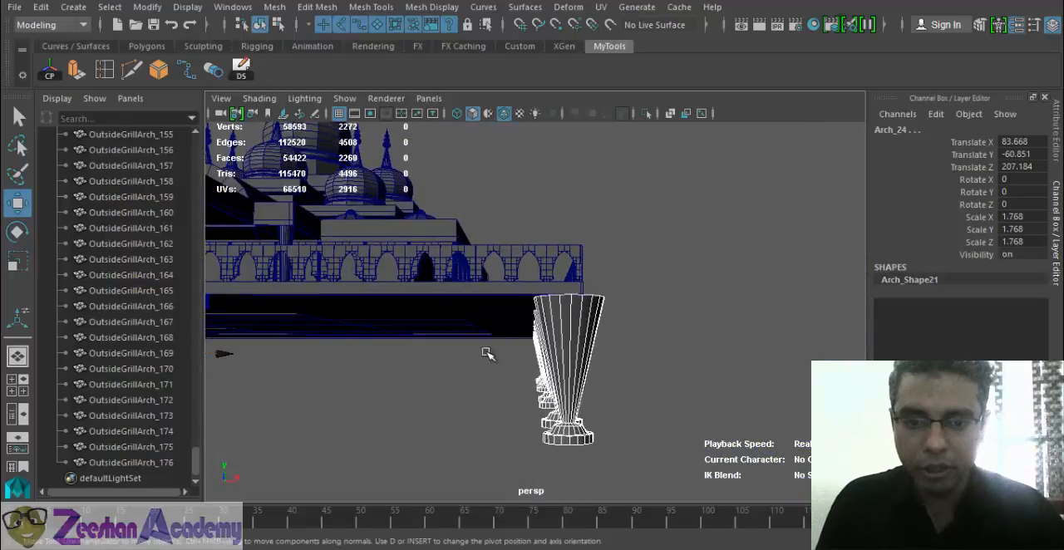
alt+drag(724, 438, 607, 201)
alt+drag(456, 264, 461, 330)
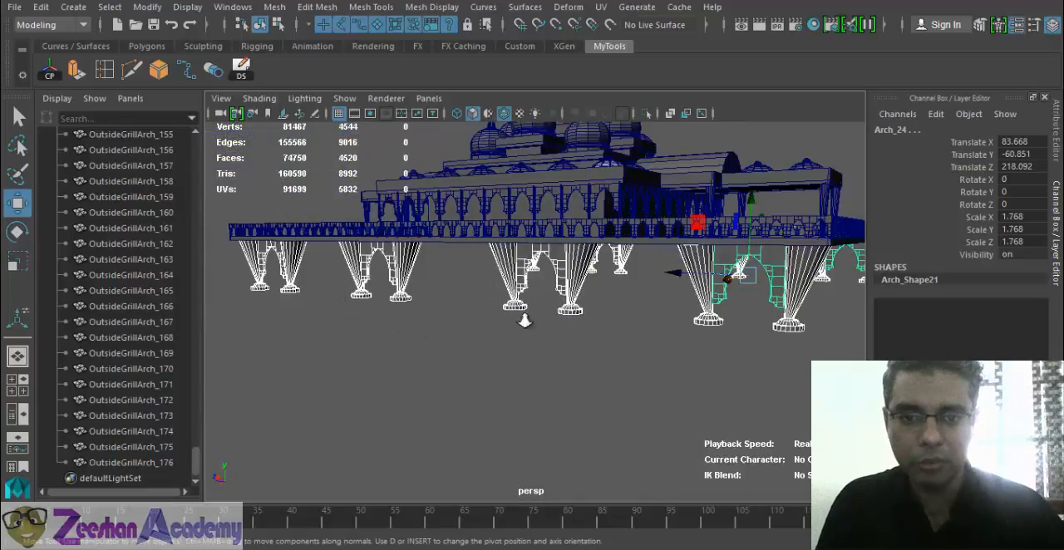
- Select the copied support group under the opposite platform edge and reveal it in the scene hierarchy
alt+drag(524, 321, 644, 308)
click(647, 308)
key(Up)
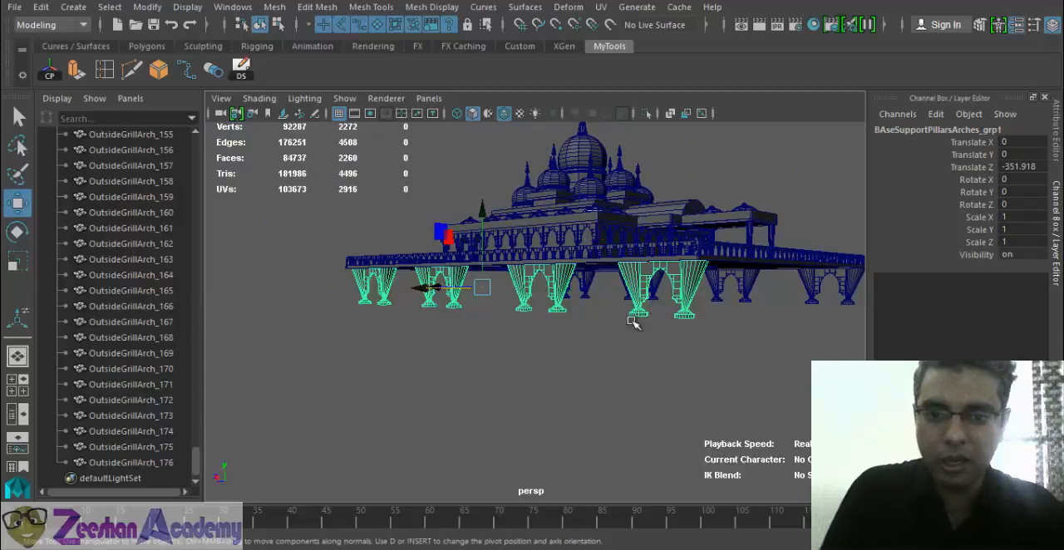
alt+drag(617, 367, 564, 377)
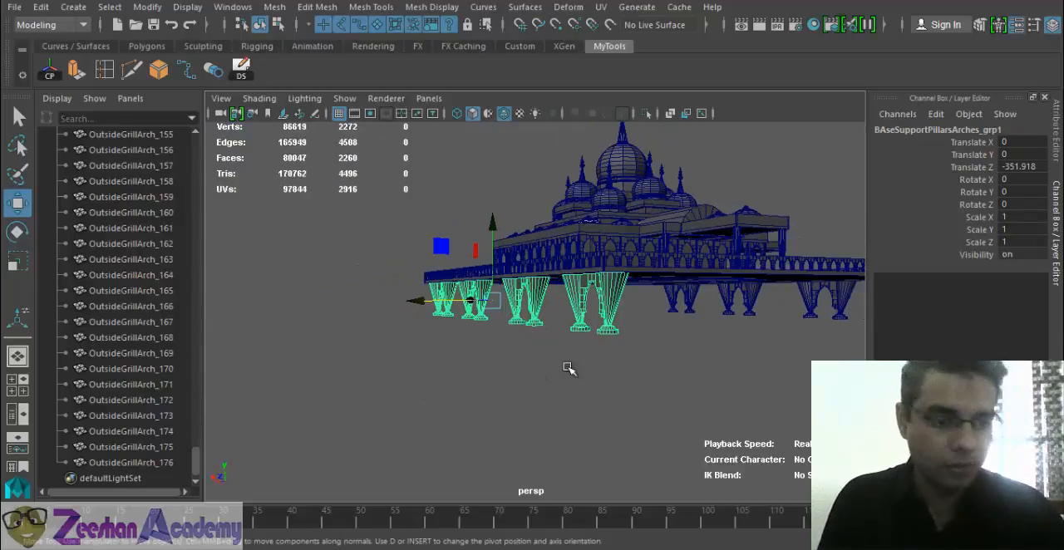
key(f)
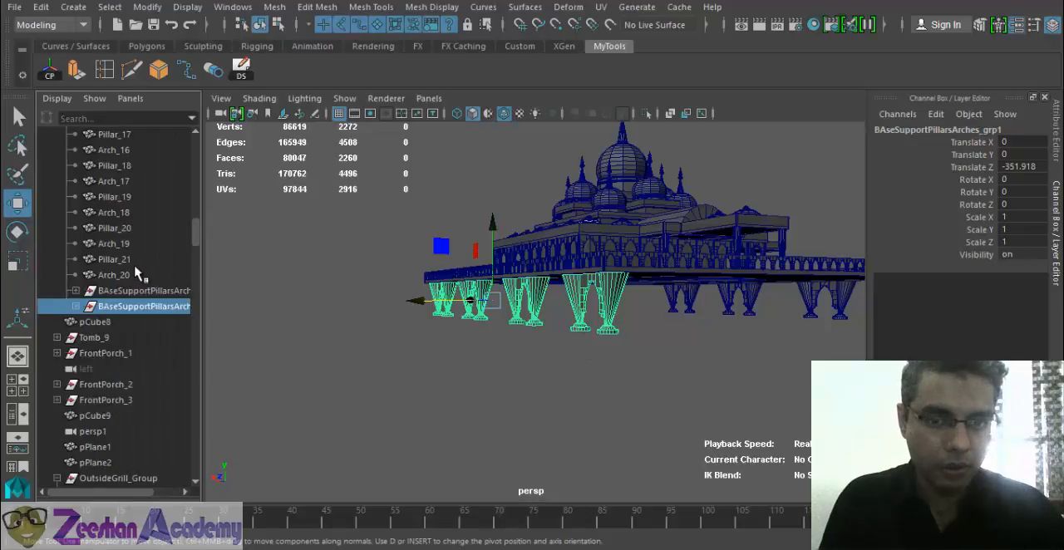
- Duplicate the original support group and move the copy to Translate X -206.111 and Translate Z -35.052, outside the adjoining platform edge
click(141, 290)
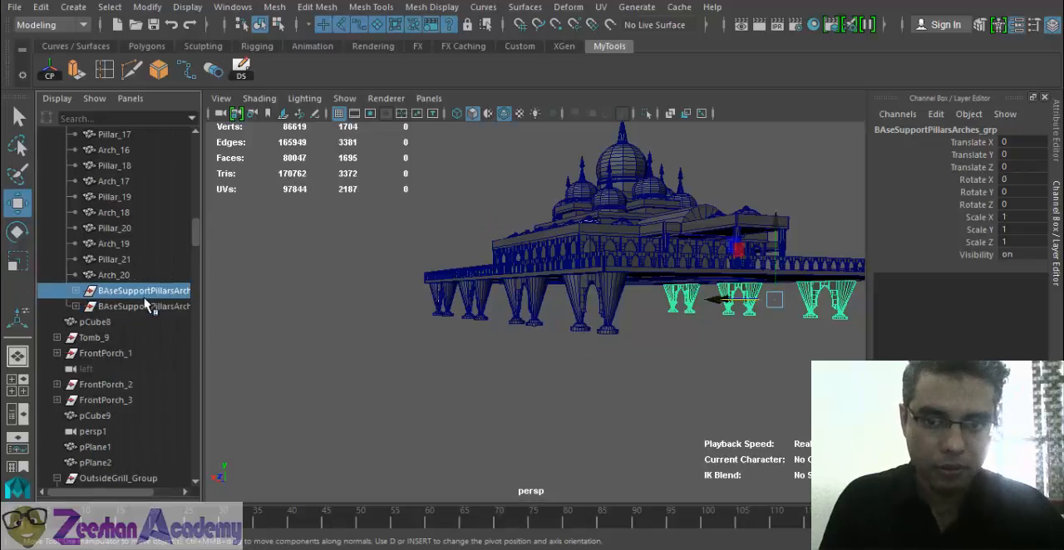
alt+drag(582, 301, 479, 295)
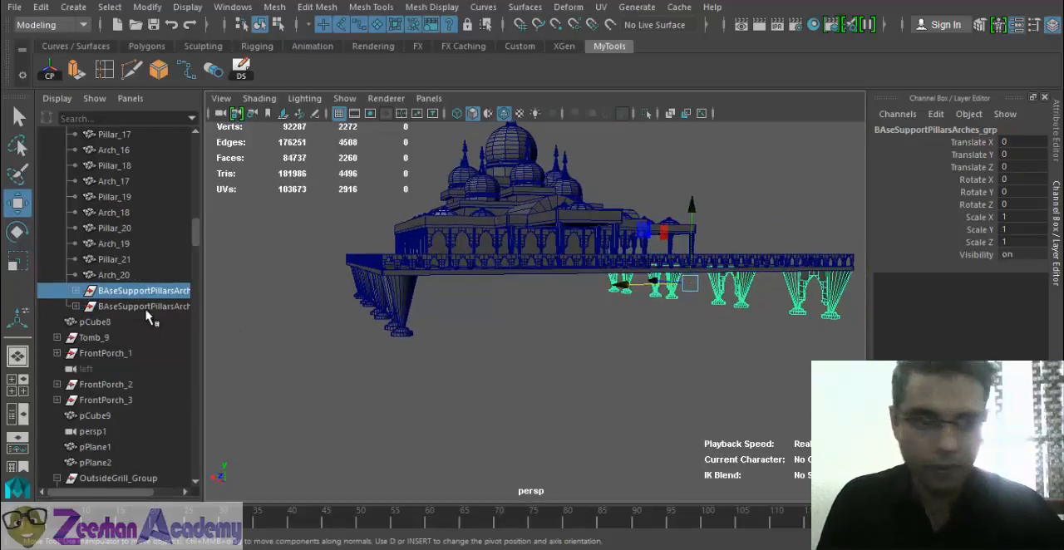
click(76, 290)
alt+drag(600, 324, 504, 329)
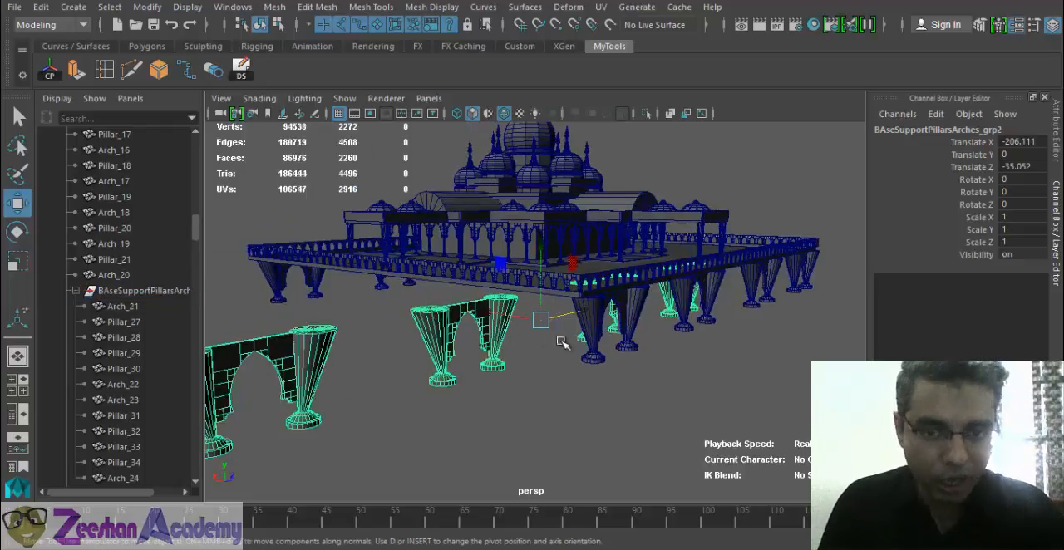
- Rotate the copied support group to Rotate Y -90 so its row runs along the adjoining platform edge
key(e)
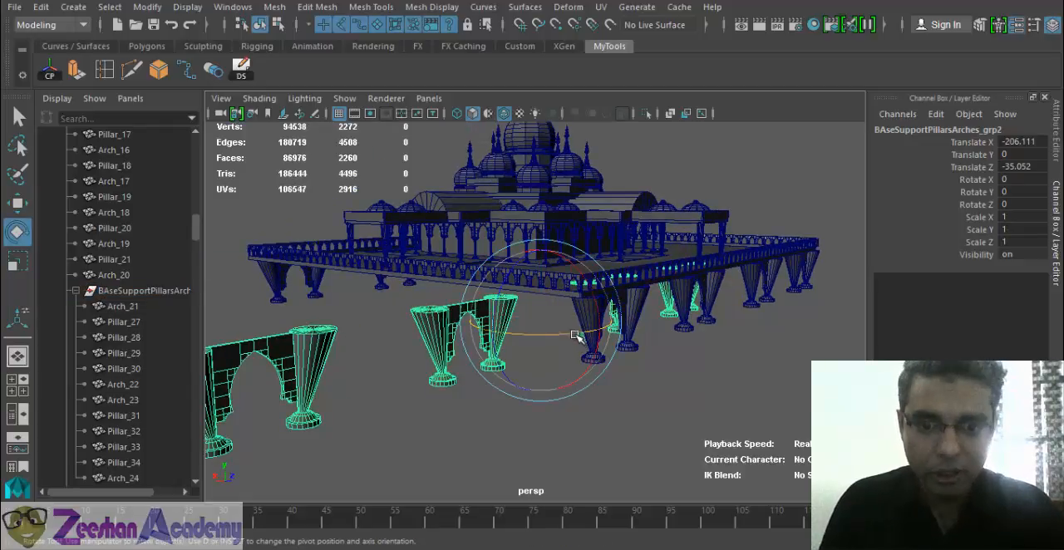
drag(550, 334, 533, 334)
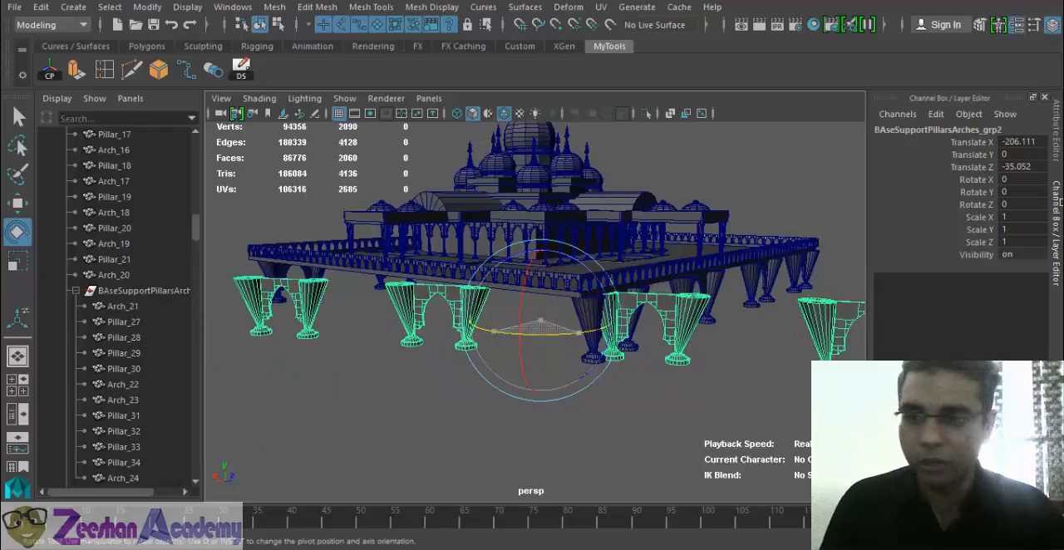
double_click(1021, 192)
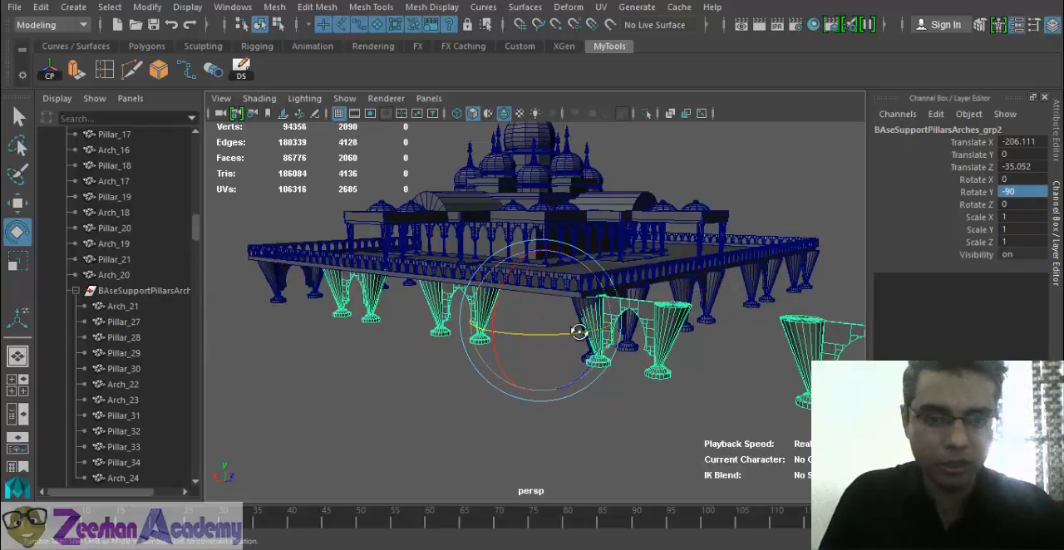
- Move the rotated row of pillars and arches into place beneath the adjoining platform edge
alt+drag(576, 327, 478, 317)
key(w)
alt+drag(550, 301, 703, 302)
alt+drag(651, 352, 813, 379)
alt+right_drag(736, 355, 782, 355)
alt+drag(680, 357, 735, 360)
alt+right_drag(740, 361, 793, 362)
- Select one inner pillar pair with its arch and shift it along the platform edge, bringing Pillar_32 to Translate X 192.262
alt+drag(650, 238, 540, 258)
alt+right_drag(586, 340, 491, 340)
alt+drag(576, 338, 565, 292)
drag(488, 305, 593, 341)
scroll(480, 301, up, 3)
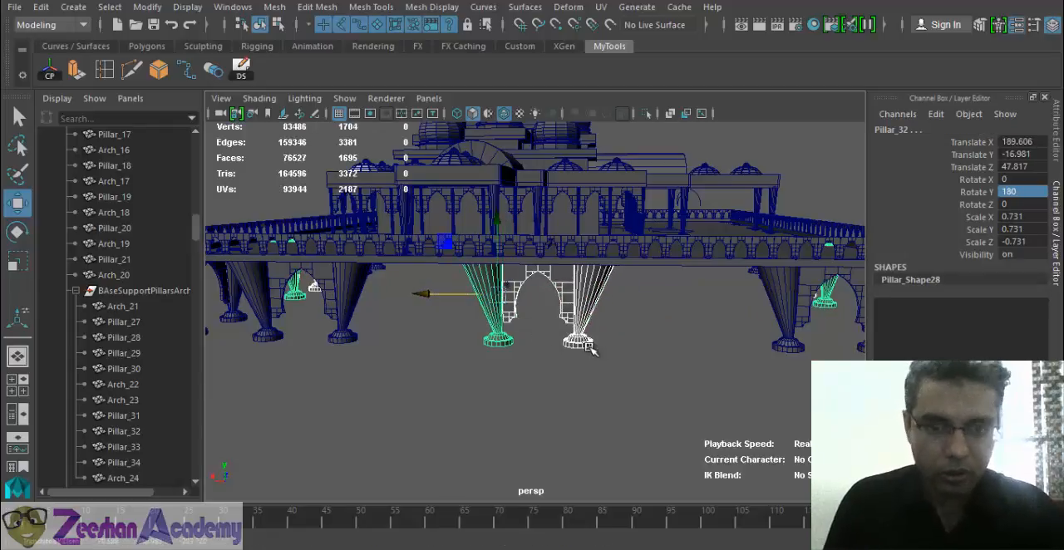
alt+drag(562, 357, 558, 381)
click(516, 338)
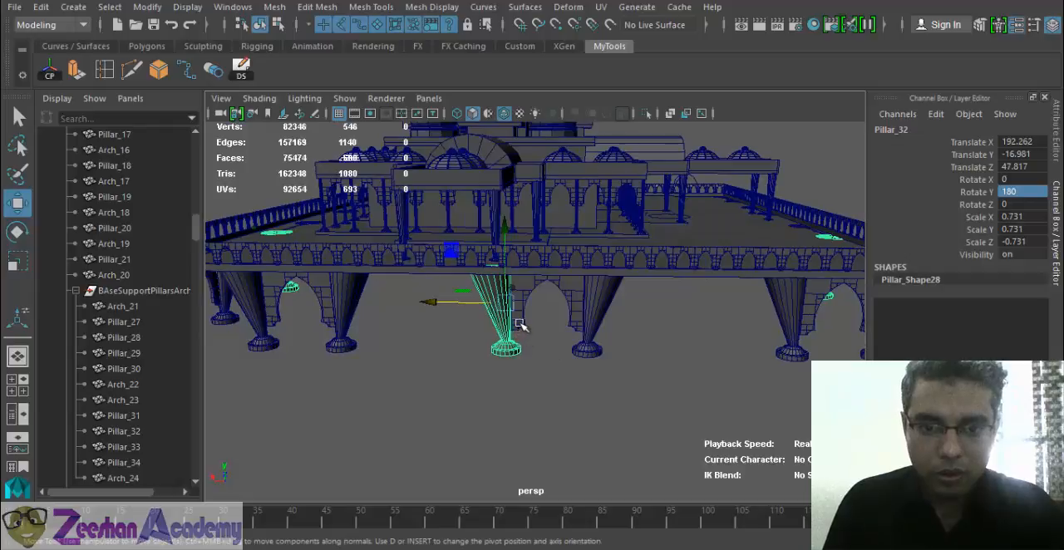
alt+drag(471, 319, 356, 329)
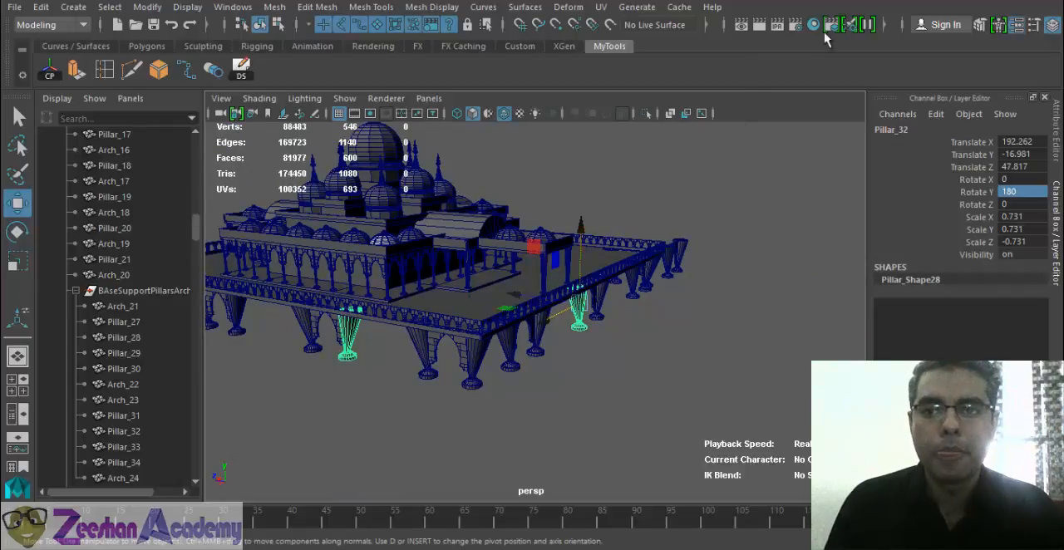
- Try raising Pillar_32 under the platform edge and undo the move
alt+drag(505, 361, 527, 366)
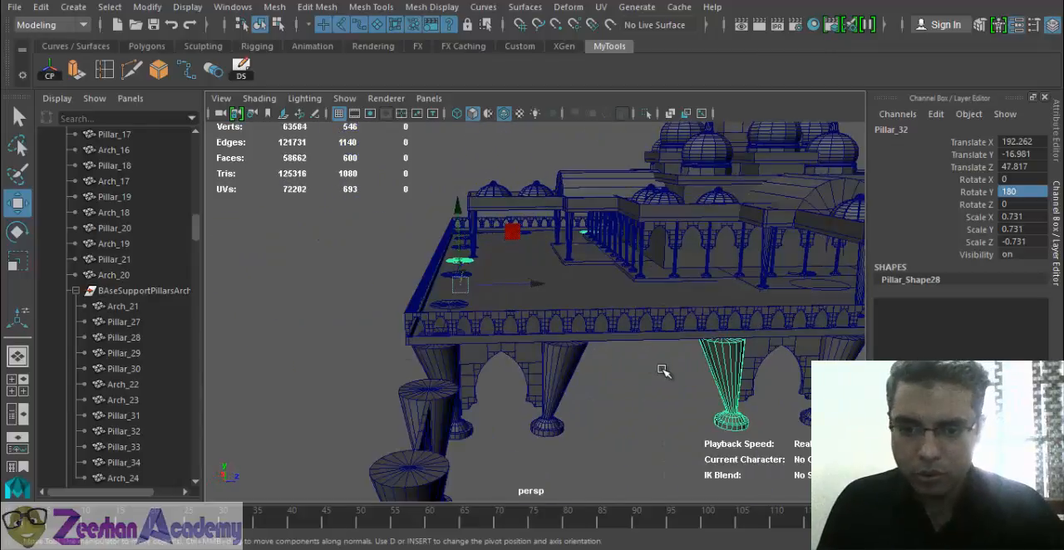
alt+drag(639, 376, 502, 333)
click(650, 314)
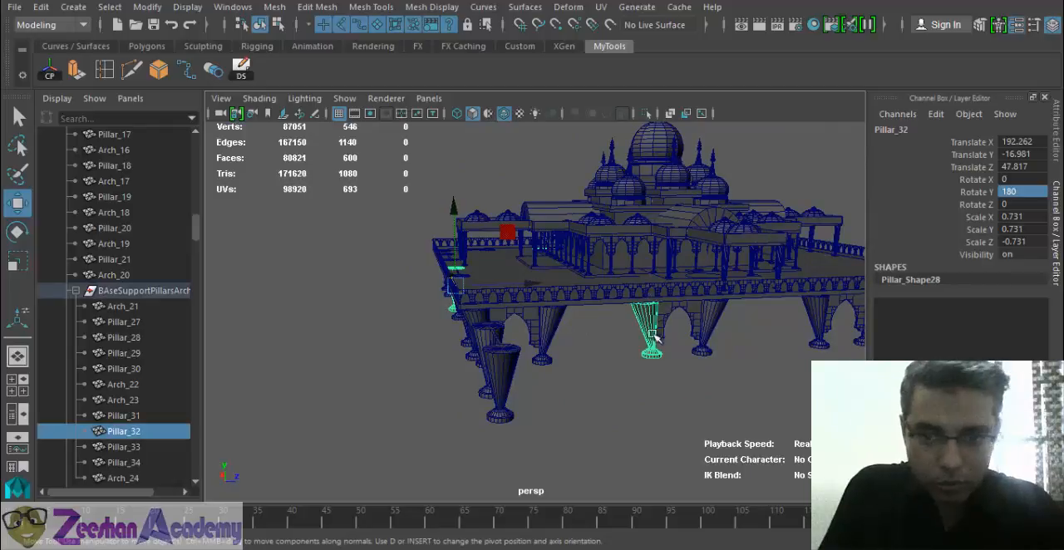
alt+right_drag(651, 329, 720, 329)
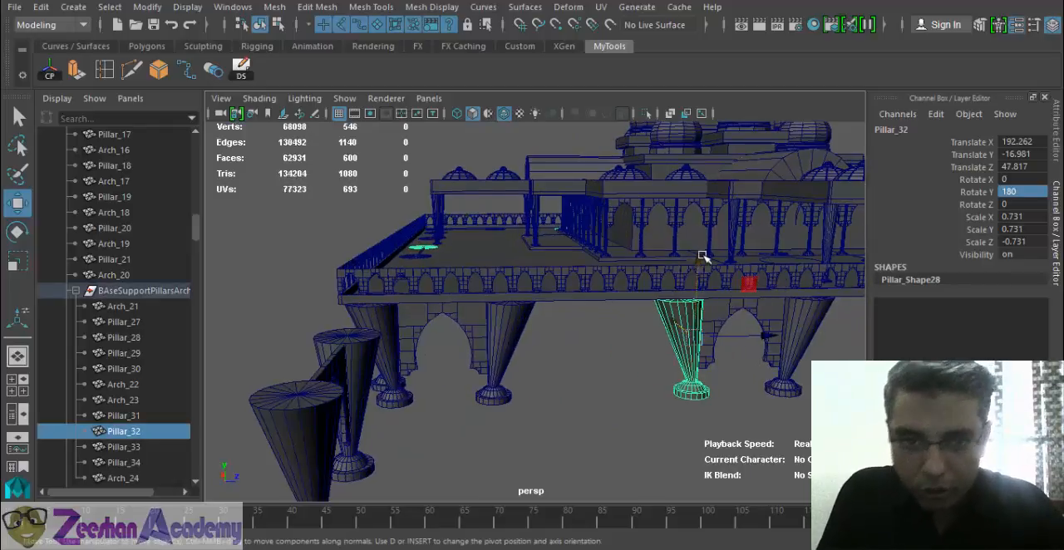
drag(702, 258, 689, 238)
key(ctrl+z)
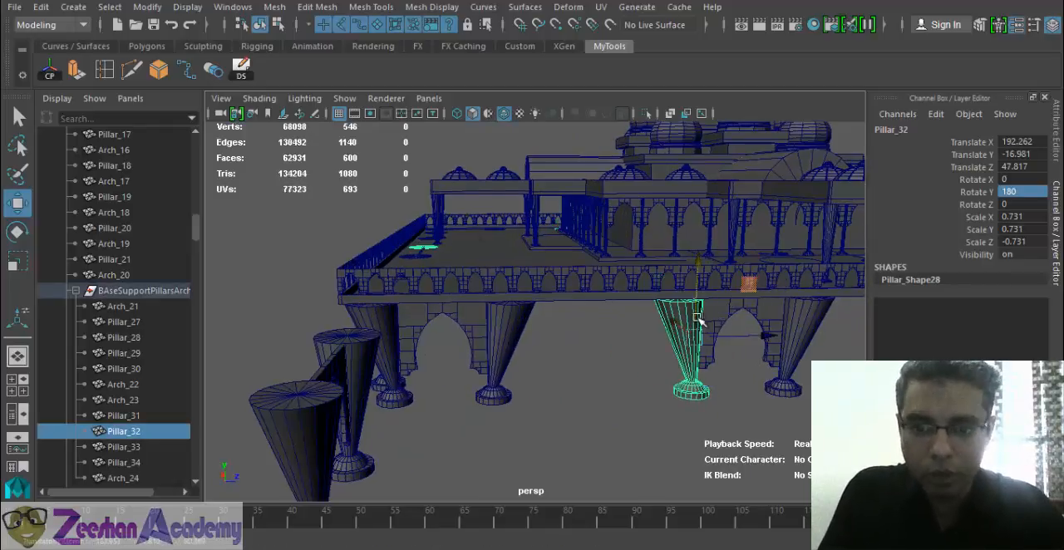
- Select the parent support group of Pillar_32 and move it to Translate X 35.089 and Translate Z -12.782
alt+drag(698, 356, 688, 309)
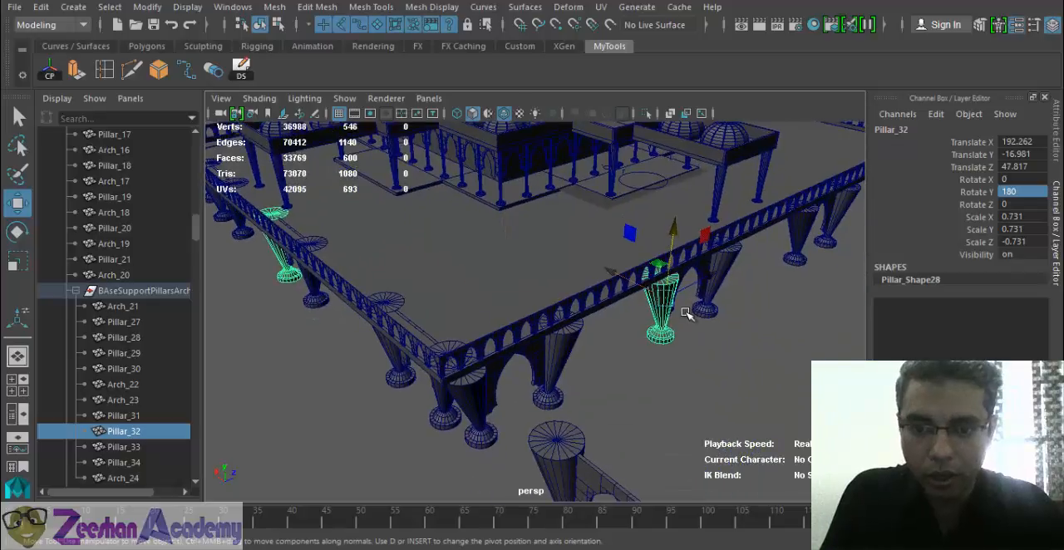
key(Up)
alt+drag(621, 413, 648, 404)
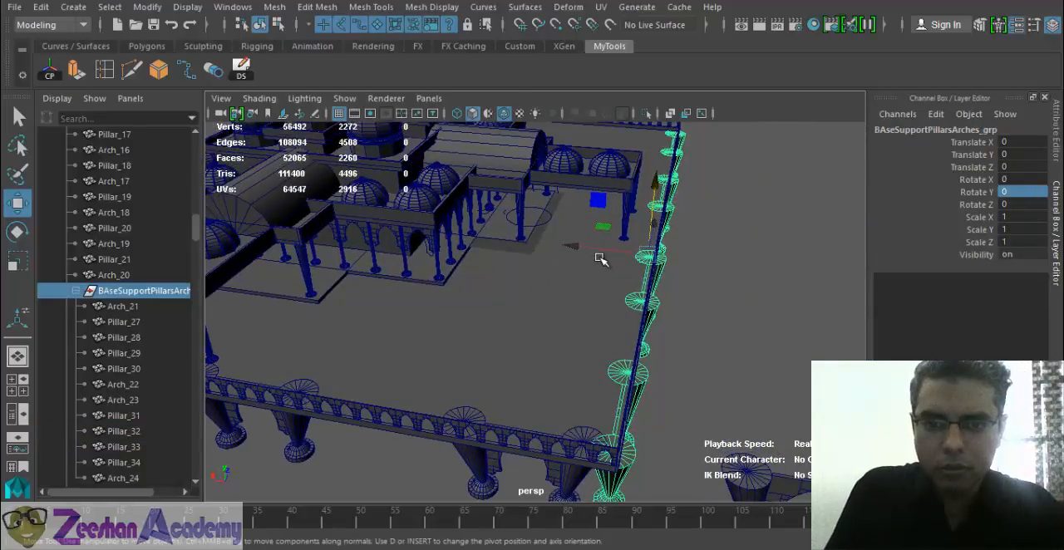
middle_drag(575, 248, 563, 240)
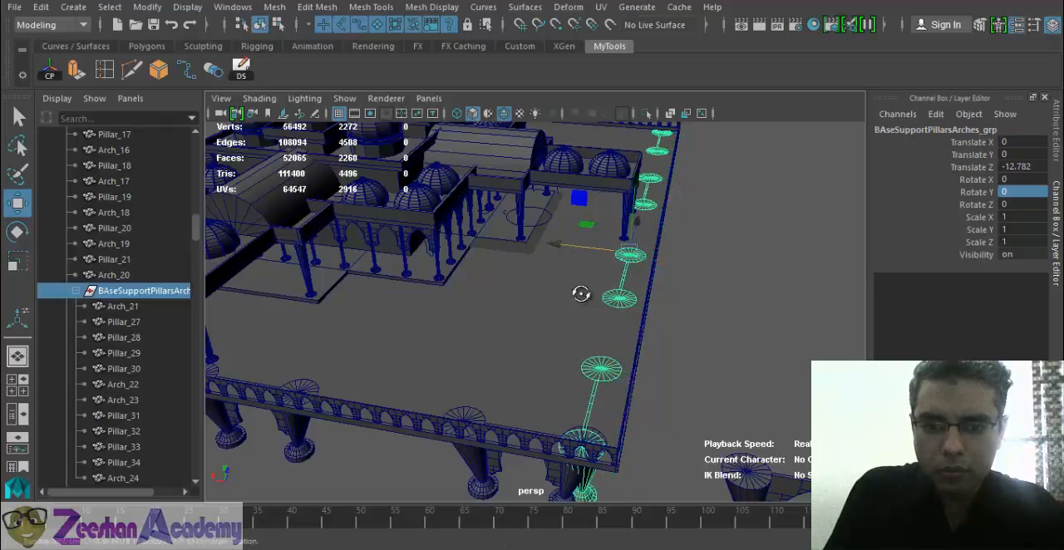
alt+drag(579, 294, 415, 327)
drag(725, 289, 777, 295)
alt+drag(754, 348, 683, 365)
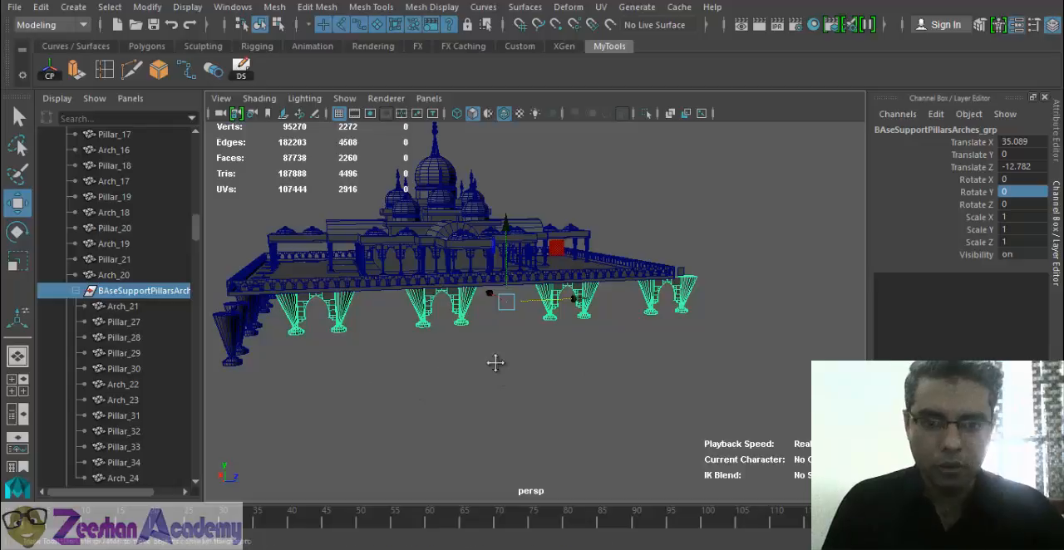
- Align the original support group with the platform edge at Translate X -2.808 and Translate Z -10.861
alt+drag(494, 361, 559, 363)
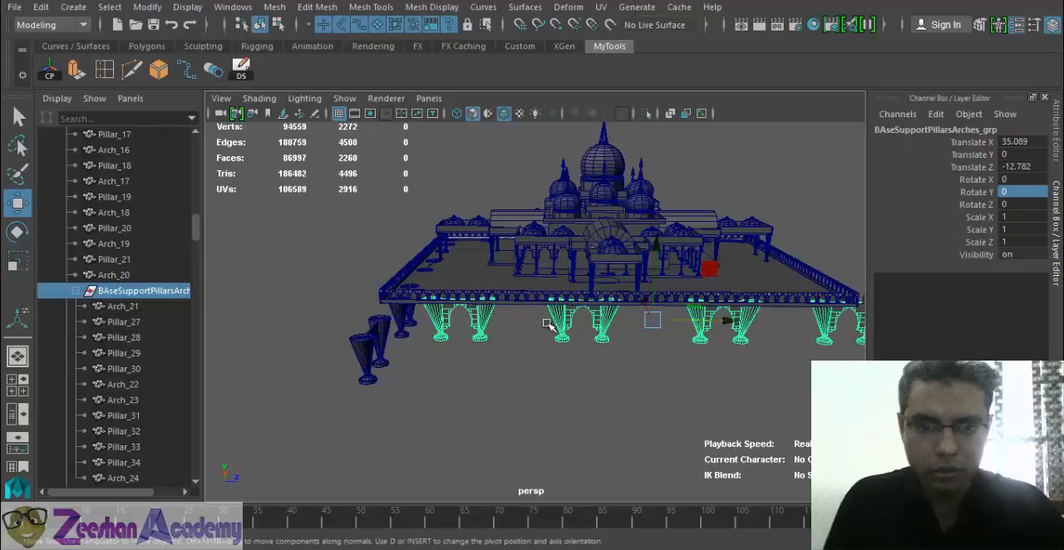
alt+middle_drag(701, 313, 617, 316)
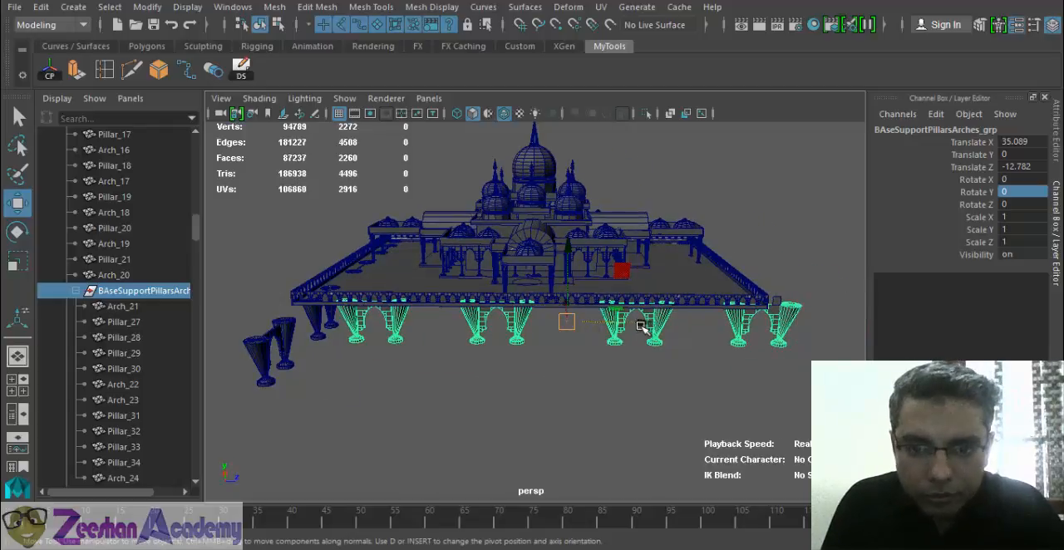
drag(633, 323, 563, 359)
alt+right_drag(563, 359, 688, 367)
alt+middle_drag(649, 358, 459, 326)
alt+drag(557, 372, 499, 366)
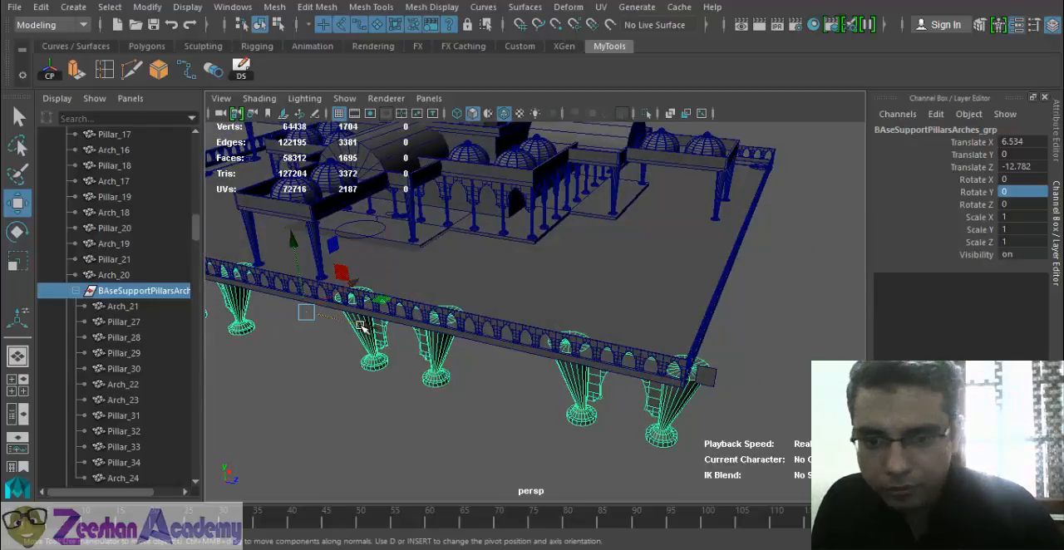
drag(355, 323, 649, 361)
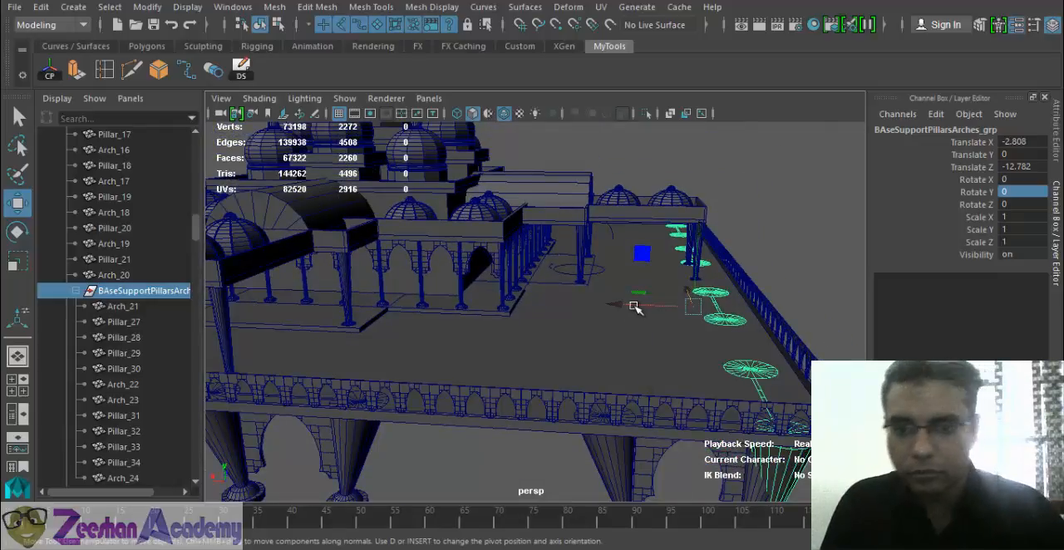
drag(637, 304, 633, 309)
- Delete the two pillars and the arch of the support pair that overlaps the row at the platform corner
alt+drag(586, 340, 612, 319)
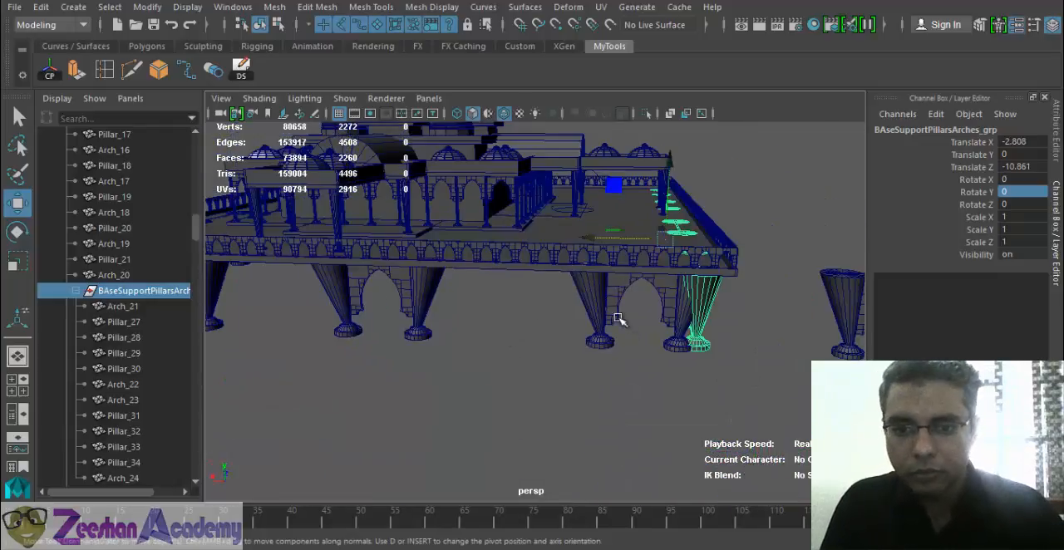
click(593, 297)
key(Delete)
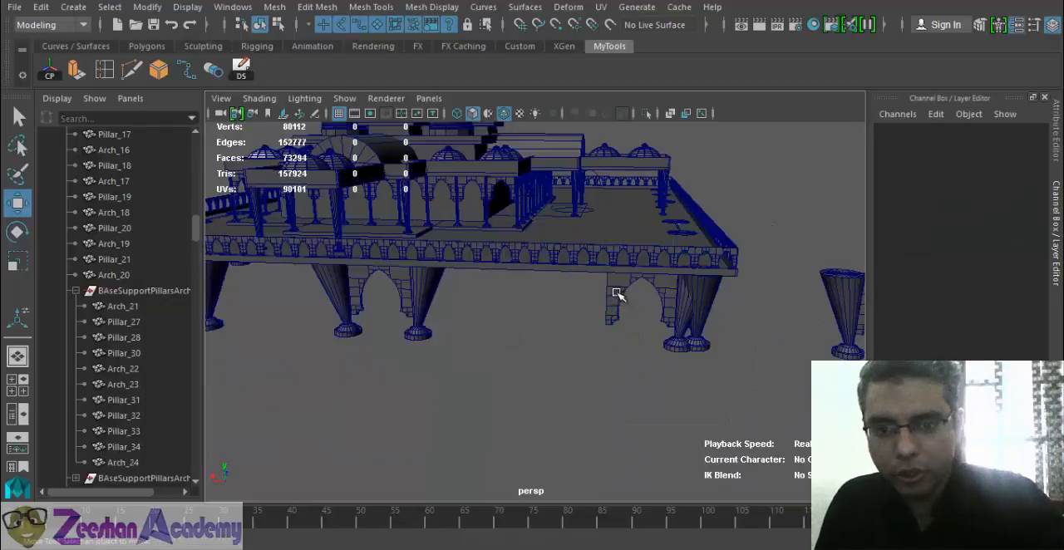
click(619, 296)
key(Delete)
click(678, 337)
key(Delete)
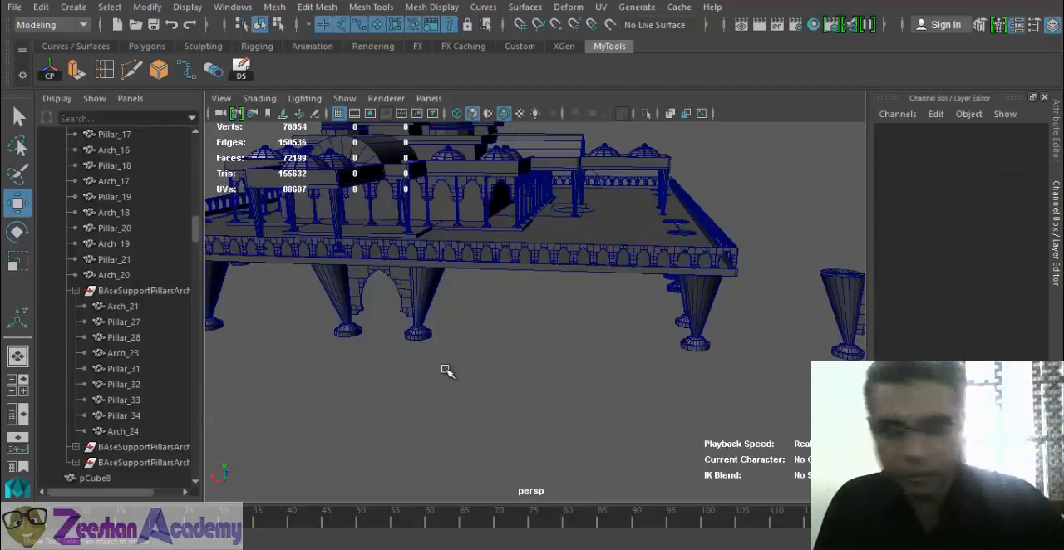
- Examine the remaining corner pillars and arch up close in shaded display
alt+drag(510, 339, 608, 378)
drag(505, 397, 618, 424)
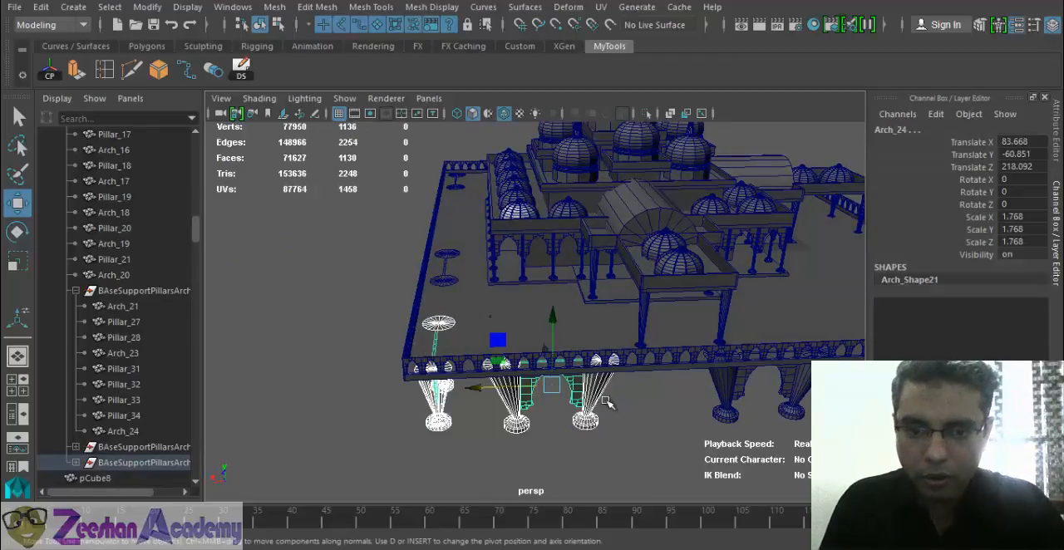
click(512, 409)
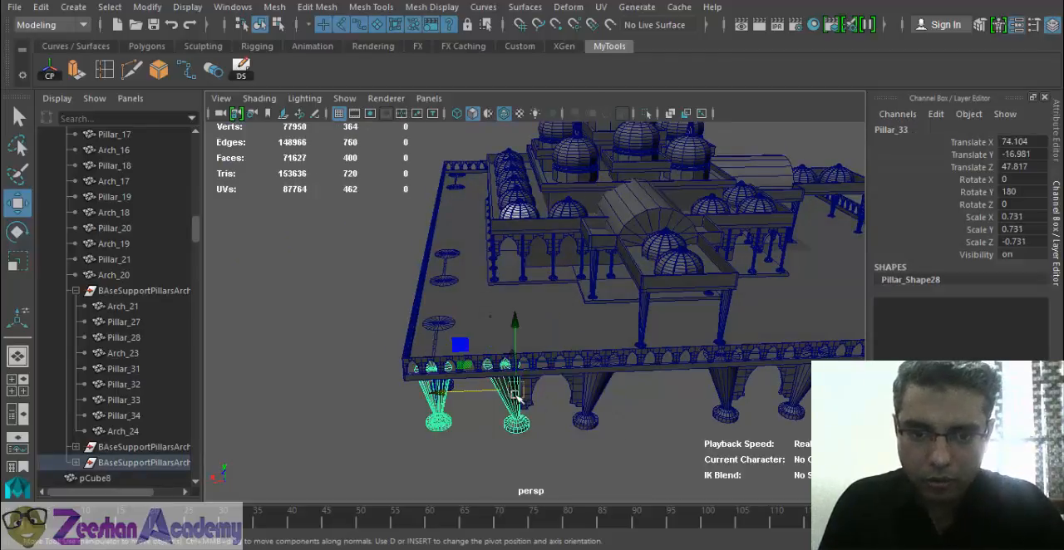
key(f)
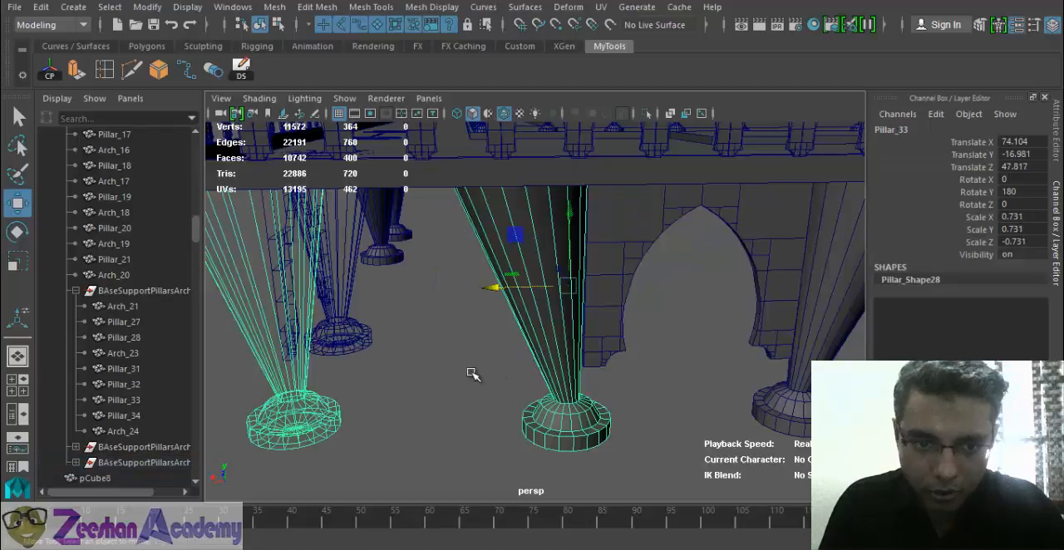
click(456, 370)
scroll(457, 370, down, 3)
key(5)
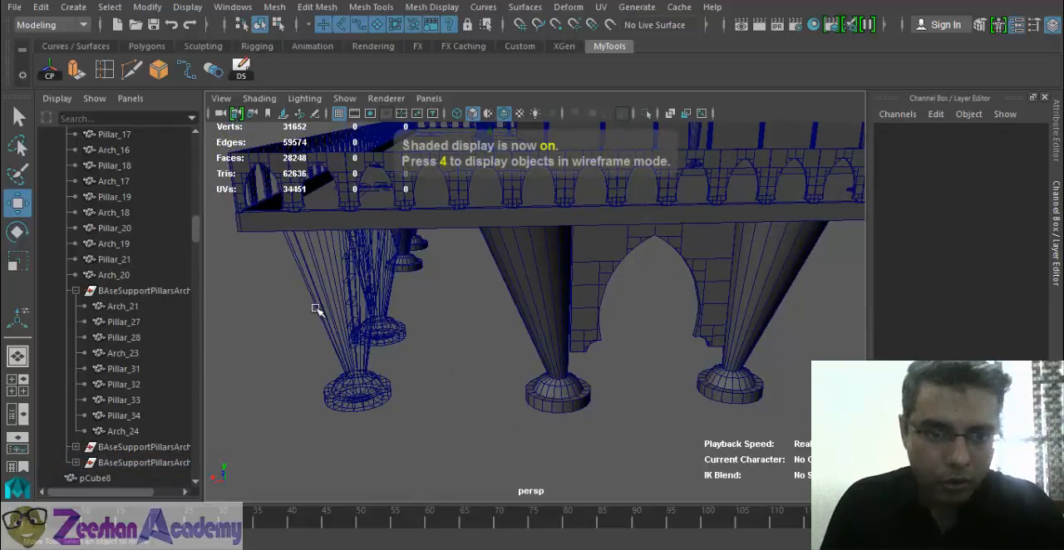
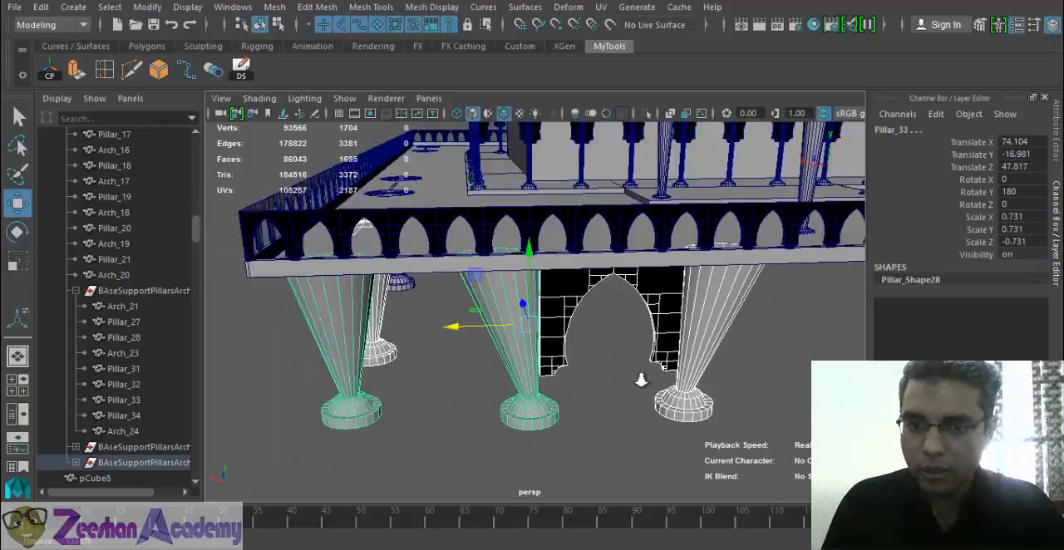
- Try to group the selected corner pillars and arch and centre the new group's pivot
scroll(641, 377, down, 2)
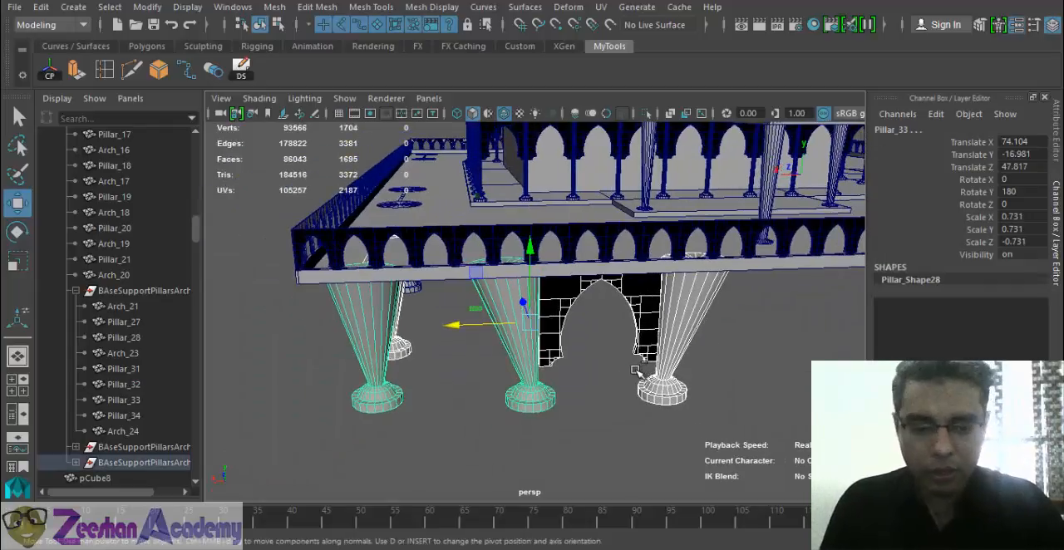
key(ctrl+g)
click(54, 72)
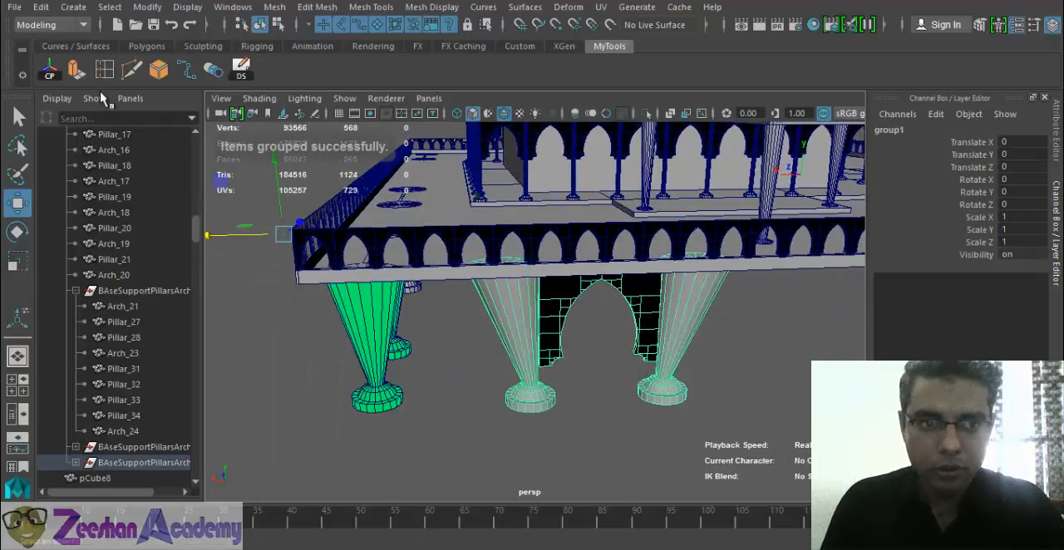
- Try deleting the two pillars and arch of the Pillar_32 support pair
drag(530, 334, 604, 339)
alt+middle_drag(707, 317, 607, 311)
scroll(607, 310, down, 5)
alt+drag(611, 309, 736, 374)
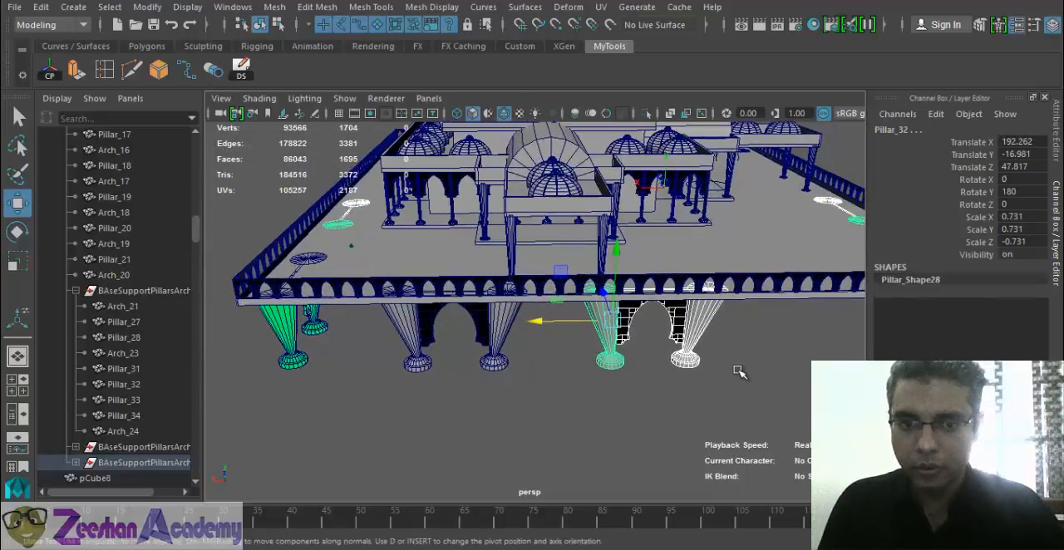
key(Delete)
key(space)
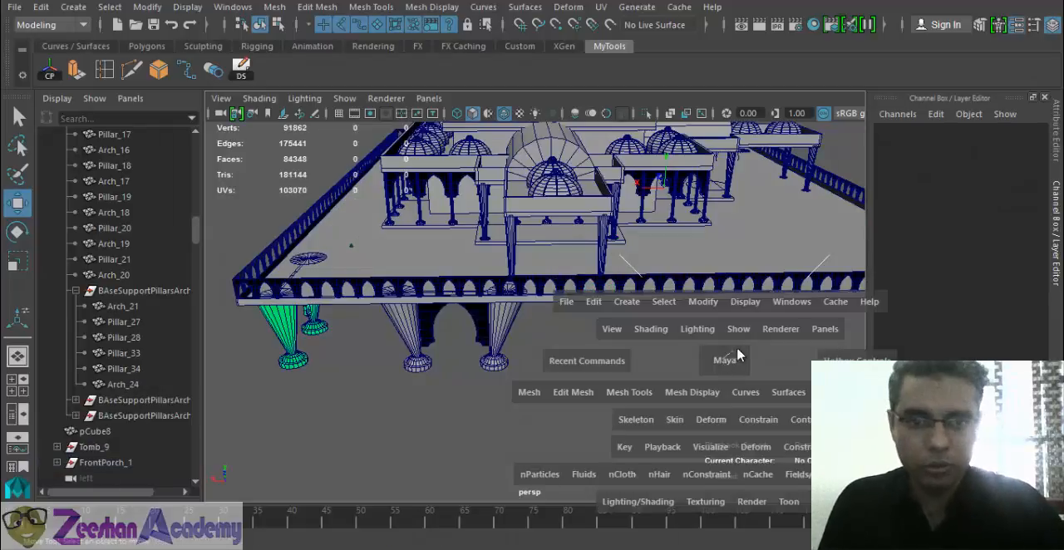
- Undo the deletions of the pillars and arch at the platform corner
alt+drag(641, 356, 566, 303)
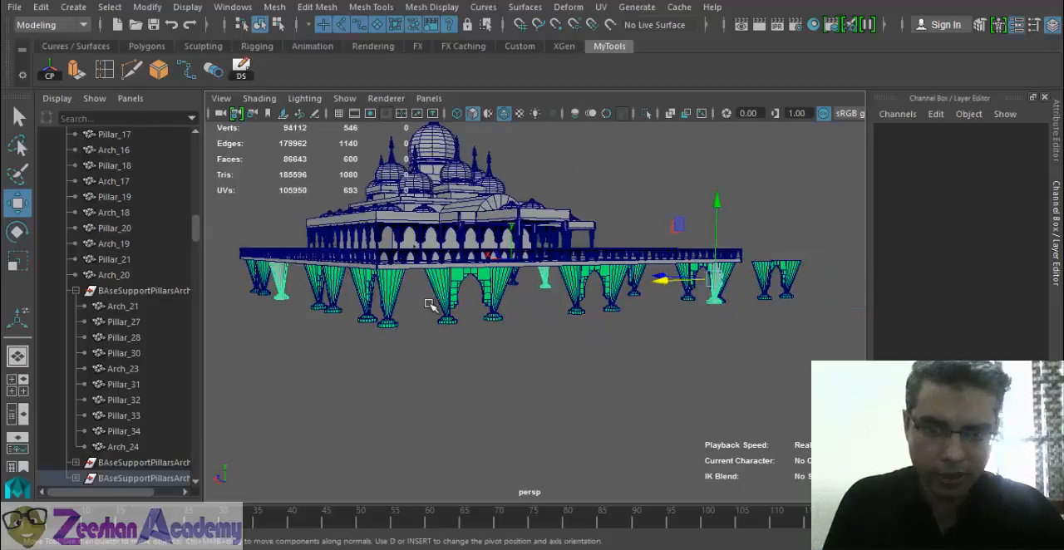
click(399, 320)
alt+drag(399, 324, 563, 318)
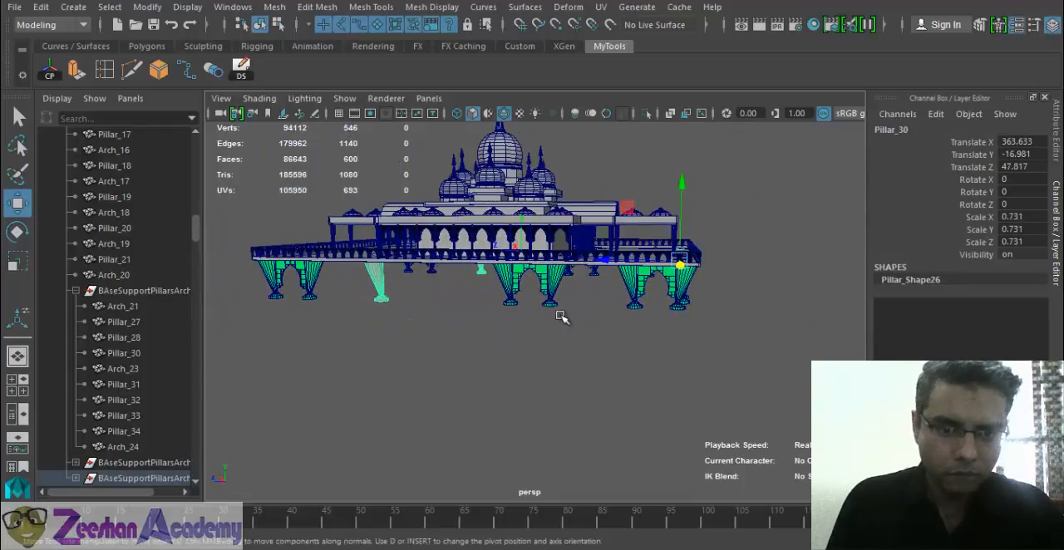
click(532, 324)
key(ctrl+z)
key(ctrl+z)
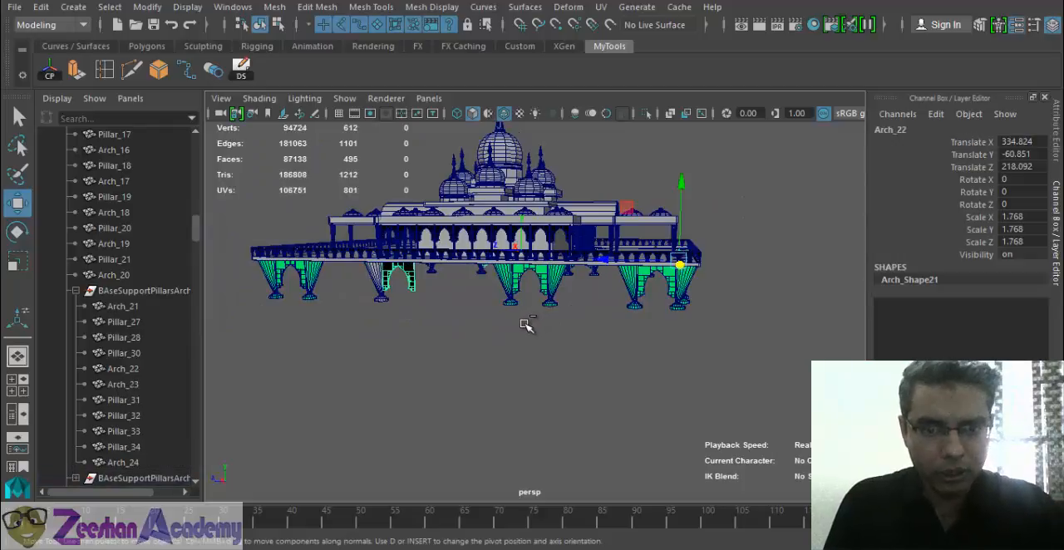
key(ctrl+z)
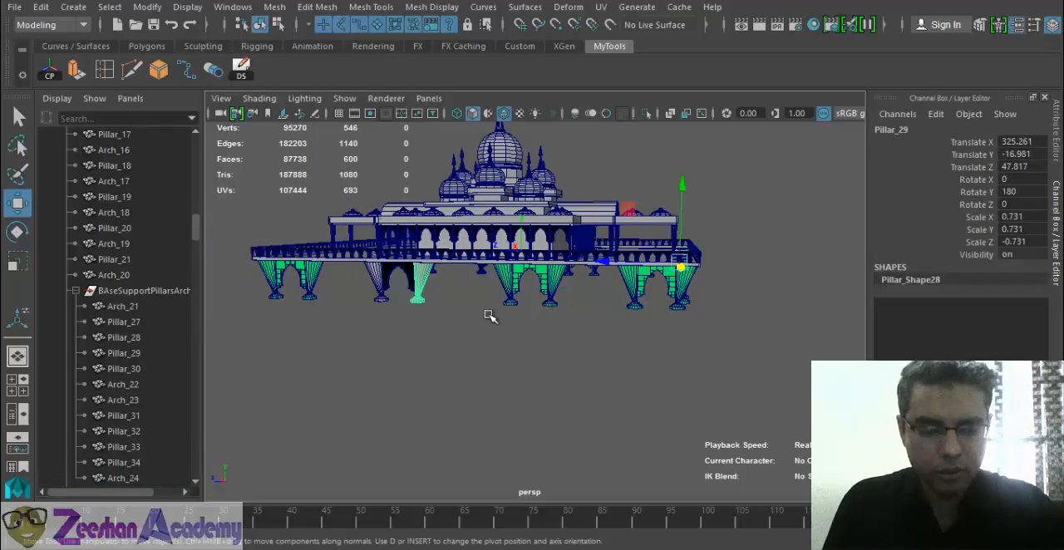
- Undo the original support group's last moves along X and Z
alt+drag(491, 311, 605, 336)
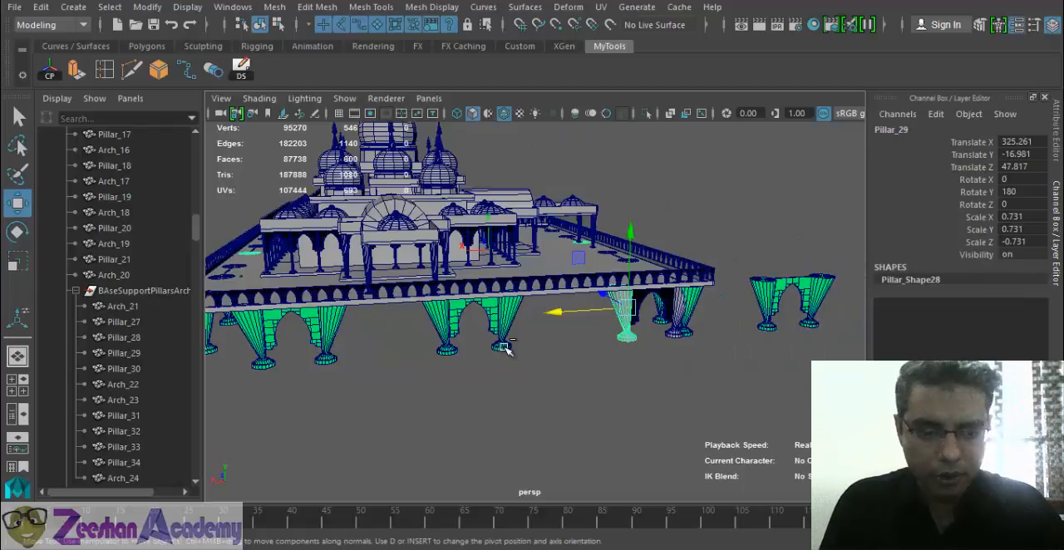
key(Up)
middle_drag(503, 352, 503, 358)
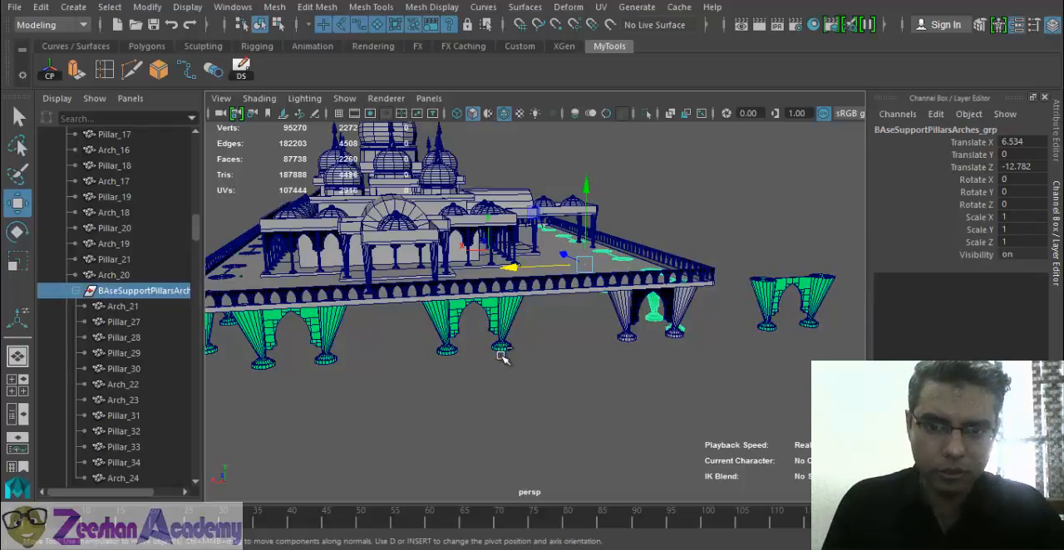
key(ctrl+z)
key(ctrl+z)
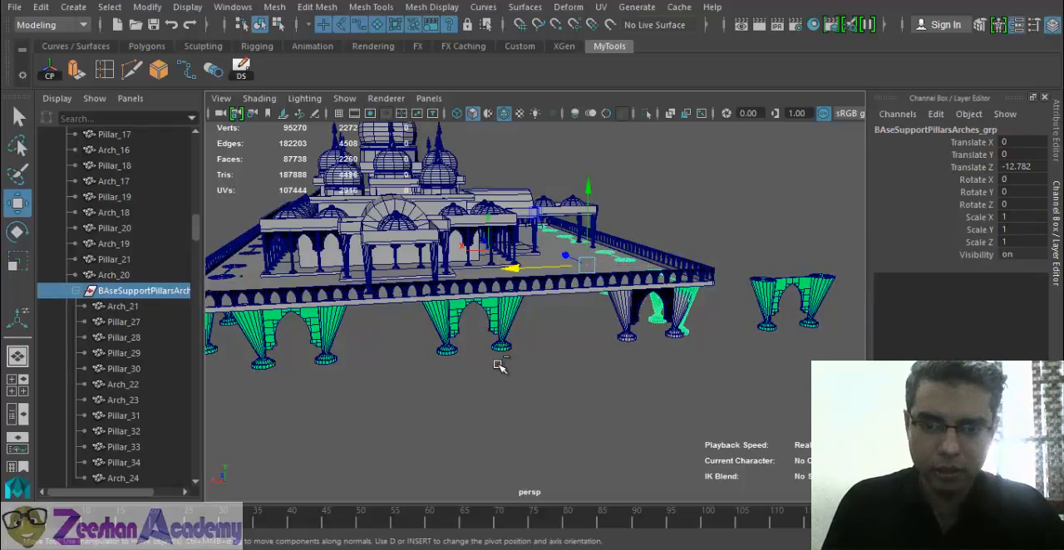
key(ctrl+z)
key(ctrl+z)
key(ctrl+z)
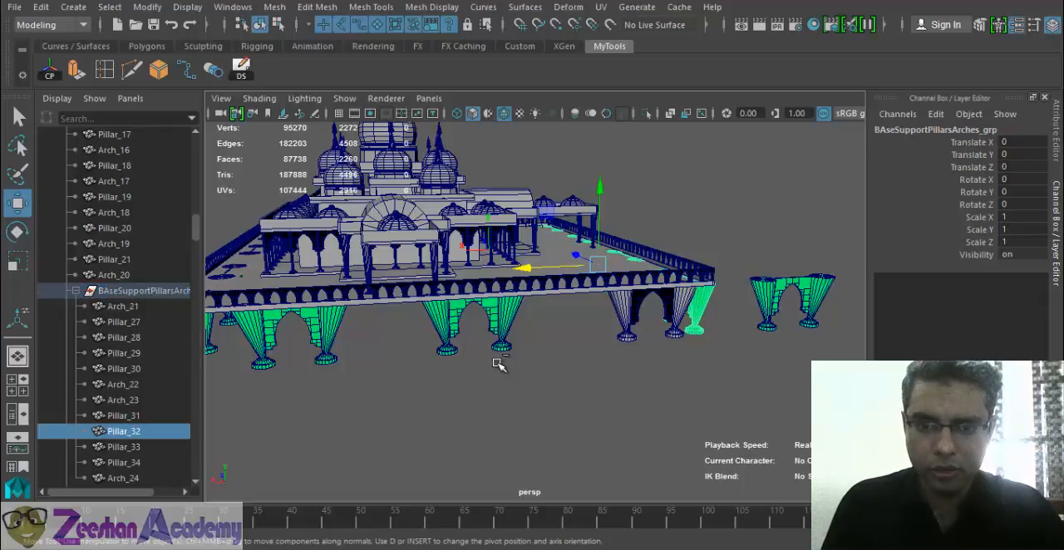
key(ctrl+z)
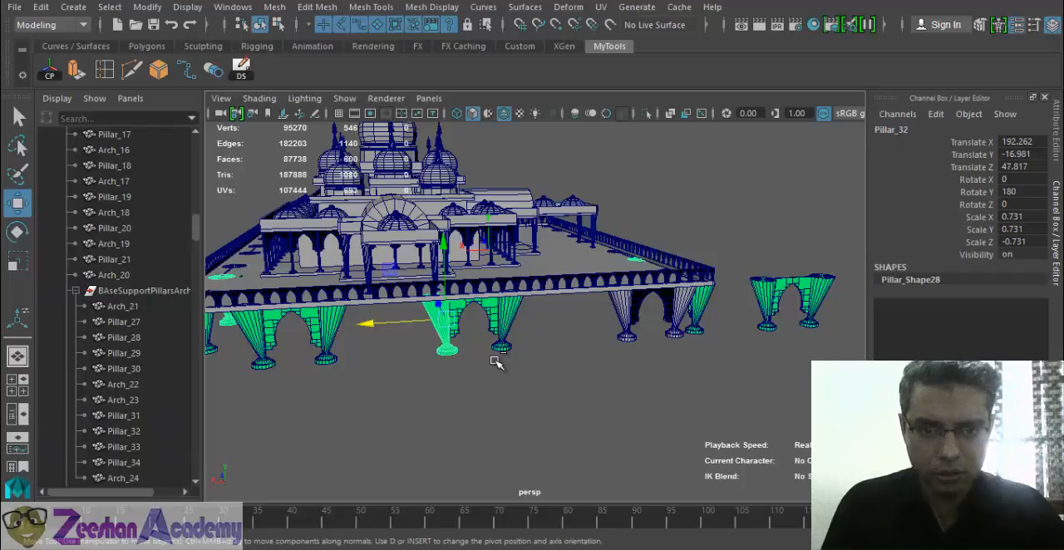
- Select the rotated duplicate BAseSupportPillarsArches_grp2 and remove it from the platform edge
shift+click(495, 358)
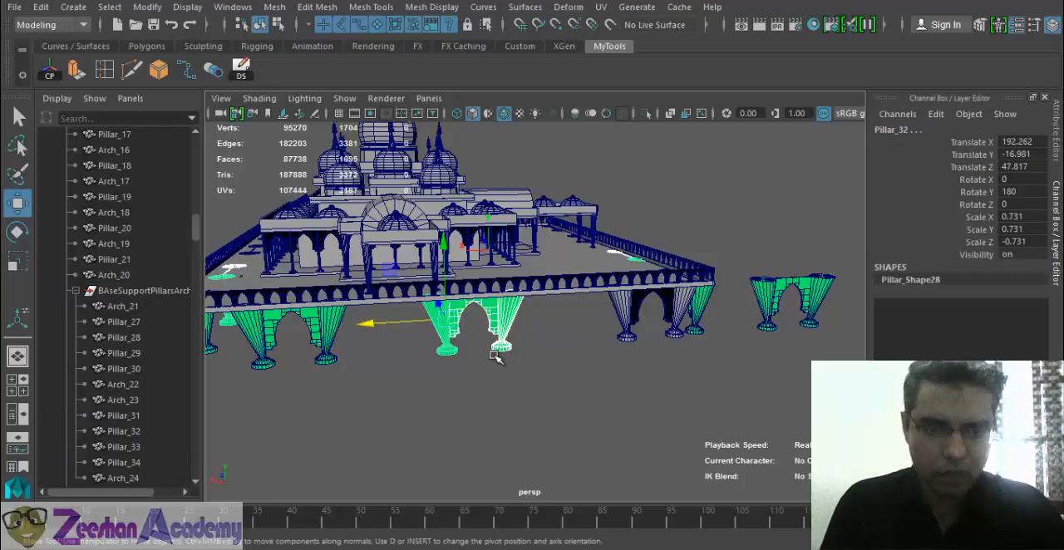
key(Up)
mouse_move(494, 358)
middle_down()
mouse_move(534, 355)
mouse_move(501, 356)
middle_up()
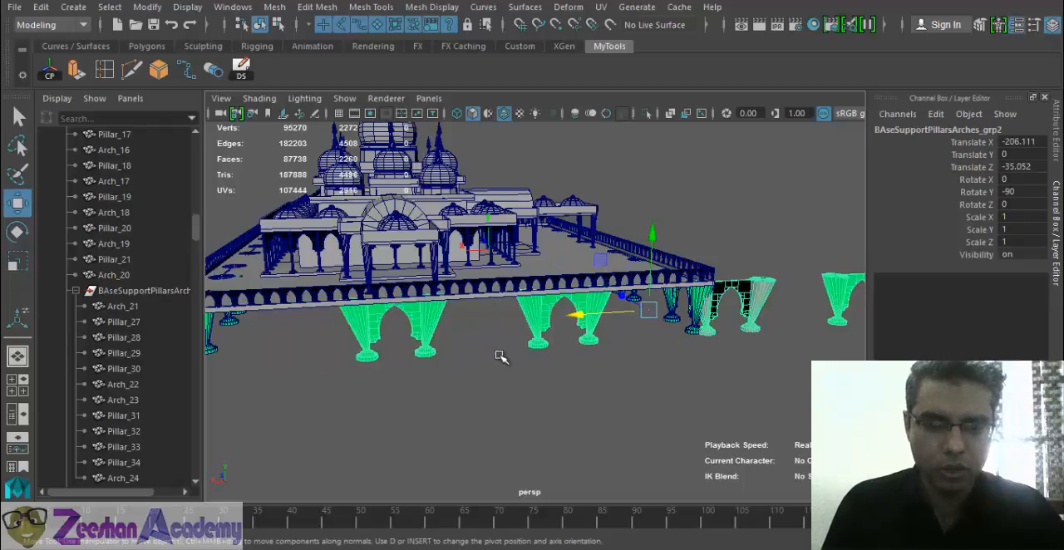
alt+drag(503, 345, 547, 350)
alt+drag(646, 360, 617, 358)
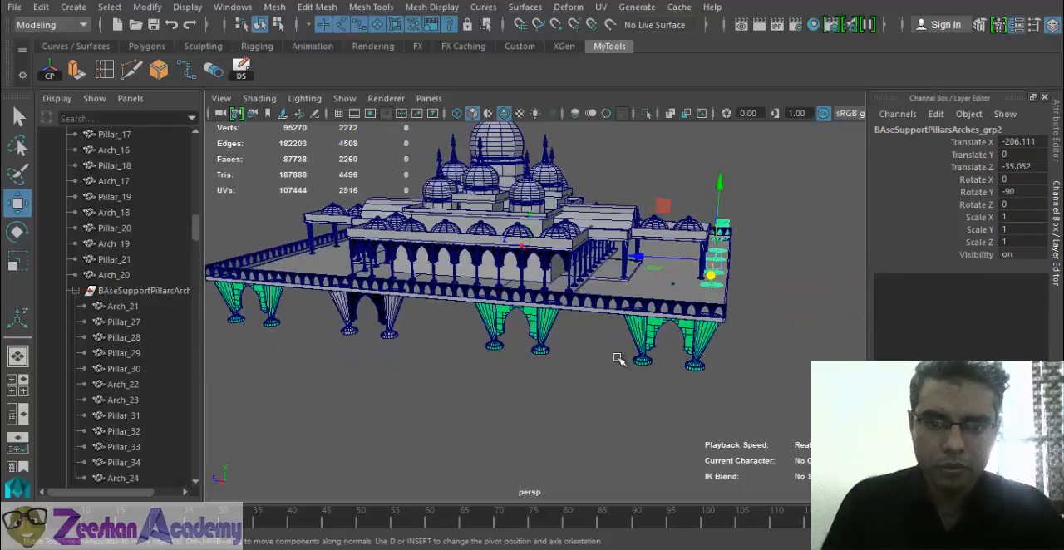
click(617, 358)
alt+drag(637, 295, 451, 309)
click(474, 294)
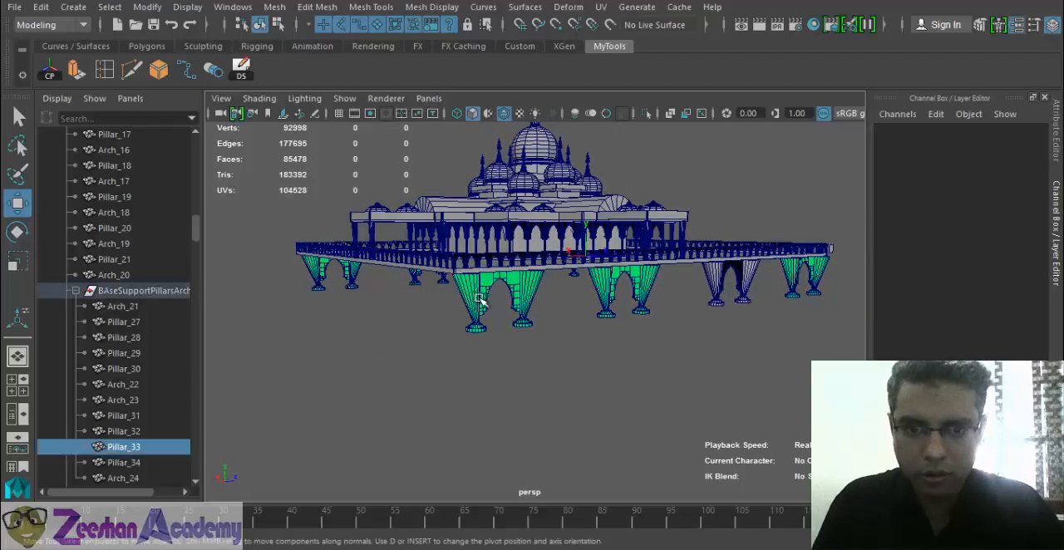
- Duplicate the original support group, bring the copy towards the adjoining platform edge and set its Rotate Y to -90
click(145, 290)
alt+drag(391, 297, 489, 334)
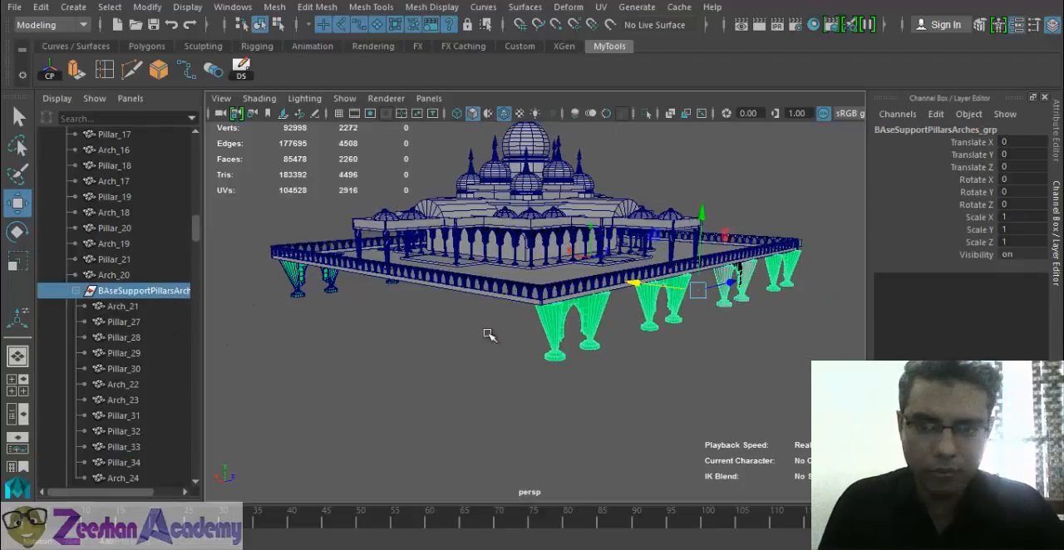
key(ctrl+d)
drag(652, 288, 555, 272)
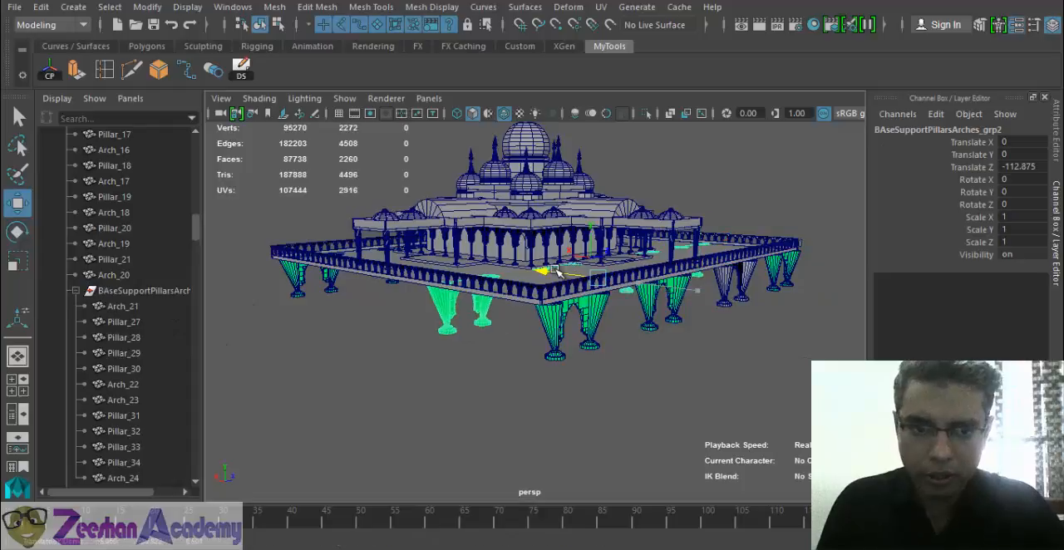
drag(622, 271, 804, 295)
key(e)
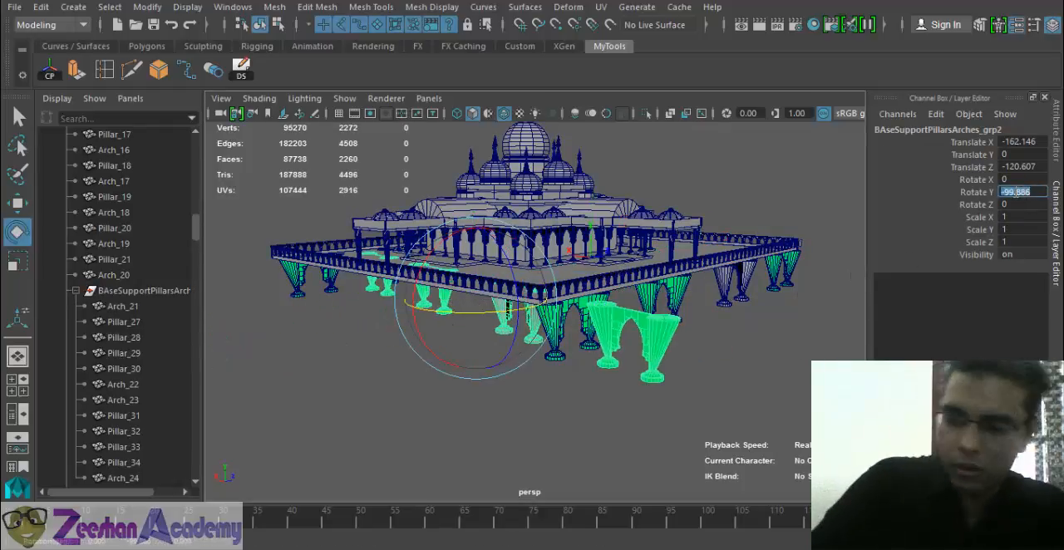
key(Return)
- Move the rotated support group until its pillars and arches line up beneath the adjoining platform edge
alt+drag(448, 307, 353, 317)
alt+right_drag(353, 318, 471, 313)
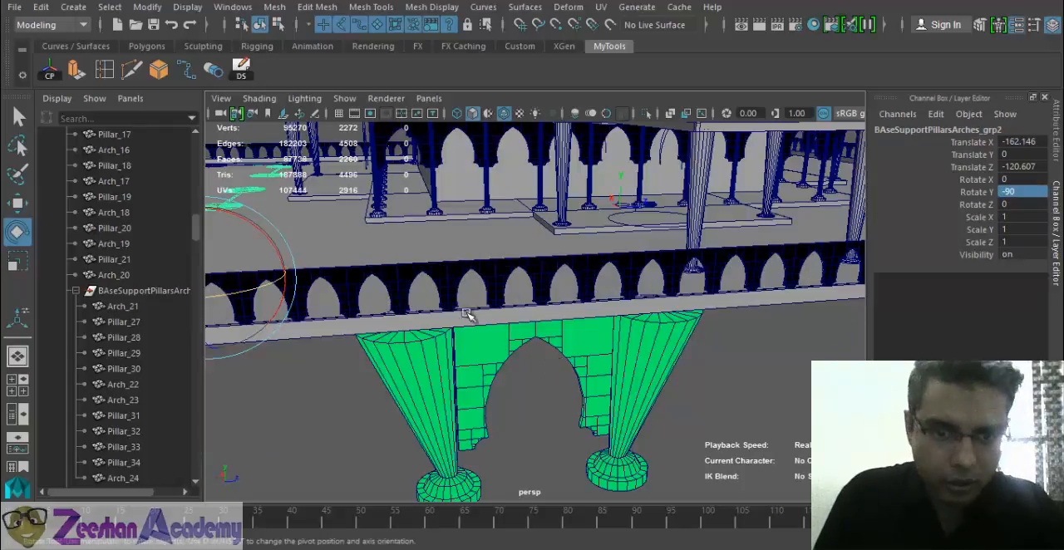
key(w)
alt+drag(470, 314, 615, 284)
drag(555, 266, 532, 329)
drag(624, 270, 661, 268)
alt+drag(598, 283, 550, 296)
- Delete the two pillars and the arch of the rotated row that extend beyond the platform corner
alt+middle_drag(810, 293, 622, 302)
alt+drag(622, 304, 616, 344)
alt+middle_drag(763, 313, 640, 281)
drag(613, 239, 758, 353)
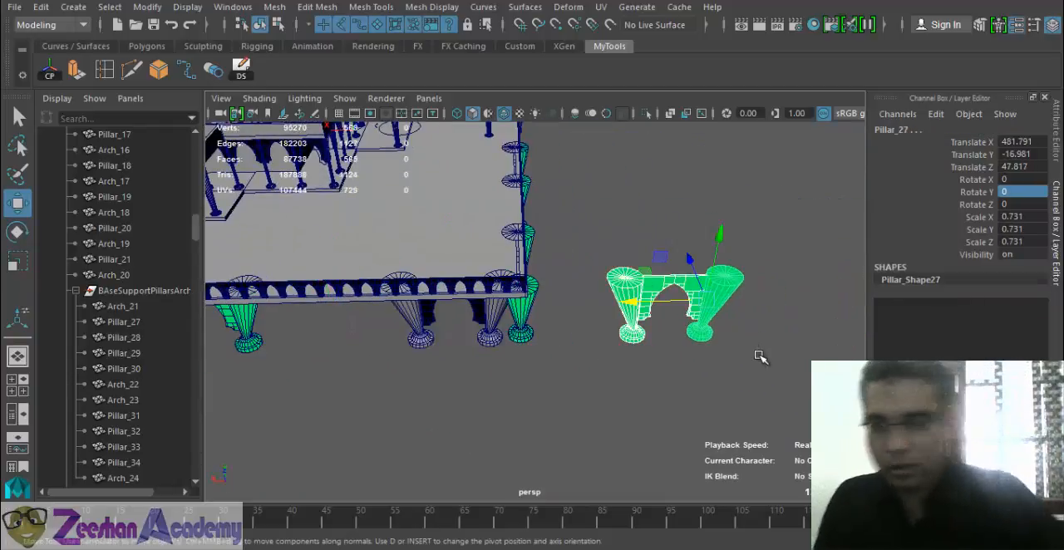
key(Delete)
- Move the support pair nearest the corner along the platform edge, bringing Pillar_30 to Translate X 334.535
click(409, 326)
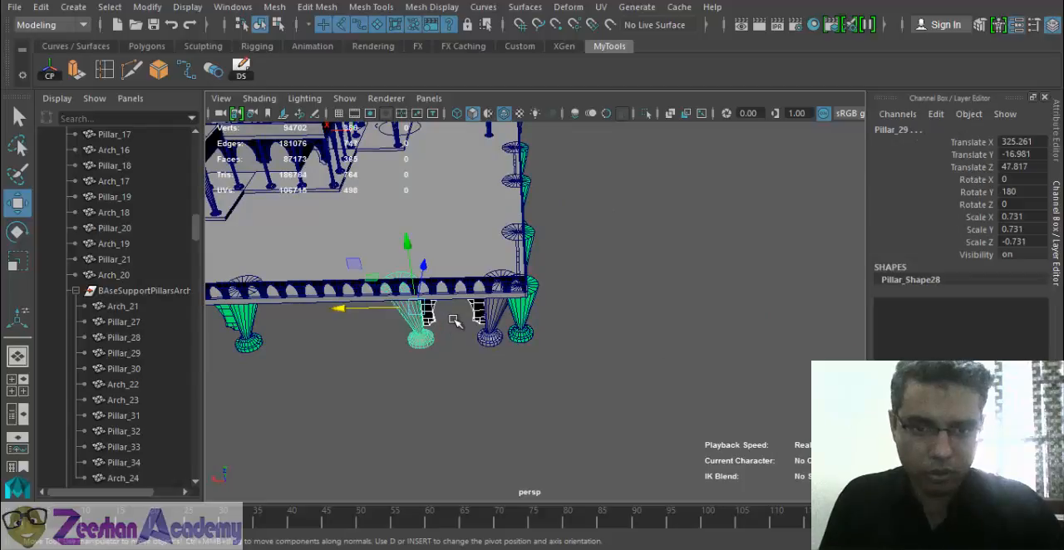
click(502, 336)
drag(409, 307, 360, 308)
alt+middle_drag(449, 330, 525, 326)
alt+right_drag(525, 326, 474, 316)
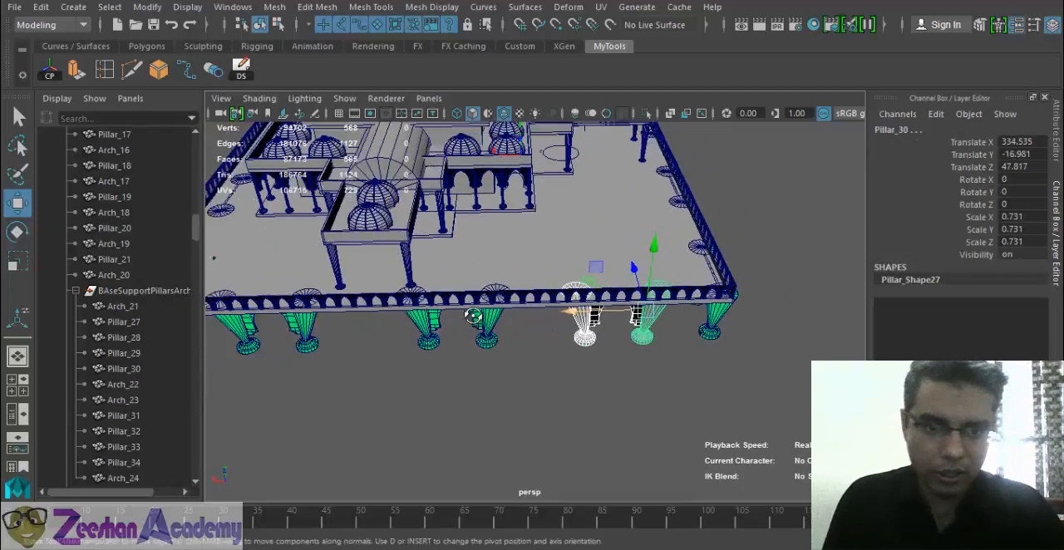
- Shift the middle support pair along the same edge, bringing Arch_23 to Translate X 193.458
alt+drag(474, 316, 473, 323)
click(459, 329)
drag(394, 294, 521, 258)
alt+drag(588, 283, 462, 308)
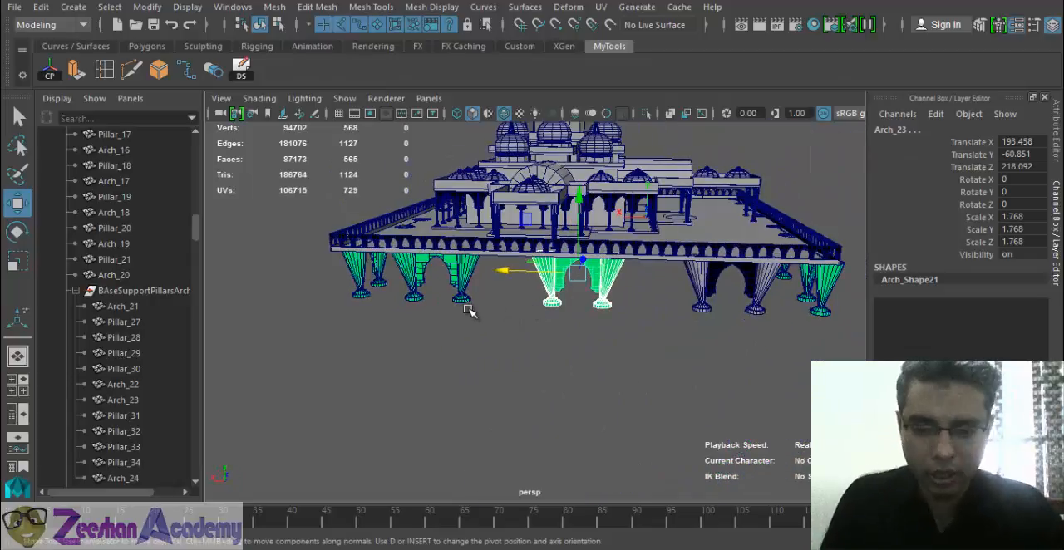
- Duplicate the trimmed, rotated support group and move the copy to the opposite platform edge at Translate X 206.591
key(Up)
alt+drag(732, 270, 546, 291)
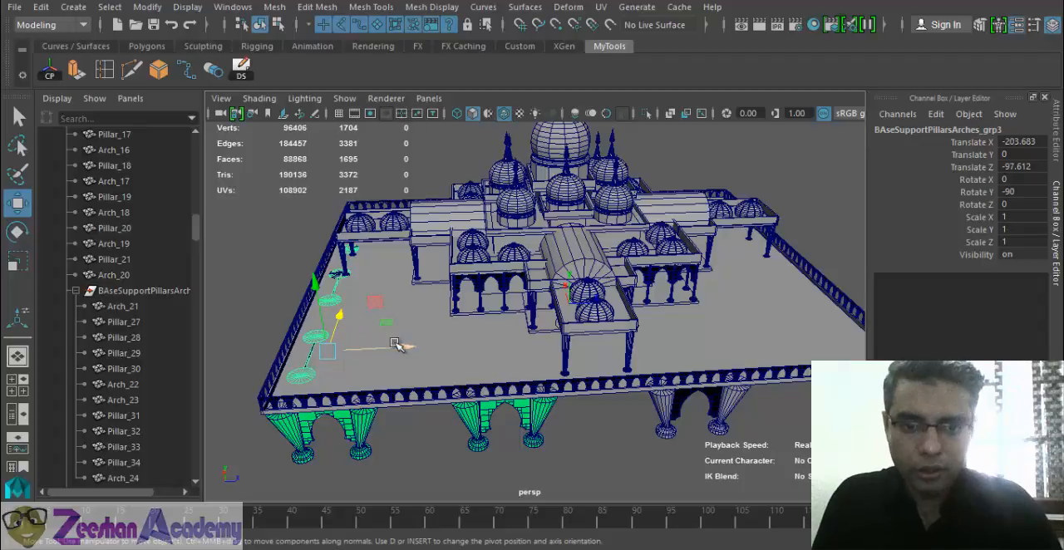
middle_drag(828, 345, 864, 345)
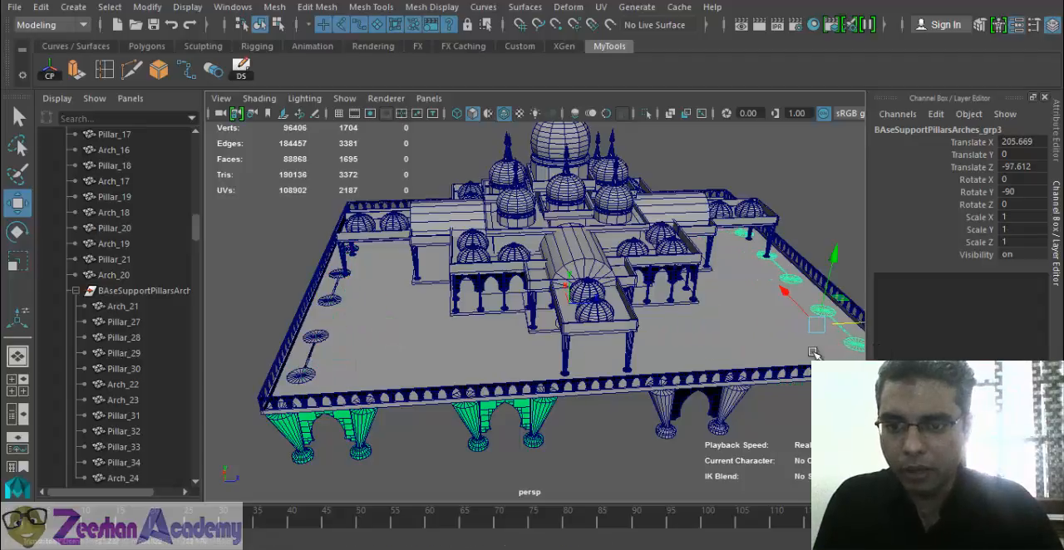
key(f)
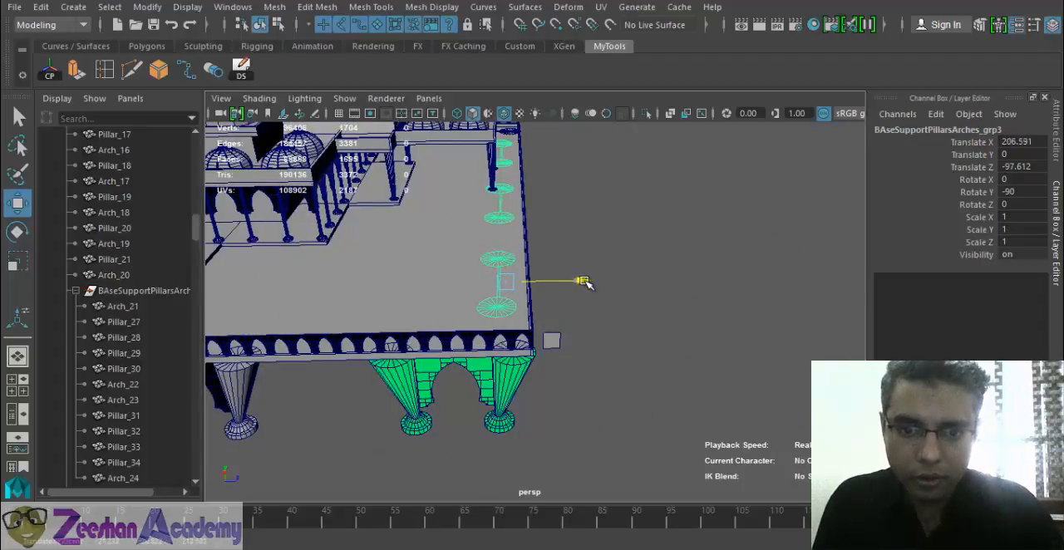
- Fine-tune the duplicated row's alignment with the opposite platform edge by moving it to Translate X 208.435
key(f)
alt+drag(561, 368, 316, 353)
scroll(509, 349, up, 3)
alt+drag(509, 350, 577, 339)
scroll(463, 325, down, 5)
alt+drag(423, 312, 532, 304)
scroll(499, 316, down, 2)
alt+middle_drag(432, 337, 574, 350)
alt+drag(574, 349, 532, 387)
scroll(755, 335, up, 4)
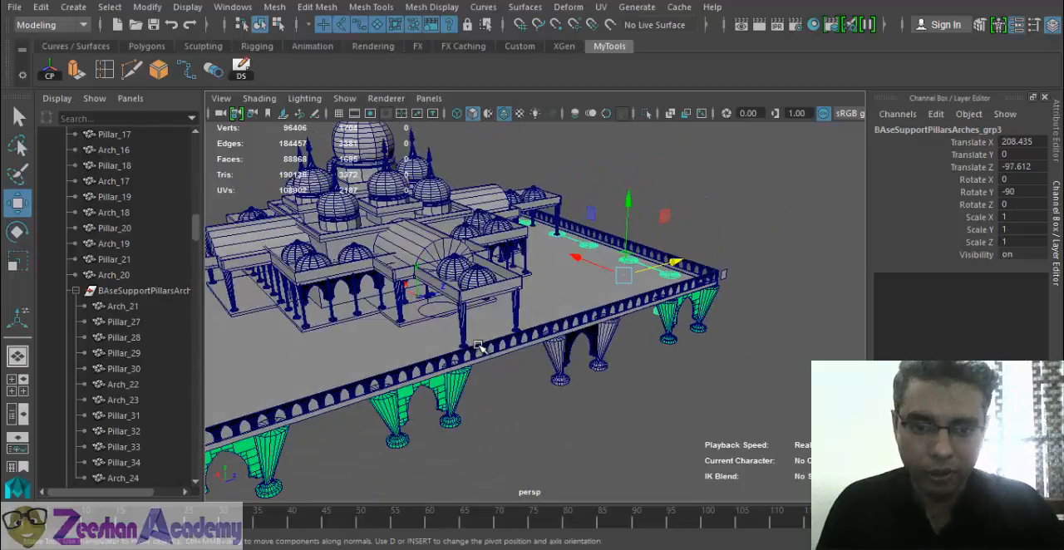
- Delete the outside grill arches in front of the porch, starting with OutsideGrillArch_28, to open an entrance gap above the supports
click(480, 352)
alt+drag(441, 394, 363, 400)
scroll(410, 330, up, 5)
alt+middle_drag(411, 330, 615, 349)
scroll(615, 349, up, 1)
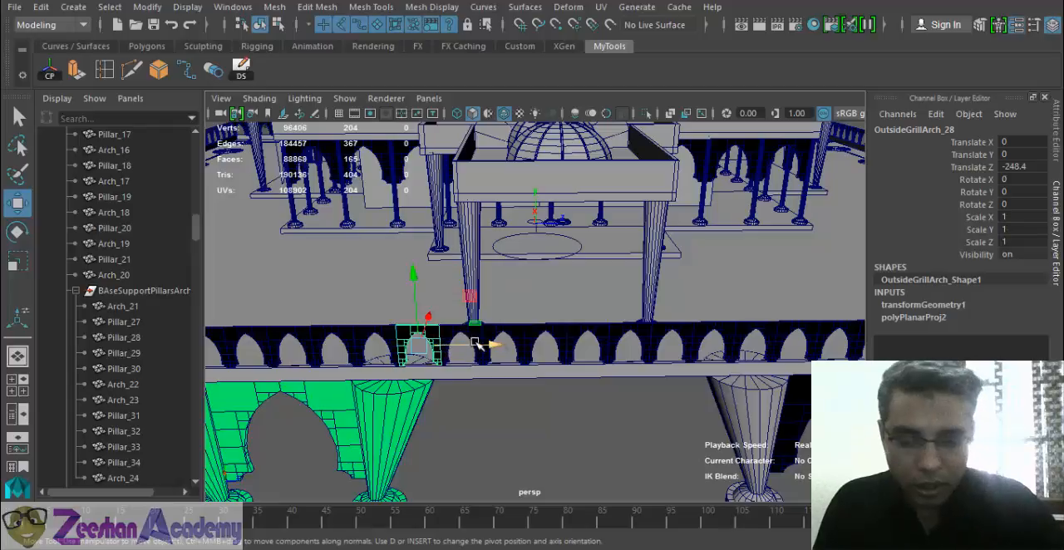
key(Delete)
click(464, 337)
key(Delete)
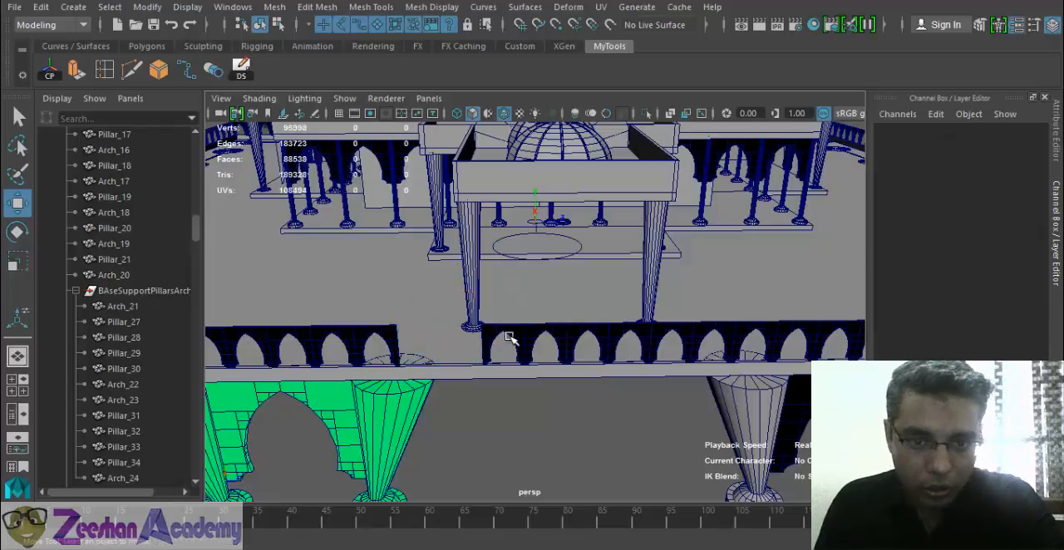
click(511, 339)
key(Delete)
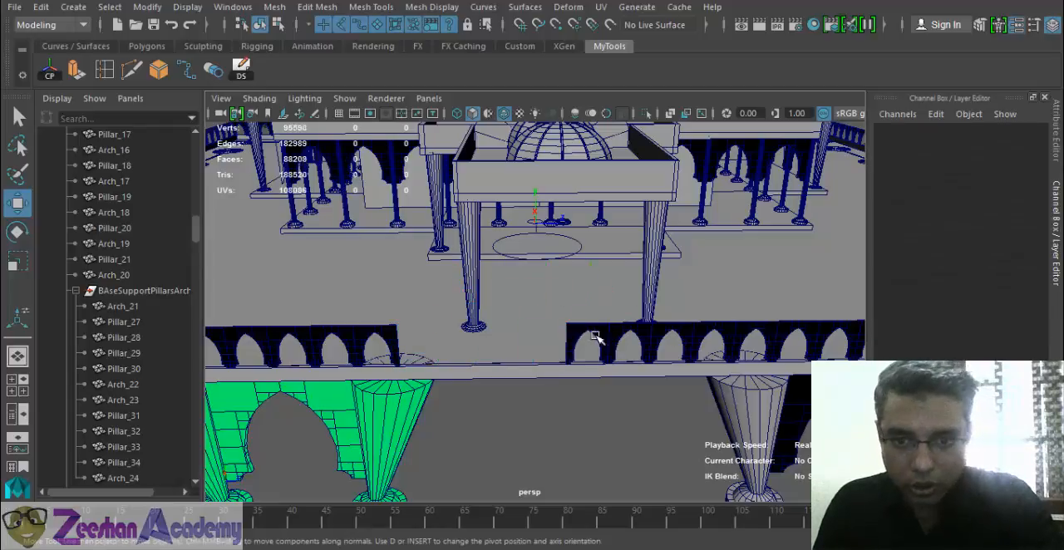
click(595, 336)
key(Delete)
click(619, 342)
key(Delete)
click(669, 336)
key(Delete)
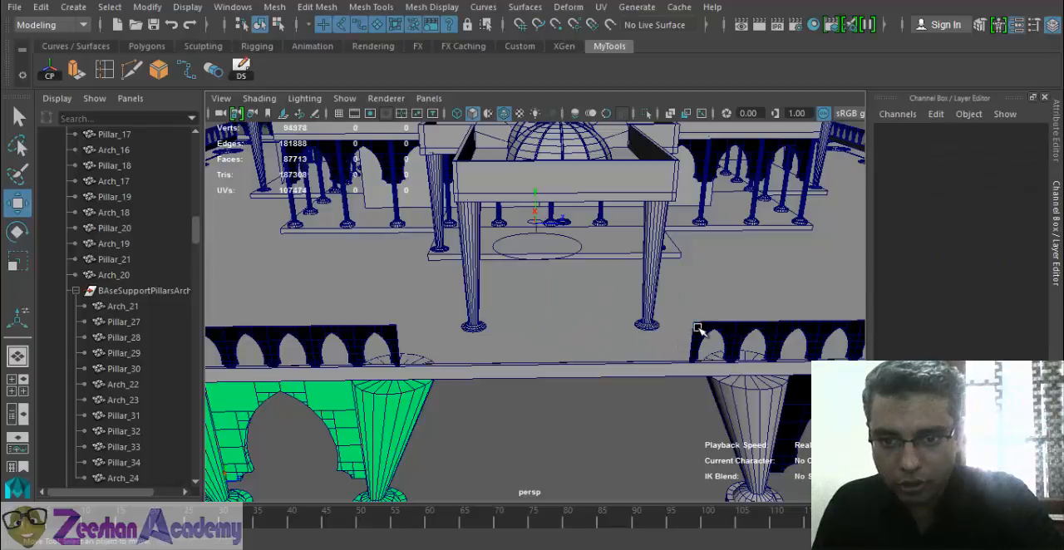
click(698, 332)
key(Delete)
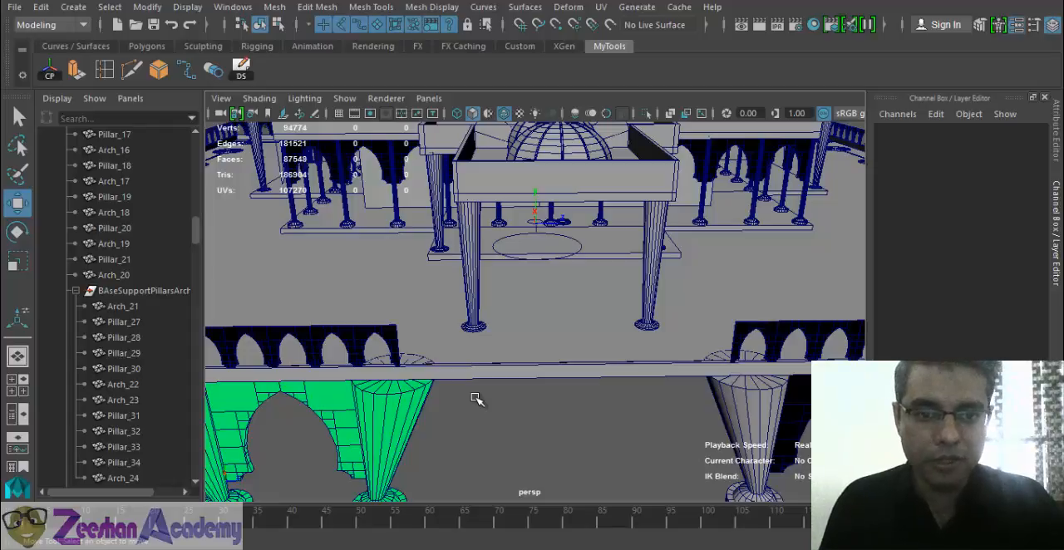
- Duplicate the porch roof slab pCube7 and move the copy outside the platform's entrance gap at Translate X -179.596, Translate Y 5.4
click(573, 179)
key(f)
alt+drag(644, 333, 534, 281)
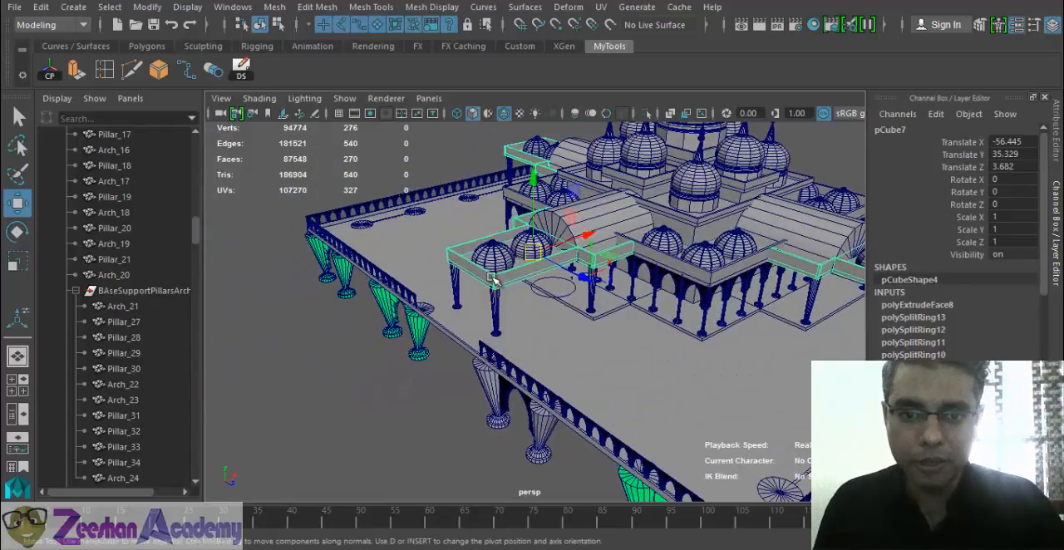
key(ctrl+d)
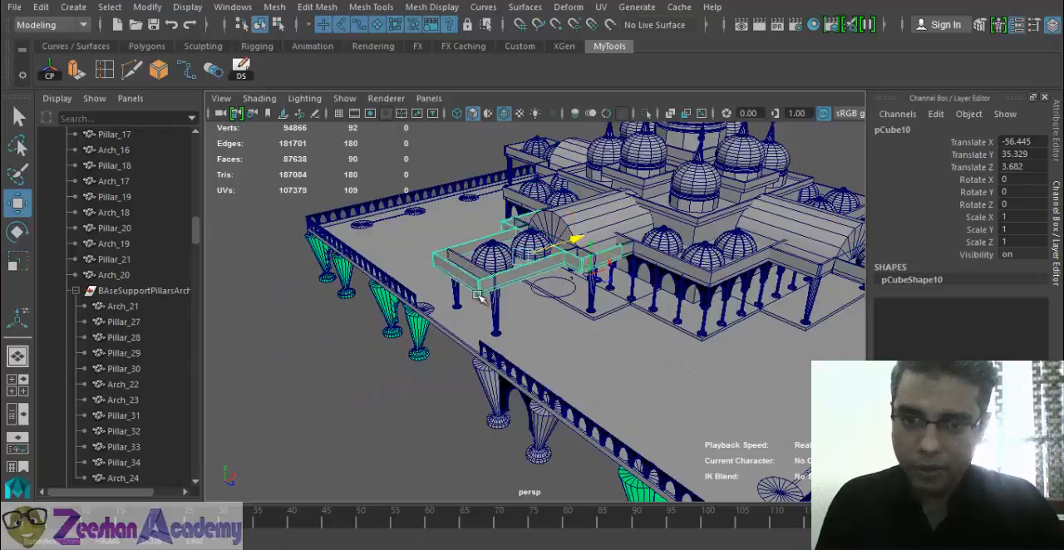
drag(579, 237, 425, 262)
drag(351, 243, 359, 290)
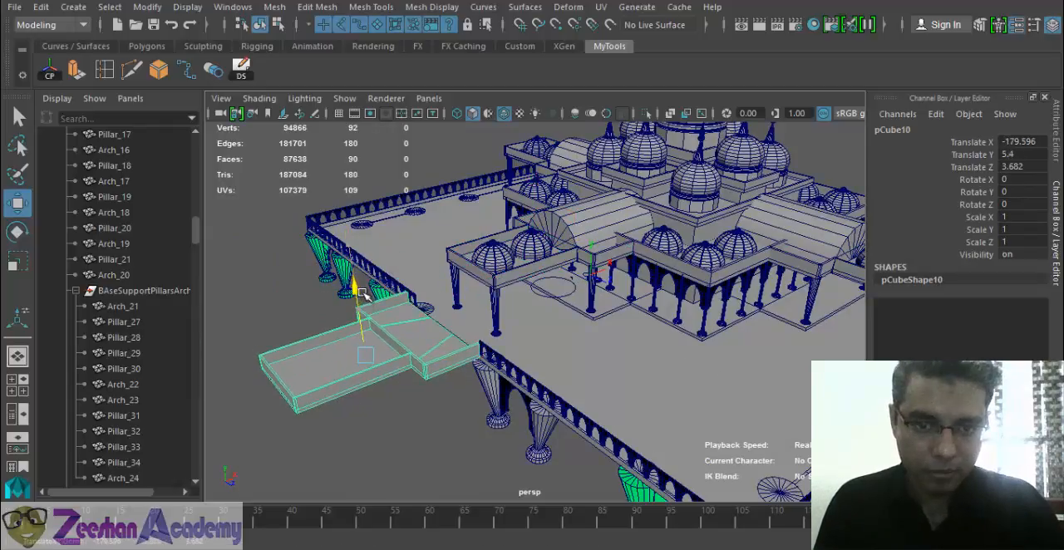
- Lower the copied slab toward platform level and bring it against the entrance edge, at Translate X -174.89 and Translate Y 0.576
key(f)
alt+drag(430, 337, 361, 325)
alt+middle_drag(542, 309, 498, 301)
alt+drag(498, 301, 488, 288)
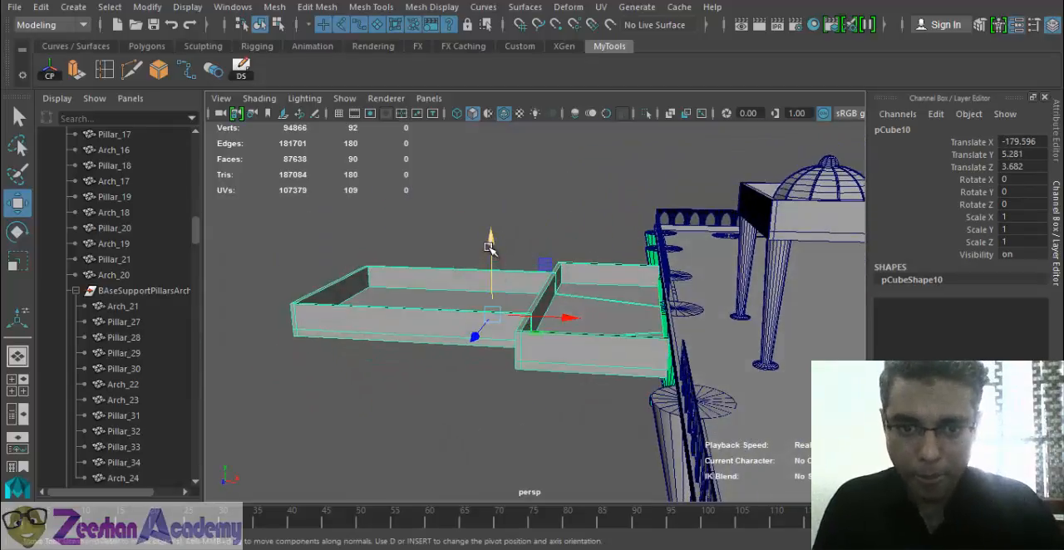
drag(492, 246, 496, 260)
drag(568, 331, 605, 379)
scroll(524, 374, up, 5)
scroll(532, 368, down, 2)
alt+middle_drag(532, 368, 642, 343)
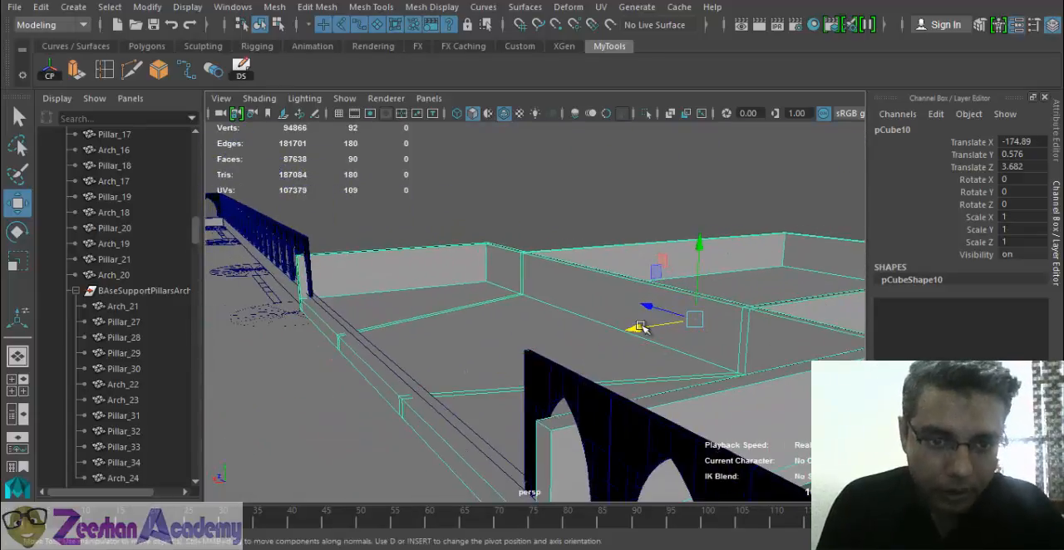
- Fine-tune the slab's fit against the entrance edge by moving it to Translate X -176.246 and Translate Y 1.455
drag(634, 325, 546, 354)
middle_drag(657, 335, 648, 350)
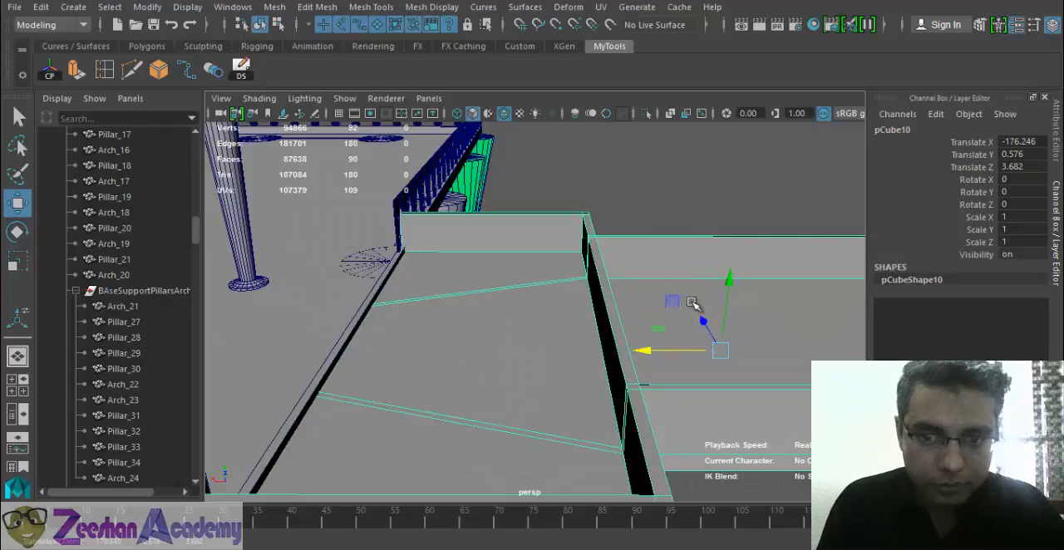
drag(727, 286, 732, 275)
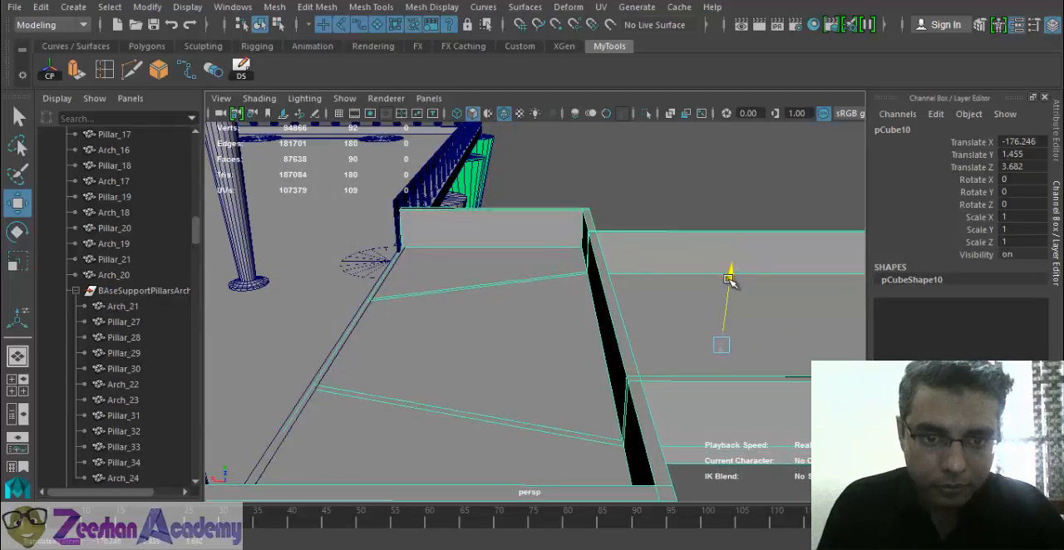
alt+drag(548, 345, 431, 352)
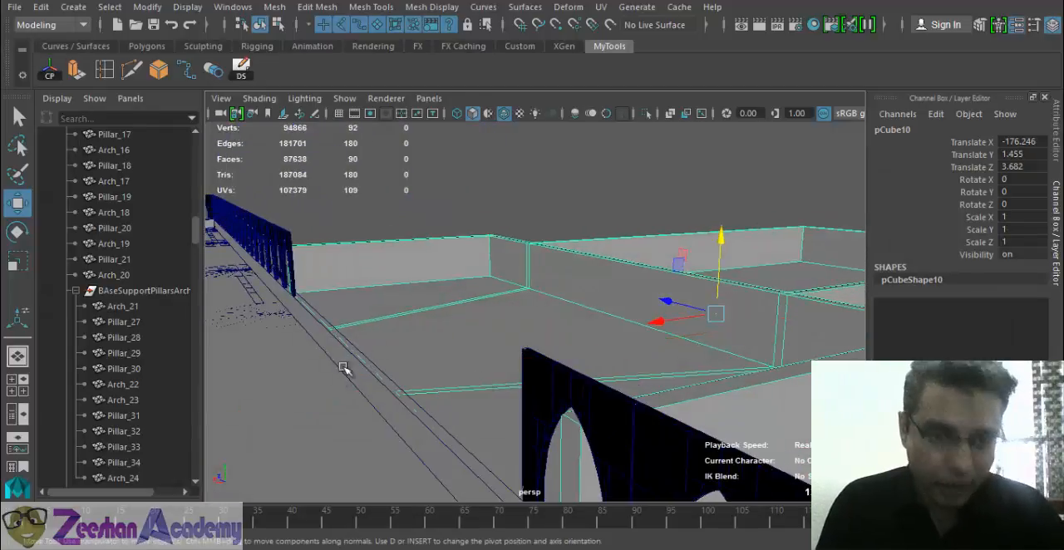
alt+middle_drag(300, 423, 724, 284)
alt+drag(657, 298, 580, 301)
mouse_move(554, 349)
alt+mouse_down()
mouse_move(532, 366)
mouse_move(497, 359)
alt+mouse_up()
alt+drag(553, 197, 554, 387)
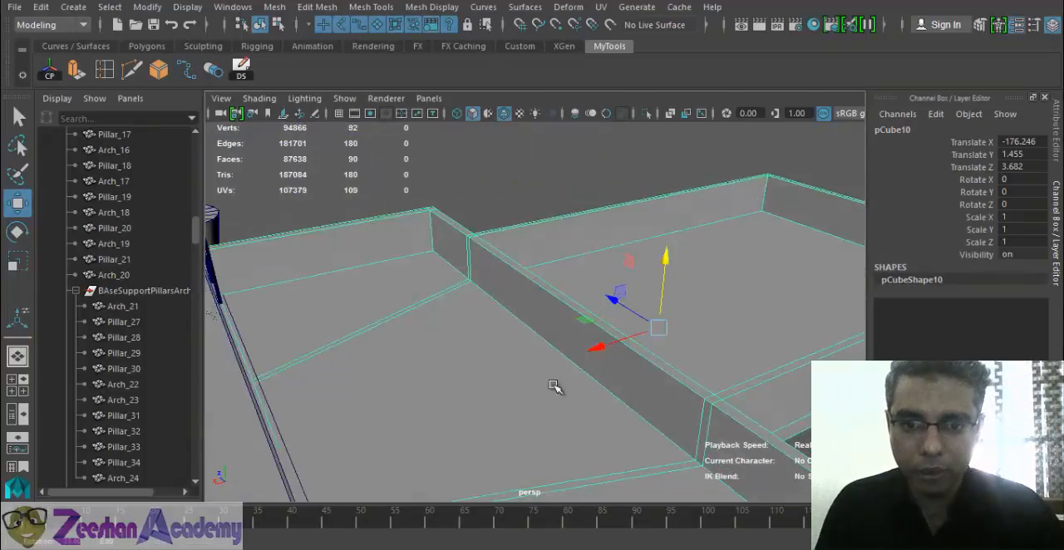
- Delete the three dividing-wall faces between the slab's wide and narrow sections to open a continuous walkway
right_drag(534, 133, 535, 175)
click(561, 300)
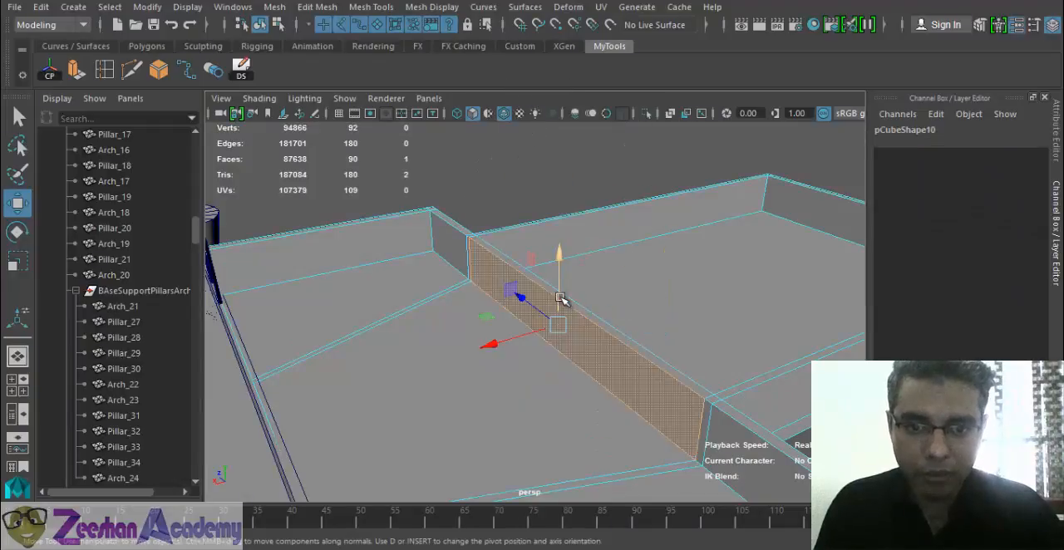
alt+drag(683, 324, 487, 368)
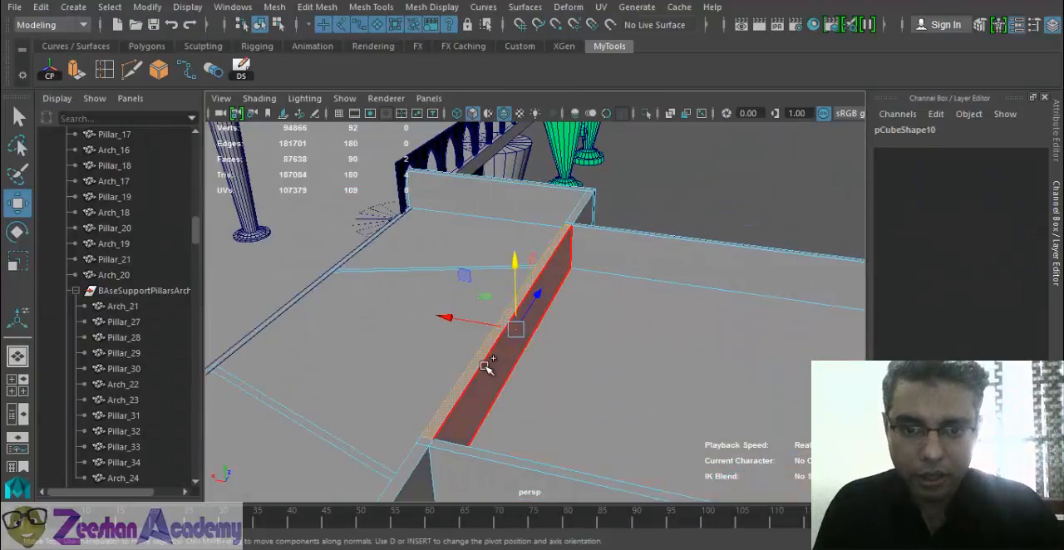
alt+drag(657, 391, 499, 380)
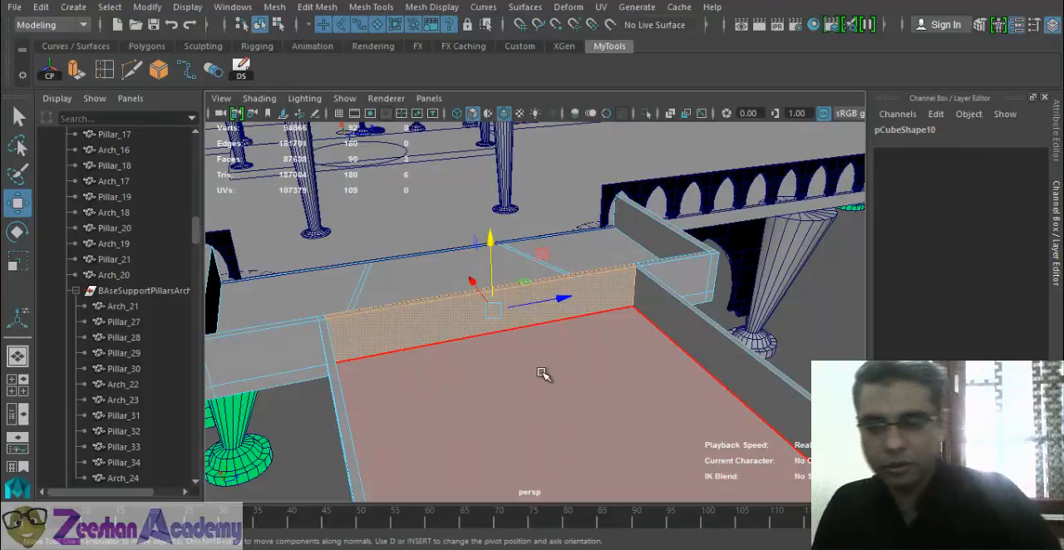
key(Delete)
alt+drag(588, 361, 622, 208)
click(603, 268)
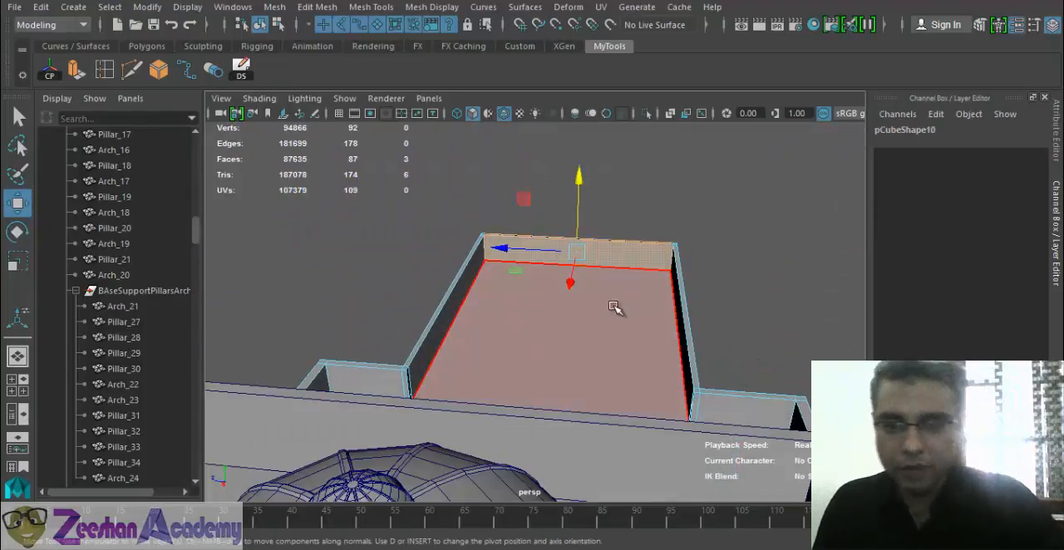
alt+drag(685, 375, 455, 317)
- Lengthen the walkway's wide section by moving all vertices beyond the platform edge outward along X
right_drag(445, 130, 391, 160)
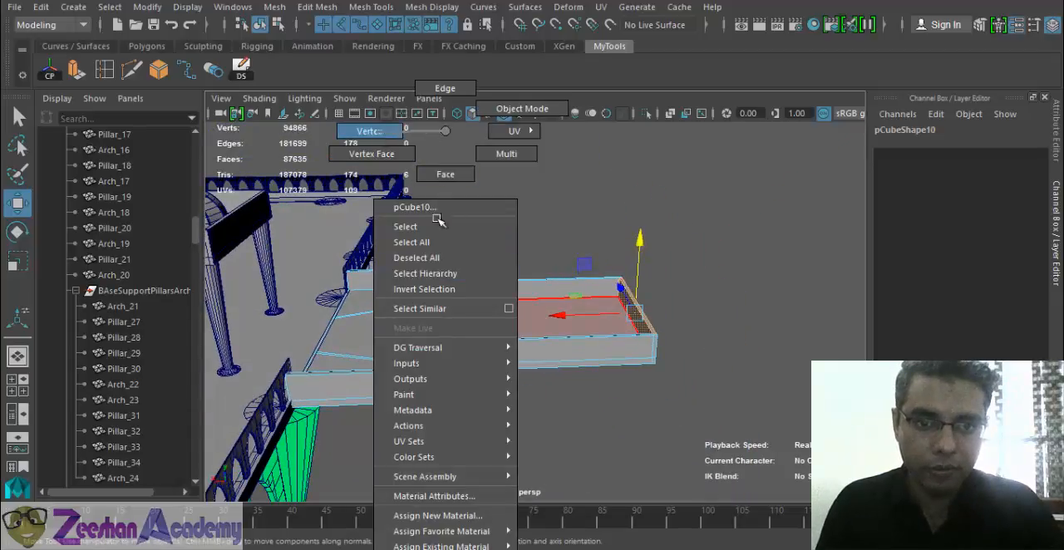
right_drag(445, 130, 380, 131)
alt+drag(438, 219, 438, 278)
drag(594, 470, 760, 445)
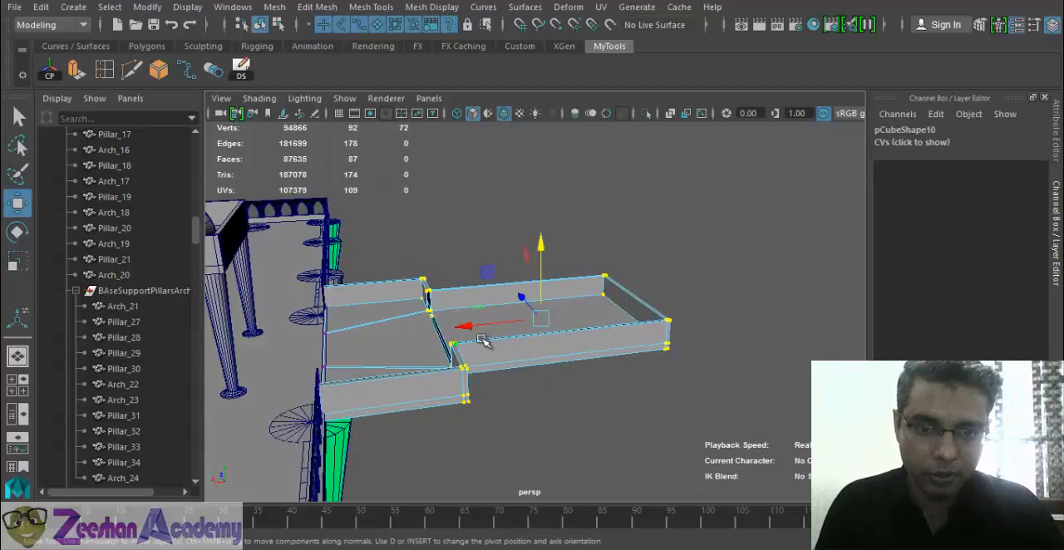
drag(483, 326, 627, 291)
- Extend the walkway's narrow section by selecting its outer-end vertices and moving them farther from the platform
click(784, 347)
alt+middle_drag(785, 348, 618, 382)
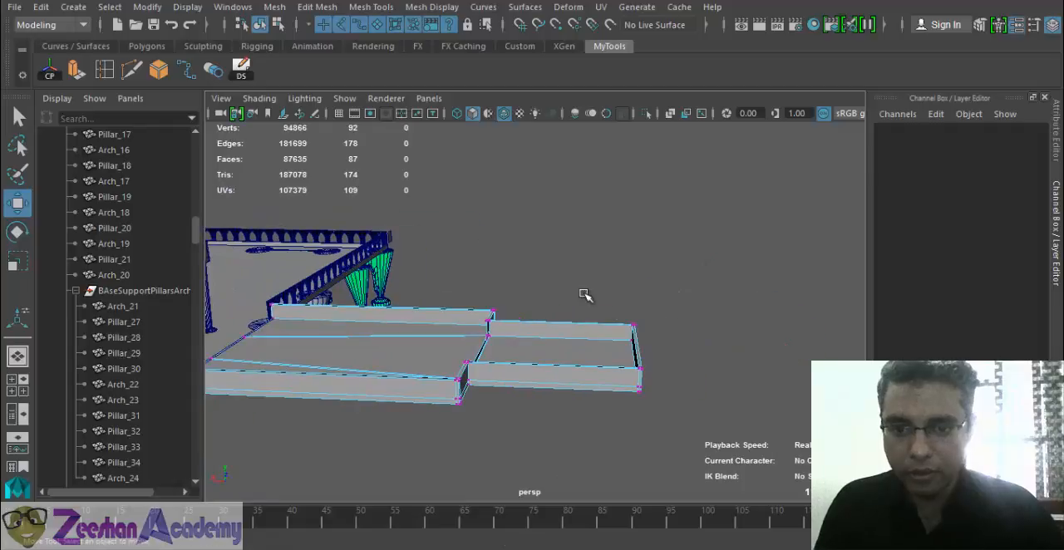
drag(582, 295, 749, 470)
alt+drag(668, 365, 413, 335)
- Duplicate the support made of Pillar_32, Arch_23 and the adjoining pillar, placing the copy beneath the walkway at Translate X 294.919, Z 143.649
click(292, 318)
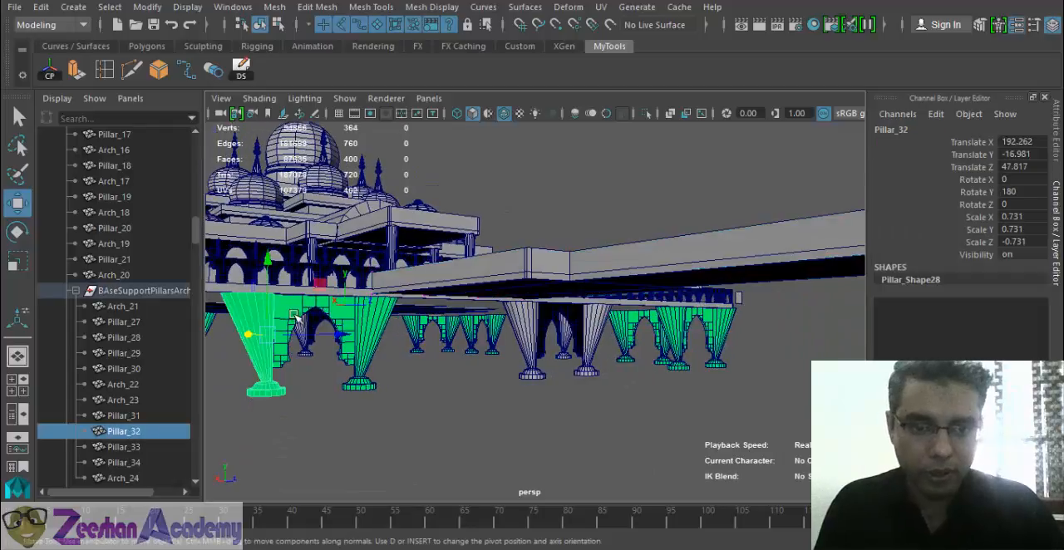
alt+drag(337, 367, 606, 407)
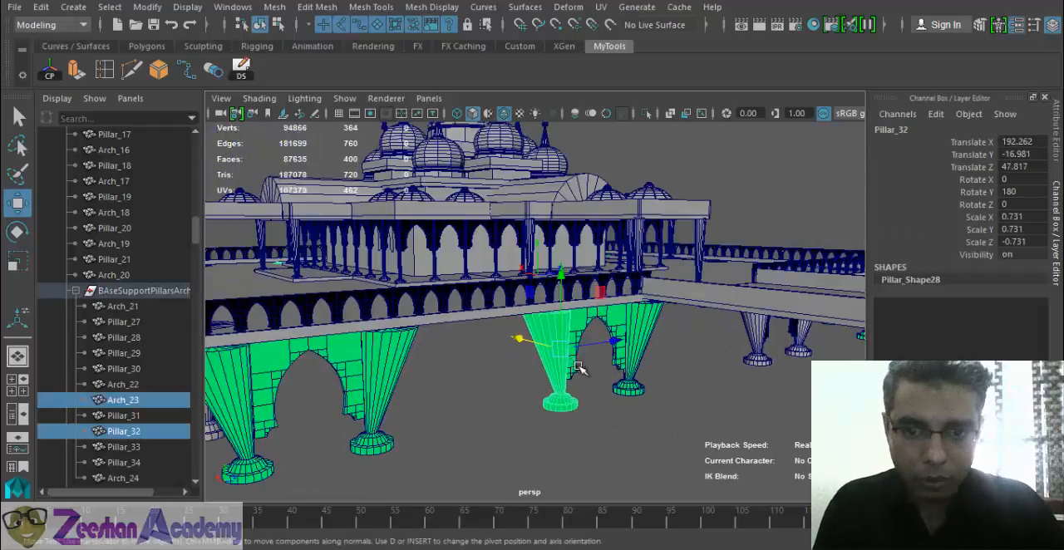
click(638, 366)
alt+drag(638, 365, 538, 336)
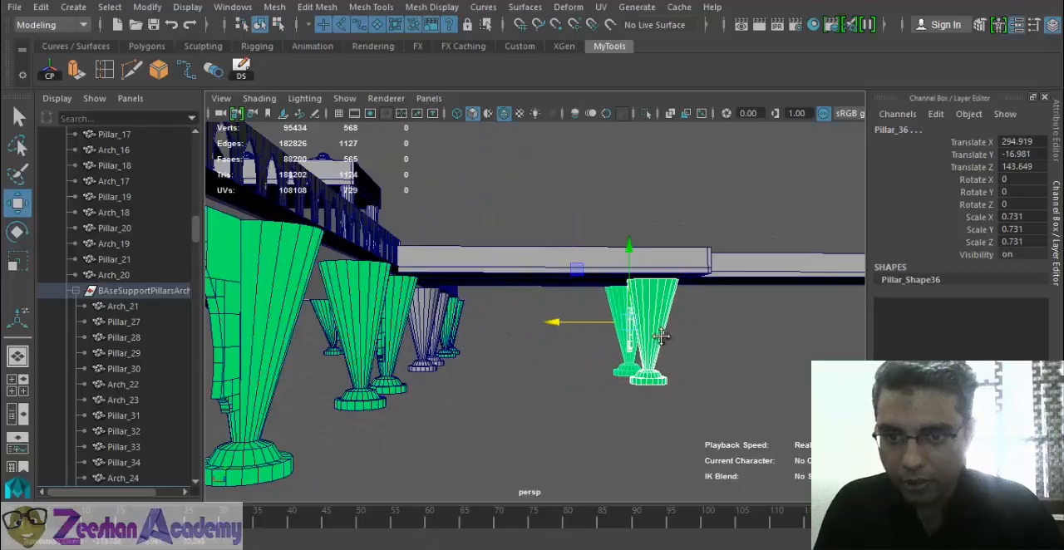
- Duplicate the walkway support again and move the copy beneath the walkway's outer end at Translate Z 277.47
alt+drag(661, 335, 538, 334)
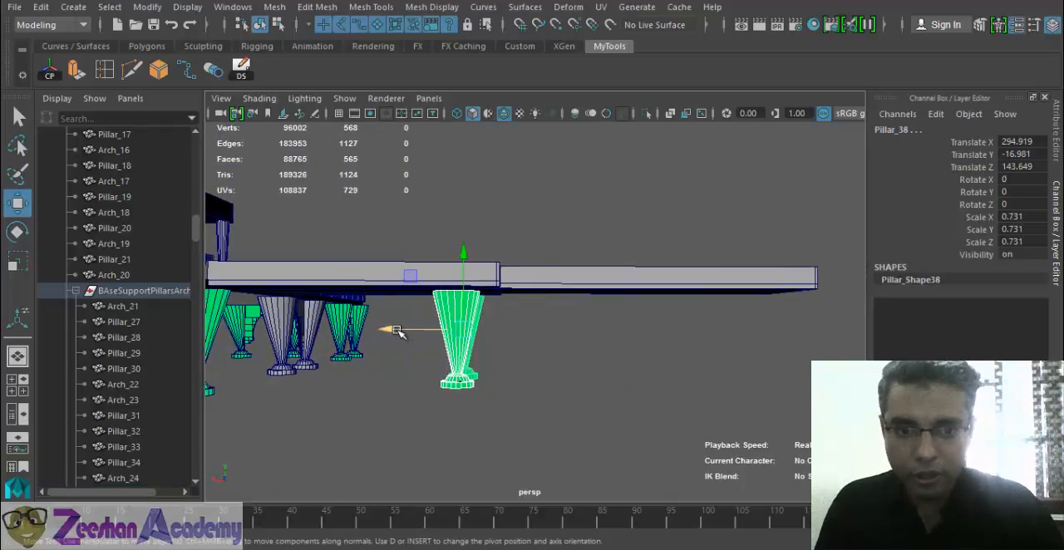
drag(625, 332, 662, 435)
alt+drag(591, 433, 576, 289)
alt+drag(454, 261, 490, 301)
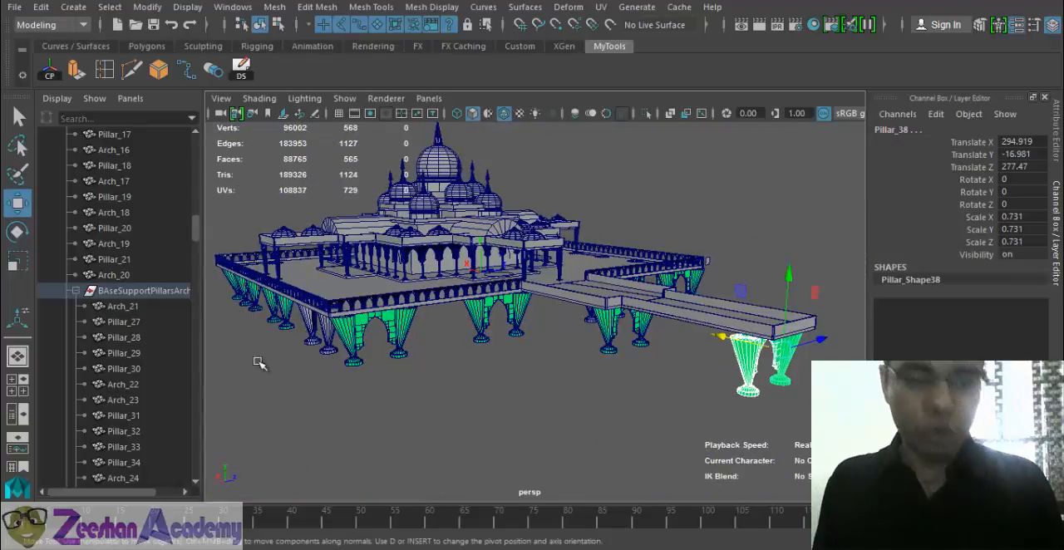
- Examine the platform, its supports and the new entrance walkway from several angles with nothing left selected
alt+drag(539, 339, 445, 352)
key(5)
alt+right_drag(445, 353, 532, 380)
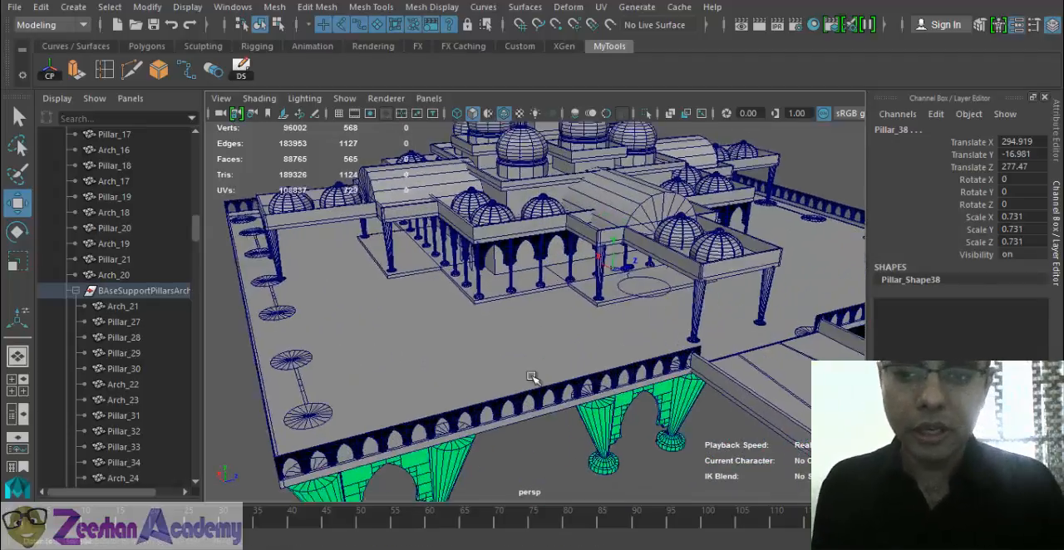
alt+drag(532, 379, 339, 382)
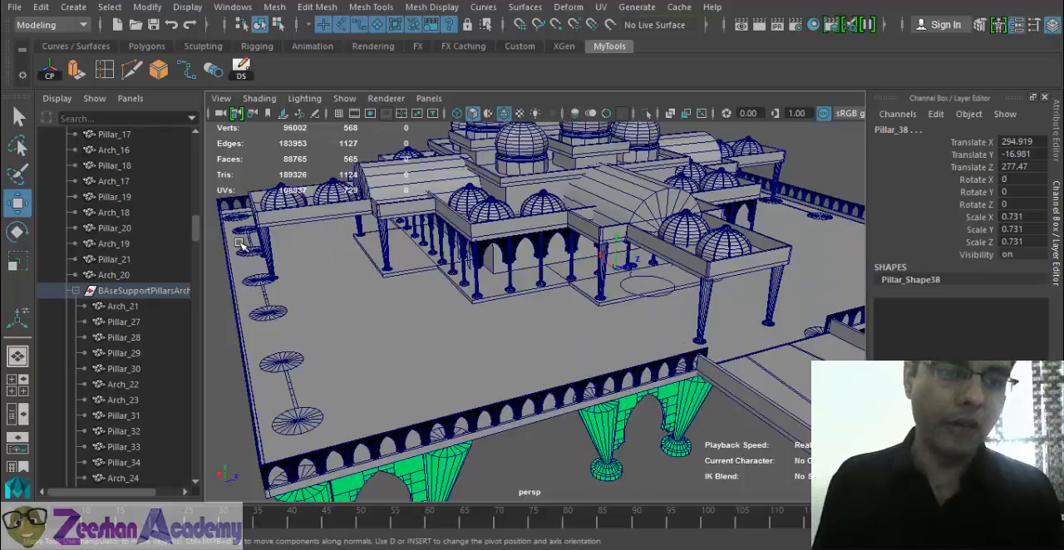
alt+right_drag(615, 402, 527, 387)
alt+middle_drag(582, 399, 490, 378)
alt+drag(515, 387, 612, 375)
click(615, 380)
alt+middle_drag(595, 389, 565, 384)
alt+drag(565, 384, 609, 382)
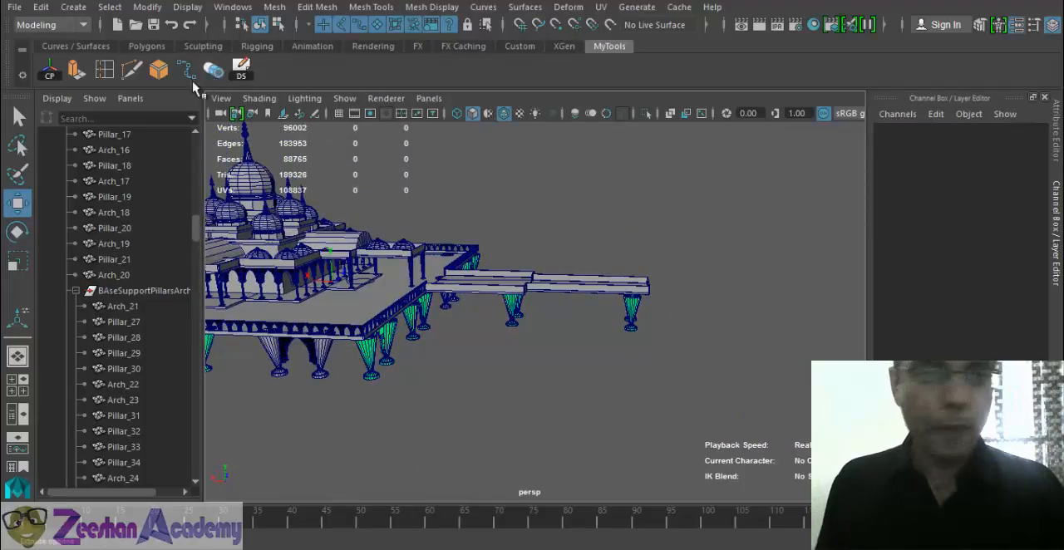
- Create a large polygon ground plane beside the mosque, about 963 wide and 2081 high, reaching under the walkway's outer end
click(143, 47)
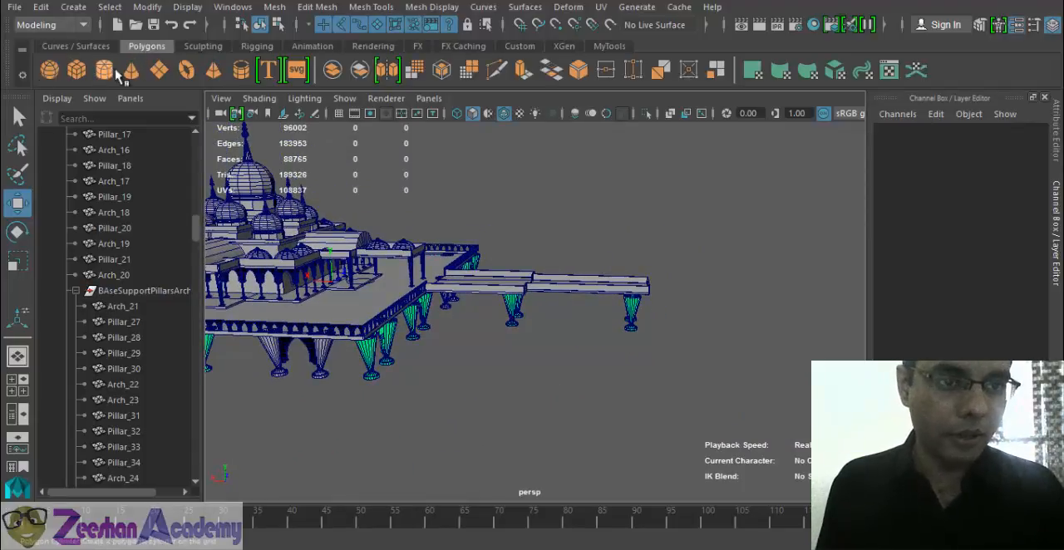
alt+right_drag(731, 315, 574, 304)
alt+middle_drag(573, 304, 482, 306)
alt+drag(482, 306, 526, 323)
drag(425, 197, 1027, 532)
key(w)
alt+drag(578, 349, 553, 344)
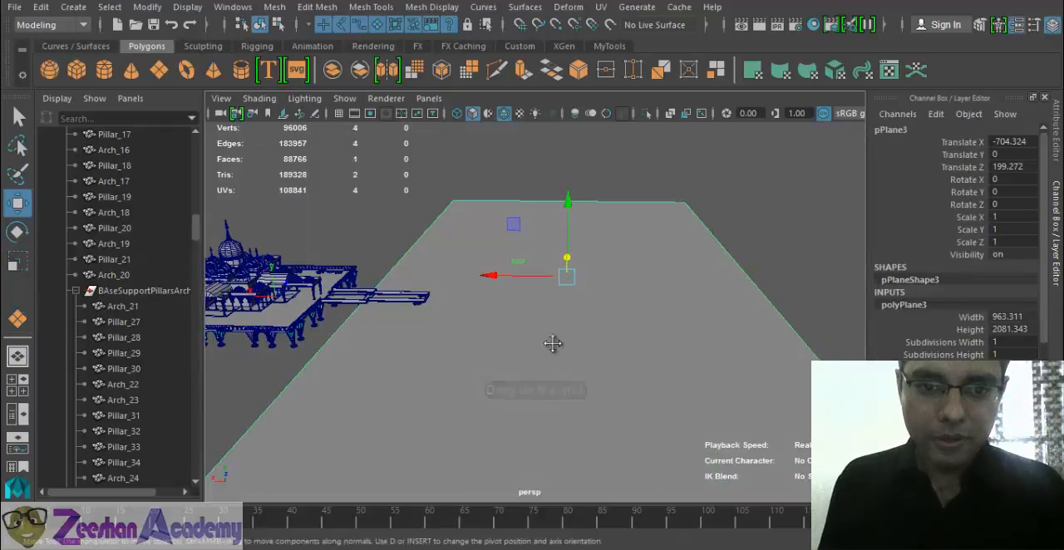
alt+middle_drag(554, 344, 587, 338)
scroll(1017, 336, down, 1)
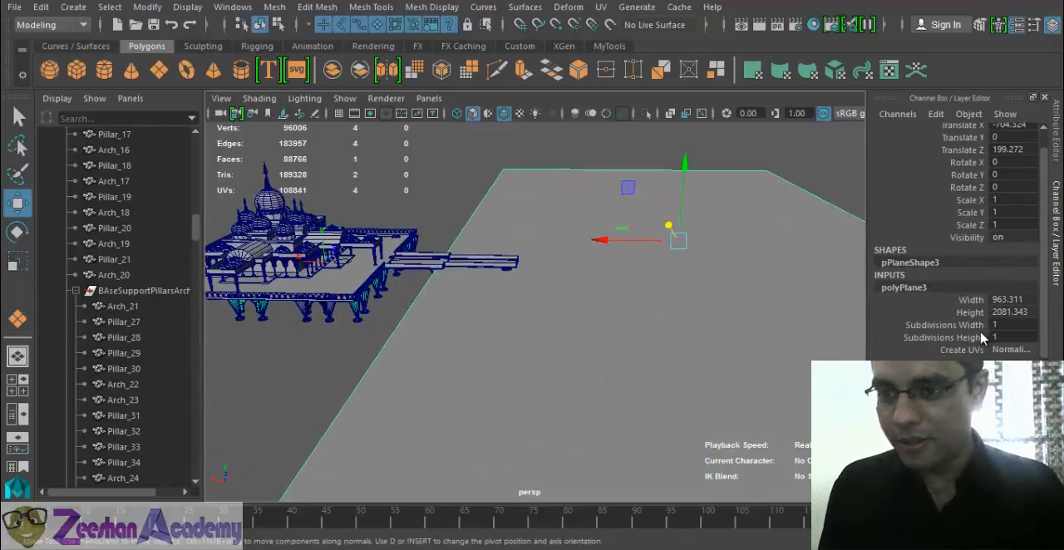
- Set the ground plane's Subdivisions Width and Subdivisions Height to 20
click(983, 336)
middle_drag(616, 347, 737, 328)
alt+drag(737, 327, 374, 233)
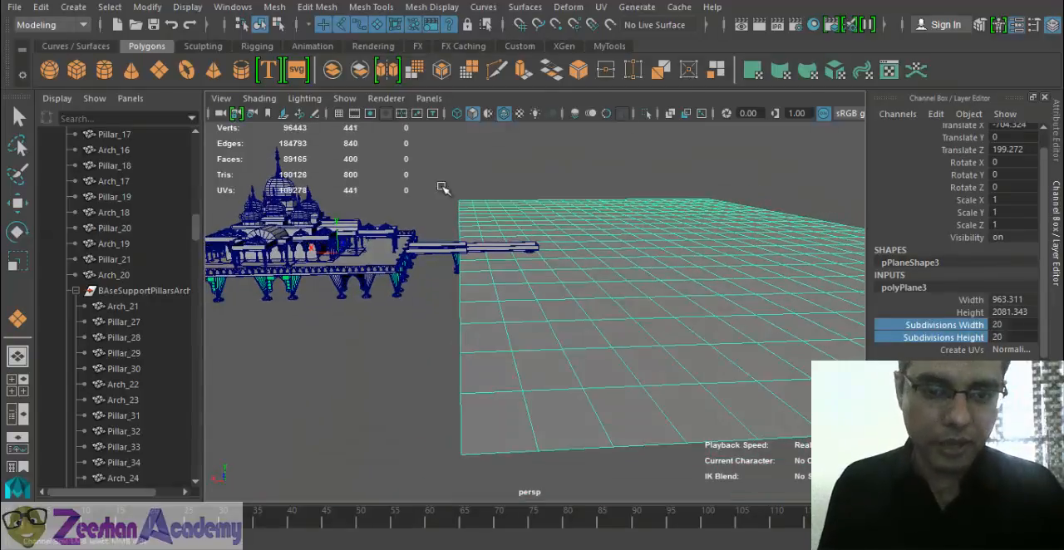
alt+drag(441, 188, 478, 208)
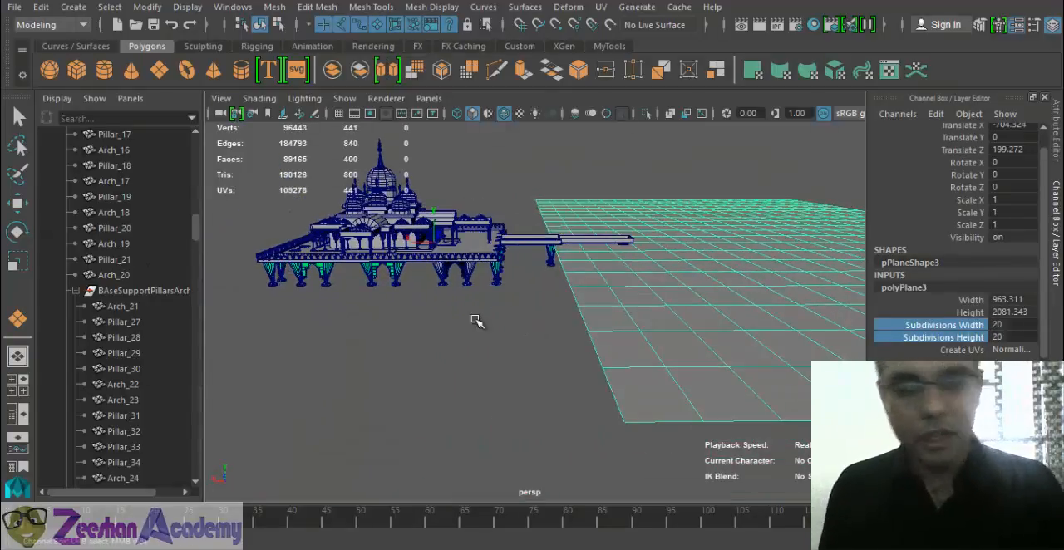
alt+drag(476, 321, 526, 275)
alt+drag(647, 295, 608, 297)
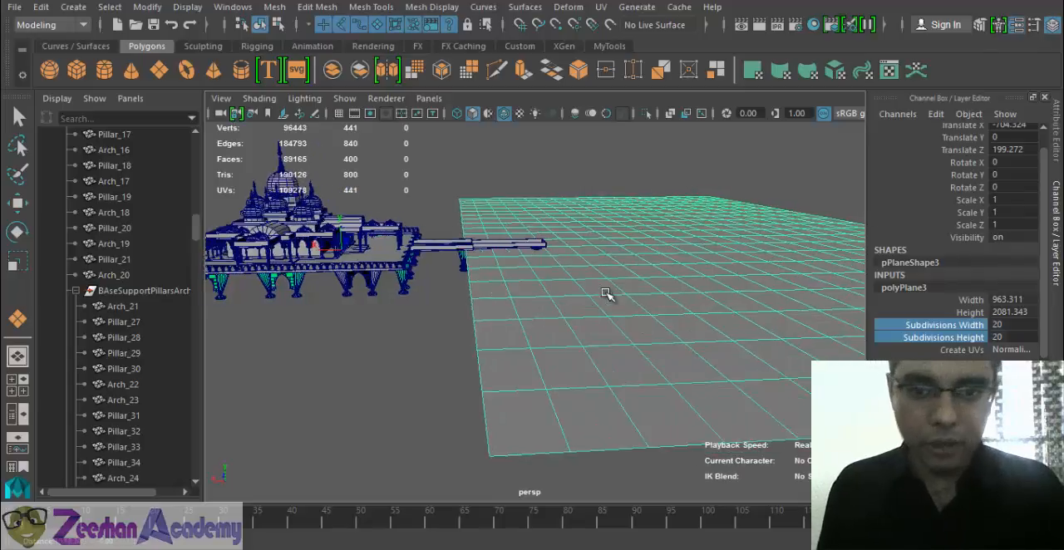
key(w)
alt+drag(611, 261, 568, 302)
middle_drag(752, 337, 845, 324)
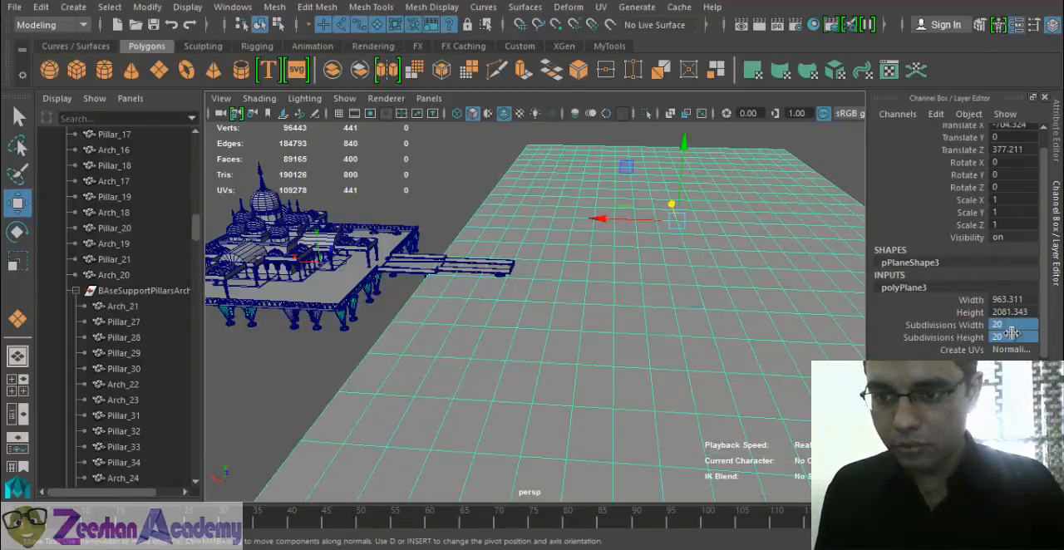
middle_drag(539, 354, 869, 350)
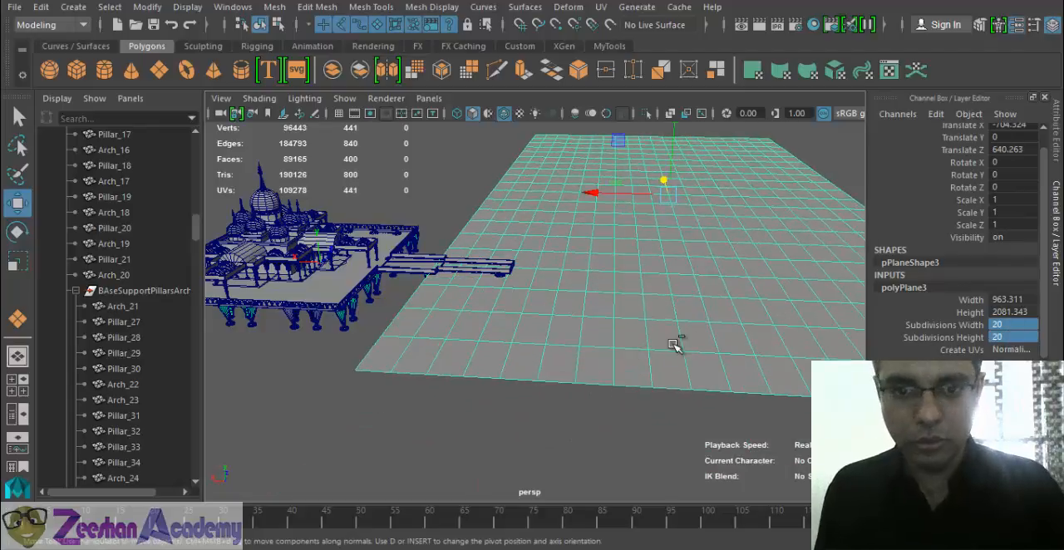
key(ctrl+z)
key(ctrl+z)
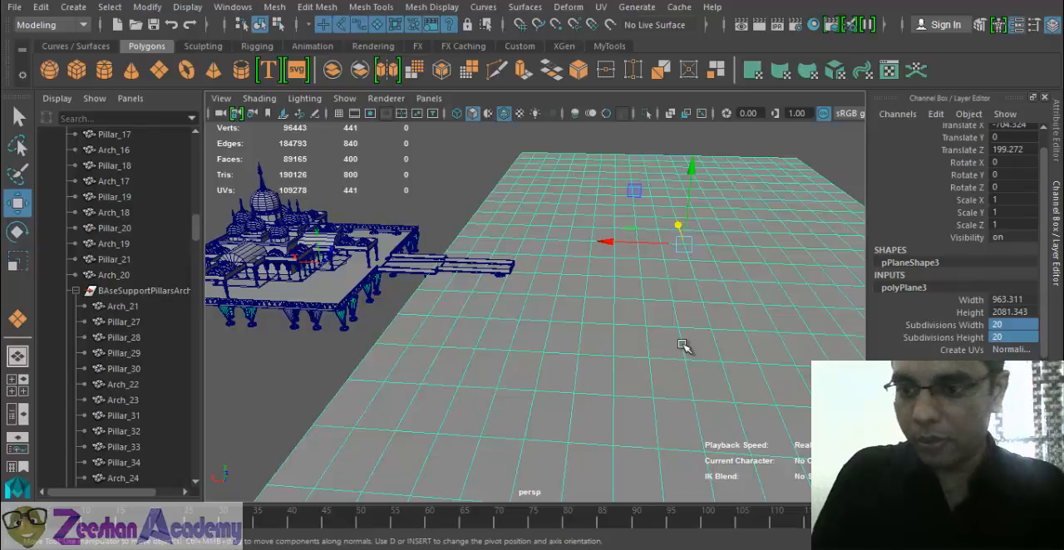
- Set the ground plane's Subdivisions Width and Subdivisions Height to 100
text(100)
key(Return)
alt+drag(607, 342, 576, 314)
- Lower the ground plane to Translate Y -41.629 at the pillar feet and shift it to X -829.714, Z 311.592 beyond the walkway's end
key(space)
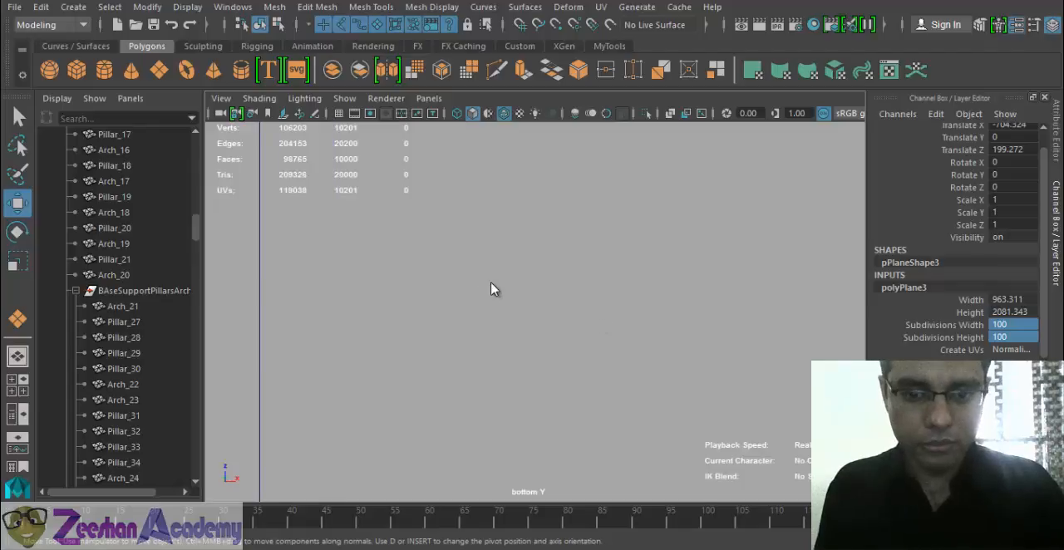
key(space)
drag(489, 282, 623, 305)
alt+right_drag(684, 380, 411, 371)
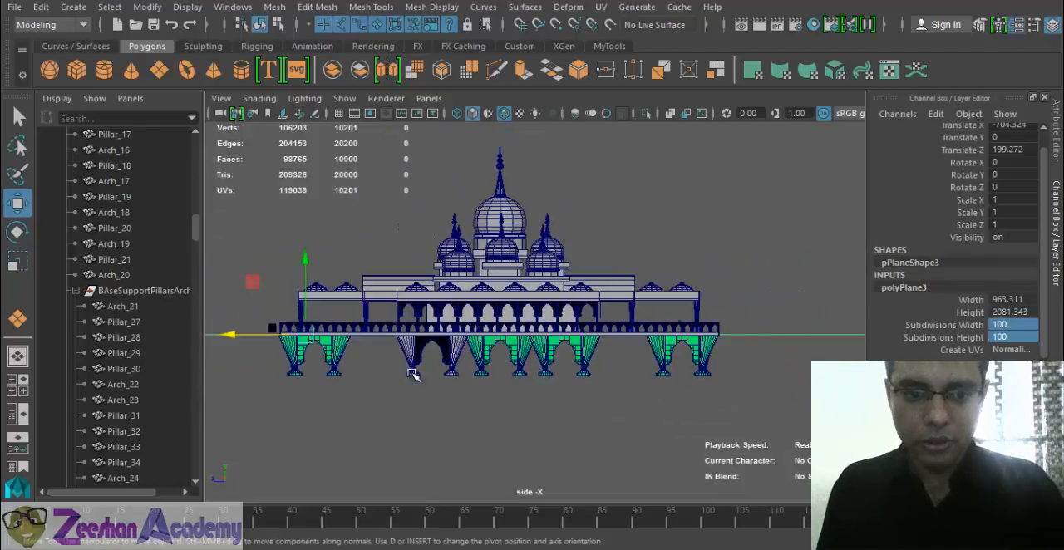
alt+middle_drag(410, 370, 442, 303)
drag(667, 304, 420, 337)
key(space)
drag(645, 224, 705, 226)
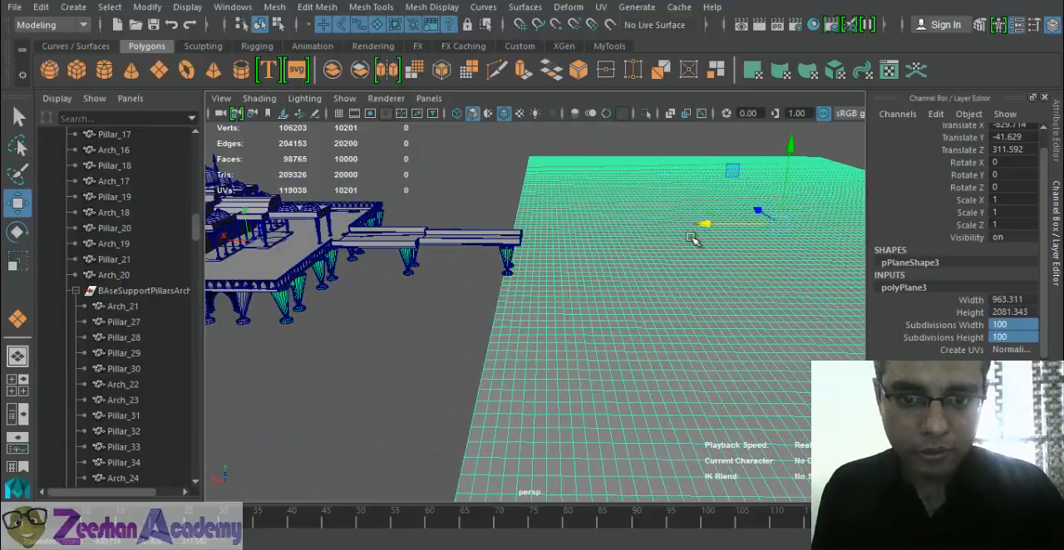
alt+right_drag(589, 271, 630, 284)
alt+drag(629, 283, 503, 226)
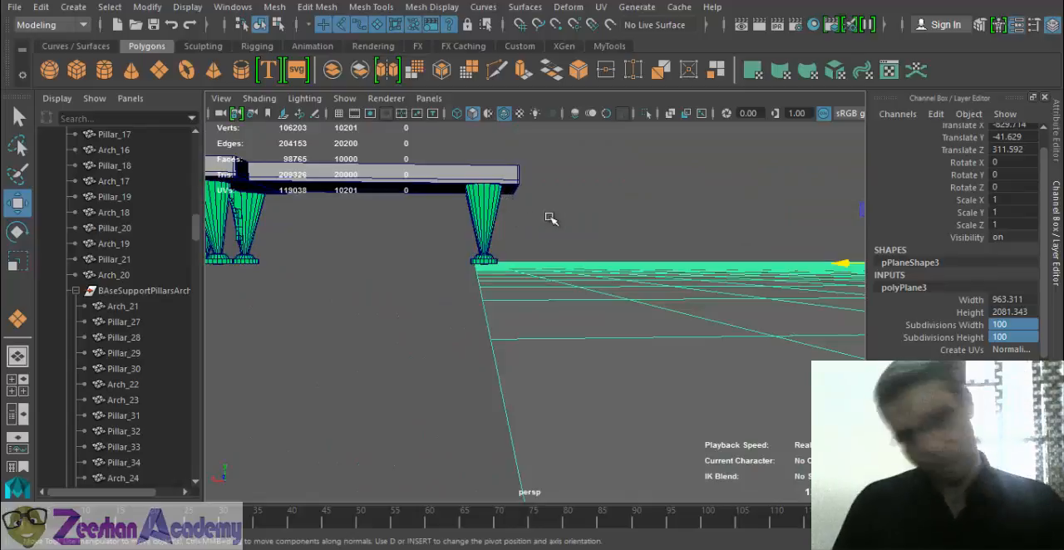
- Save the scene from the side view and accept the dialog that appears
key(space)
drag(549, 197, 586, 192)
key(ctrl+s)
click(499, 287)
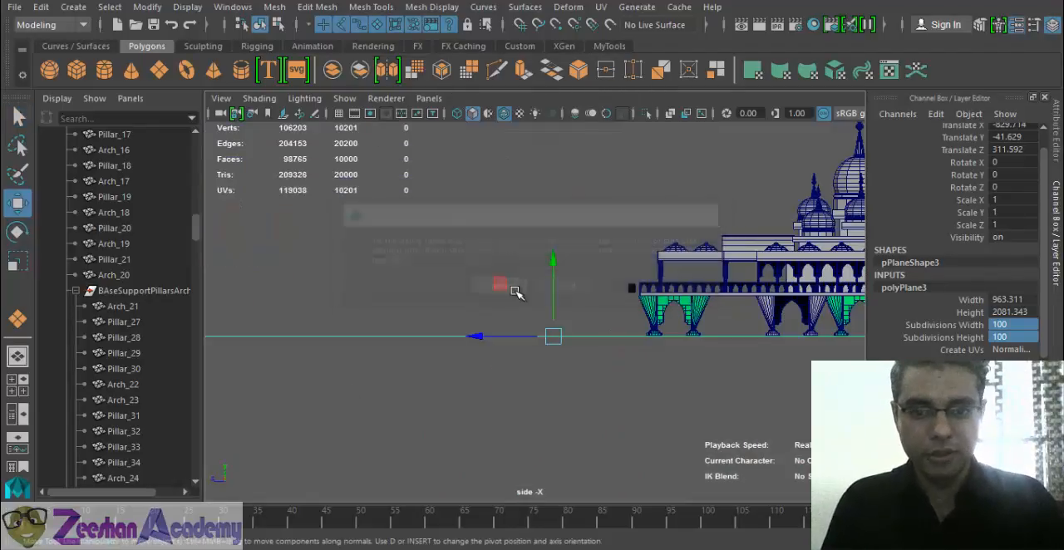
- Turn on the grid in the front view, framed on the walkway's outer end and its support pillar
key(f)
key(space)
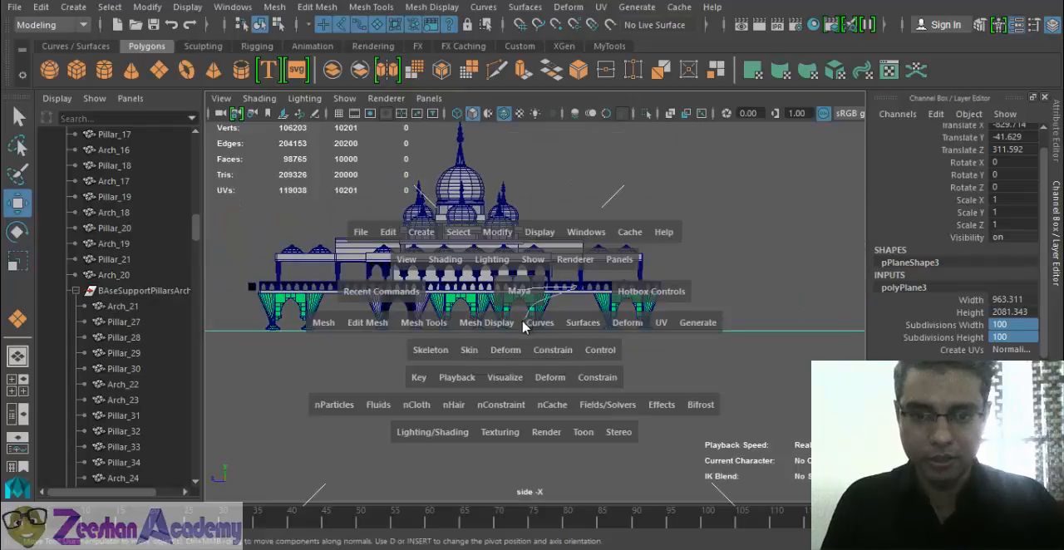
drag(524, 326, 520, 336)
alt+right_drag(676, 308, 216, 359)
alt+middle_drag(416, 360, 879, 320)
alt+right_drag(424, 337, 607, 344)
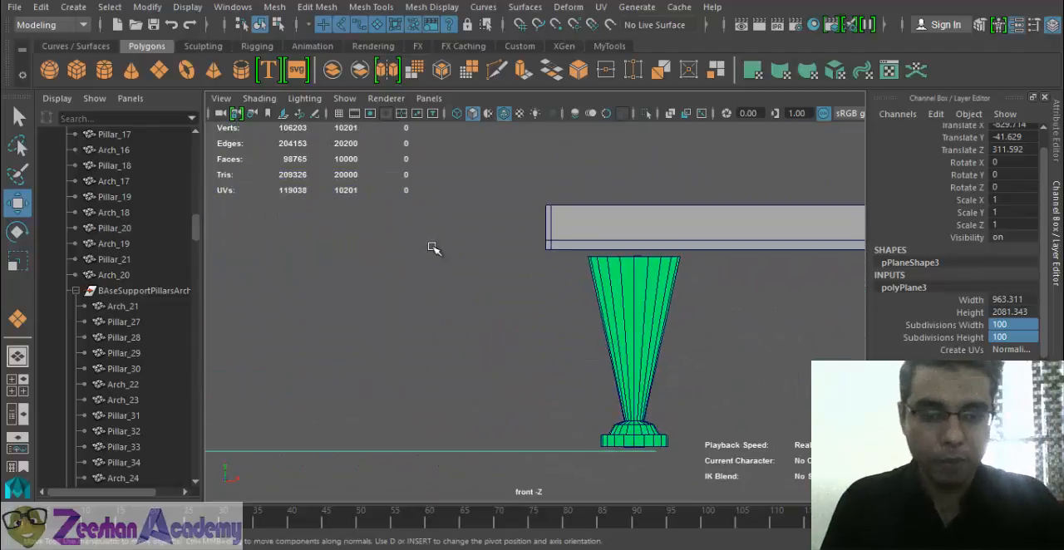
click(338, 113)
alt+right_drag(487, 278, 526, 361)
alt+middle_drag(527, 360, 556, 335)
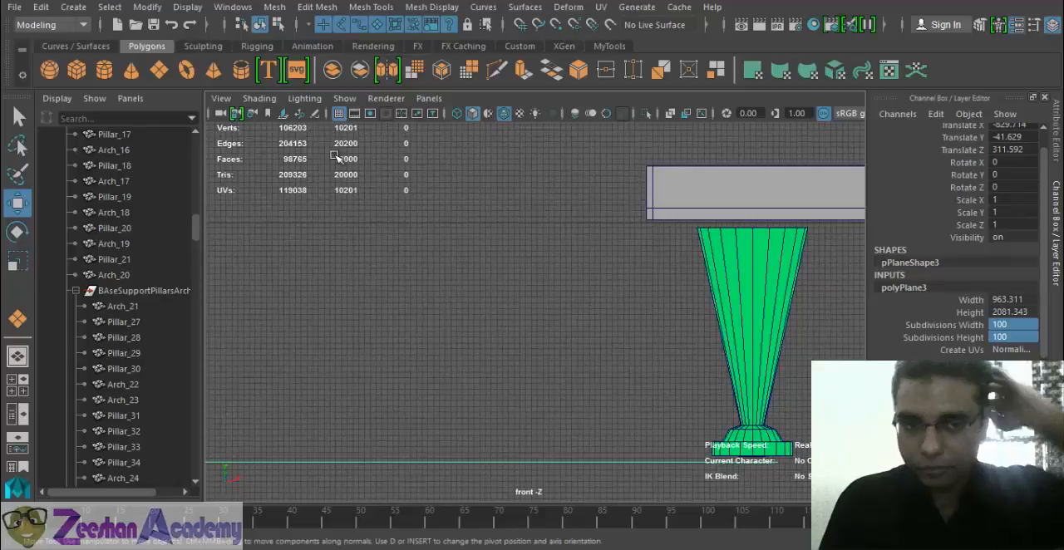
- Create a polygon cube about 4.98 wide, 15.27 high and 4.98 deep beyond the walkway's outer end
click(109, 7)
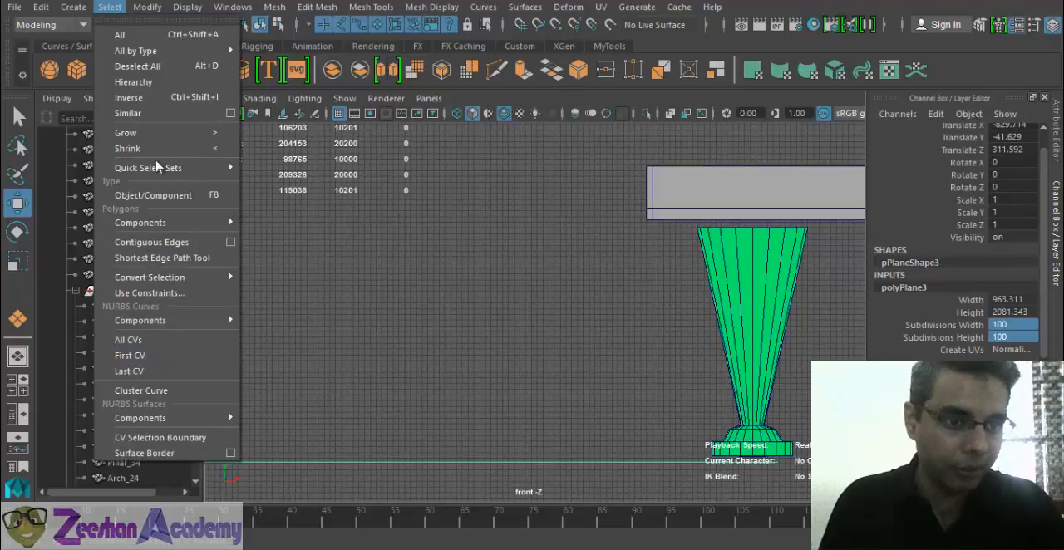
click(110, 8)
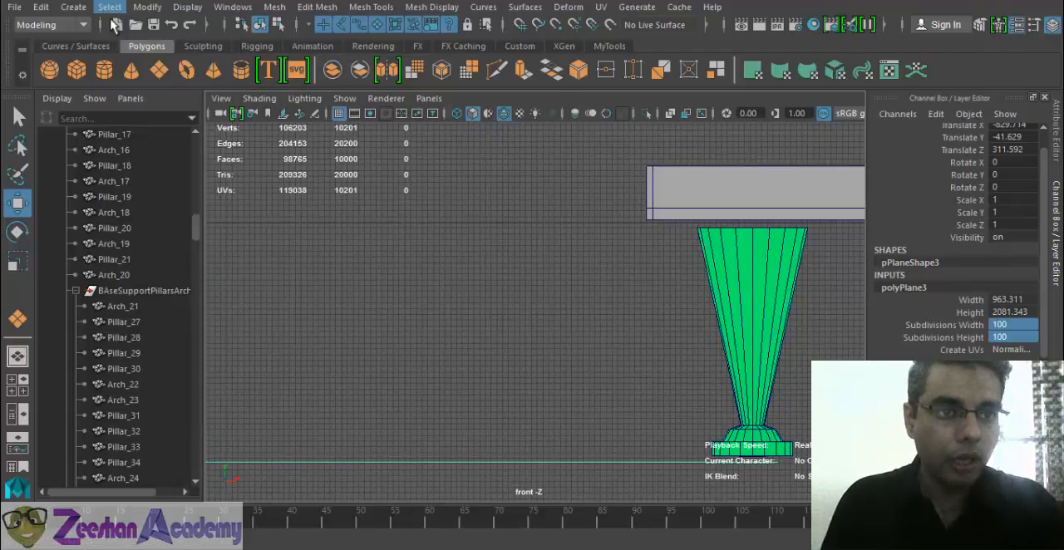
click(77, 70)
scroll(425, 350, down, 1)
drag(402, 379, 443, 348)
key(space)
scroll(496, 413, down, 5)
alt+drag(499, 413, 520, 306)
key(f)
scroll(479, 355, down, 5)
drag(620, 320, 1030, 366)
- Scale the new cube into a long, thin block, with about 0.754 in X, 0.281 in Y and 7.295 in Z
key(r)
alt+drag(670, 343, 381, 308)
scroll(584, 345, down, 5)
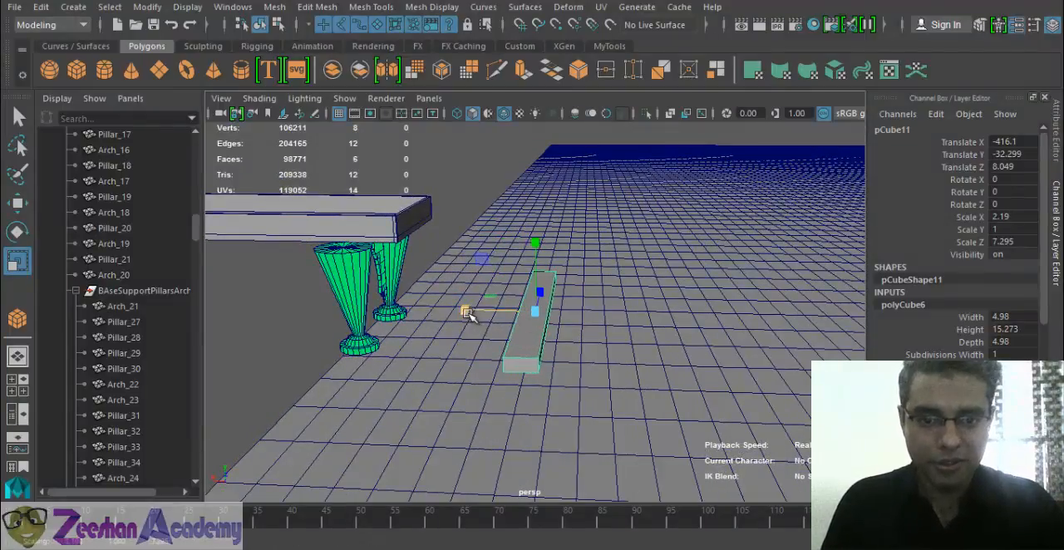
alt+drag(496, 312, 474, 312)
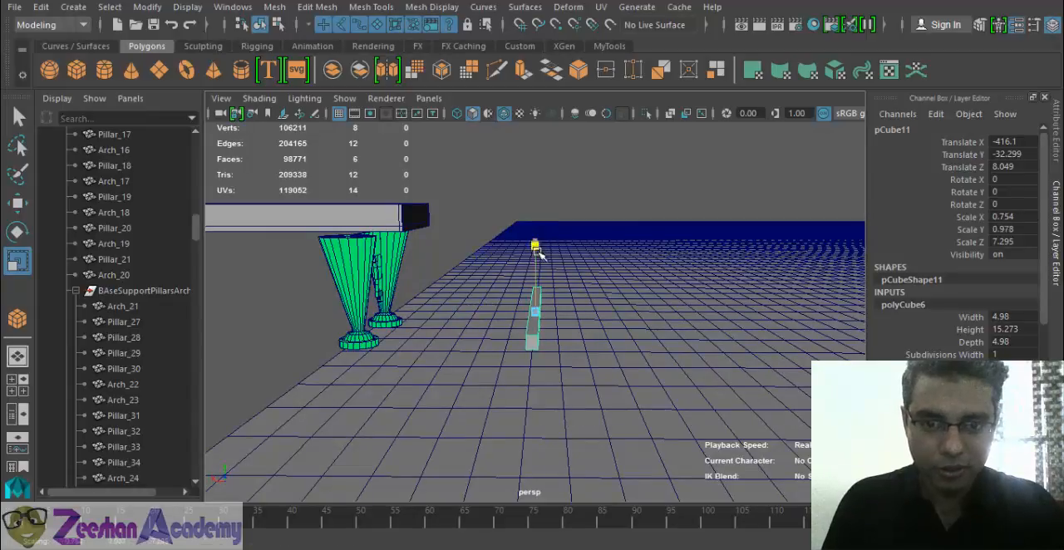
alt+drag(524, 318, 546, 328)
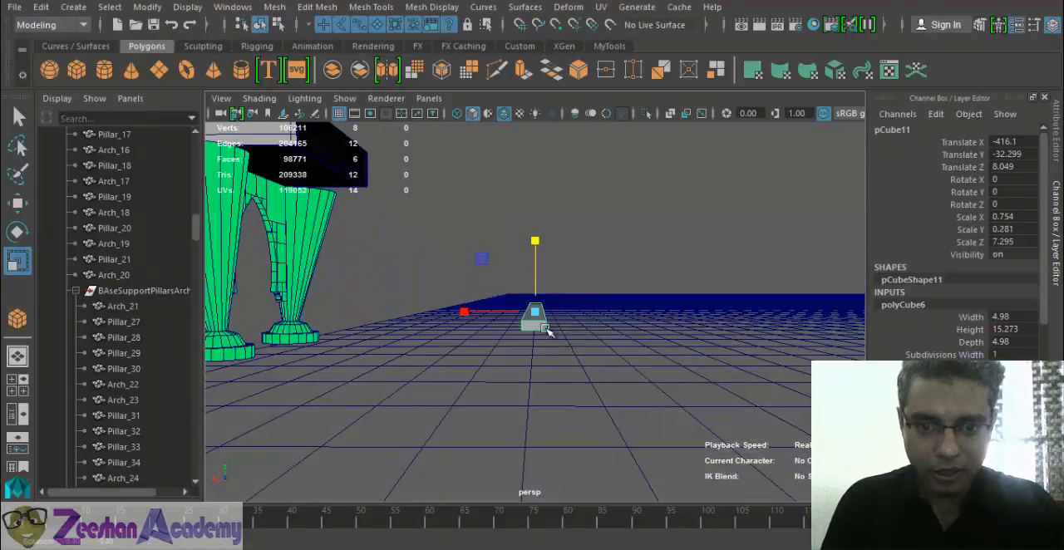
- Move the thin block up against the underside of the walkway's outer end, at about X -371.939, Y 1.246
key(w)
drag(463, 312, 329, 296)
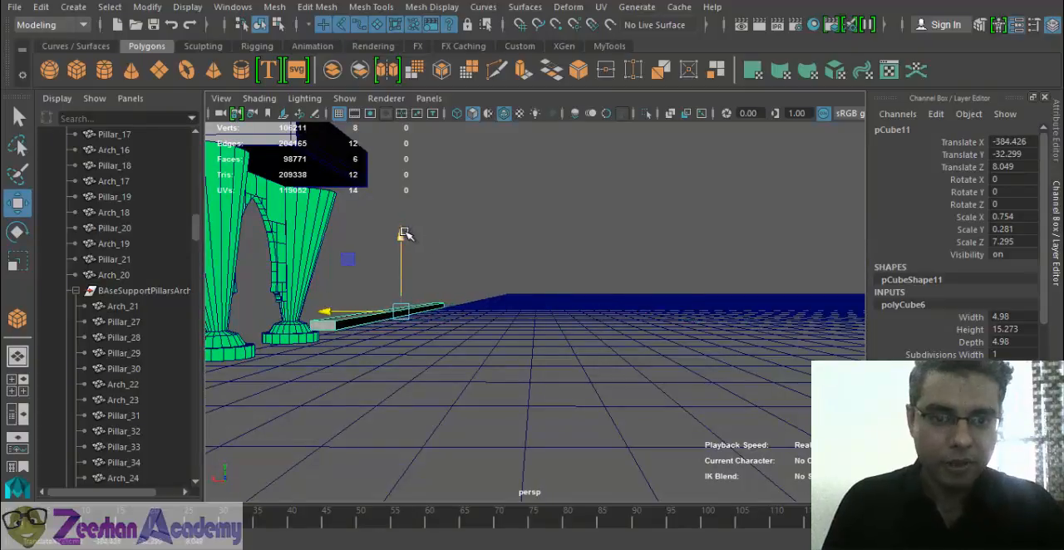
drag(404, 235, 404, 103)
alt+drag(379, 217, 328, 236)
alt+drag(374, 241, 513, 330)
drag(531, 268, 533, 248)
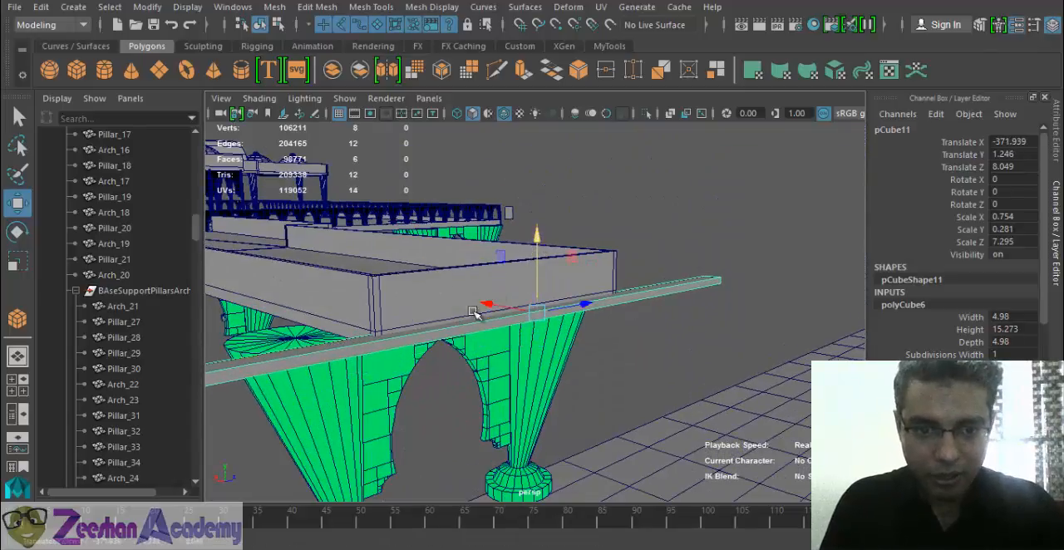
- Shorten the block to about 3.437 in Scale Z and position it at about X -372.81, Z 5.167 on the walkway's end
alt+drag(475, 314, 562, 339)
key(w)
key(r)
scroll(640, 361, up, 5)
alt+drag(646, 363, 642, 348)
key(w)
drag(563, 284, 624, 323)
- Open the Duplicate Special options for the block, reset the settings and set Geometry type to Instance
click(41, 7)
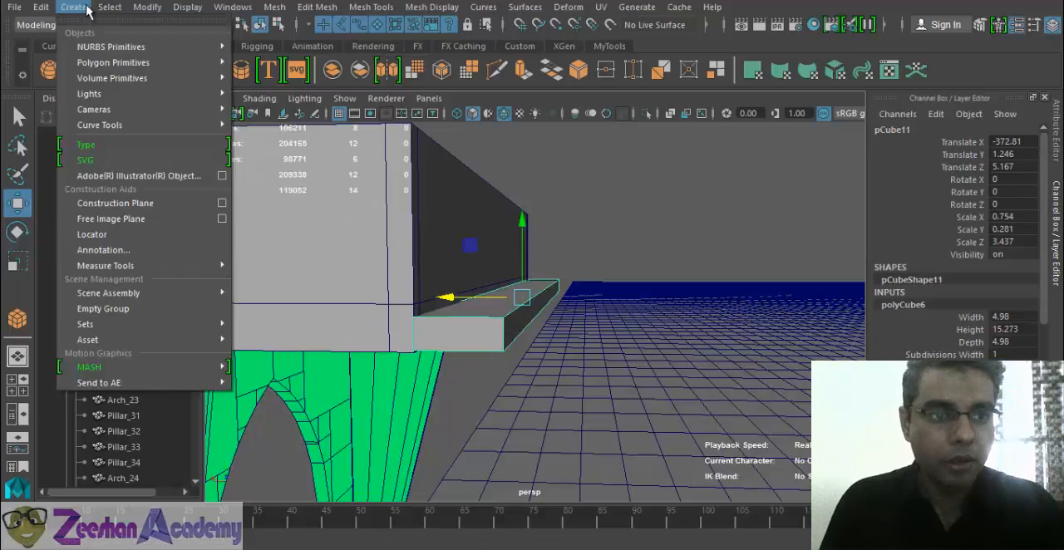
click(212, 249)
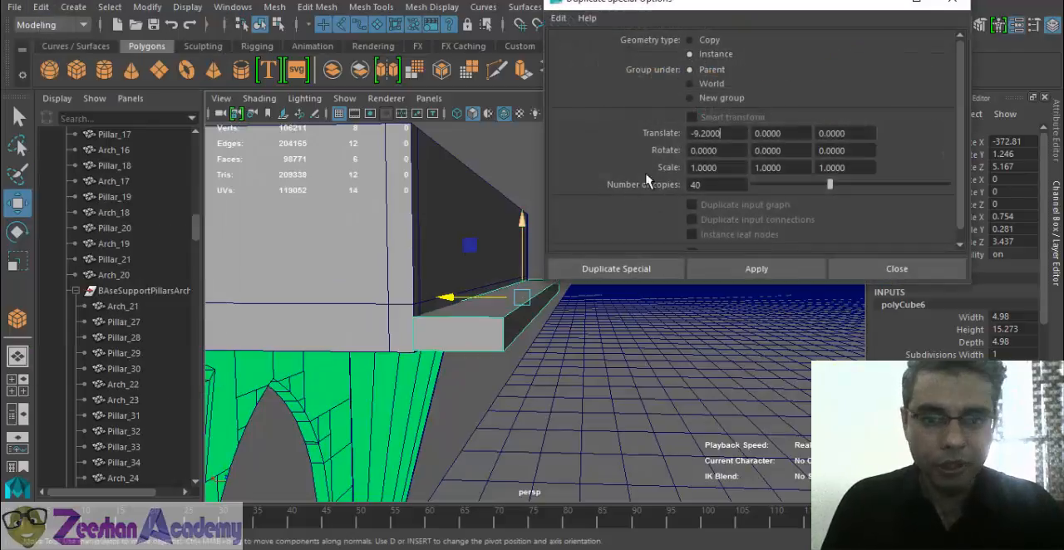
click(556, 18)
click(586, 50)
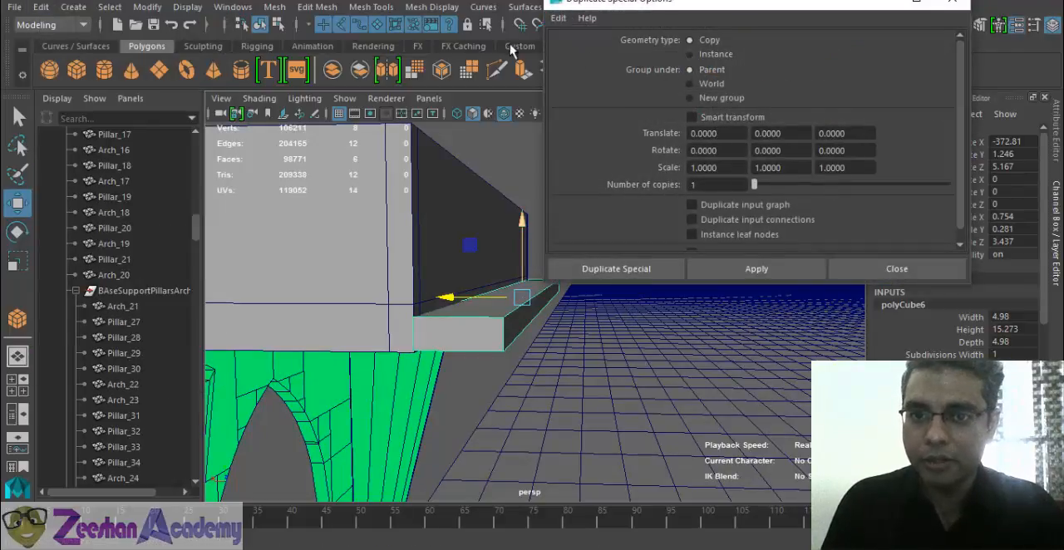
click(563, 19)
click(584, 49)
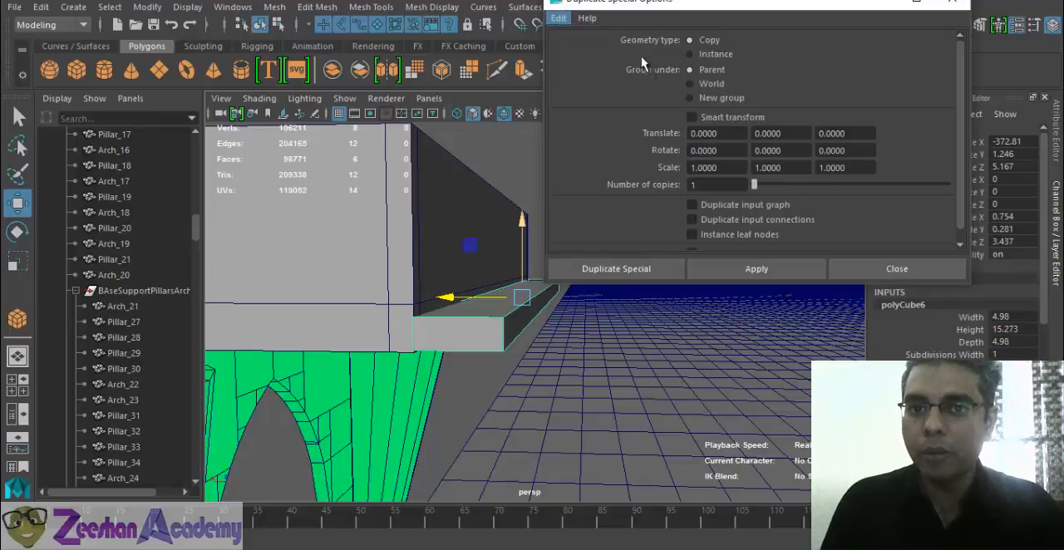
click(710, 57)
- Try instancing the block with a Translate Y offset of -2, inspect the spacing and undo the duplicate
alt+middle_drag(385, 261, 296, 239)
alt+drag(297, 240, 323, 247)
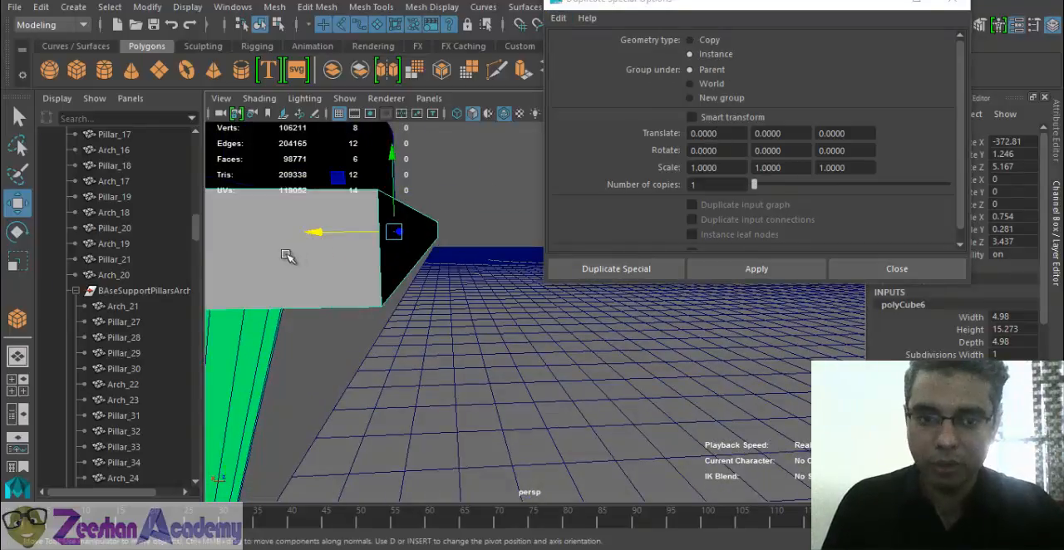
scroll(382, 283, down, 4)
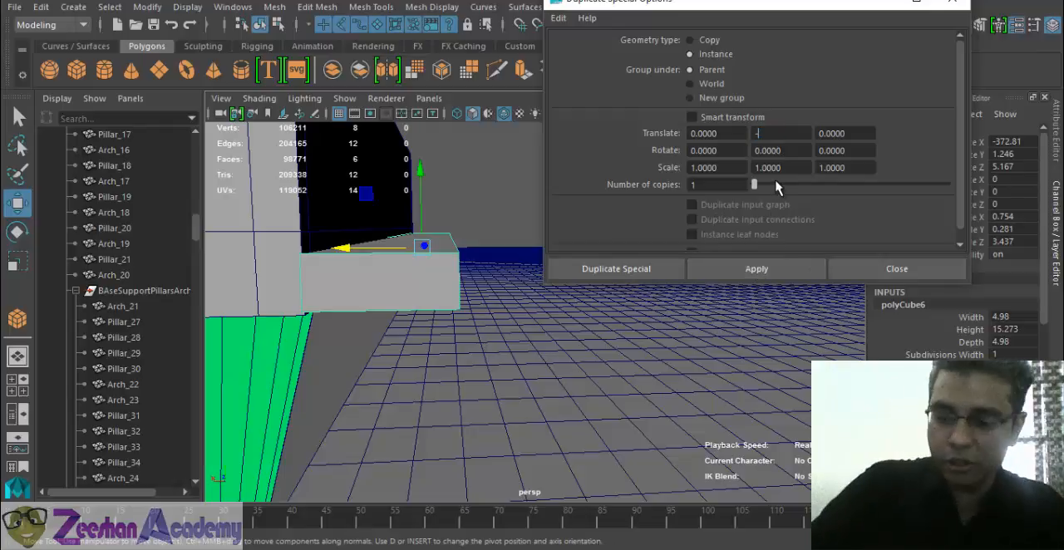
click(757, 269)
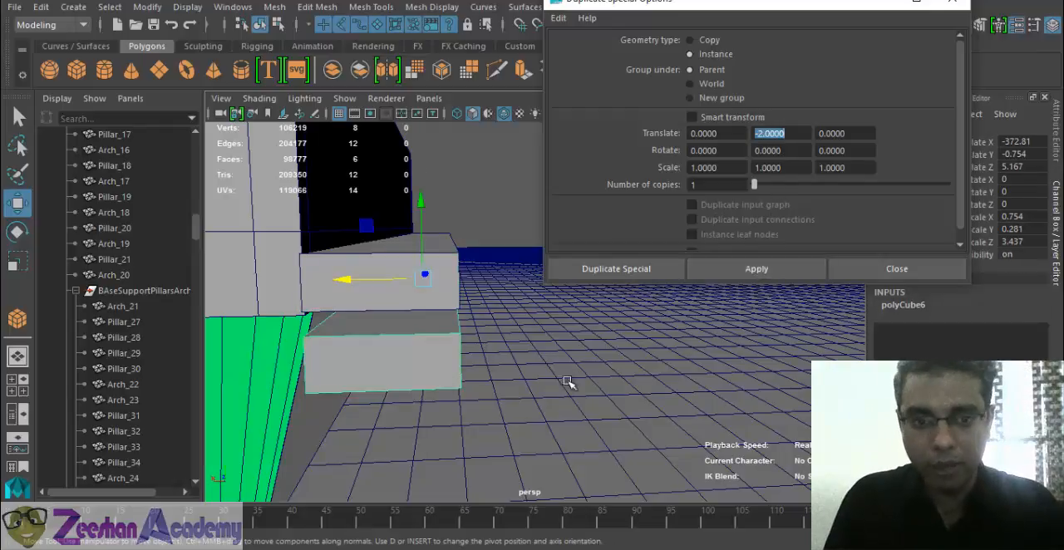
scroll(481, 370, up, 3)
alt+drag(443, 292, 436, 296)
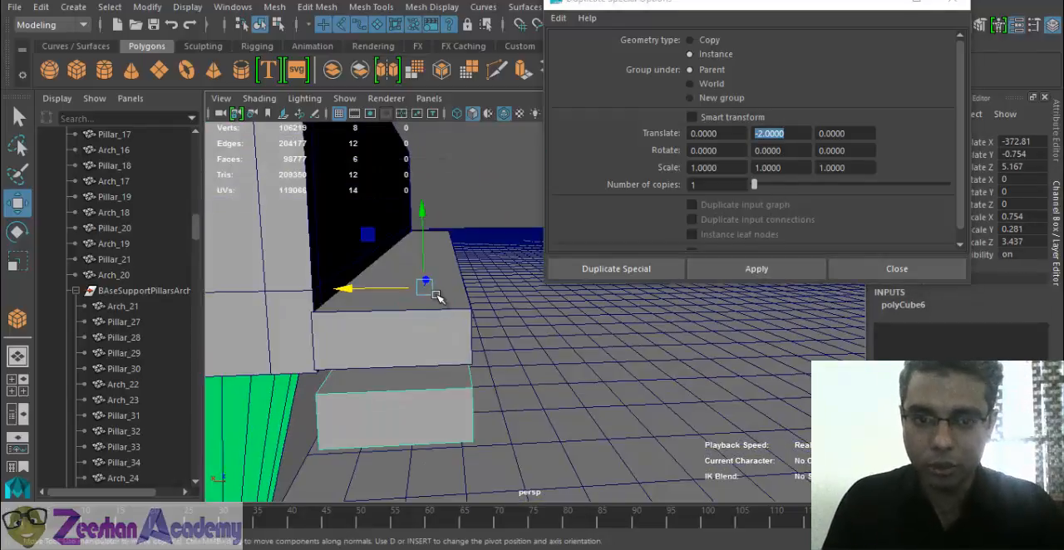
key(ctrl+z)
key(ctrl+z)
key(ctrl+z)
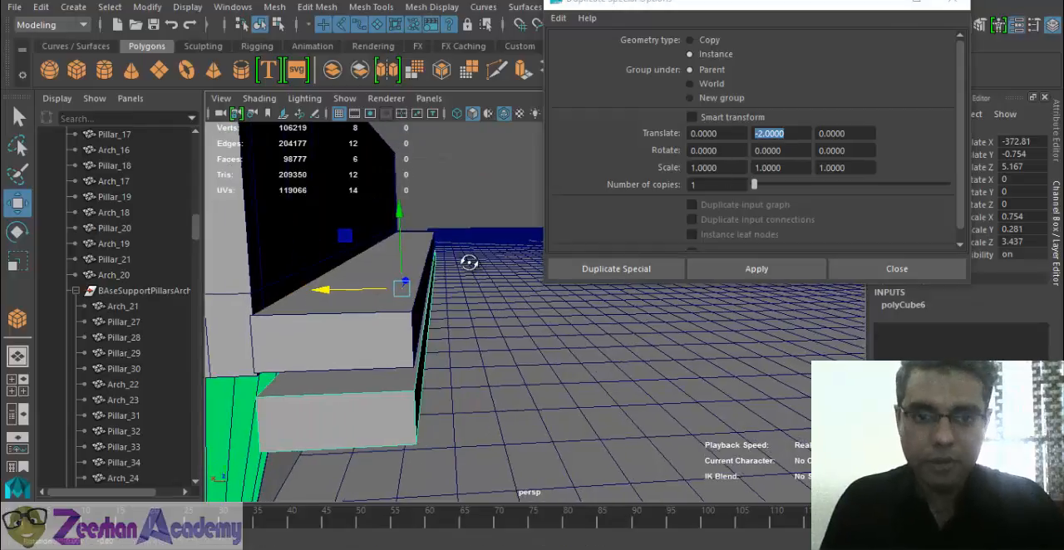
- Try instancing the block with a Translate Y offset of -1.7, inspect the spacing and undo the duplicate
click(784, 148)
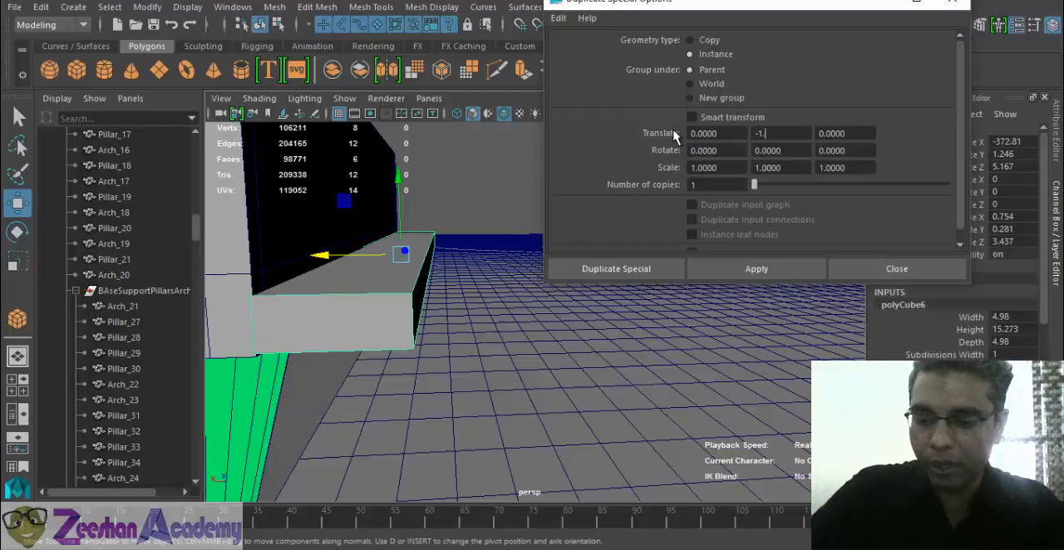
click(766, 273)
alt+drag(520, 334, 474, 306)
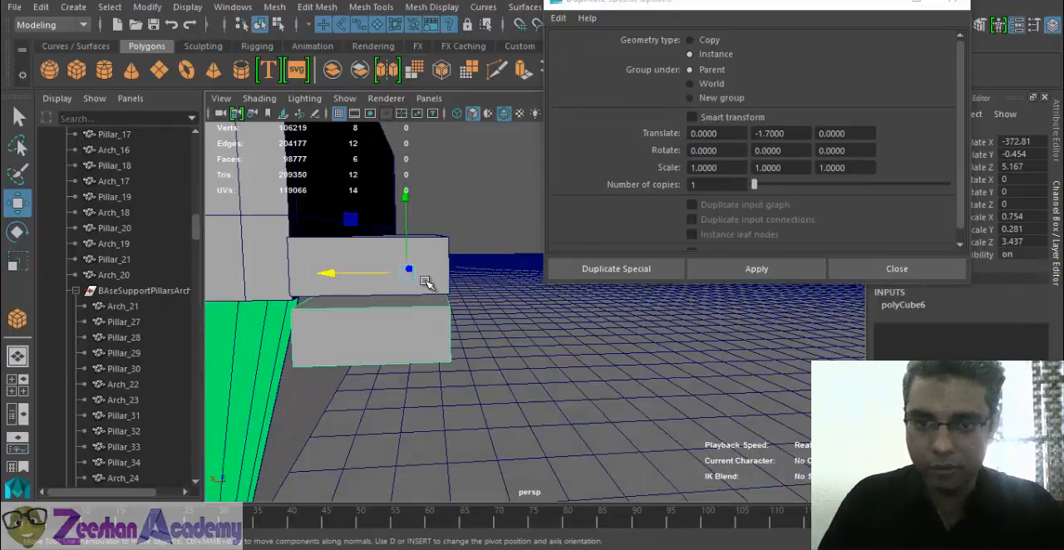
alt+drag(426, 282, 374, 289)
key(ctrl+z)
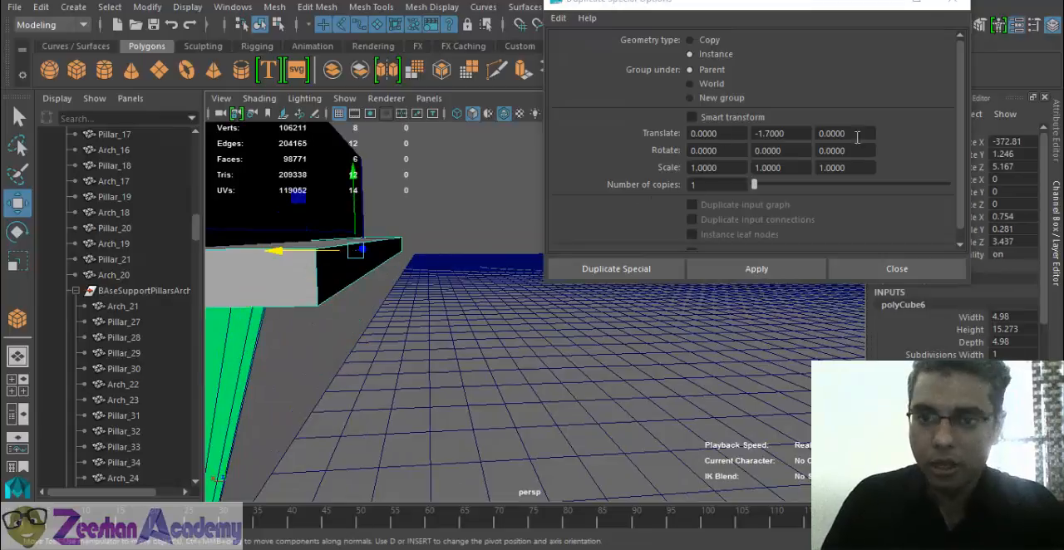
- Instance the block with a Translate Y offset of -1.5 and move the copy outward to about X -377.198 as a lower step
double_click(769, 134)
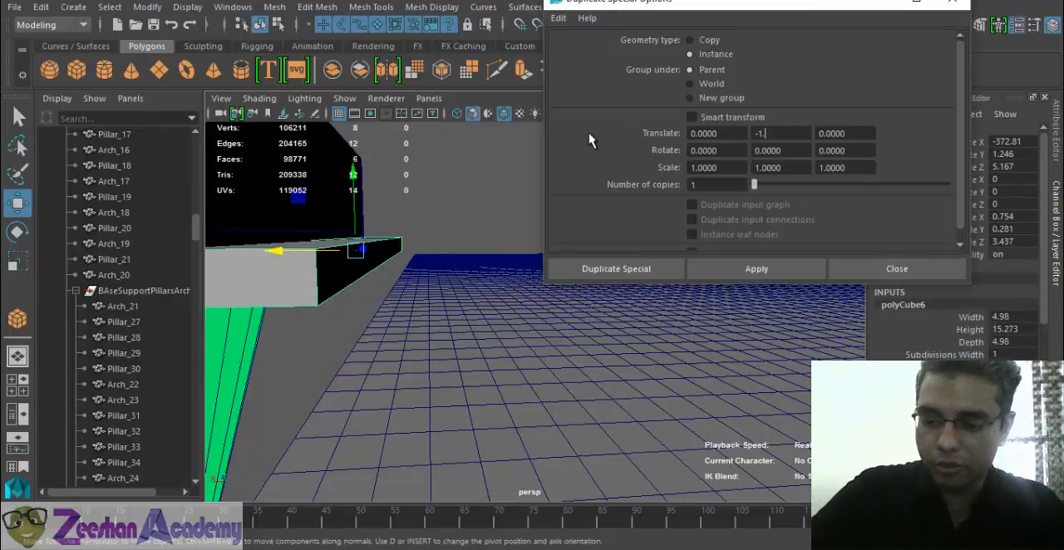
click(758, 271)
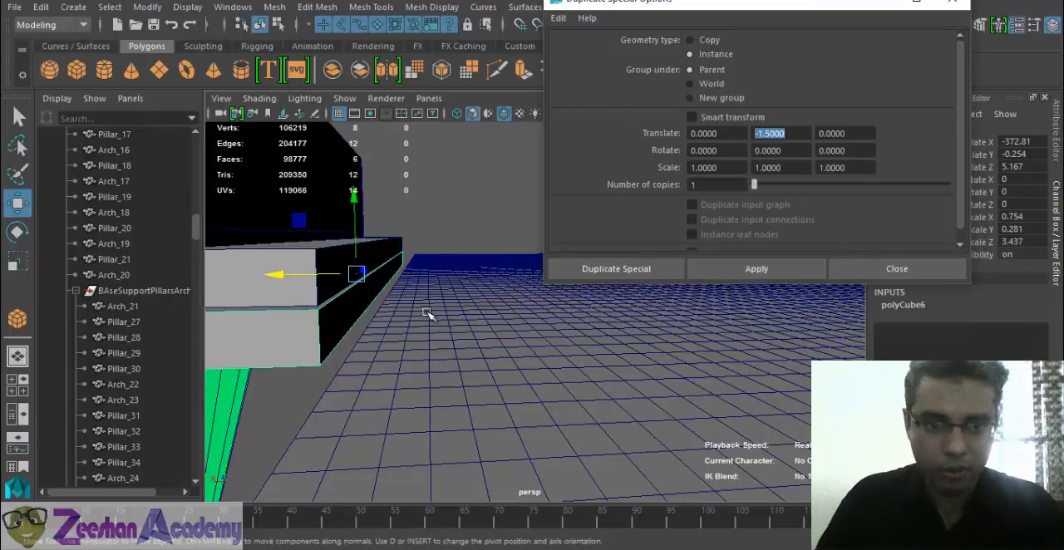
alt+drag(430, 315, 390, 291)
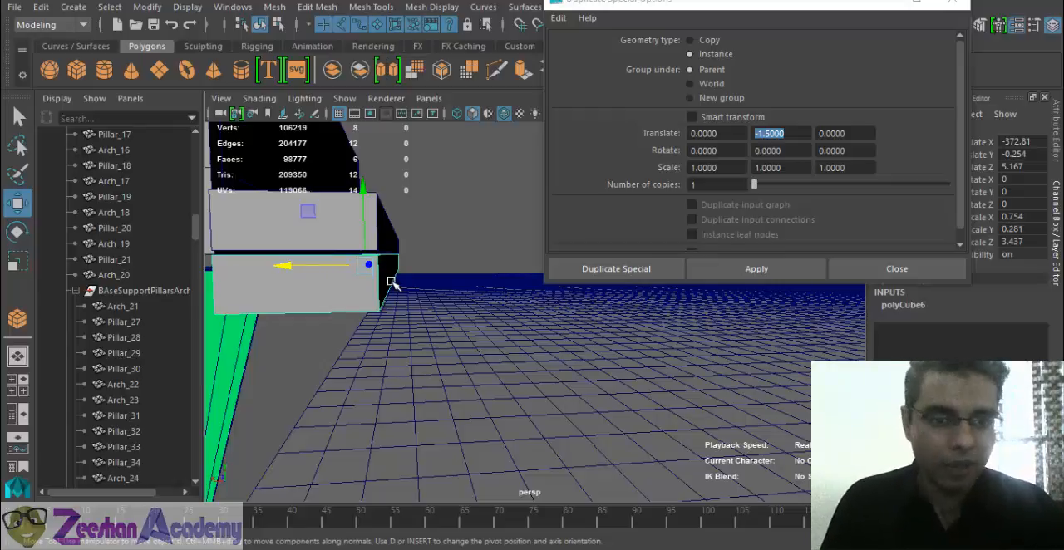
alt+drag(392, 283, 291, 268)
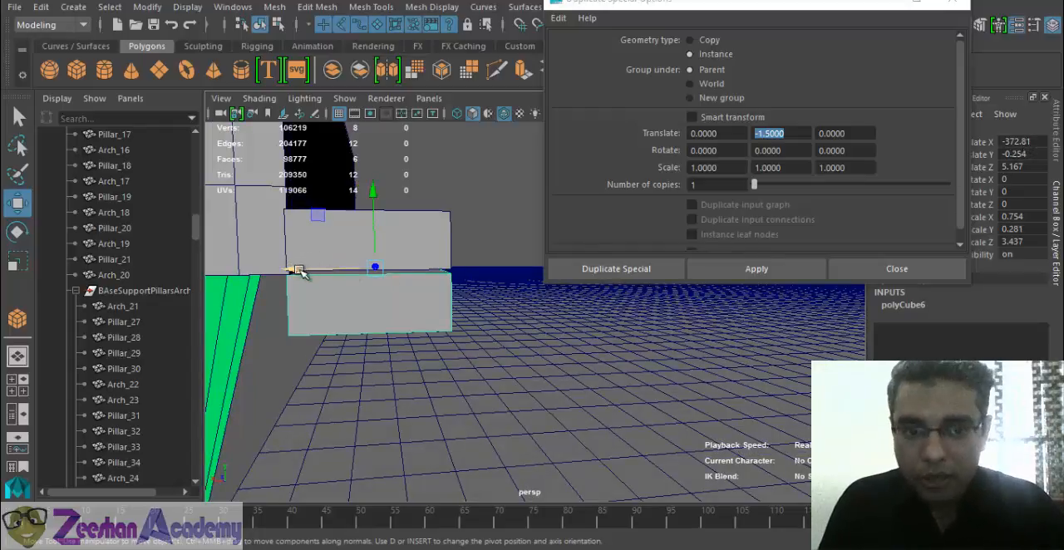
drag(299, 271, 366, 271)
alt+drag(404, 304, 404, 297)
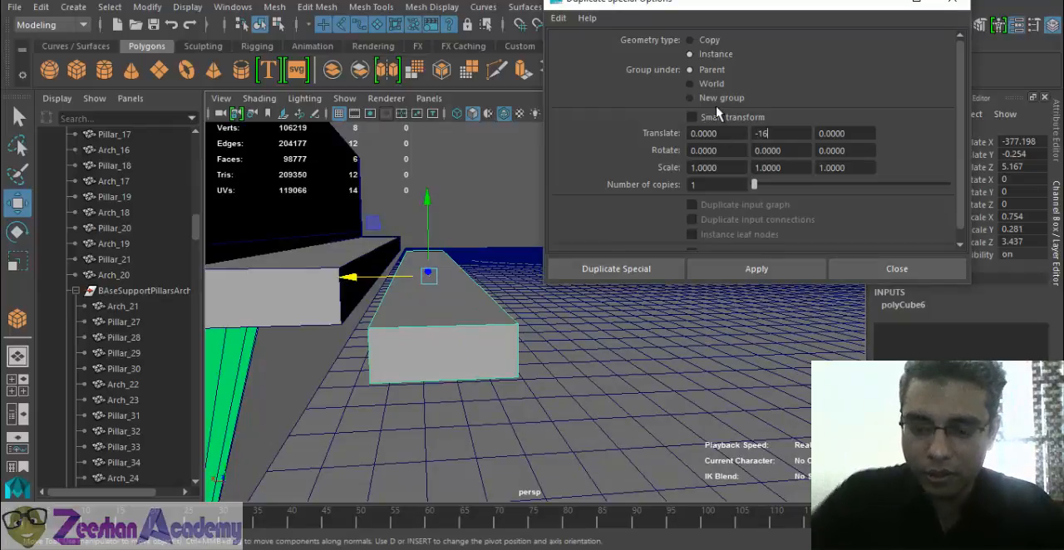
- Set the Duplicate Special translate offsets to -5 in X and -1.6 in Y and create one more instance
key(shift+Tab)
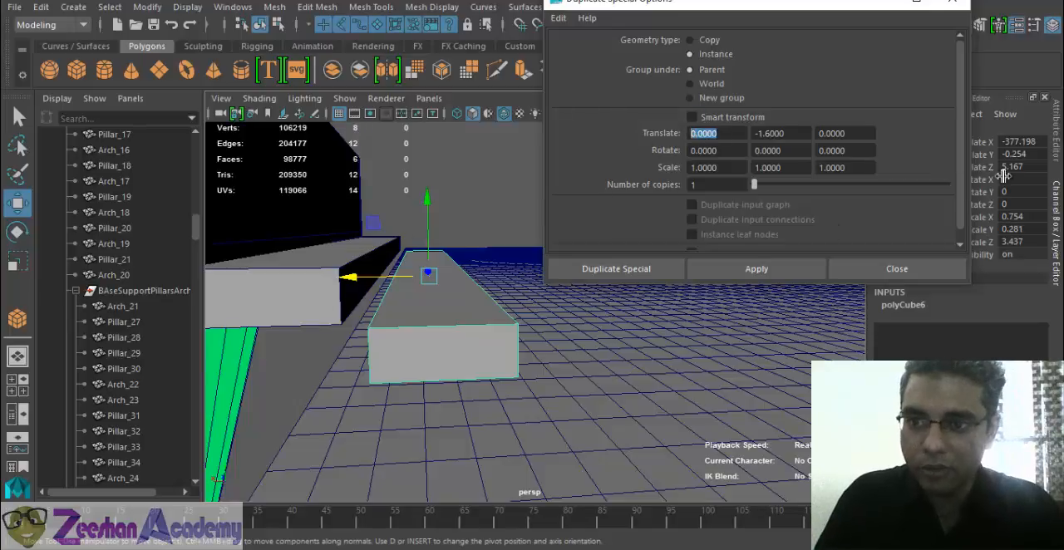
key(Return)
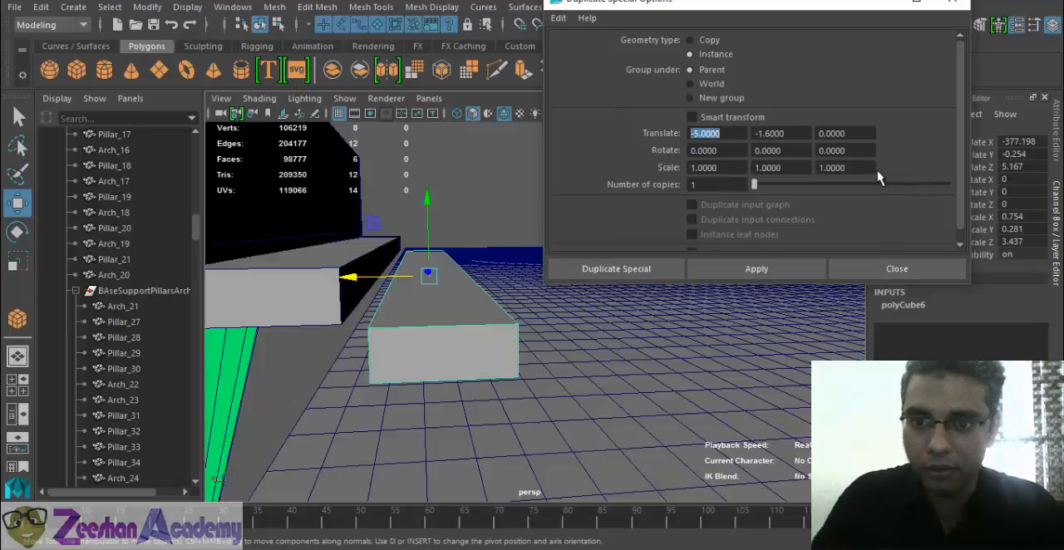
click(793, 267)
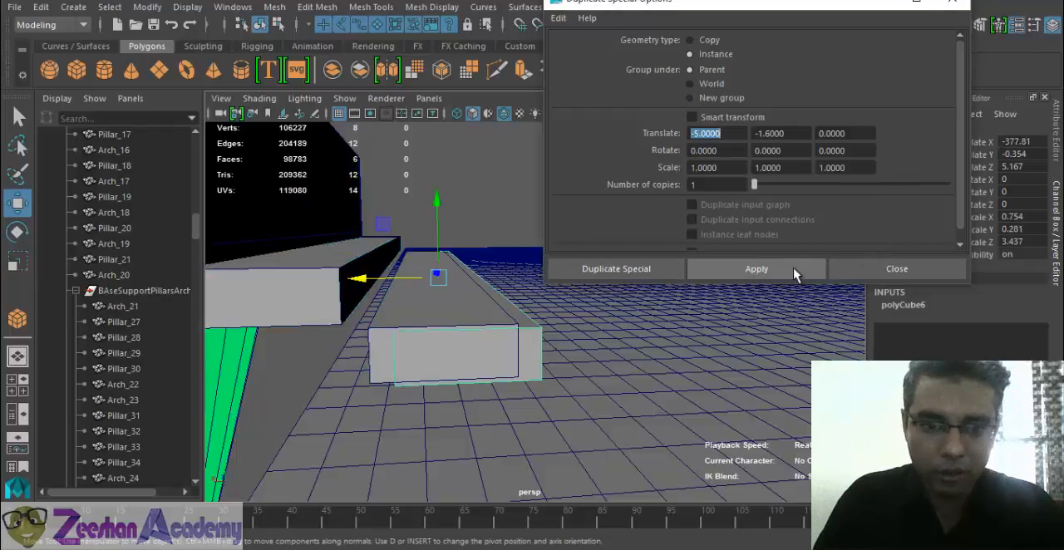
- Delete the two overlapping trial steps and reselect the original block at the walkway's end
click(376, 345)
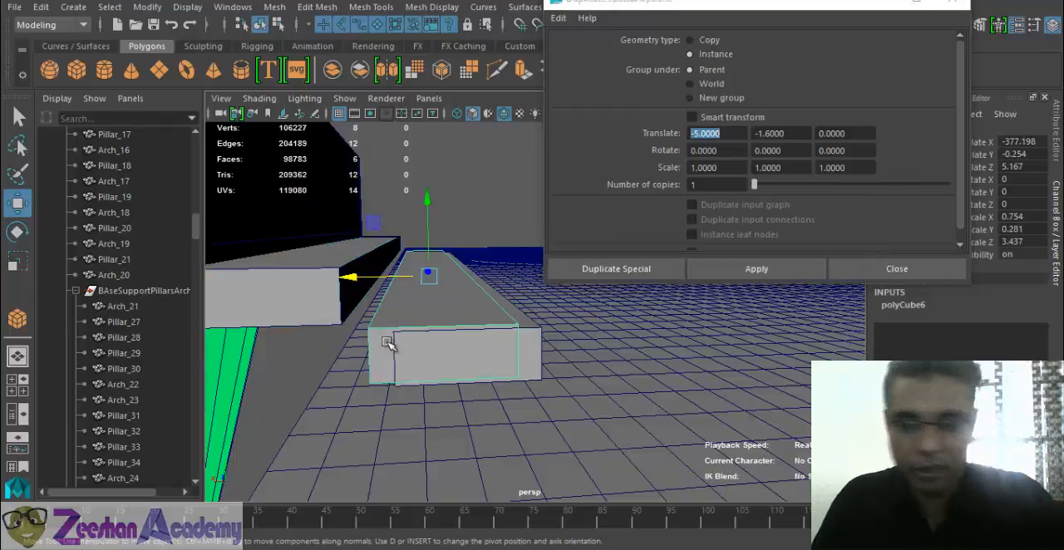
key(Delete)
click(482, 313)
key(Delete)
click(304, 288)
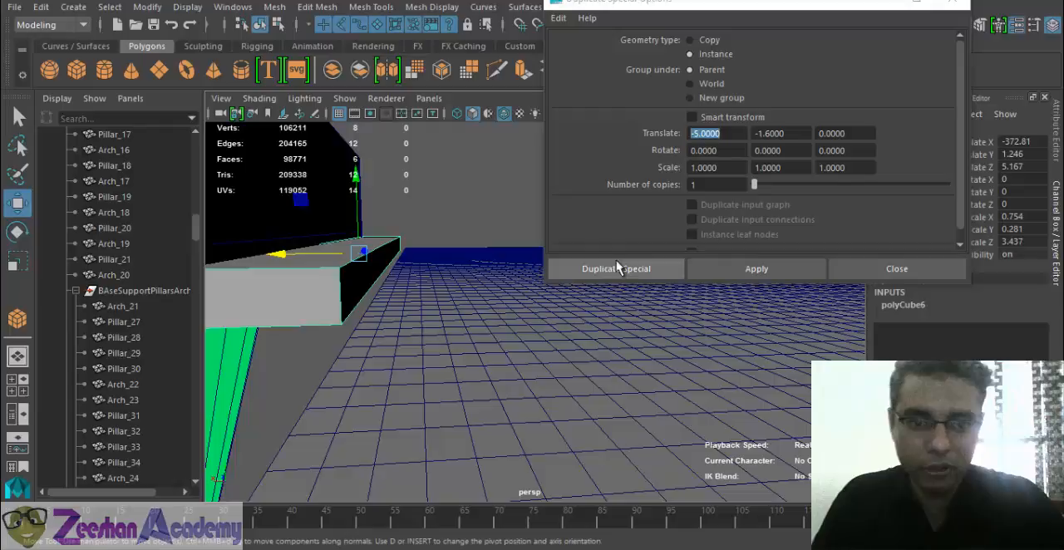
- Create trial instances of the block offset -5 in X, one at -1.6 in Y and one at -1.7 in Y
click(762, 268)
alt+drag(415, 357, 437, 347)
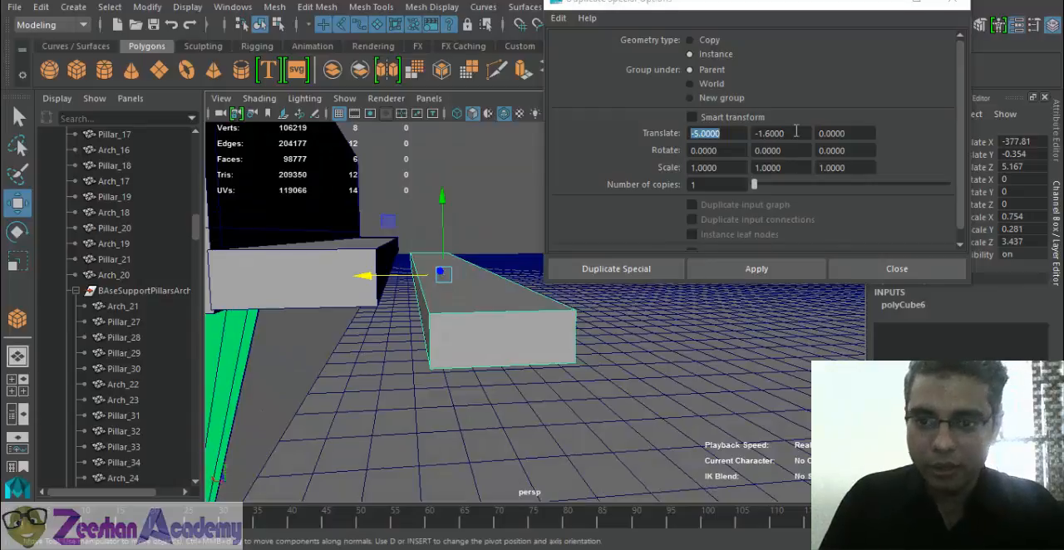
drag(785, 133, 774, 132)
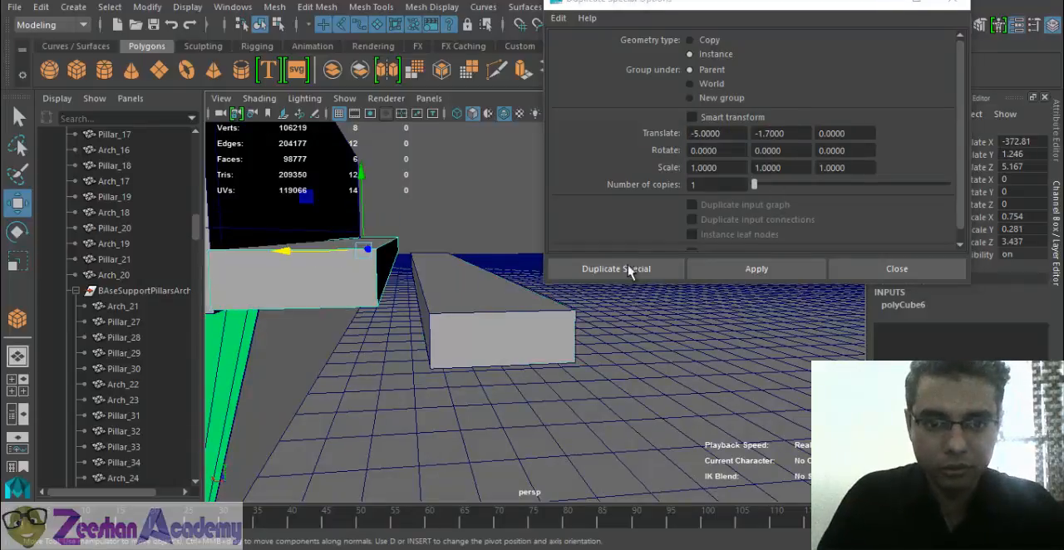
click(756, 267)
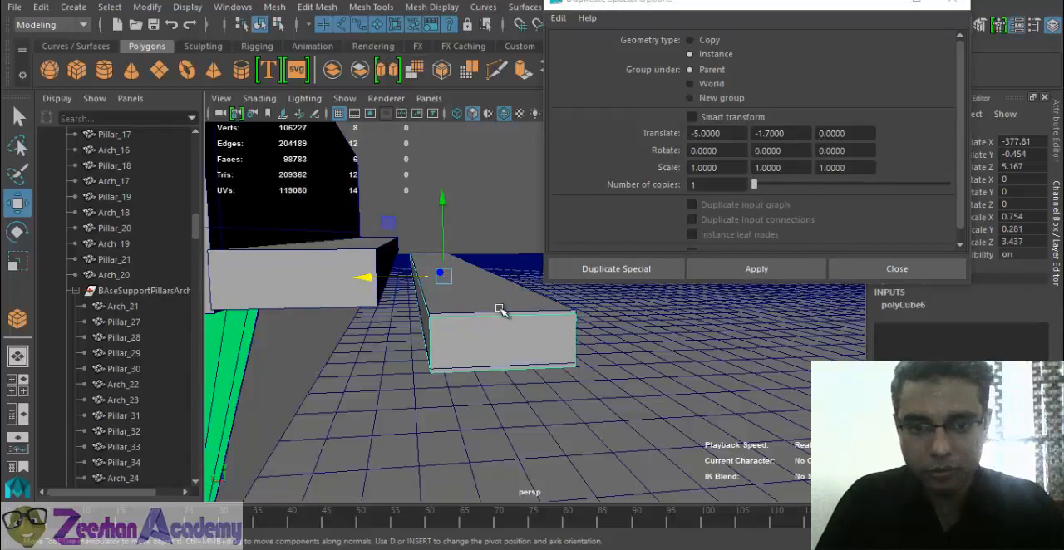
- Delete both trial instances and reselect the original block below the walkway's end
alt+drag(462, 314, 459, 293)
click(443, 267)
drag(483, 233, 489, 255)
key(Delete)
click(379, 219)
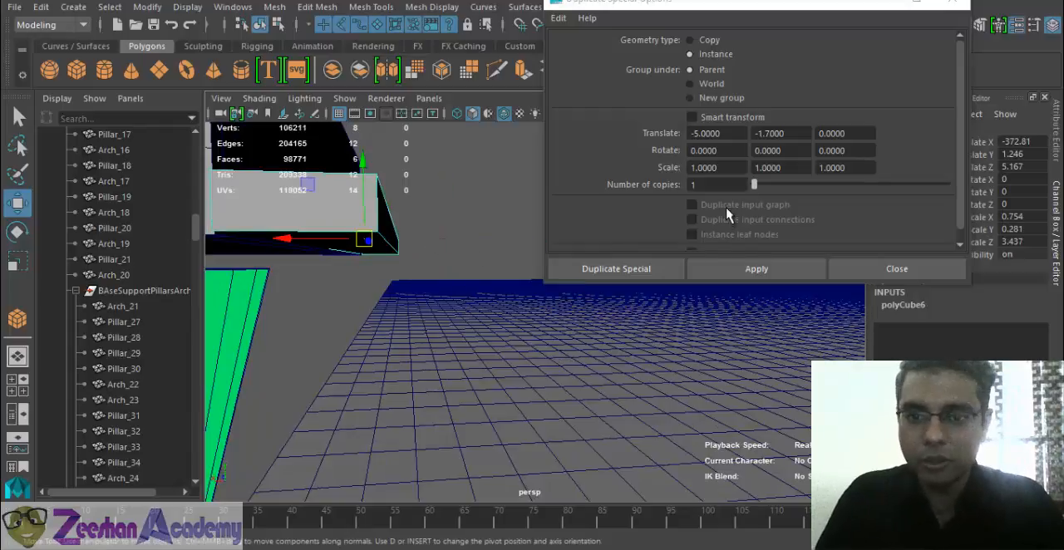
- Create 25 instances of the block with offsets of -5 in X and -1.7 in Y and close the duplicate options
click(707, 184)
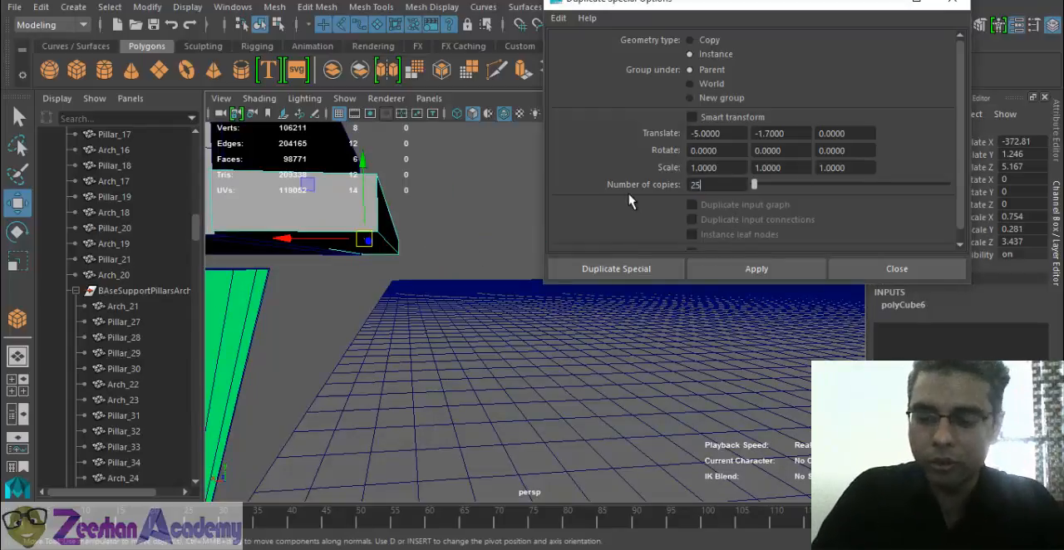
key(Return)
click(741, 270)
alt+right_drag(558, 363, 349, 447)
alt+drag(612, 482, 595, 374)
alt+right_drag(594, 374, 532, 407)
alt+middle_drag(532, 407, 668, 379)
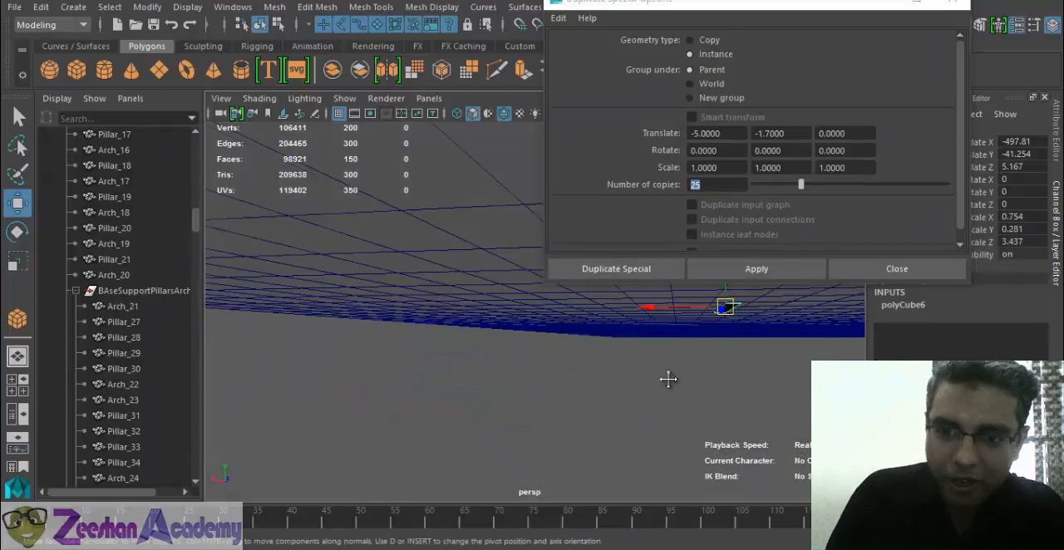
alt+drag(668, 379, 644, 427)
click(509, 252)
alt+drag(565, 363, 529, 379)
click(956, 7)
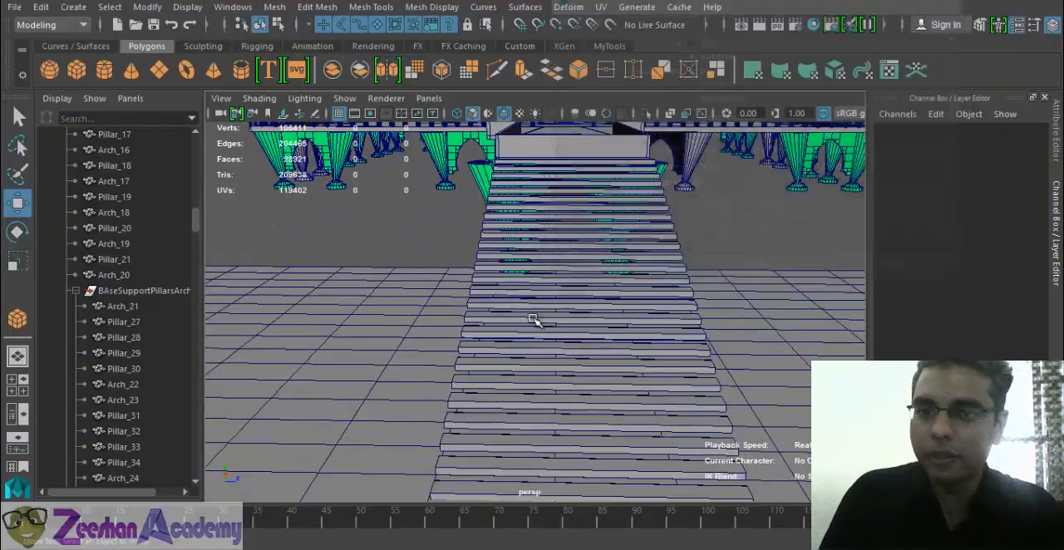
- Duplicate a step midway down the staircase and rotate the copy about Y to about -81.852 degrees
alt+drag(541, 254, 482, 249)
click(482, 249)
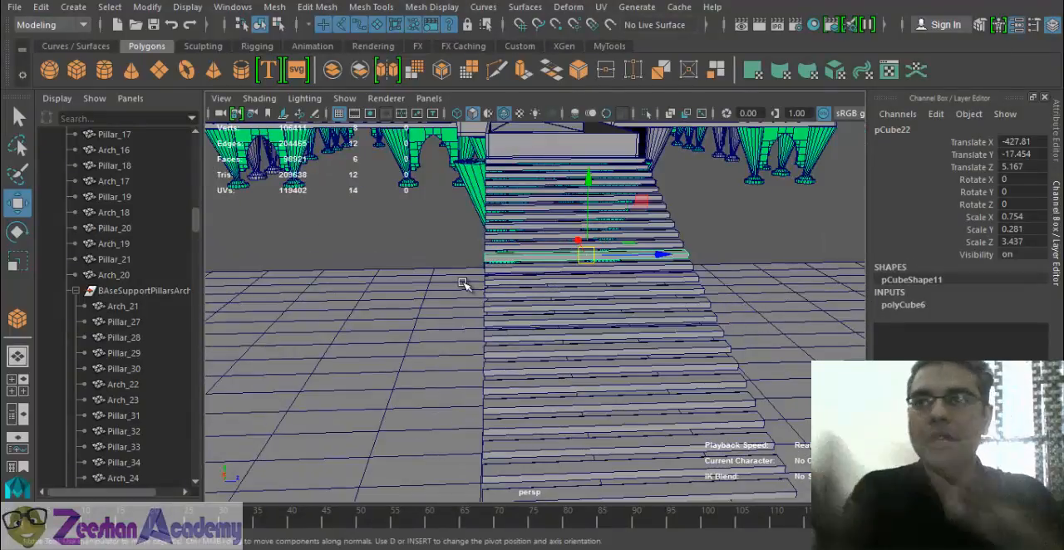
alt+drag(472, 285, 447, 195)
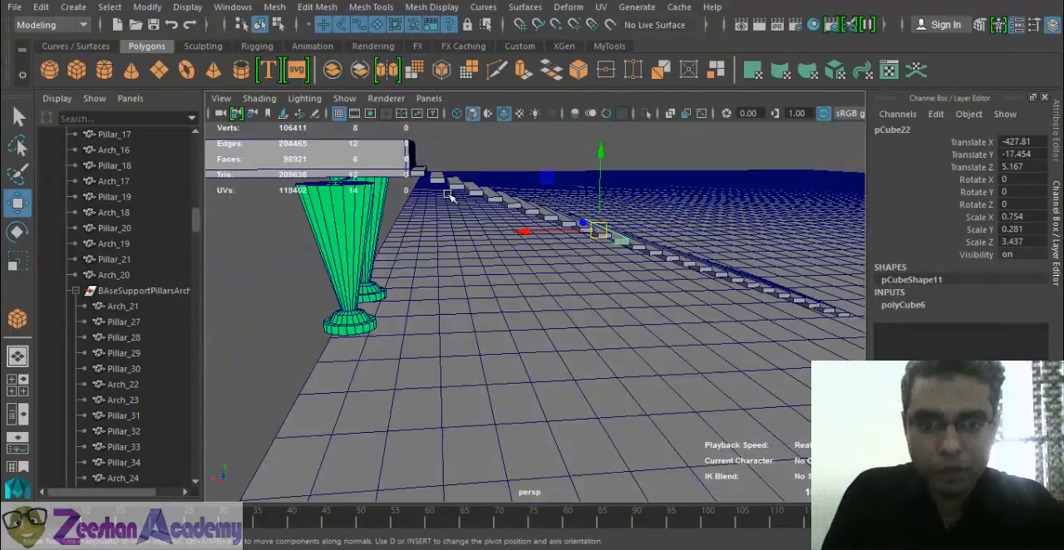
alt+drag(765, 289, 572, 227)
key(e)
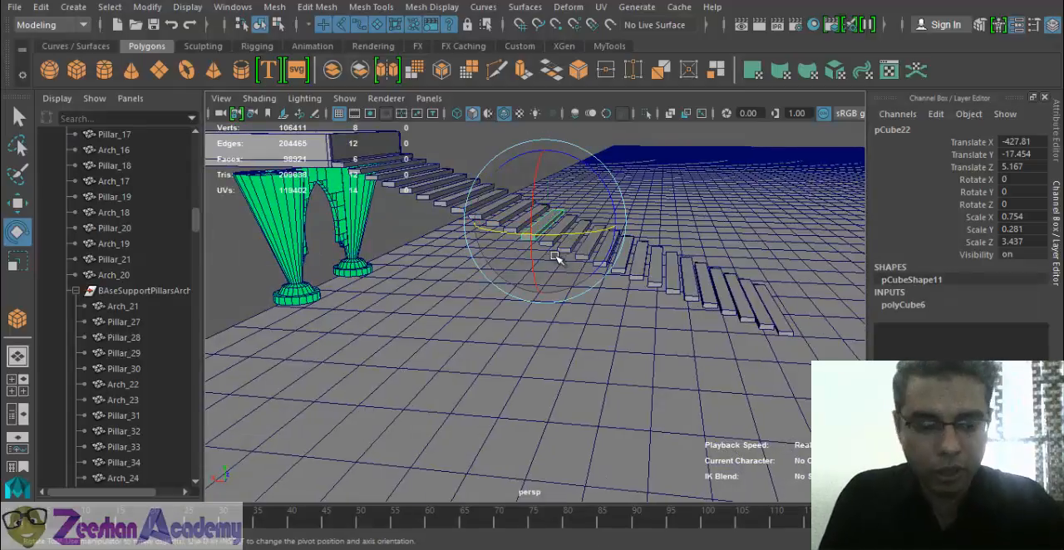
key(ctrl+d)
drag(579, 240, 549, 254)
- In the front view, tilt the copy to the staircase slope at about Rotate X 18.759 and set Rotate Y to -90
key(space)
click(624, 257)
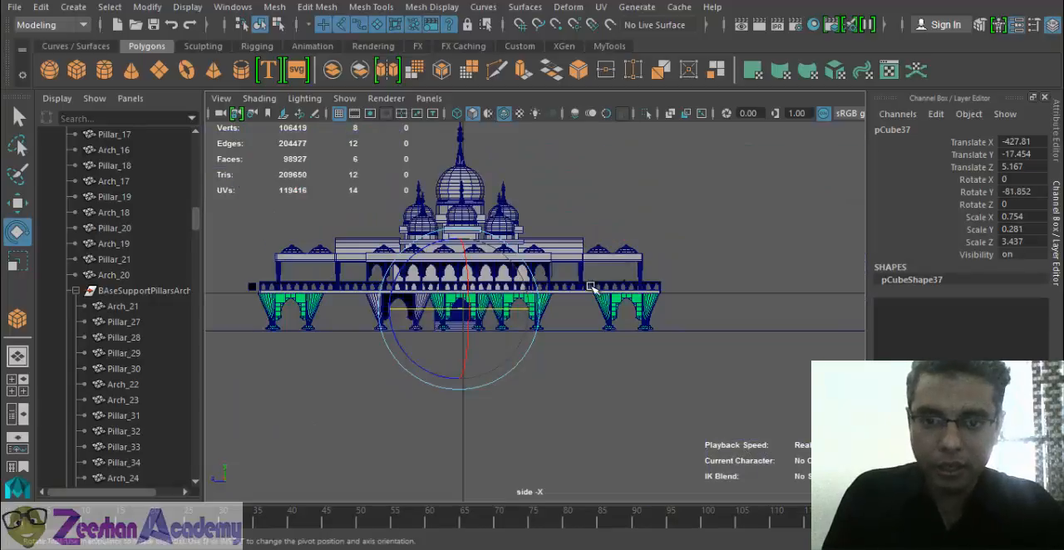
key(space)
drag(514, 274, 518, 308)
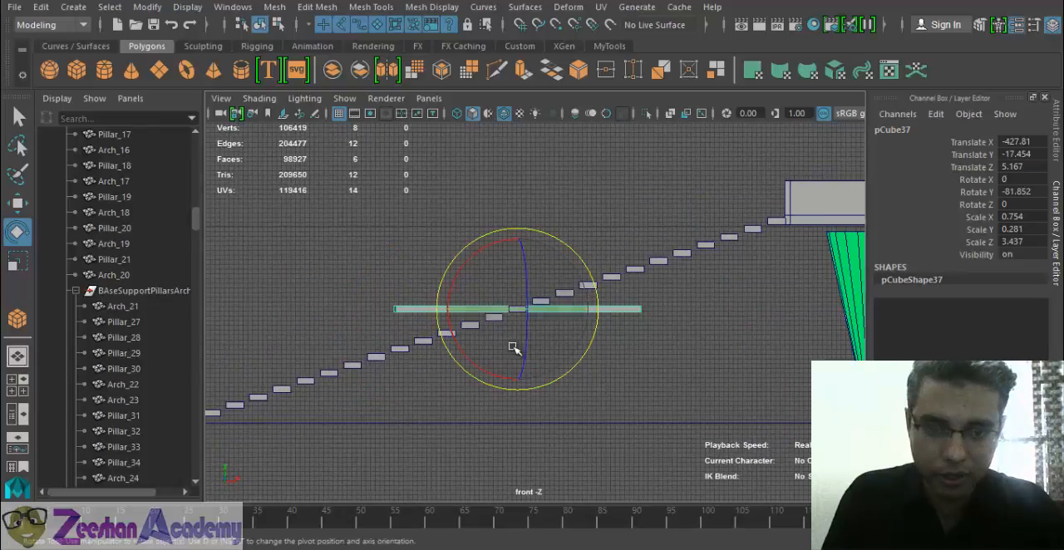
scroll(512, 347, down, 1)
alt+middle_drag(427, 367, 518, 337)
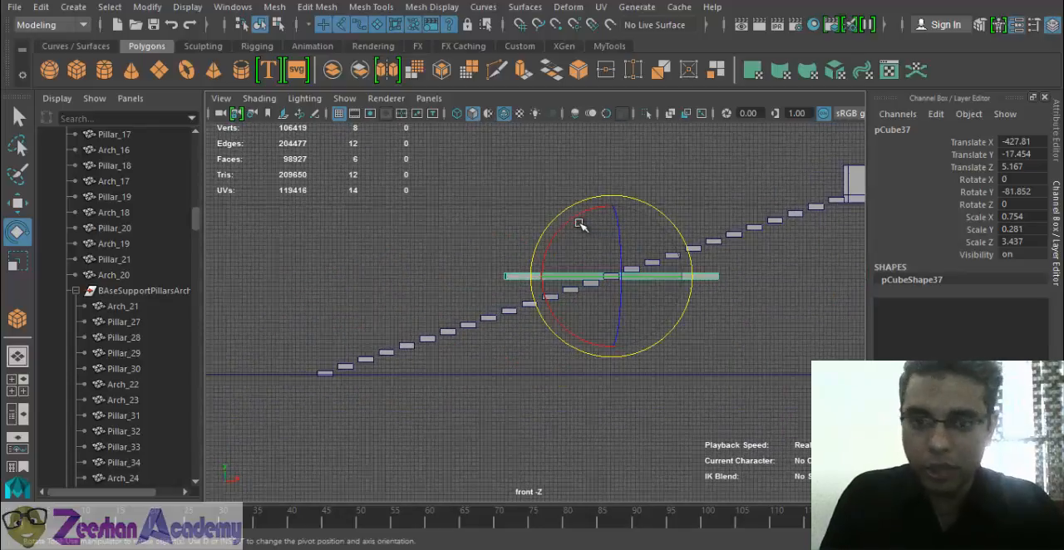
drag(577, 223, 608, 241)
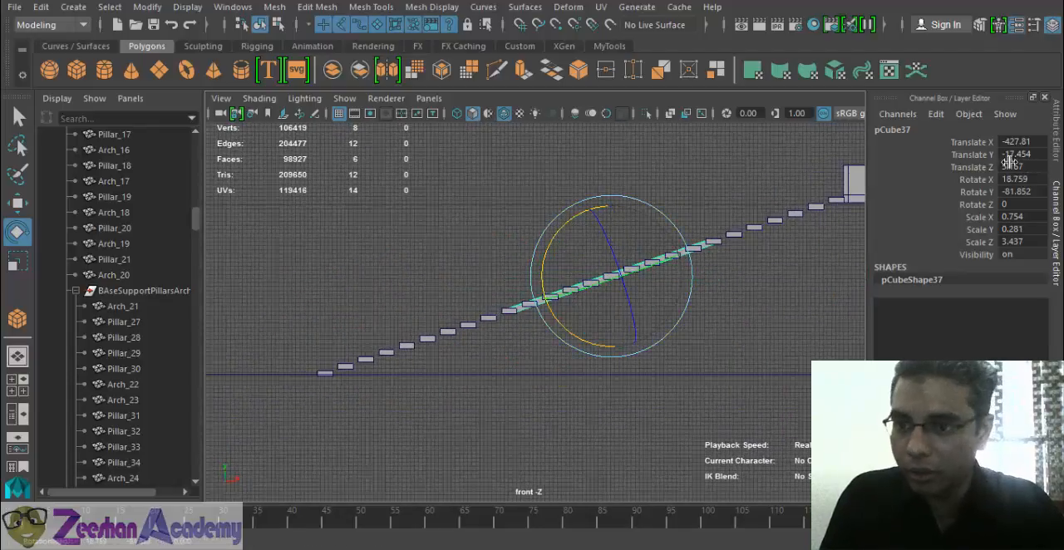
key(Return)
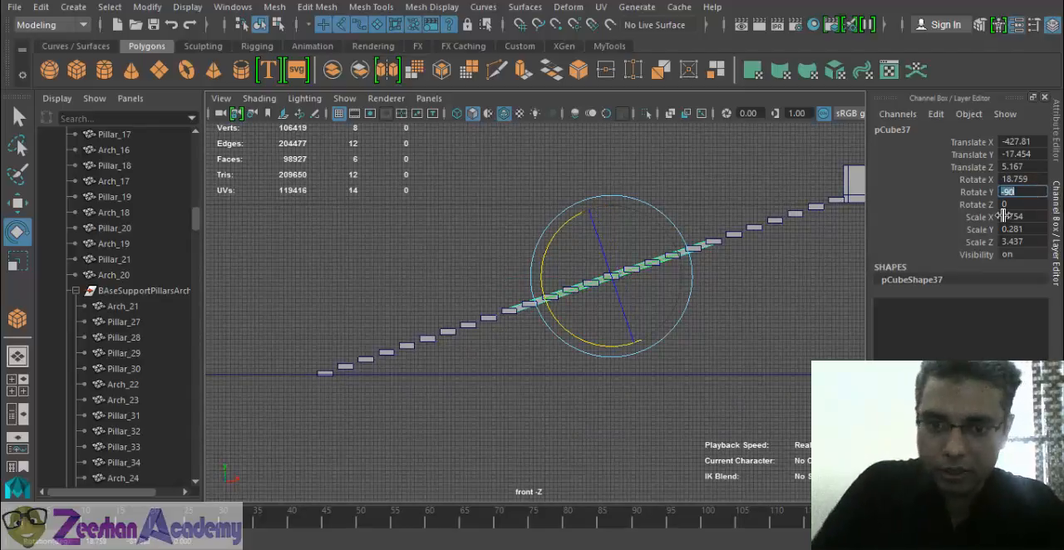
- Lower the tilted beam to about Translate Y -19.413 so it runs beneath the steps
scroll(646, 314, up, 2)
alt+drag(648, 316, 657, 343)
scroll(657, 342, up, 1)
key(w)
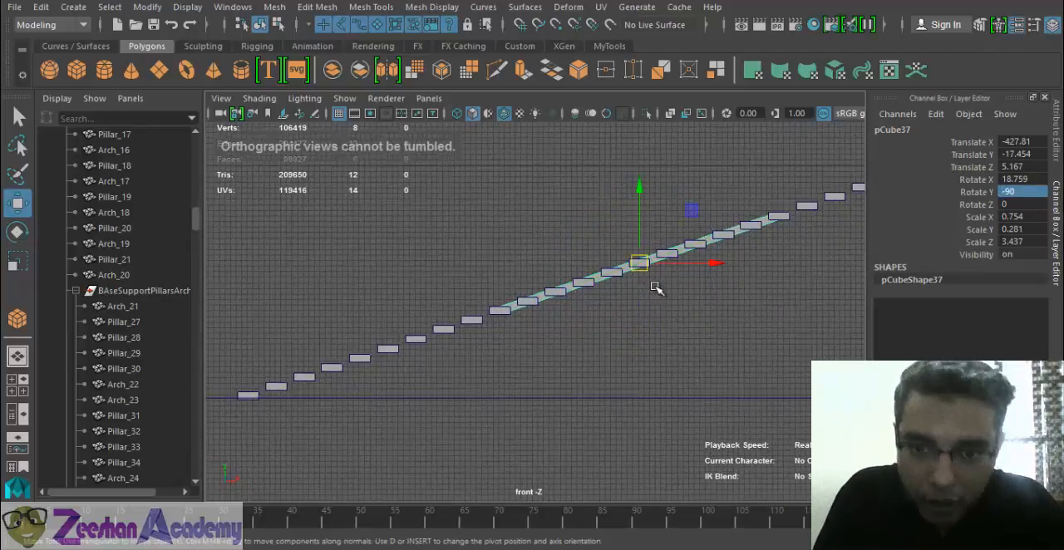
key(r)
key(w)
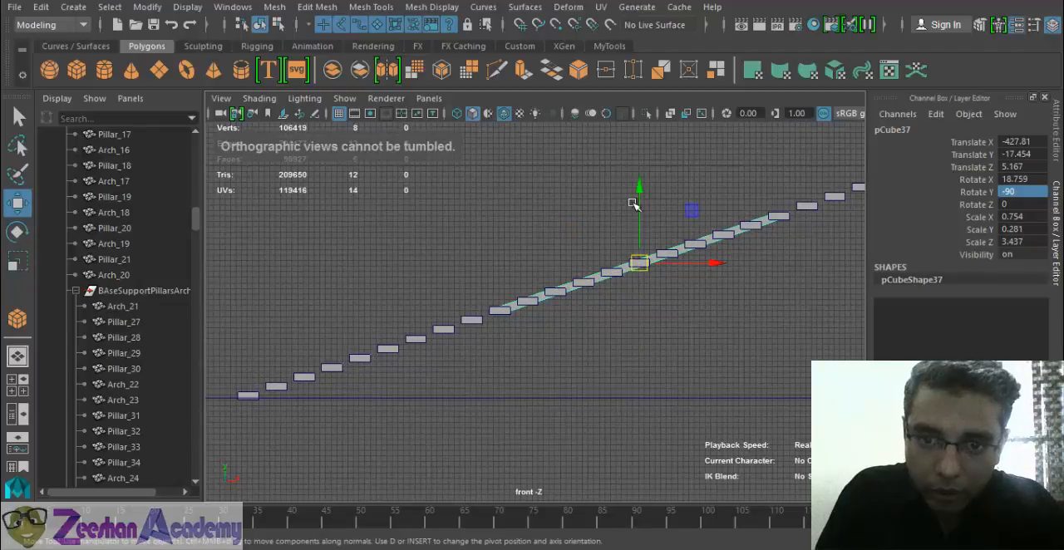
drag(638, 199, 638, 213)
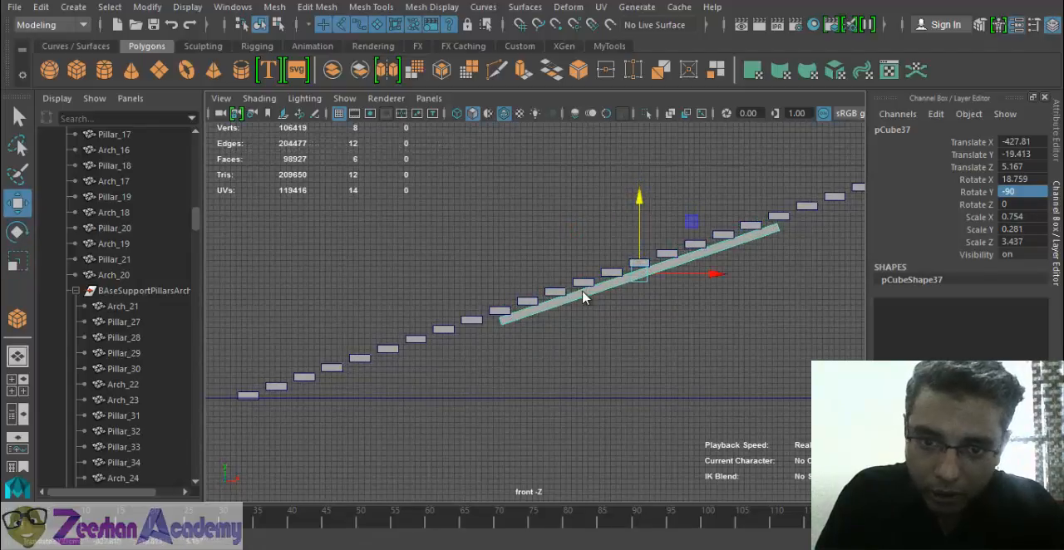
- Move the beam's end vertices to stretch it from the lowest step up to the walkway's end
right_drag(582, 296, 499, 133)
alt+middle_drag(485, 335, 563, 312)
drag(565, 289, 333, 382)
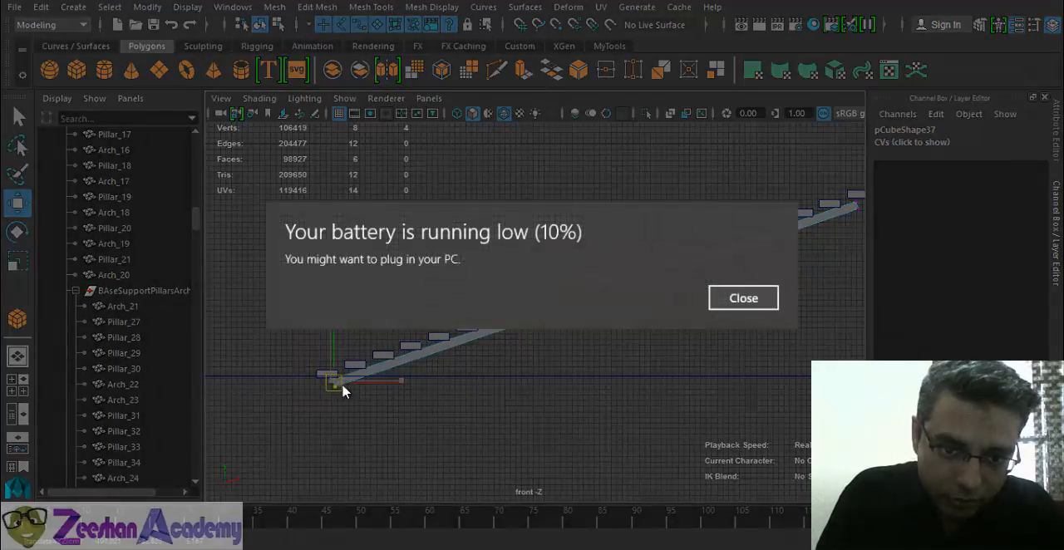
click(739, 304)
alt+middle_drag(755, 313, 509, 414)
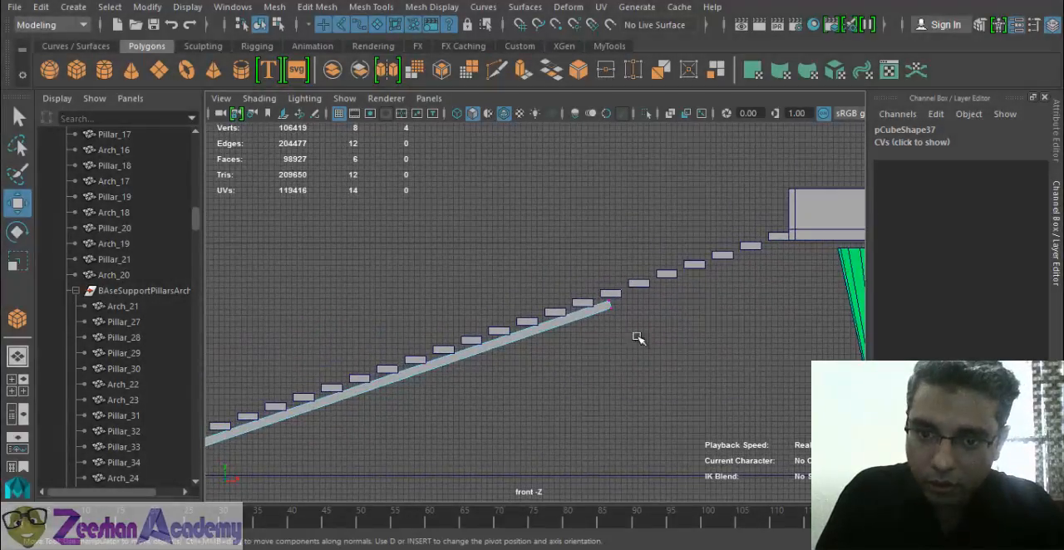
drag(609, 304, 793, 240)
right_drag(560, 140, 627, 109)
- In the perspective view, move the support beam sideways beneath the stairs to about Translate Z -7.419
key(space)
drag(579, 324, 576, 305)
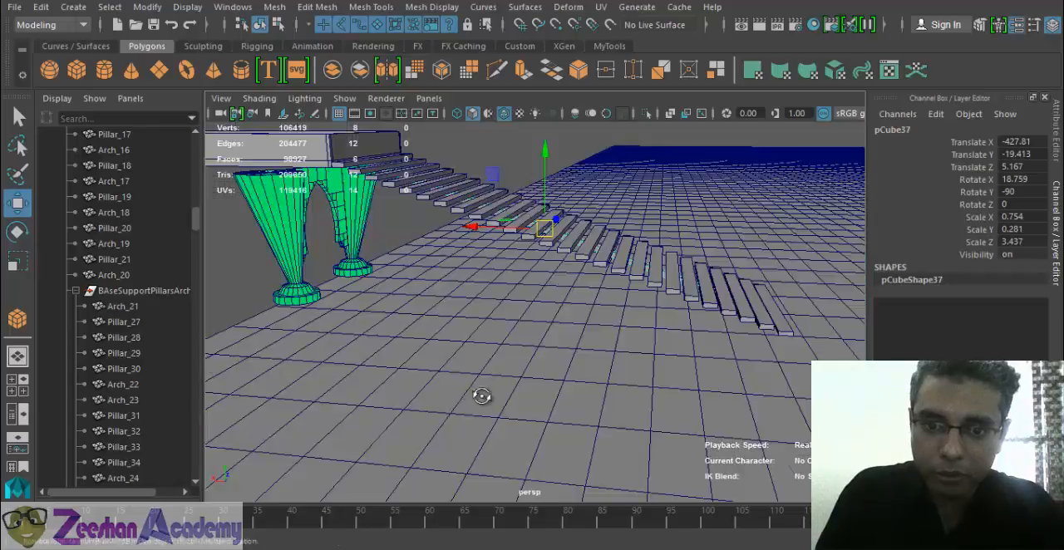
alt+drag(482, 397, 337, 385)
alt+right_drag(338, 385, 611, 416)
drag(696, 212, 623, 223)
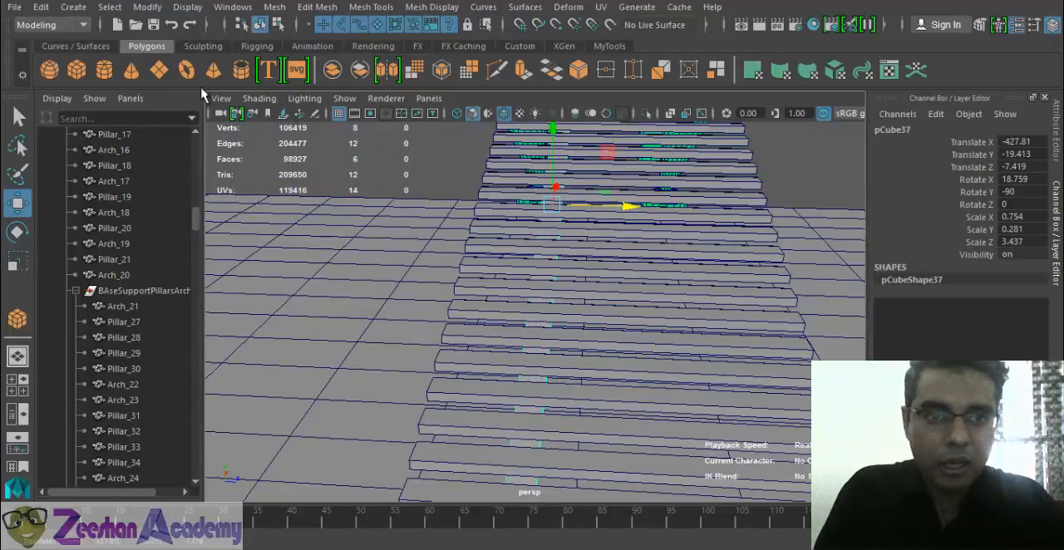
- Duplicate the support beam and move the copy to the stairs' other side, at about Translate Z 17.628
click(611, 46)
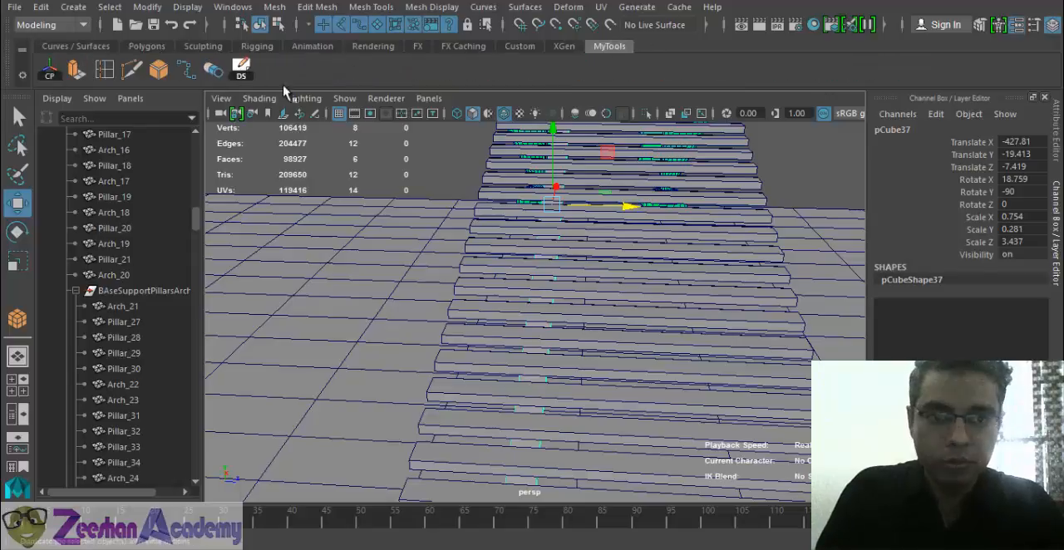
drag(631, 213, 758, 218)
scroll(694, 260, down, 4)
alt+drag(694, 260, 641, 283)
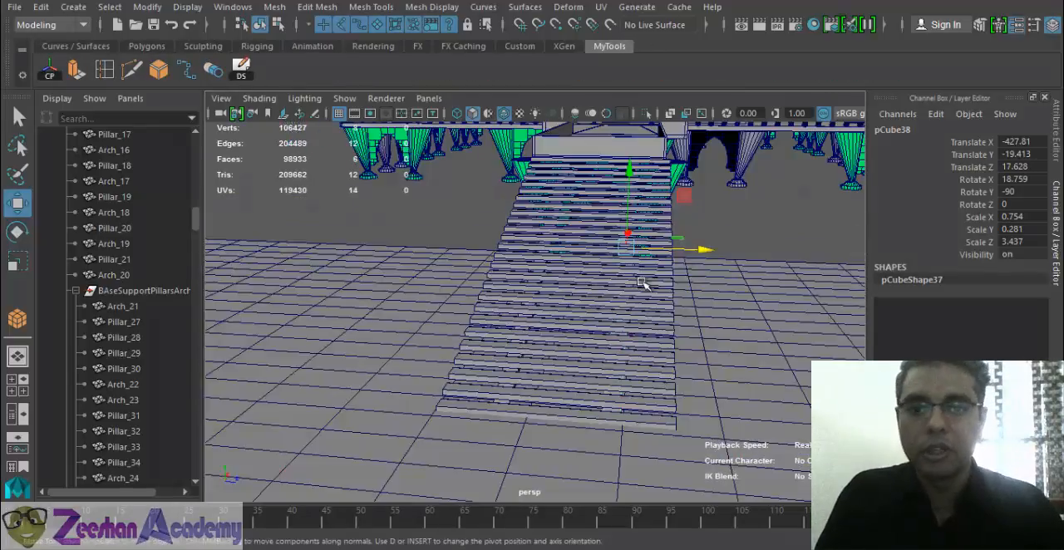
- Deselect the beam, turn off the wireframe overlay on the shaded view and inspect the staircase
click(747, 258)
alt+drag(747, 258, 432, 104)
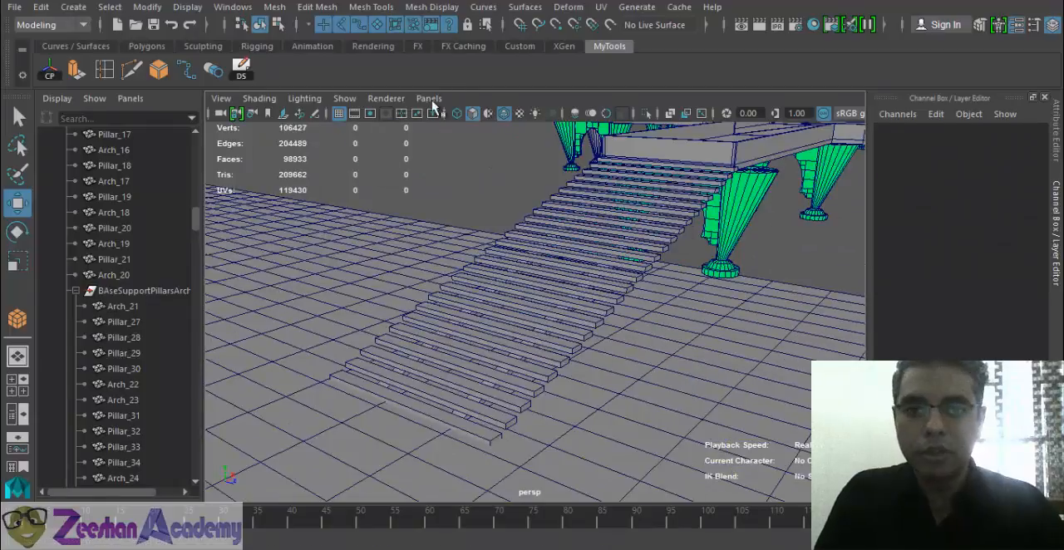
click(503, 114)
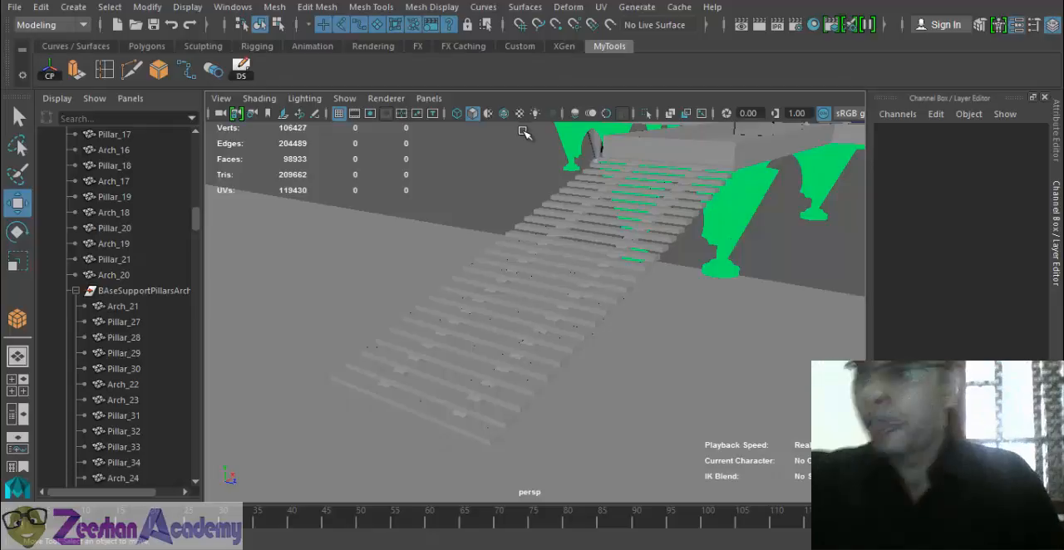
alt+drag(560, 303, 654, 333)
- Resize the ground plane to 500 by 500 and move it to about X -693.714, Z -15.978 under the staircase's foot
click(513, 412)
alt+drag(513, 411, 518, 405)
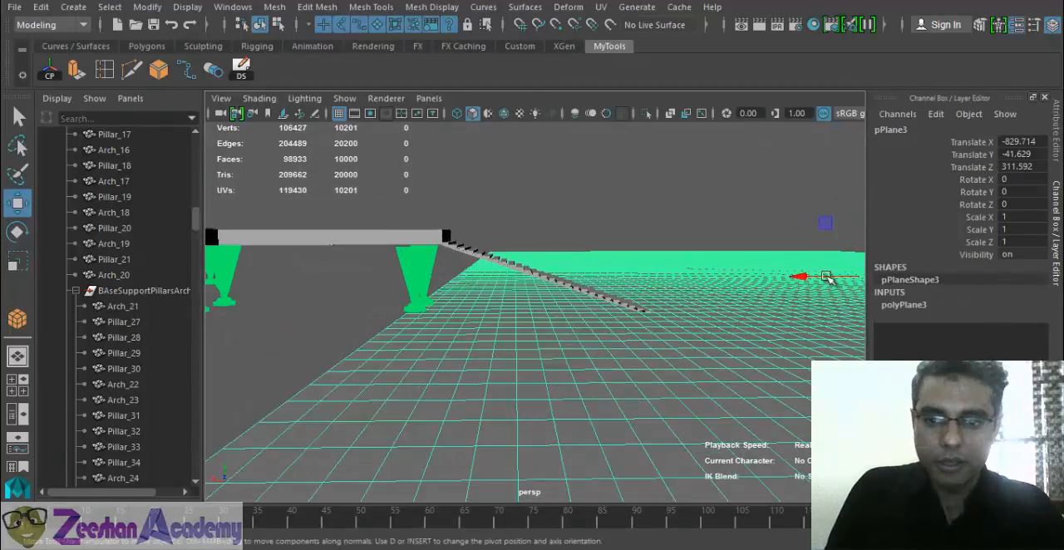
drag(827, 278, 489, 425)
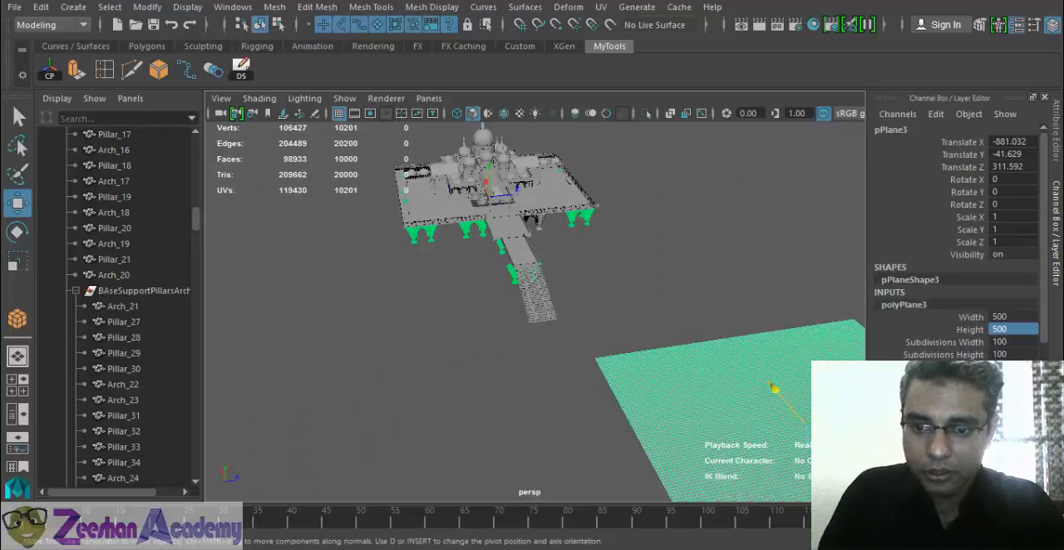
drag(833, 428, 541, 348)
alt+drag(474, 407, 383, 400)
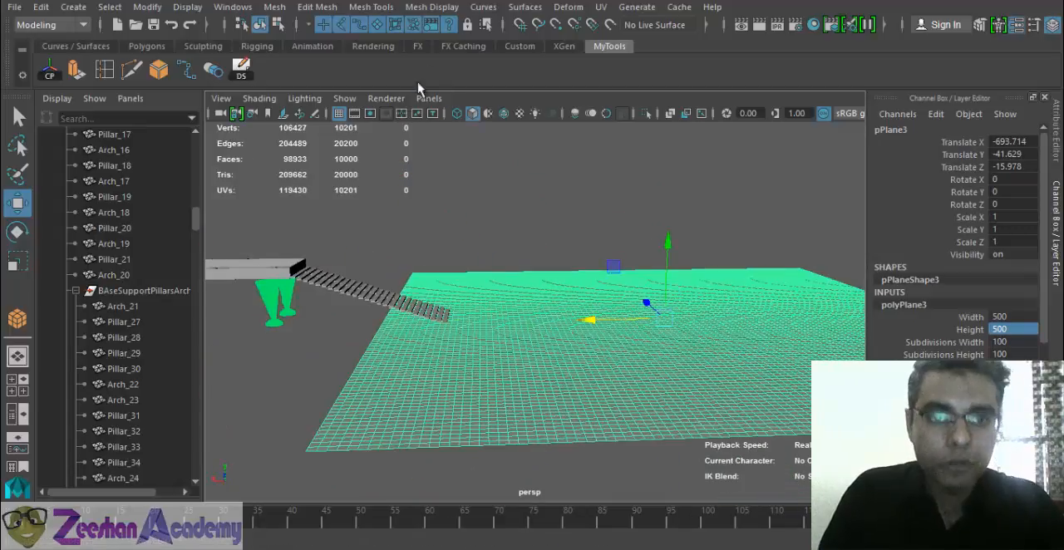
click(372, 8)
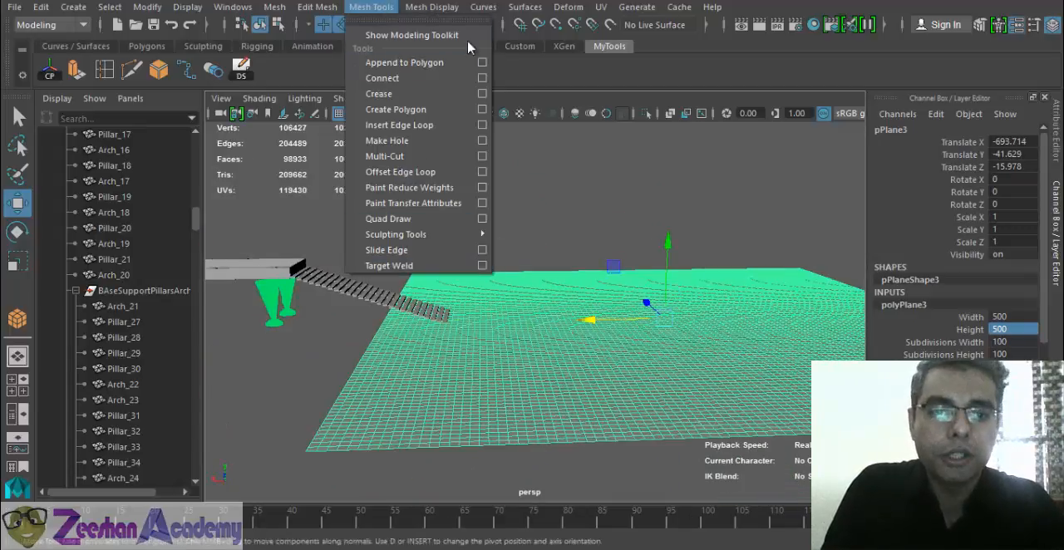
click(428, 8)
click(428, 12)
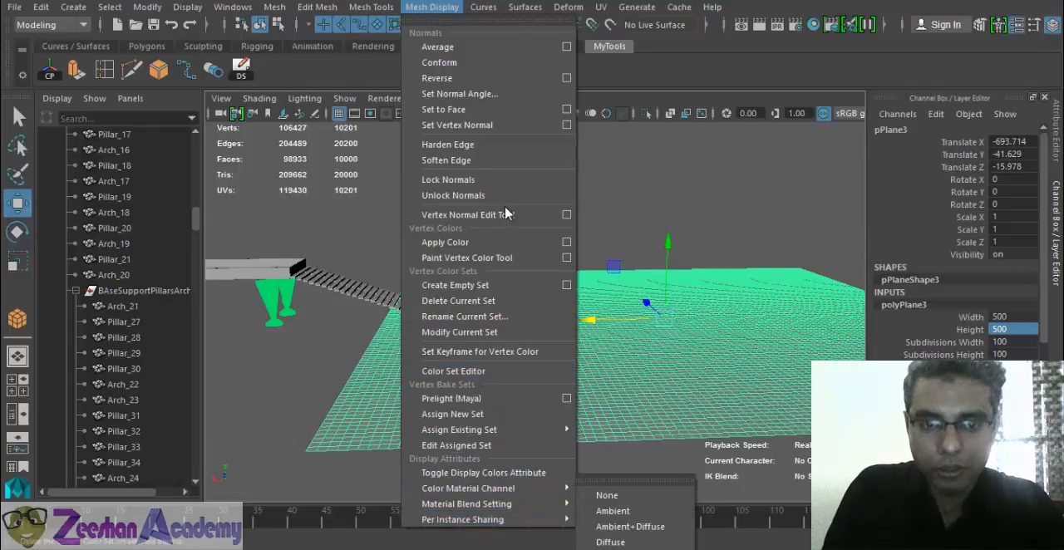
click(483, 8)
click(418, 7)
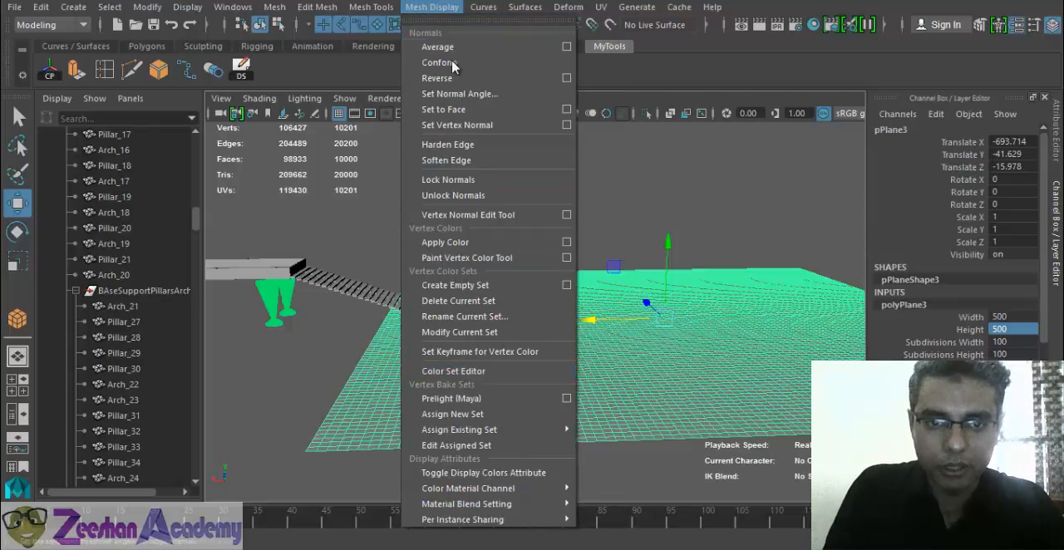
- Save the scene, accepting the student version notice
click(378, 7)
mouse_move(422, 236)
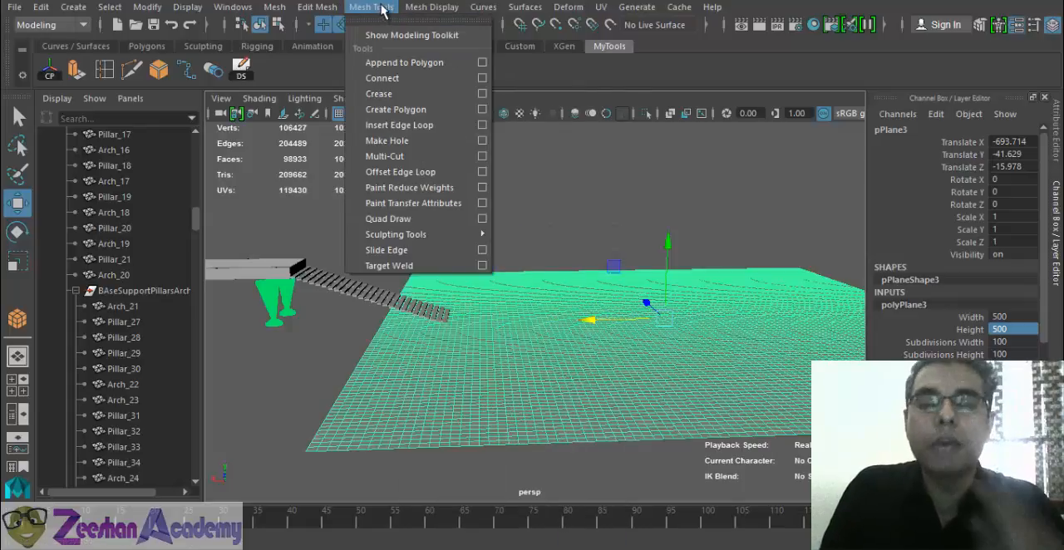
key(ctrl+s)
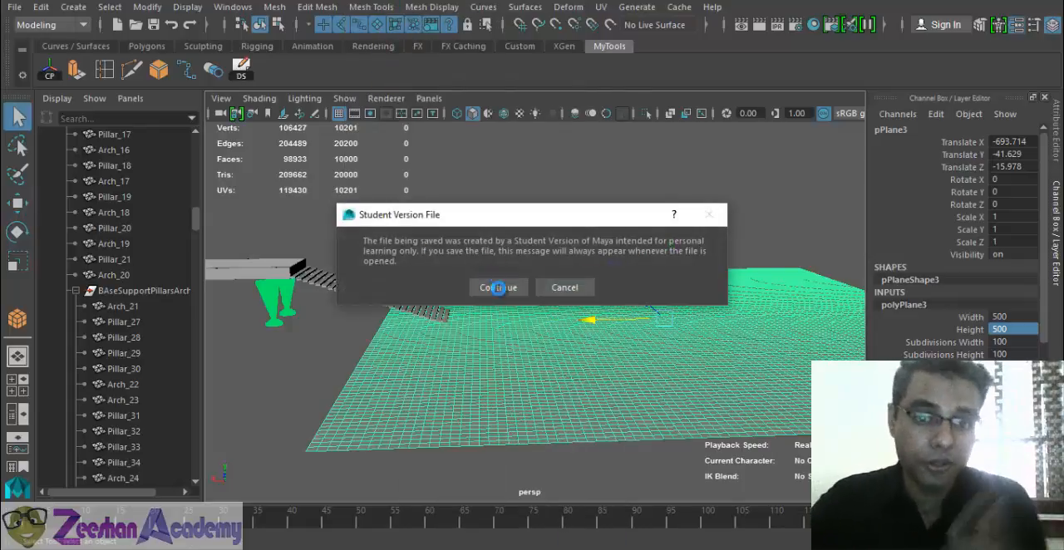
click(492, 287)
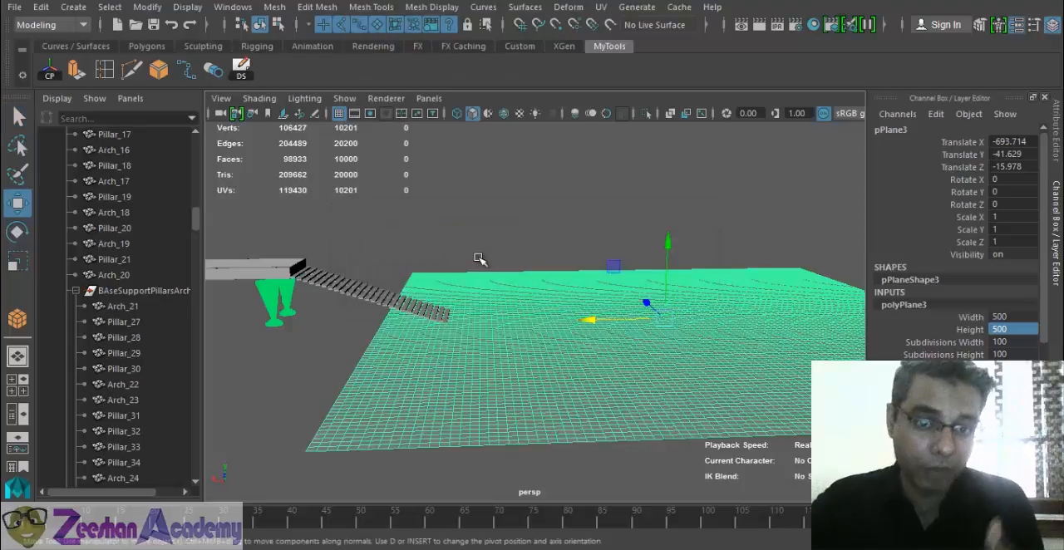
- Open the Modeling Toolkit, widen it and look through its object options and its Mesh, Components and Tools sections
click(371, 6)
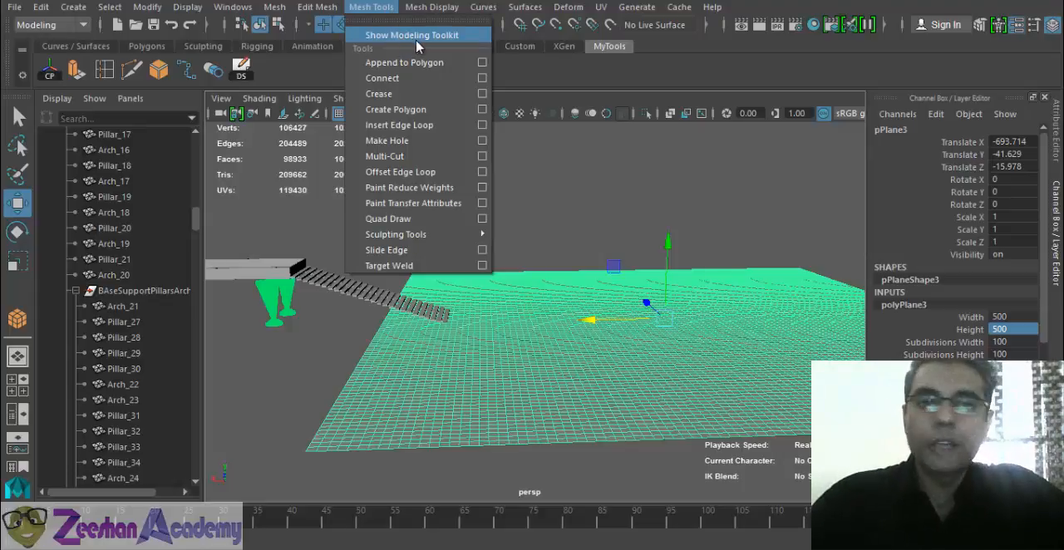
click(440, 37)
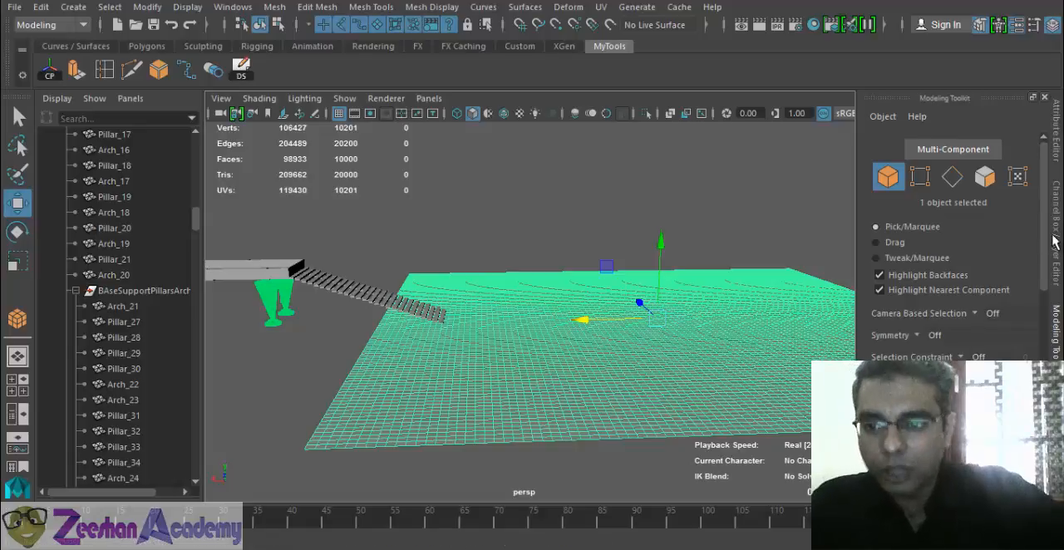
scroll(1038, 324, down, 5)
scroll(1036, 322, down, 3)
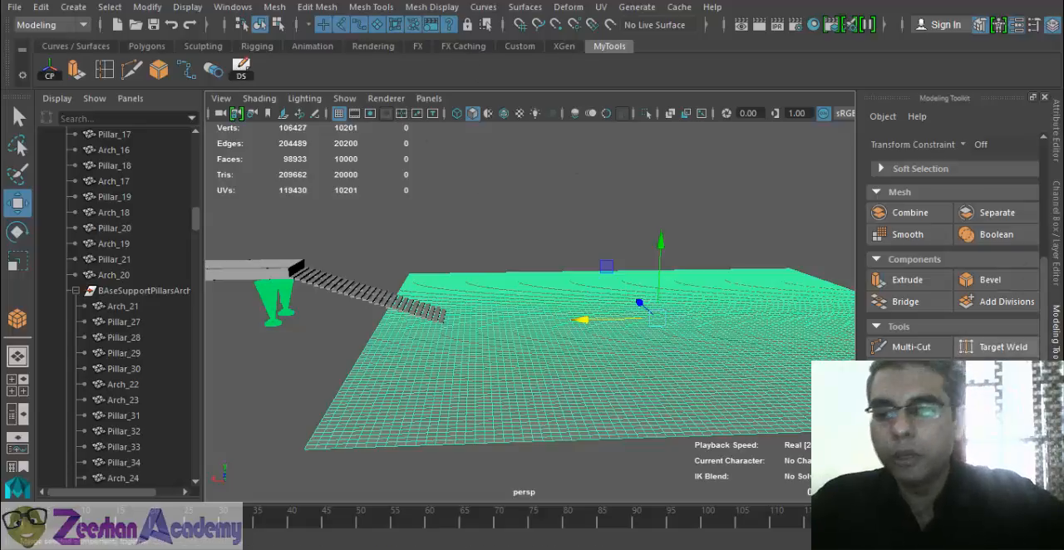
scroll(997, 341, down, 1)
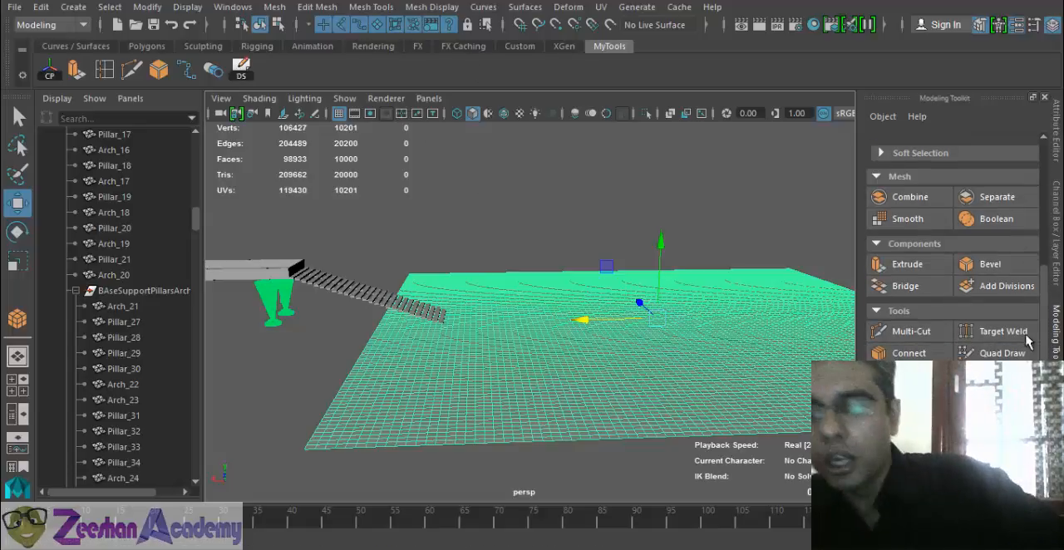
scroll(1044, 333, down, 2)
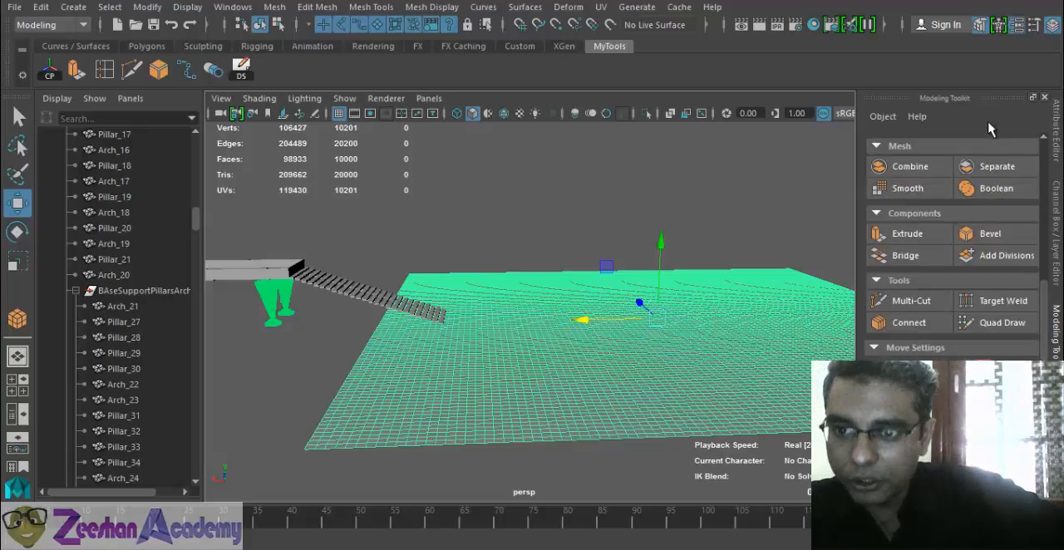
click(882, 117)
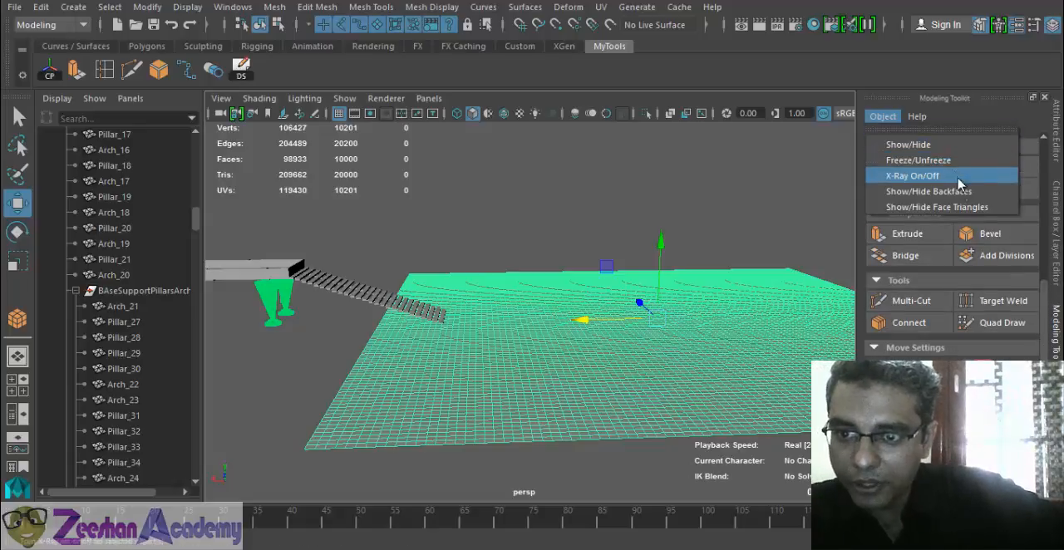
click(1000, 128)
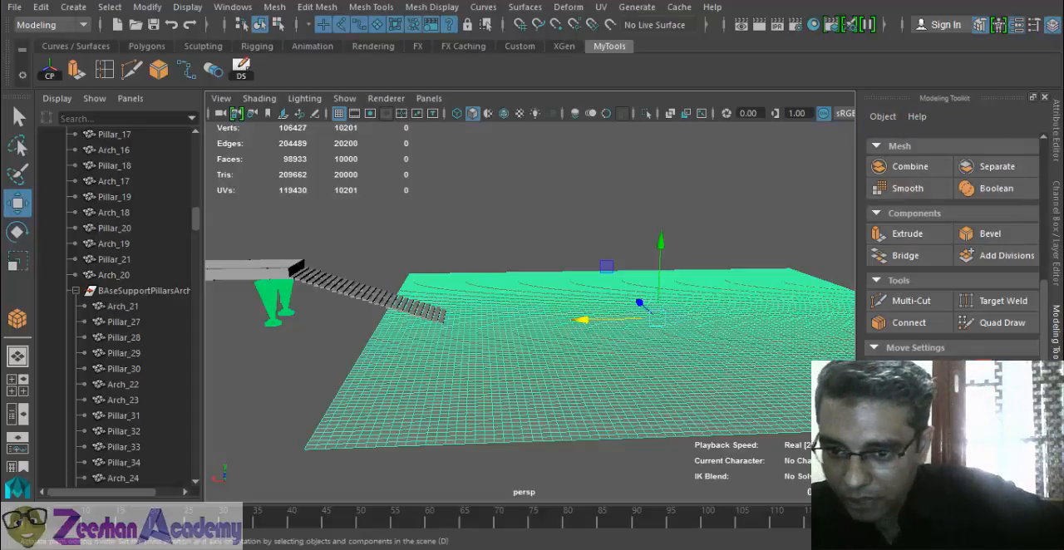
drag(858, 399, 783, 399)
mouse_move(1044, 353)
mouse_down()
mouse_move(1058, 214)
mouse_move(1056, 347)
mouse_up()
click(854, 226)
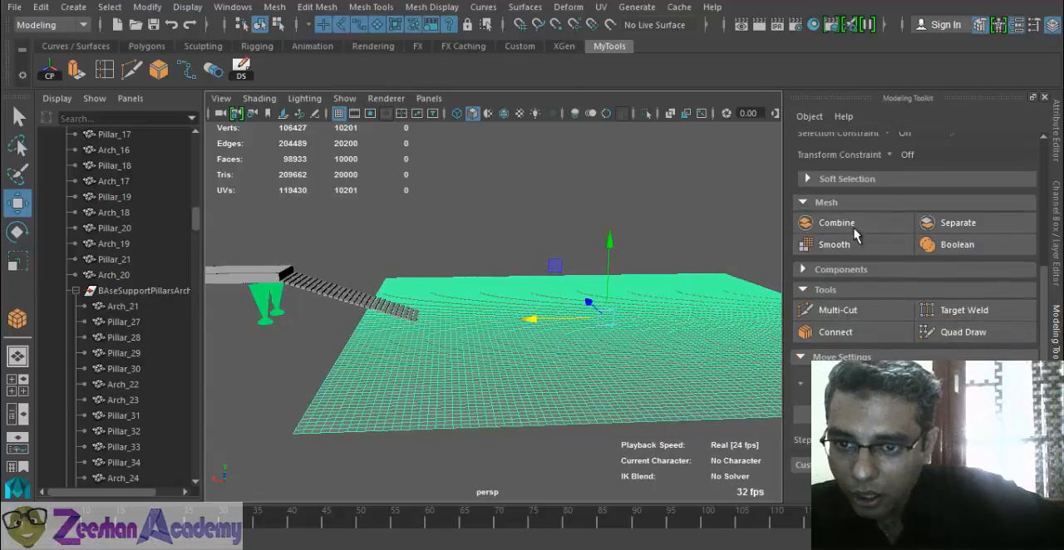
click(843, 269)
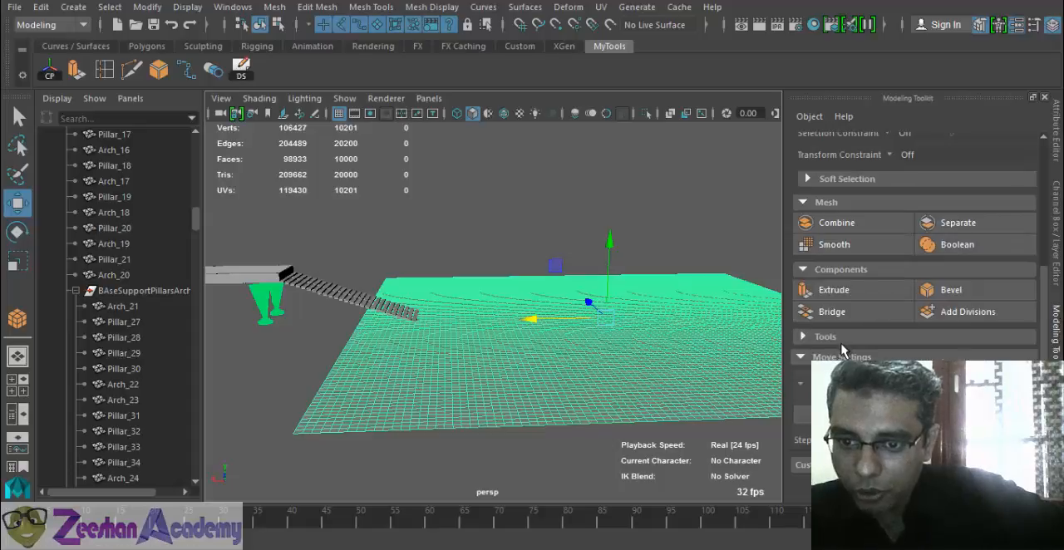
click(825, 337)
click(914, 403)
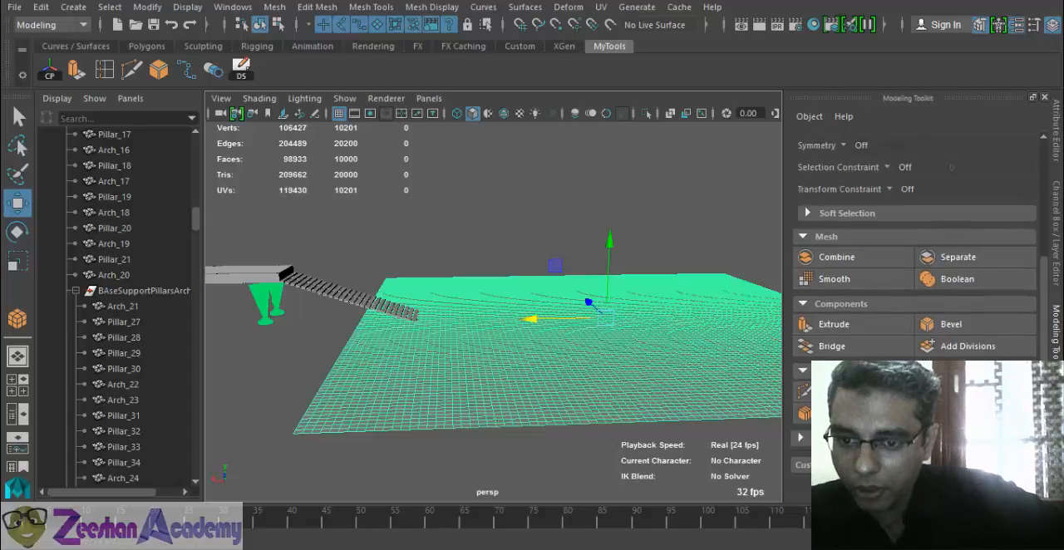
scroll(914, 275, down, 3)
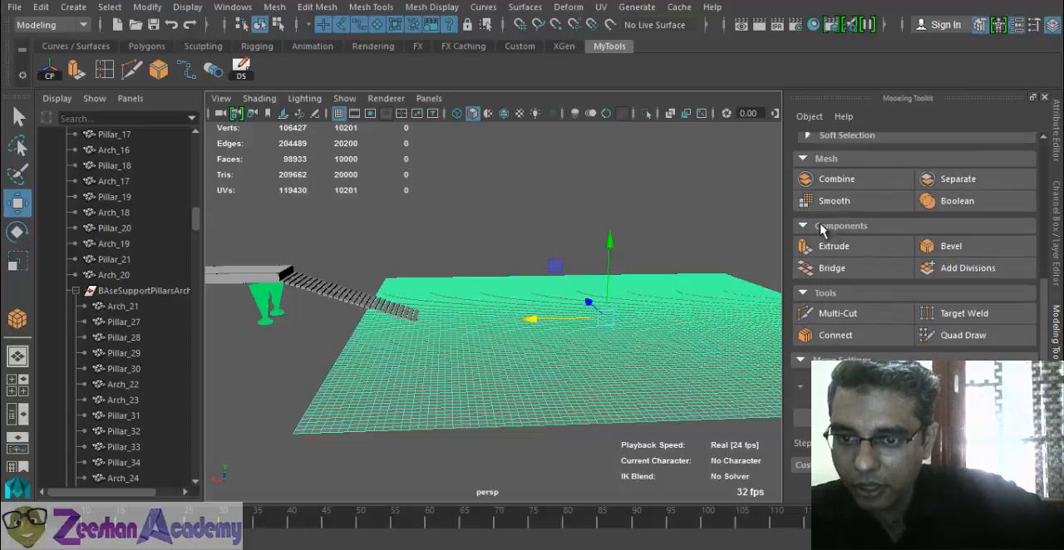
scroll(901, 283, up, 2)
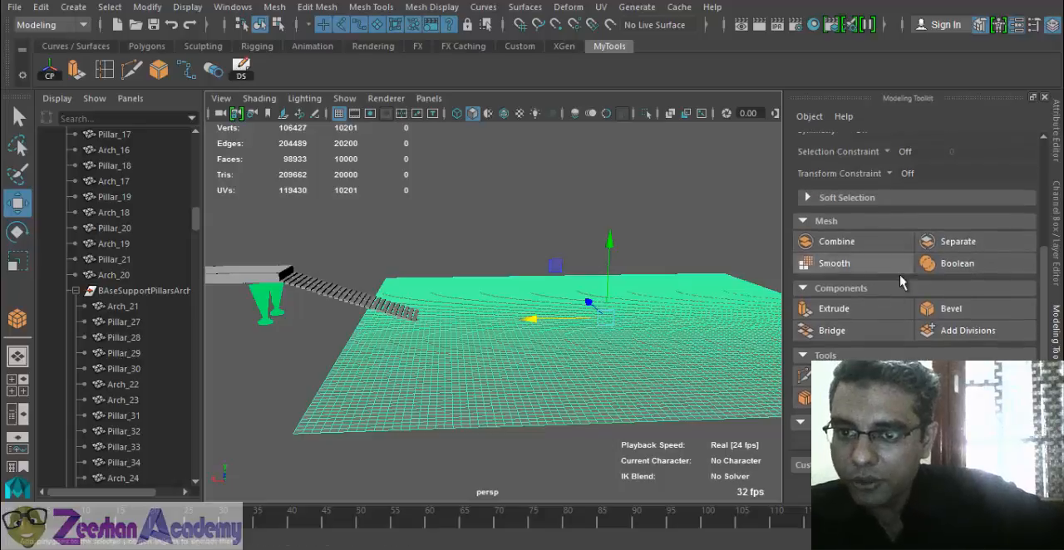
- Enable Soft Select with an 8.00 Volume falloff, try raising one vertex of the ground plane, and undo the move
click(856, 198)
click(866, 217)
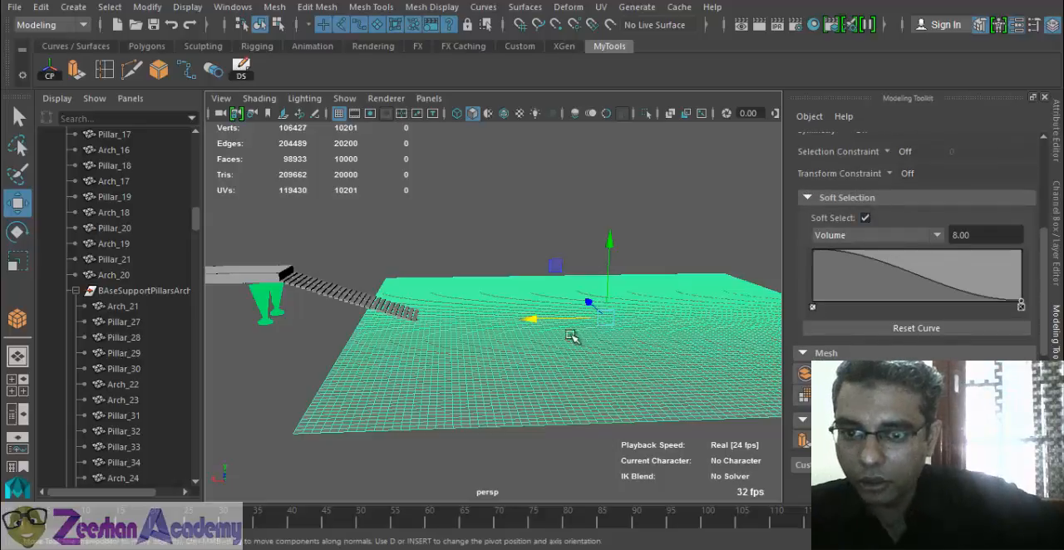
right_drag(436, 130, 400, 130)
click(391, 393)
alt+drag(392, 394, 399, 415)
scroll(372, 363, up, 3)
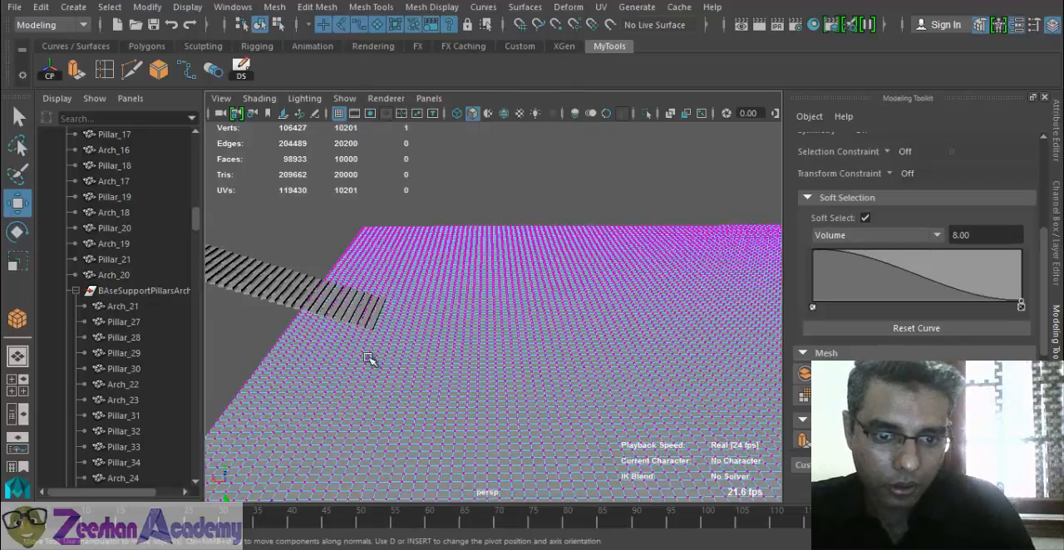
alt+middle_drag(372, 363, 475, 423)
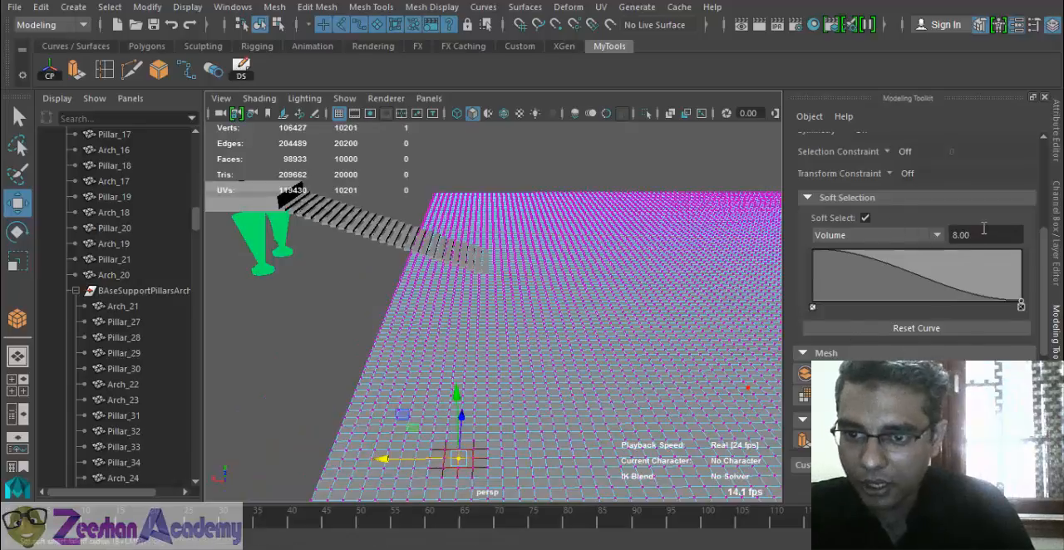
drag(465, 416, 472, 391)
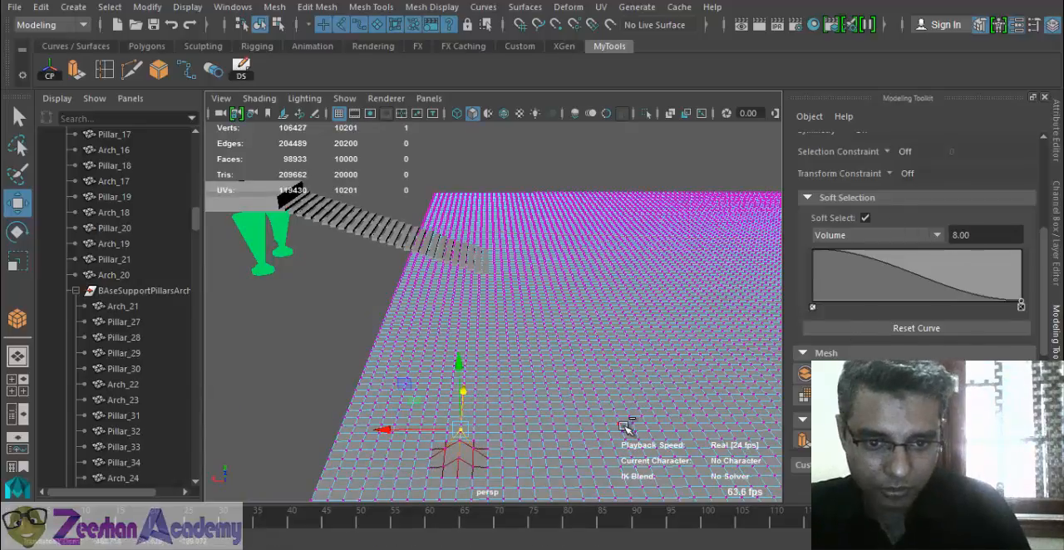
key(ctrl+z)
alt+drag(549, 422, 503, 400)
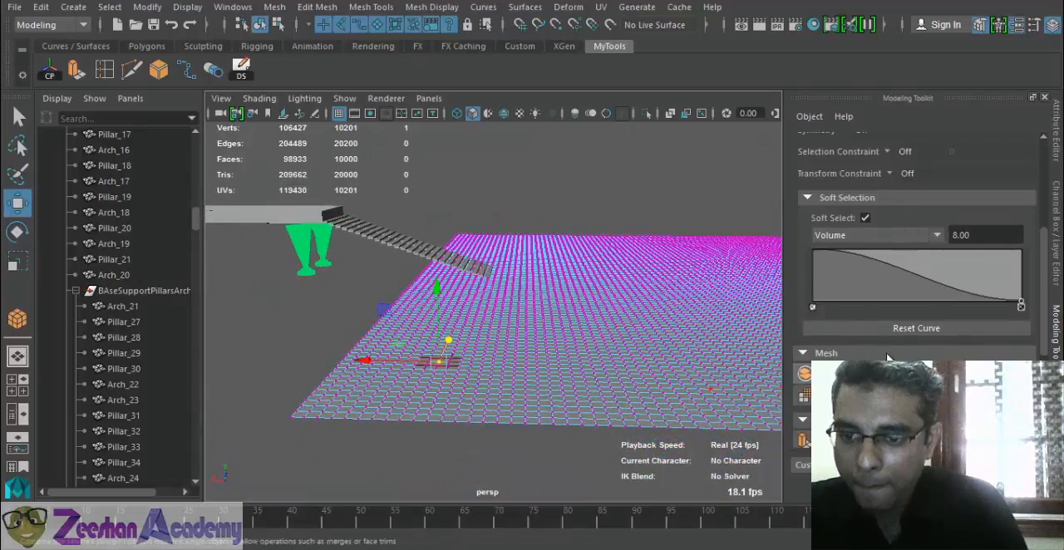
- Close the Modeling Toolkit and return the ground plane to object mode
scroll(848, 198, up, 5)
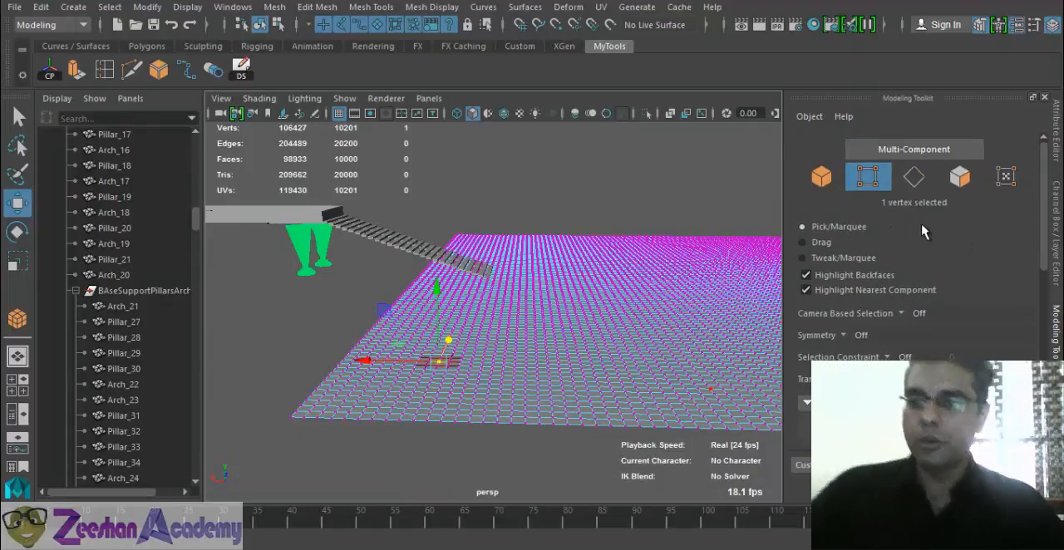
click(1045, 98)
right_drag(636, 130, 586, 278)
- Detach the Sculpting Tools list as a floating window beside the viewport and activate the Sculpt Tool with its settings shown
click(490, 6)
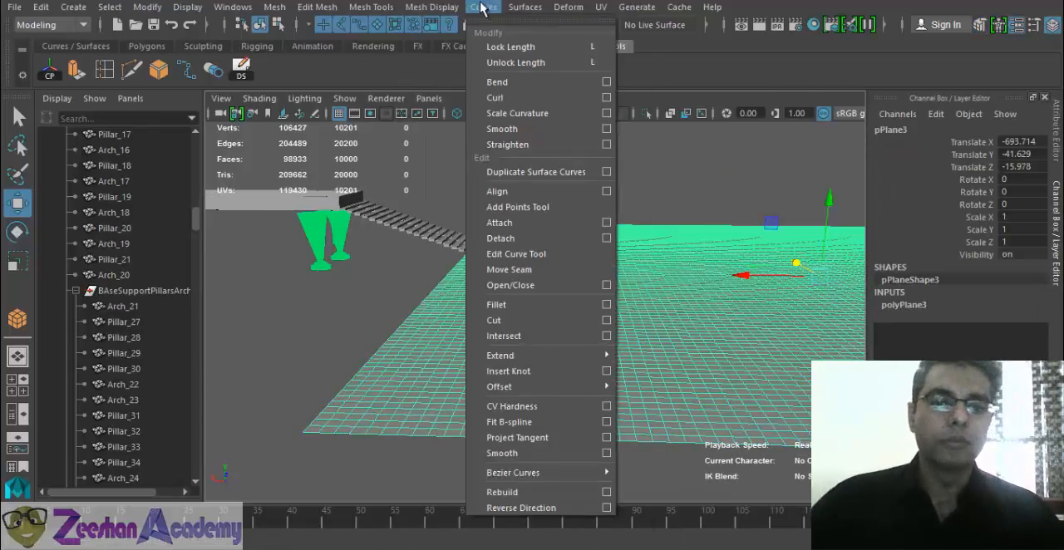
mouse_move(456, 6)
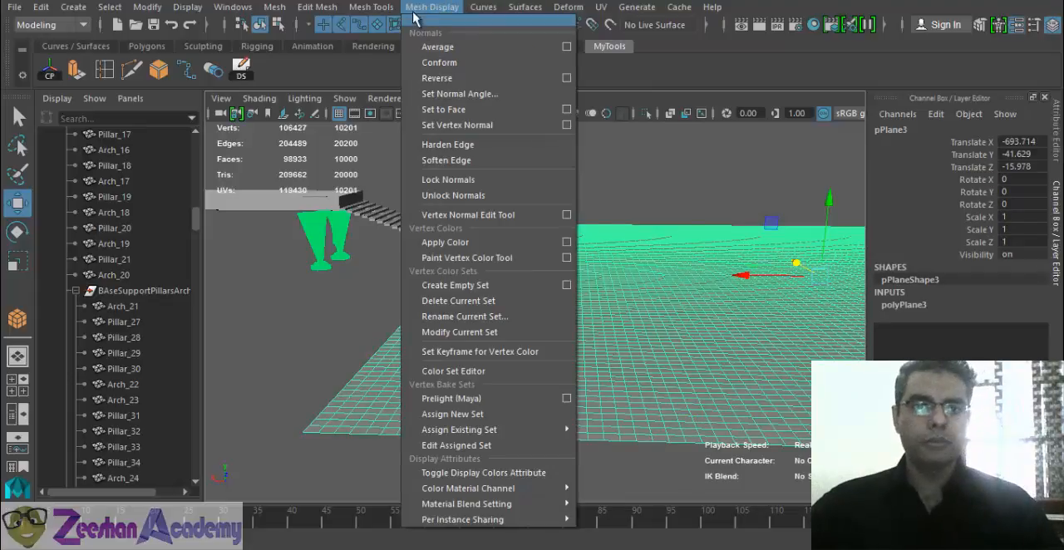
mouse_move(371, 6)
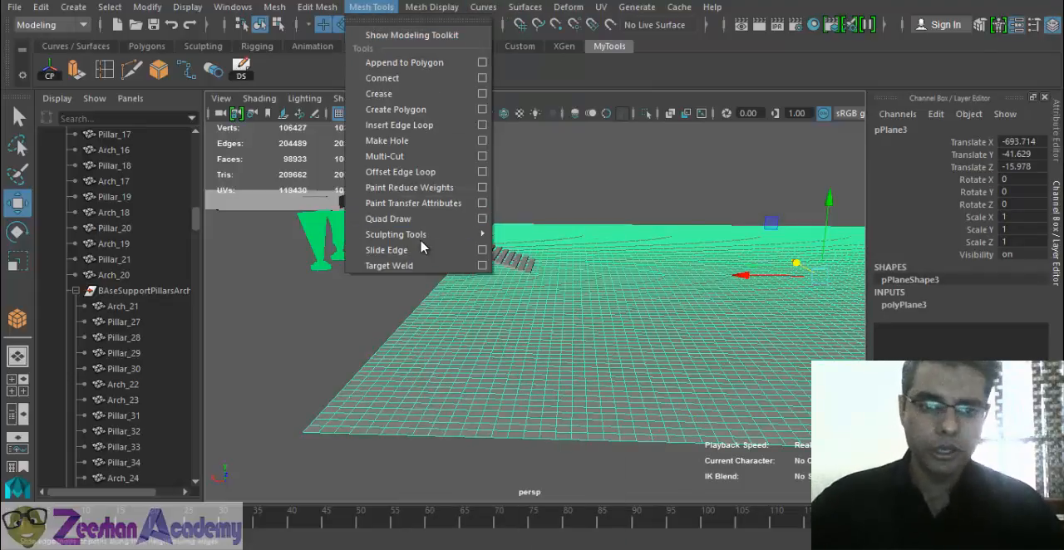
mouse_move(421, 241)
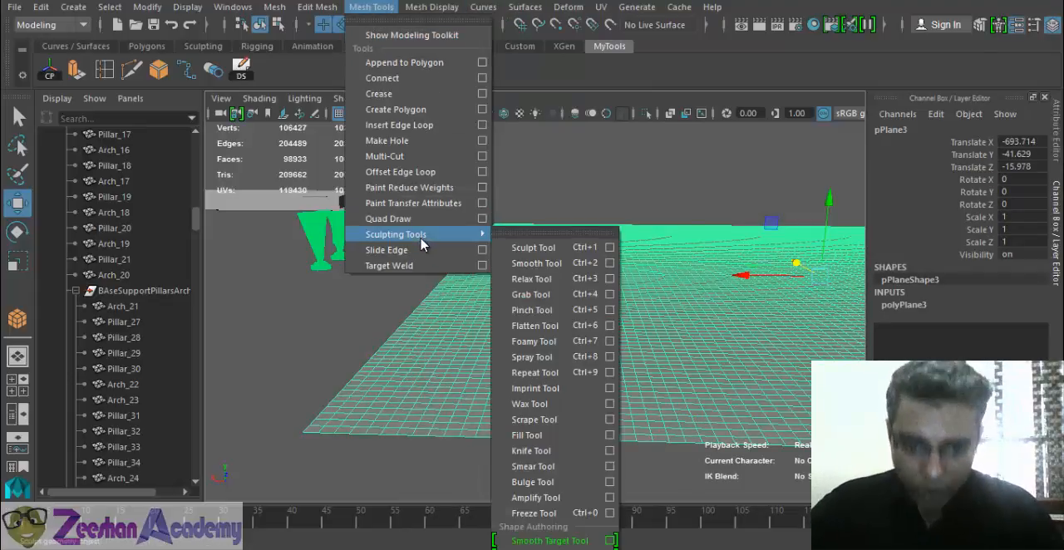
click(508, 230)
mouse_move(636, 209)
mouse_down()
mouse_move(721, 171)
mouse_move(819, 160)
mouse_move(936, 113)
mouse_move(948, 91)
mouse_up()
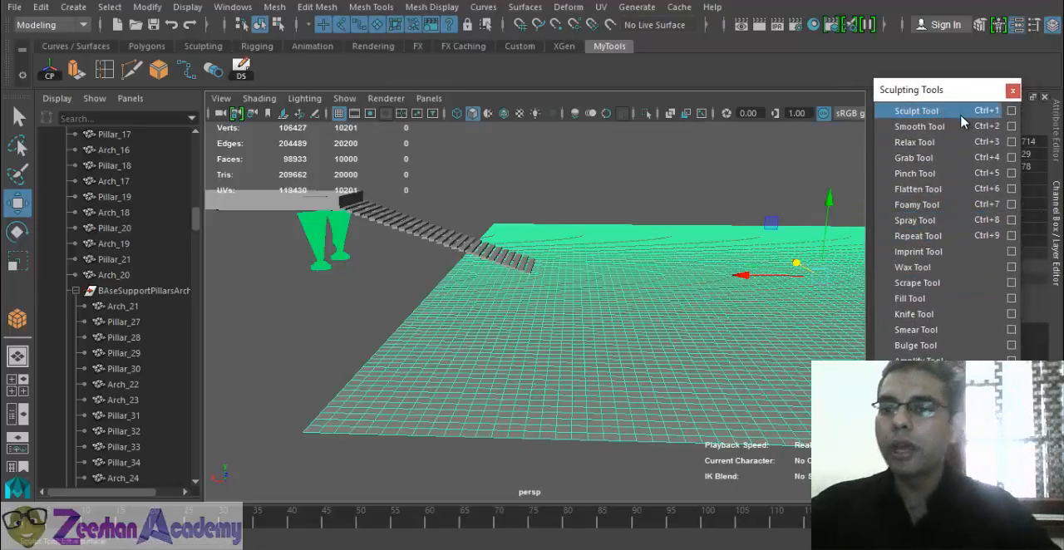
click(1009, 111)
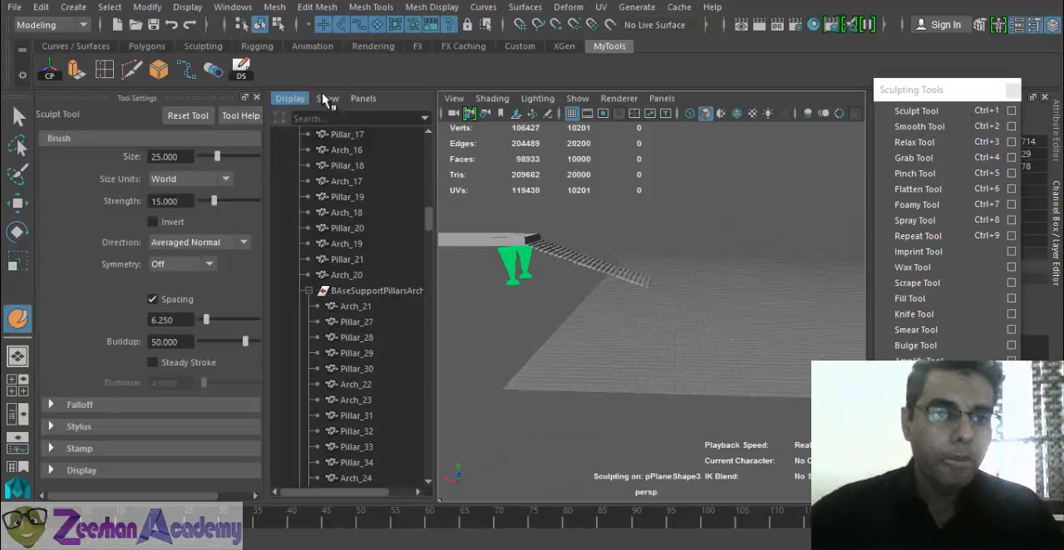
key(space)
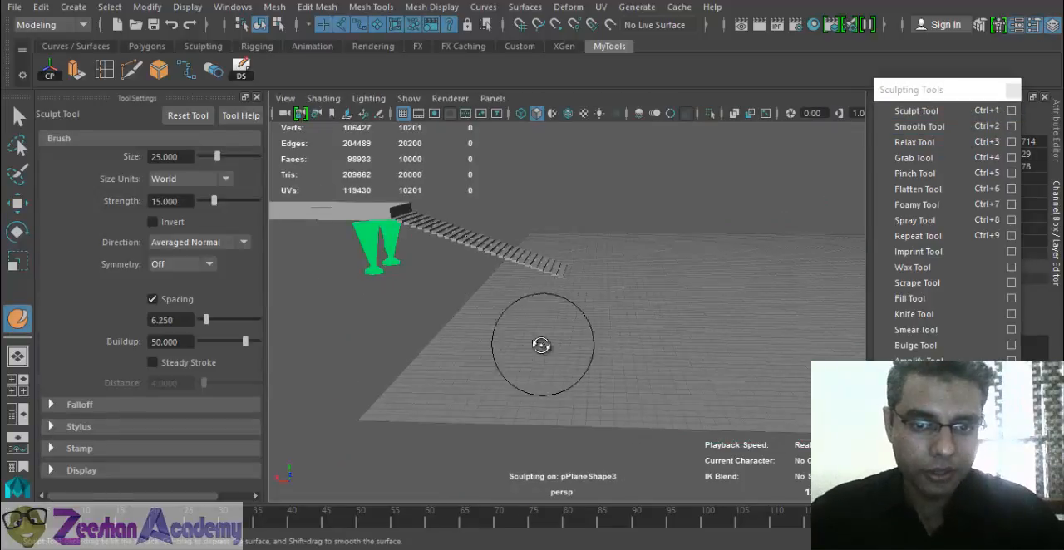
- Sculpt raised mounds and ridges on the ground plane around the staircase's foot, with brush size 25 and strength 15
alt+drag(541, 345, 480, 340)
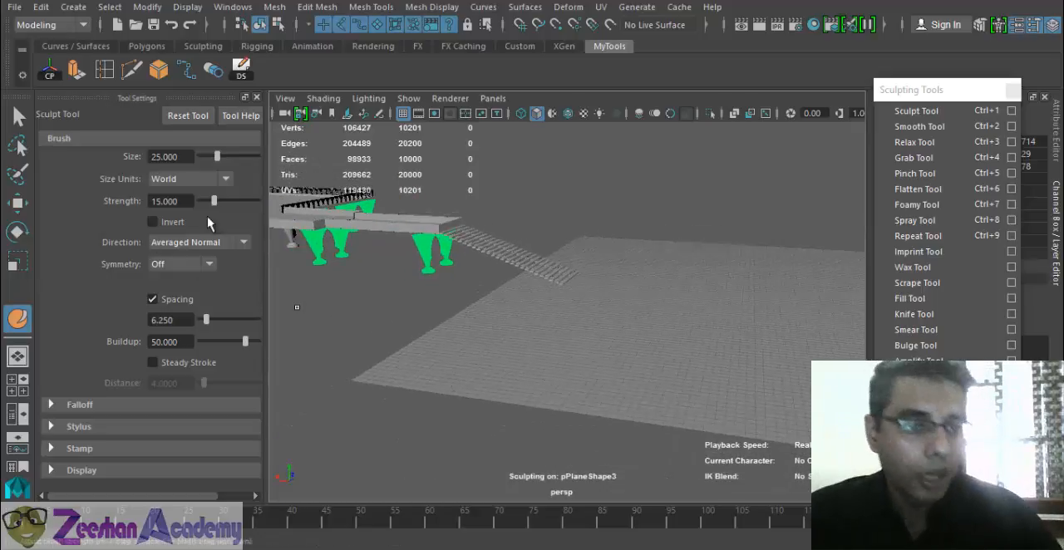
drag(553, 351, 636, 320)
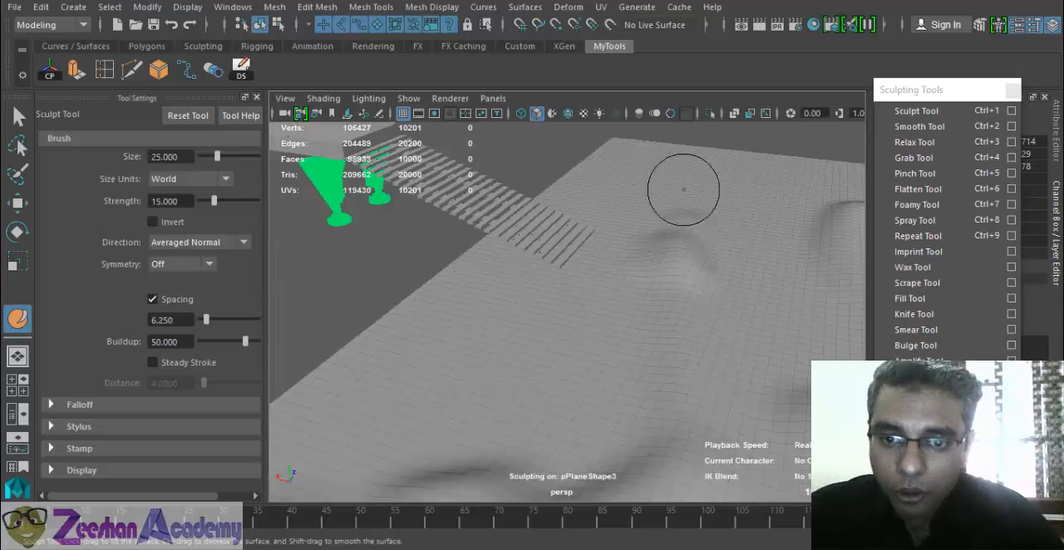
mouse_move(428, 441)
alt+mouse_down()
mouse_move(549, 430)
mouse_move(559, 371)
alt+mouse_up()
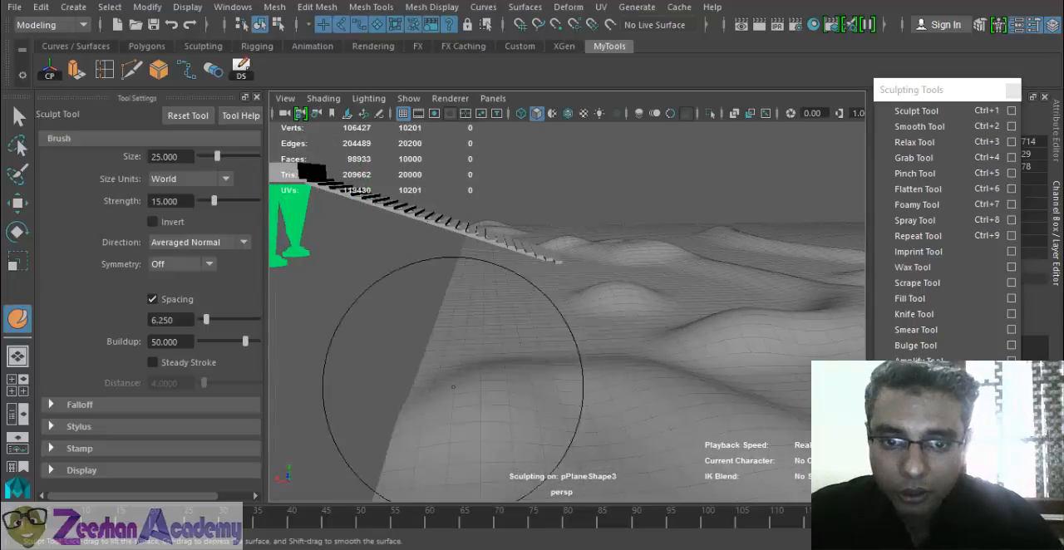
mouse_move(741, 395)
alt+mouse_down()
mouse_move(638, 423)
mouse_move(617, 440)
alt+mouse_up()
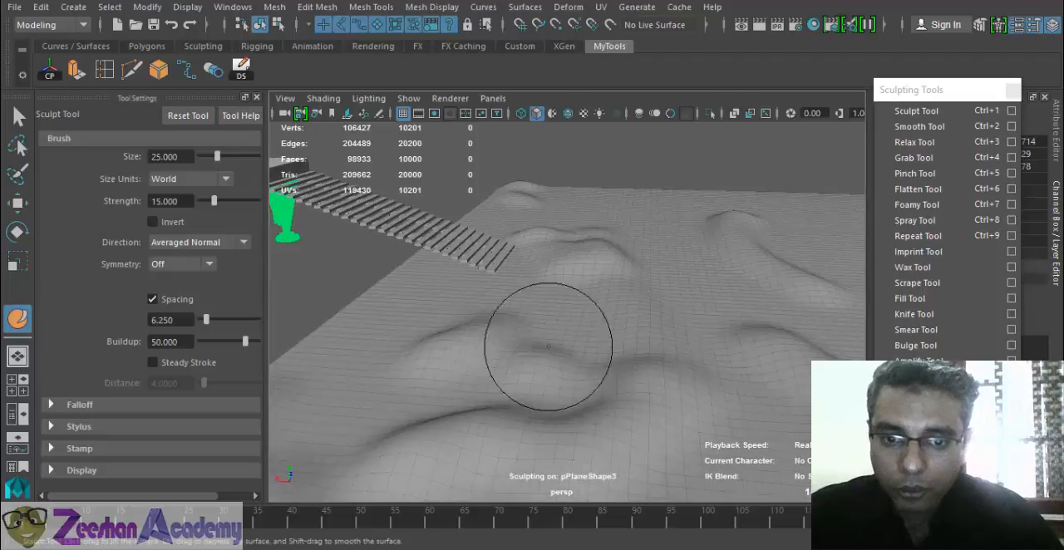
alt+drag(416, 323, 499, 333)
drag(502, 331, 698, 466)
alt+drag(789, 380, 665, 357)
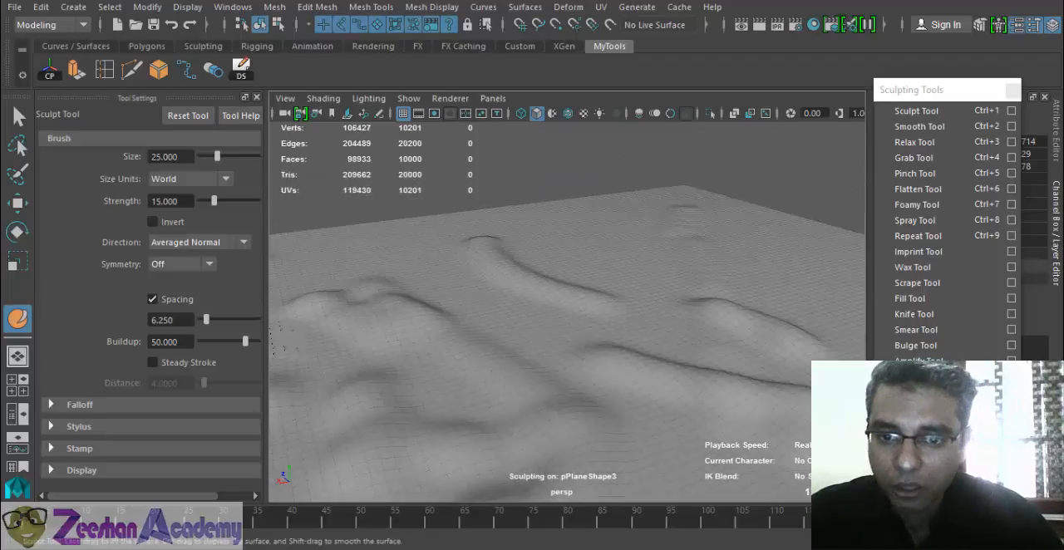
- Sculpt more mounds and long ridges across the middle and flat outer areas of the ground plane with the Sculpt Tool
drag(559, 374, 466, 399)
mouse_move(536, 287)
mouse_down()
mouse_move(778, 333)
mouse_move(806, 356)
mouse_up()
drag(603, 333, 802, 362)
drag(507, 222, 599, 283)
mouse_move(469, 374)
mouse_down()
mouse_move(618, 373)
mouse_move(677, 406)
mouse_up()
alt+drag(407, 336, 510, 361)
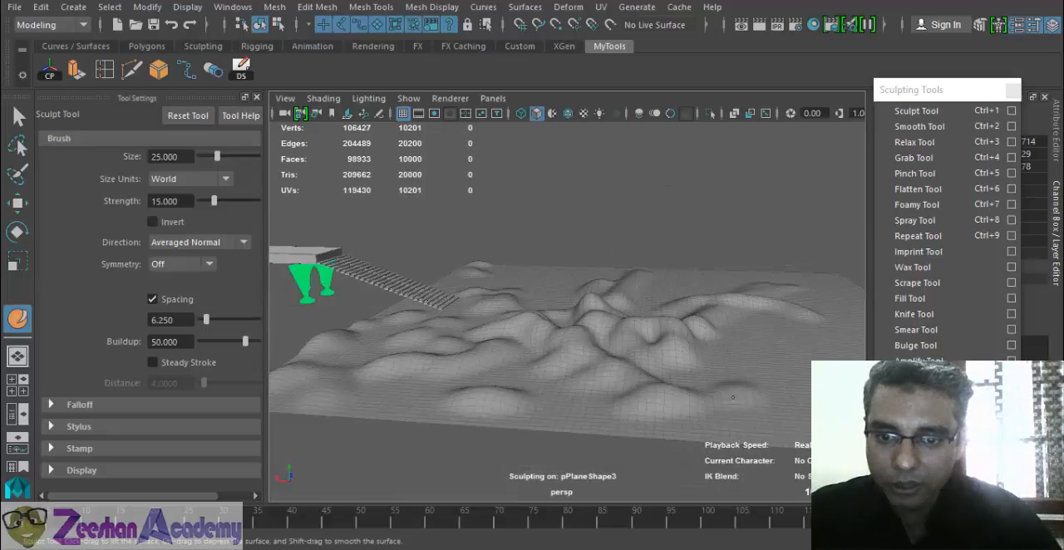
mouse_move(698, 397)
mouse_down()
mouse_move(663, 345)
mouse_move(700, 378)
mouse_up()
alt+drag(707, 337, 540, 363)
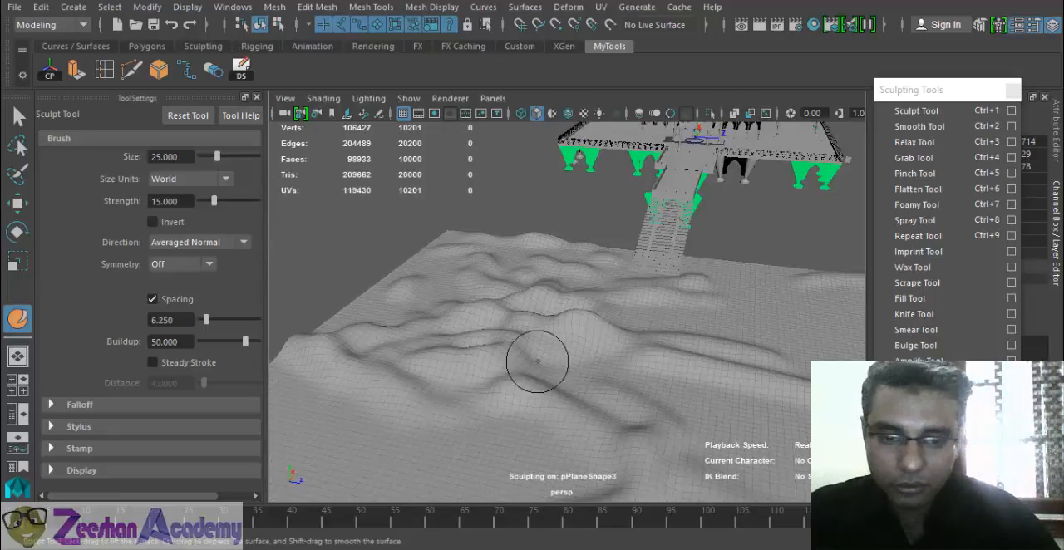
- Extend the sculpted hills towards the ground plane's outer edges, filling the areas that are still flat
mouse_move(416, 373)
mouse_down()
mouse_move(674, 373)
mouse_move(565, 416)
mouse_up()
alt+drag(548, 420, 706, 449)
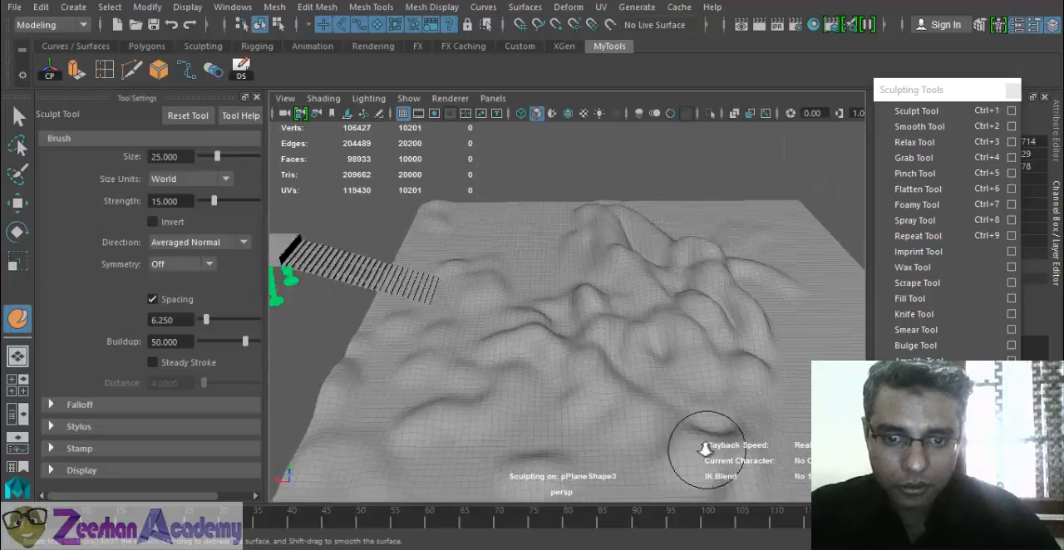
scroll(706, 449, down, 3)
drag(782, 372, 683, 402)
drag(798, 413, 599, 412)
drag(706, 320, 781, 298)
drag(753, 240, 671, 239)
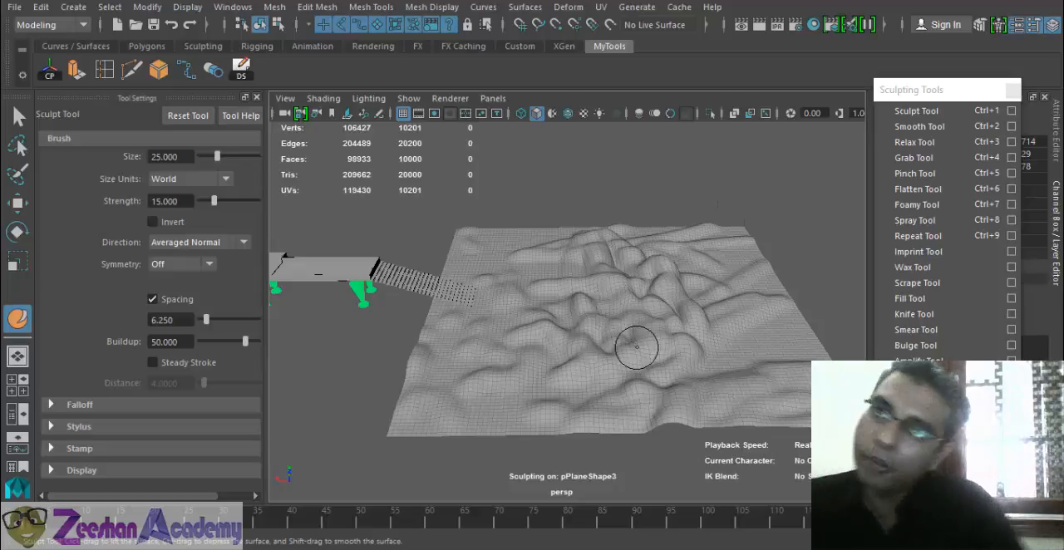
- Build up hills along the ground plane's border and corners at brush size 25 and strength 15
mouse_move(637, 347)
alt+mouse_down()
mouse_move(577, 320)
mouse_move(544, 277)
mouse_move(560, 265)
alt+mouse_up()
scroll(704, 365, up, 5)
mouse_move(668, 321)
alt+mouse_down()
mouse_move(711, 327)
mouse_move(403, 383)
mouse_move(836, 201)
alt+mouse_up()
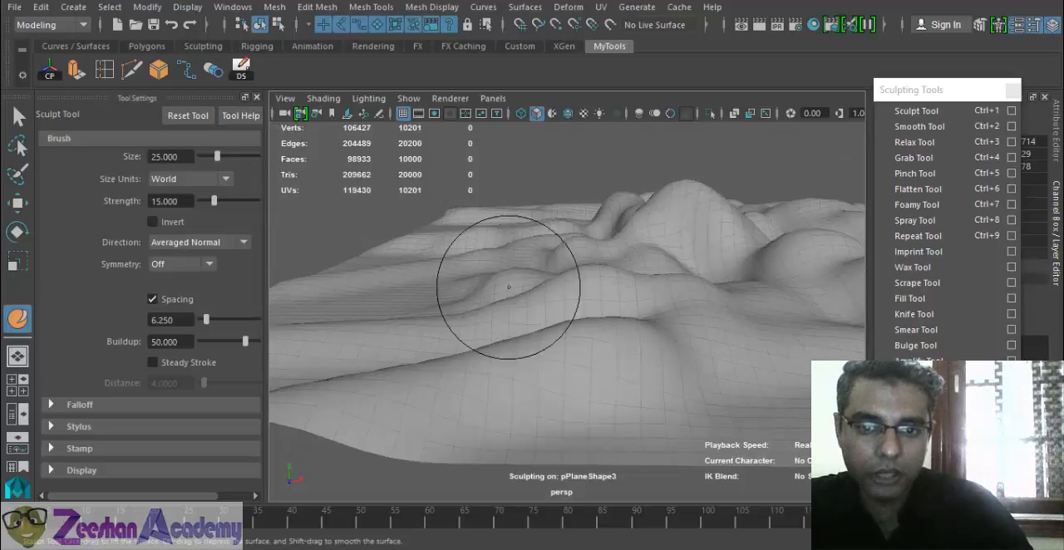
mouse_move(499, 285)
alt+mouse_down()
mouse_move(427, 325)
mouse_move(467, 325)
alt+mouse_up()
mouse_move(398, 383)
alt+mouse_down()
mouse_move(684, 404)
mouse_move(608, 351)
alt+mouse_up()
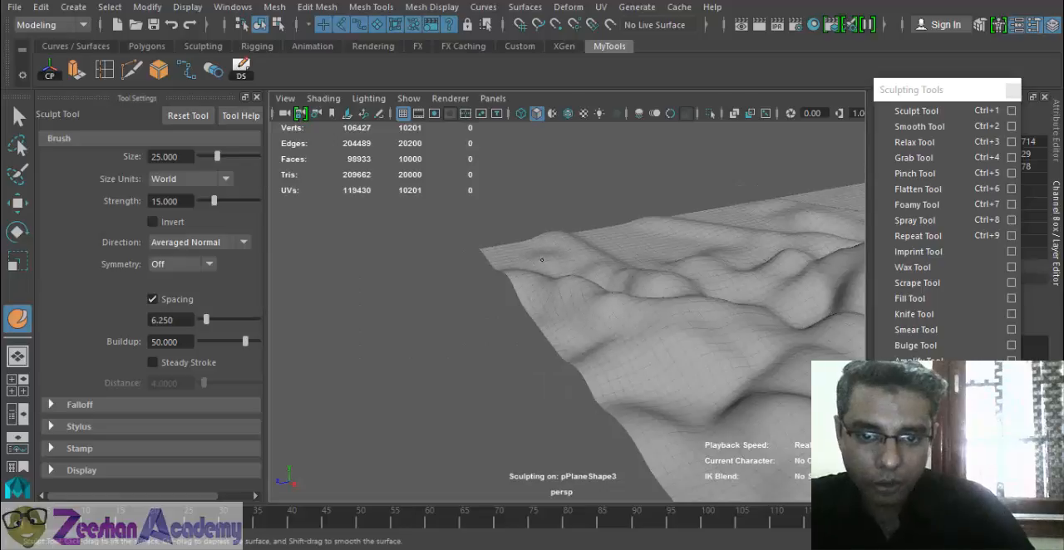
mouse_move(557, 255)
alt+mouse_down()
mouse_move(612, 308)
mouse_move(648, 321)
alt+mouse_up()
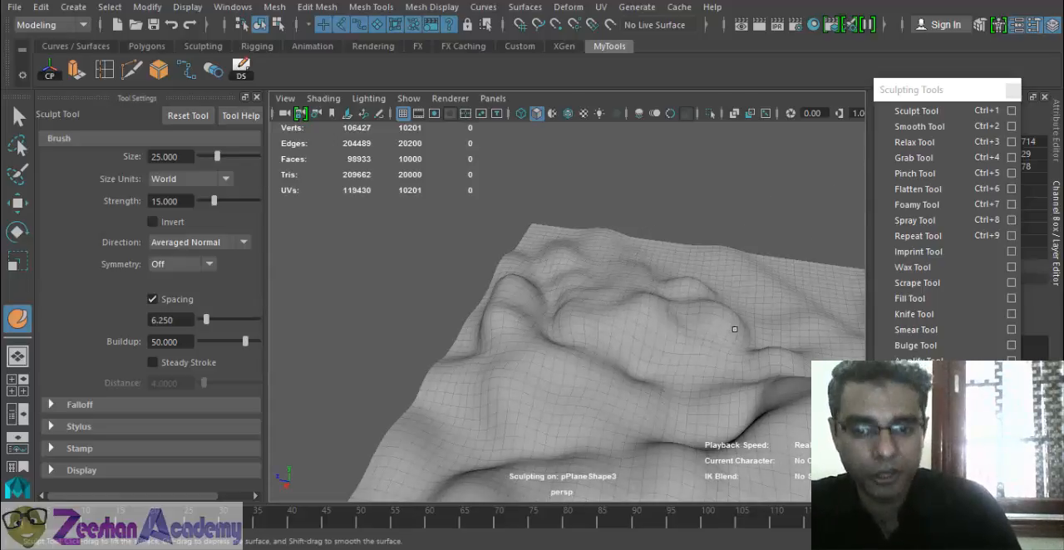
mouse_move(732, 390)
alt+mouse_down()
mouse_move(541, 418)
mouse_move(586, 358)
mouse_move(497, 328)
mouse_move(541, 339)
mouse_move(631, 332)
mouse_move(660, 361)
alt+mouse_up()
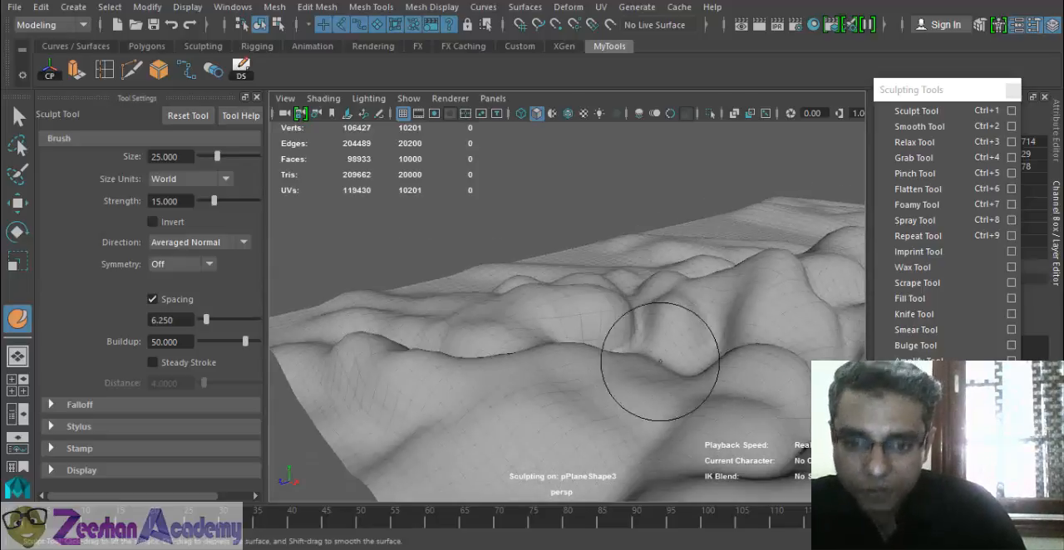
mouse_move(747, 388)
alt+mouse_down()
mouse_move(427, 351)
mouse_move(524, 353)
mouse_move(444, 318)
mouse_move(653, 390)
alt+mouse_up()
alt+drag(475, 451, 736, 296)
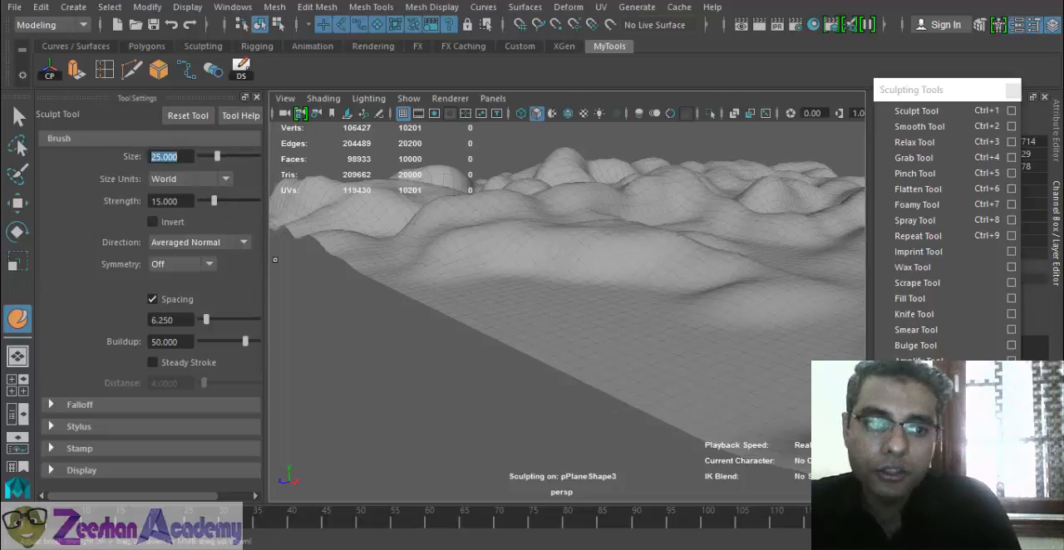
- Set the Sculpt Tool's strength to 1 and stroke lightly over the low slopes near the terrain's edge
mouse_move(658, 327)
alt+mouse_down()
mouse_move(608, 372)
mouse_move(570, 339)
mouse_move(466, 320)
alt+mouse_up()
mouse_move(456, 279)
mouse_down()
mouse_move(441, 305)
mouse_move(453, 315)
mouse_up()
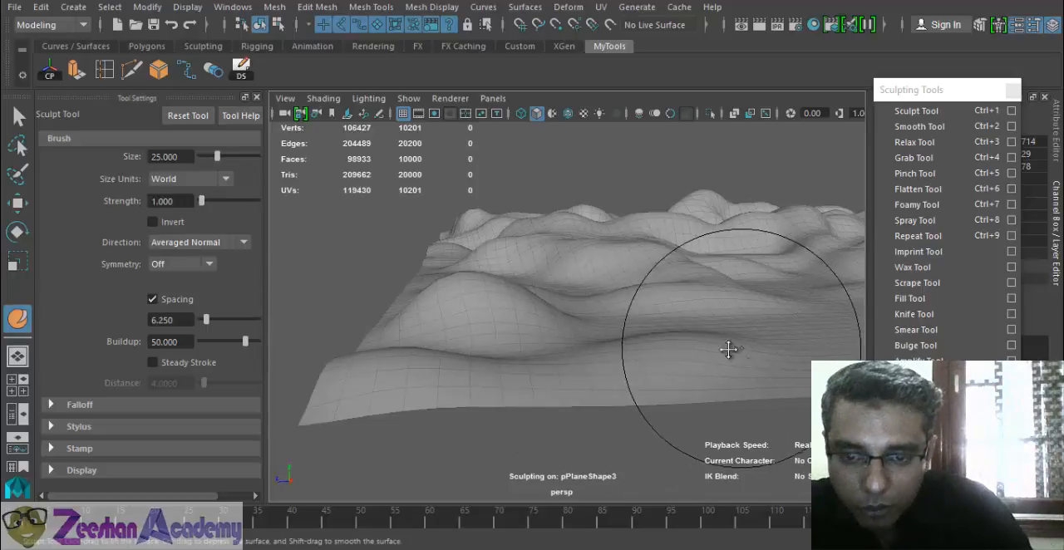
scroll(728, 350, up, 3)
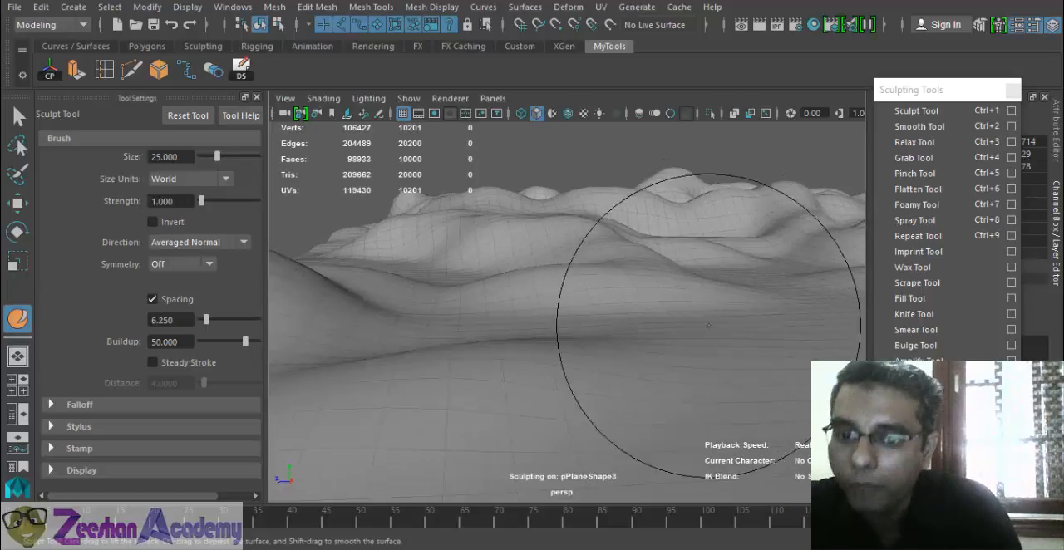
mouse_move(665, 391)
alt+mouse_down()
mouse_move(646, 351)
mouse_move(476, 291)
alt+mouse_up()
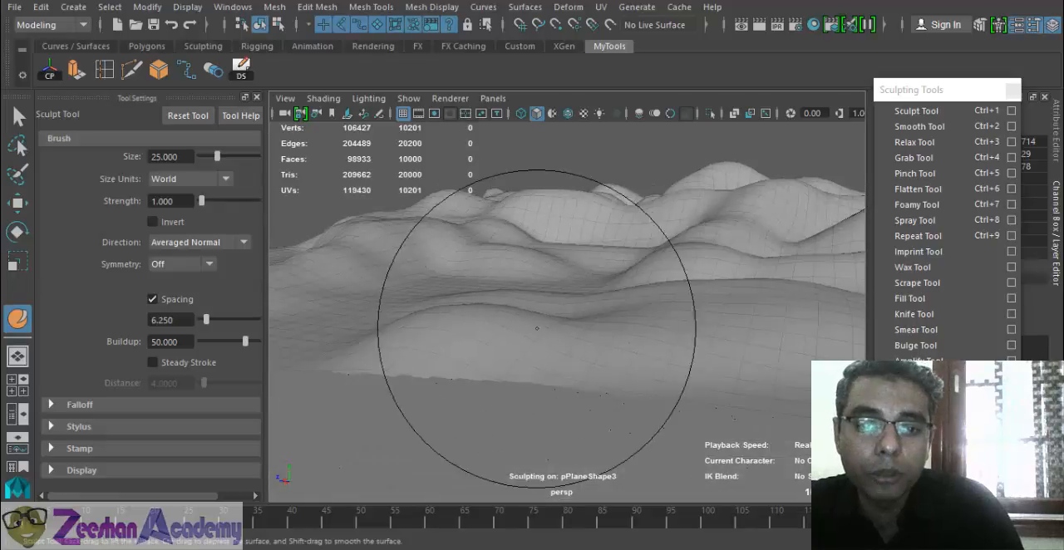
scroll(724, 394, up, 7)
scroll(667, 362, down, 3)
scroll(667, 362, down, 3)
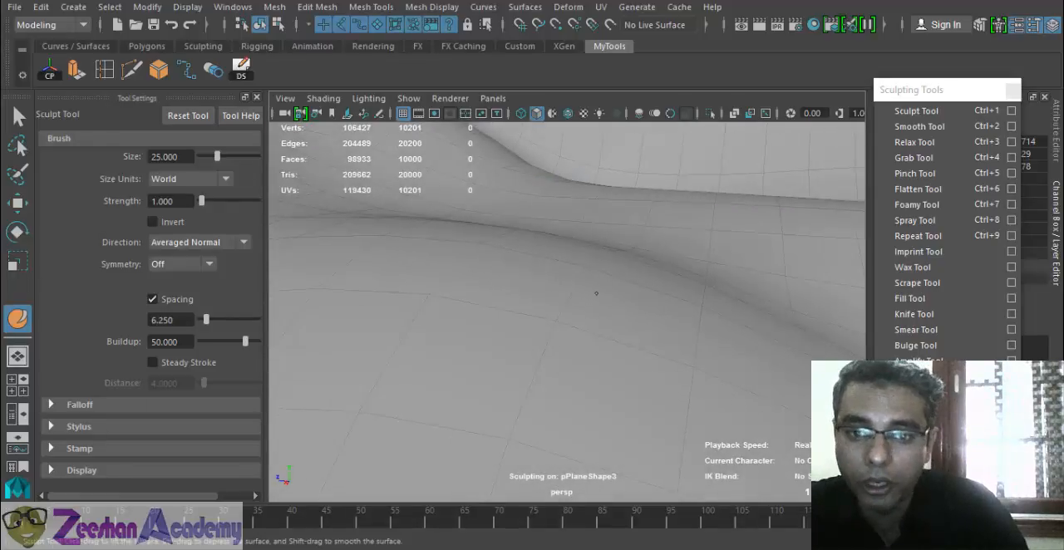
scroll(601, 288, down, 5)
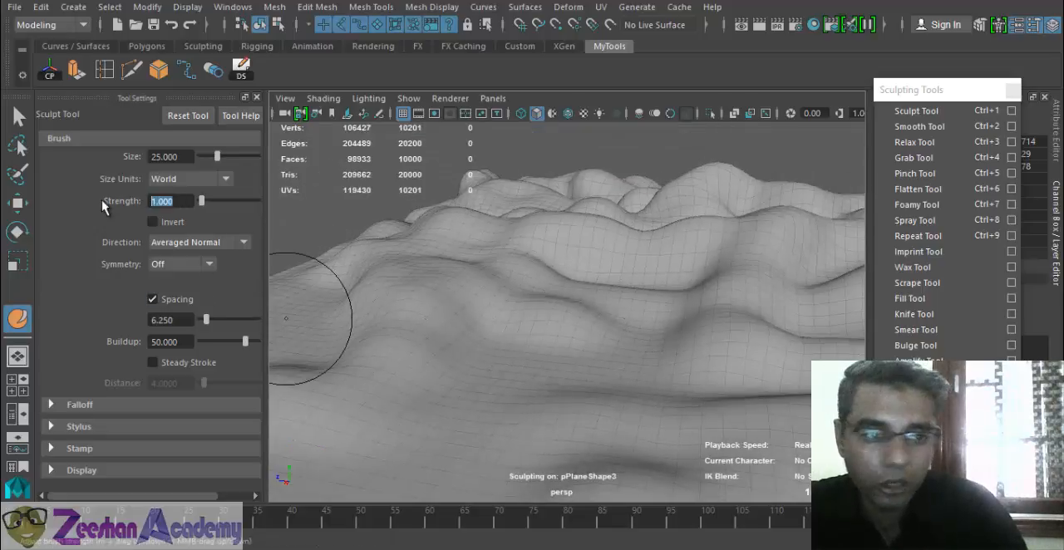
- Set the Sculpt Tool's strength to 5 and sculpt gentle undulations on the terrain's low slopes
key(Return)
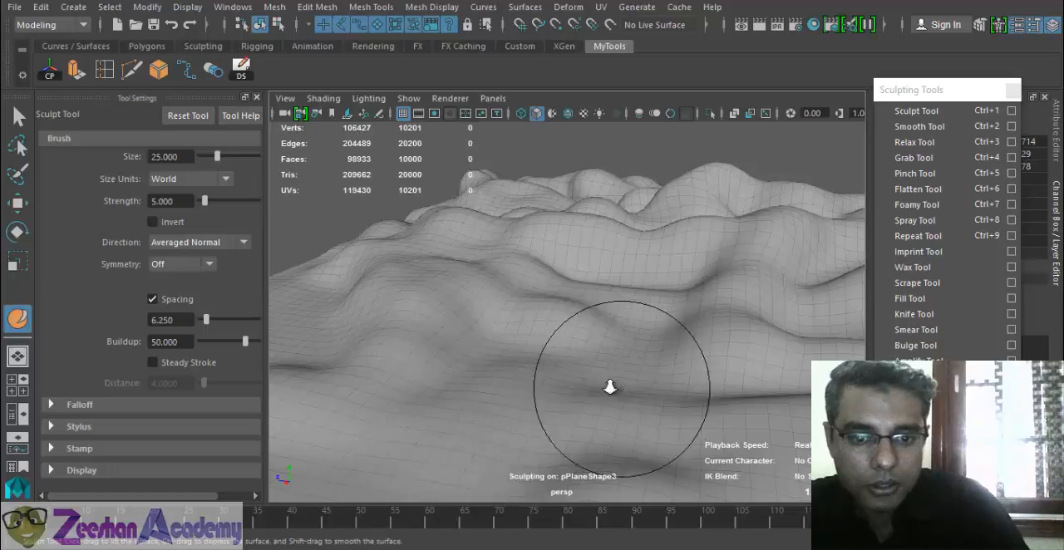
scroll(503, 364, down, 3)
mouse_move(485, 438)
alt+mouse_down()
mouse_move(540, 411)
mouse_move(525, 386)
alt+mouse_up()
scroll(524, 383, up, 3)
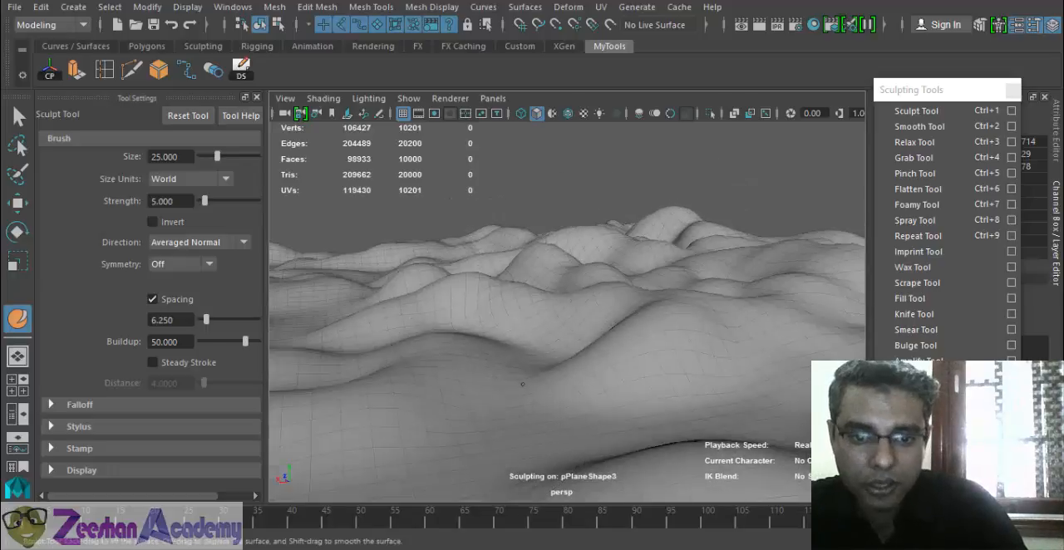
alt+drag(671, 384, 578, 399)
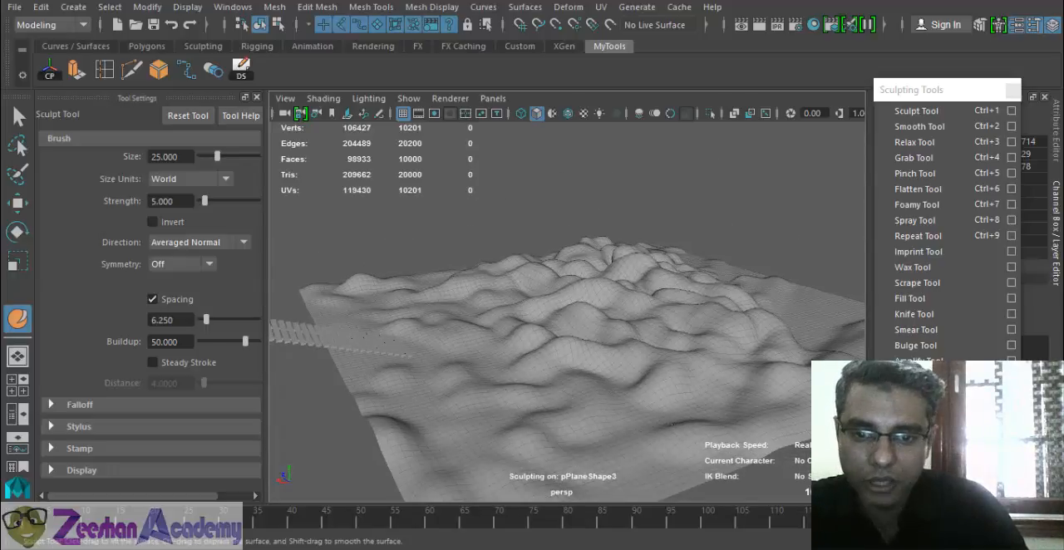
- Sculpt soft relief over the remaining flat areas of the terrain and around the staircase's foot at strength 5
alt+drag(656, 374, 726, 384)
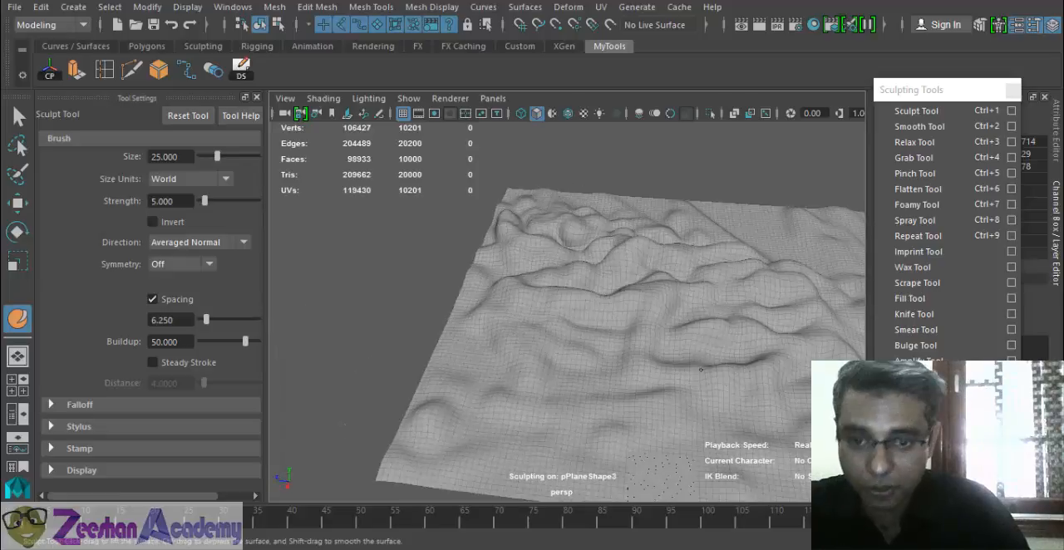
mouse_move(730, 267)
alt+mouse_down()
mouse_move(554, 266)
mouse_move(534, 321)
alt+mouse_up()
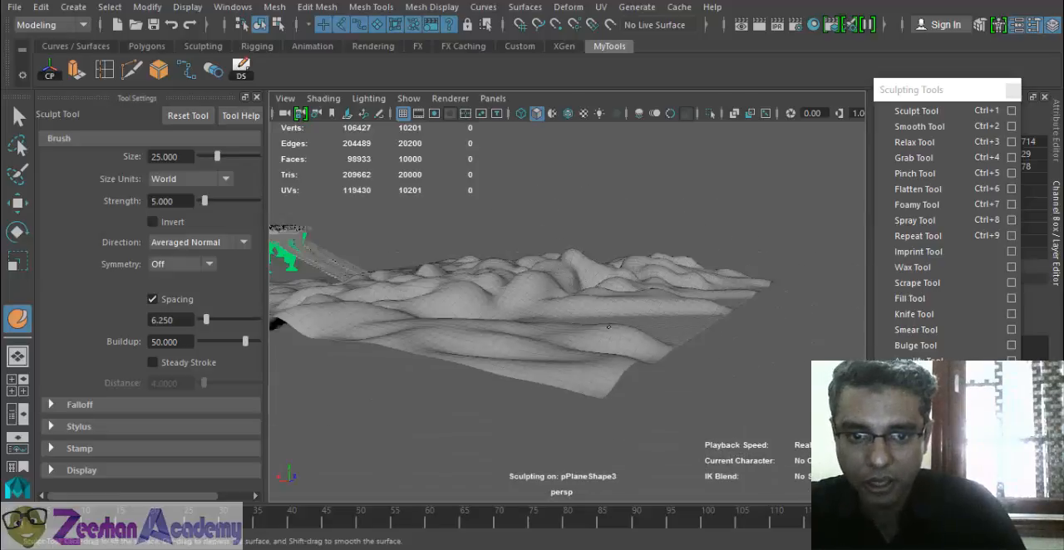
alt+drag(543, 365, 342, 391)
mouse_move(322, 329)
alt+mouse_down()
mouse_move(546, 339)
mouse_move(703, 322)
alt+mouse_up()
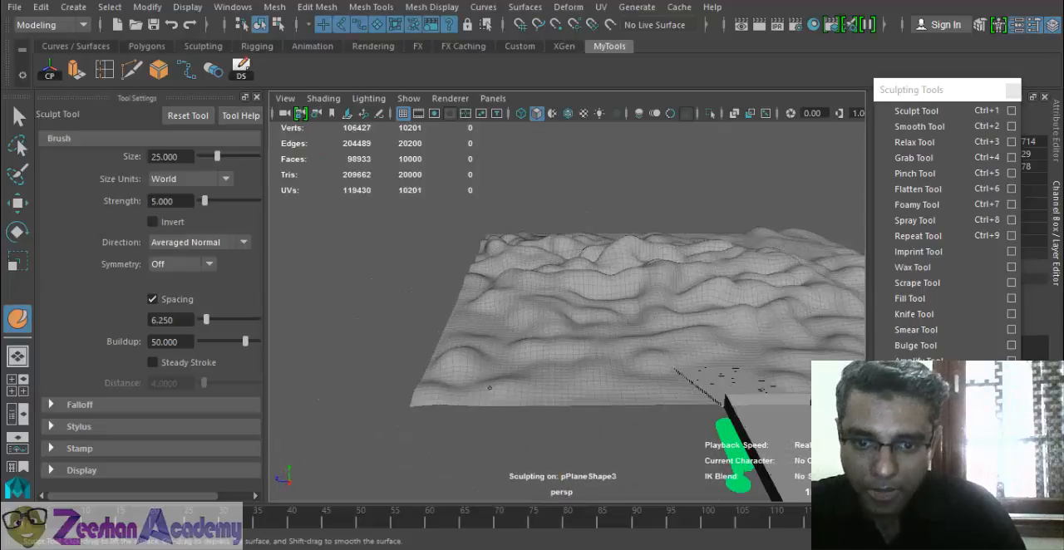
alt+drag(669, 395, 376, 346)
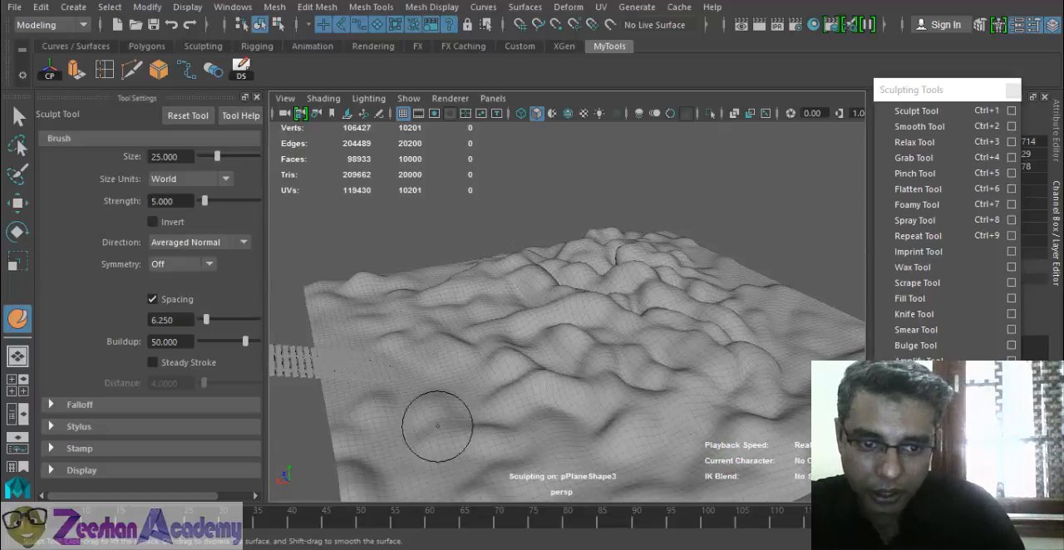
alt+drag(437, 426, 700, 384)
alt+drag(794, 473, 721, 445)
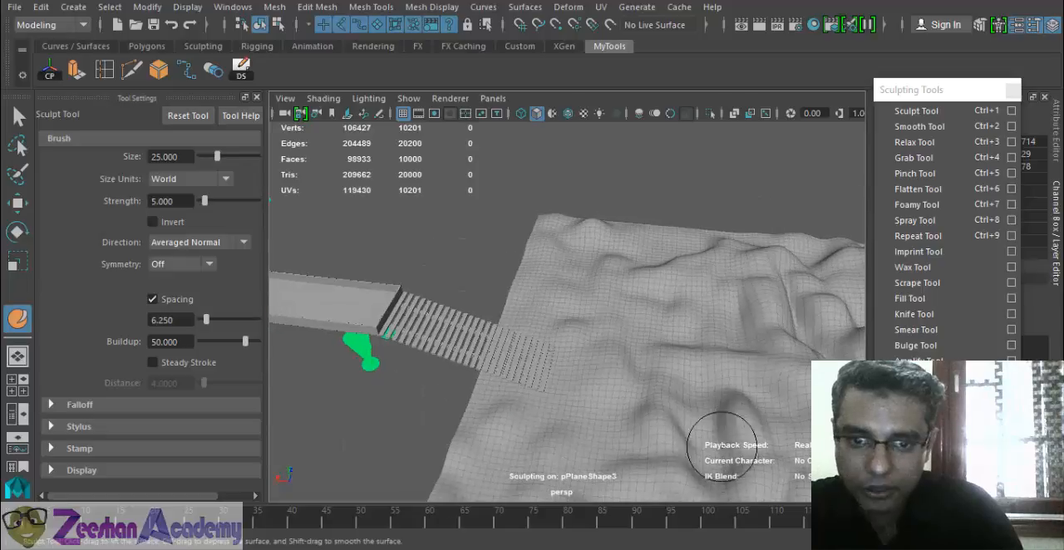
- Relax the hills beyond the staircase's foot using the Relax Tool with brush size 50 and strength 100
click(929, 142)
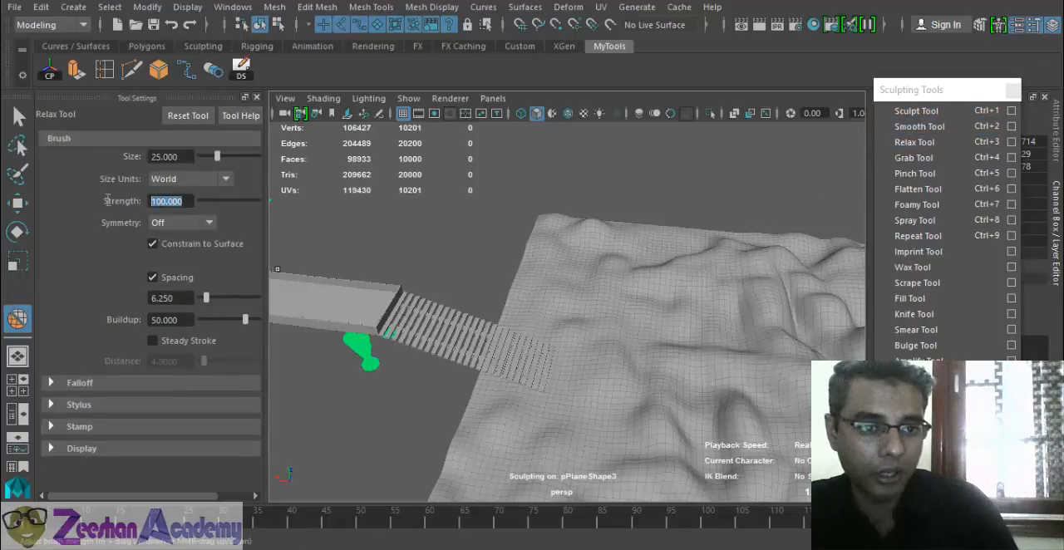
alt+middle_drag(634, 325, 501, 236)
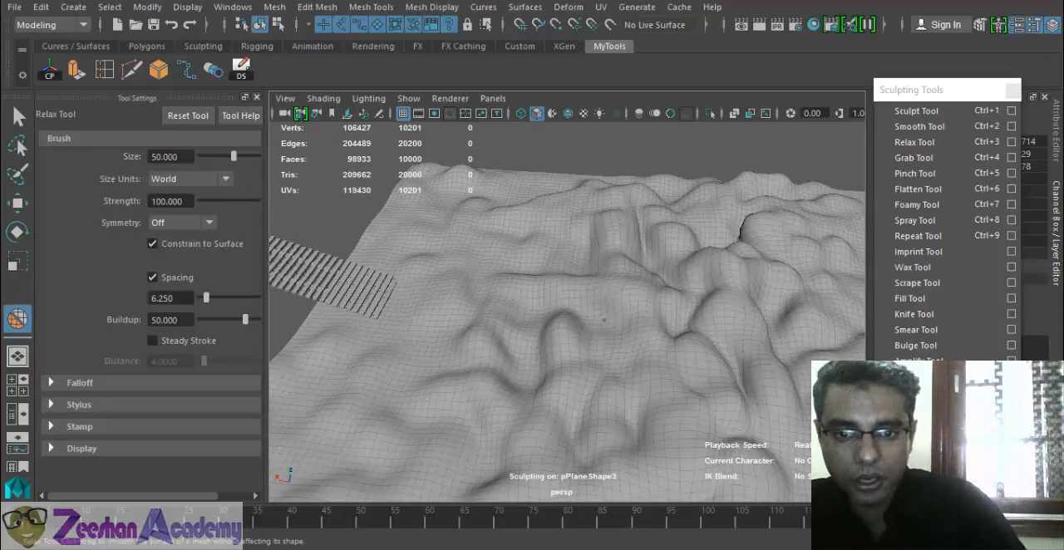
mouse_move(675, 301)
alt+mouse_down()
mouse_move(685, 286)
mouse_move(680, 241)
mouse_move(646, 238)
mouse_move(686, 249)
mouse_move(767, 236)
mouse_move(658, 246)
alt+mouse_up()
- Even out the sharp ridges and creases across the terrain using the Smooth Tool with brush size 50 and strength 100
click(920, 126)
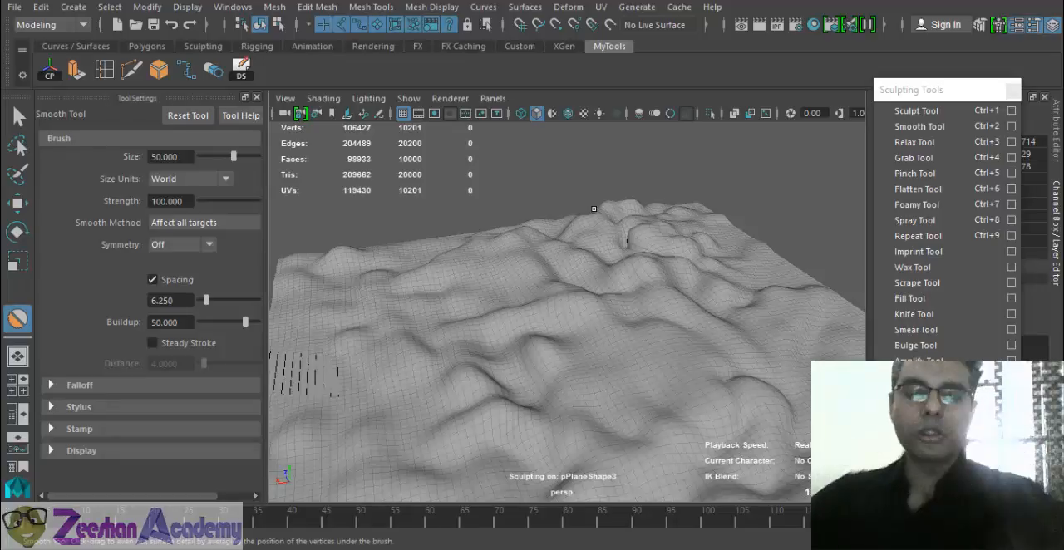
alt+drag(607, 282, 480, 311)
alt+right_drag(479, 311, 622, 230)
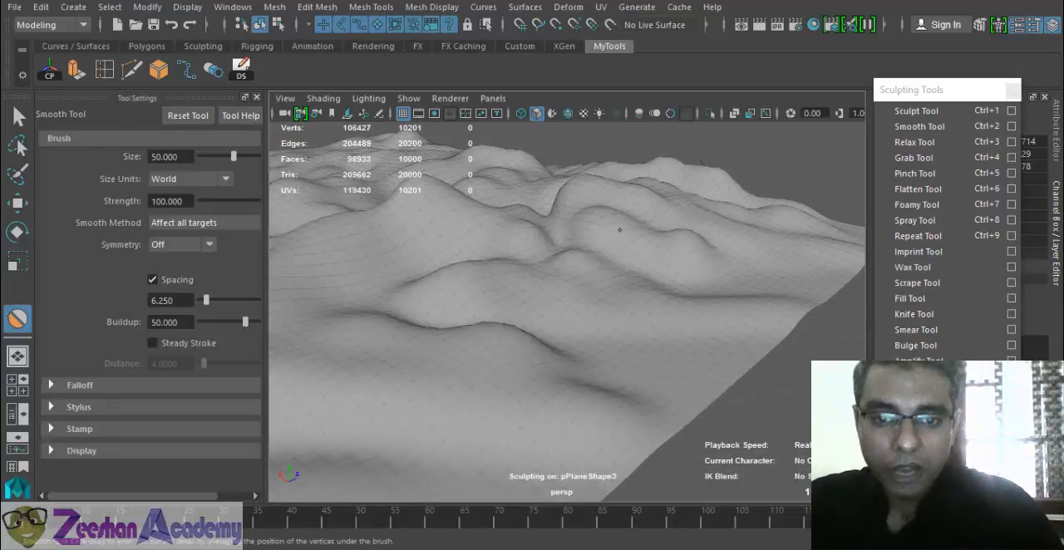
alt+drag(532, 192, 454, 235)
alt+drag(374, 263, 439, 290)
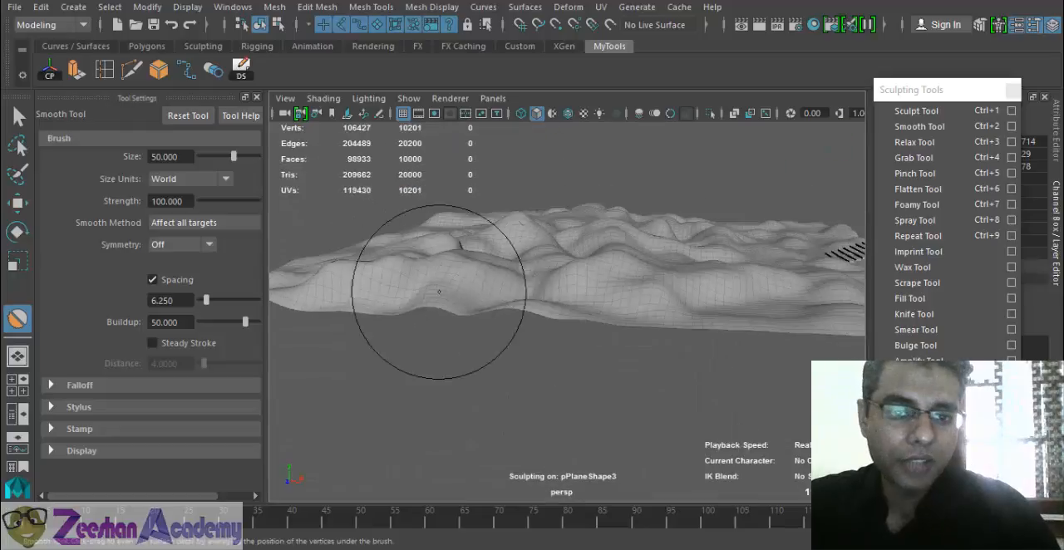
alt+middle_drag(439, 290, 495, 321)
alt+drag(569, 317, 638, 304)
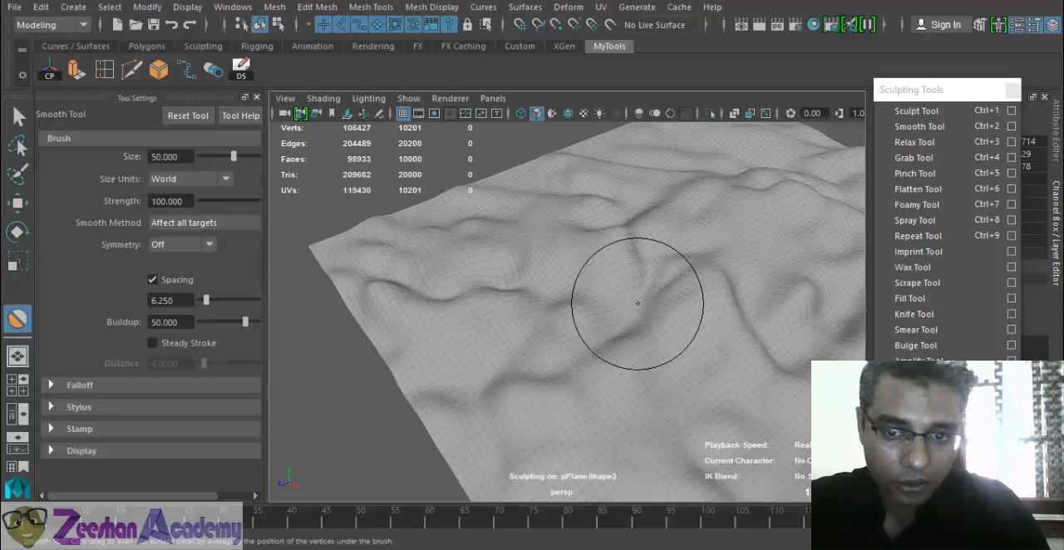
mouse_move(638, 303)
alt+mouse_down()
mouse_move(686, 382)
mouse_move(468, 446)
mouse_move(269, 463)
mouse_move(626, 455)
mouse_move(848, 249)
alt+mouse_up()
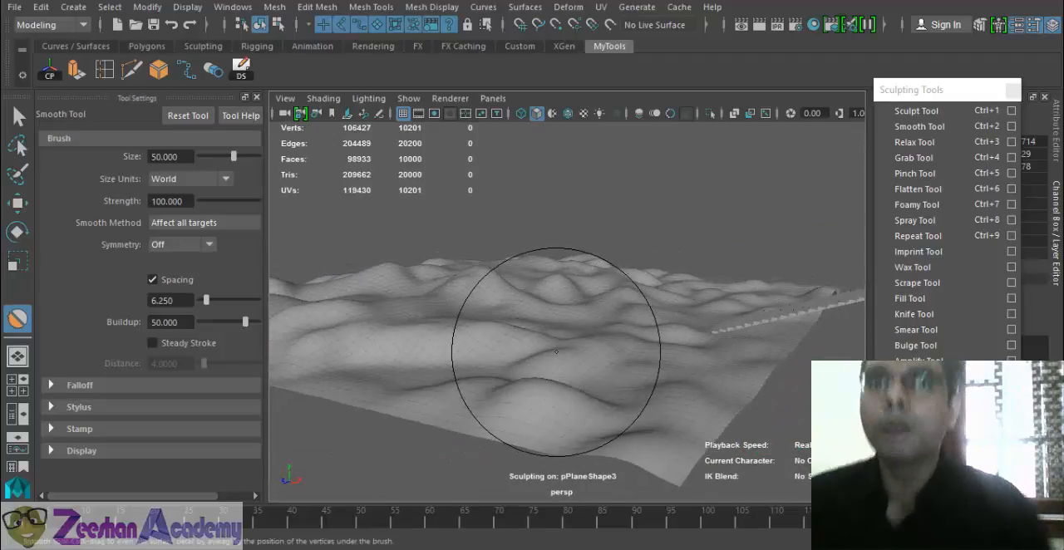
mouse_move(558, 356)
alt+mouse_down()
mouse_move(573, 340)
mouse_move(506, 352)
mouse_move(527, 368)
mouse_move(595, 359)
mouse_move(531, 379)
alt+mouse_up()
- Leave sculpting for the Select Tool and turn on textured shading around the staircase
key(q)
key(6)
alt+right_drag(532, 380, 781, 435)
alt+drag(781, 434, 681, 390)
click(517, 287)
alt+right_drag(681, 391, 637, 460)
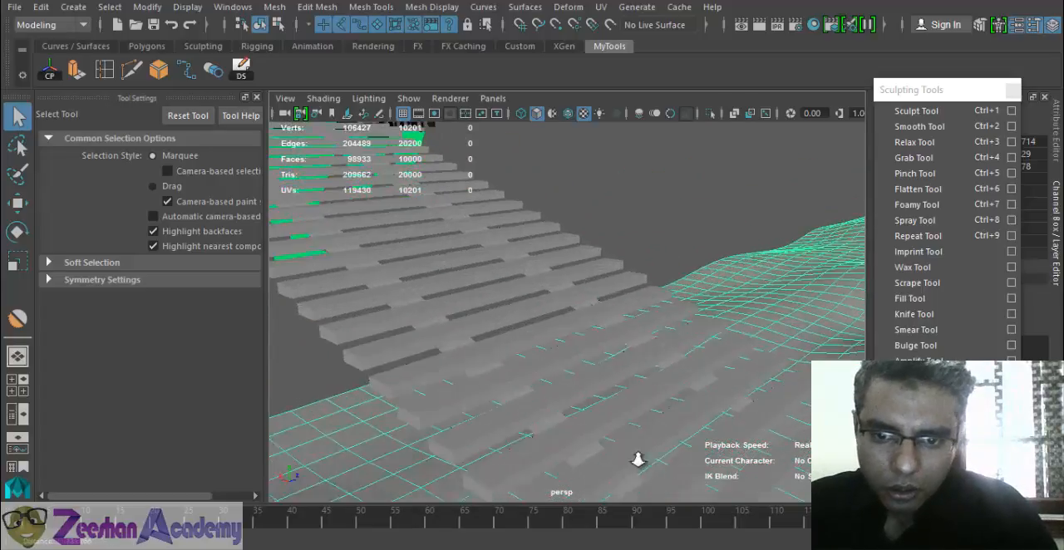
- Examine the staircase from its foot and the place where its top step meets the walkway's end wall
alt+middle_drag(637, 461, 633, 407)
alt+drag(633, 407, 622, 369)
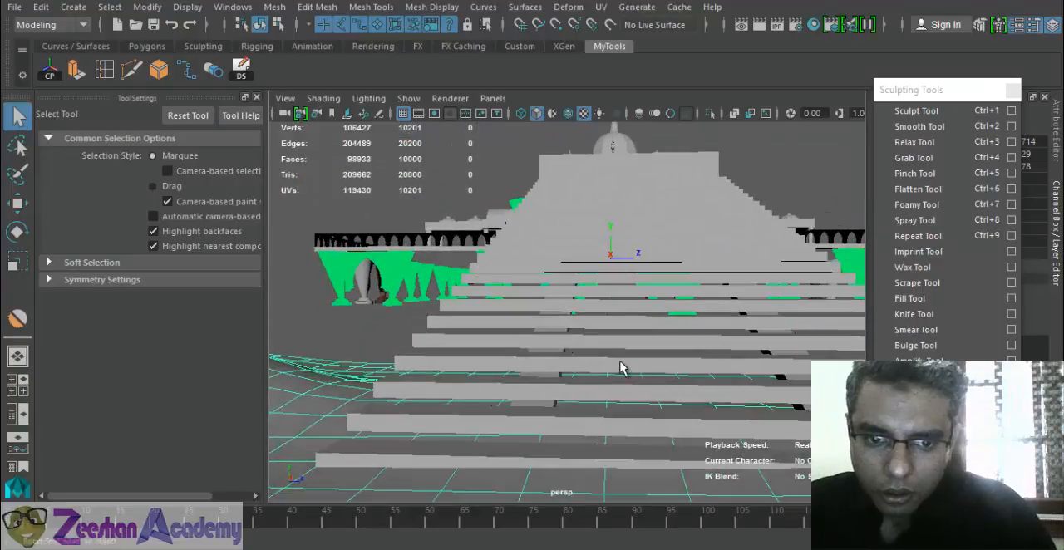
alt+middle_drag(667, 374, 626, 400)
alt+drag(625, 400, 571, 383)
click(633, 398)
alt+right_drag(633, 398, 563, 543)
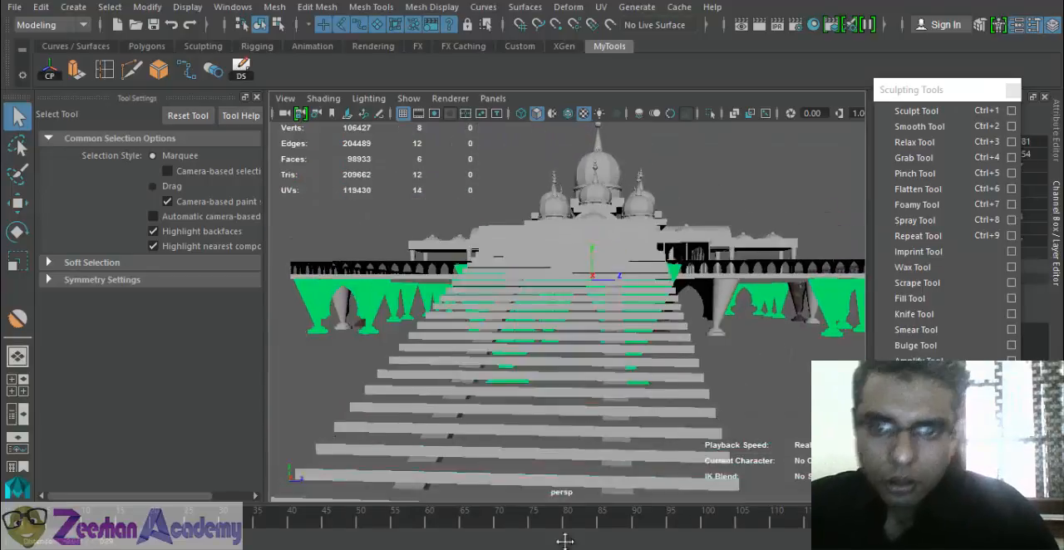
alt+drag(432, 424, 582, 366)
alt+right_drag(499, 357, 369, 333)
alt+middle_drag(432, 363, 741, 382)
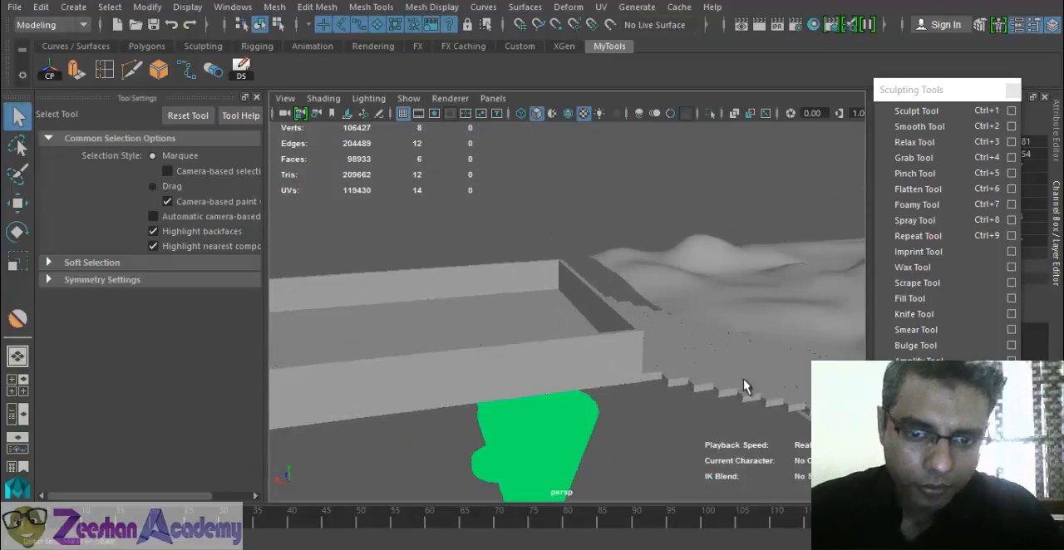
alt+drag(741, 381, 445, 241)
- Delete the faces of the walkway's end wall above the stairs and hide the tool settings
click(414, 322)
alt+drag(413, 322, 550, 349)
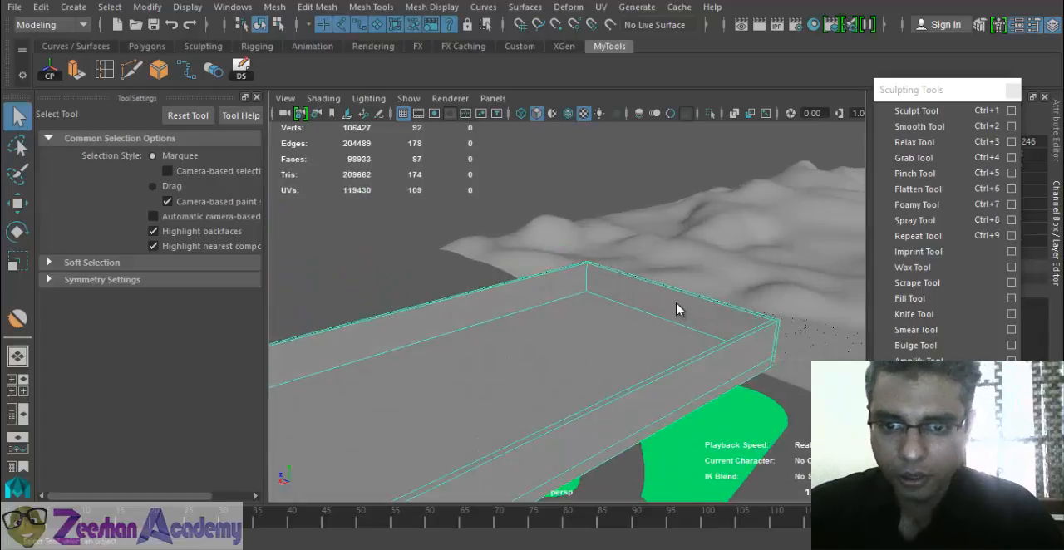
right_drag(670, 133, 674, 174)
click(674, 284)
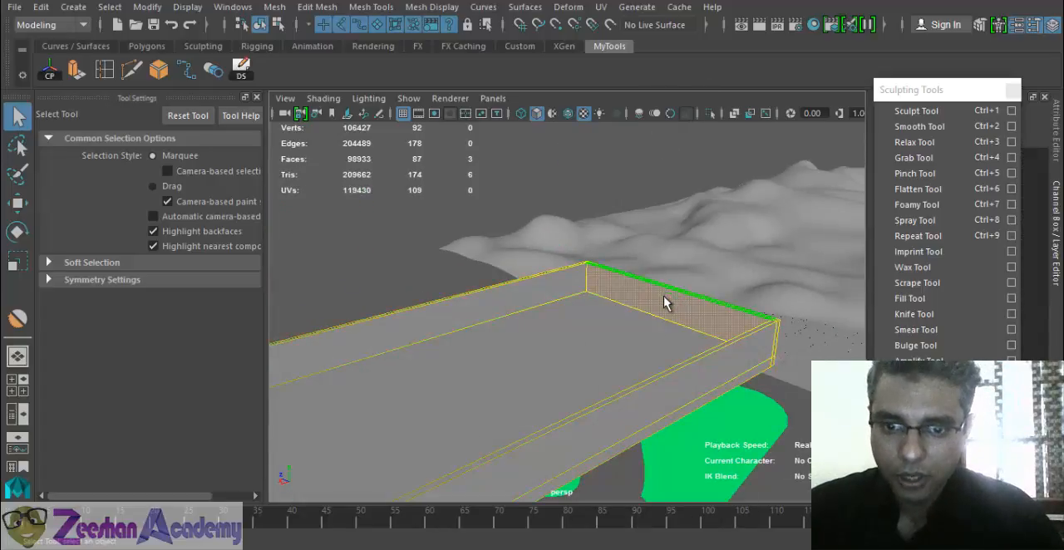
alt+drag(663, 296, 680, 298)
alt+right_drag(681, 298, 738, 259)
alt+drag(770, 281, 663, 304)
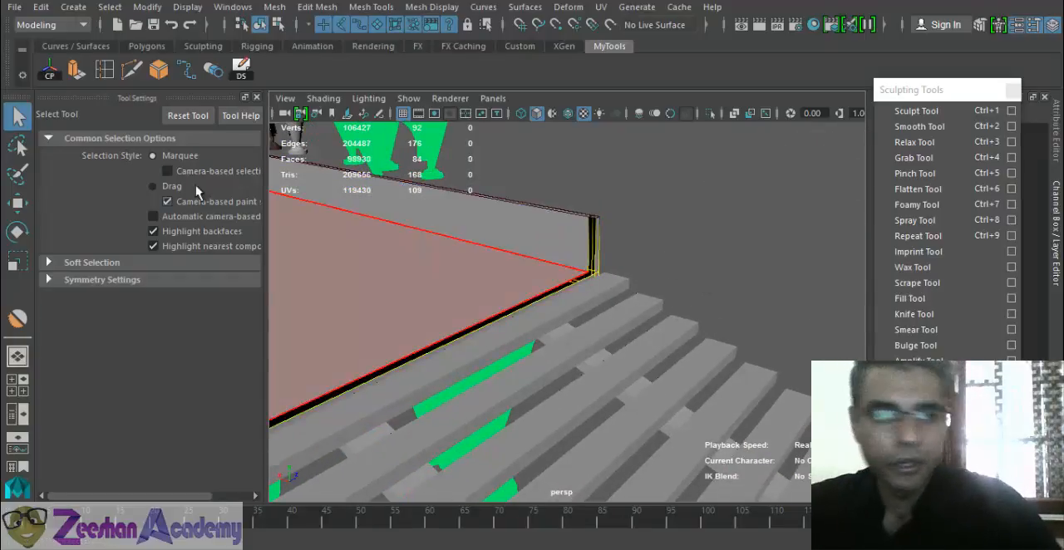
click(256, 98)
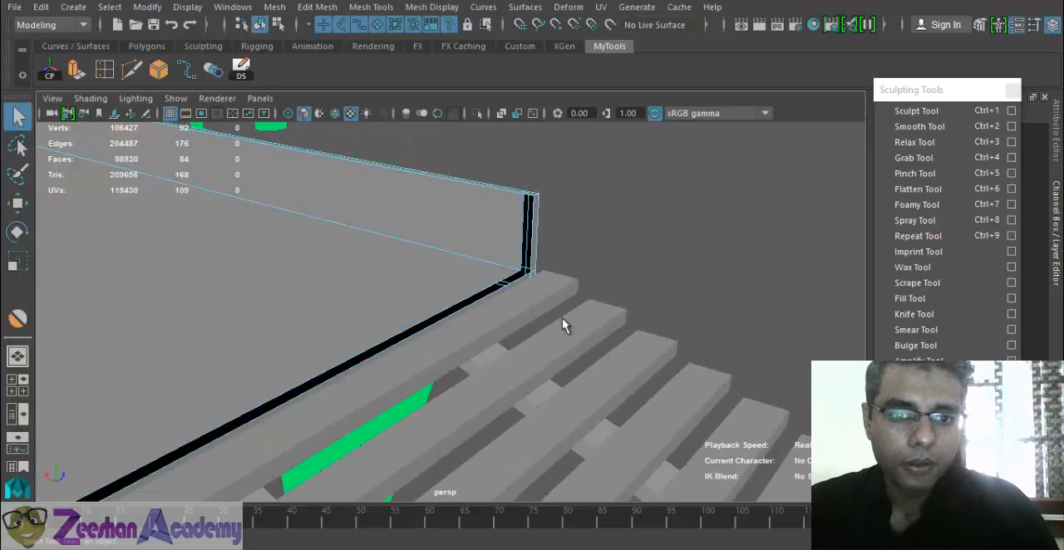
- Inspect the open border edges left at the walkway's end, including the side wall cut, and the whole mosque scene
alt+drag(561, 317, 701, 373)
right_drag(649, 133, 650, 90)
double_click(644, 291)
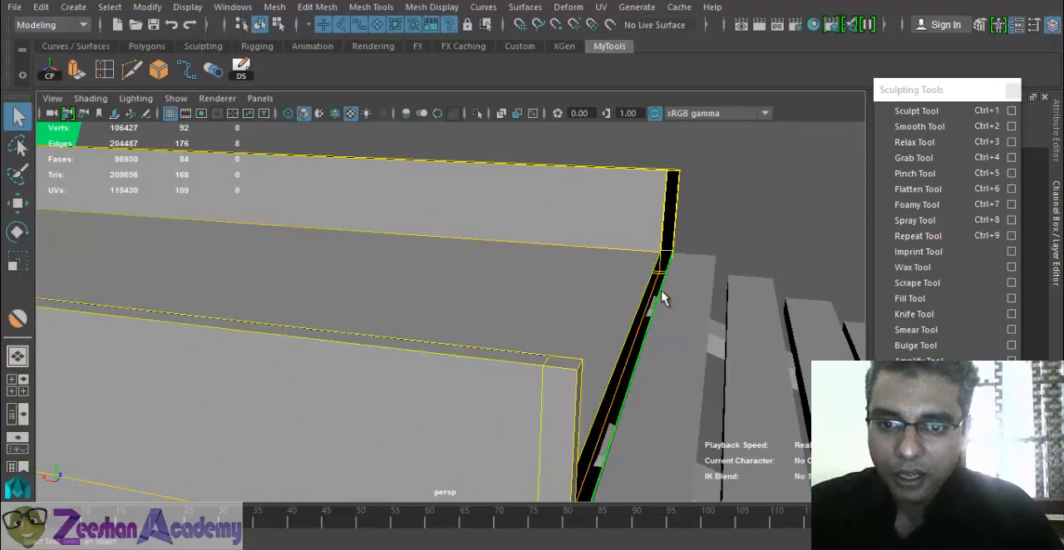
alt+drag(662, 299, 220, 311)
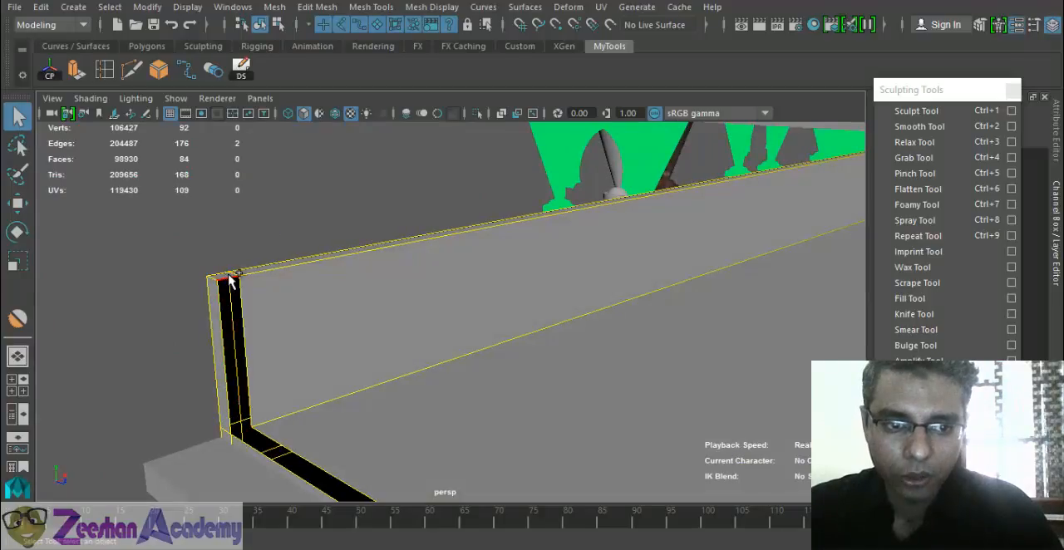
shift+click(407, 383)
alt+drag(406, 384, 406, 374)
right_drag(389, 227, 461, 115)
alt+drag(557, 302, 285, 334)
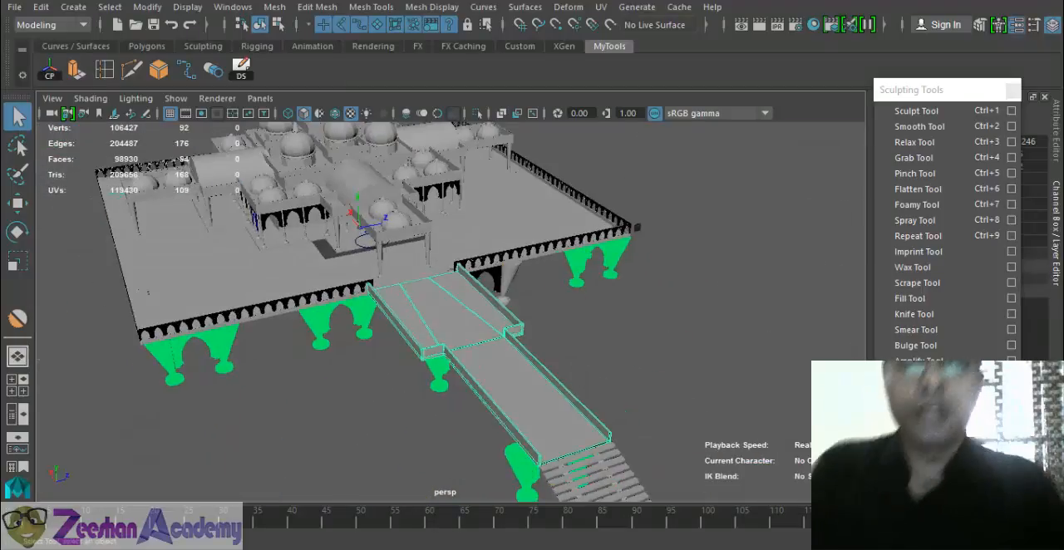
alt+drag(383, 470, 379, 333)
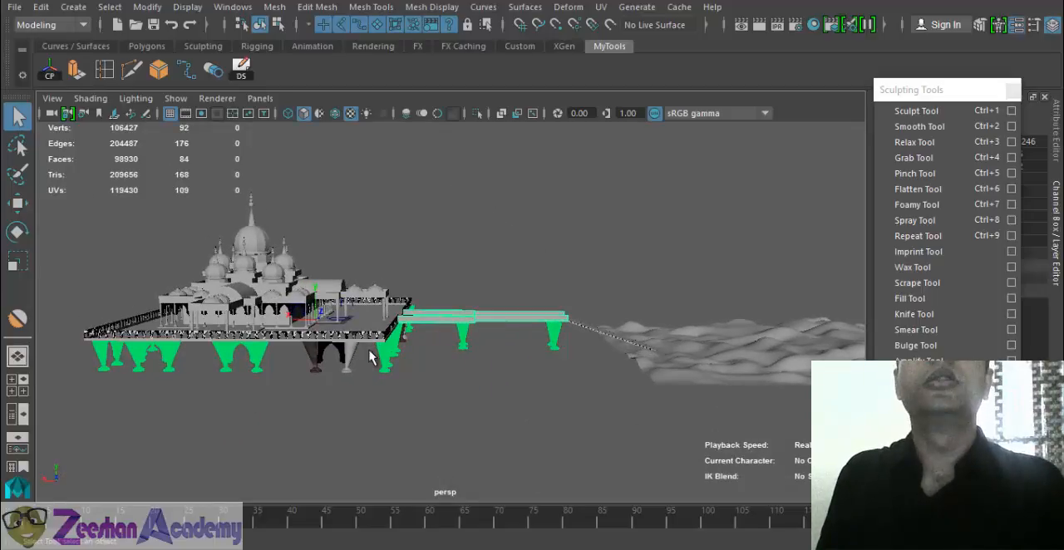
- Close the floating sculpting tools list and connect a File texture to the Color of the terrain's Blinn material
alt+drag(442, 408, 581, 376)
click(498, 289)
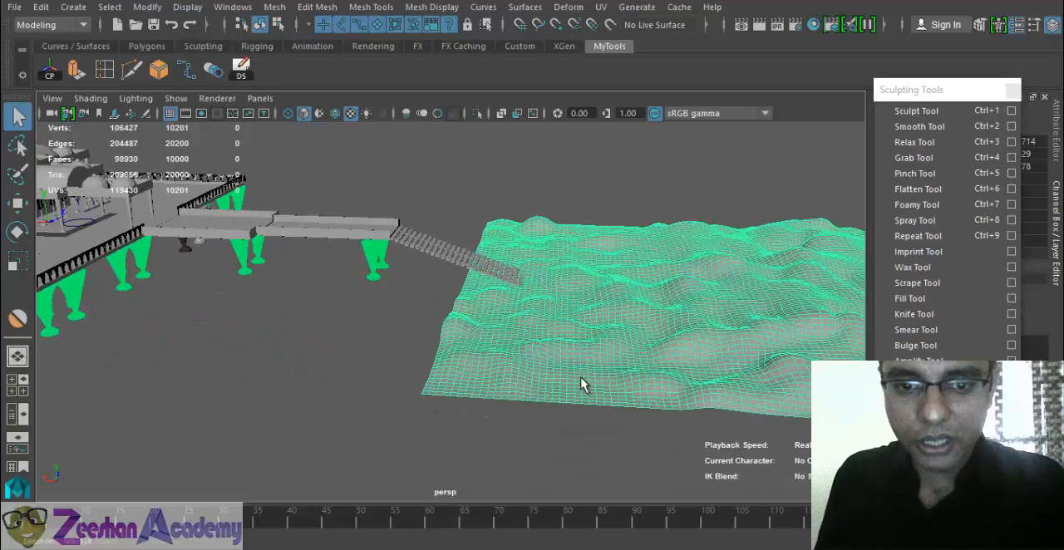
right_drag(649, 290, 665, 520)
click(864, 183)
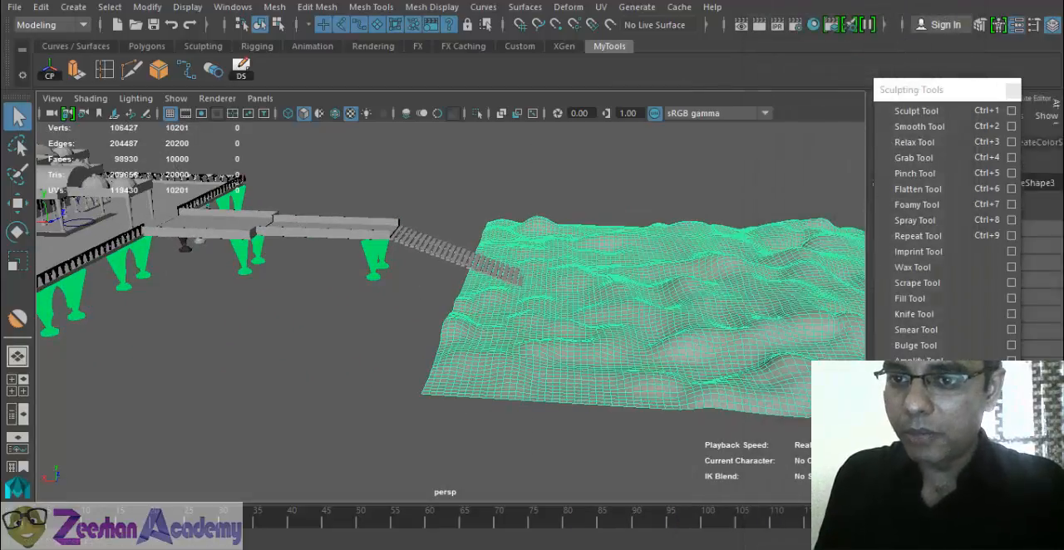
click(1013, 91)
alt+middle_drag(637, 290, 427, 273)
scroll(427, 273, up, 1)
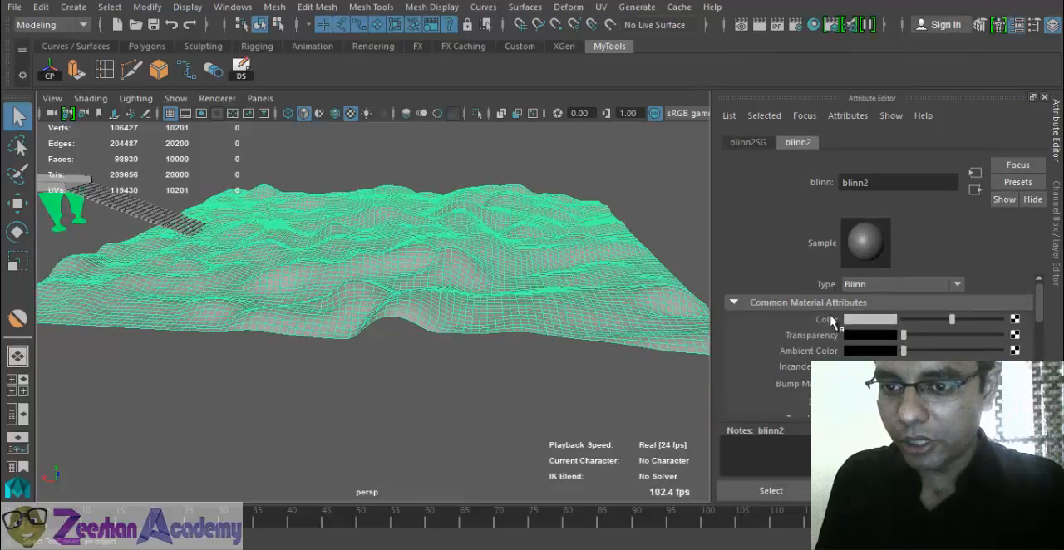
click(1015, 325)
click(570, 126)
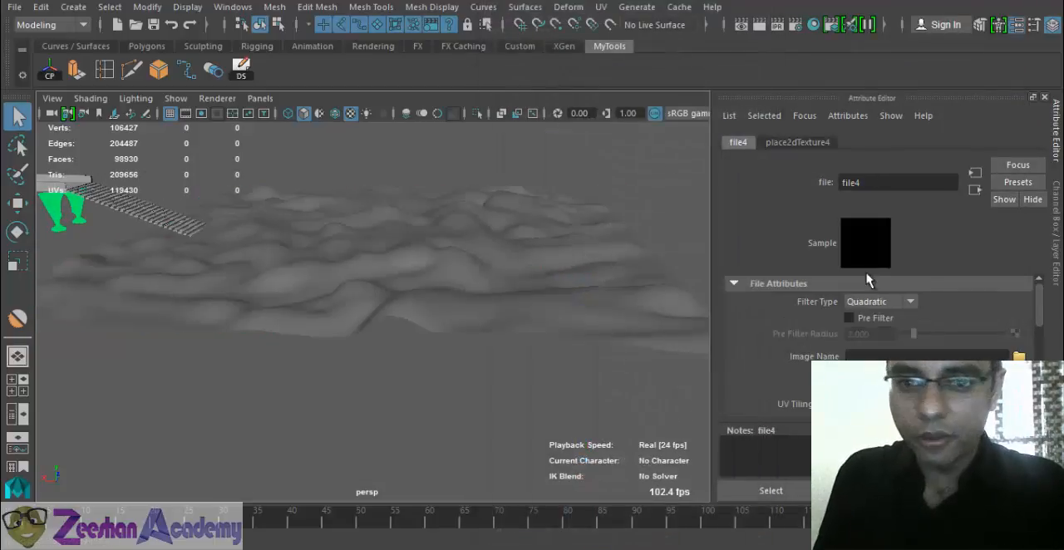
- Browse for the file texture's image in the Maya Data\Texture folder
click(1019, 356)
click(729, 76)
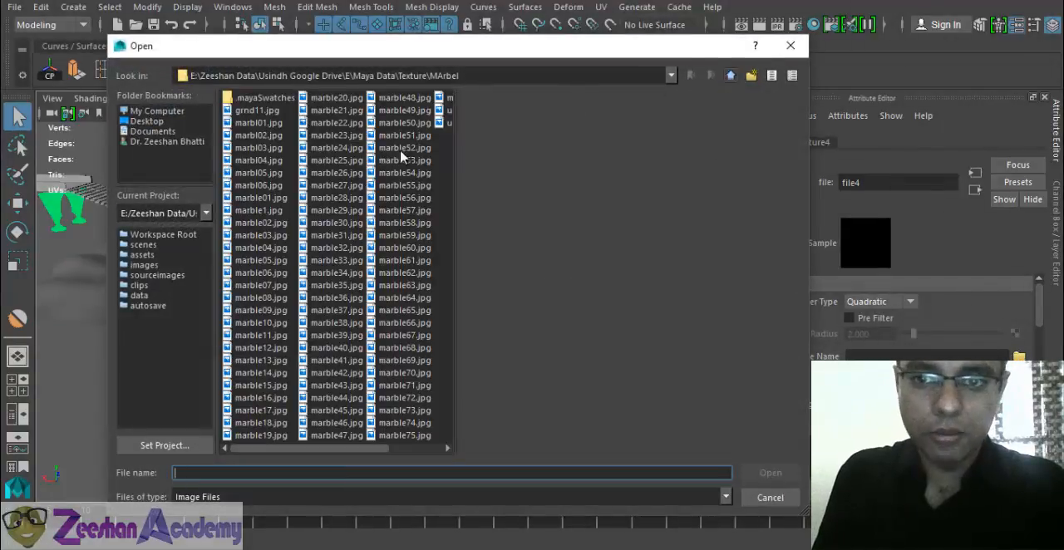
click(252, 171)
key(s)
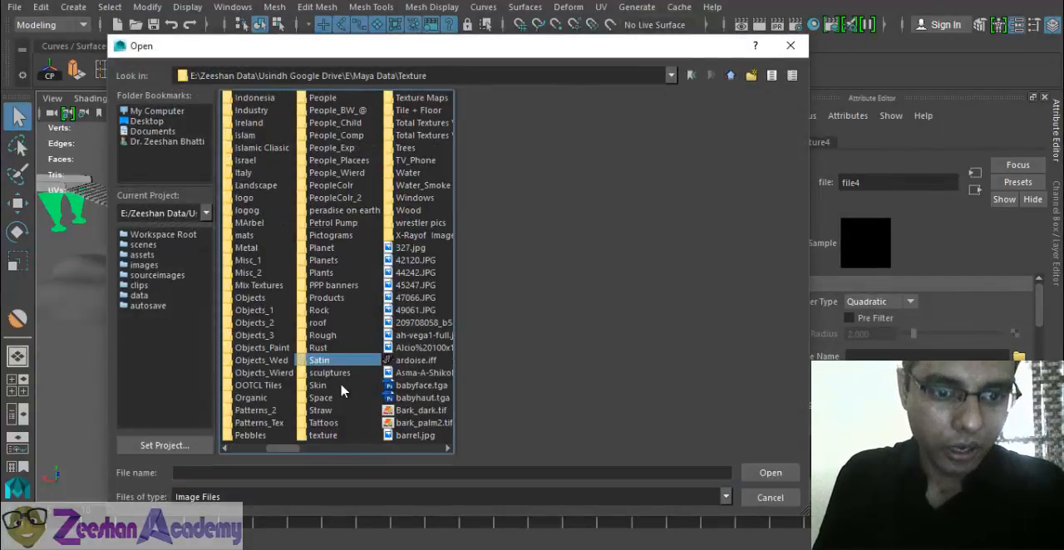
click(322, 349)
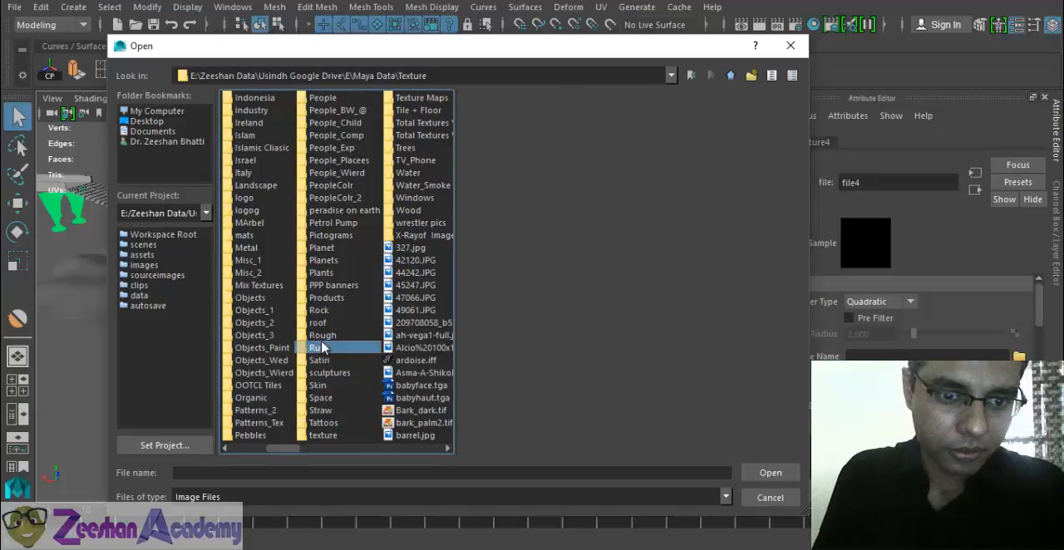
click(333, 336)
key(s)
key(s)
key(s)
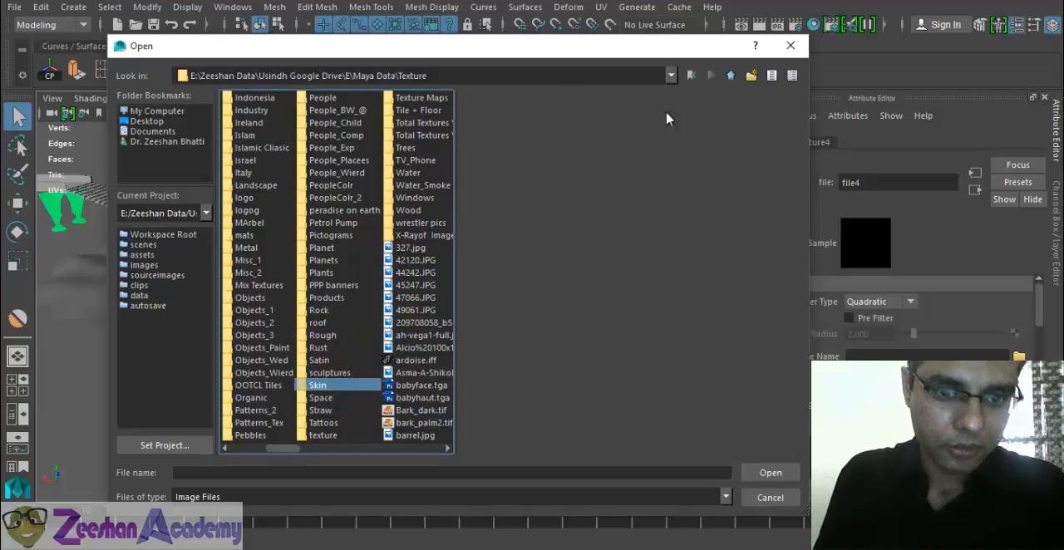
- Enlarge the file dialog, preview candidate images and load the sand dune picture BS13038.JPG as the terrain's texture
drag(809, 83, 981, 101)
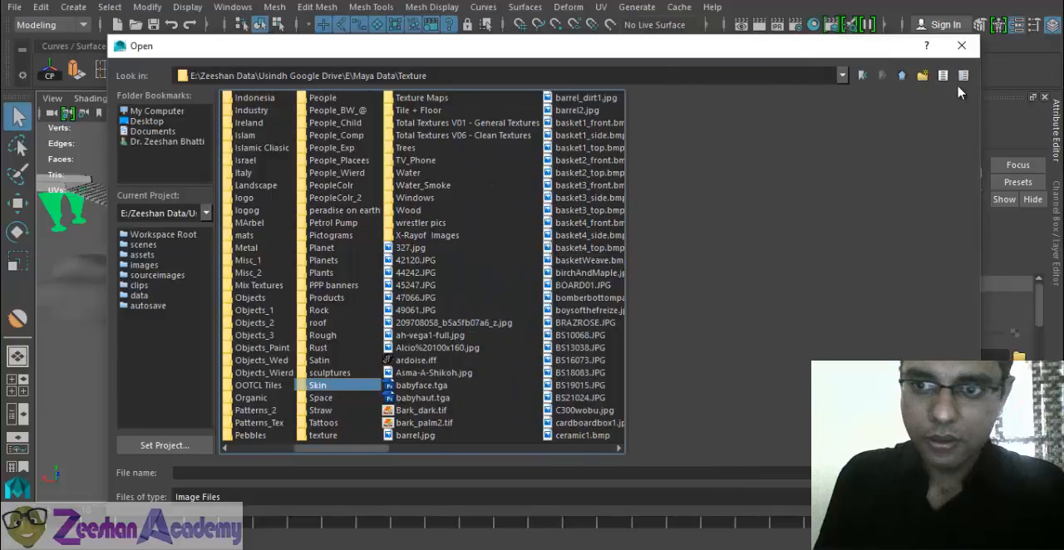
click(963, 75)
click(942, 74)
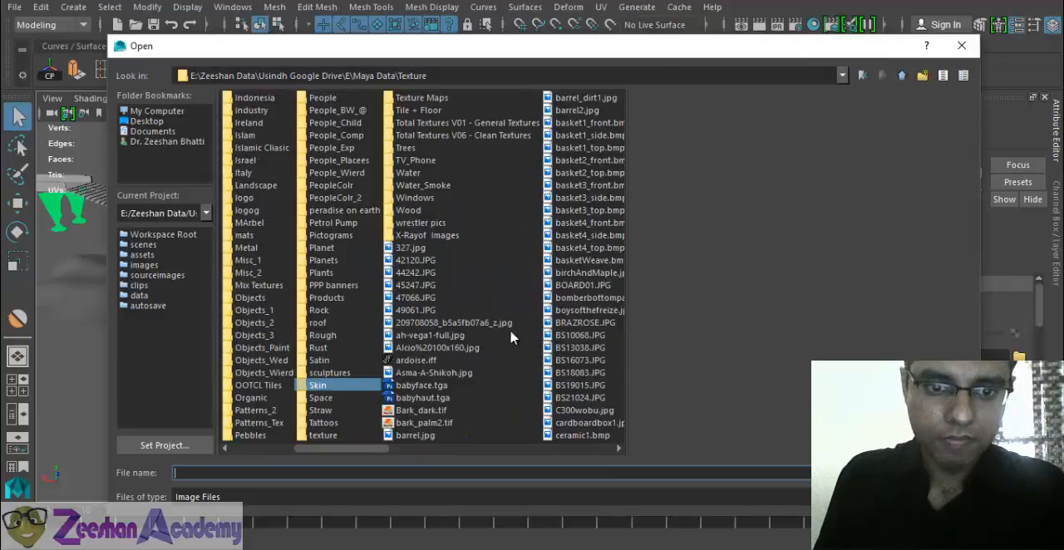
click(390, 299)
click(416, 324)
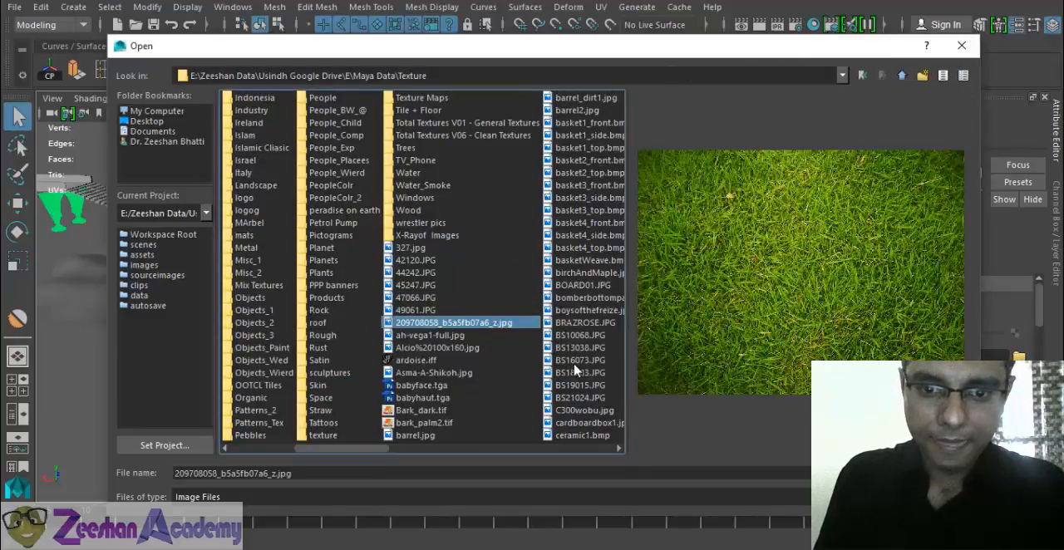
click(575, 362)
click(507, 350)
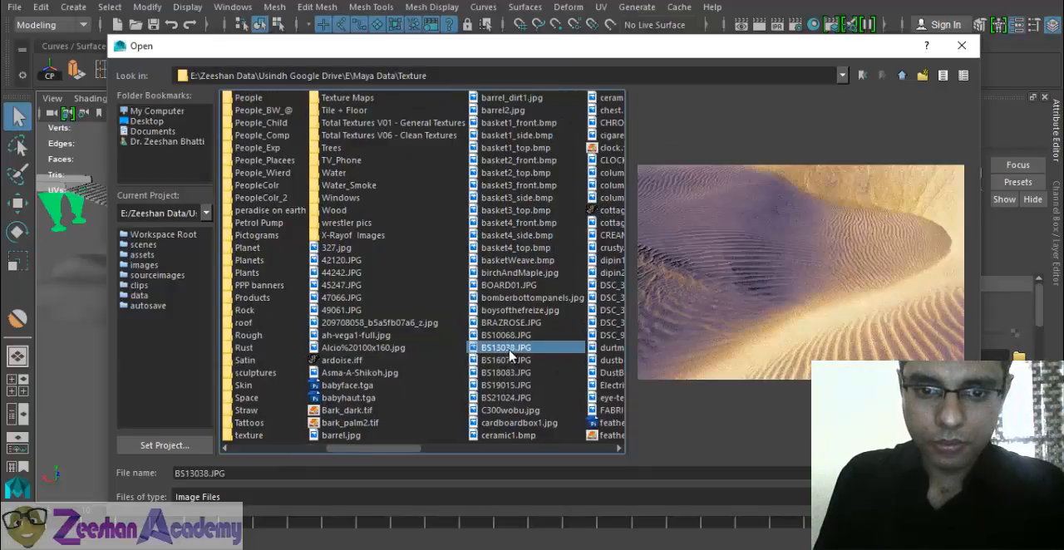
click(933, 473)
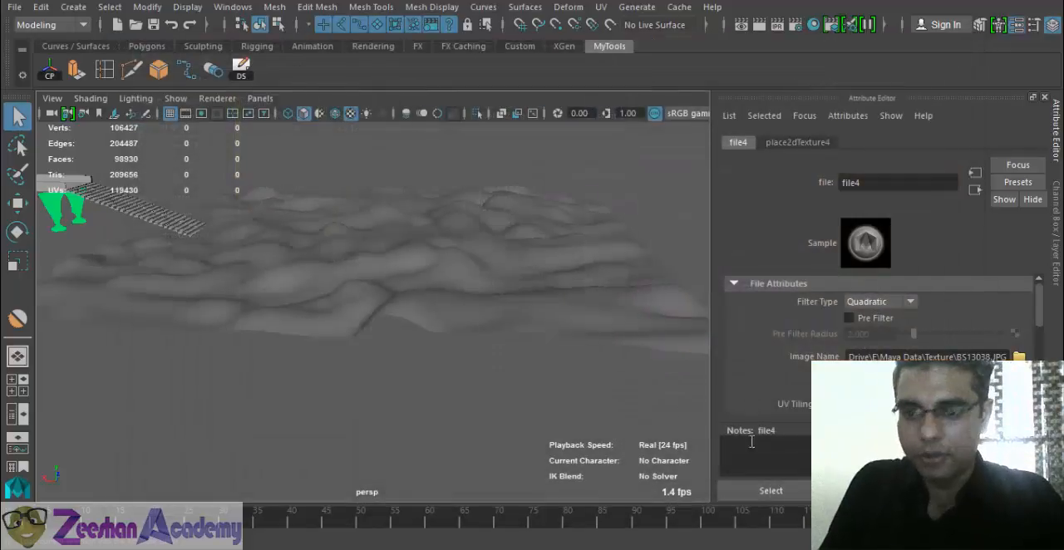
- Examine how the sand dune image lies across the terrain beyond the staircase
alt+drag(455, 332, 489, 332)
alt+middle_drag(488, 333, 440, 309)
alt+drag(441, 310, 255, 375)
scroll(244, 322, up, 5)
alt+drag(244, 321, 226, 357)
scroll(225, 357, down, 6)
alt+drag(350, 323, 424, 308)
- Apply a planar UV projection to the terrain from the Y axis, fitted to the bounding box
click(424, 307)
alt+drag(491, 315, 472, 319)
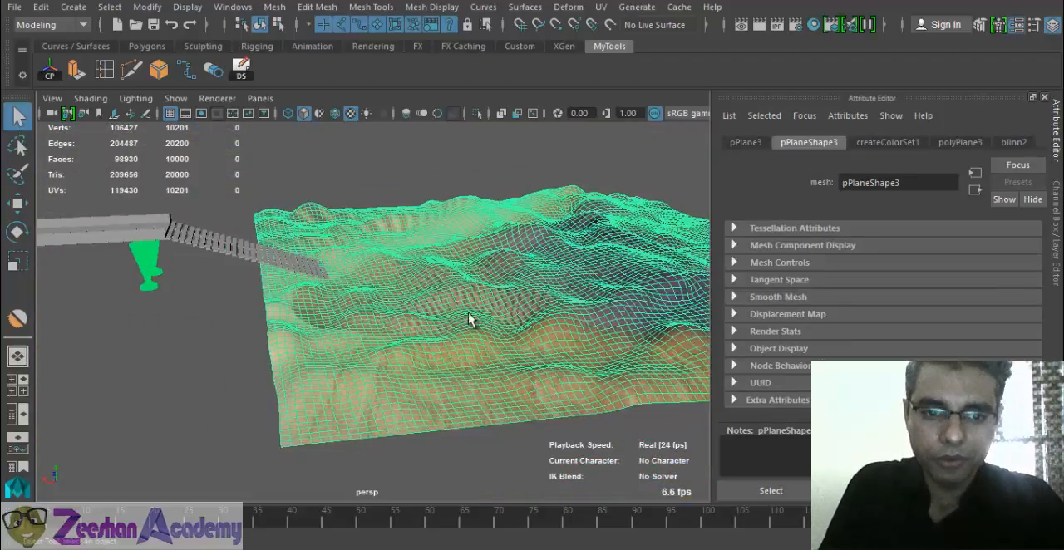
click(600, 7)
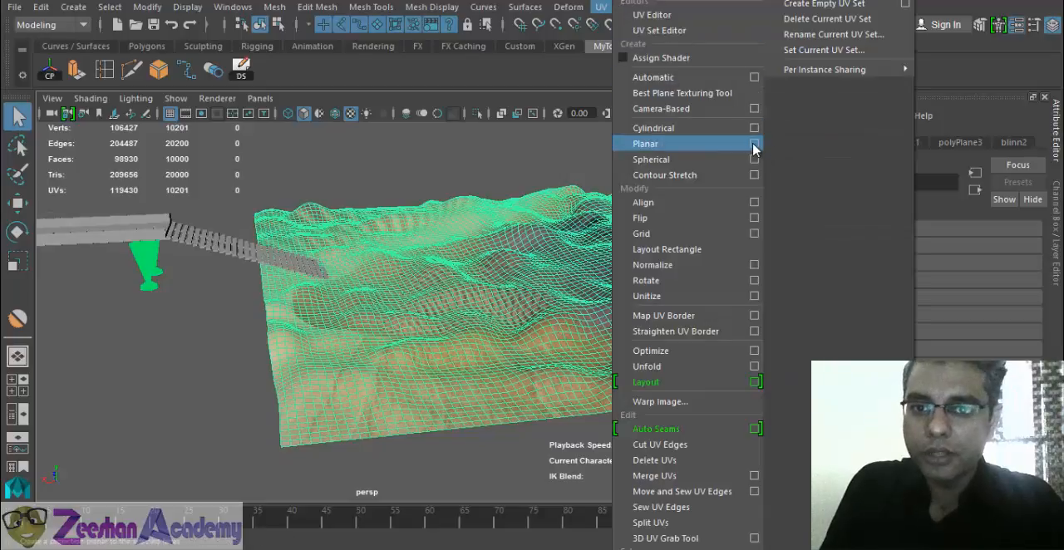
click(754, 144)
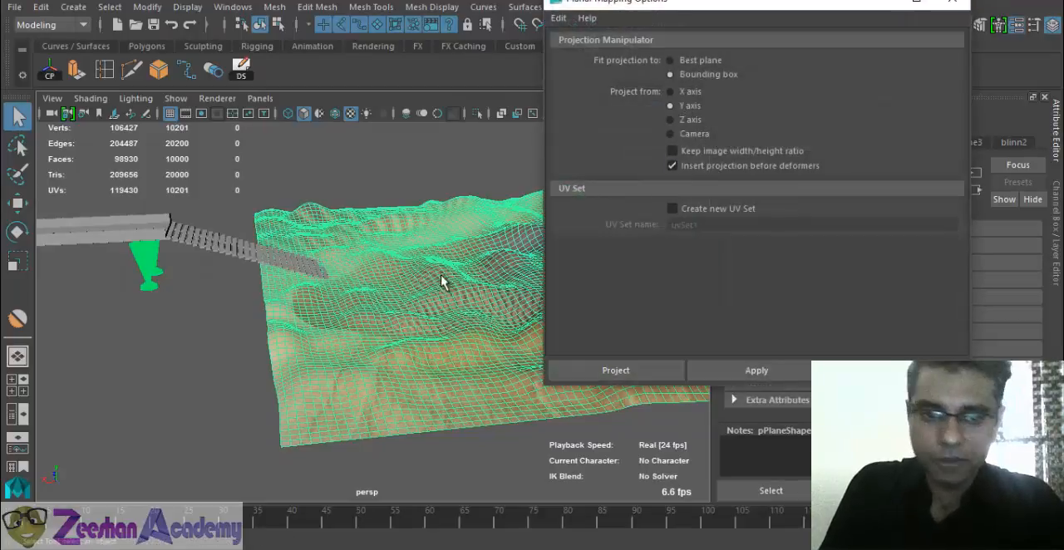
alt+drag(442, 280, 353, 253)
key(w)
click(669, 375)
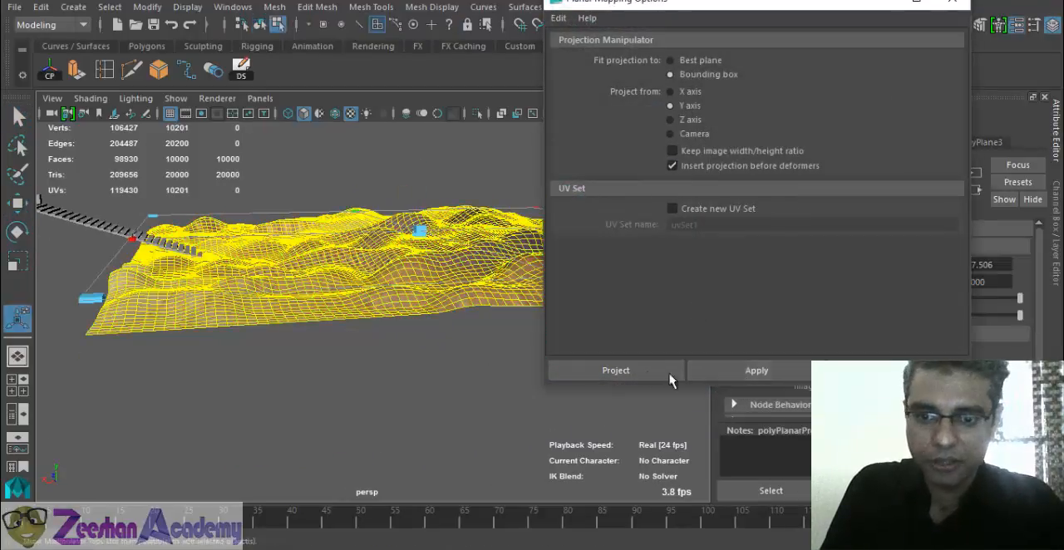
- Examine the projected sand texture on the hills close up, with the terrain deselected and selected
alt+drag(434, 229, 480, 402)
right_drag(478, 137, 547, 110)
alt+drag(560, 387, 374, 375)
click(632, 254)
alt+right_drag(358, 379, 413, 437)
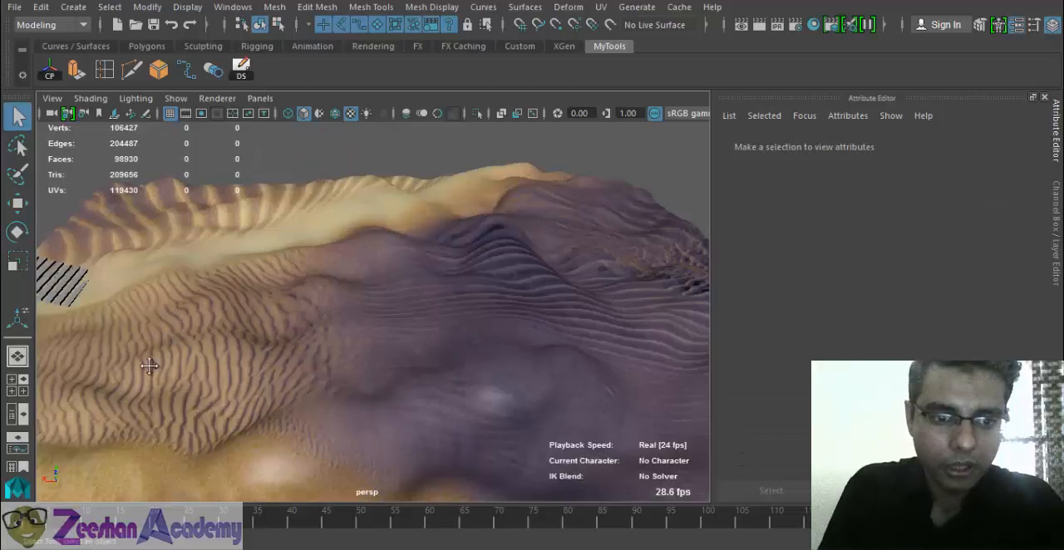
alt+drag(149, 369, 415, 311)
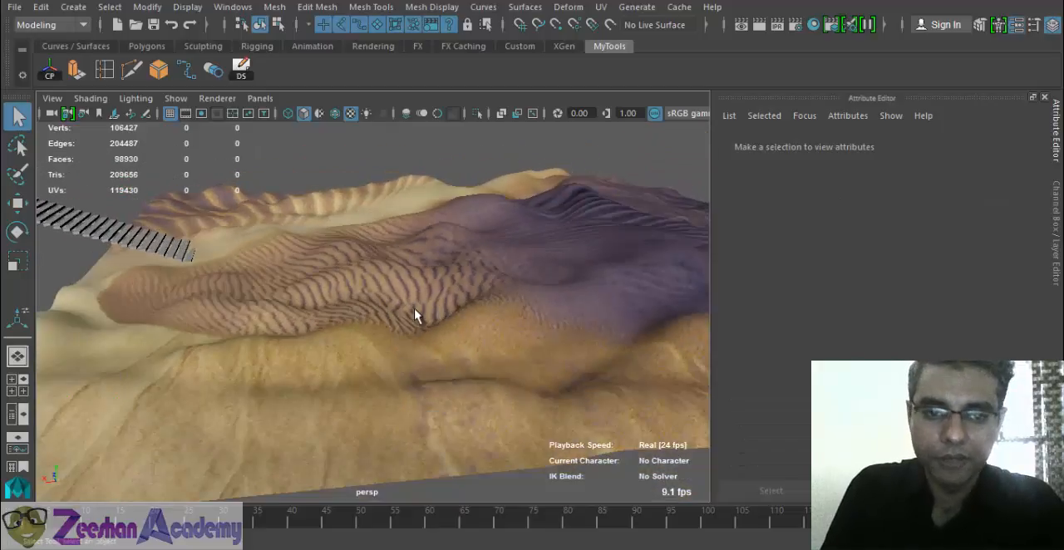
click(415, 311)
alt+drag(414, 221, 461, 337)
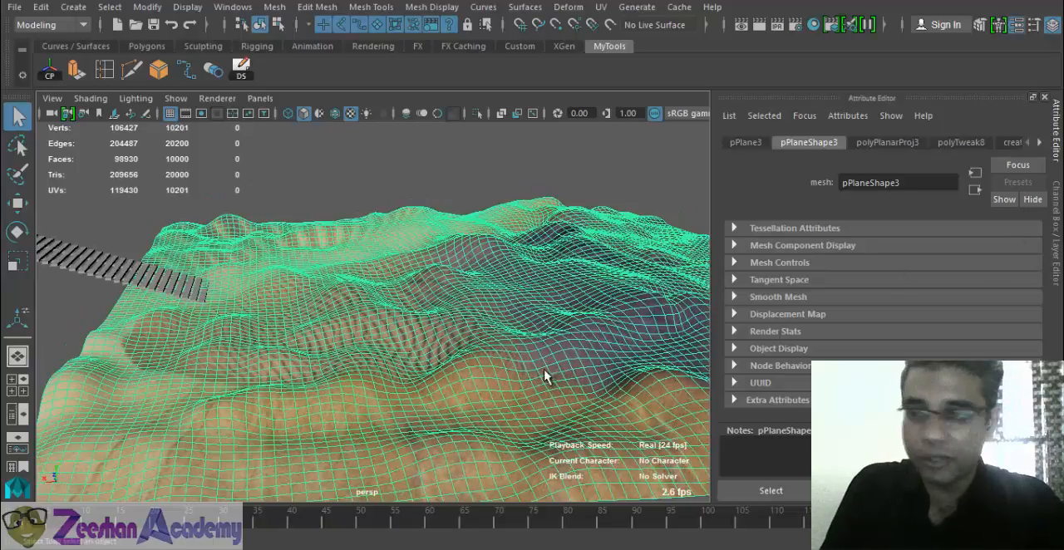
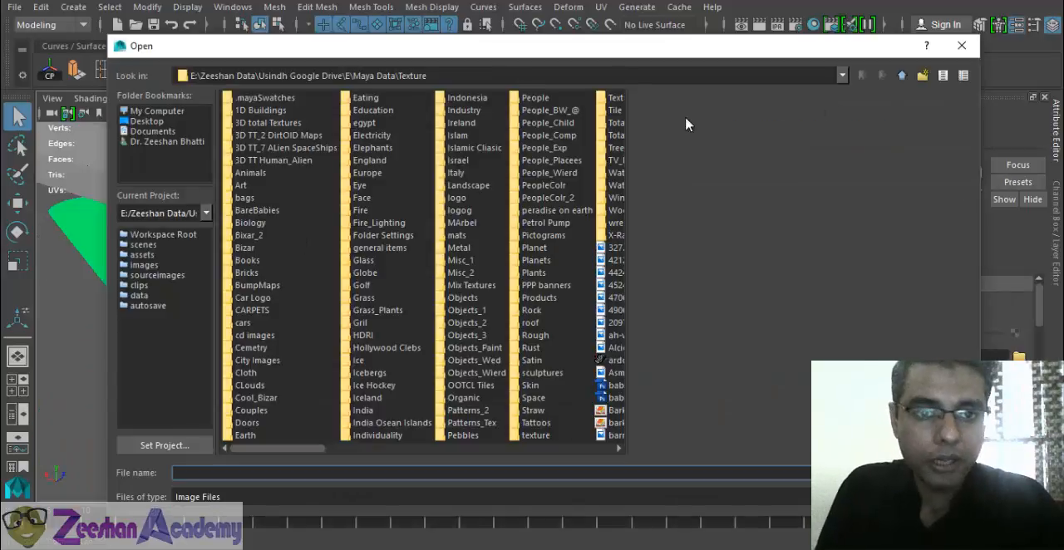
- Browse the Texture library's folders and loose images, previewing candidates for a cement surface
click(466, 200)
key(s)
key(s)
key(s)
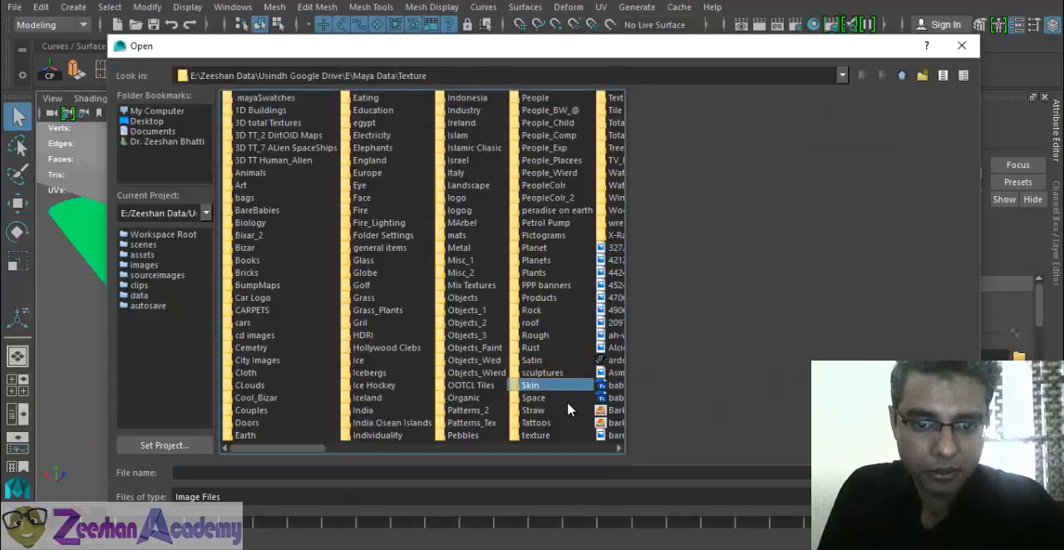
key(c)
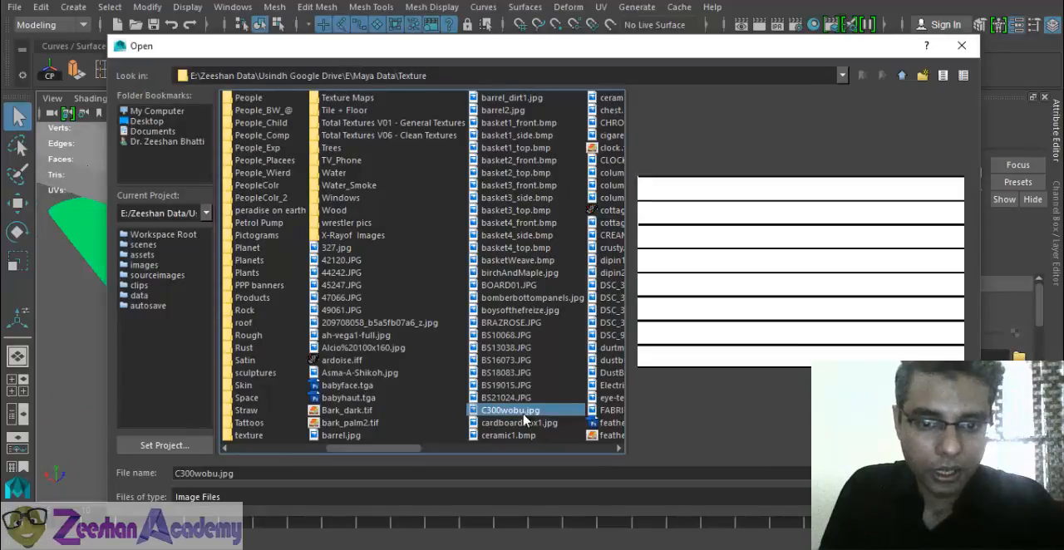
key(Down)
key(Down)
key(Down)
key(Down)
key(Down)
key(Down)
key(Down)
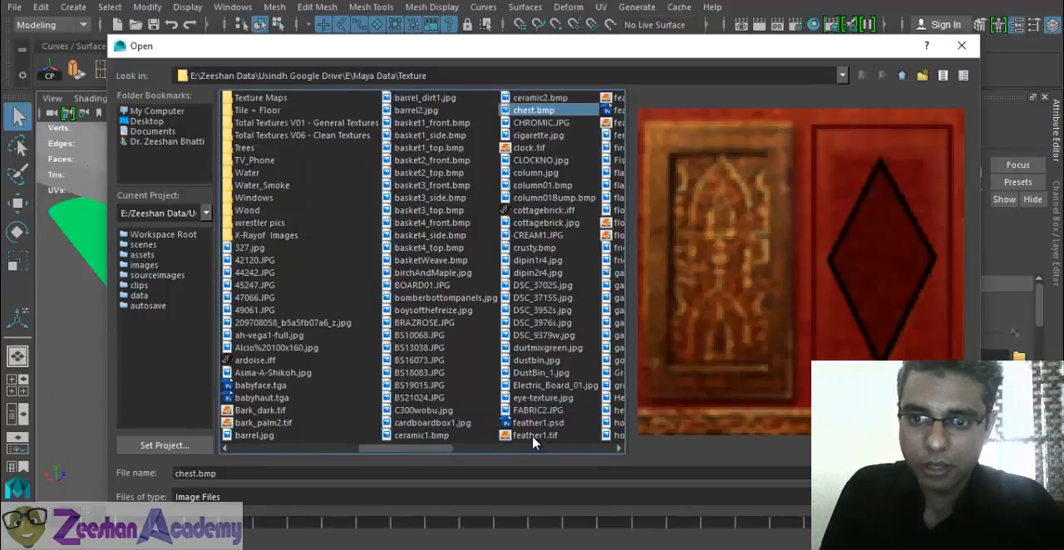
key(Down)
key(Down)
key(Down)
key(Down)
key(Down)
key(Down)
key(Down)
key(Down)
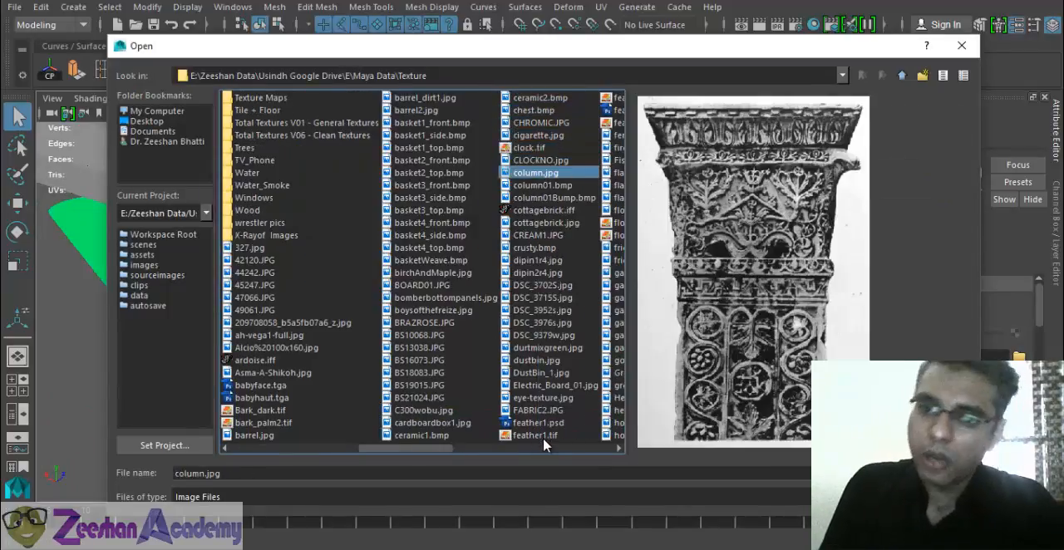
- Look further through the texture folders and the images starting with B, C and F for a concrete surface
key(c)
key(c)
key(c)
key(c)
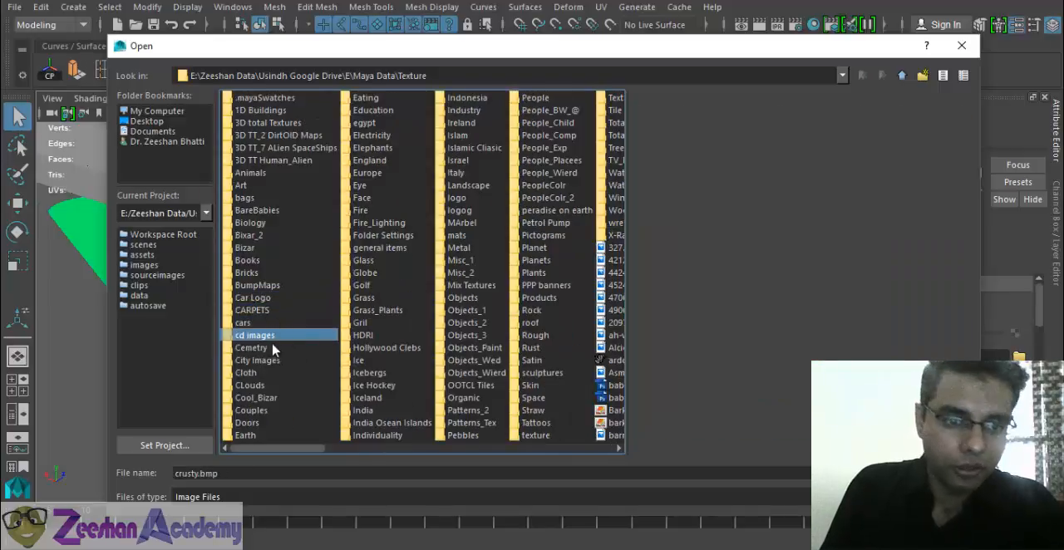
key(c)
key(c)
key(c)
key(c)
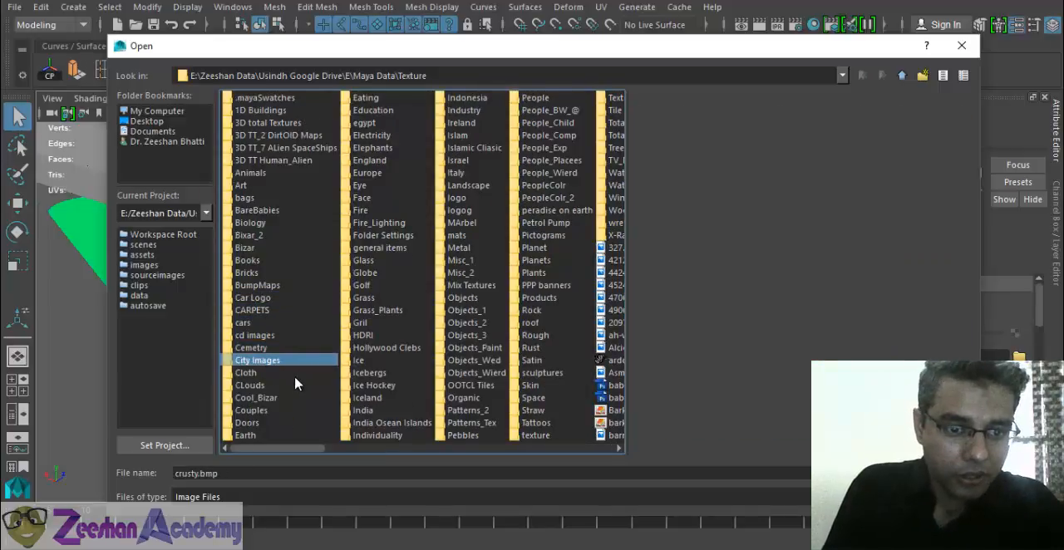
key(b)
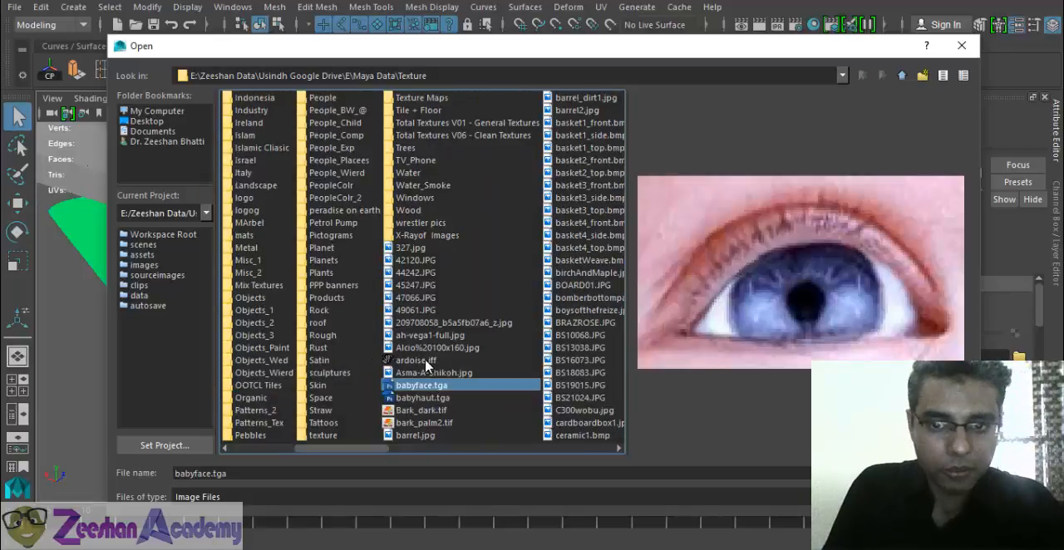
key(f)
key(f)
key(f)
key(f)
key(f)
key(f)
key(f)
key(f)
key(f)
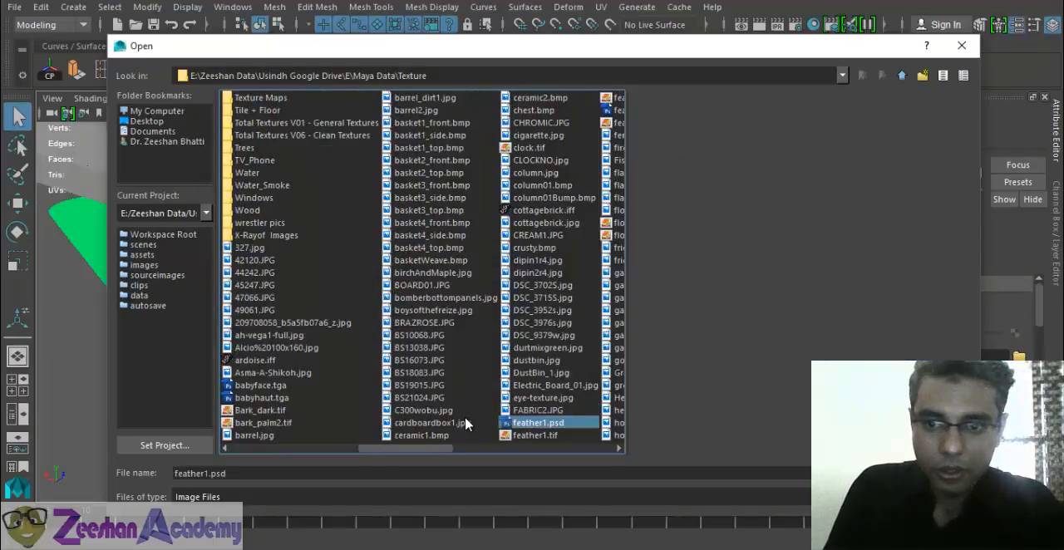
key(f)
key(f)
key(f)
key(f)
key(f)
key(f)
key(f)
key(f)
key(f)
key(f)
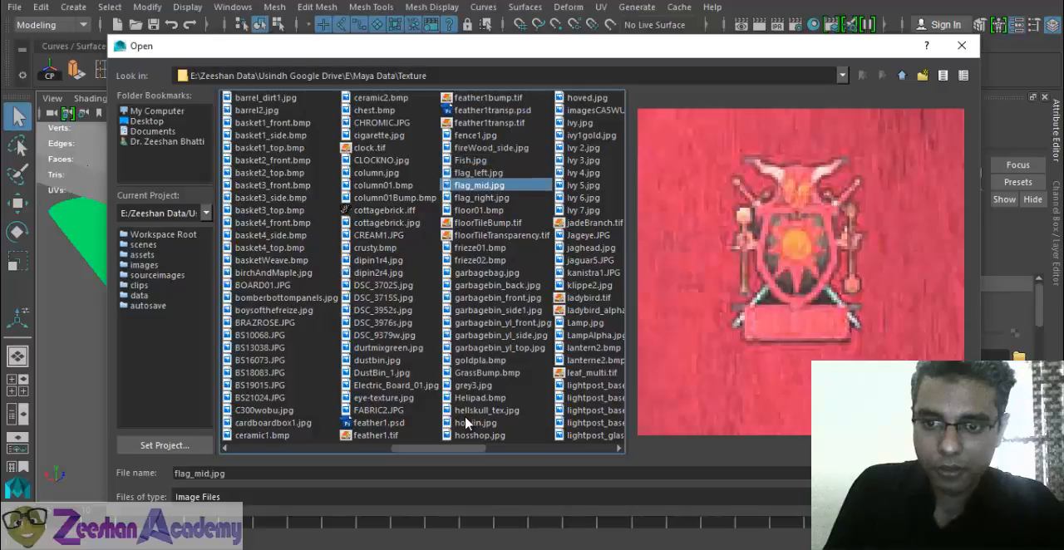
key(f)
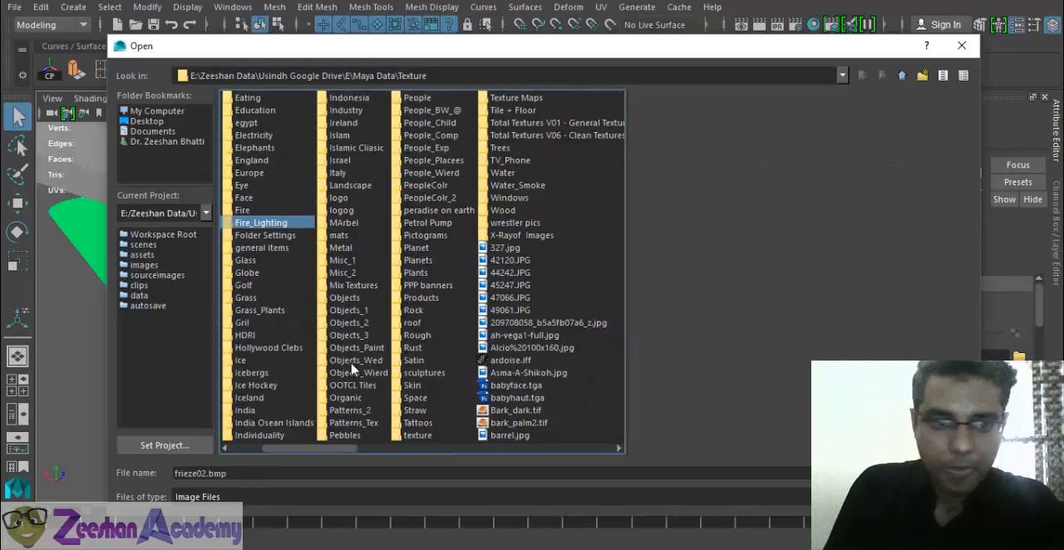
key(f)
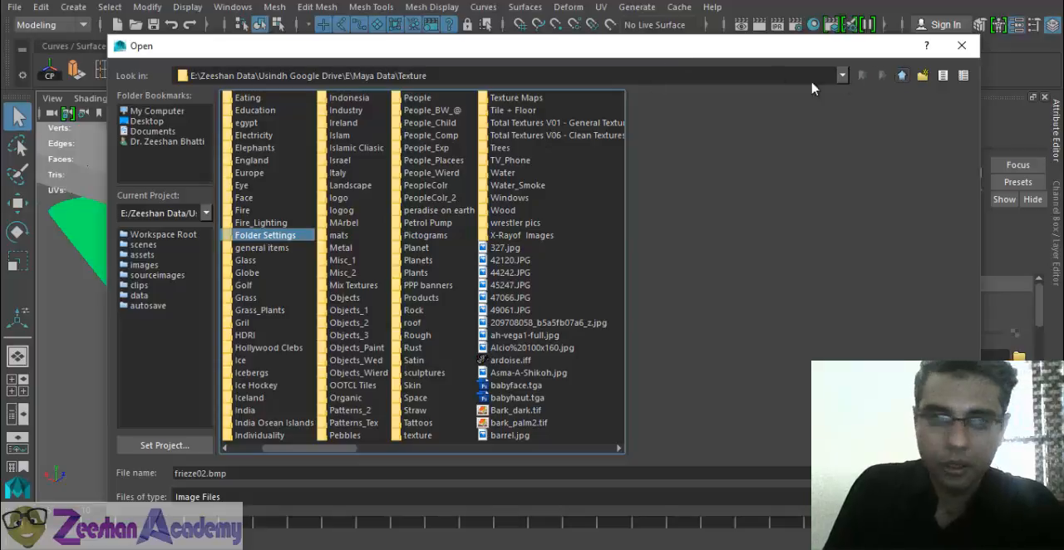
click(310, 209)
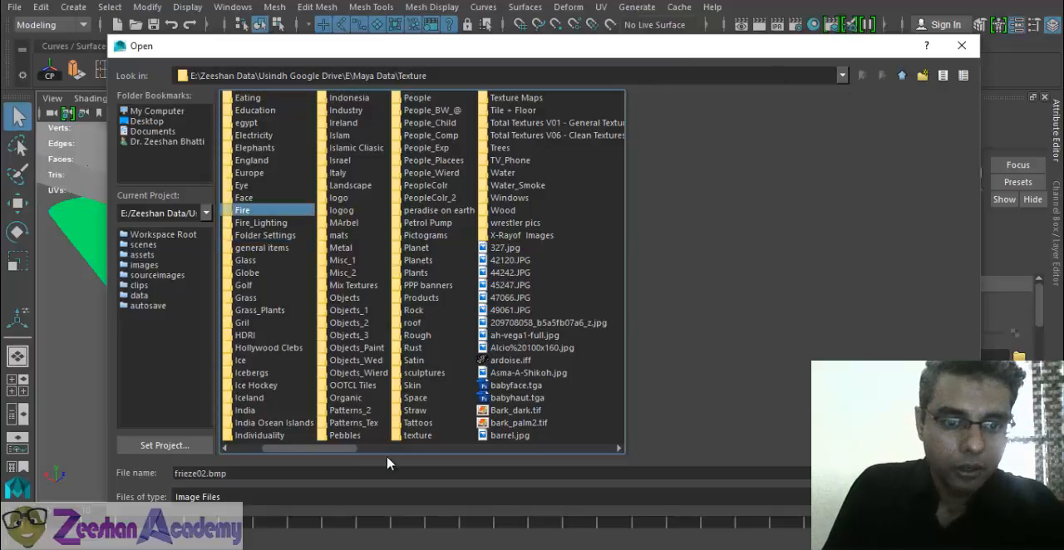
click(241, 448)
- Open the concrete folder inside maps_hi of the 3D TT_2 DirtOID Maps collection
click(271, 134)
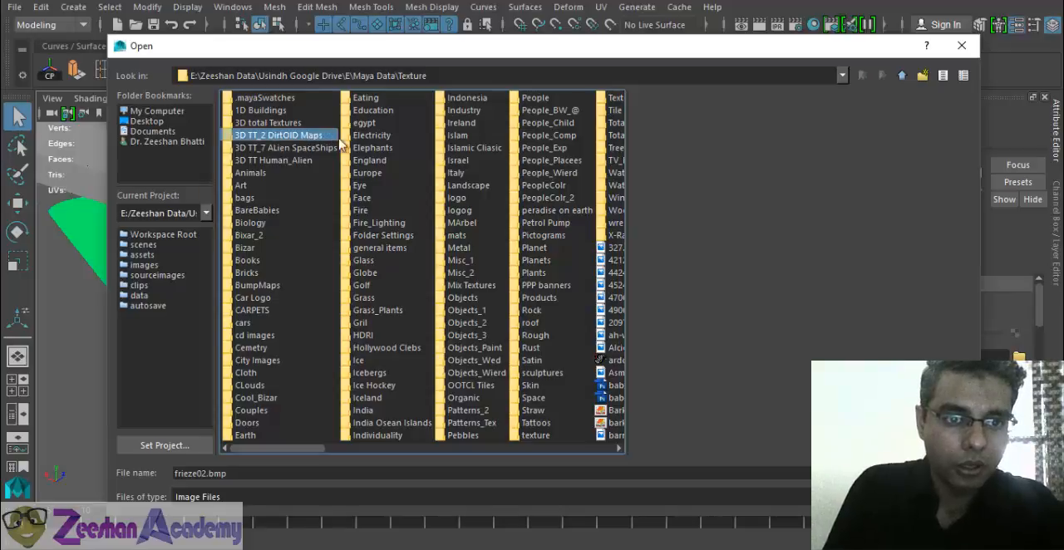
double_click(274, 138)
double_click(264, 126)
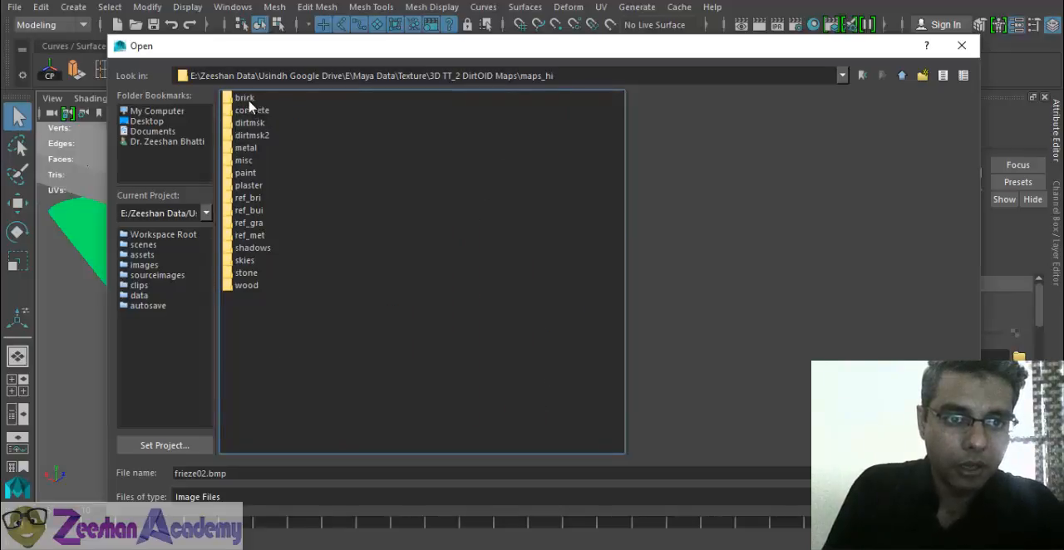
double_click(254, 111)
- Compare the concrete images con001 to con003b and load con003.jpg as the stair material's colour texture
click(260, 111)
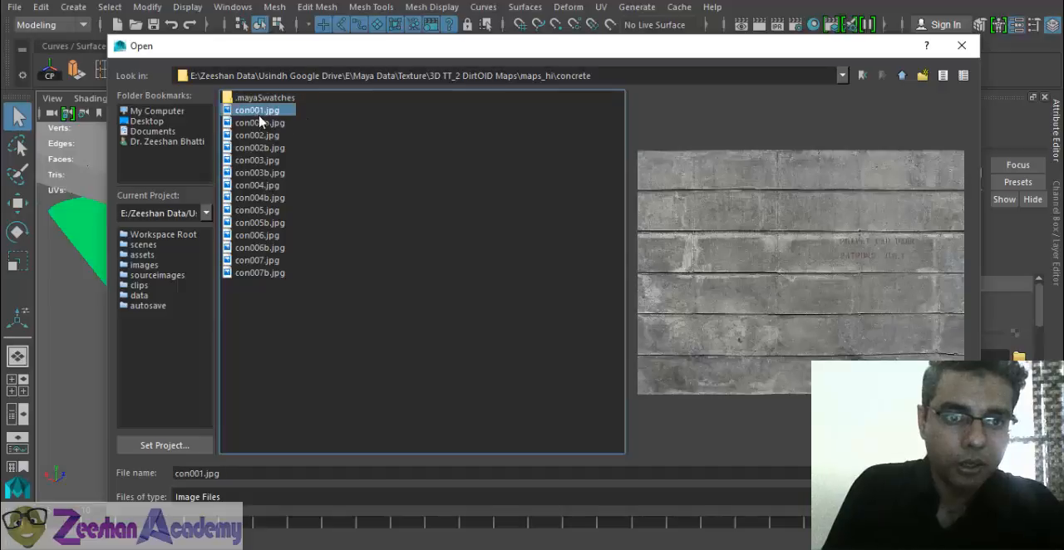
click(264, 123)
click(267, 148)
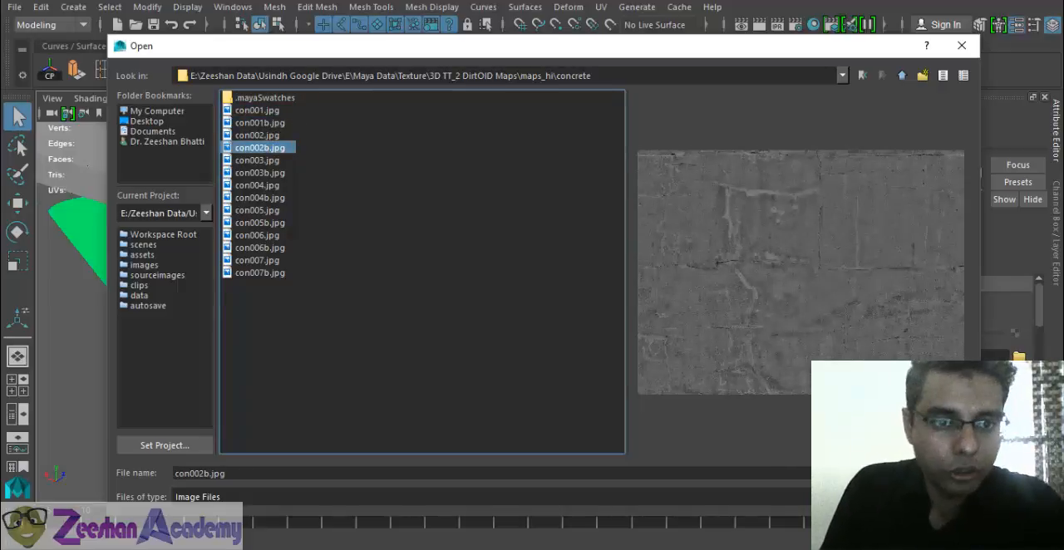
click(276, 136)
click(276, 147)
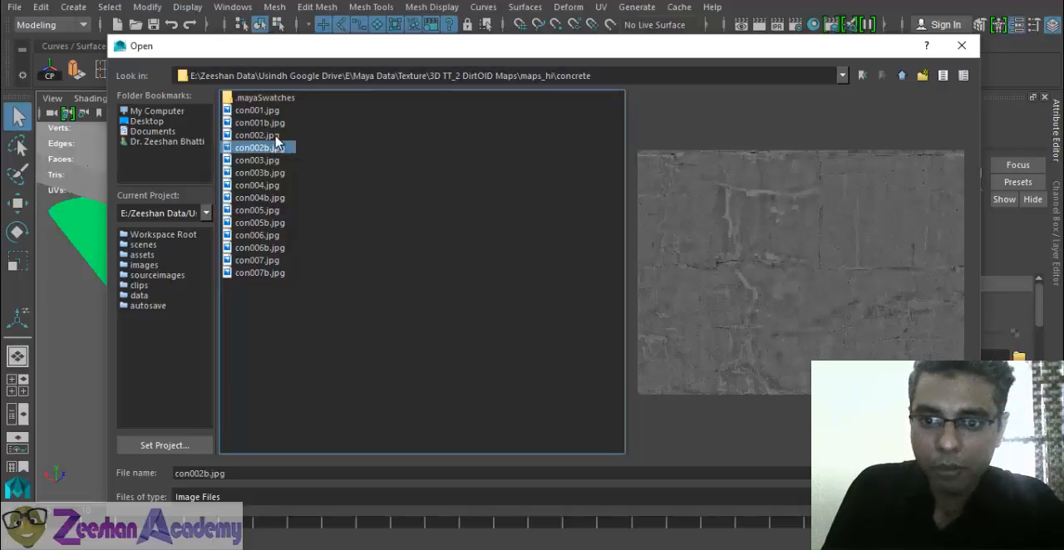
click(276, 137)
click(270, 149)
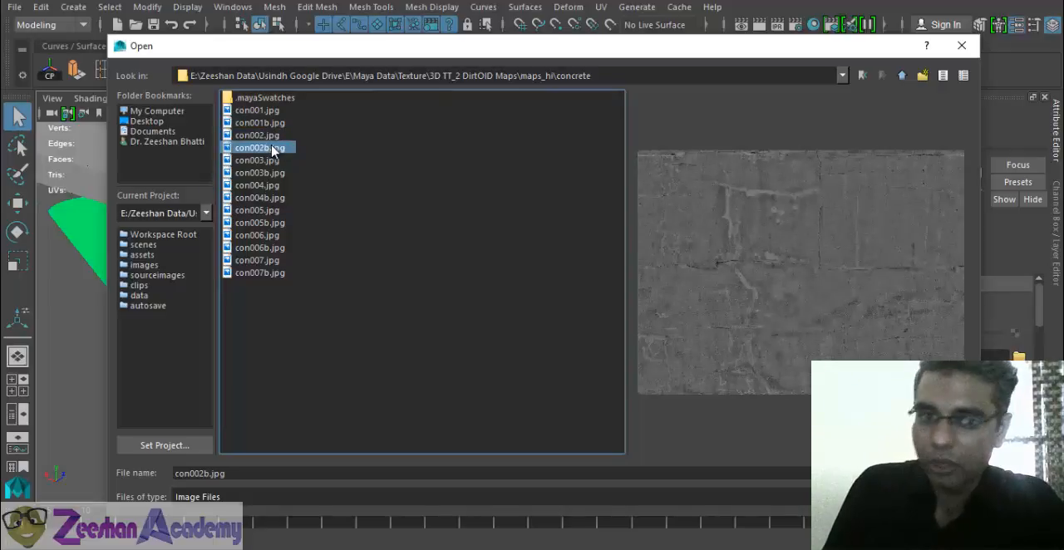
click(274, 136)
click(274, 160)
click(268, 173)
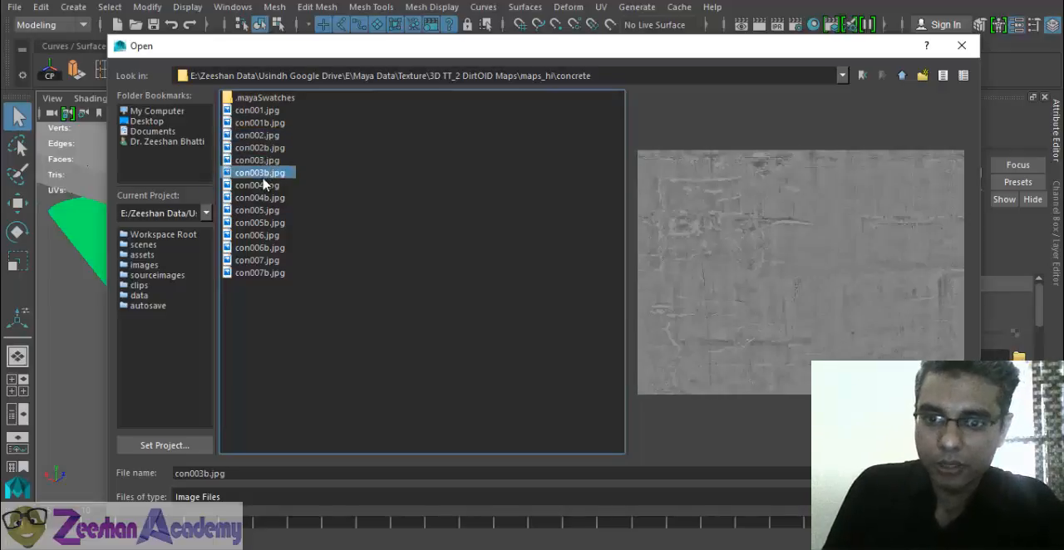
click(266, 162)
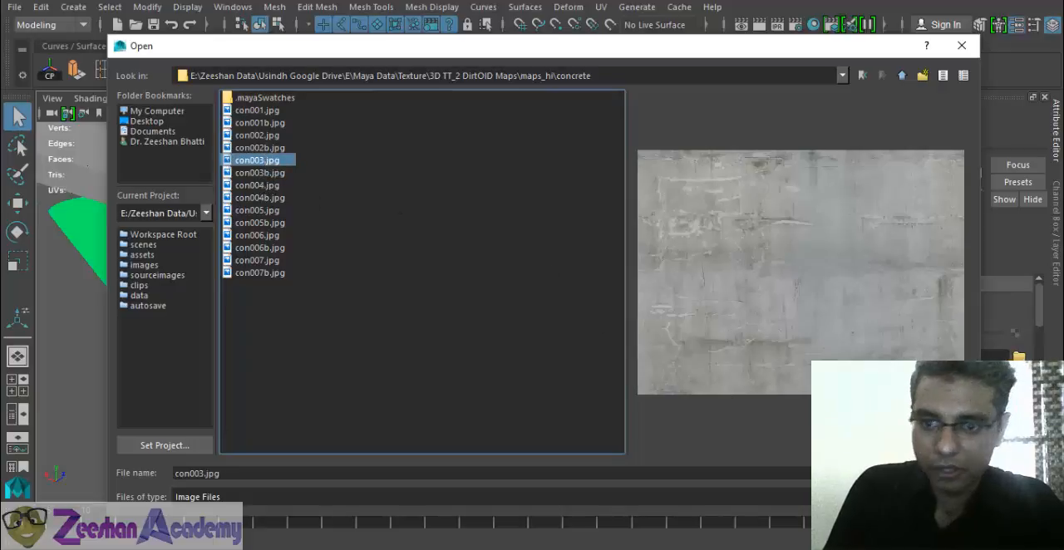
click(935, 474)
- Apply an automatic UV projection to the textured stair plank with the default settings and six planes
alt+drag(501, 363, 557, 335)
alt+right_drag(438, 321, 516, 339)
alt+drag(482, 313, 518, 301)
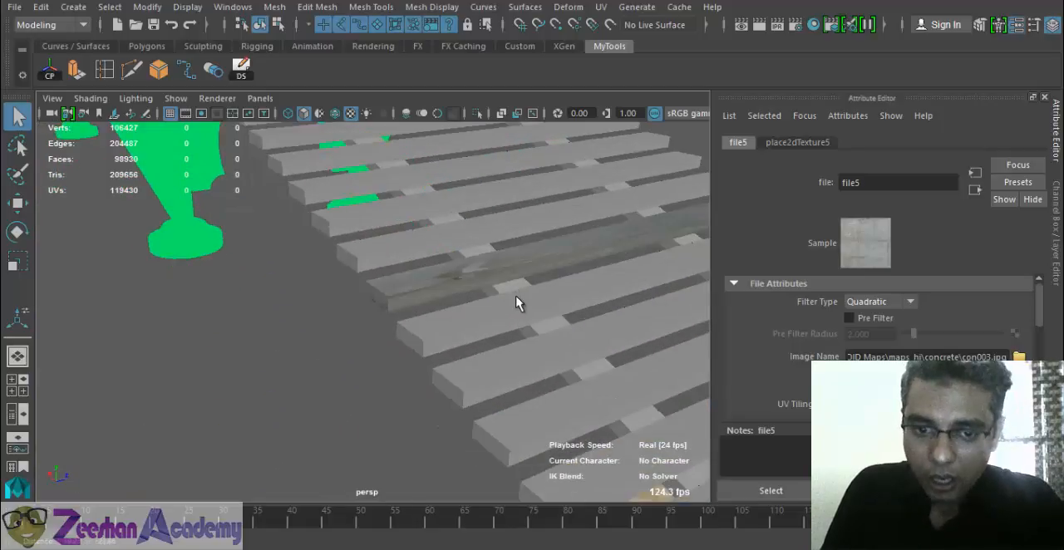
click(485, 280)
alt+right_drag(485, 280, 622, 190)
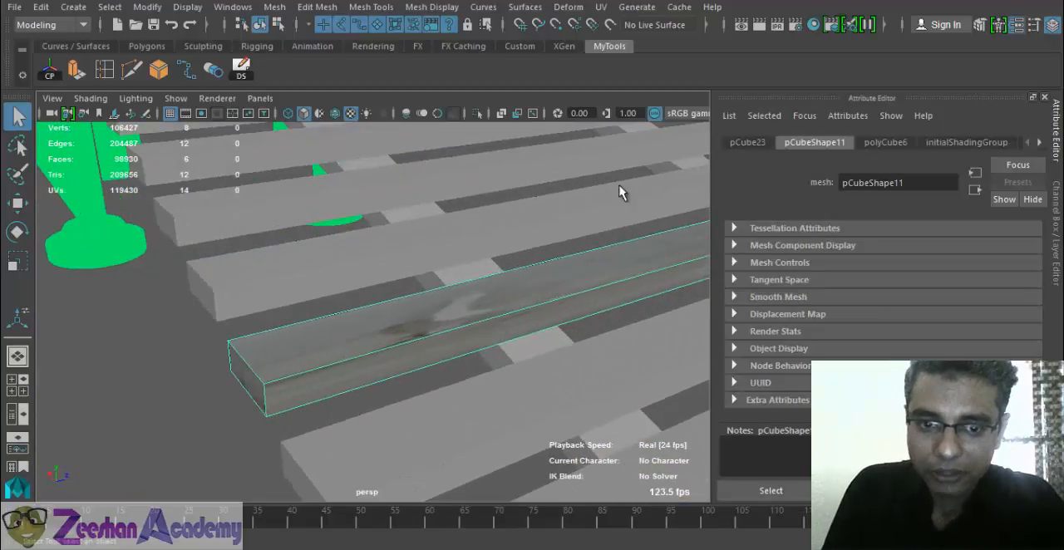
click(601, 7)
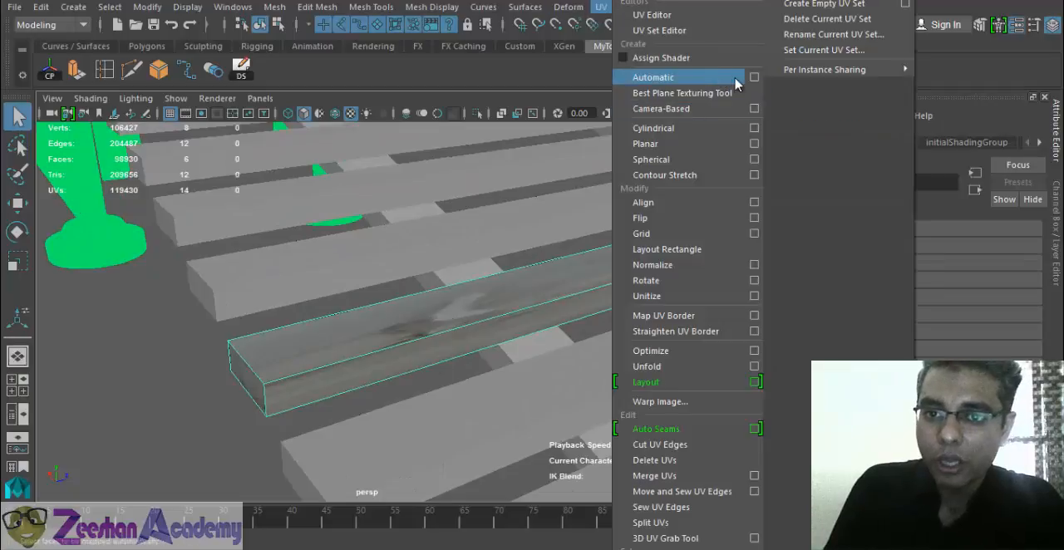
click(750, 76)
click(558, 17)
click(597, 50)
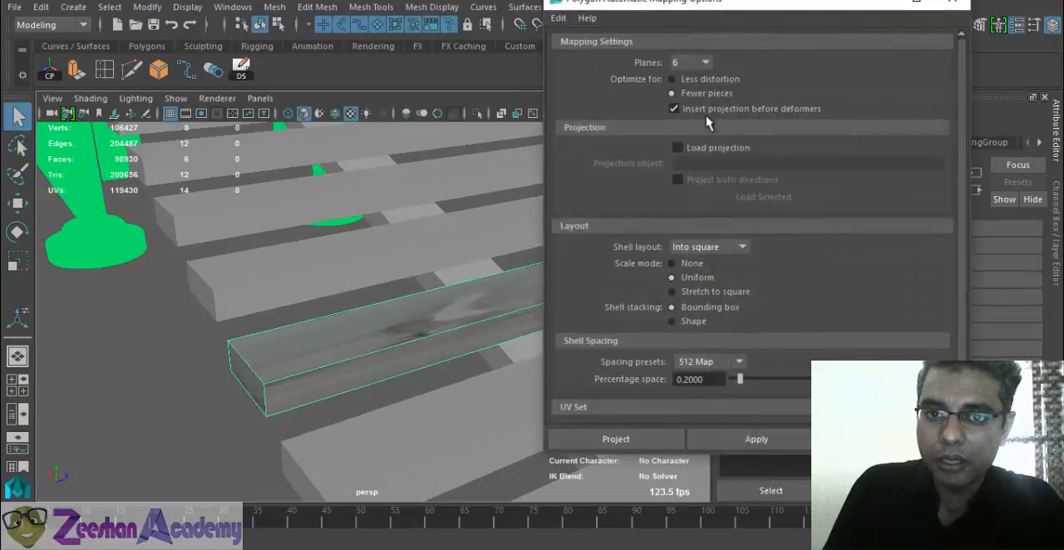
click(649, 439)
- Try to select the staircase planks one at a time, starting from the top step
alt+right_drag(524, 390, 427, 349)
key(q)
alt+drag(472, 334, 474, 277)
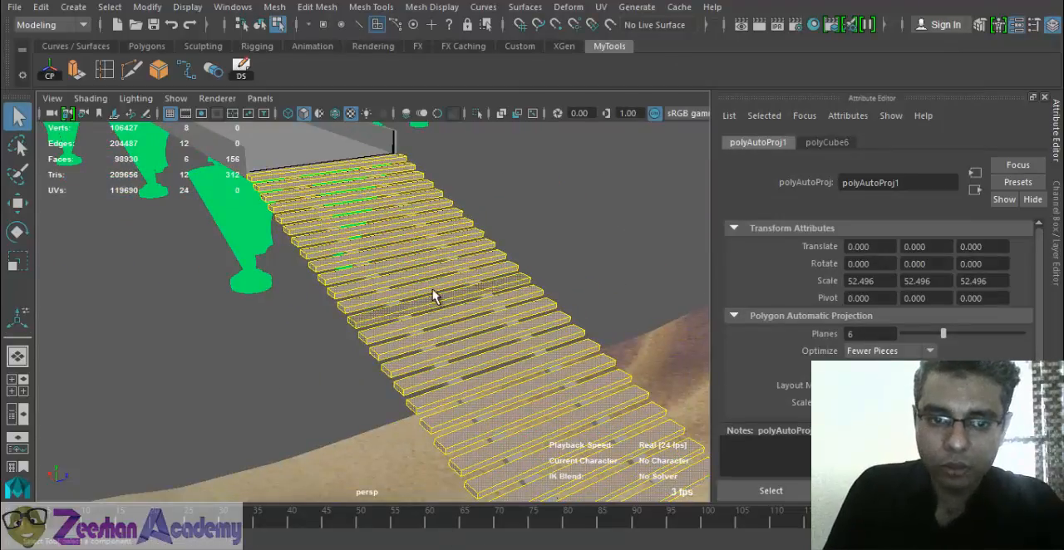
right_drag(453, 279, 502, 121)
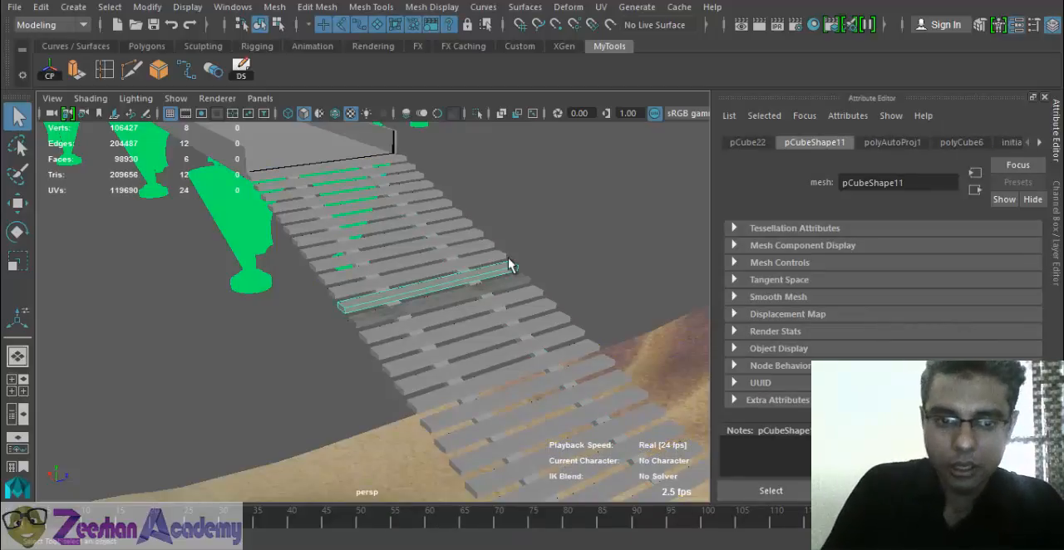
key(Right)
alt+drag(319, 281, 377, 259)
click(372, 178)
alt+drag(372, 178, 397, 250)
shift+click(414, 200)
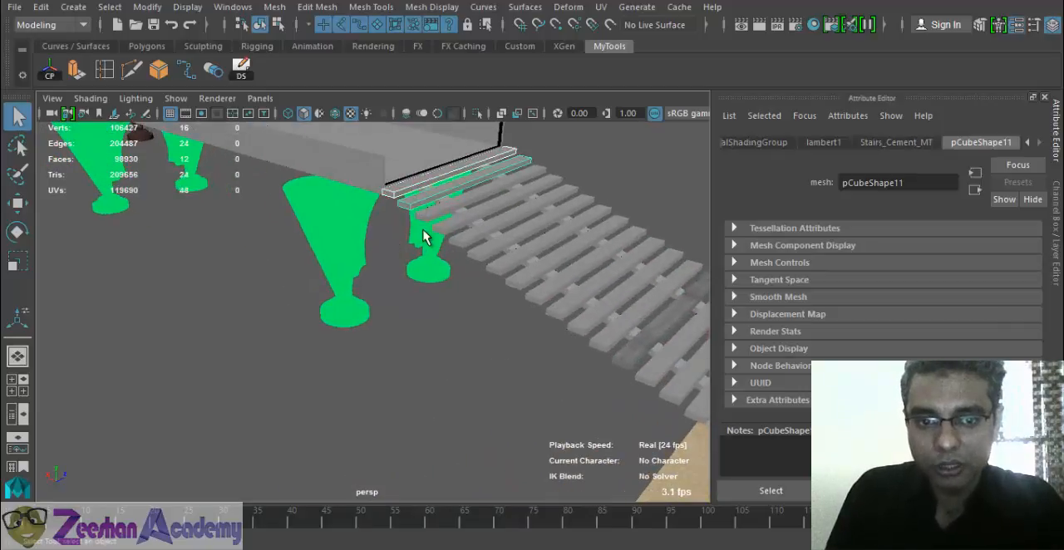
shift+click(424, 217)
shift+click(441, 231)
- Select all the staircase planks together, leaving the support beams and the terrain out of the selection
alt+right_drag(440, 233, 387, 291)
alt+drag(391, 299, 667, 328)
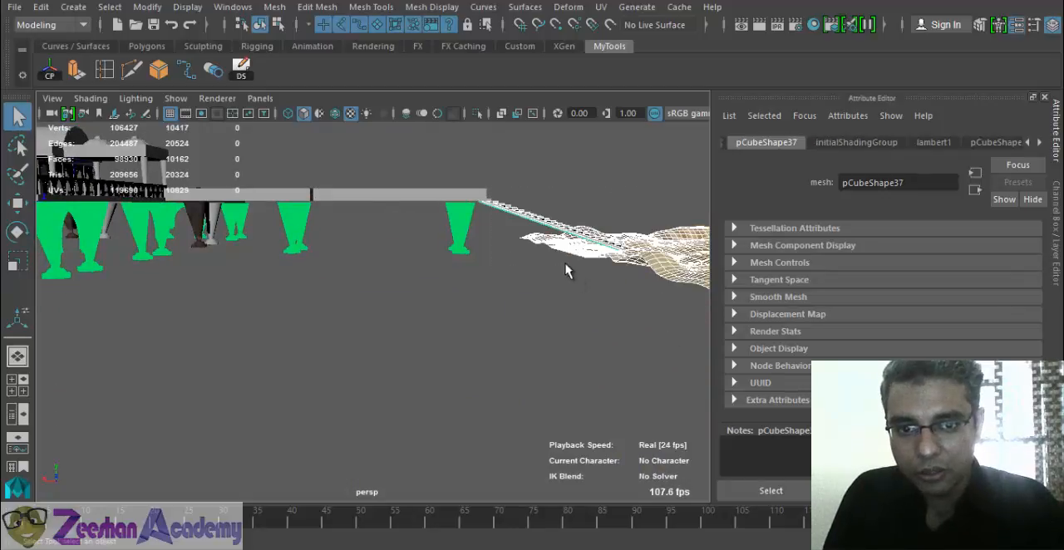
alt+middle_drag(565, 263, 499, 325)
alt+right_drag(499, 325, 703, 360)
alt+middle_drag(565, 243, 489, 293)
alt+drag(489, 294, 598, 387)
shift+click(410, 230)
shift+click(507, 446)
alt+drag(506, 444, 416, 427)
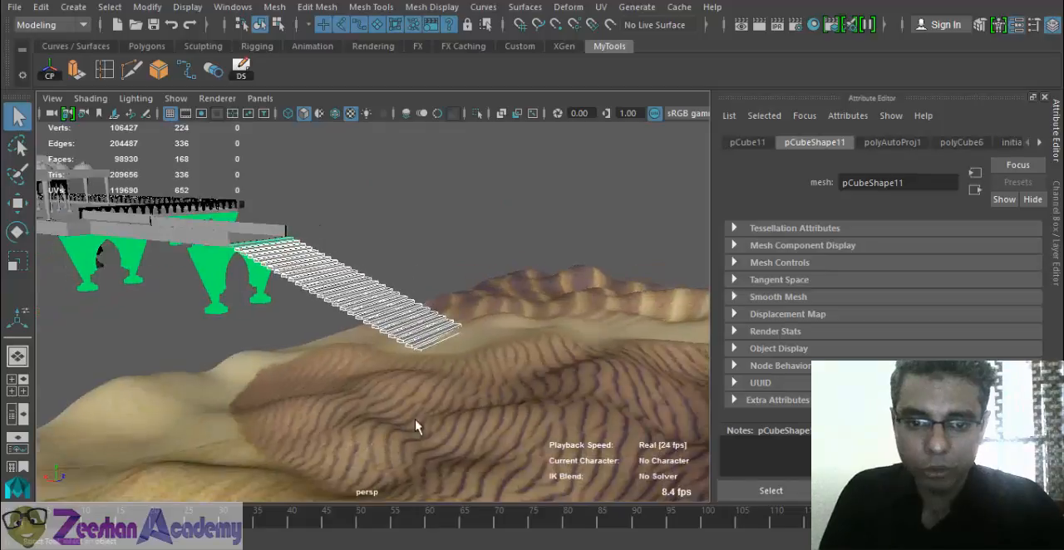
- Assign the existing Stairs_Cement_MT material to the selected staircase planks
alt+right_drag(341, 357, 369, 304)
alt+drag(368, 304, 330, 404)
alt+right_drag(330, 404, 415, 404)
right_drag(376, 356, 522, 538)
alt+drag(522, 538, 538, 420)
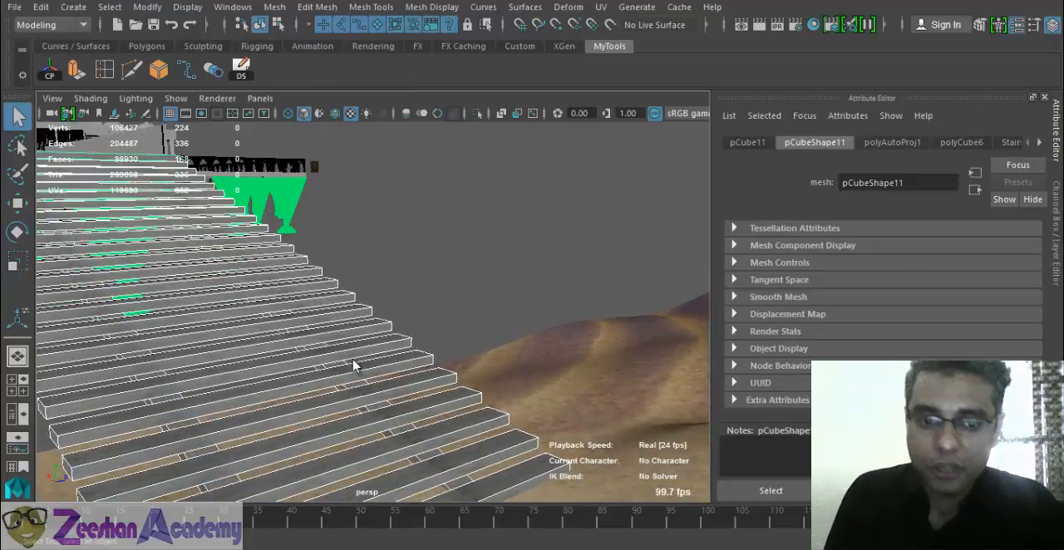
- Add a bump map to Stairs_Cement_MT and load con003b.jpg as its image file
right_drag(357, 363, 579, 480)
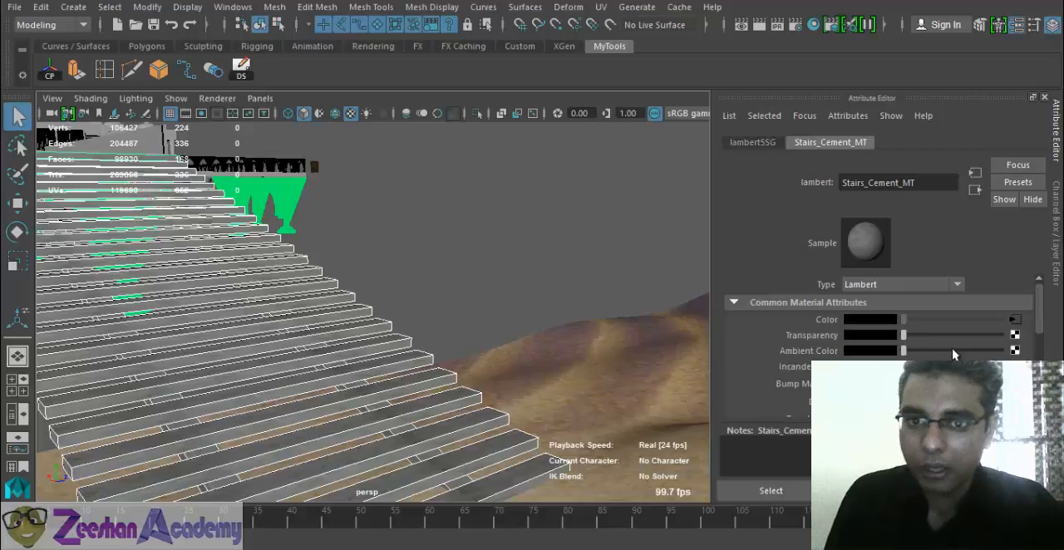
click(1015, 383)
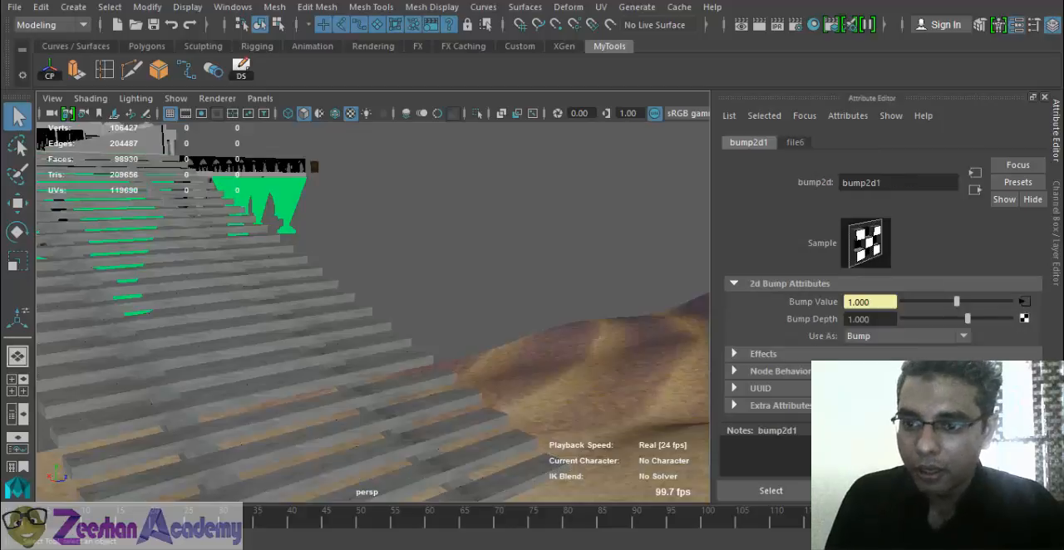
click(1027, 309)
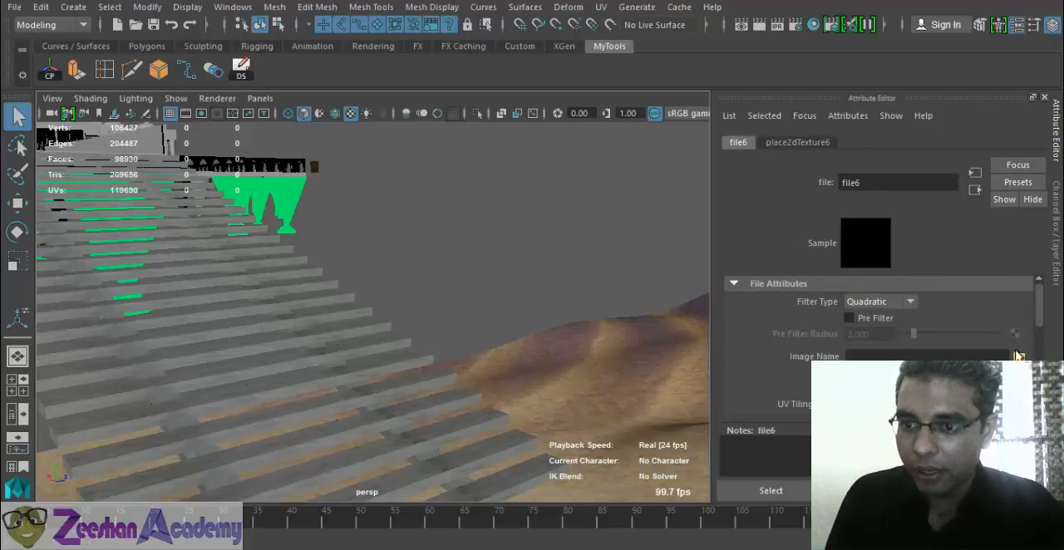
click(1019, 356)
click(282, 174)
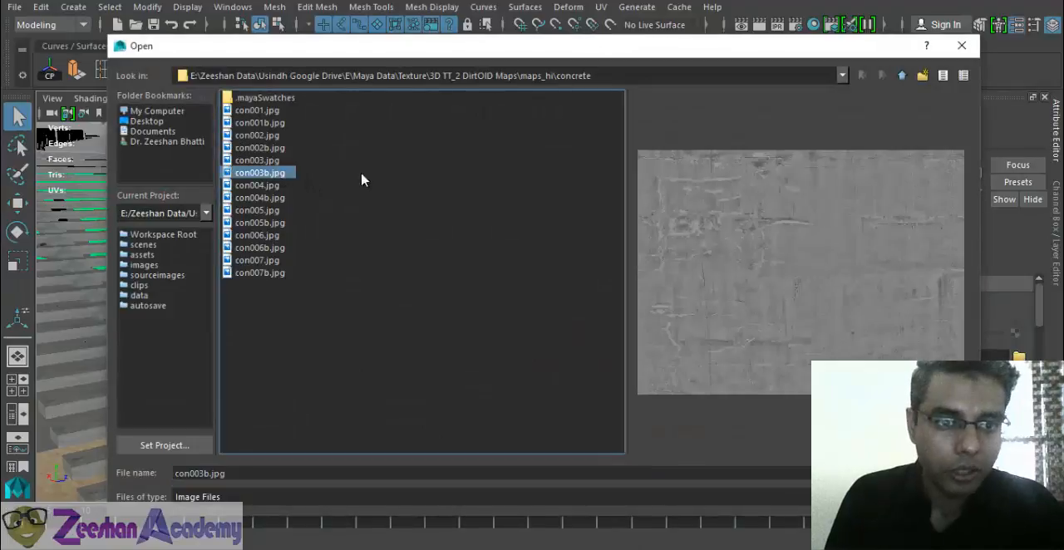
click(938, 473)
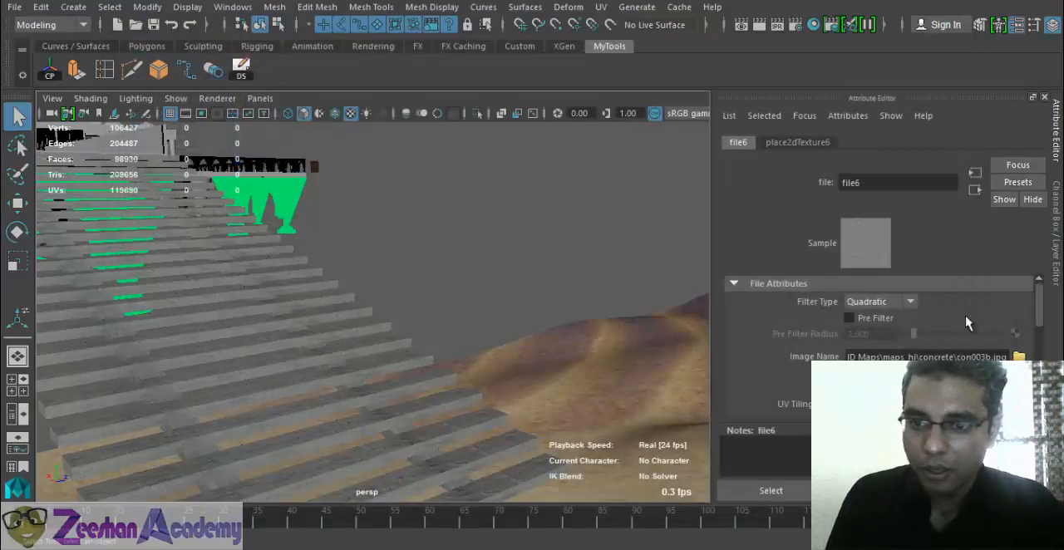
- Render a close-up of the staircase planks to examine the strength of their bump map
click(975, 190)
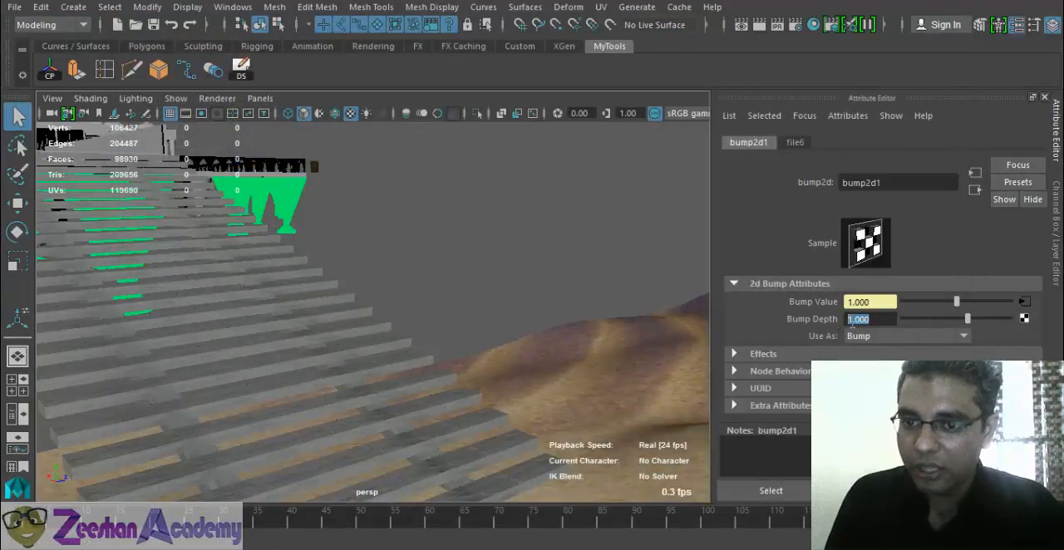
alt+drag(250, 249, 451, 314)
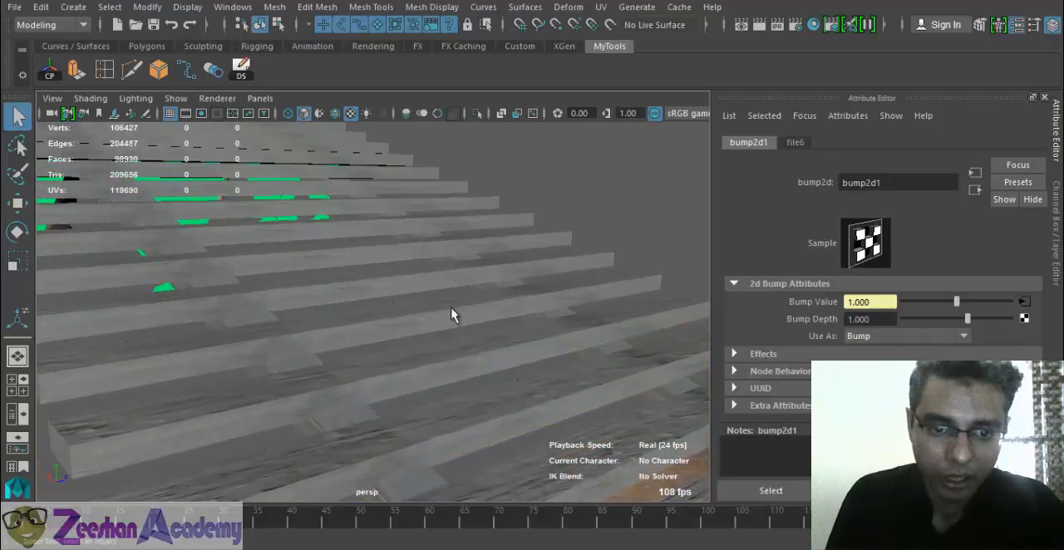
click(762, 26)
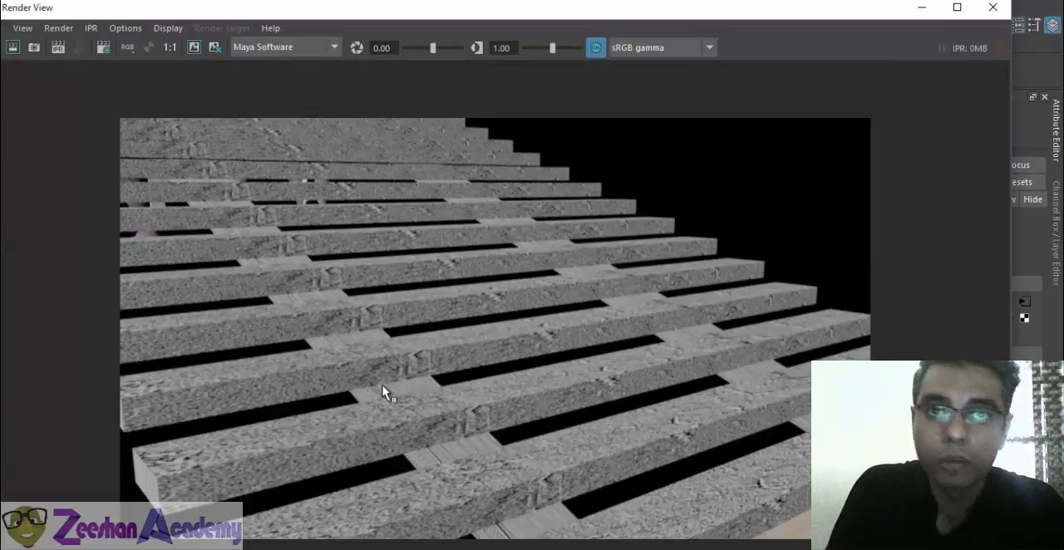
click(992, 7)
- Set the planks' bump depth to 0.5
drag(881, 319, 804, 323)
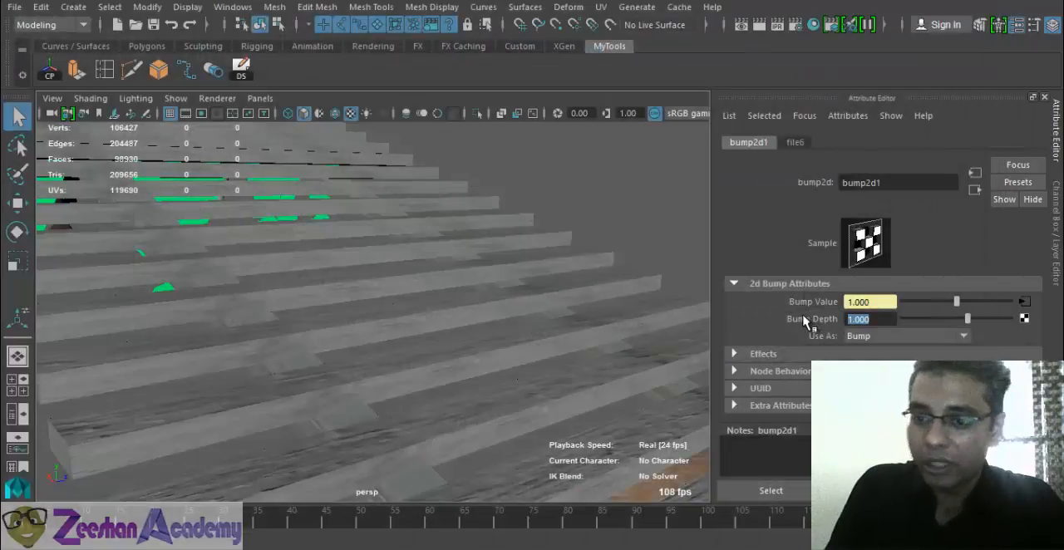
text(.5)
key(Return)
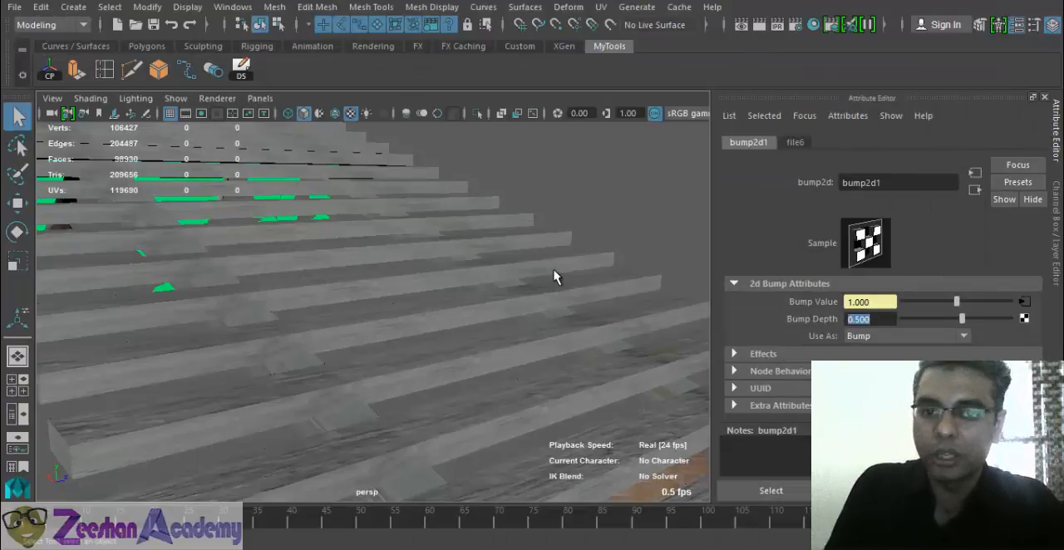
- Select the two pillars and the arch beneath the stair end of the walkway
alt+drag(282, 399, 280, 358)
click(434, 369)
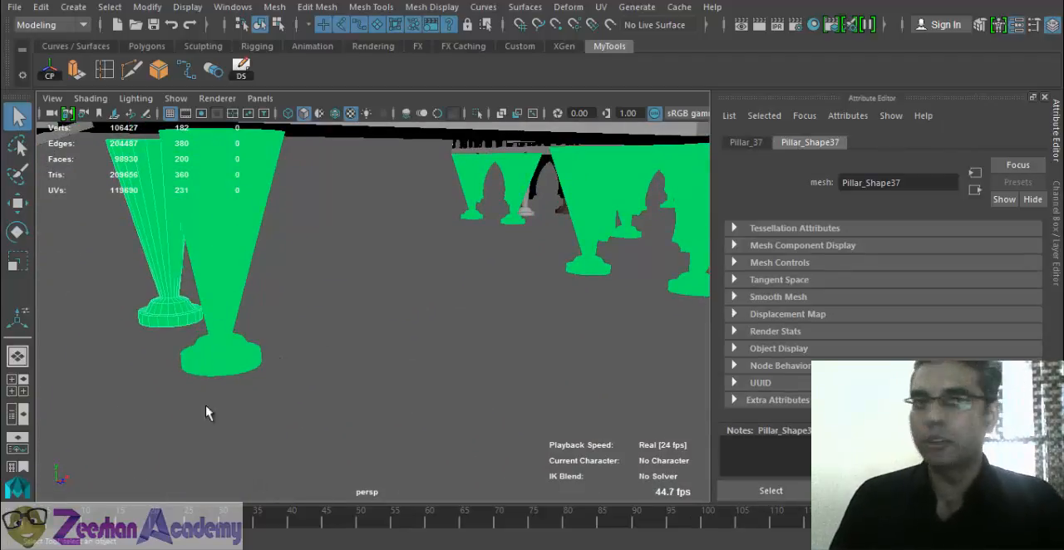
alt+drag(335, 361, 536, 366)
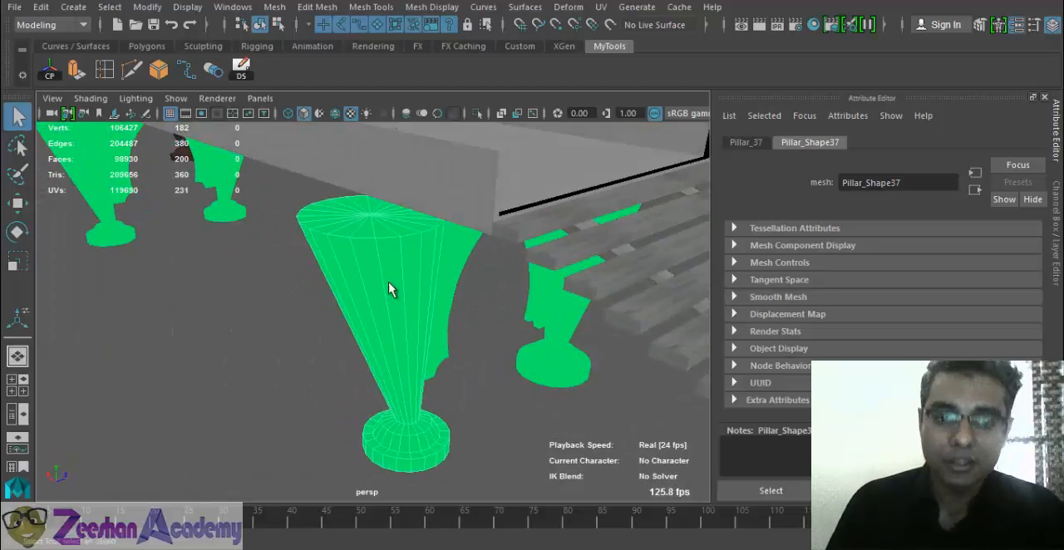
right_drag(388, 284, 415, 497)
alt+drag(515, 300, 636, 397)
key(w)
drag(508, 225, 370, 294)
key(r)
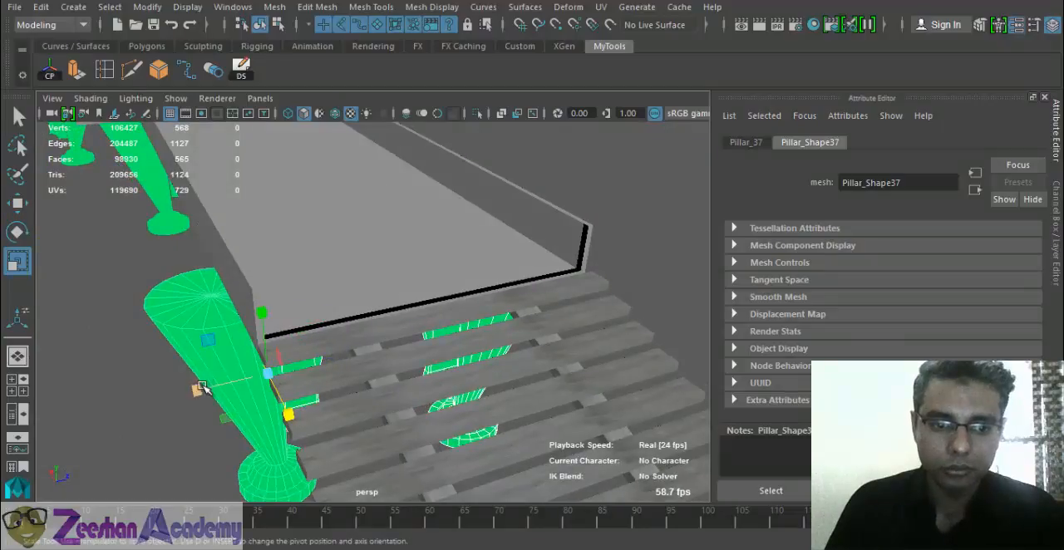
- Try to scale the selected end pillars and arch without grouping them
drag(202, 387, 260, 378)
key(ctrl+z)
alt+drag(260, 378, 404, 354)
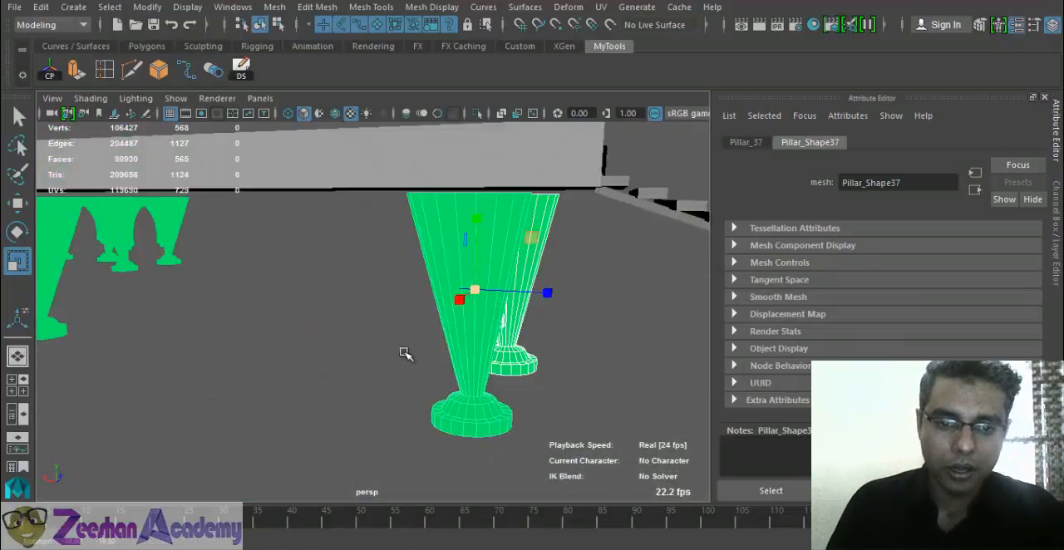
key(ctrl+z)
alt+drag(586, 366, 570, 300)
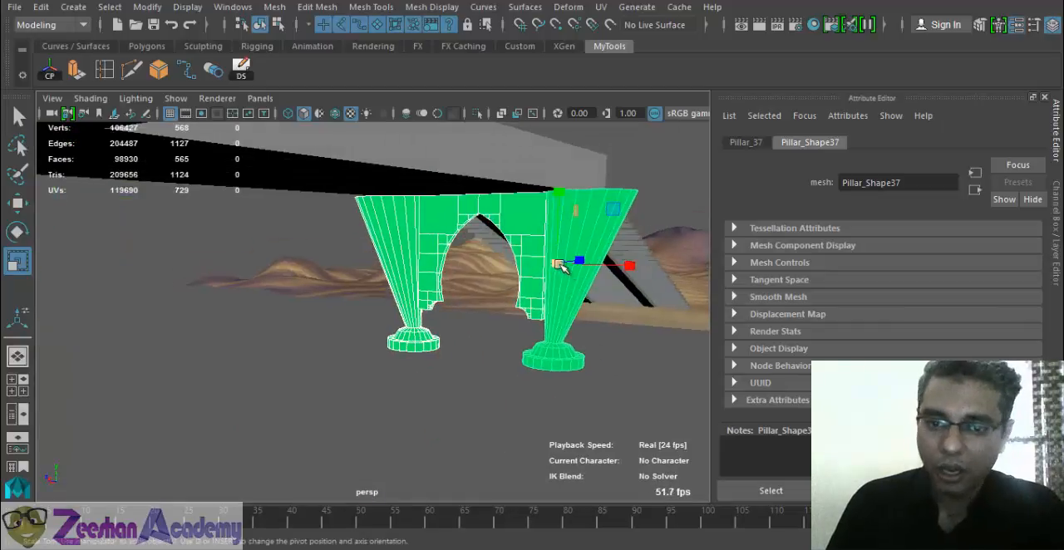
alt+drag(560, 261, 443, 302)
- Try to reach the end pillars' own group by selecting upward from one pillar
key(Up)
click(494, 279)
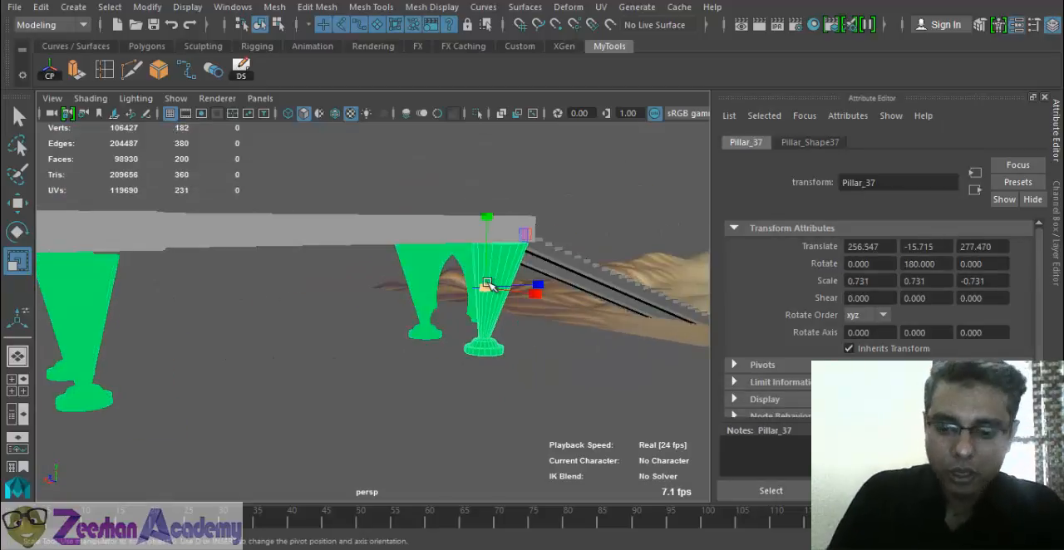
key(Up)
key(w)
alt+right_drag(488, 285, 57, 336)
alt+drag(56, 336, 195, 335)
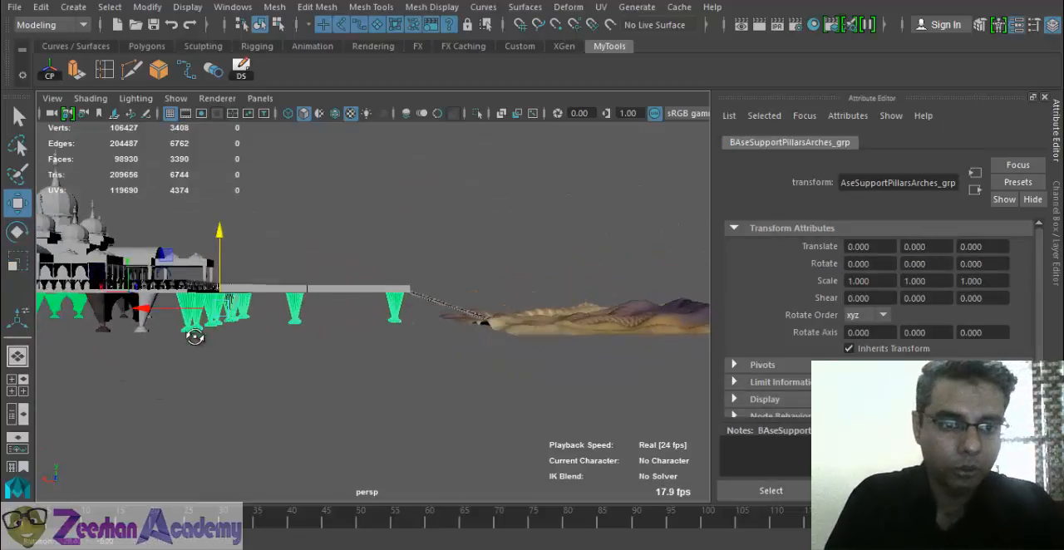
- Group the two pillars and the arch beneath the walkway's stair end
alt+right_drag(275, 341, 373, 334)
alt+drag(373, 333, 521, 339)
alt+drag(520, 340, 451, 332)
alt+right_drag(431, 333, 545, 380)
alt+drag(545, 380, 487, 377)
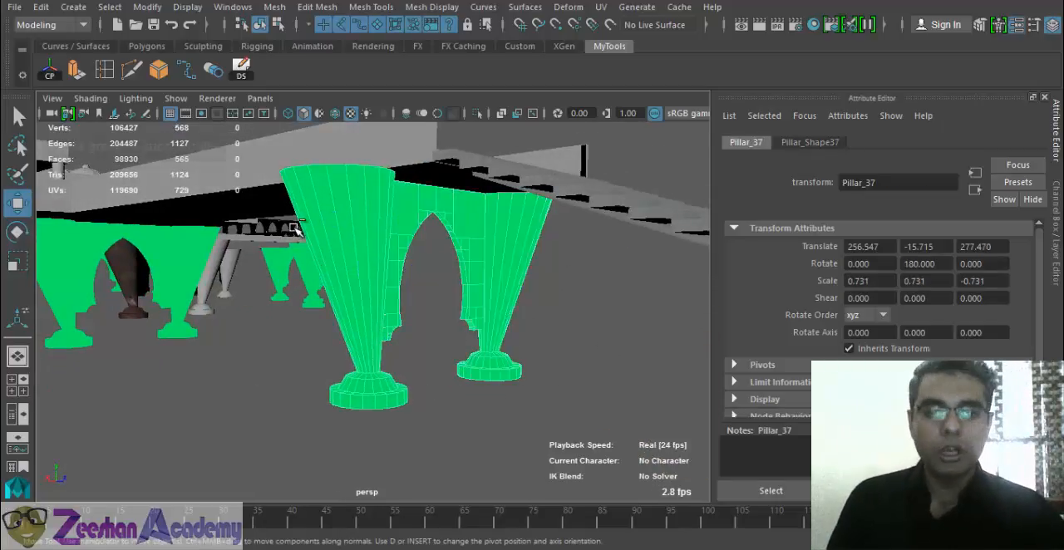
key(ctrl+g)
- Rename the new pillar and arch group as BaseGrpStairs
click(1057, 133)
click(1057, 184)
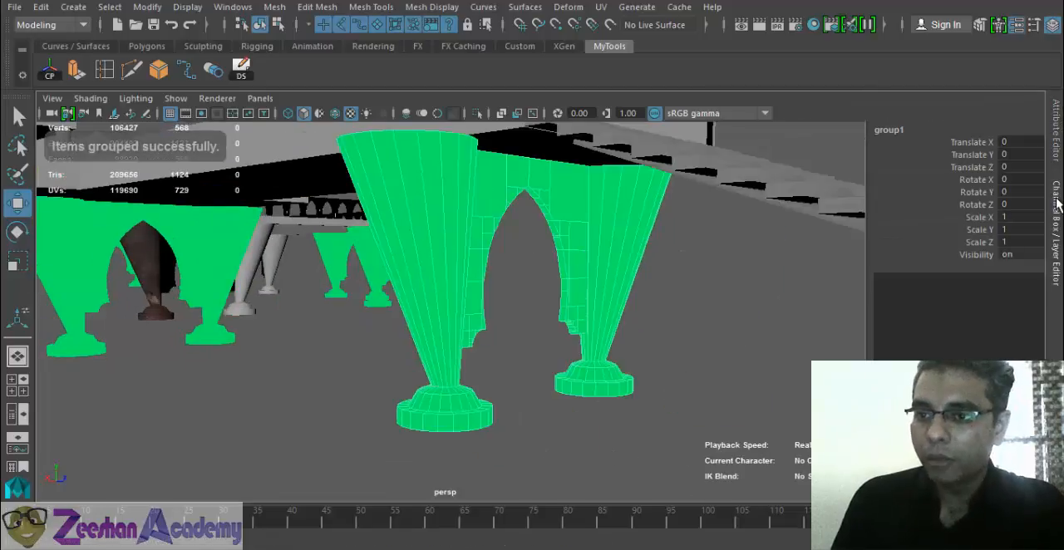
click(1056, 187)
click(1056, 208)
double_click(940, 130)
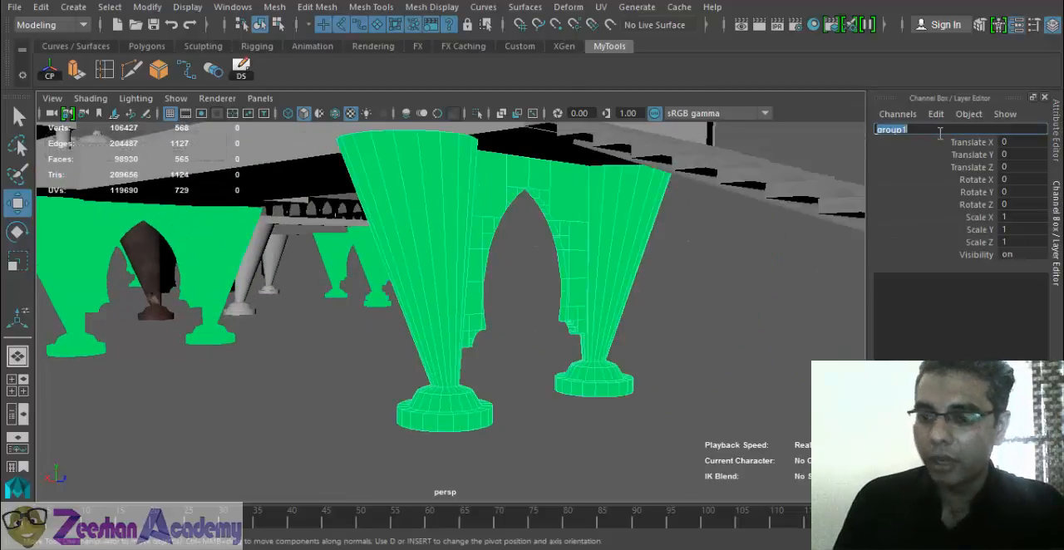
text(Gr)
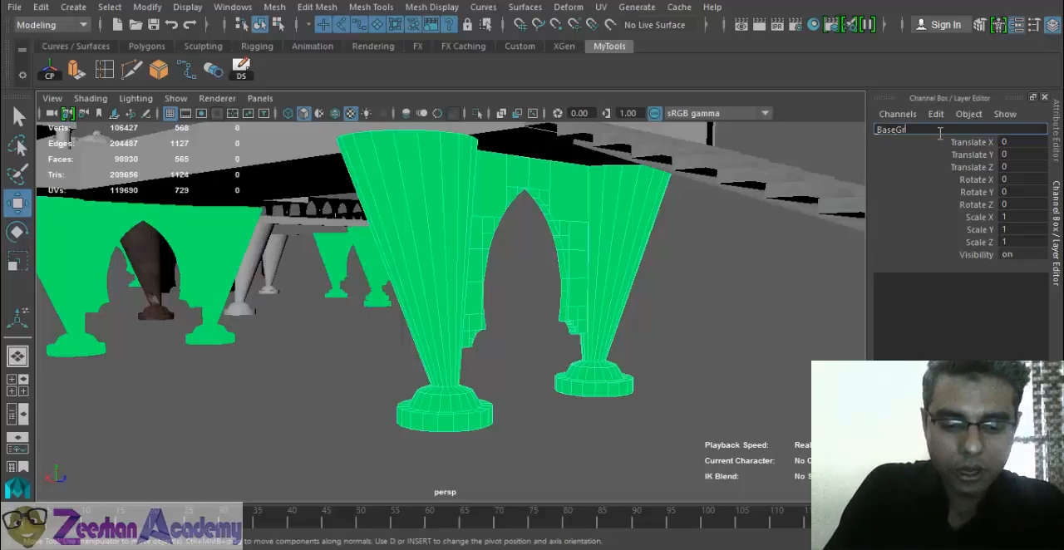
text(aseGrpStairs)
key(Return)
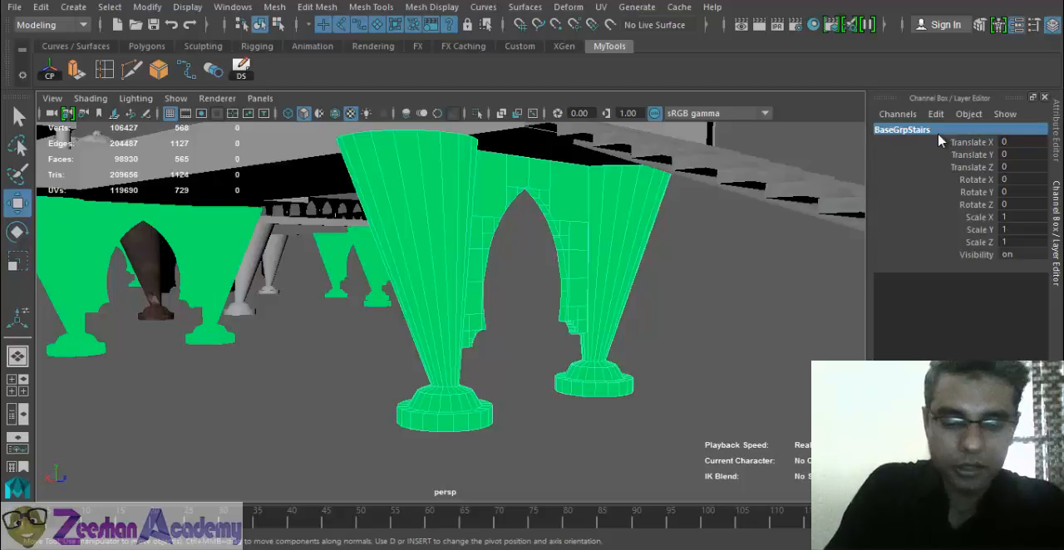
- Center the pivot of BaseGrpStairs and narrow the group to a Scale X of about 0.828
alt+drag(691, 297, 431, 226)
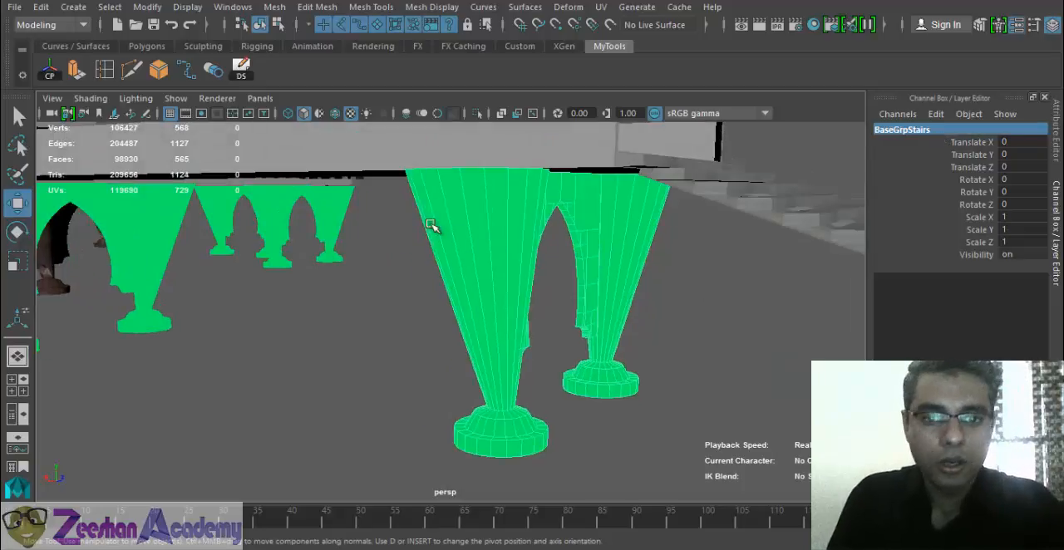
click(51, 72)
key(r)
drag(560, 296, 536, 291)
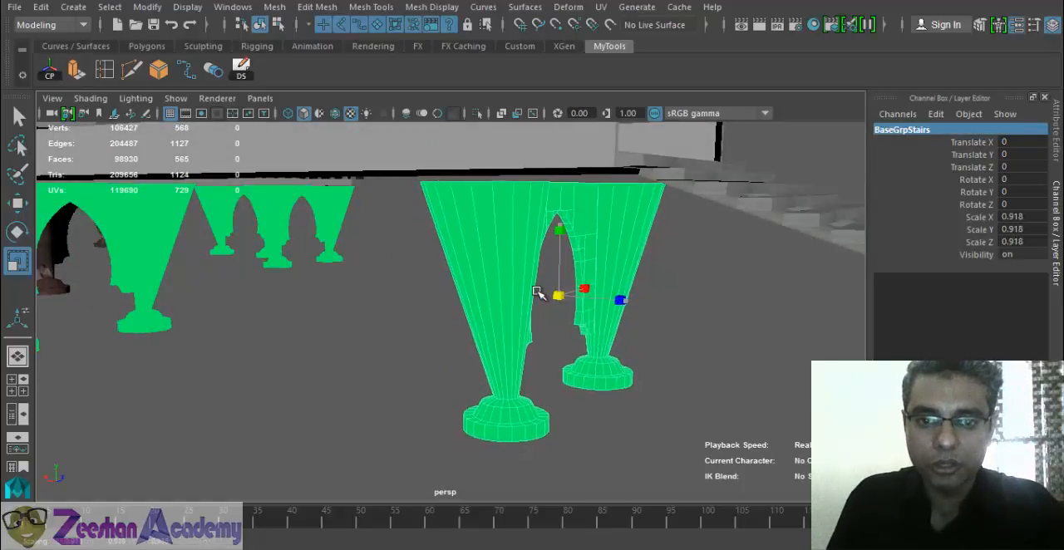
key(ctrl+z)
alt+drag(596, 338, 549, 306)
alt+drag(475, 369, 653, 319)
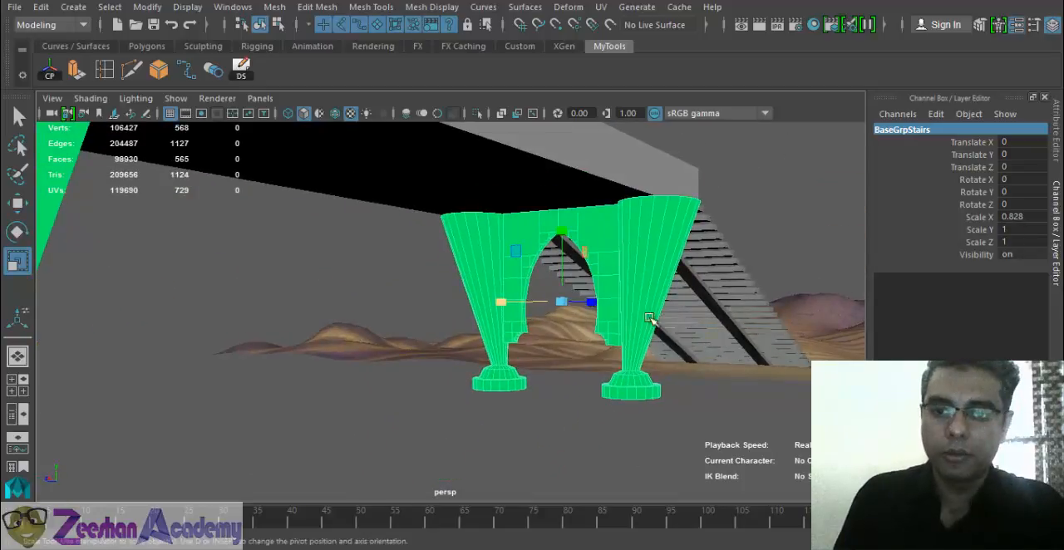
- Assign a new Blinn material to the walkway between the mosque platform and the stairs
alt+drag(548, 357, 387, 408)
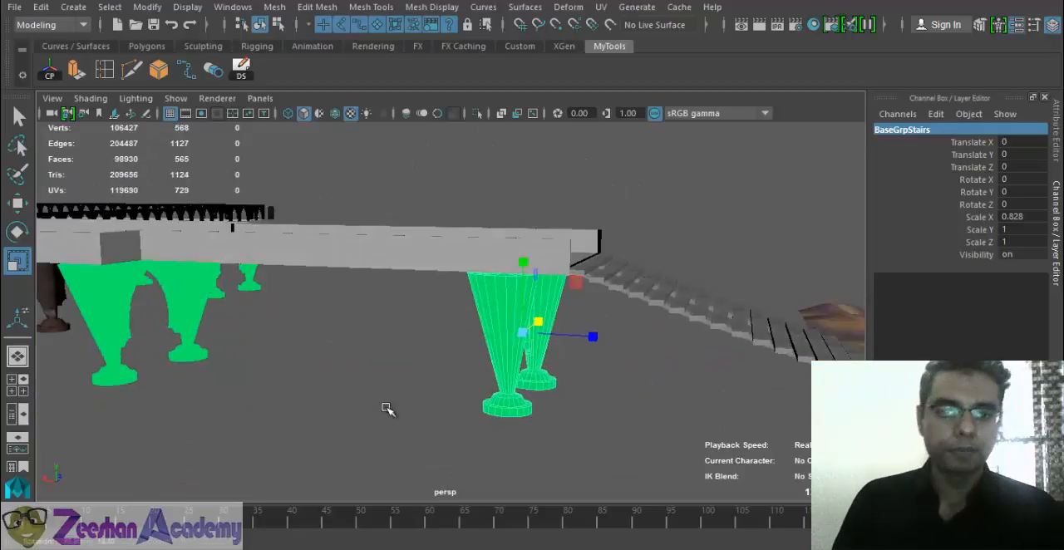
alt+right_drag(387, 408, 291, 393)
alt+drag(291, 393, 278, 399)
alt+middle_drag(201, 287, 501, 319)
alt+right_drag(501, 319, 387, 364)
alt+drag(386, 363, 509, 356)
click(599, 291)
alt+right_drag(509, 355, 609, 362)
click(566, 373)
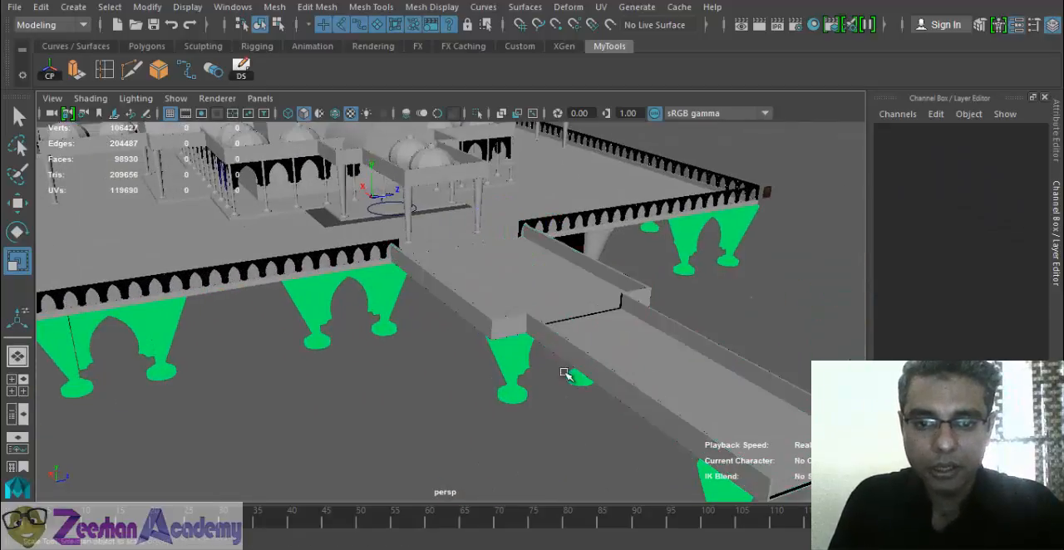
click(619, 331)
alt+drag(524, 362, 652, 328)
right_drag(652, 329, 641, 514)
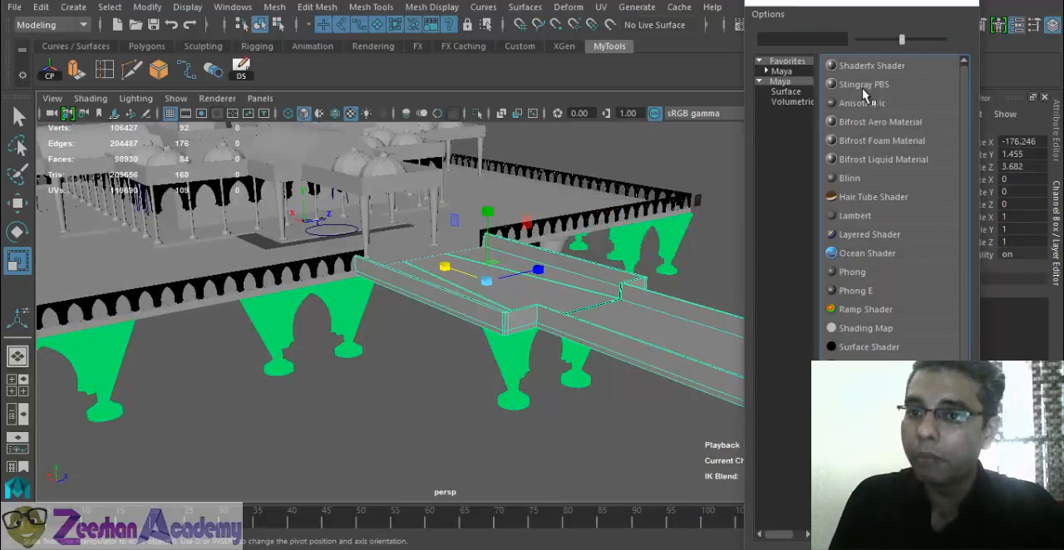
click(849, 178)
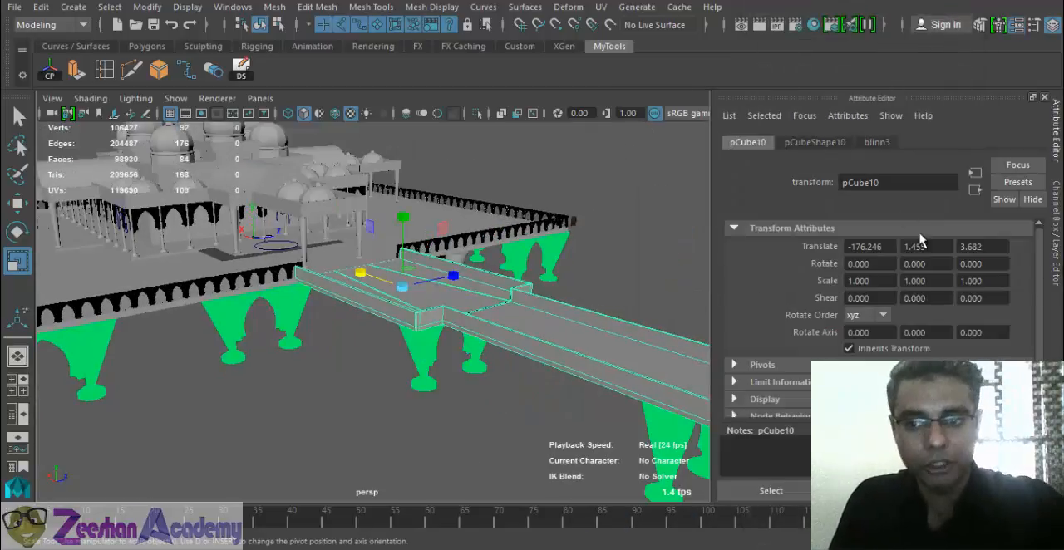
- Rename the walkway's Blinn material as outsideFloor_MT
click(883, 146)
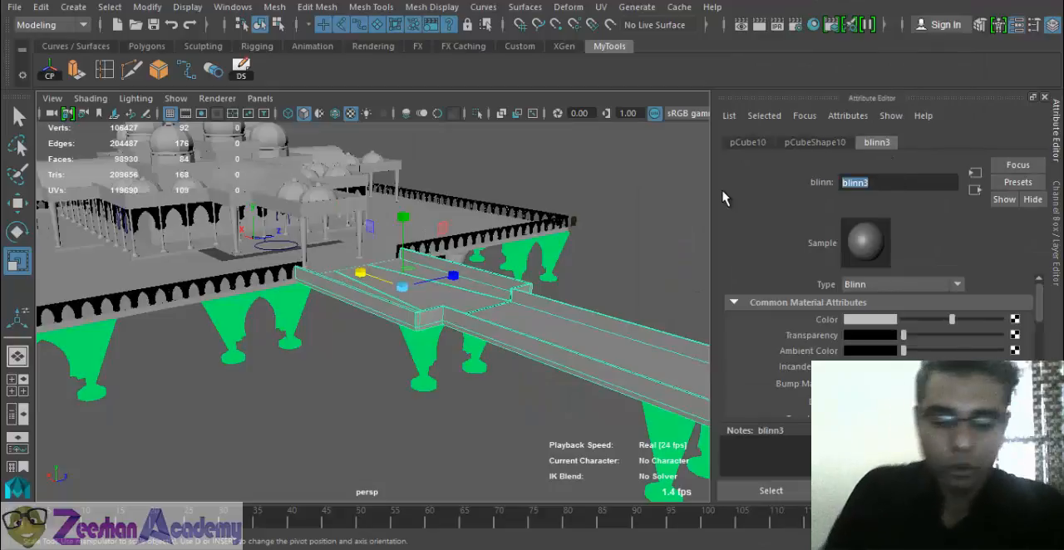
text(Floor)
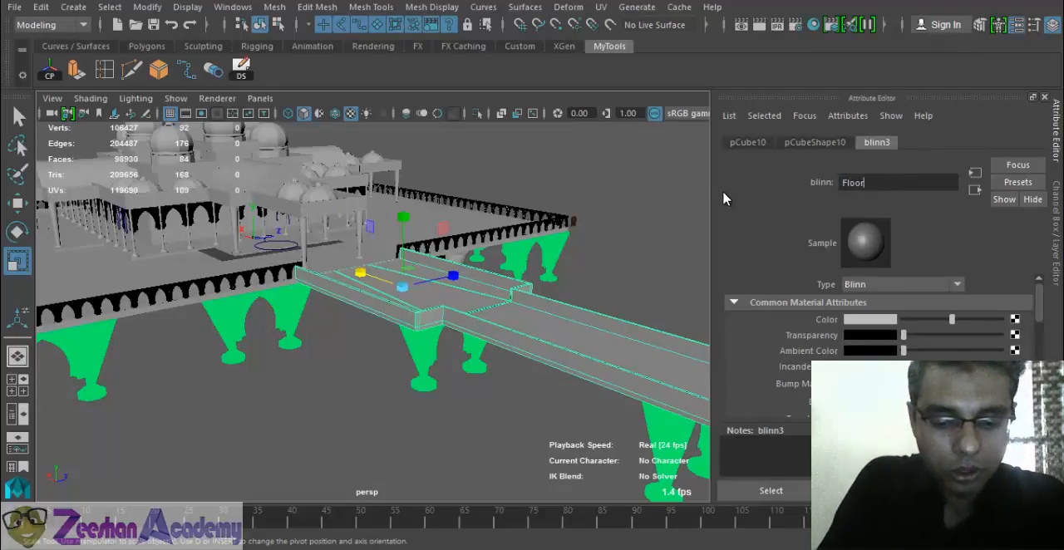
key(BackSpace)
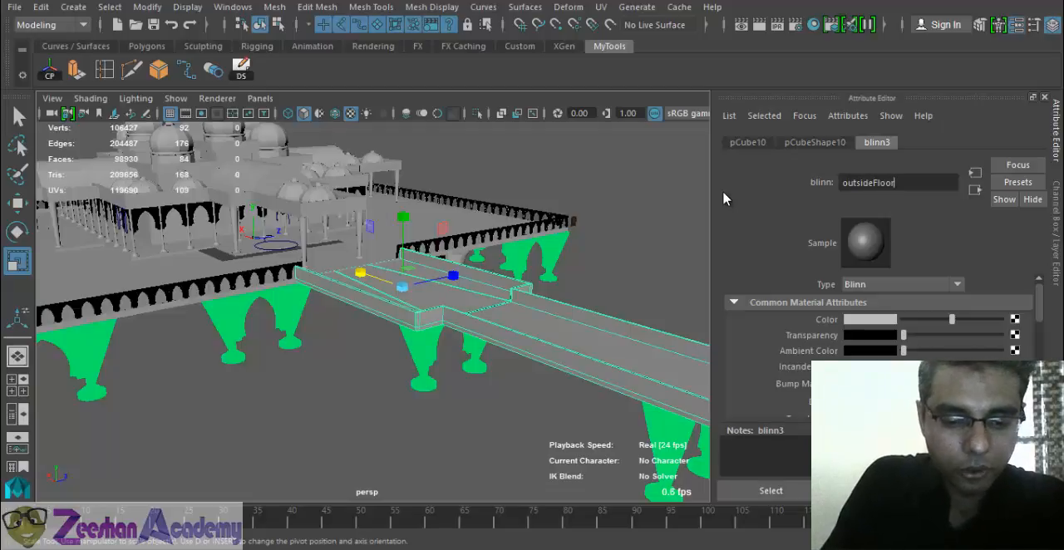
text(T)
key(Return)
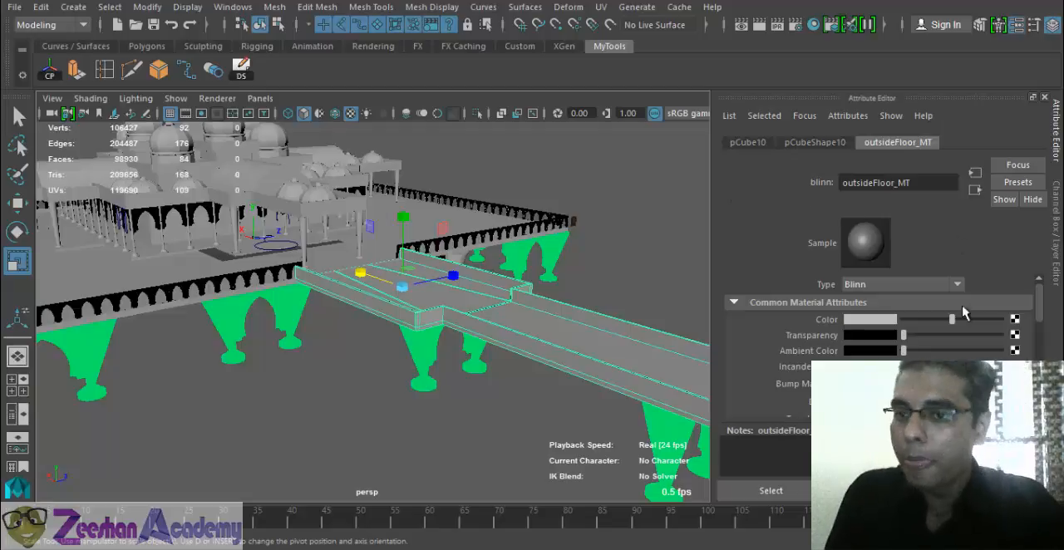
- Connect a file texture to the color of outsideFloor_MT and open the browser for its image
click(1014, 319)
click(625, 131)
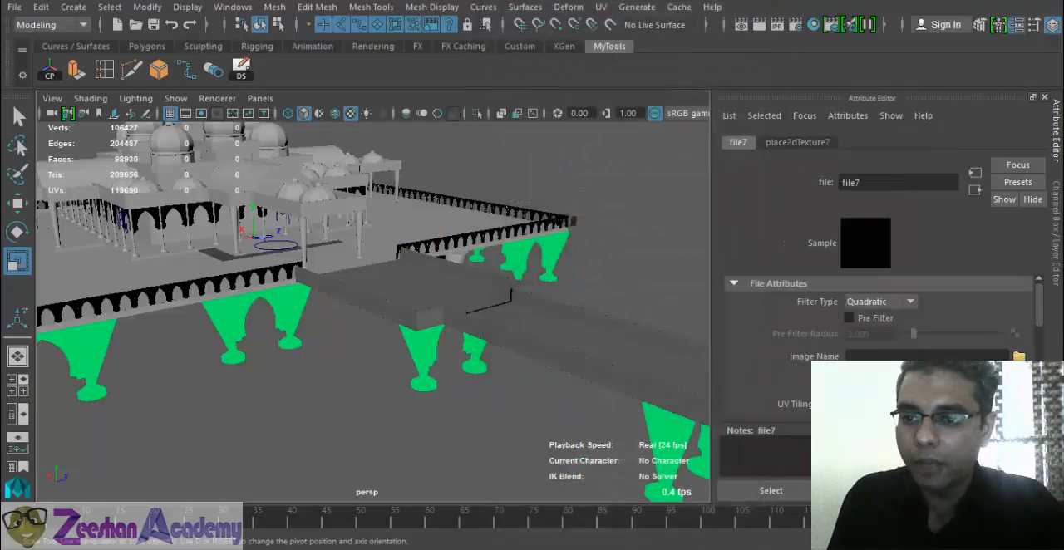
click(1019, 355)
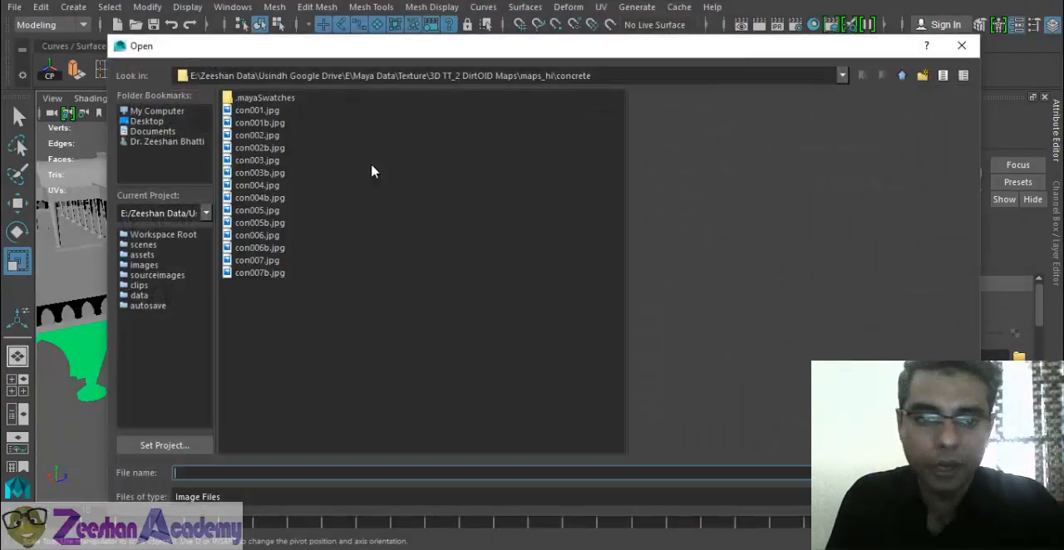
- Look through the maps_hi texture folders for a suitable floor image
click(902, 76)
click(903, 77)
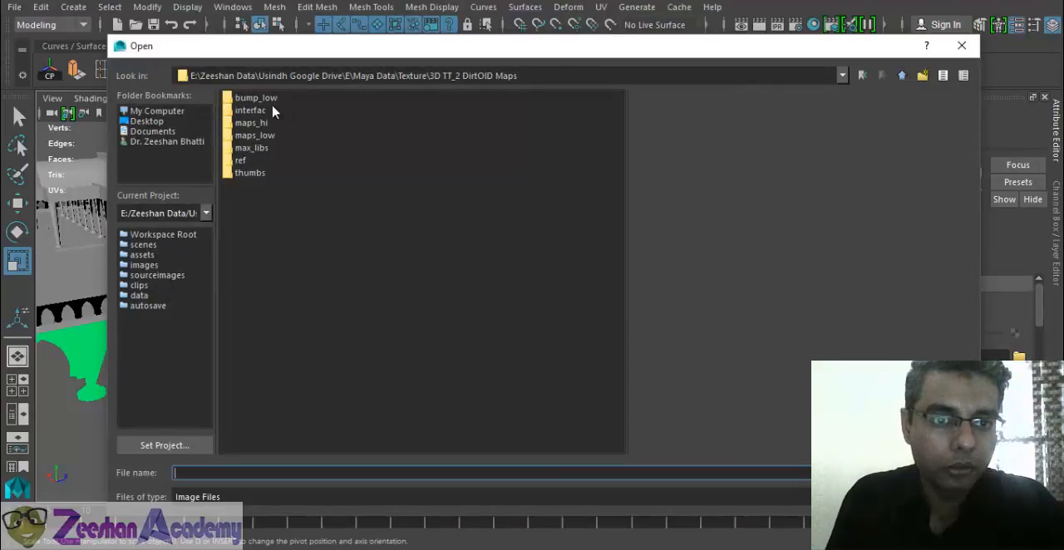
double_click(252, 124)
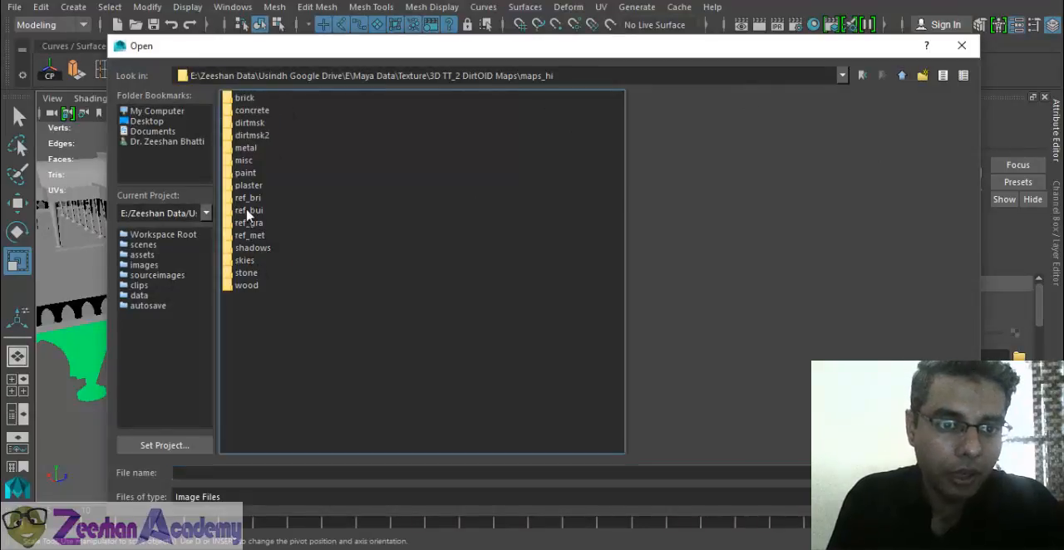
click(255, 186)
click(254, 199)
click(254, 273)
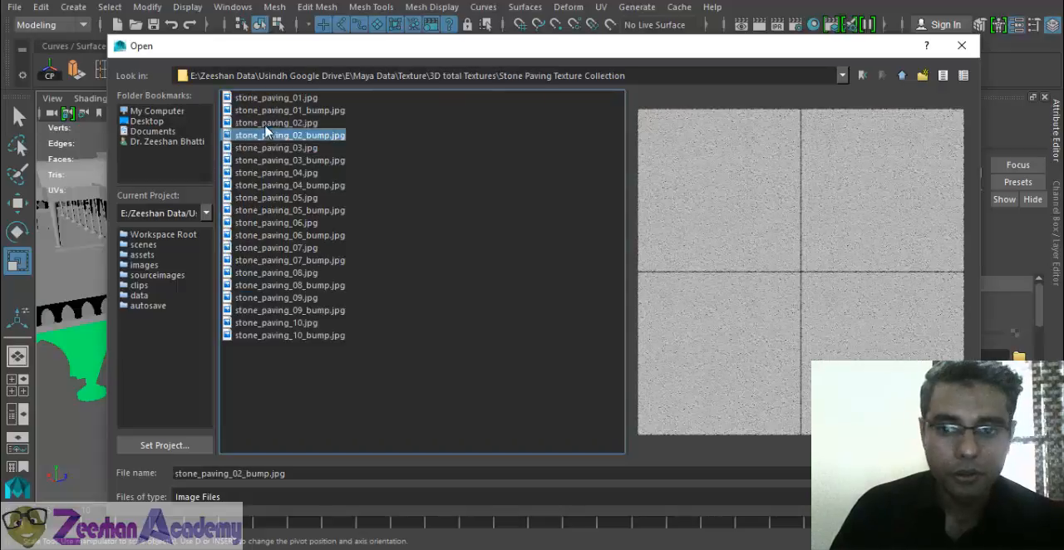
- Preview the color and bump images in the Stone Paving Texture Collection folder as candidates for the walkway floor
click(267, 110)
click(266, 198)
click(266, 223)
click(257, 272)
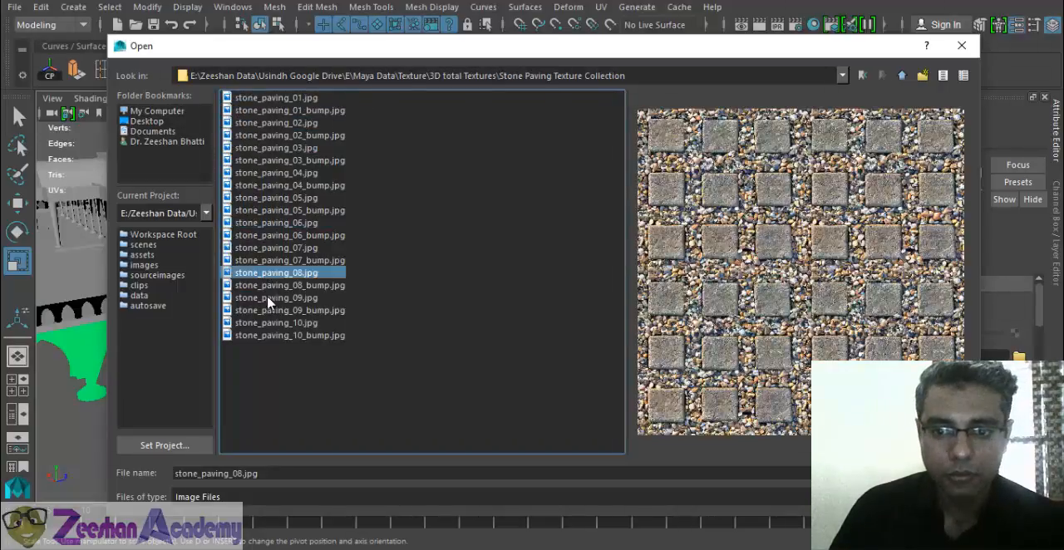
click(266, 310)
click(270, 335)
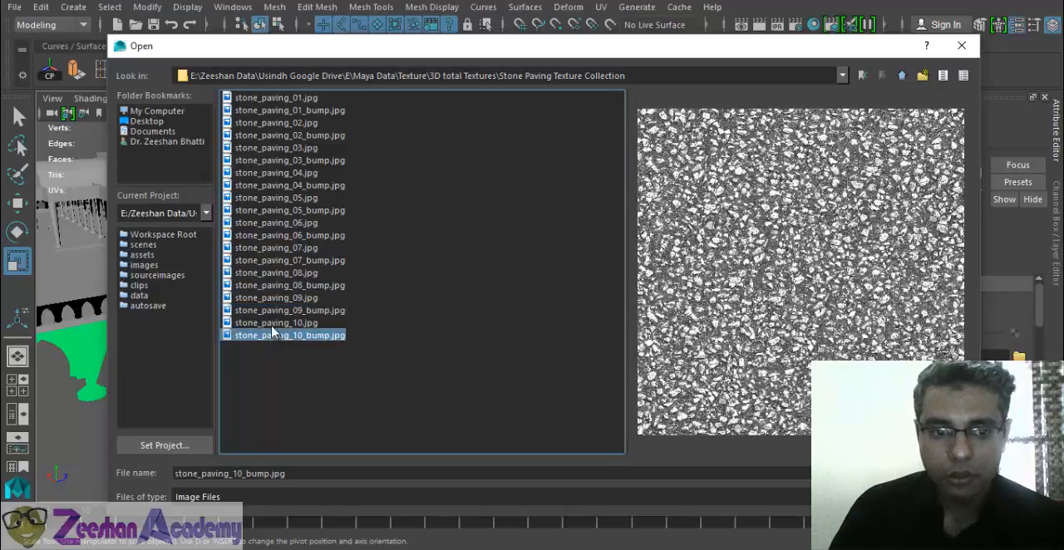
click(276, 323)
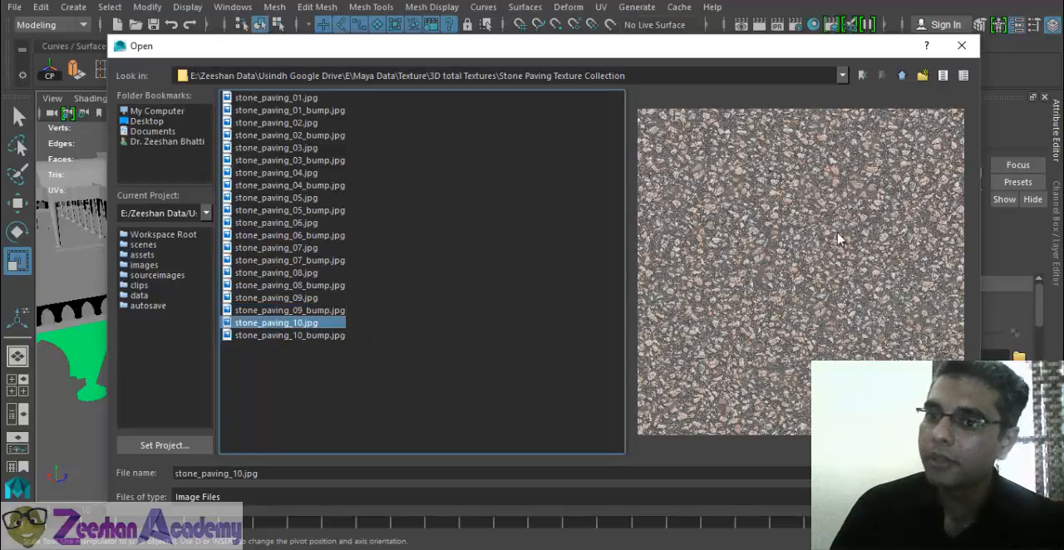
click(286, 97)
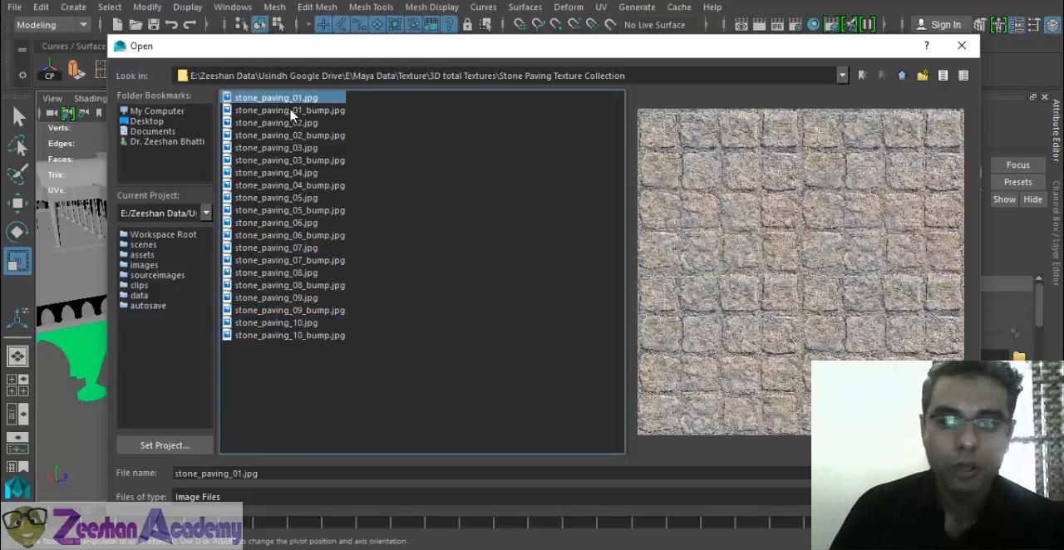
click(291, 110)
click(280, 98)
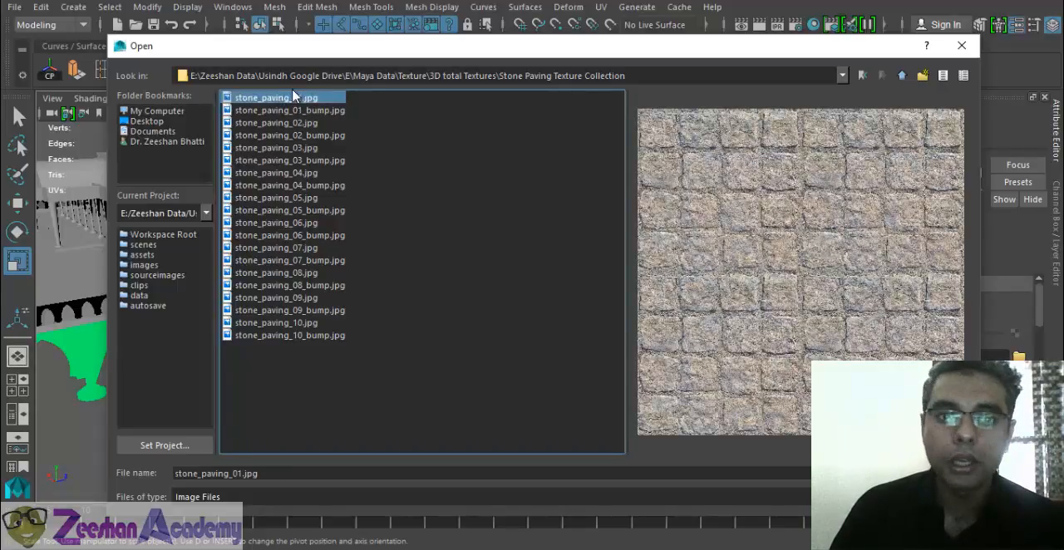
click(287, 111)
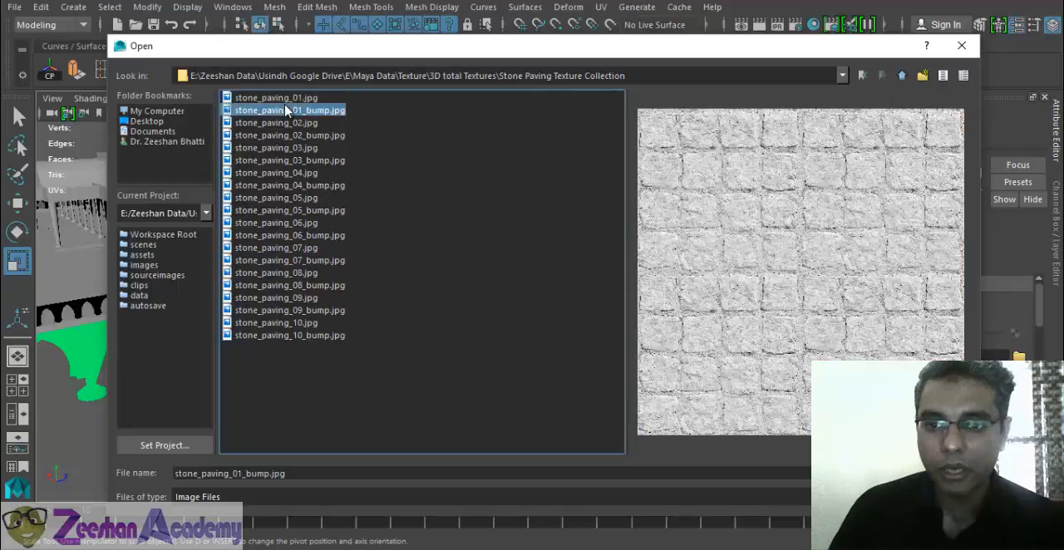
click(286, 100)
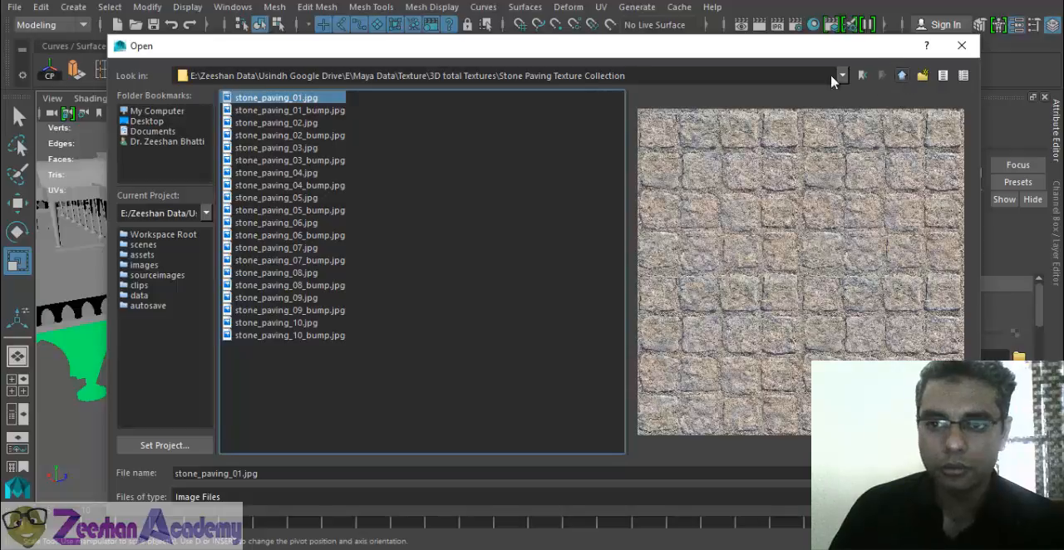
- Look through the Concrete and Cotswold Stone Walls texture collections for a suitable floor image
click(902, 76)
click(287, 134)
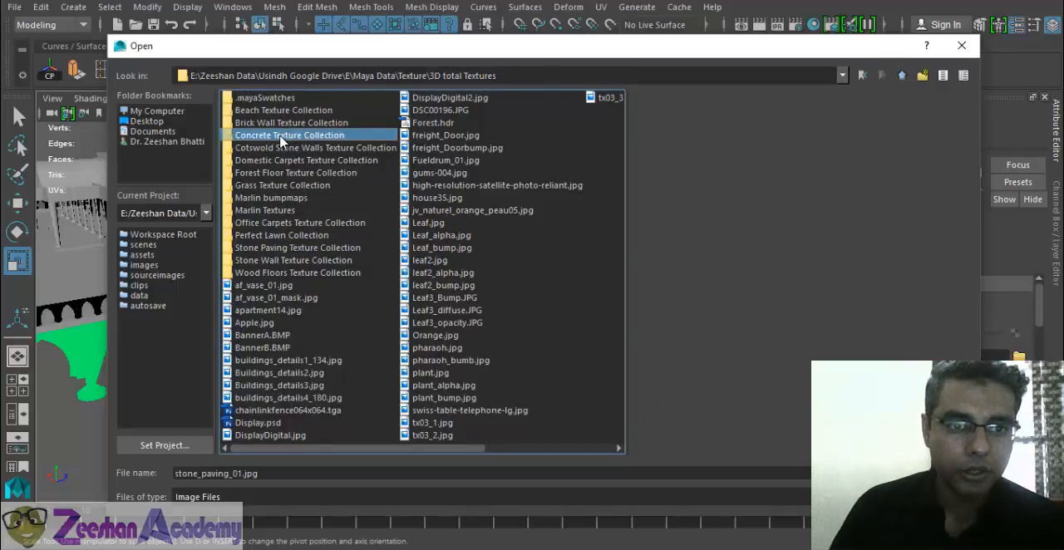
double_click(281, 137)
click(268, 137)
click(263, 161)
click(267, 211)
click(273, 262)
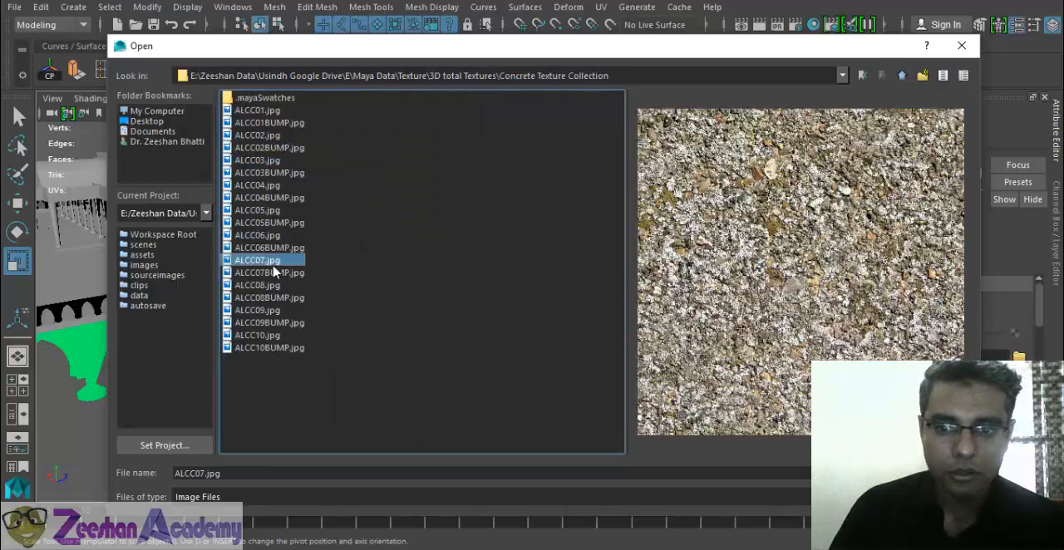
click(904, 77)
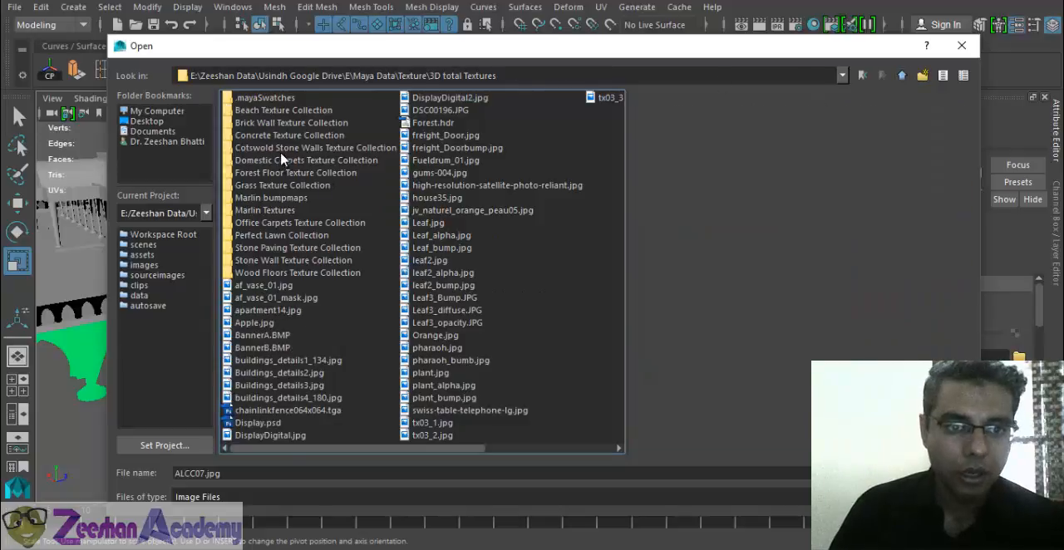
double_click(291, 150)
click(274, 148)
click(271, 236)
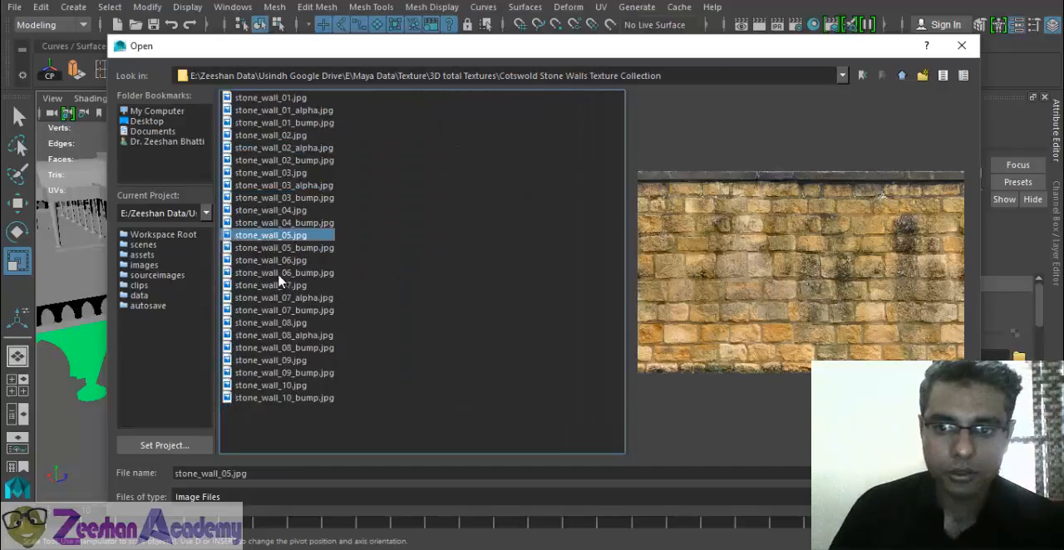
click(271, 286)
click(904, 77)
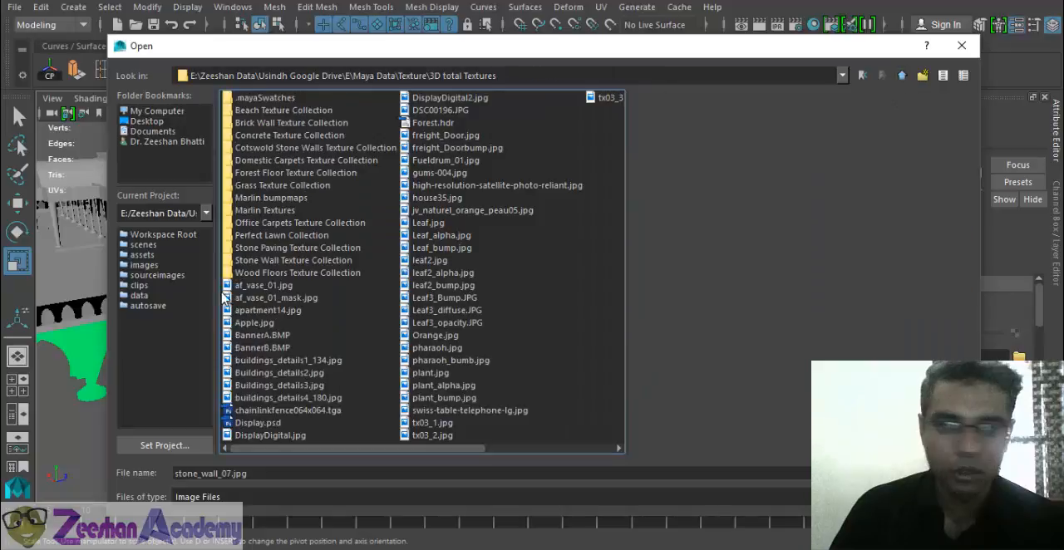
- Browse the Marlin Textures folder and compare its marble images for the walkway floor
double_click(263, 210)
click(260, 124)
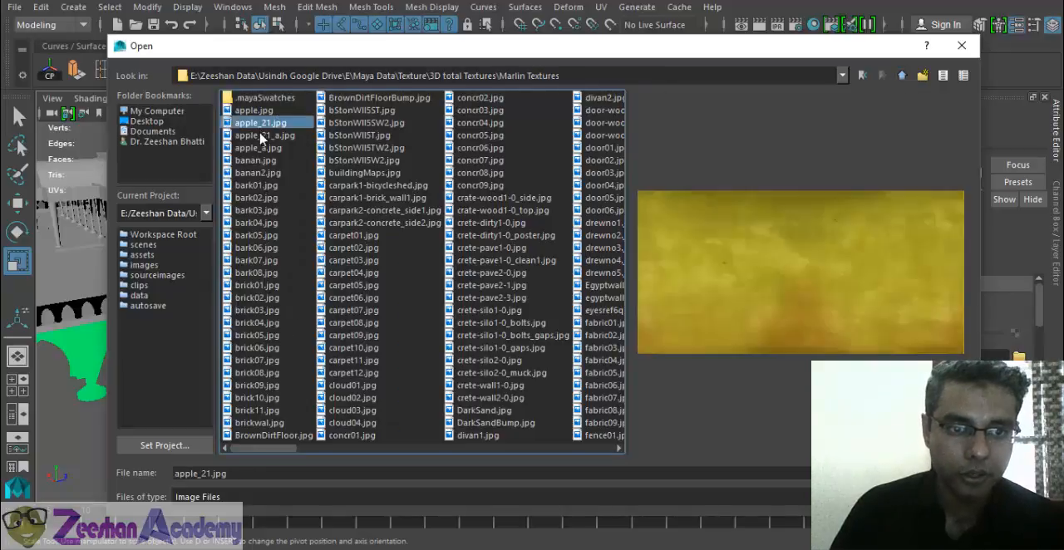
click(347, 287)
click(357, 337)
click(604, 323)
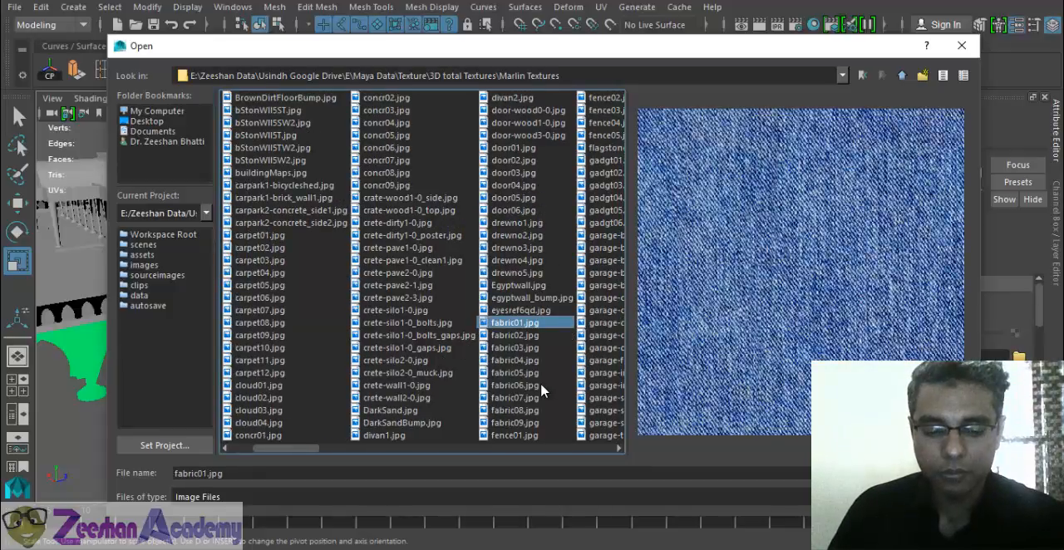
key(m)
click(421, 310)
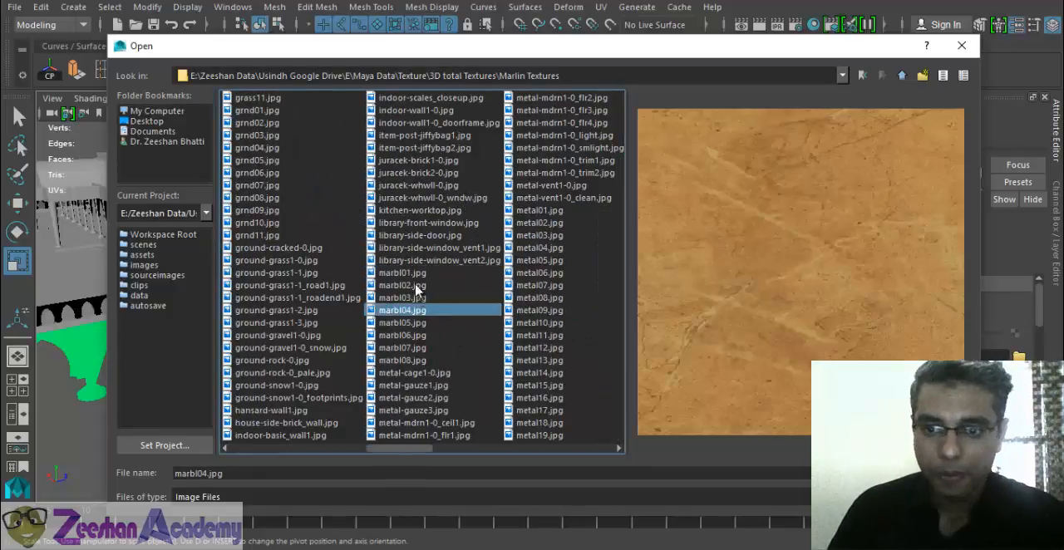
click(415, 285)
click(422, 278)
key(Down)
key(Down)
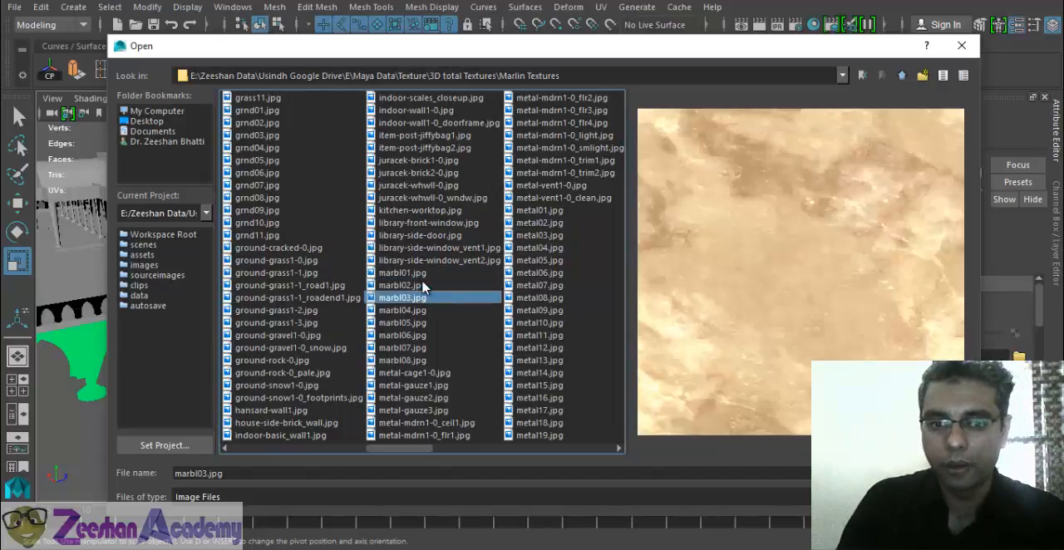
key(Down)
key(Up)
key(Down)
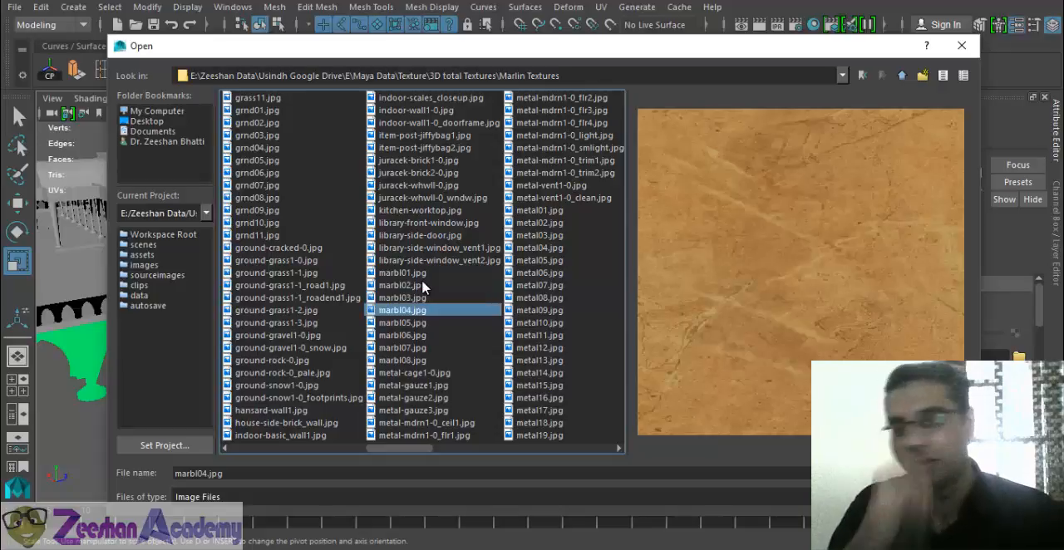
click(420, 324)
click(420, 336)
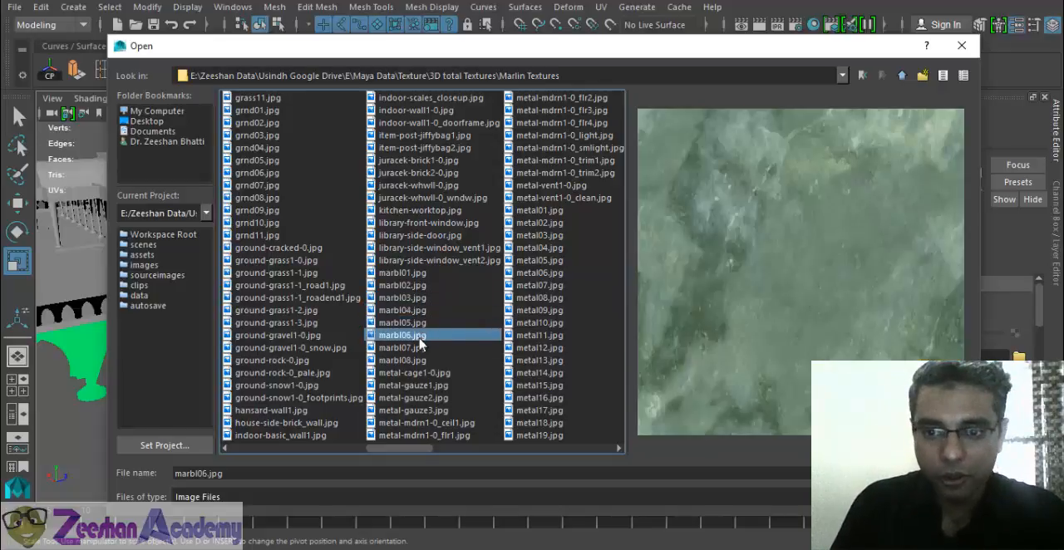
click(420, 347)
click(420, 361)
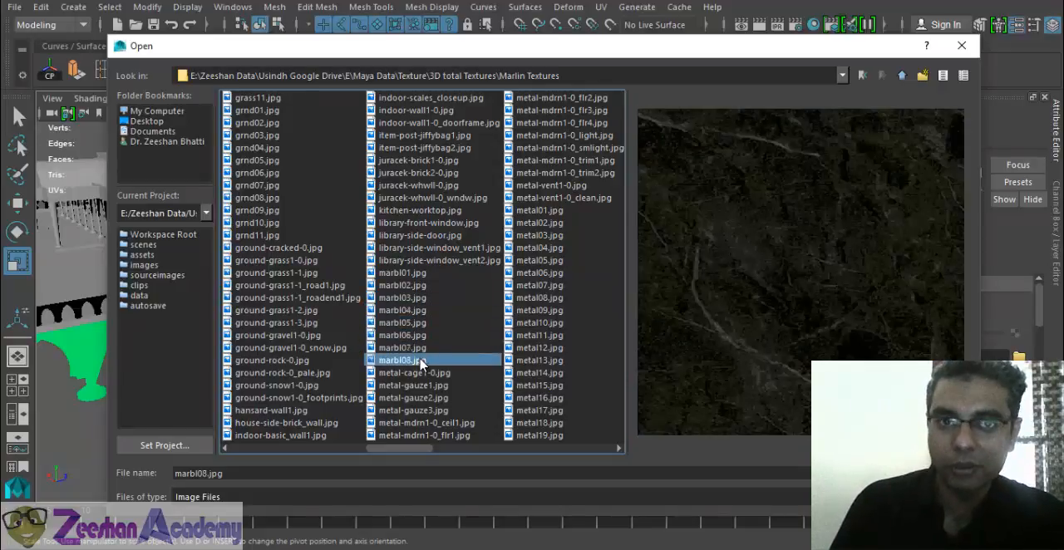
click(420, 335)
click(419, 324)
click(423, 311)
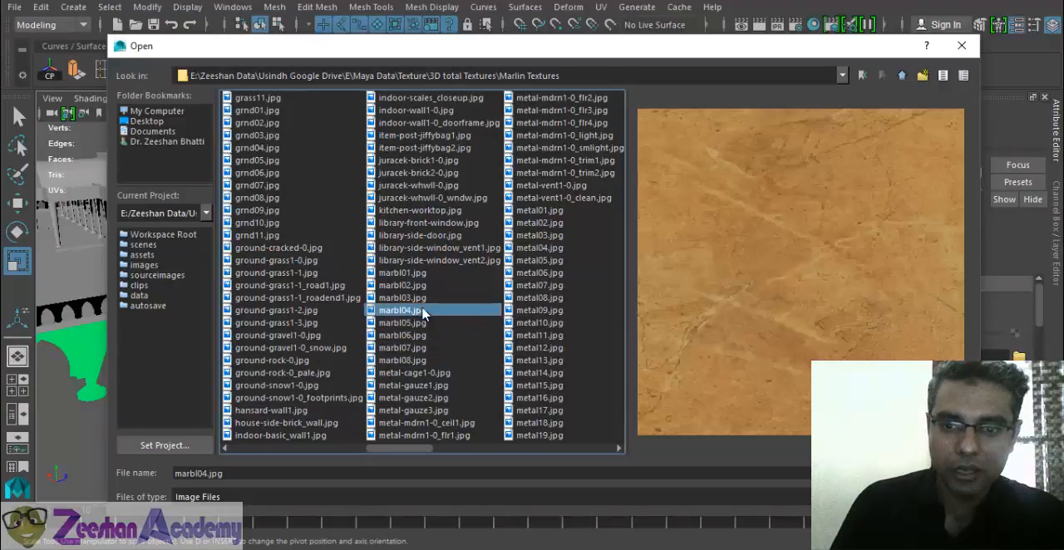
click(422, 299)
click(424, 311)
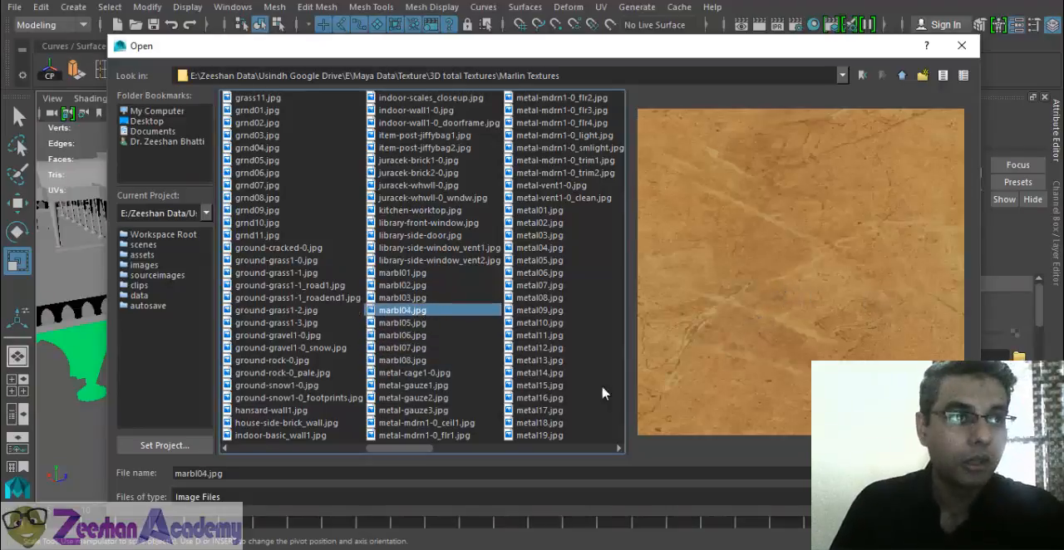
- Check the metal floor images against the marble ones and load marbl04.jpg as the color texture of outsideFloor_MT
click(537, 173)
click(544, 161)
click(550, 123)
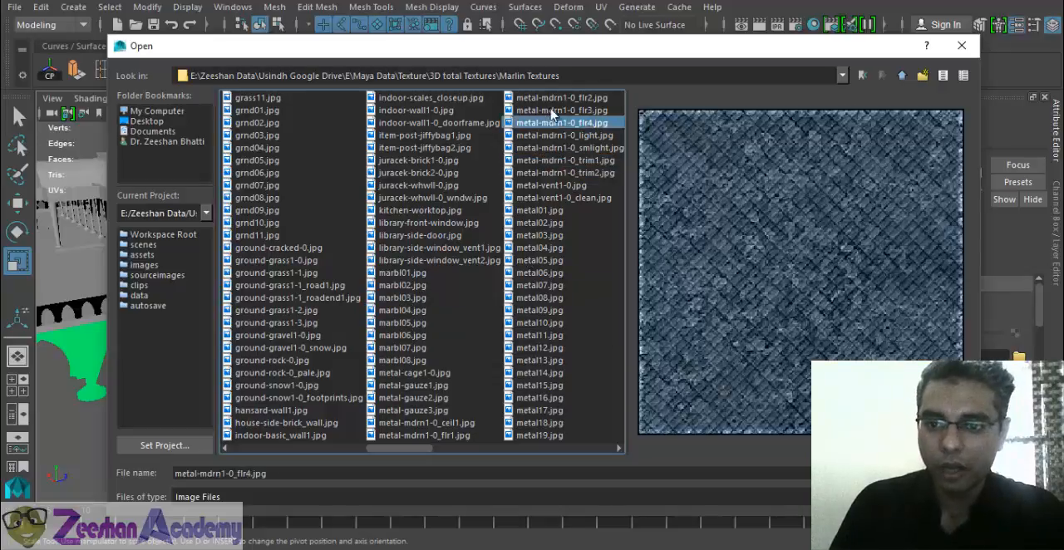
click(549, 99)
click(423, 348)
click(413, 385)
click(419, 361)
click(420, 348)
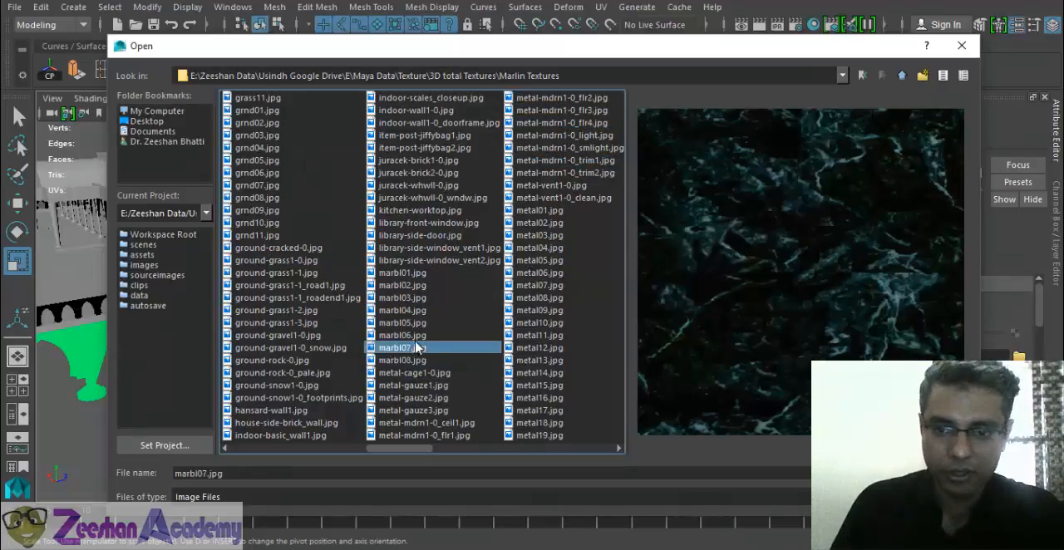
click(419, 324)
click(417, 313)
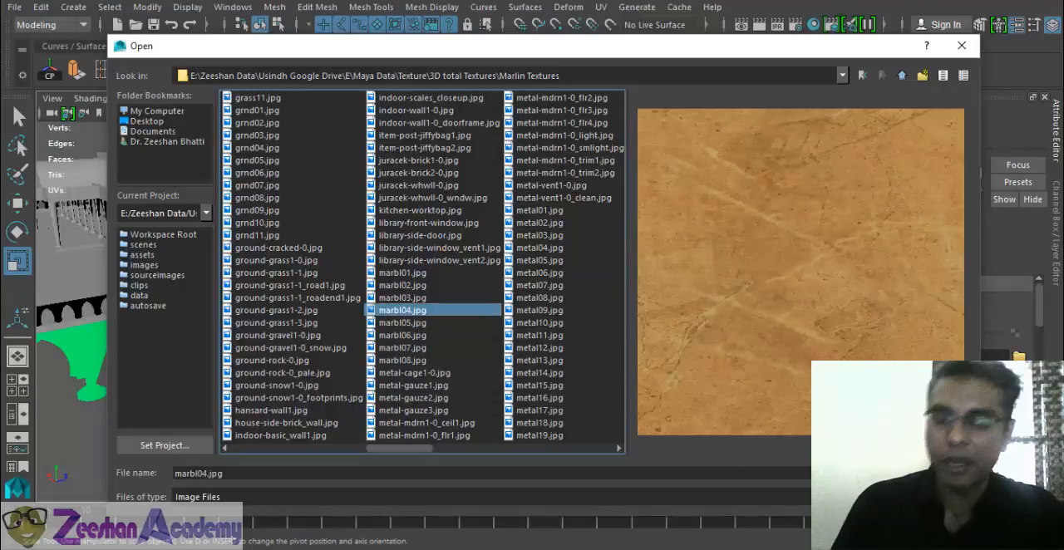
key(Return)
- Apply automatic UV mapping to the walkway between the mosque platform and the stairs
alt+drag(542, 373, 505, 375)
click(505, 375)
alt+middle_drag(504, 375, 452, 366)
click(600, 7)
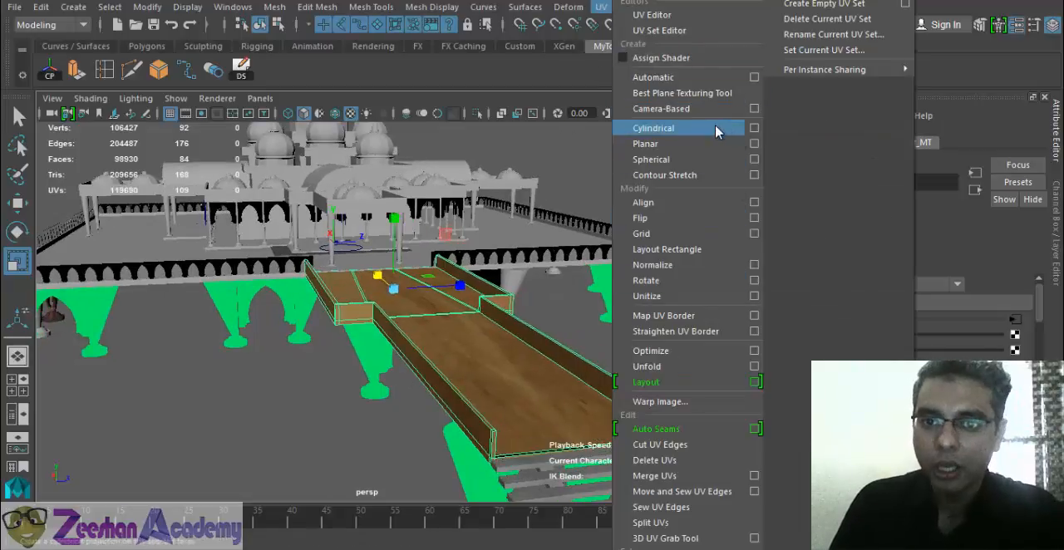
click(699, 79)
alt+drag(488, 366, 562, 304)
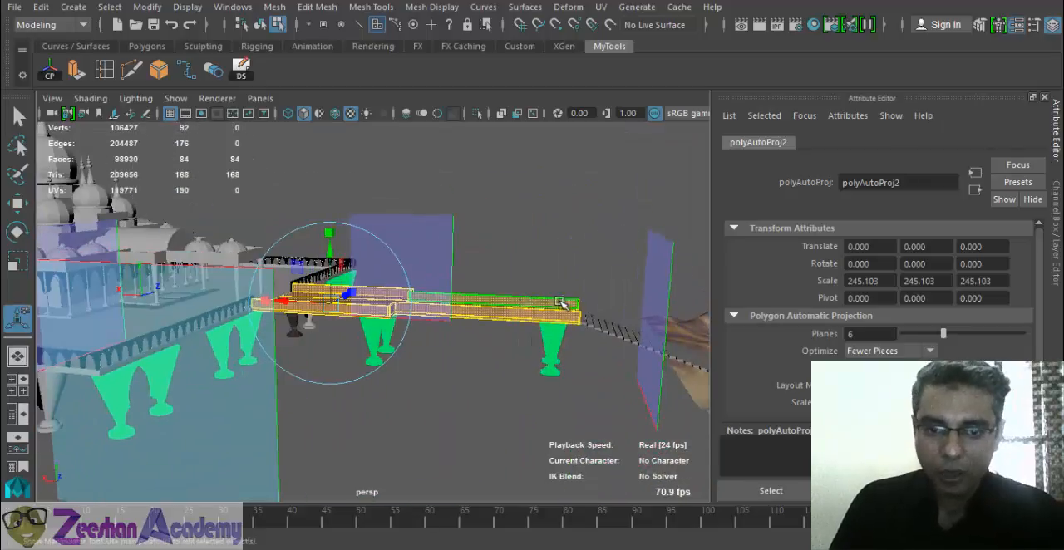
alt+drag(452, 322, 399, 375)
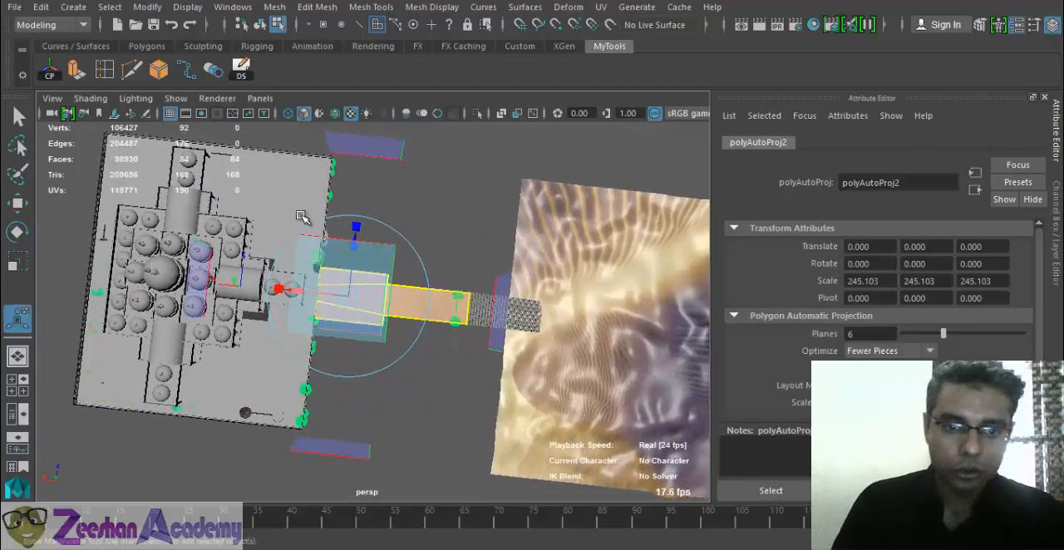
alt+drag(389, 444, 469, 422)
alt+right_drag(316, 385, 518, 382)
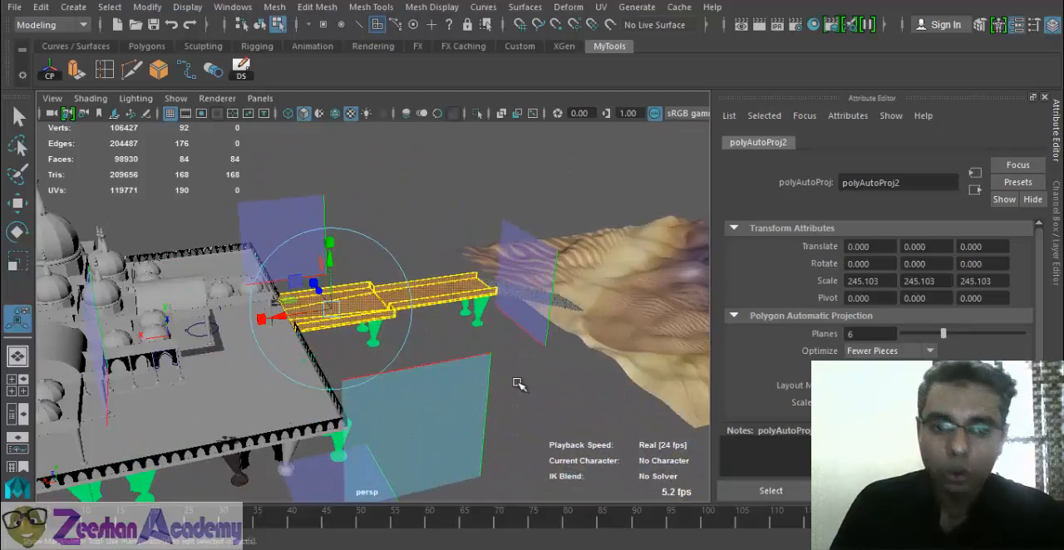
alt+drag(518, 382, 579, 379)
key(q)
- Examine the marble mapping on the walkway and open the 2D placement settings of its color texture
right_drag(560, 349, 611, 145)
alt+drag(527, 356, 423, 375)
alt+right_drag(423, 374, 507, 415)
alt+drag(507, 416, 748, 482)
alt+middle_drag(540, 357, 517, 396)
alt+drag(515, 395, 404, 357)
right_drag(404, 357, 407, 497)
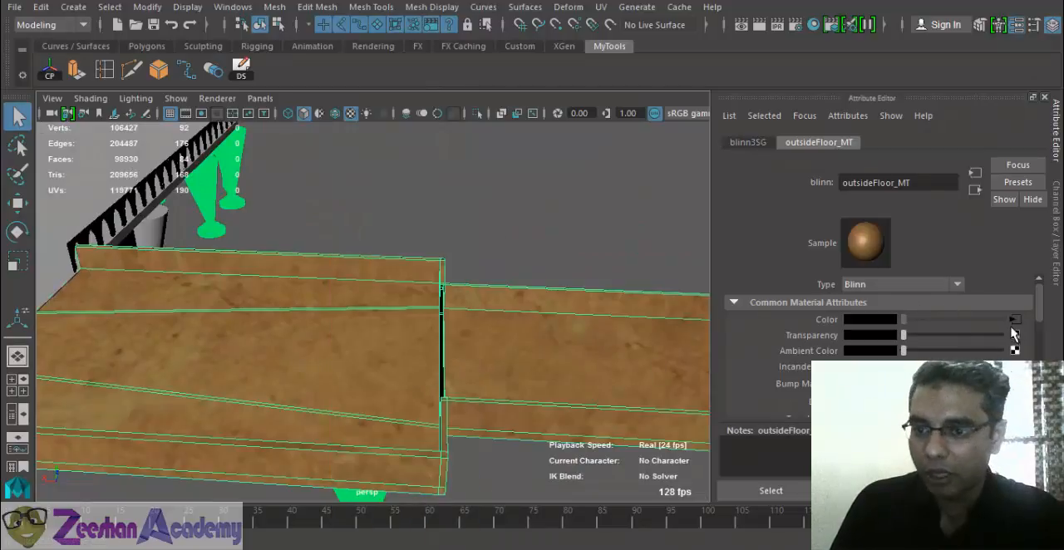
click(1014, 319)
click(796, 144)
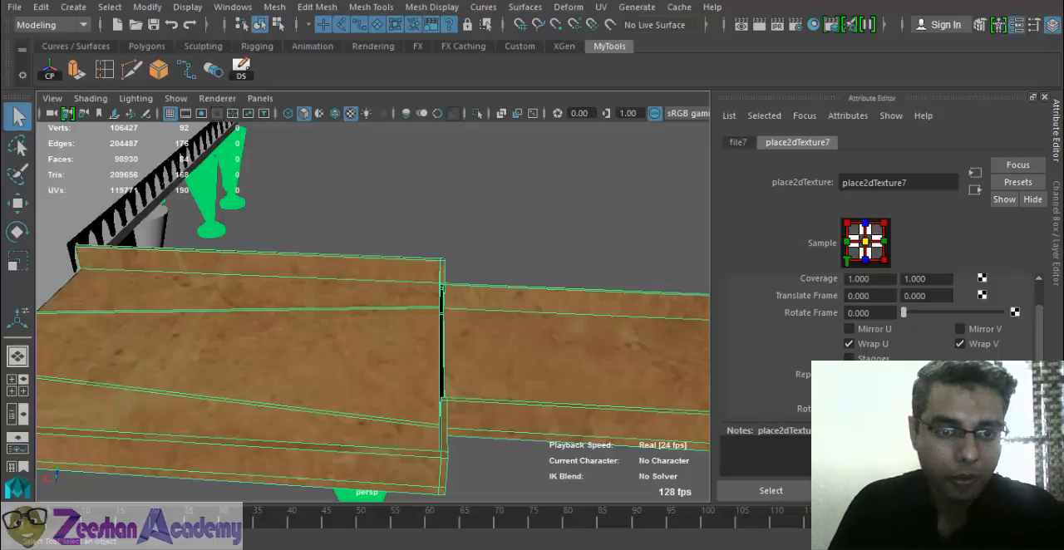
- Save the scene with the textured walkway and clear the selection
alt+drag(366, 349, 274, 366)
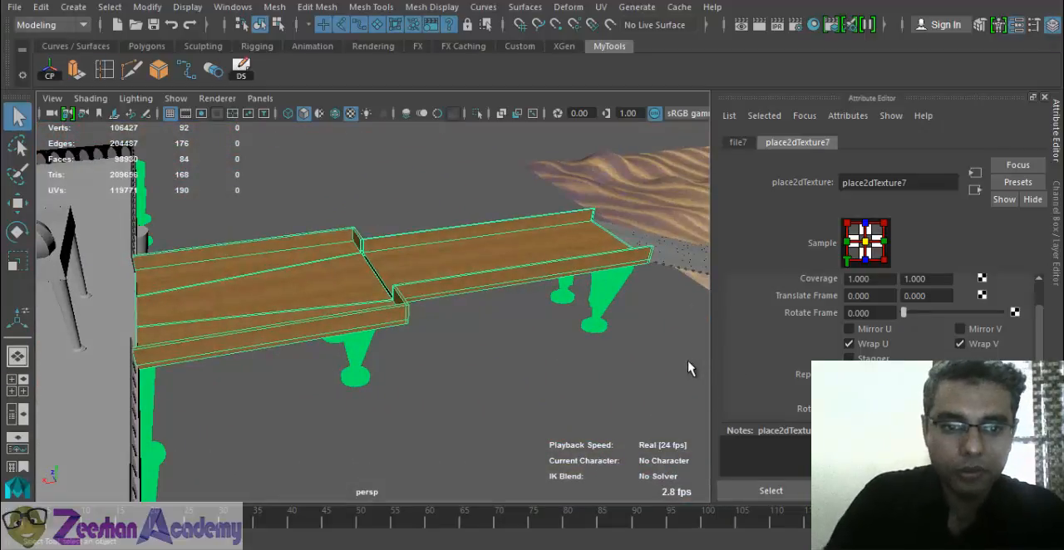
alt+drag(330, 260, 202, 260)
alt+middle_drag(202, 260, 390, 366)
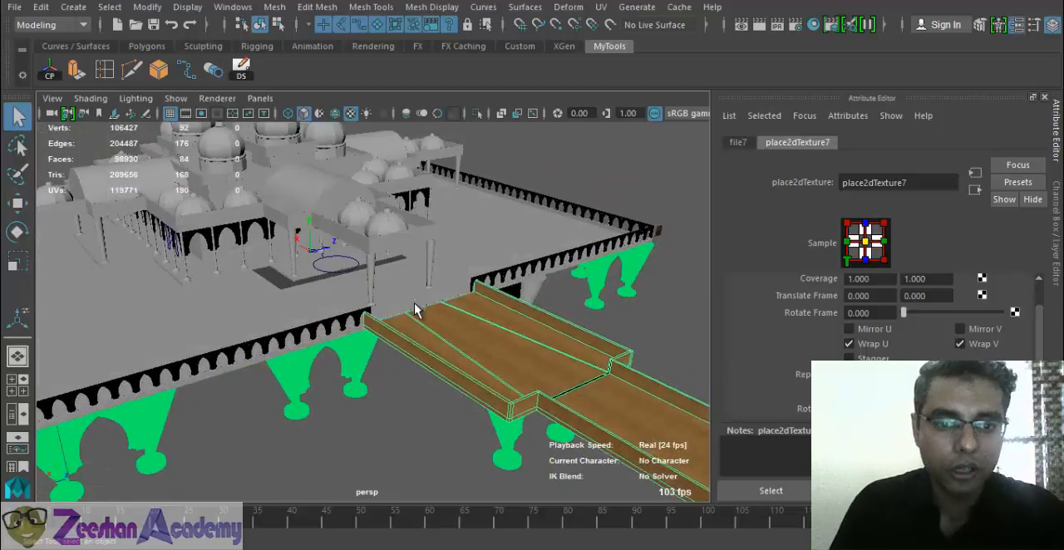
click(414, 300)
alt+right_drag(414, 300, 476, 368)
right_click(433, 310)
right_click(425, 298)
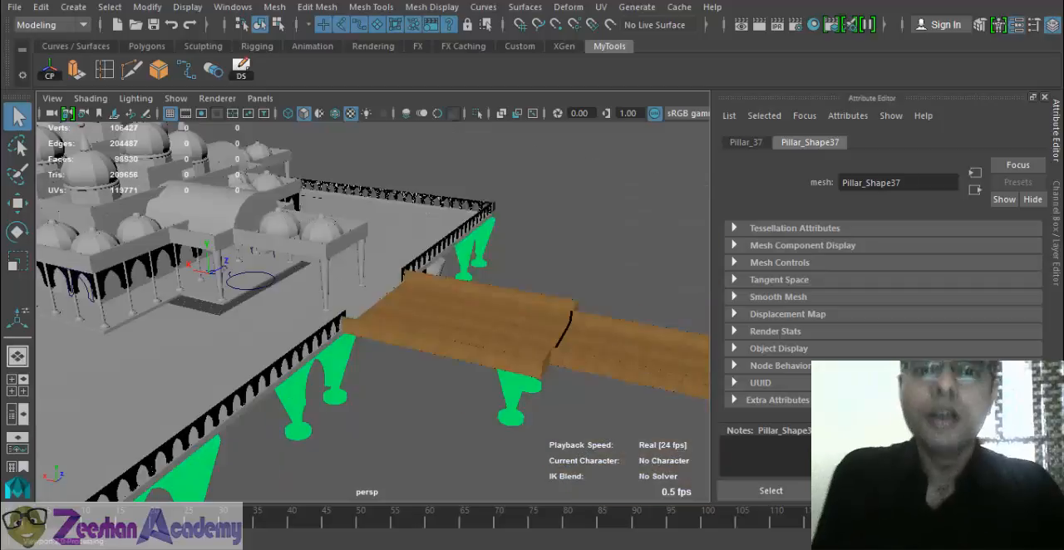
key(ctrl+s)
click(492, 289)
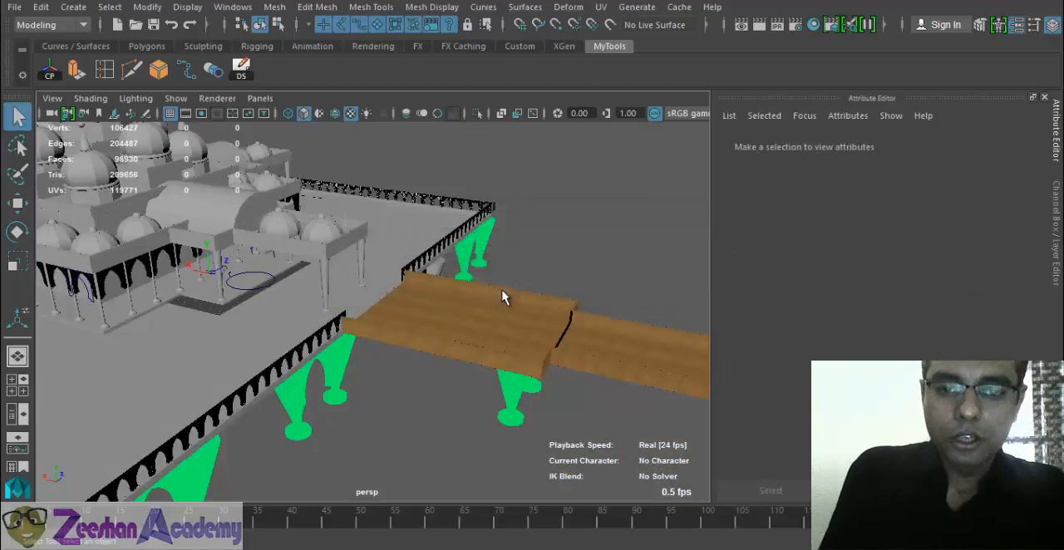